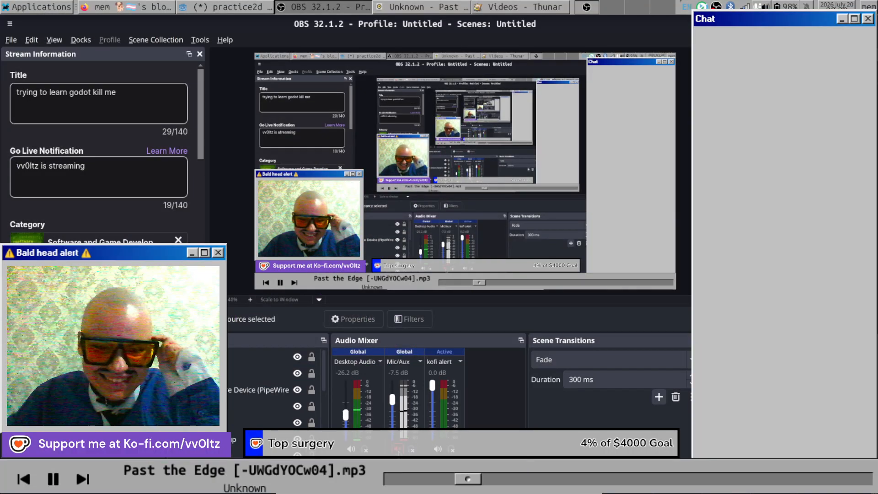
Unmute the Mic/Aux channel in OBS, and hide the XSHM screen capture source before showing it again.
{"action": "left_click", "coordinate": [398, 450]}
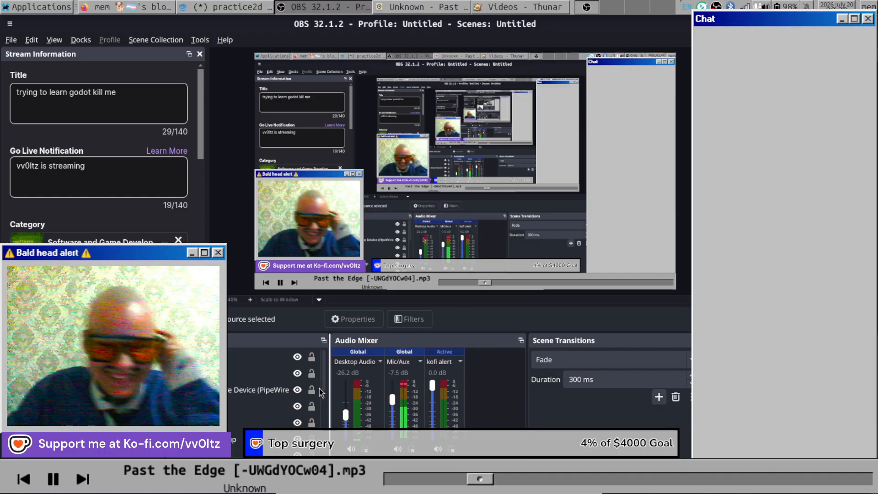
{"action": "scroll", "coordinate": [289, 393], "scroll_direction": "down", "scroll_amount": 3}
{"action": "left_click", "coordinate": [297, 422]}
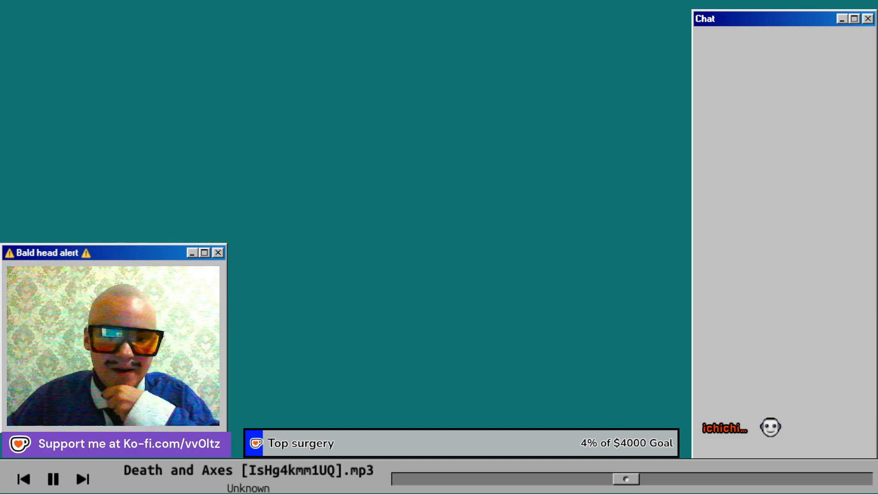
{"action": "left_click", "coordinate": [297, 422]}
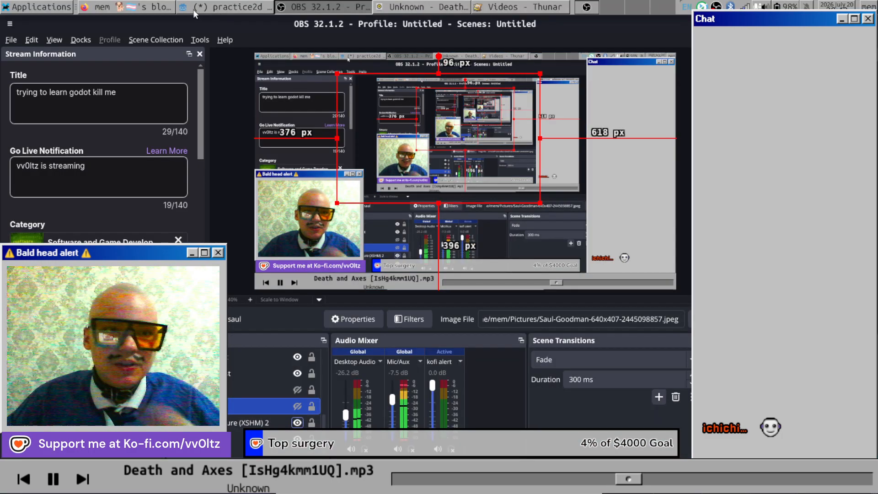
Switch to Firefox and open youtube.com in a new tab.
{"action": "left_click", "coordinate": [137, 7]}
{"action": "left_click", "coordinate": [275, 29]}
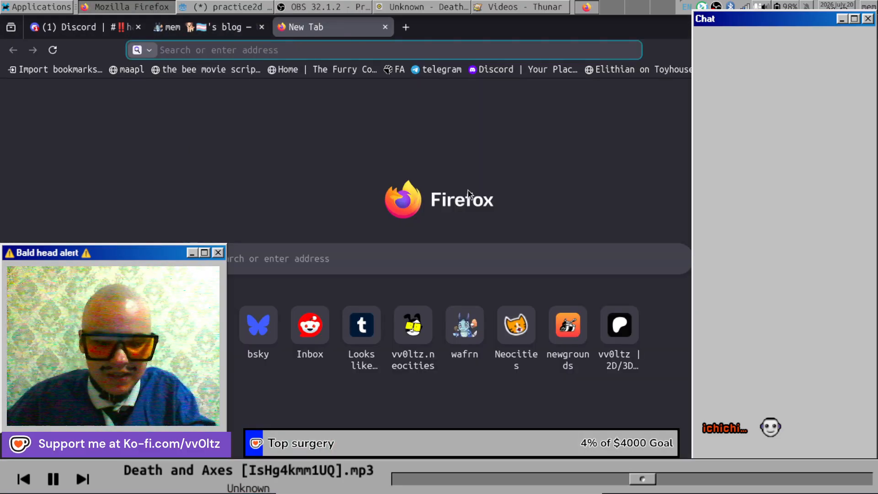
{"action": "type", "text": "youtube.com"}
{"action": "key", "text": "Return"}
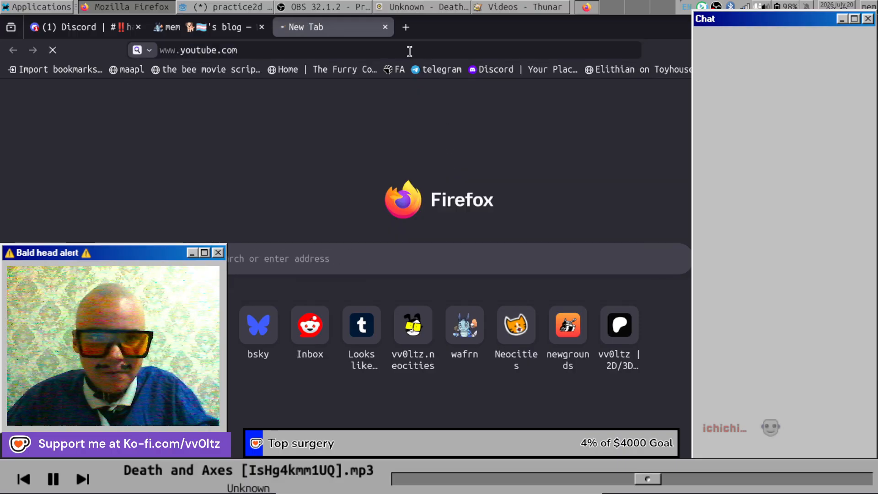
Pause the track in the music player and raise the Desktop Audio level in OBS to -7.1 dB.
{"action": "left_click", "coordinate": [330, 7]}
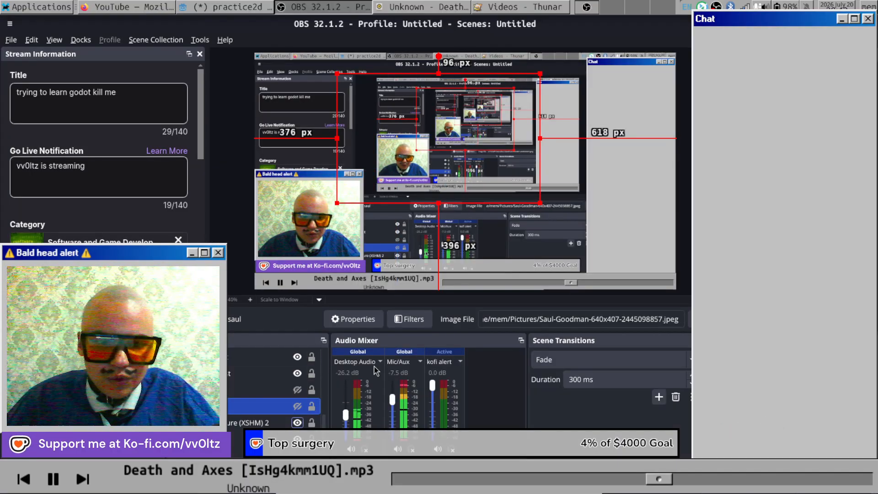
{"action": "left_click", "coordinate": [421, 7]}
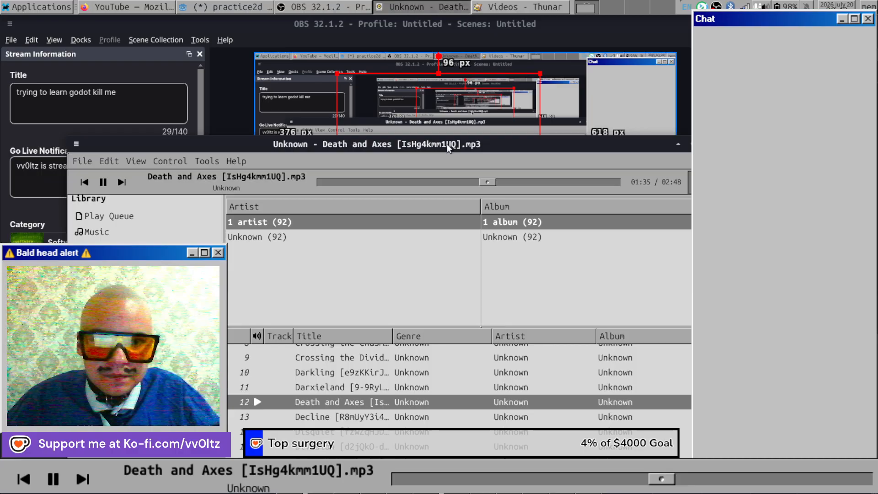
{"action": "left_click", "coordinate": [103, 182]}
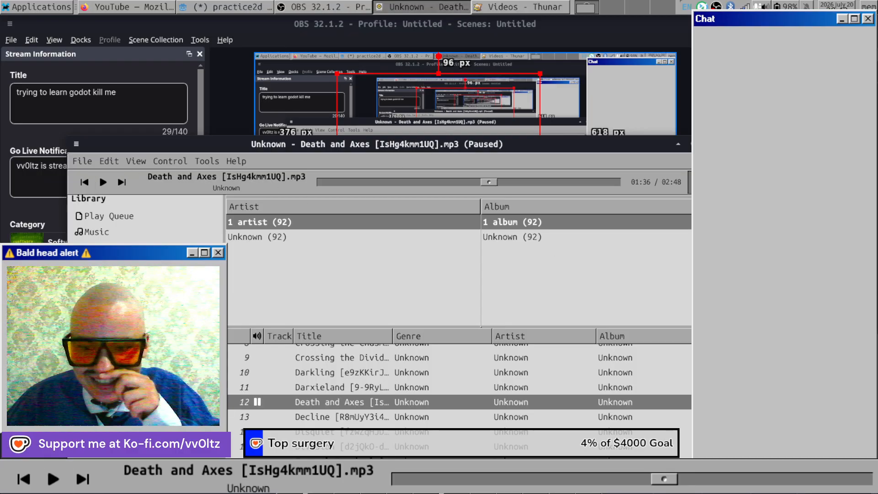
{"action": "left_click", "coordinate": [695, 144]}
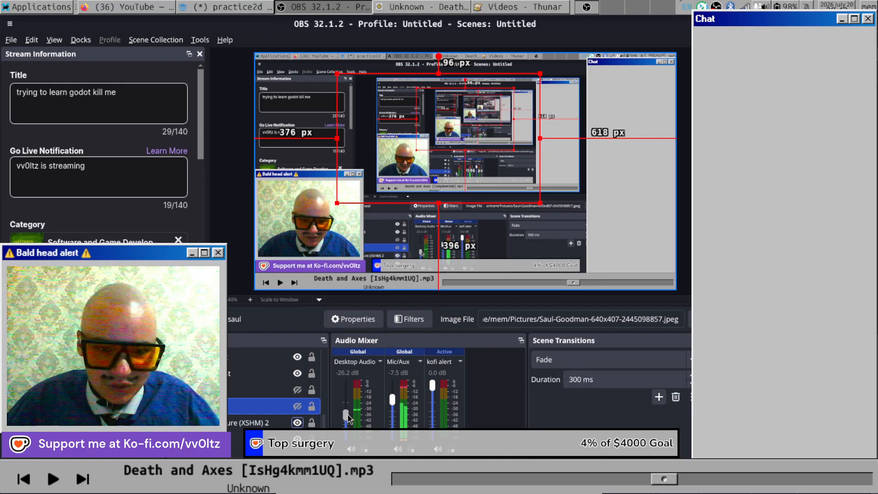
{"action": "left_click_drag", "start_coordinate": [349, 418], "coordinate": [350, 399]}
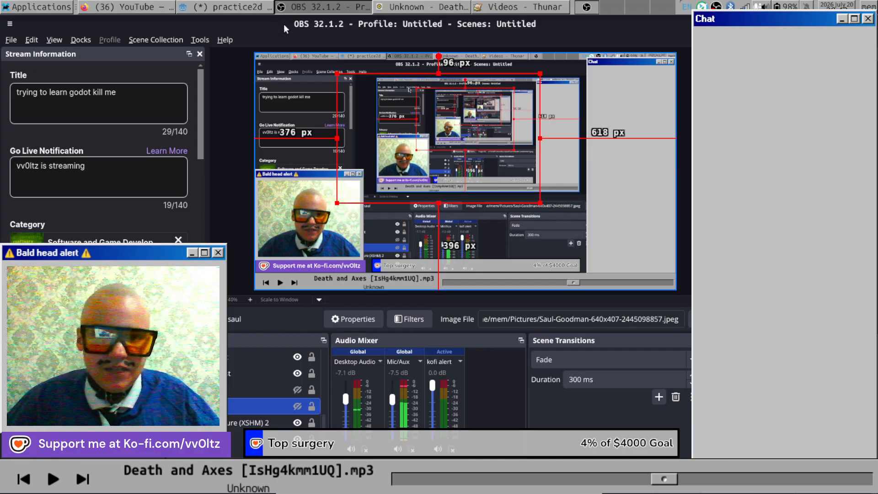
Return to YouTube in Firefox and search for "godot 2d tutorial".
{"action": "left_click", "coordinate": [129, 7]}
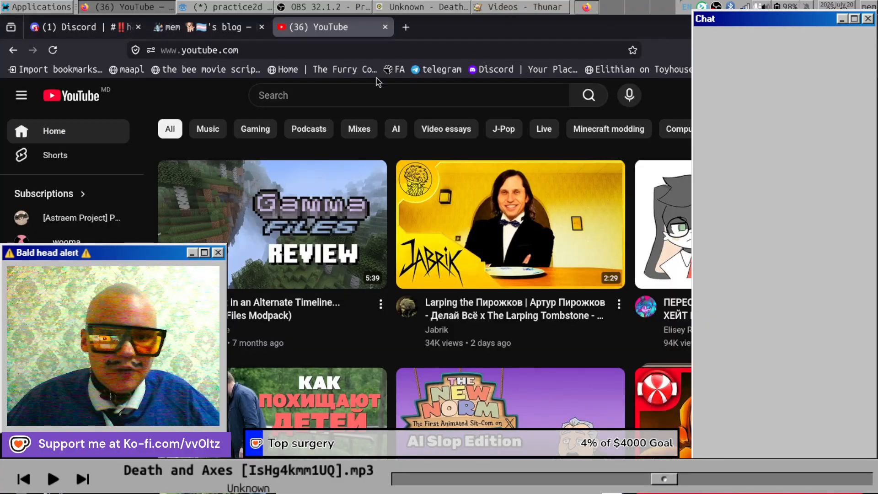
{"action": "left_click", "coordinate": [342, 97]}
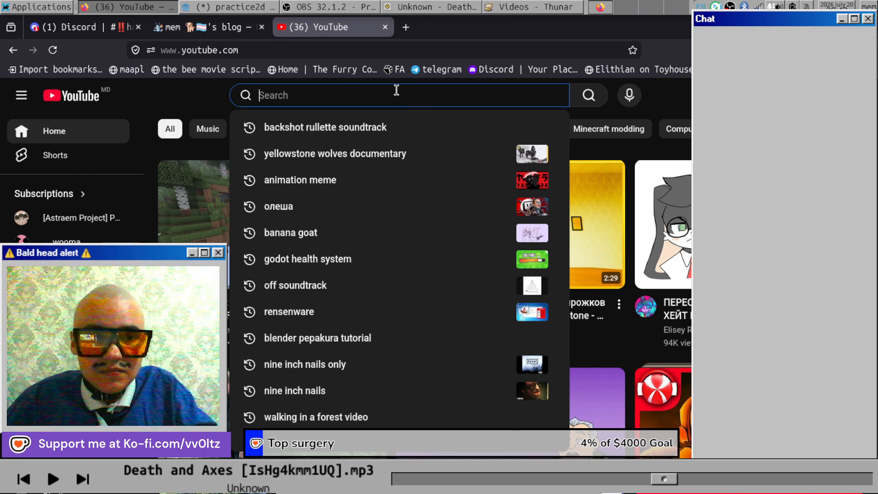
{"action": "type", "text": "godot"}
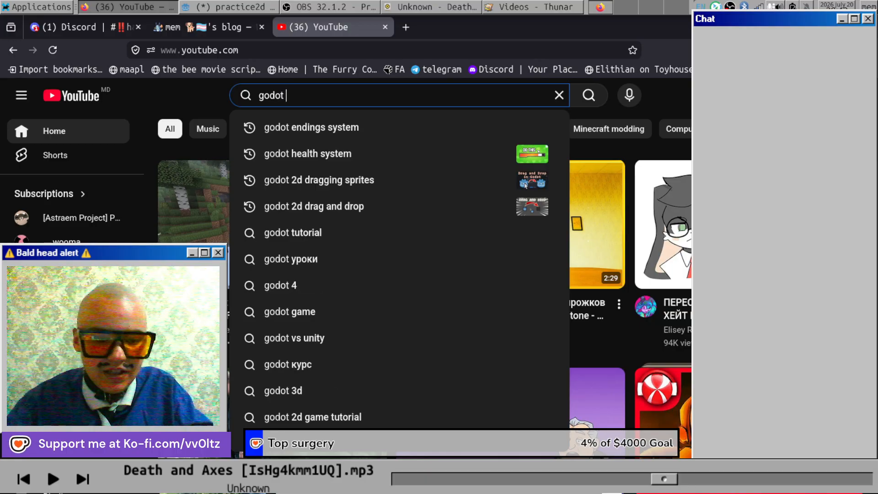
{"action": "type", "text": " 3d"}
{"action": "key", "text": "BackSpace"}
{"action": "key", "text": "BackSpace"}
{"action": "type", "text": "2"}
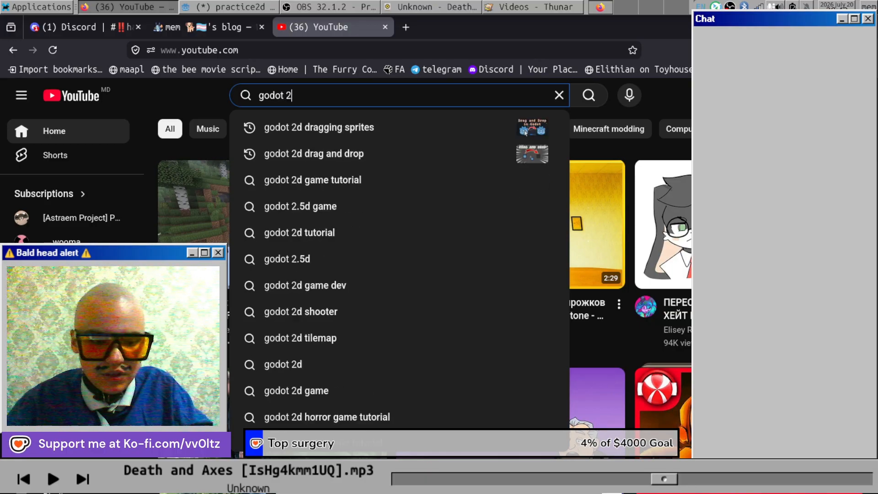
{"action": "type", "text": "d"}
{"action": "type", "text": " t"}
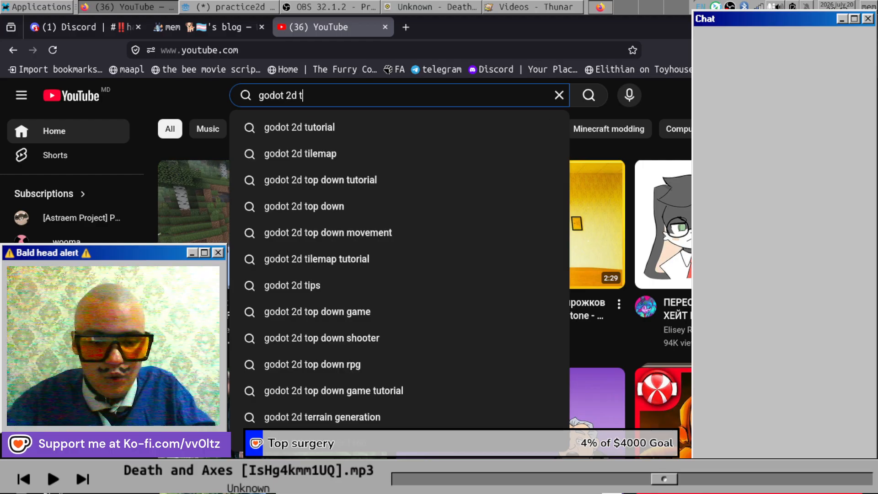
{"action": "type", "text": "utorial"}
{"action": "key", "text": "Return"}
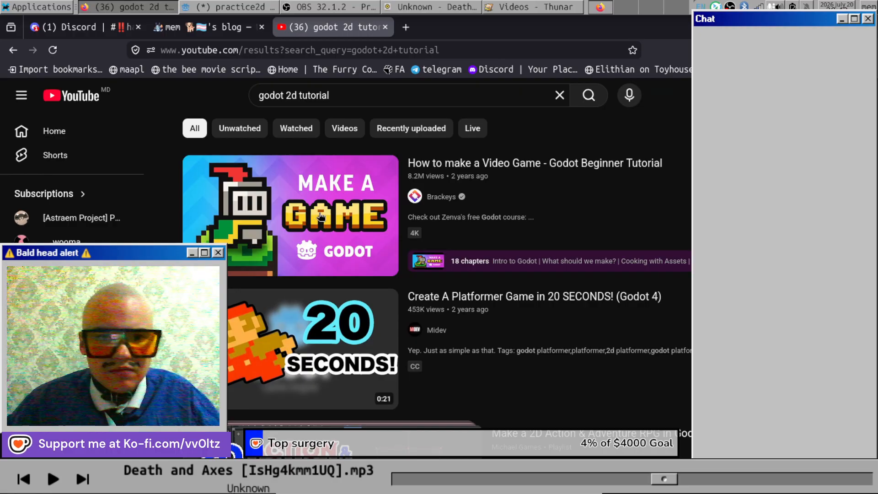
Open the Brackeys video "How to make a Video Game - Godot Beginner Tutorial" and pause it shortly after the start.
{"action": "mouse_move", "coordinate": [423, 169]}
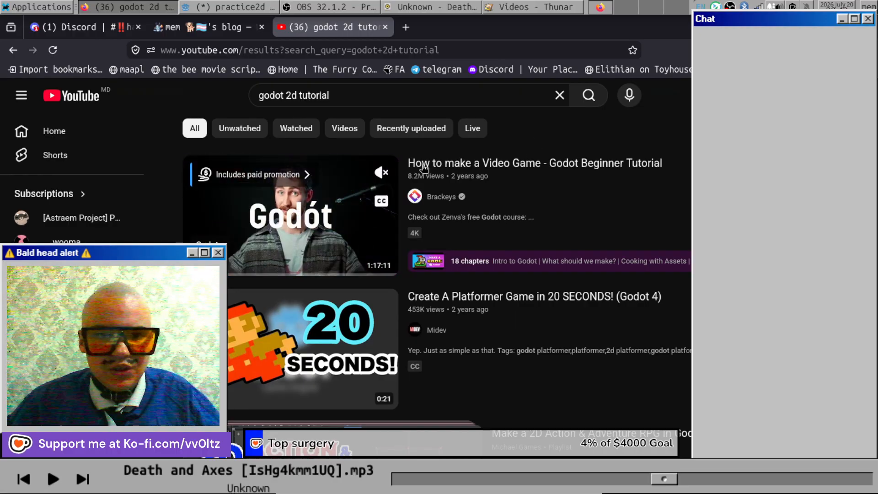
{"action": "left_click", "coordinate": [468, 172]}
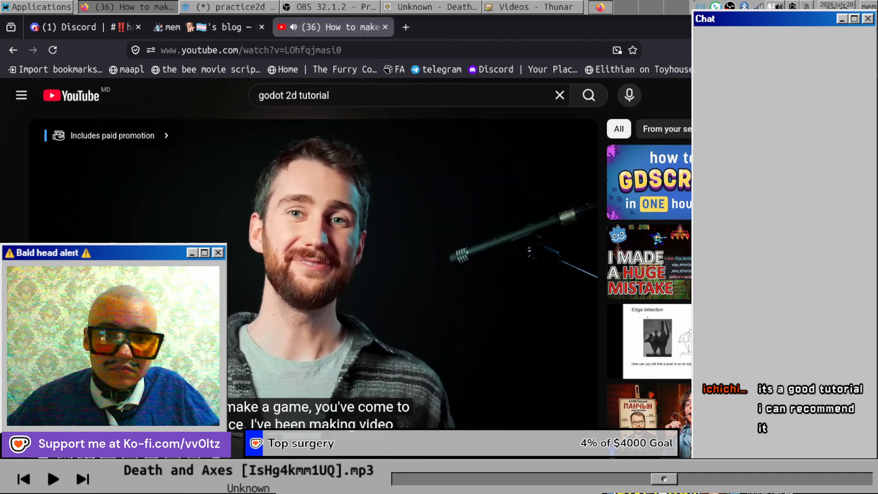
{"action": "left_click", "coordinate": [389, 207]}
{"action": "left_click", "coordinate": [381, 215]}
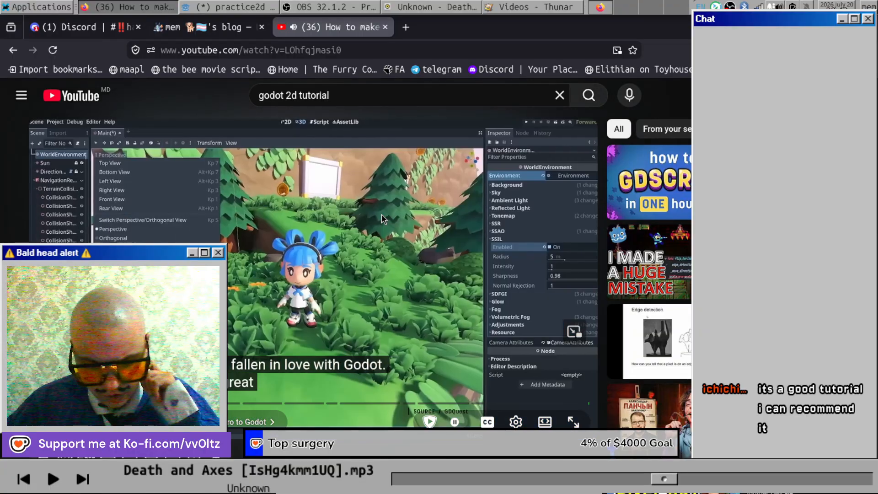
{"action": "left_click", "coordinate": [427, 229]}
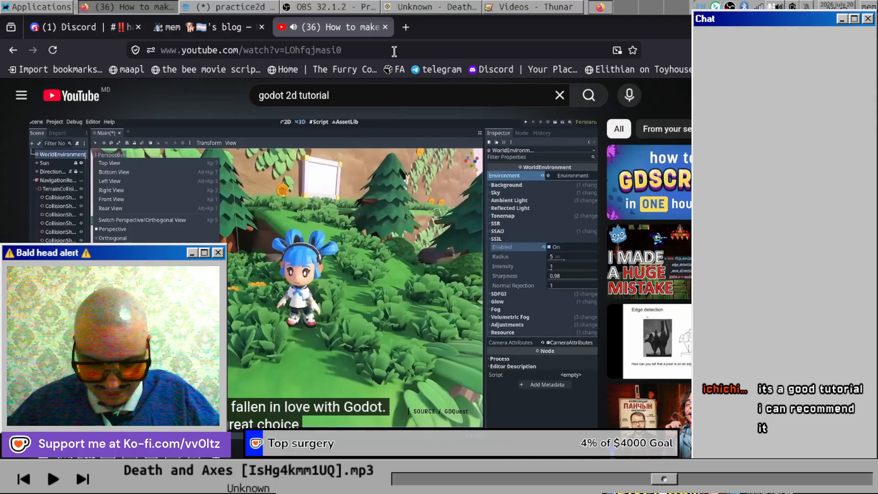
Resume the tutorial video in Firefox and raise the Desktop Audio level in OBS to -3.0 dB.
{"action": "left_click", "coordinate": [344, 6]}
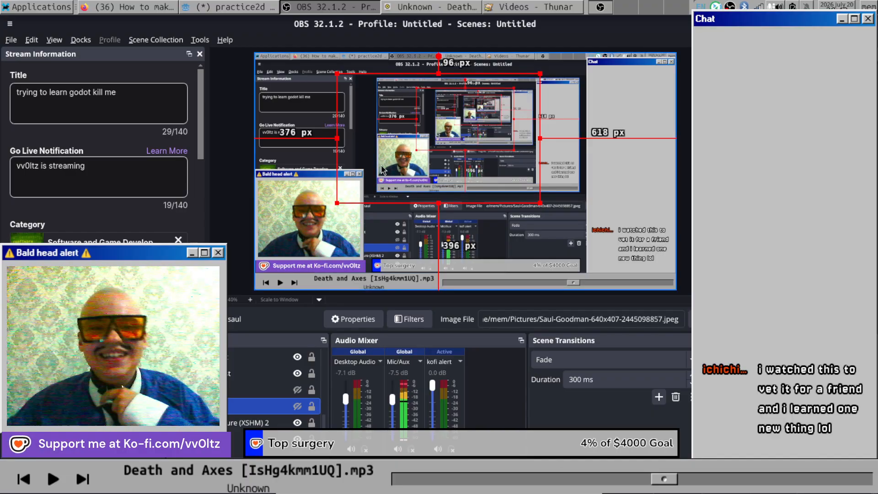
{"action": "left_click", "coordinate": [134, 6]}
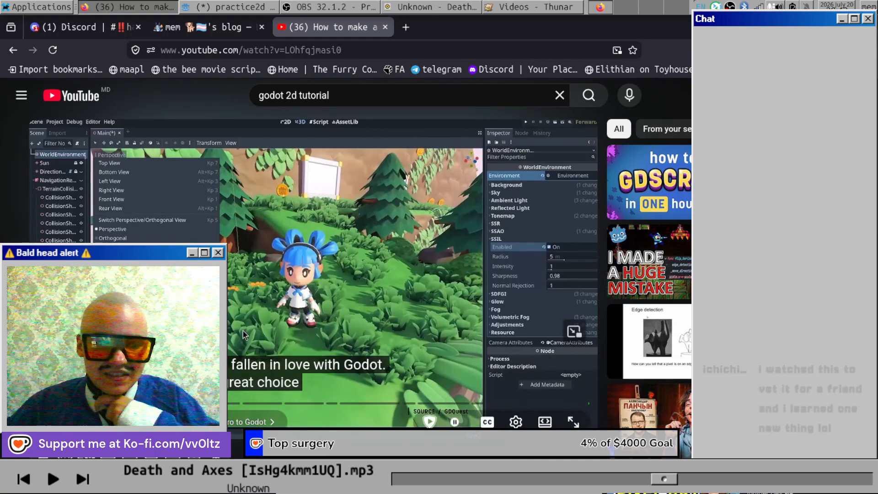
{"action": "left_click", "coordinate": [403, 276]}
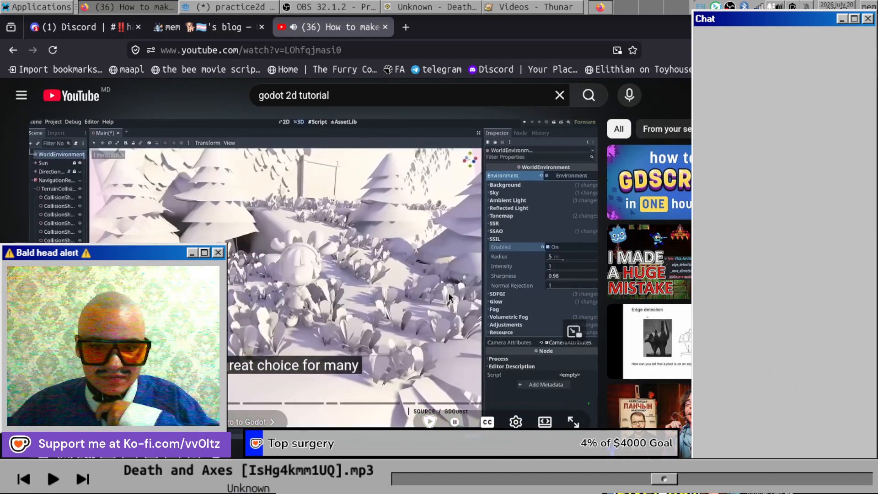
{"action": "left_click", "coordinate": [347, 5]}
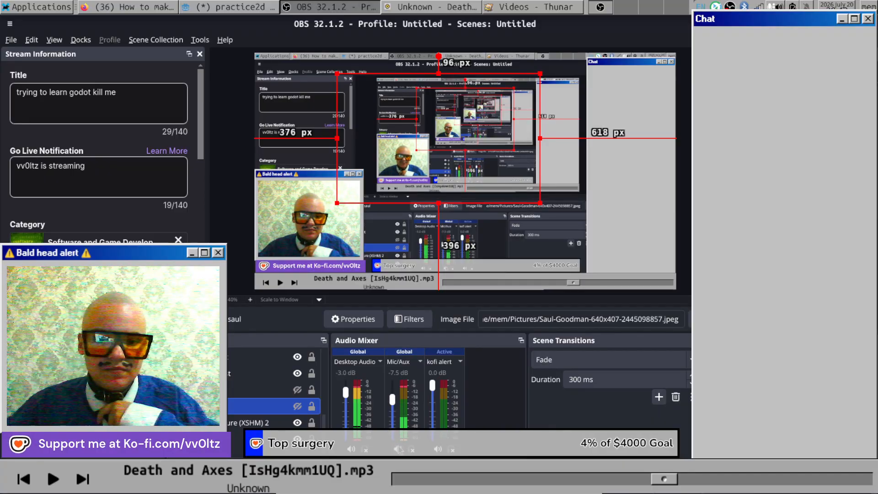
Go back to the tutorial video in Firefox, try it in full screen, and display it in theater mode instead.
{"action": "left_click", "coordinate": [147, 5]}
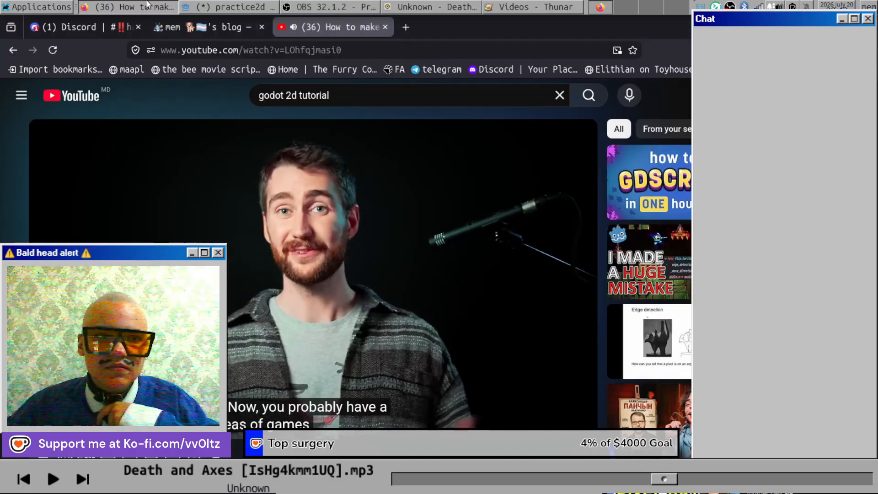
{"action": "left_click", "coordinate": [577, 415]}
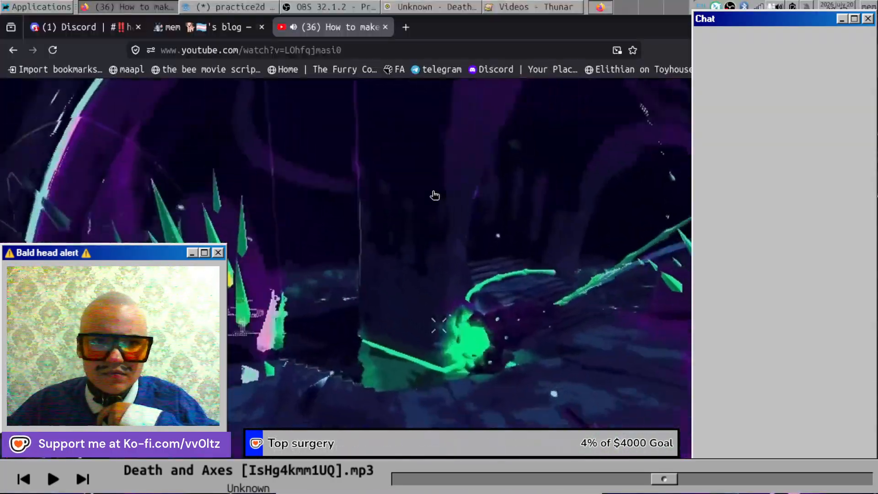
{"action": "key", "text": "Escape"}
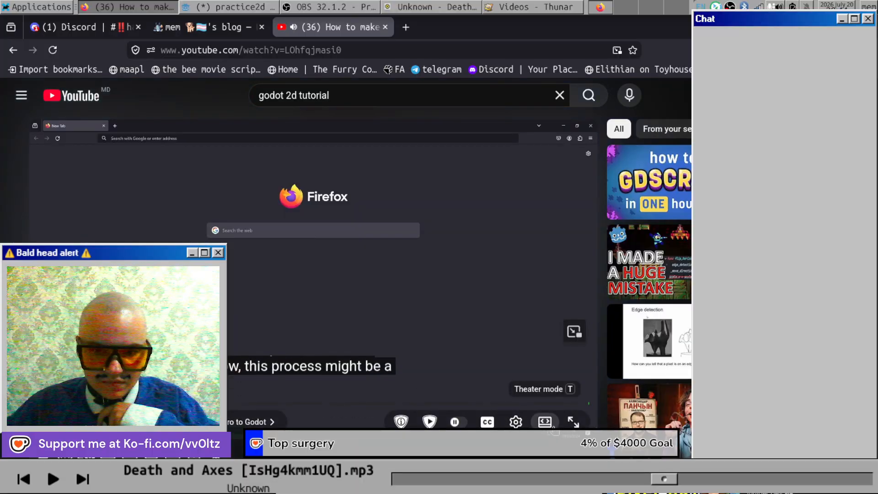
{"action": "left_click", "coordinate": [545, 421]}
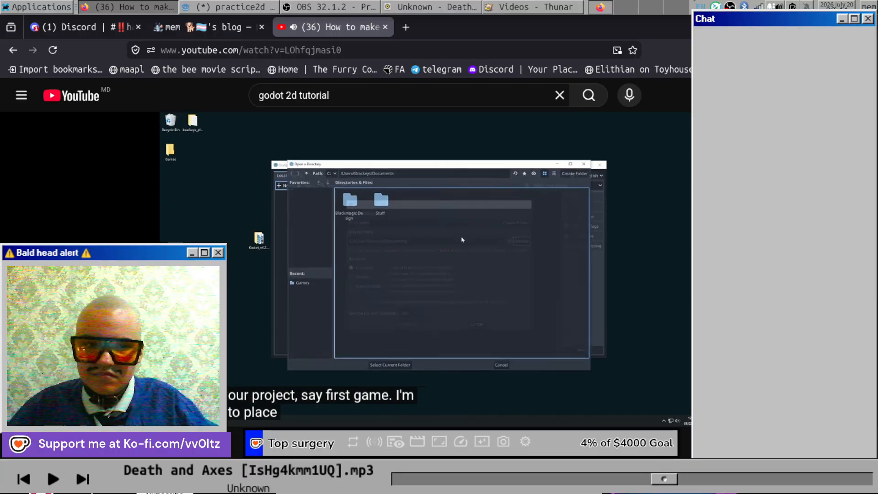
Pause the tutorial to check the practice2d project in Godot and the stream in OBS, and resume playback in Firefox.
{"action": "key", "text": "space"}
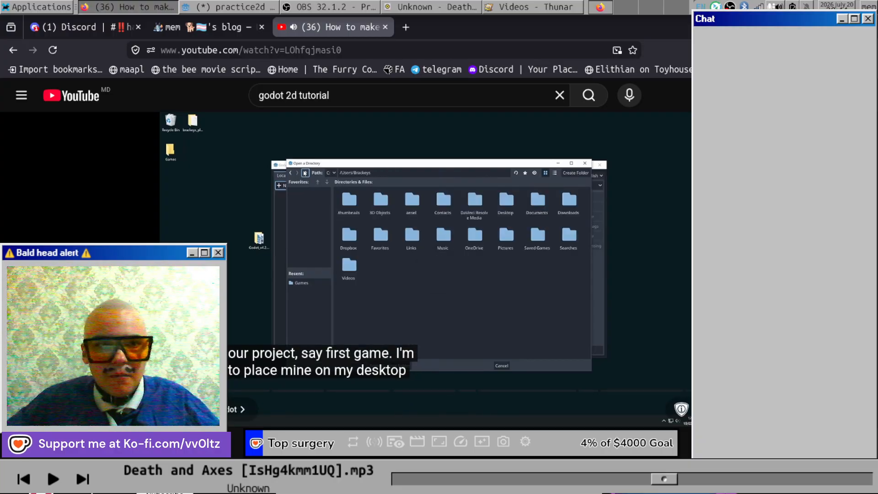
{"action": "key", "text": "alt+Tab"}
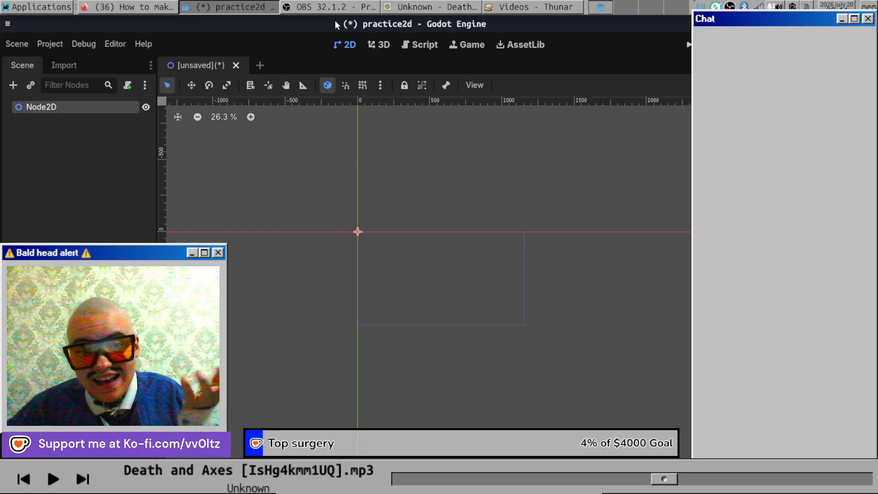
{"action": "left_click", "coordinate": [329, 8]}
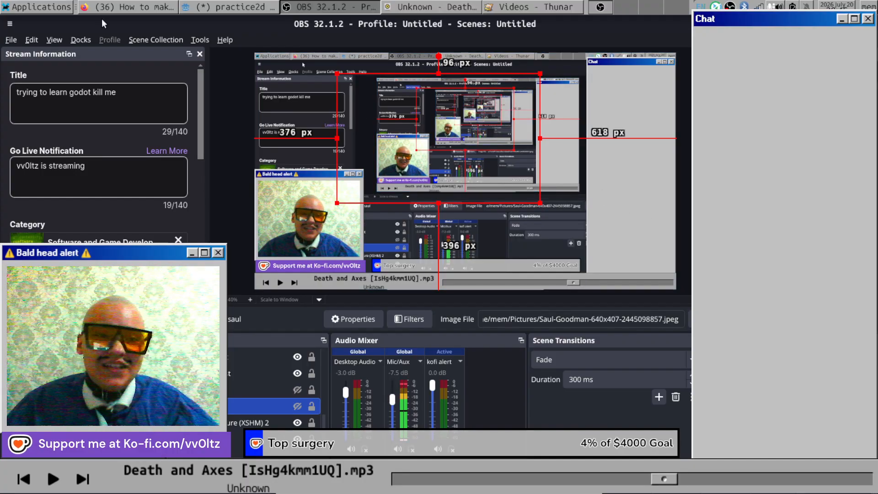
{"action": "key", "text": "alt+Tab"}
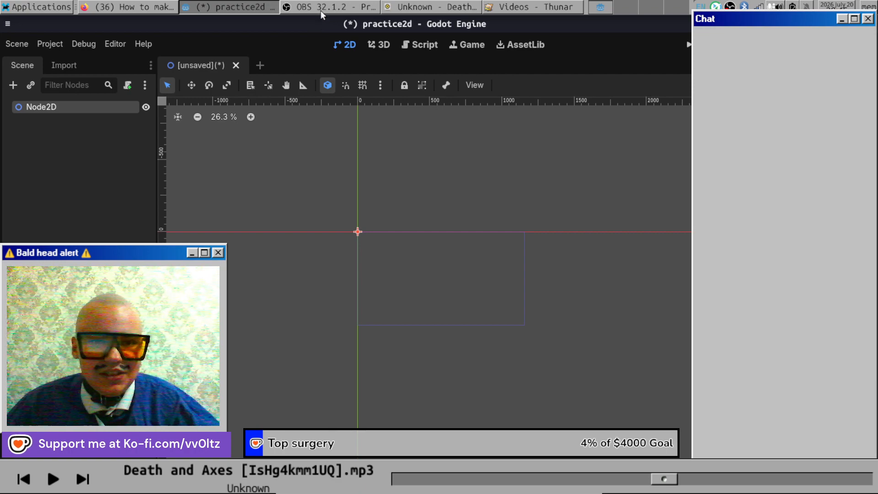
{"action": "left_click", "coordinate": [106, 8]}
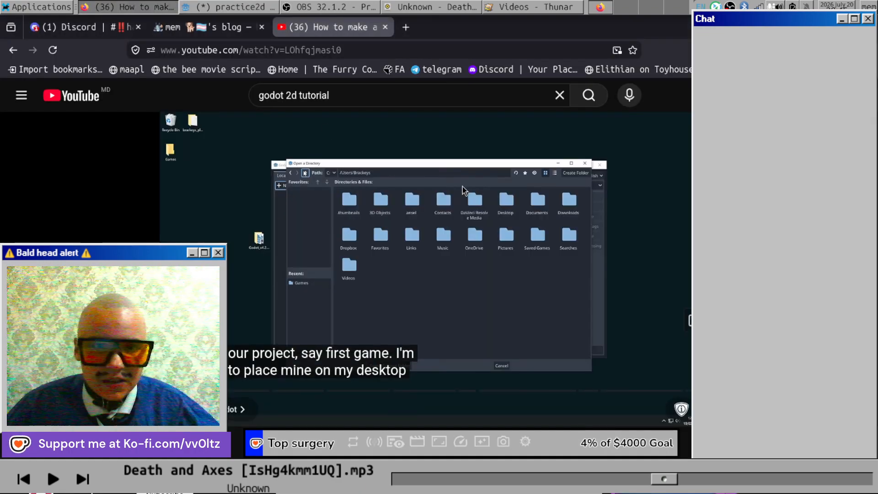
{"action": "left_click", "coordinate": [463, 188]}
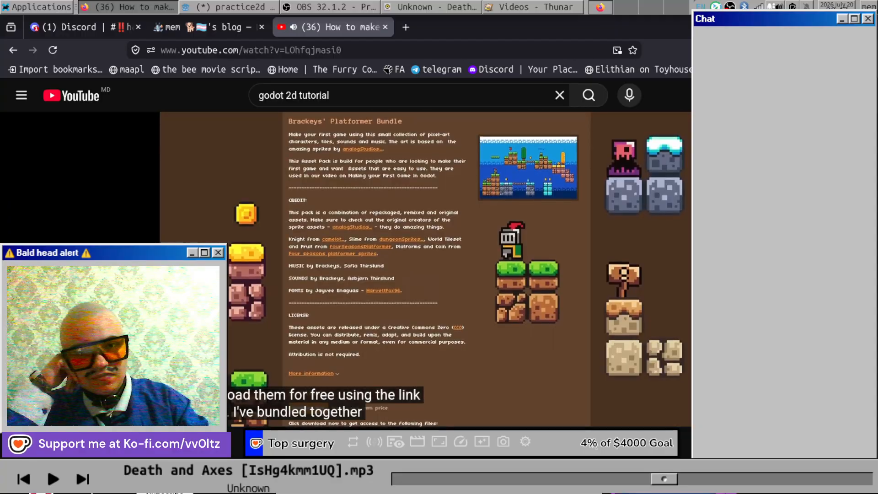
Pause the tutorial and open the Brackeys' Platformer Bundle link from the expanded video description in its own tab.
{"action": "left_click", "coordinate": [466, 259]}
{"action": "scroll", "coordinate": [358, 293], "scroll_direction": "down", "scroll_amount": 10}
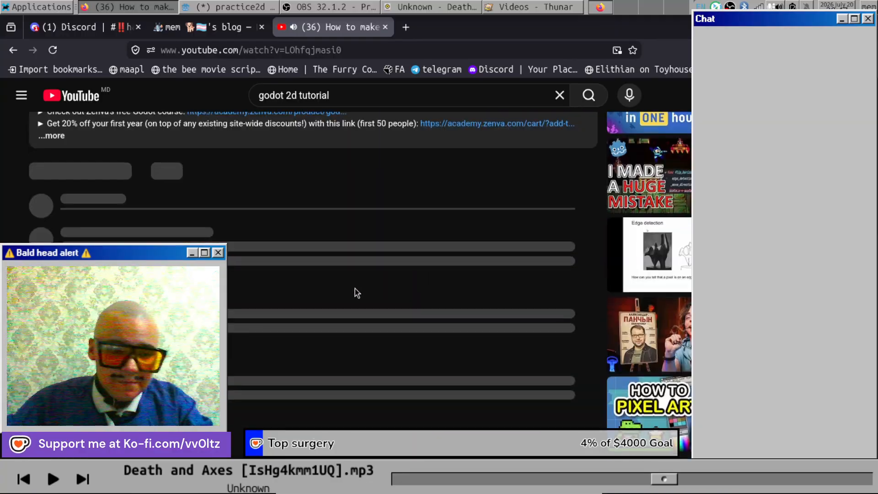
{"action": "scroll", "coordinate": [382, 286], "scroll_direction": "up", "scroll_amount": 3}
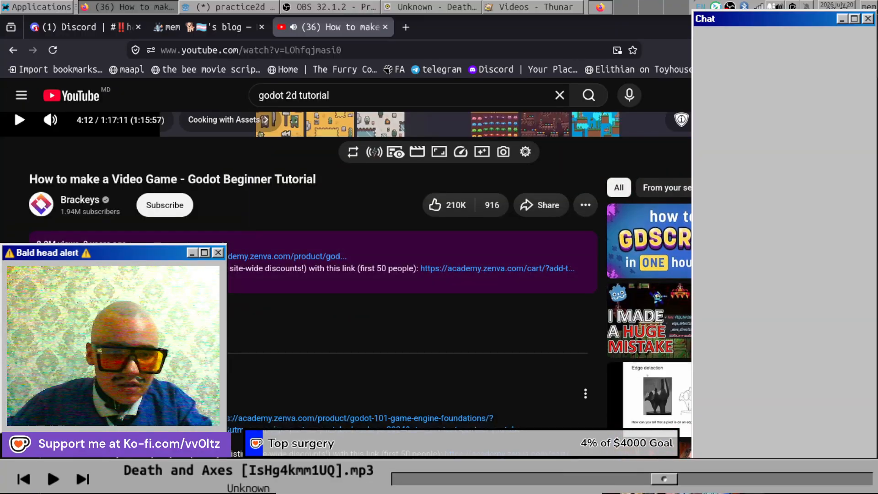
{"action": "left_click", "coordinate": [49, 280]}
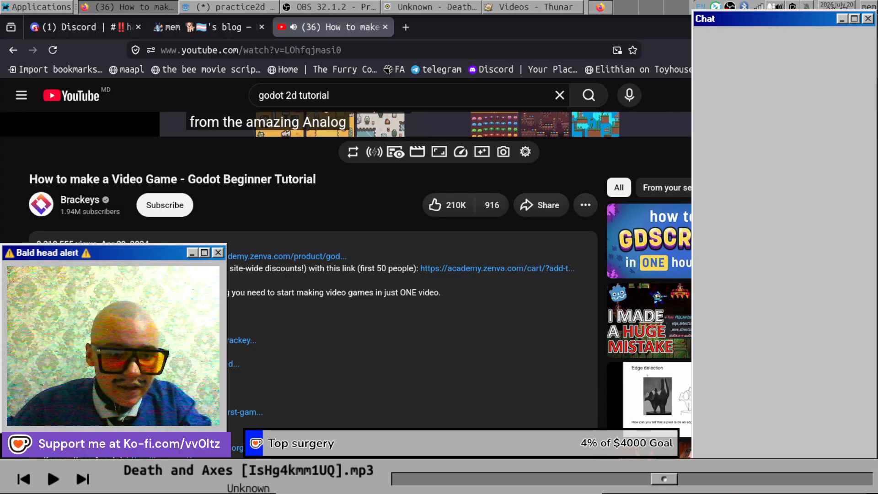
{"action": "left_click", "coordinate": [457, 32]}
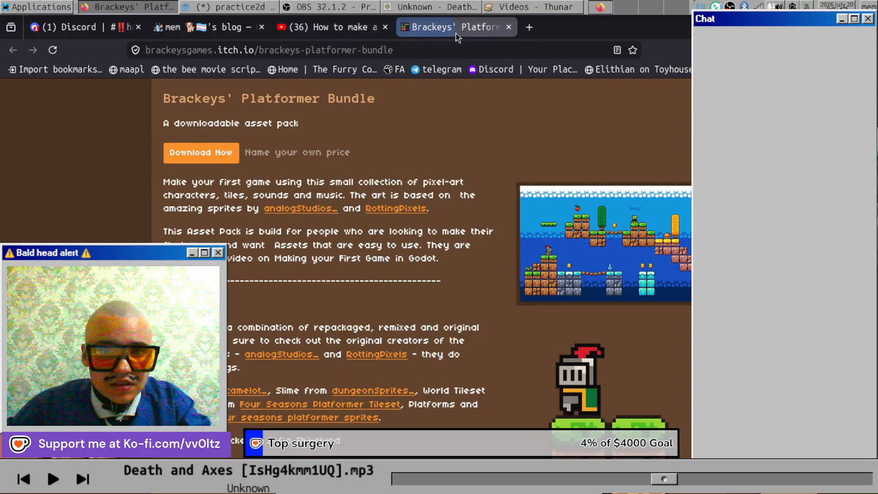
Download Brackeys Platformer Bundle v1 from itch.io for free, without making a payment.
{"action": "left_click", "coordinate": [215, 161]}
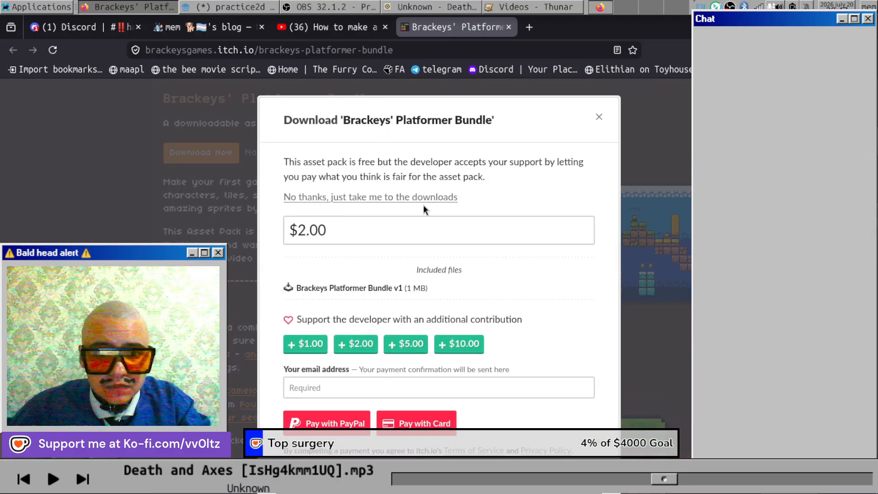
{"action": "left_click", "coordinate": [424, 202]}
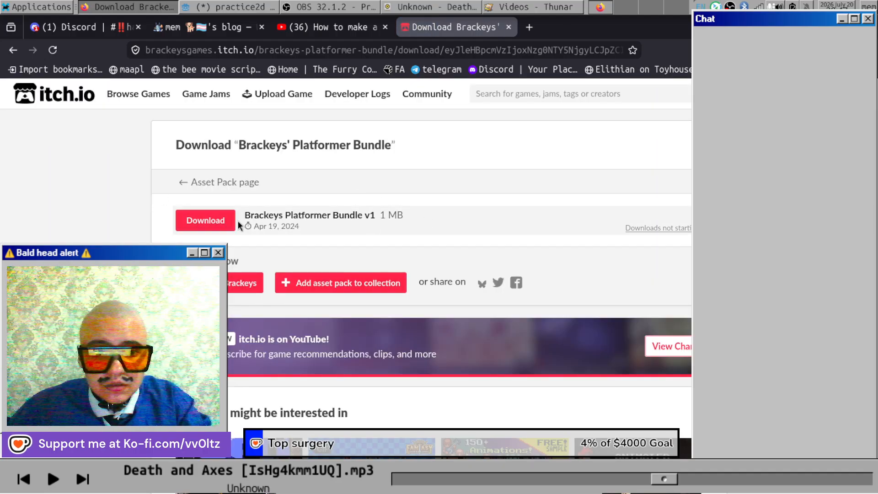
{"action": "left_click", "coordinate": [205, 223]}
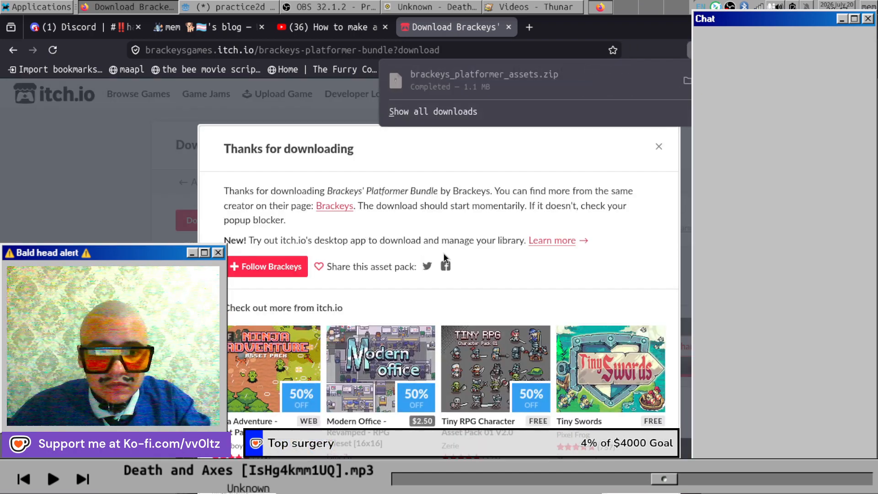
Show brackeys_platformer_assets.zip in the Downloads folder in Thunar and extract it there.
{"action": "left_click", "coordinate": [686, 81]}
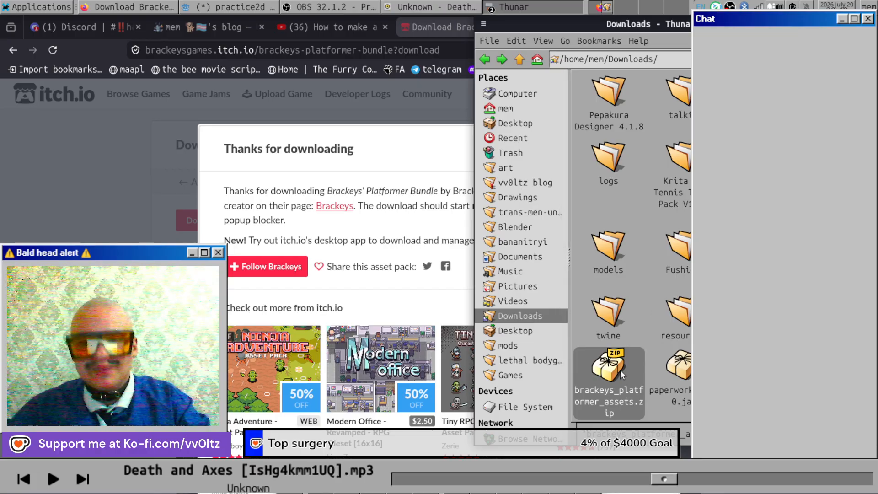
{"action": "double_click", "coordinate": [620, 369]}
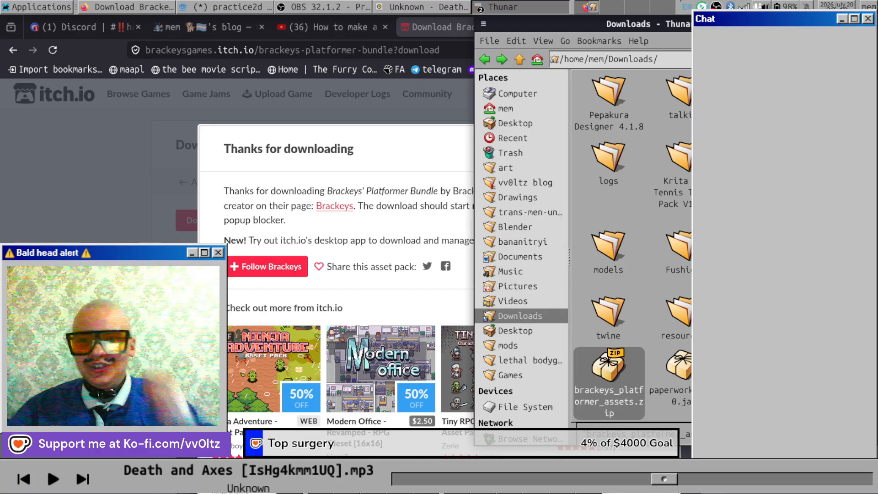
{"action": "right_click", "coordinate": [622, 358]}
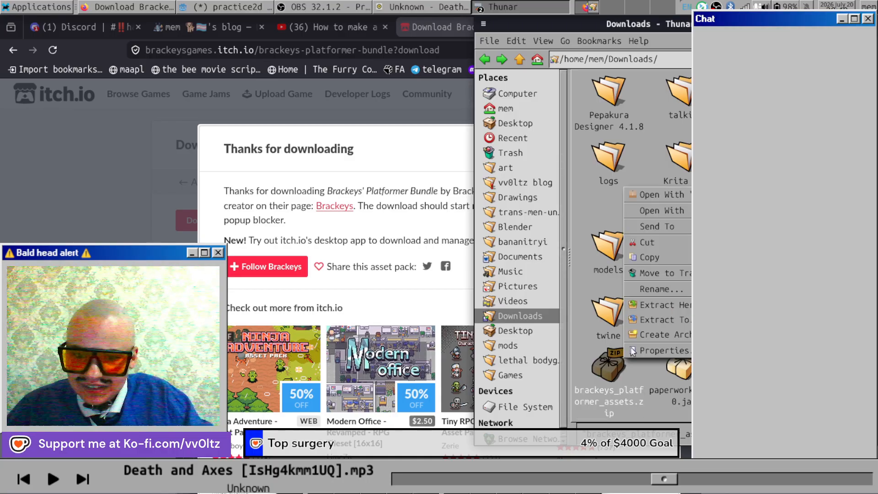
{"action": "left_click", "coordinate": [662, 305]}
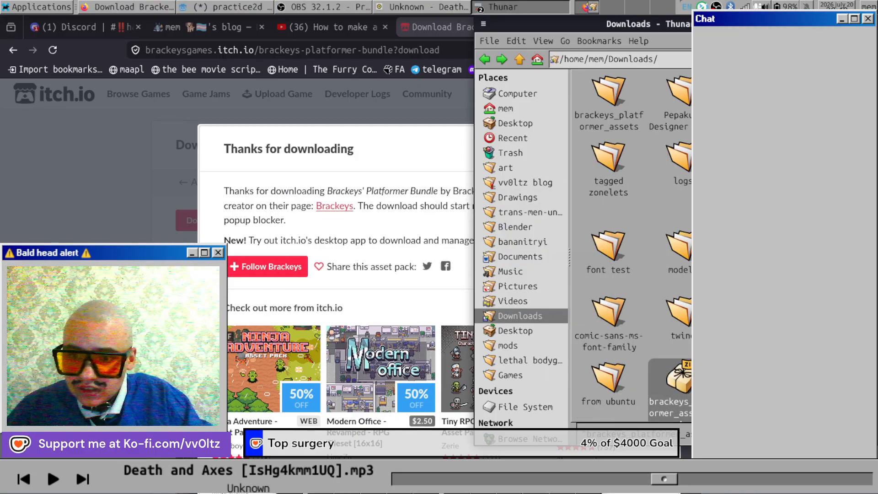
Look through the extracted brackeys_platformer_assets folder and its sprites subfolder, and close that file manager window.
{"action": "double_click", "coordinate": [619, 108]}
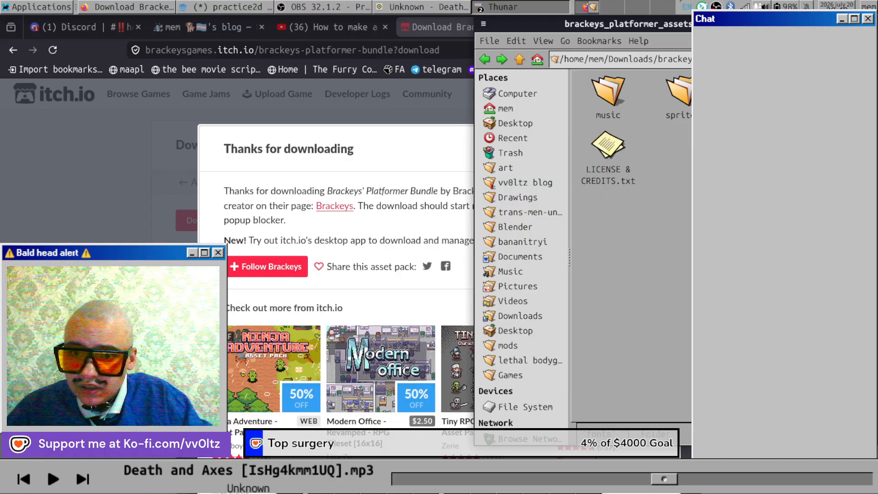
{"action": "double_click", "coordinate": [678, 93]}
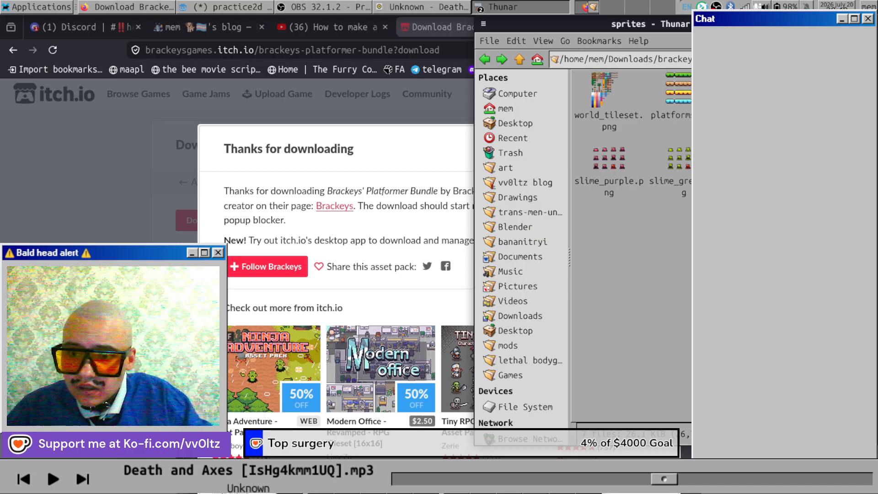
{"action": "left_click", "coordinate": [866, 24]}
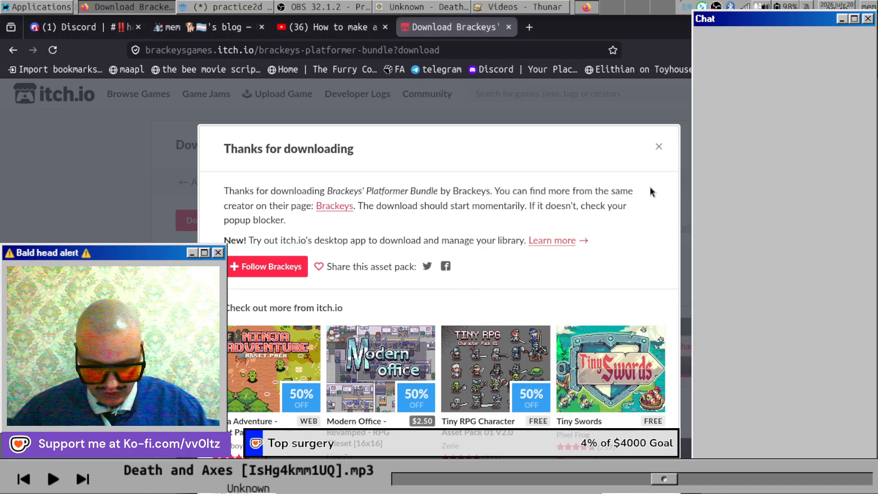
Dismiss the itch.io download message and resume the Godot tutorial video on YouTube.
{"action": "left_click", "coordinate": [658, 148]}
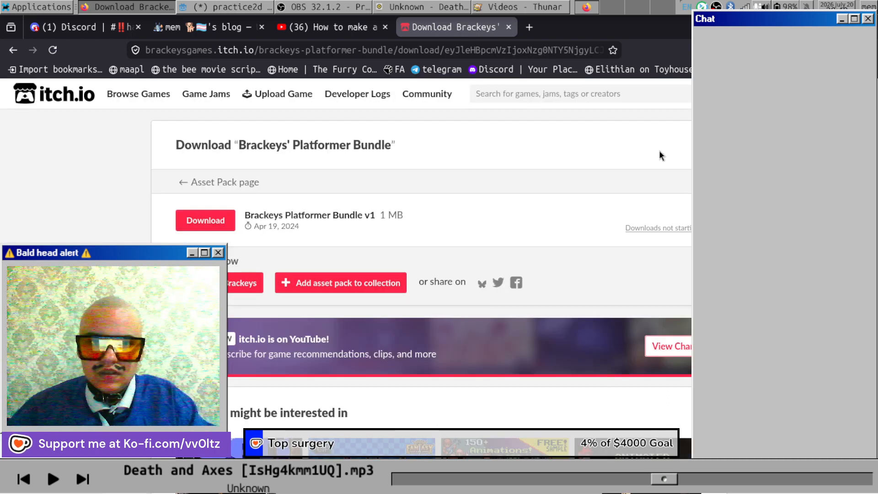
{"action": "left_click", "coordinate": [341, 26]}
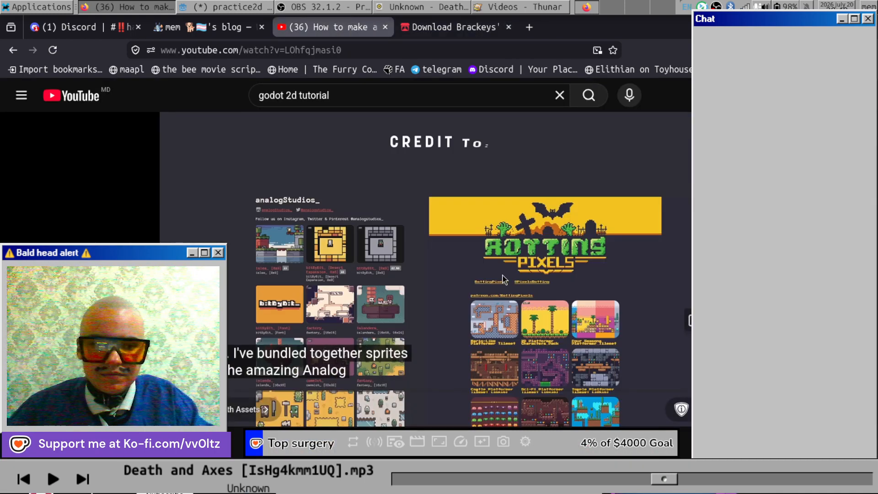
{"action": "left_click", "coordinate": [503, 276]}
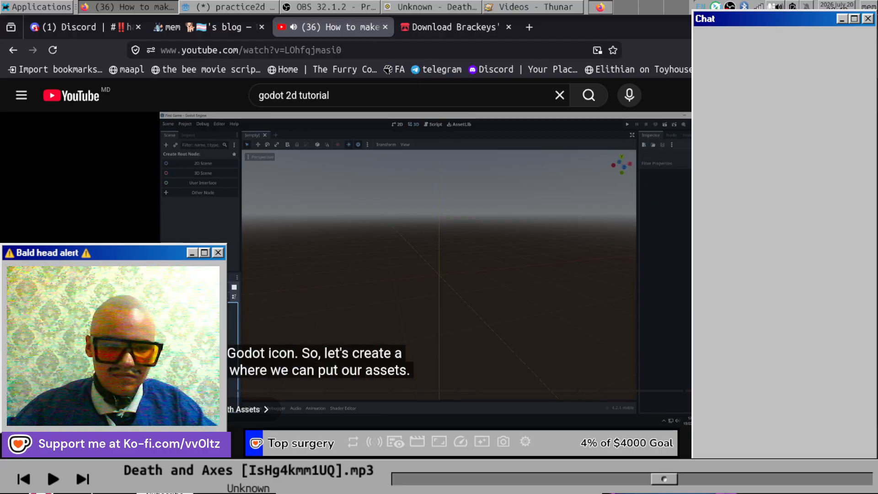
Pause the tutorial, switch to Godot and create a folder named "assets" in res://.
{"action": "left_click", "coordinate": [262, 335]}
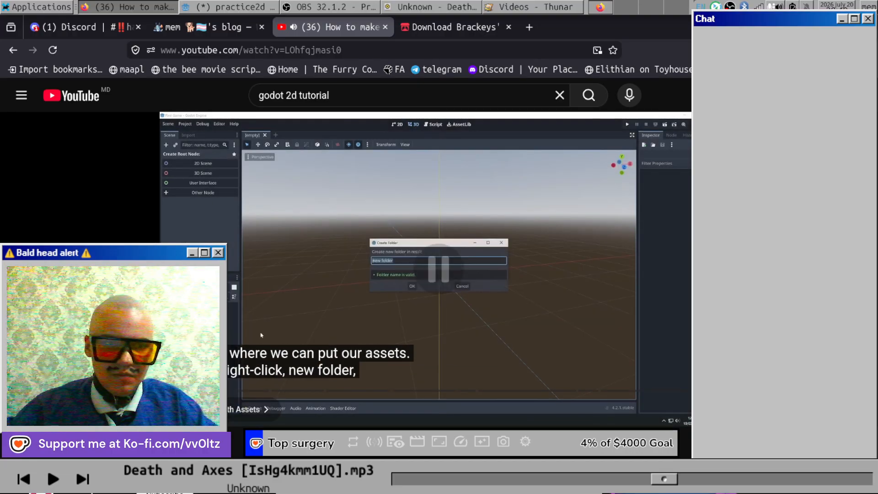
{"action": "left_click", "coordinate": [234, 9]}
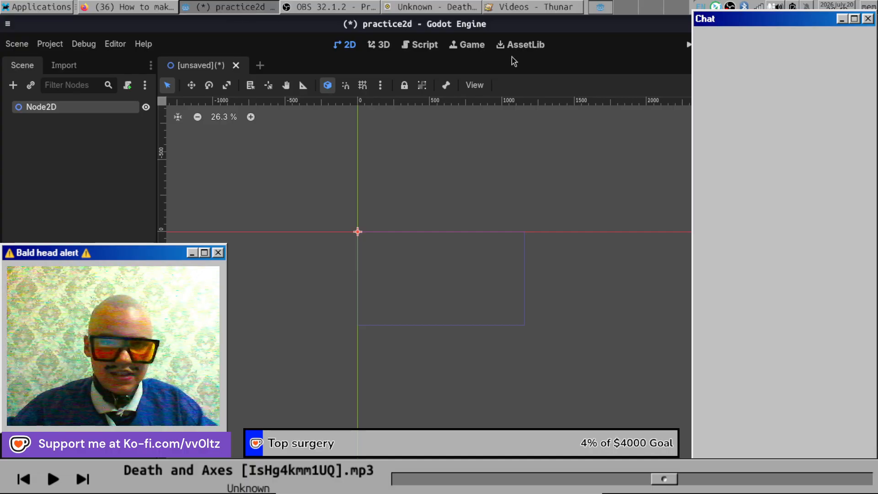
{"action": "left_click_drag", "start_coordinate": [773, 24], "coordinate": [668, 107]}
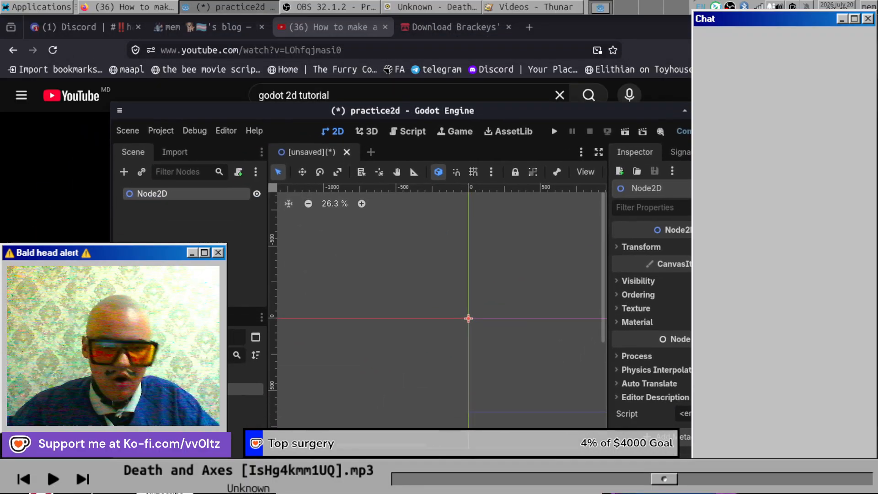
{"action": "left_click", "coordinate": [233, 403]}
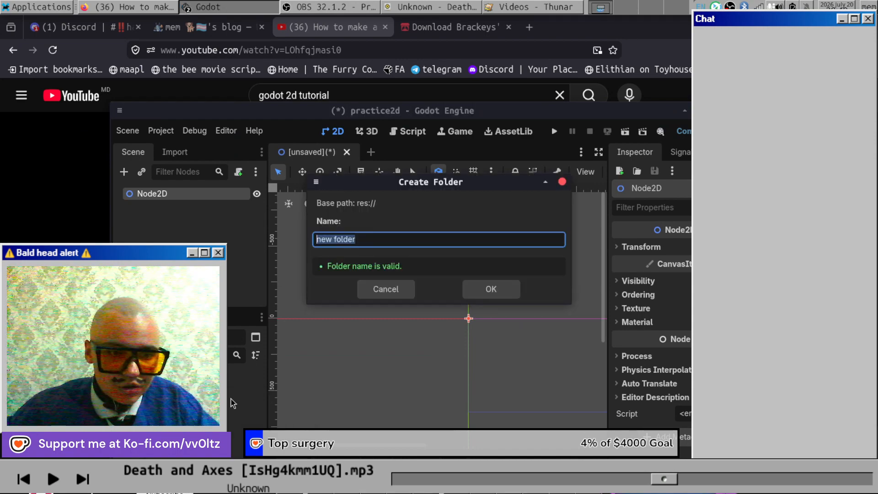
{"action": "type", "text": "assets"}
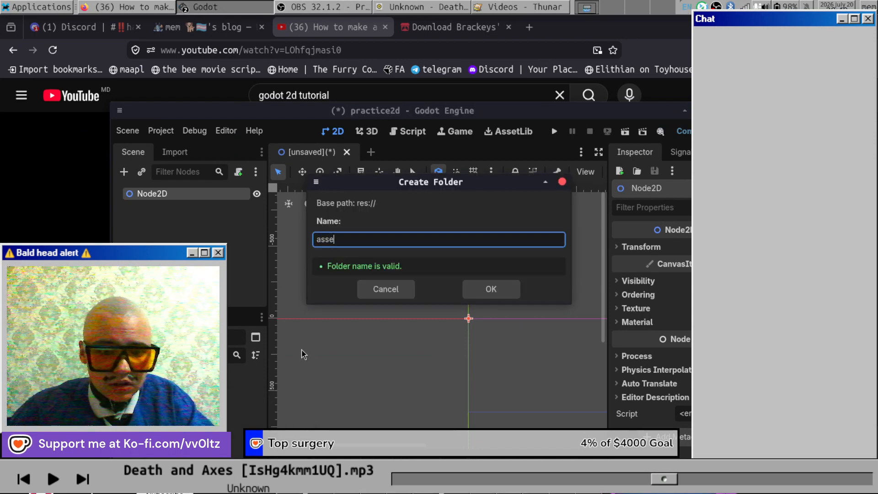
{"action": "left_click", "coordinate": [491, 290]}
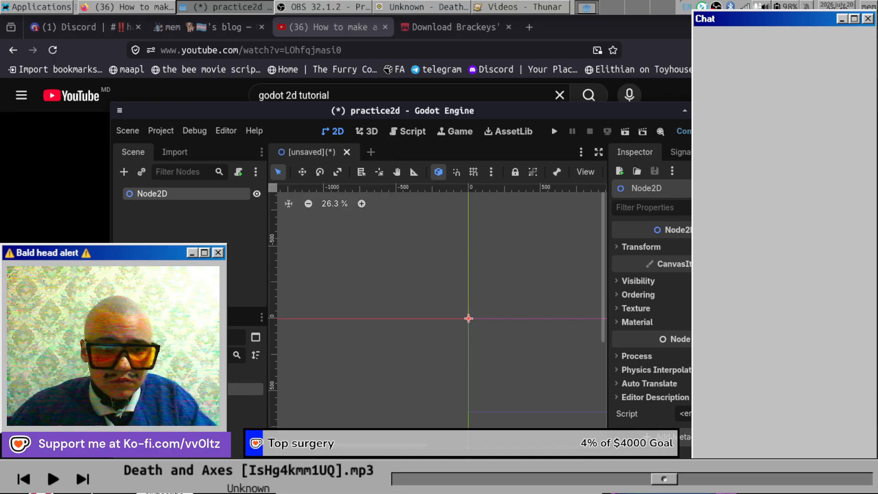
Follow the tutorial briefly in Firefox, return to Godot and create a folder named "scripts" in res://.
{"action": "left_click", "coordinate": [63, 236]}
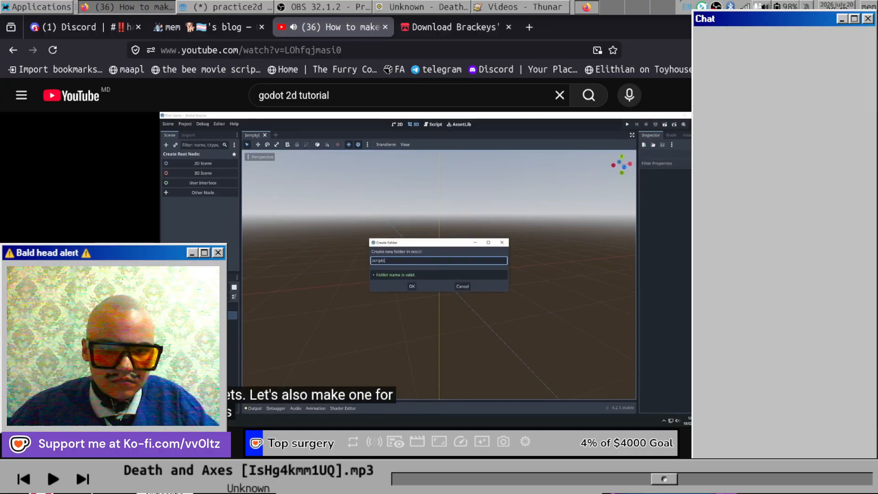
{"action": "left_click", "coordinate": [252, 255]}
{"action": "left_click", "coordinate": [205, 4]}
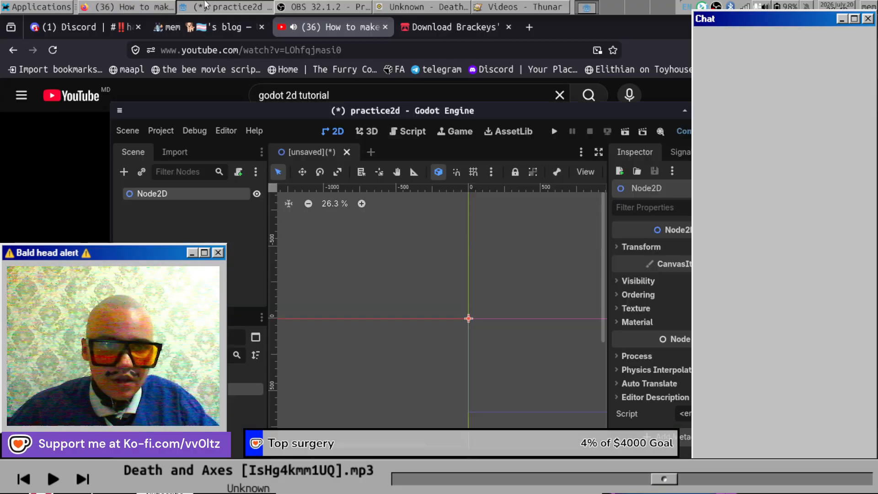
{"action": "right_click", "coordinate": [162, 403]}
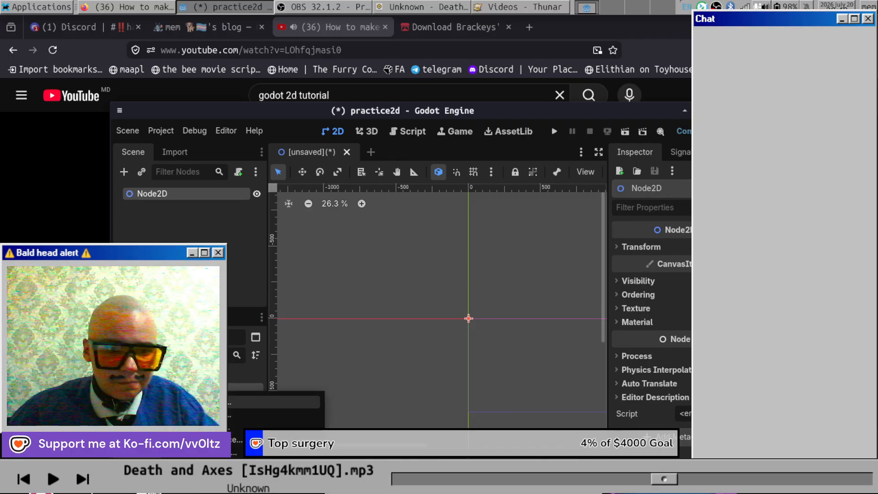
{"action": "left_click", "coordinate": [274, 402]}
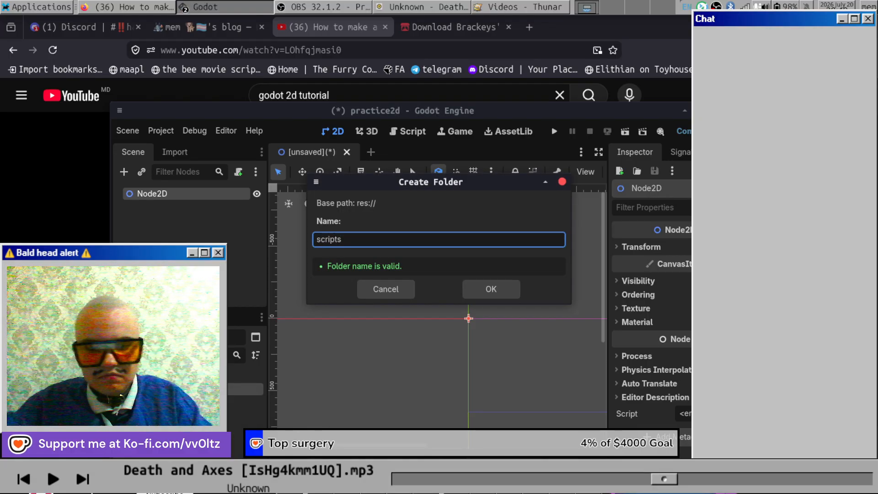
{"action": "key", "text": "Return"}
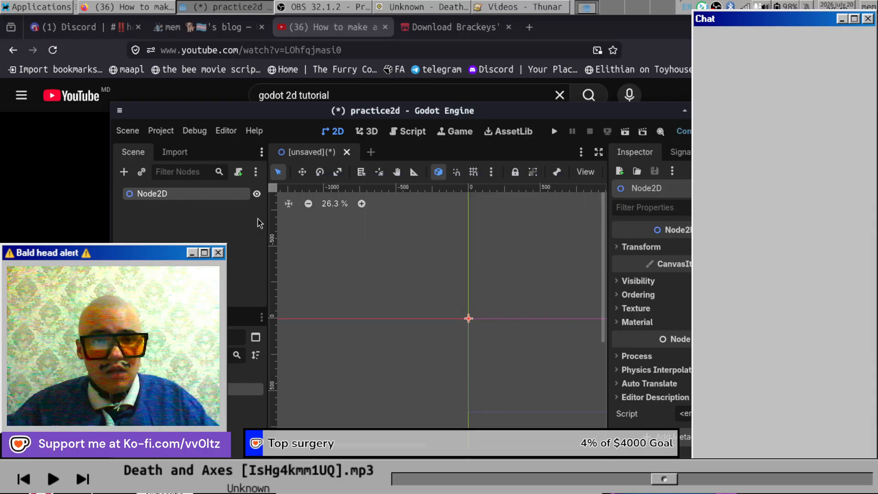
Watch the tutorial in Firefox up to the part about bringing the asset folders into Godot, and pause it.
{"action": "left_click", "coordinate": [80, 236]}
{"action": "left_click", "coordinate": [329, 251]}
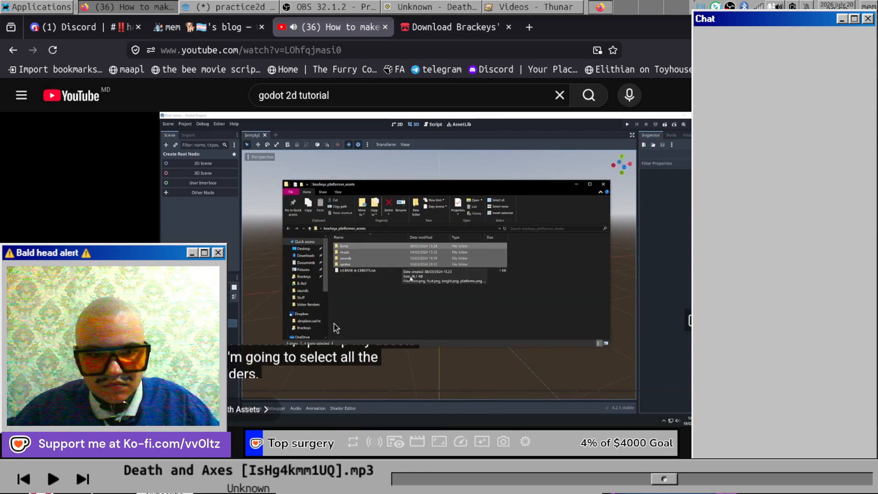
{"action": "left_click", "coordinate": [338, 327]}
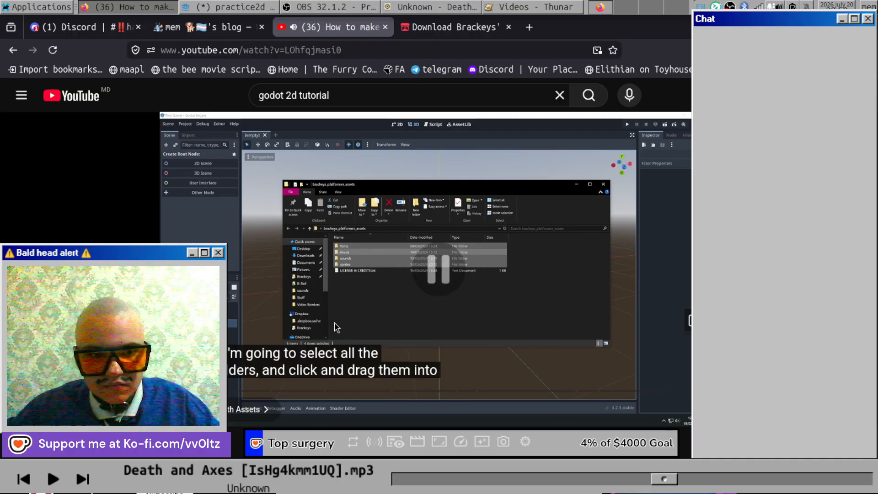
Bring Godot and the Thunar file manager side by side and open Downloads/brackeys_platformer_assets in Thunar.
{"action": "left_click", "coordinate": [246, 6]}
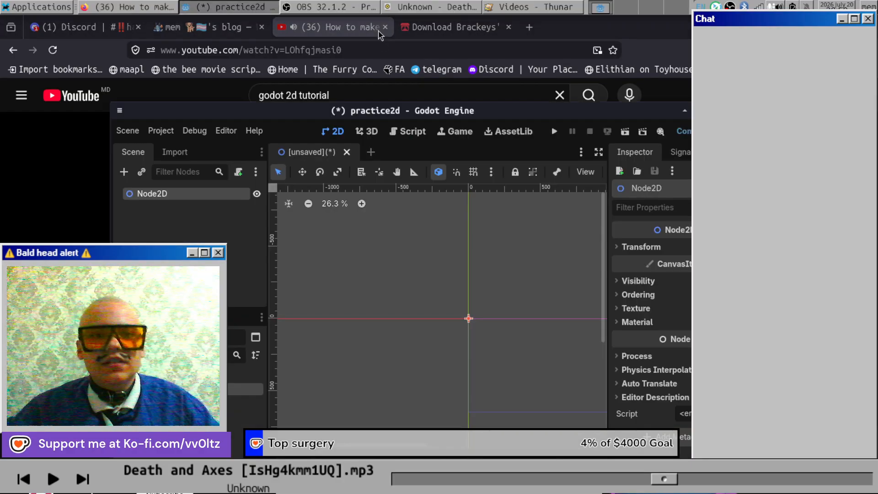
{"action": "left_click", "coordinate": [505, 5]}
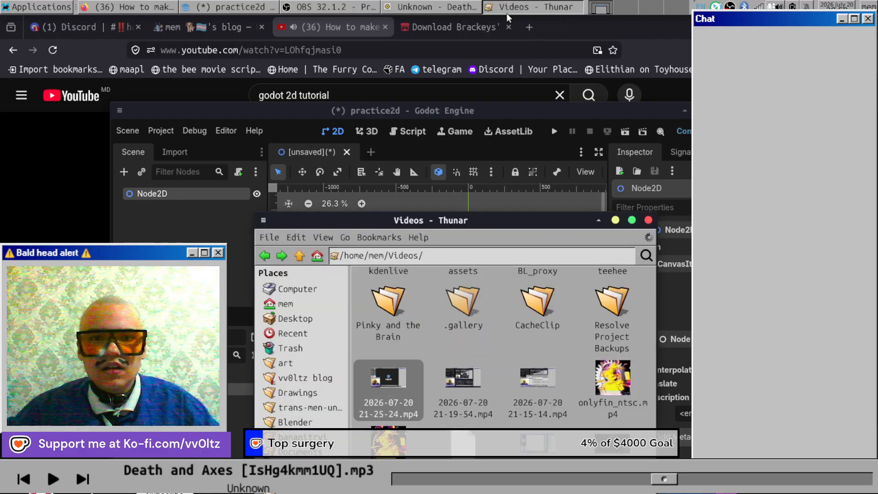
{"action": "left_click_drag", "start_coordinate": [410, 224], "coordinate": [631, 145]}
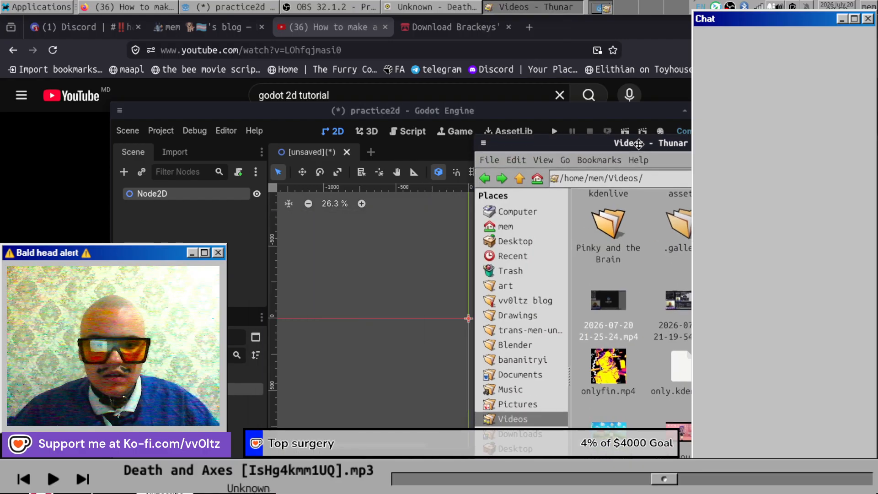
{"action": "left_click_drag", "start_coordinate": [401, 117], "coordinate": [374, 105]}
{"action": "key", "text": "alt+Tab"}
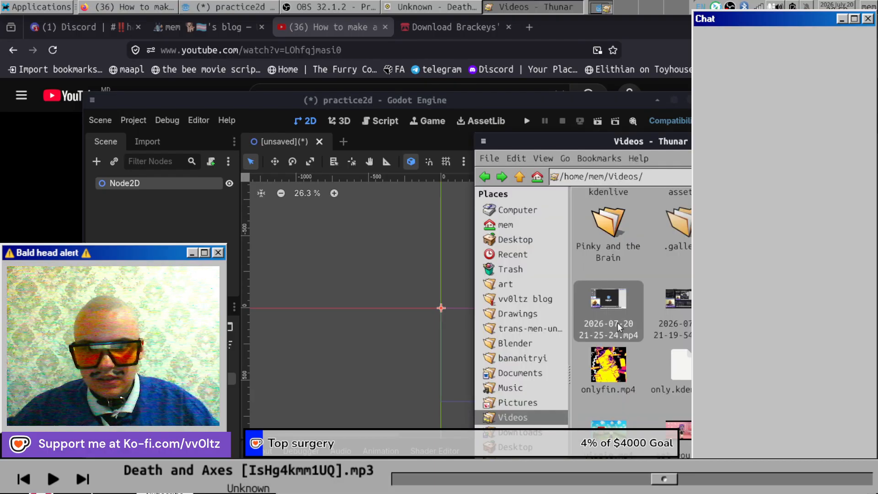
{"action": "scroll", "coordinate": [619, 320], "scroll_direction": "up", "scroll_amount": 2}
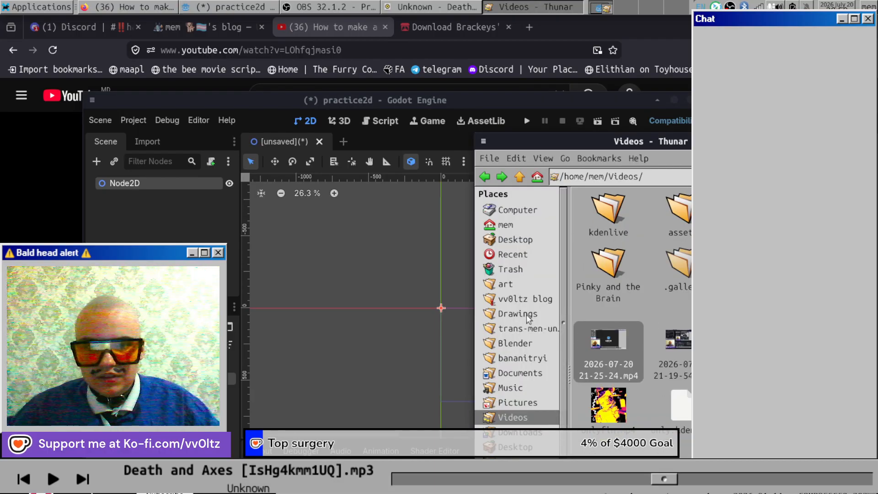
{"action": "scroll", "coordinate": [507, 329], "scroll_direction": "down", "scroll_amount": 3}
{"action": "left_click", "coordinate": [521, 383]}
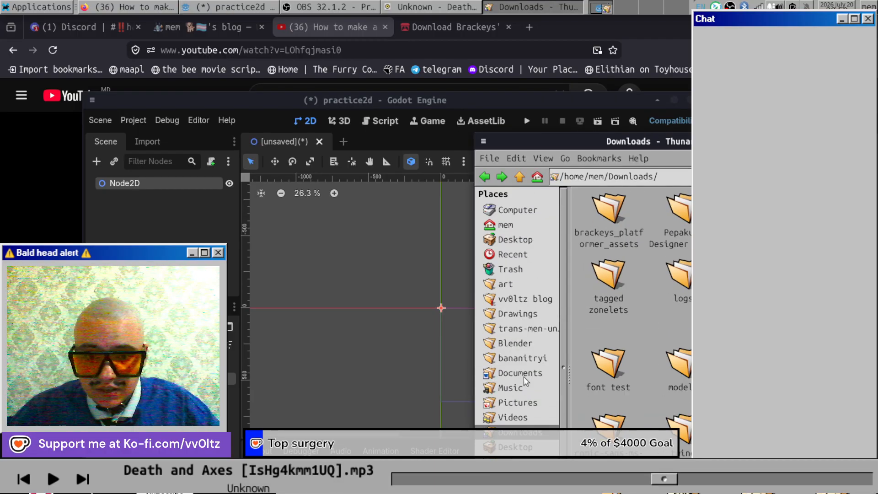
{"action": "double_click", "coordinate": [611, 215]}
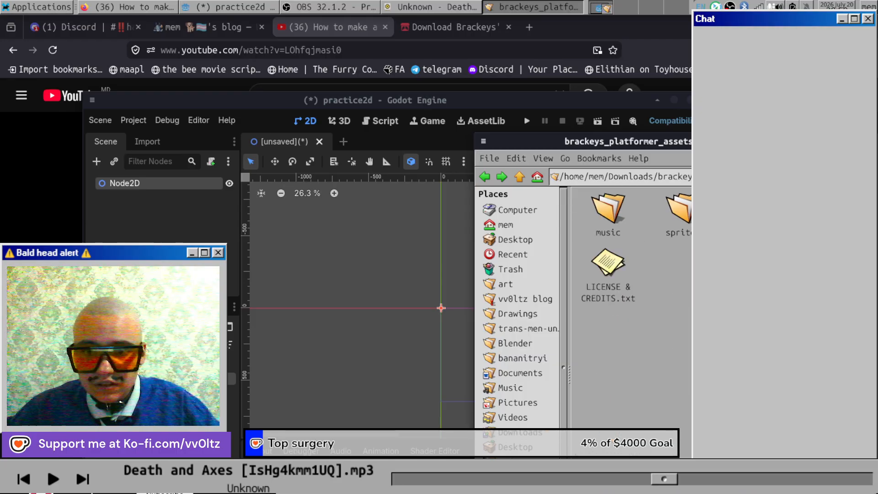
Select the asset folders, leaving out LICENSE & CREDITS.txt, and import them into the Godot project's file system.
{"action": "left_click_drag", "start_coordinate": [750, 240], "coordinate": [578, 211]}
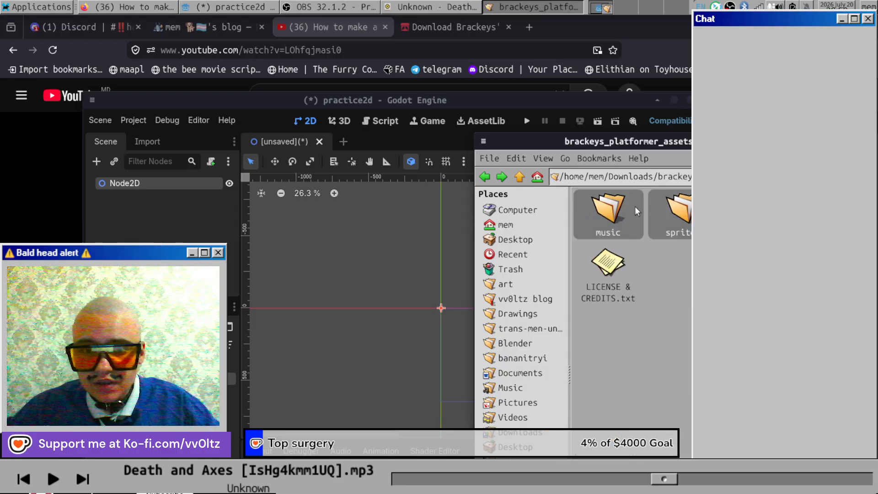
{"action": "mouse_move", "coordinate": [634, 208]}
{"action": "left_mouse_down"}
{"action": "mouse_move", "coordinate": [169, 361]}
{"action": "mouse_move", "coordinate": [645, 235]}
{"action": "mouse_move", "coordinate": [618, 198]}
{"action": "mouse_move", "coordinate": [625, 217]}
{"action": "left_mouse_up"}
{"action": "left_click", "coordinate": [192, 391]}
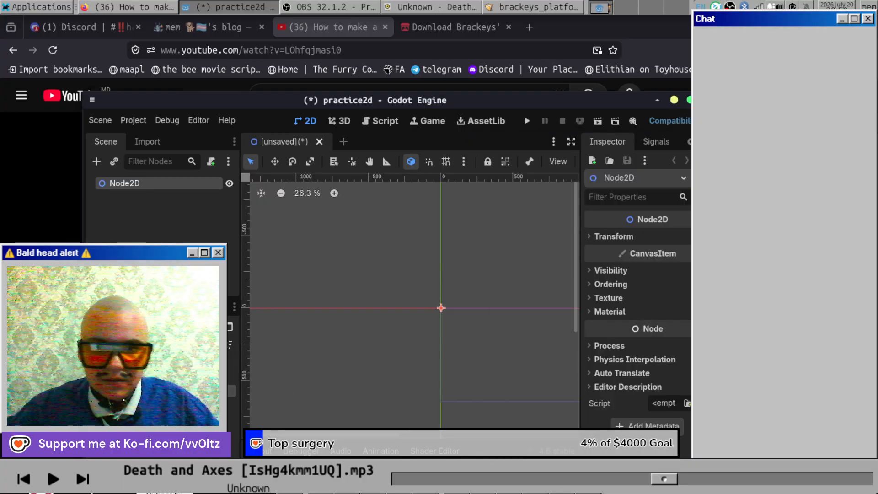
{"action": "key", "text": "alt+Tab"}
{"action": "left_click_drag", "start_coordinate": [714, 252], "coordinate": [630, 190]}
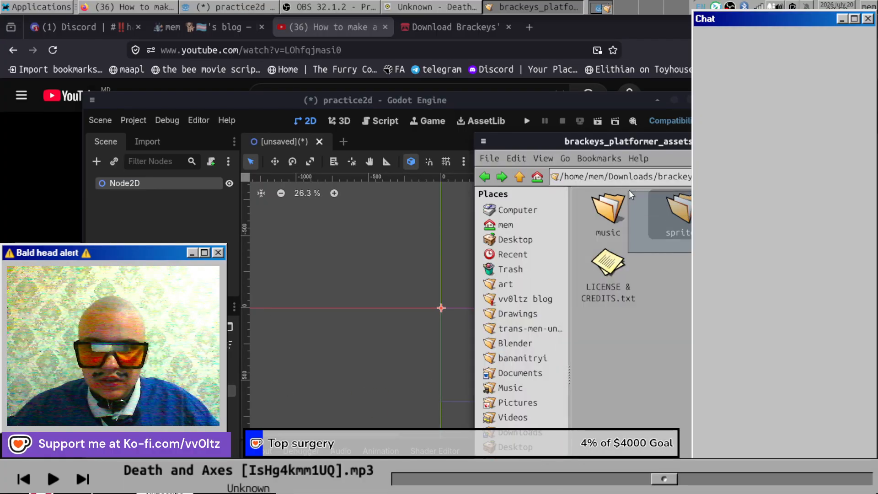
{"action": "left_click_drag", "start_coordinate": [732, 237], "coordinate": [192, 366]}
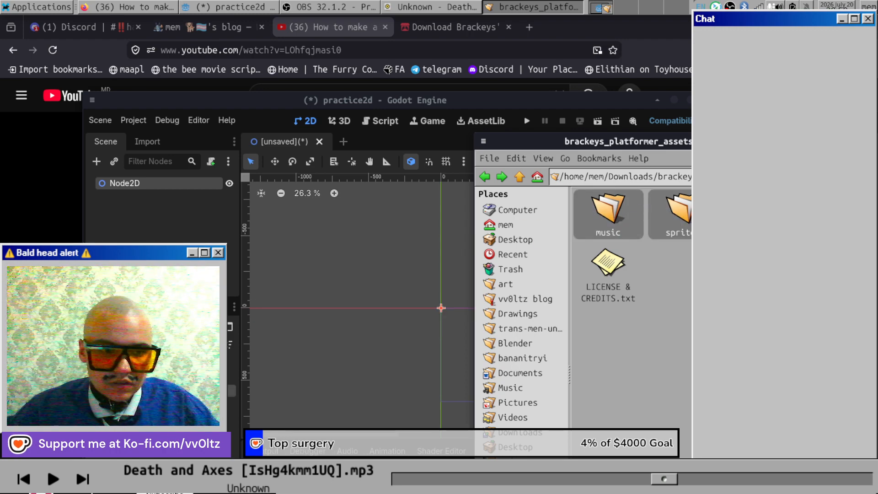
{"action": "key", "text": "alt+Tab"}
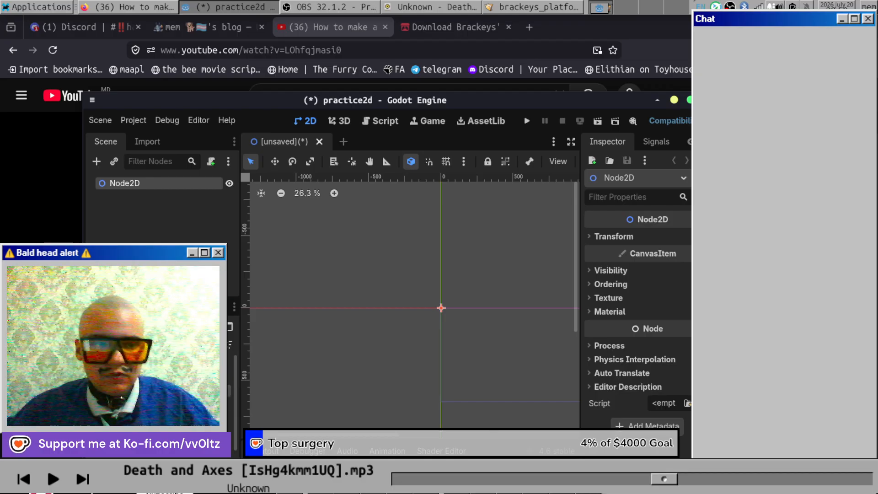
Switch to Firefox, watch the tutorial's explanation of scenes up to saving the Game scene, and pause it.
{"action": "key", "text": "alt+Tab"}
{"action": "key", "text": "space"}
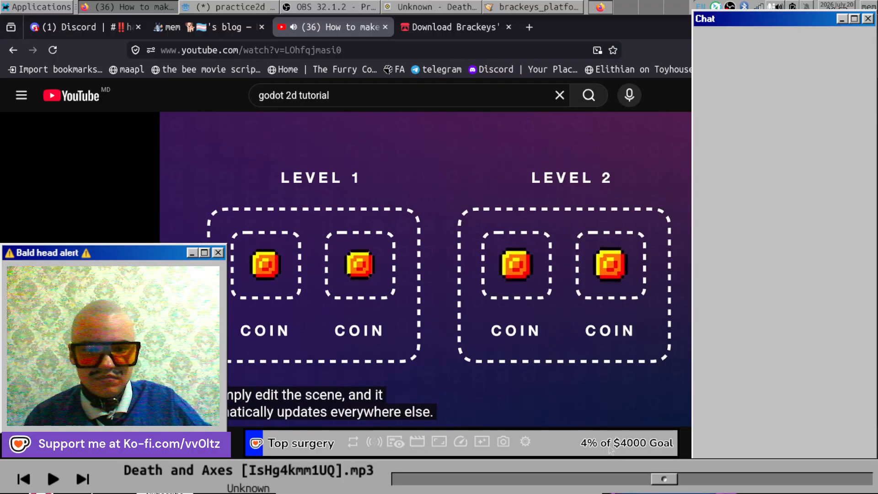
{"action": "key", "text": "space"}
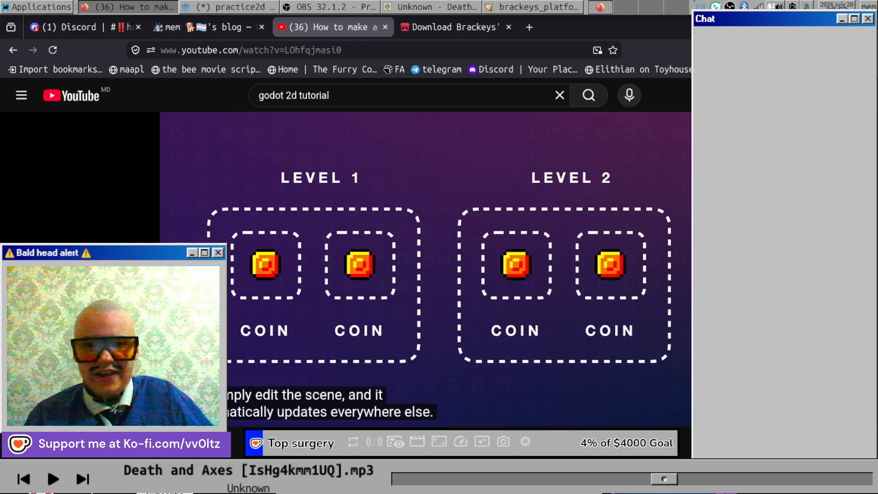
{"action": "left_click", "coordinate": [520, 298]}
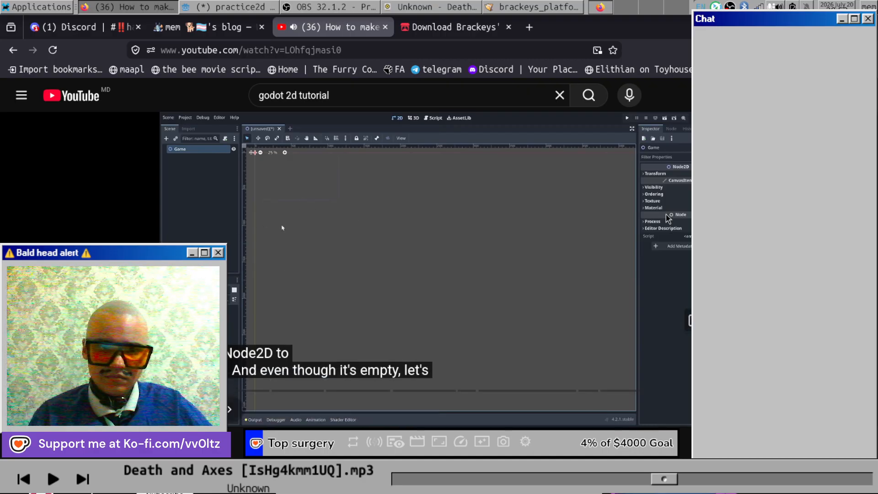
{"action": "key", "text": "space"}
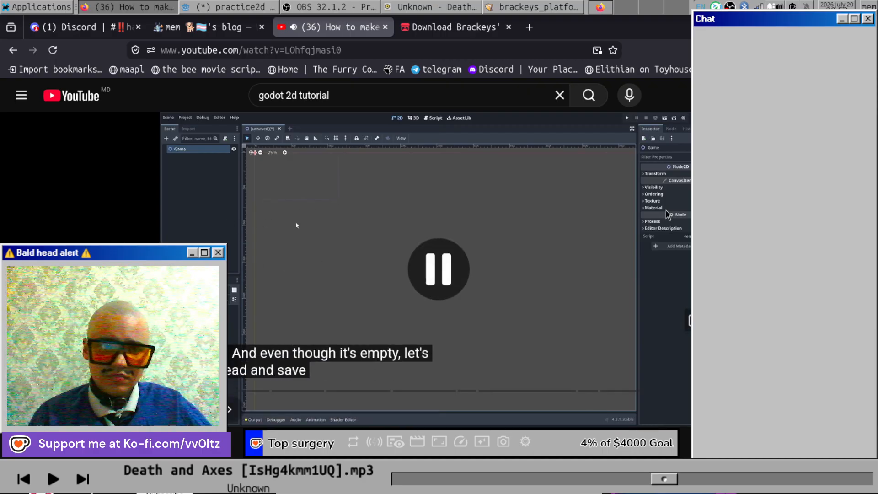
Switch to Godot and rename the root Node2D node to Game.
{"action": "left_click", "coordinate": [249, 5]}
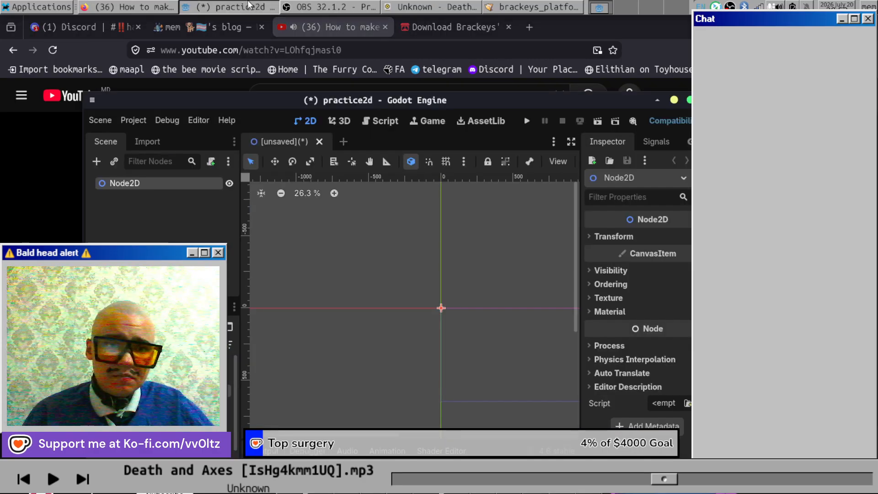
{"action": "right_click", "coordinate": [156, 184]}
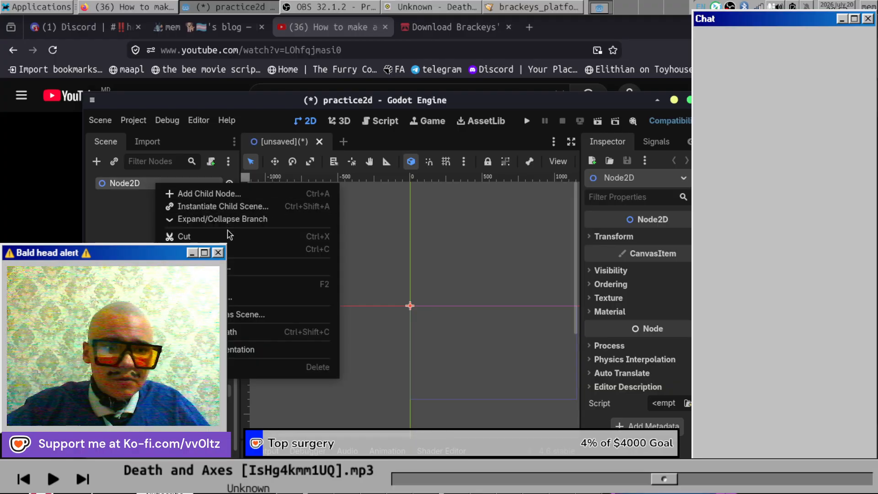
{"action": "key", "text": "Down"}
{"action": "key", "text": "Down"}
{"action": "key", "text": "Return"}
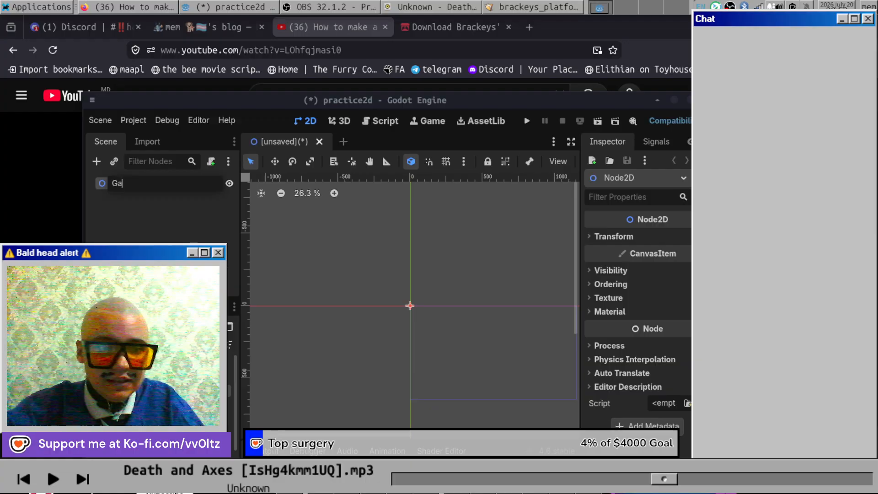
{"action": "key", "text": "Return"}
Return to the tutorial in Firefox, watch and replay the part about saving the scene, and pause it.
{"action": "key", "text": "alt+Tab"}
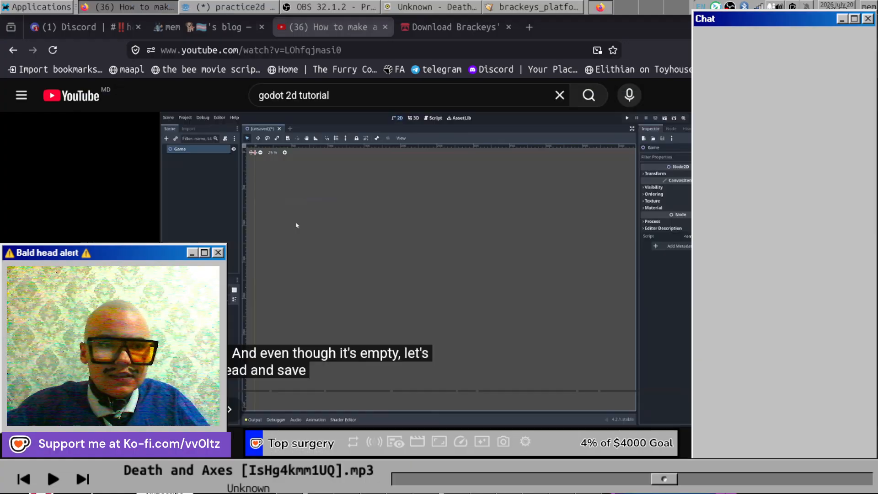
{"action": "key", "text": "space"}
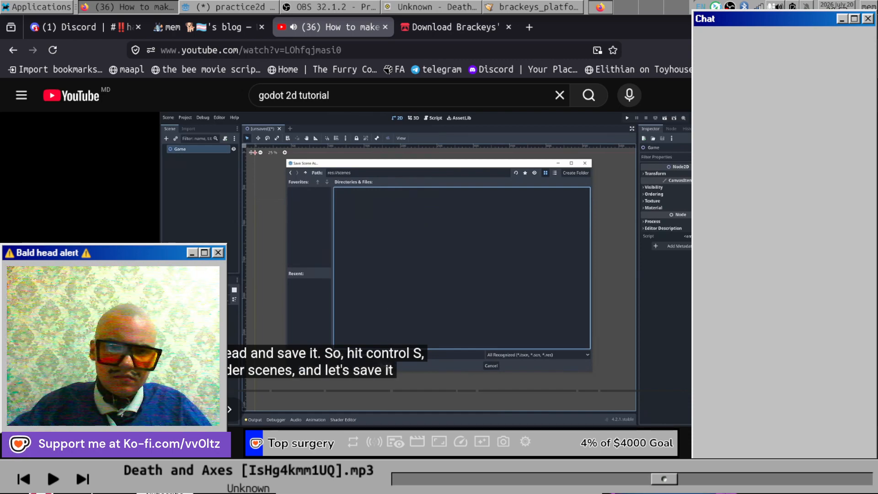
{"action": "left_click", "coordinate": [391, 251]}
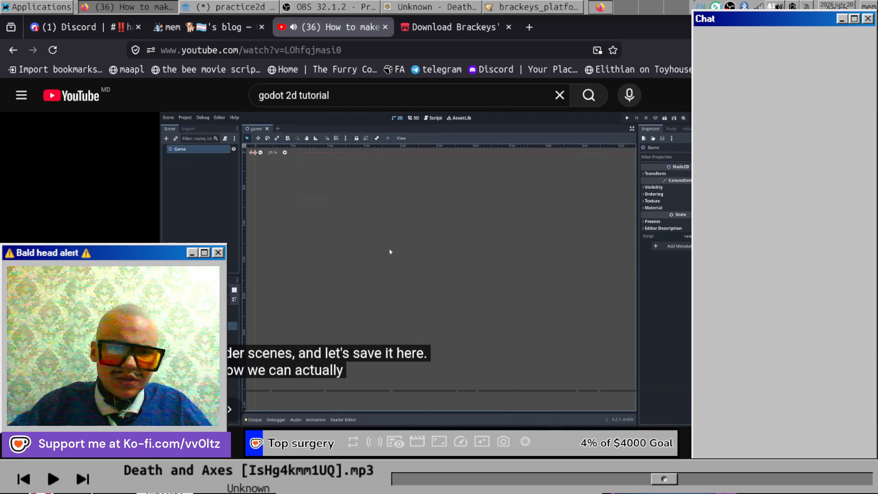
{"action": "left_click", "coordinate": [391, 252]}
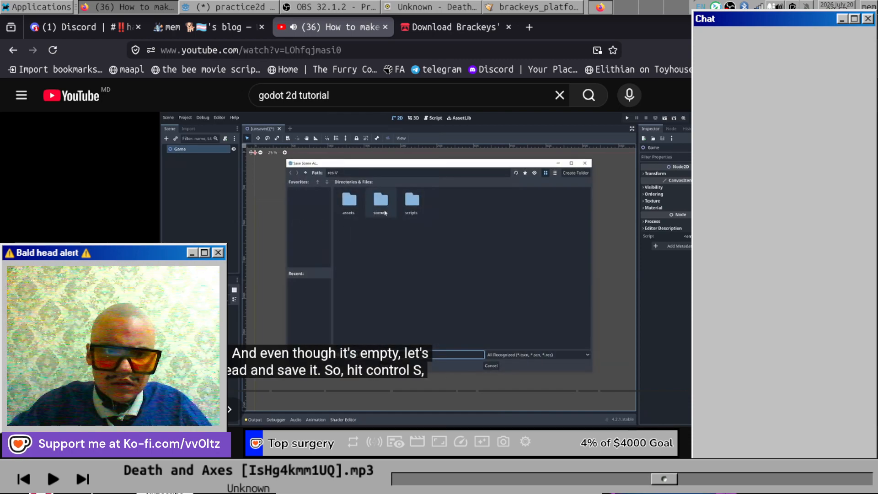
{"action": "key", "text": "space"}
Switch to Godot and save the scene as game.tscn in res://.
{"action": "left_click", "coordinate": [227, 6]}
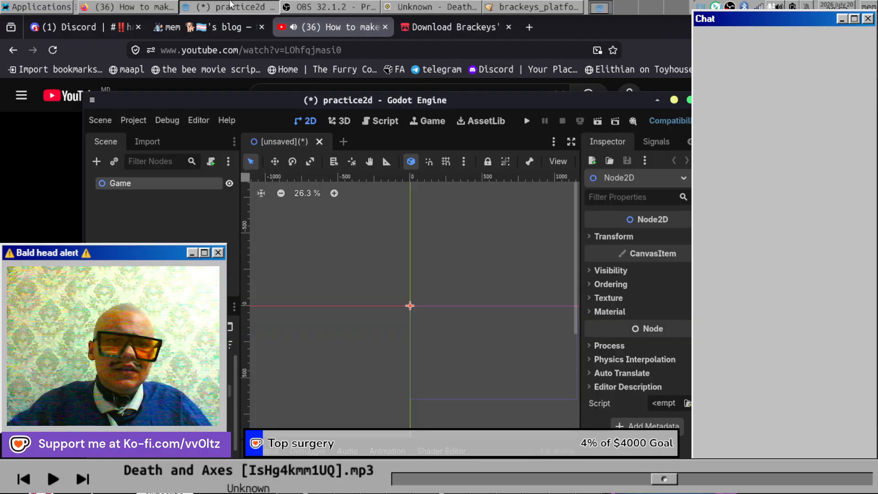
{"action": "key", "text": "ctrl+s"}
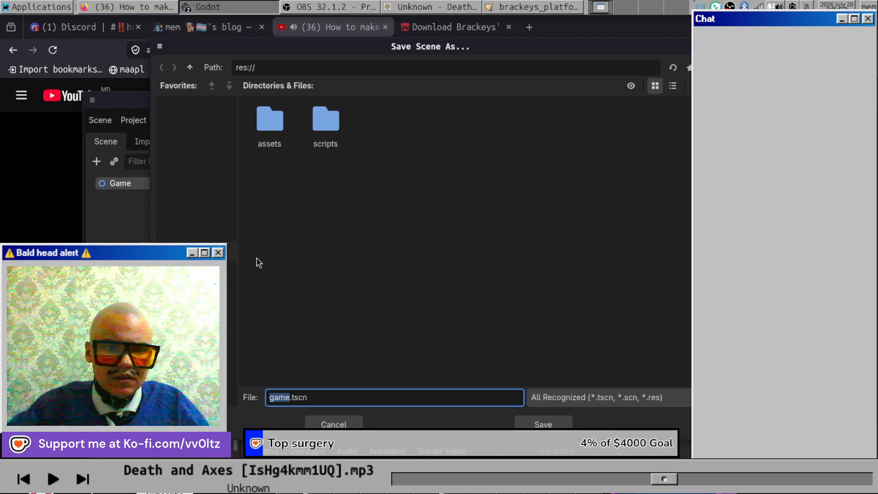
{"action": "left_click", "coordinate": [555, 425]}
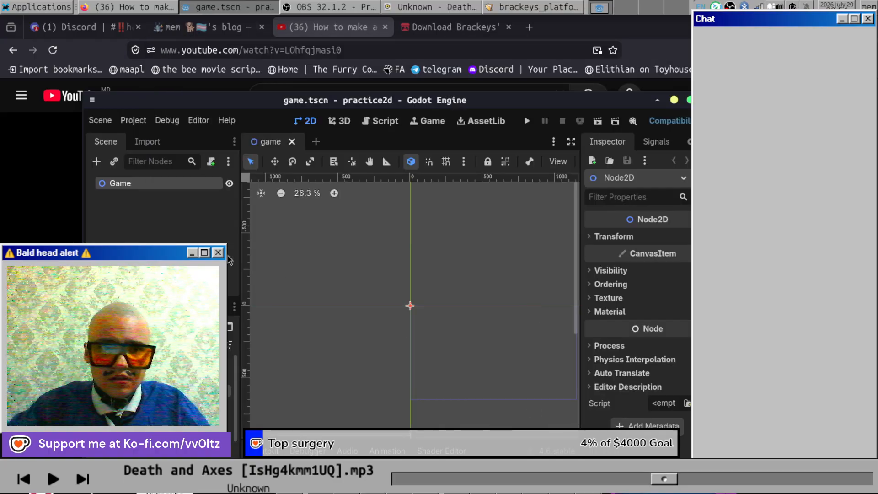
Go back to Firefox and recheck in the tutorial which folder the scene is saved in, then pause.
{"action": "left_click", "coordinate": [61, 188]}
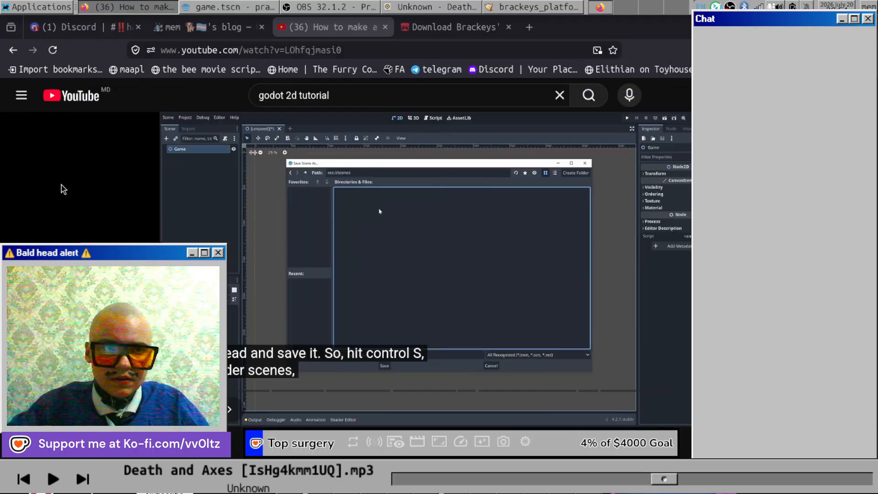
{"action": "left_click", "coordinate": [405, 295]}
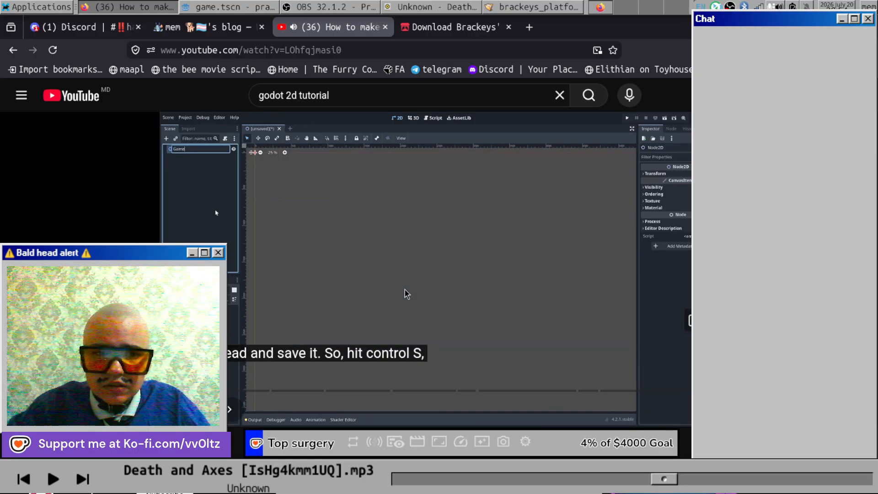
{"action": "left_click", "coordinate": [405, 289]}
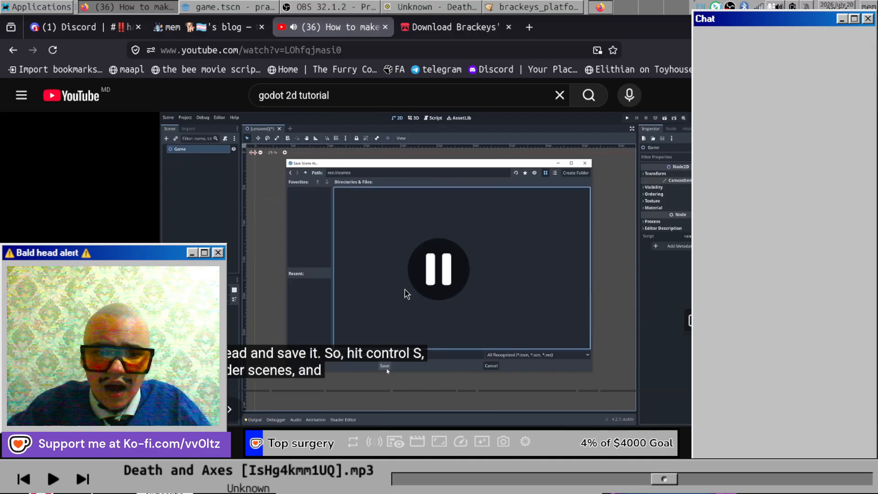
Switch to Godot, create a folder named "scenes" in res:// and move the saved scene file into it.
{"action": "left_click", "coordinate": [192, 7]}
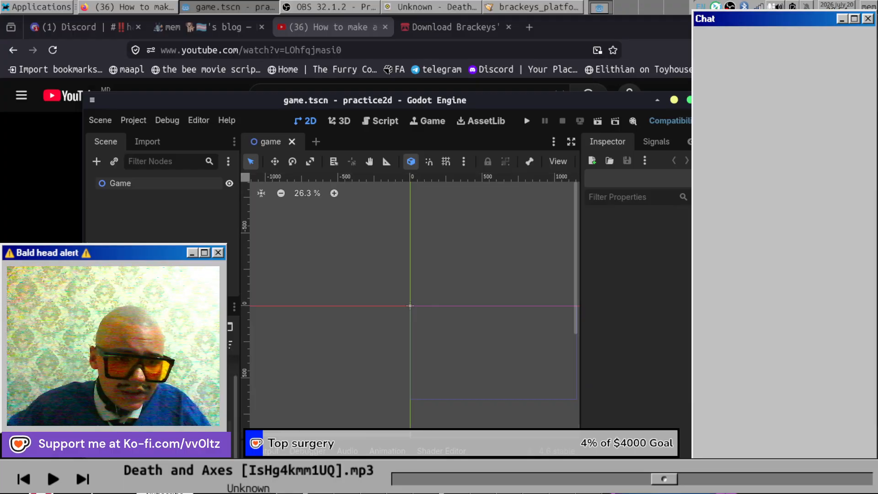
{"action": "right_click", "coordinate": [137, 378]}
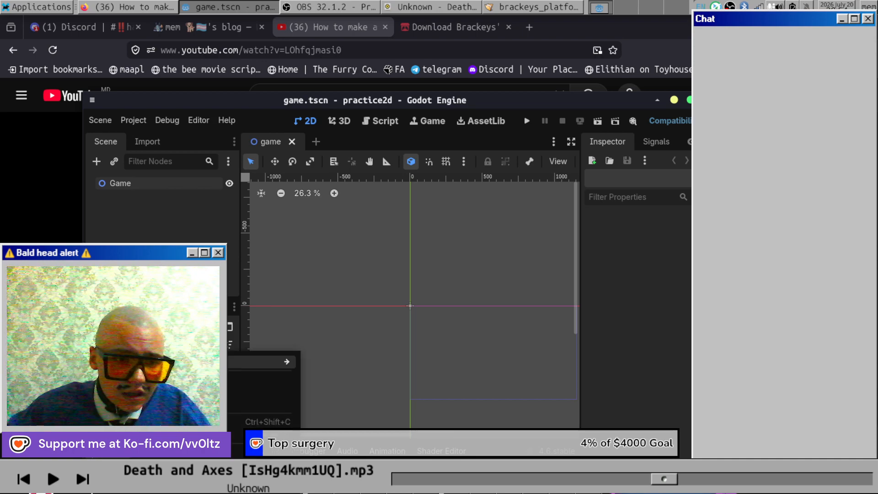
{"action": "mouse_move", "coordinate": [158, 362]}
{"action": "left_click", "coordinate": [359, 363]}
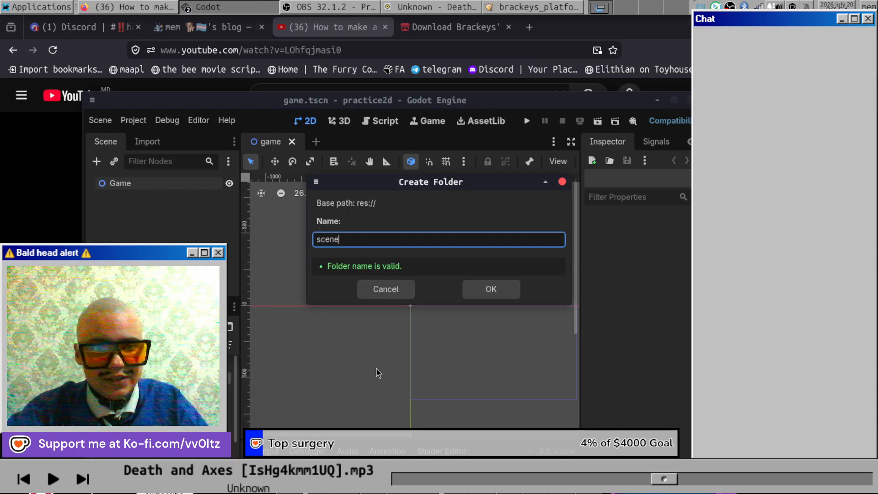
{"action": "left_click", "coordinate": [489, 289]}
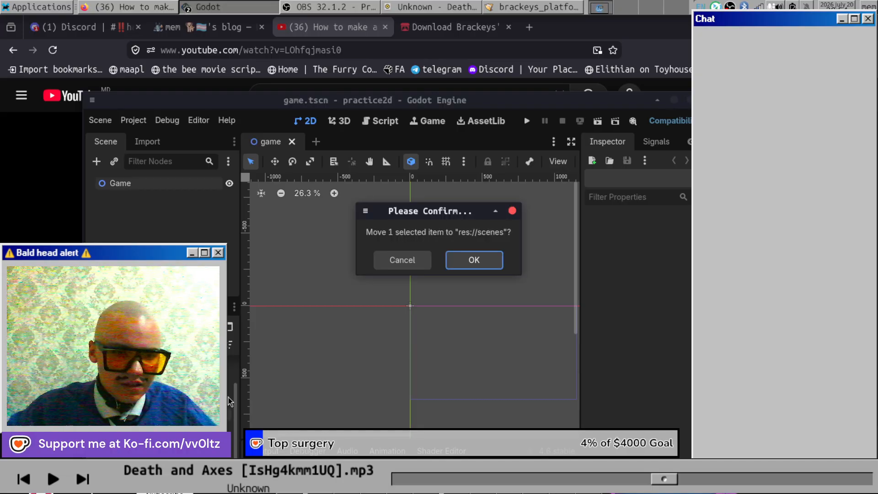
{"action": "left_click", "coordinate": [493, 265]}
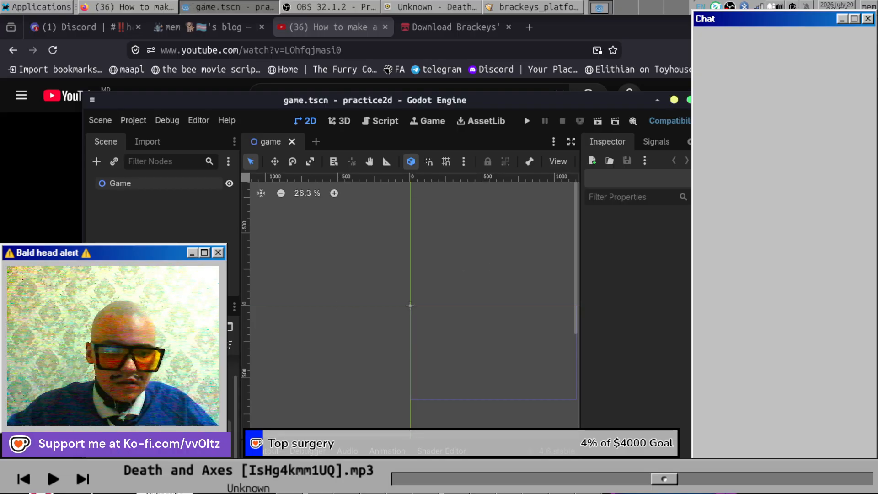
Switch to Firefox and resume the tutorial to watch the part about running the project and choosing a main scene.
{"action": "key", "text": "alt+Tab"}
{"action": "left_click", "coordinate": [484, 265]}
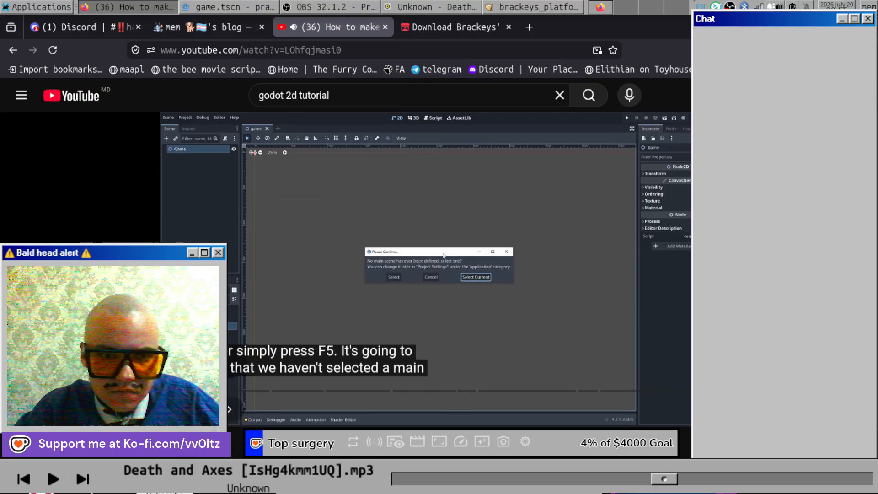
Pause the tutorial, switch to Godot and run the project with the current scene as main scene, then close the game window.
{"action": "left_click", "coordinate": [84, 243]}
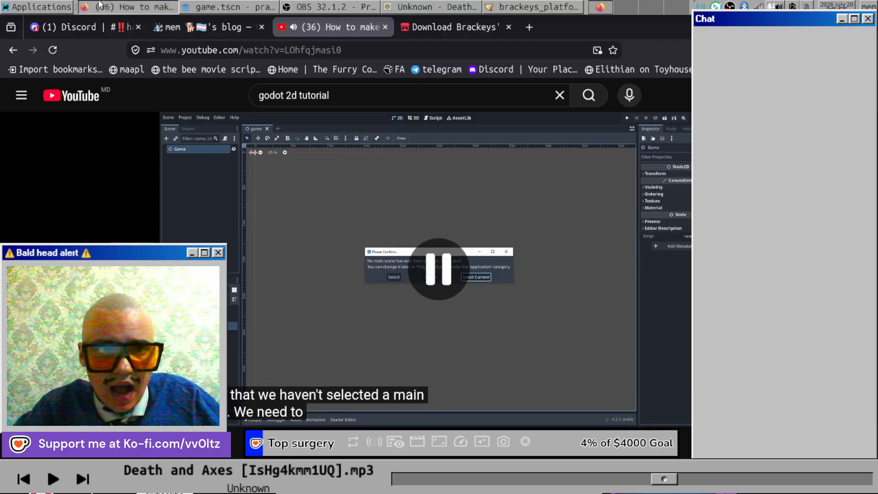
{"action": "left_click", "coordinate": [197, 6]}
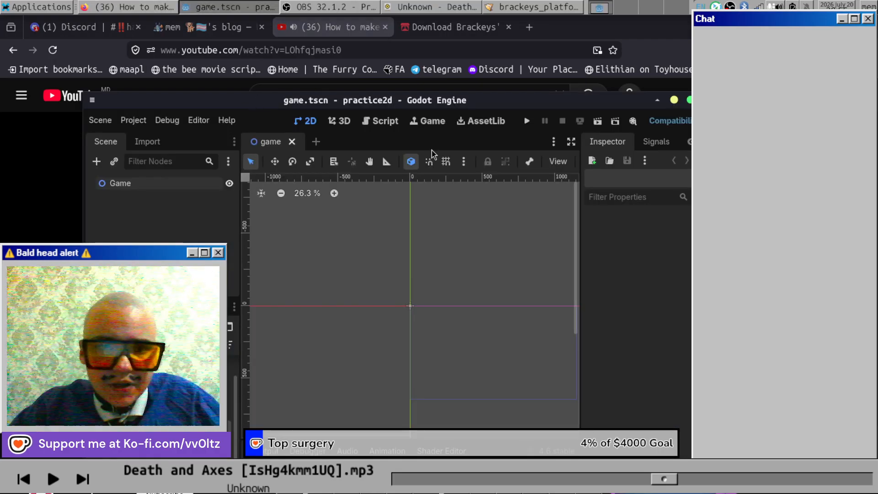
{"action": "left_click", "coordinate": [528, 122]}
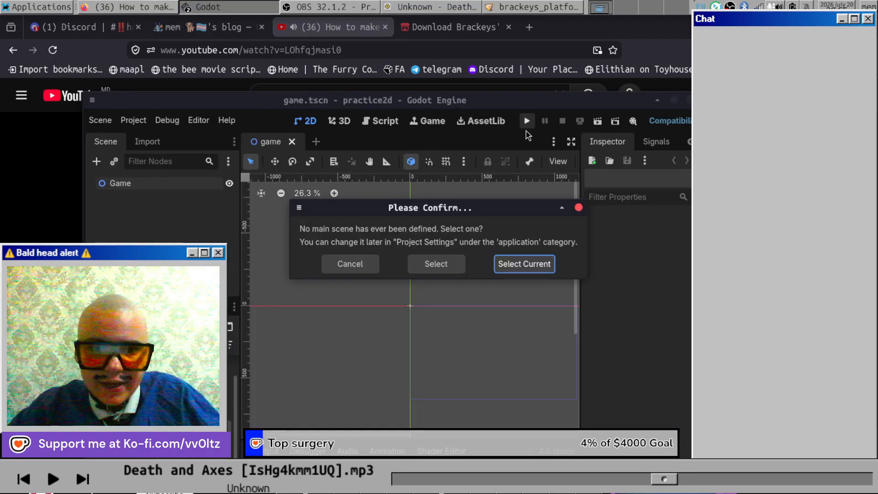
{"action": "left_click", "coordinate": [496, 264]}
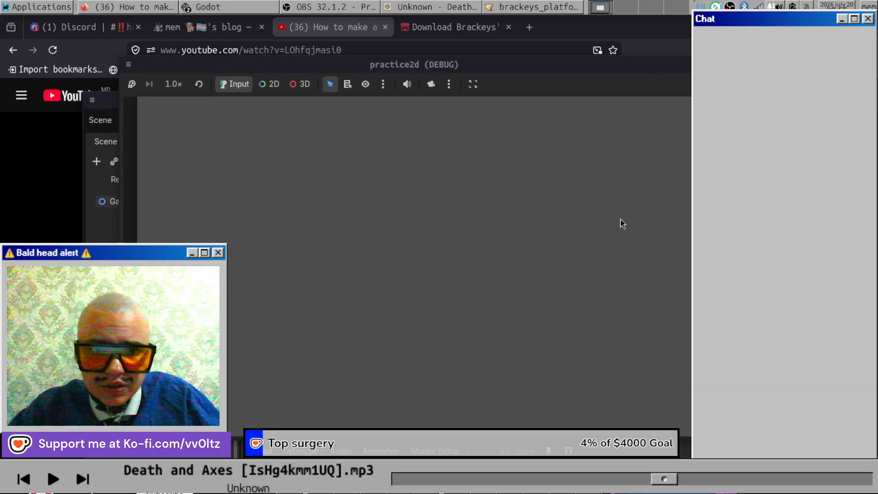
{"action": "left_click_drag", "start_coordinate": [516, 64], "coordinate": [431, 38]}
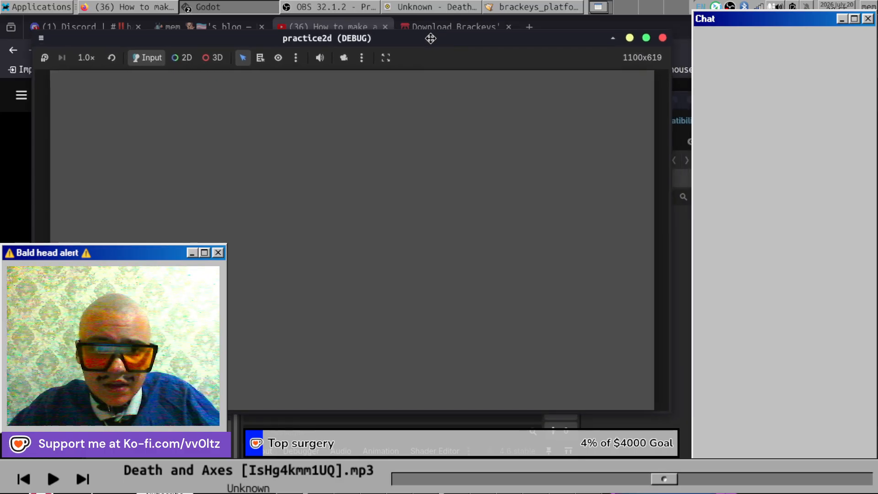
{"action": "left_click", "coordinate": [666, 37]}
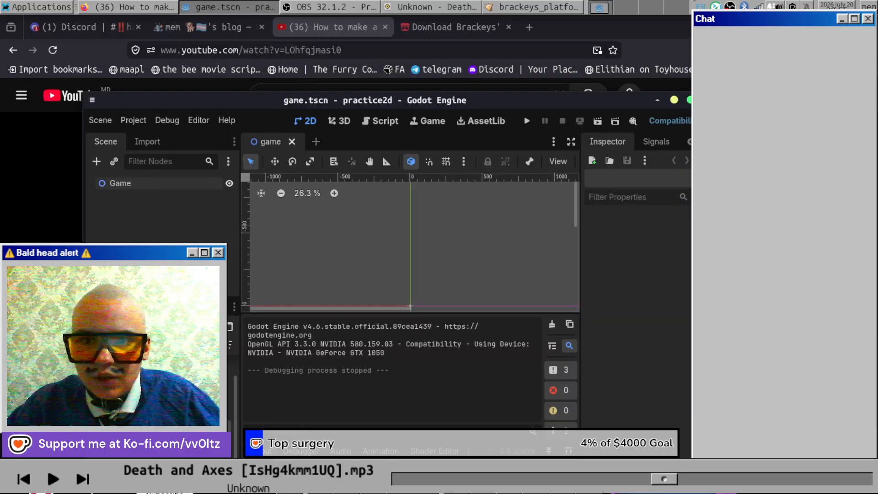
Watch the tutorial part in Firefox about starting the player scene, then switch to Godot and open a new empty scene.
{"action": "left_click_drag", "start_coordinate": [460, 102], "coordinate": [622, 164]}
{"action": "left_click", "coordinate": [92, 196]}
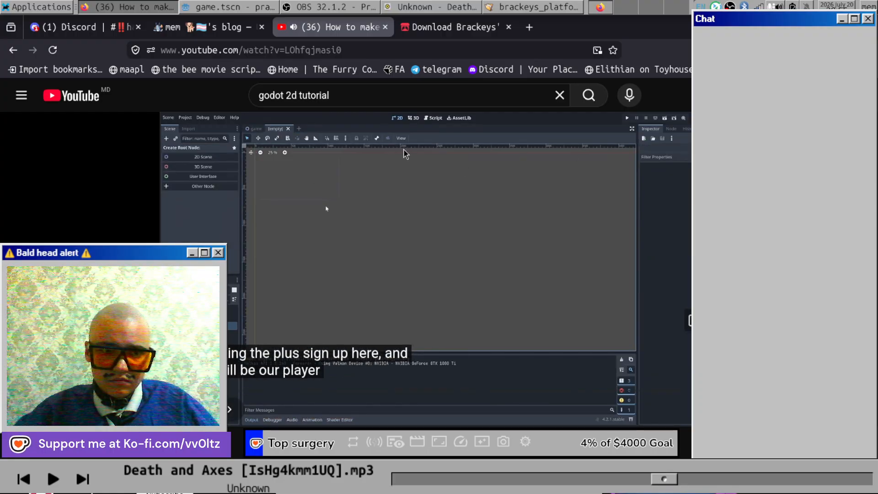
{"action": "left_click", "coordinate": [378, 171]}
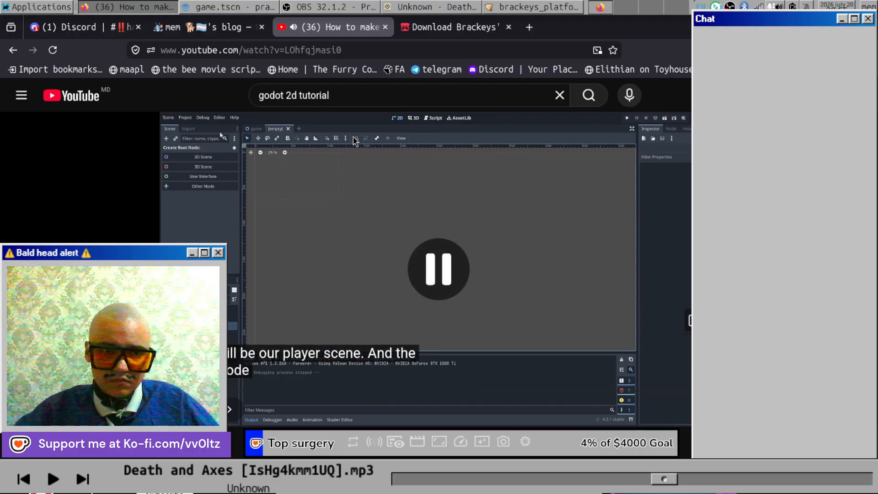
{"action": "left_click", "coordinate": [203, 5]}
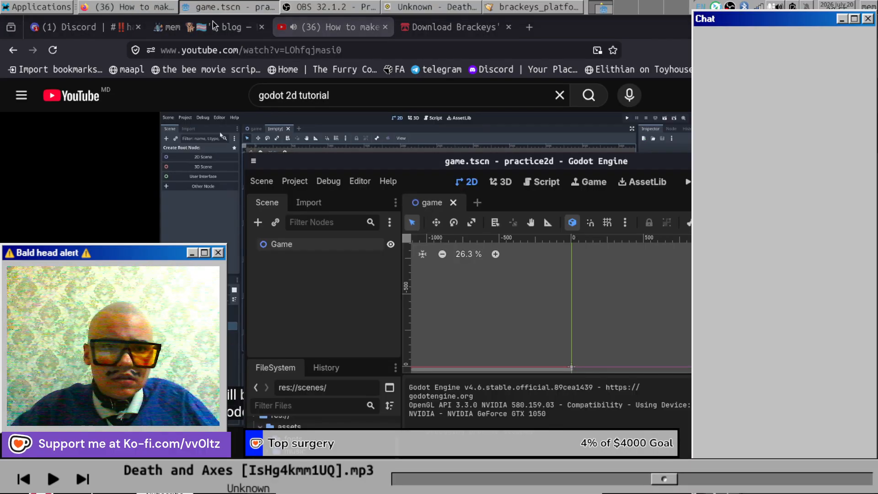
{"action": "left_click", "coordinate": [476, 203]}
Switch to Firefox and watch the tutorial part on choosing the player scene's root node, then pause.
{"action": "left_click", "coordinate": [196, 215]}
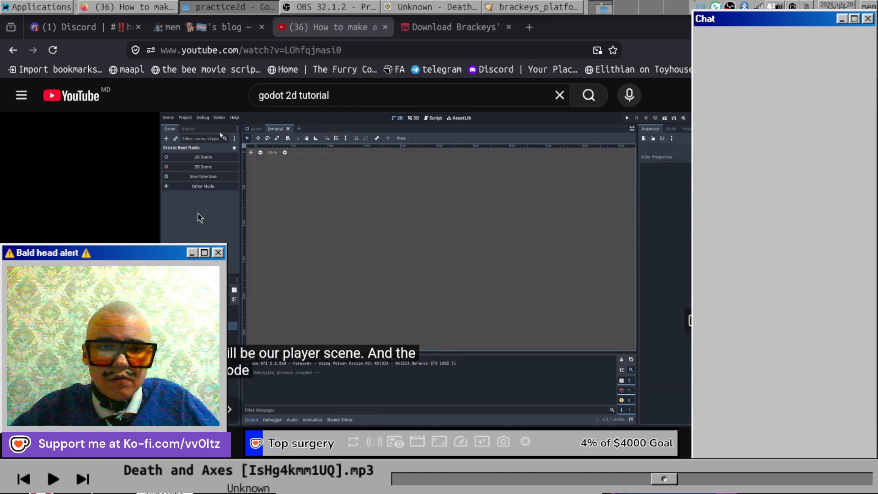
{"action": "left_click", "coordinate": [355, 215]}
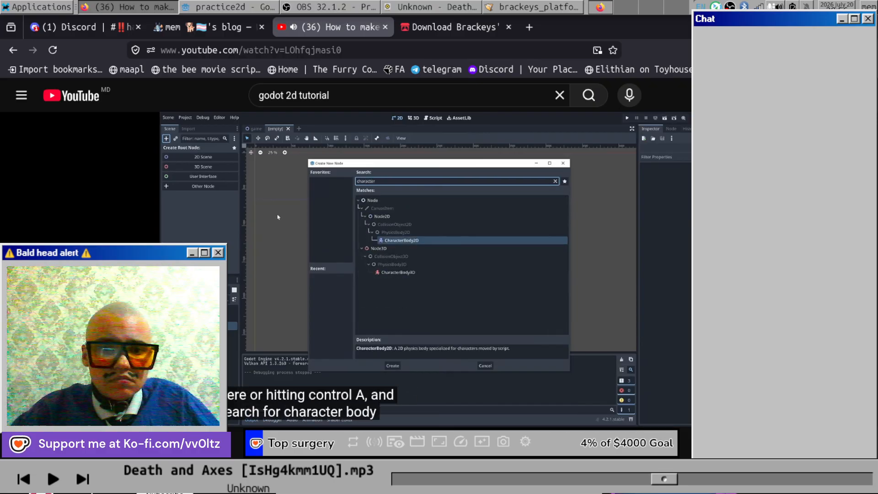
{"action": "left_click", "coordinate": [355, 213]}
{"action": "left_click", "coordinate": [340, 5]}
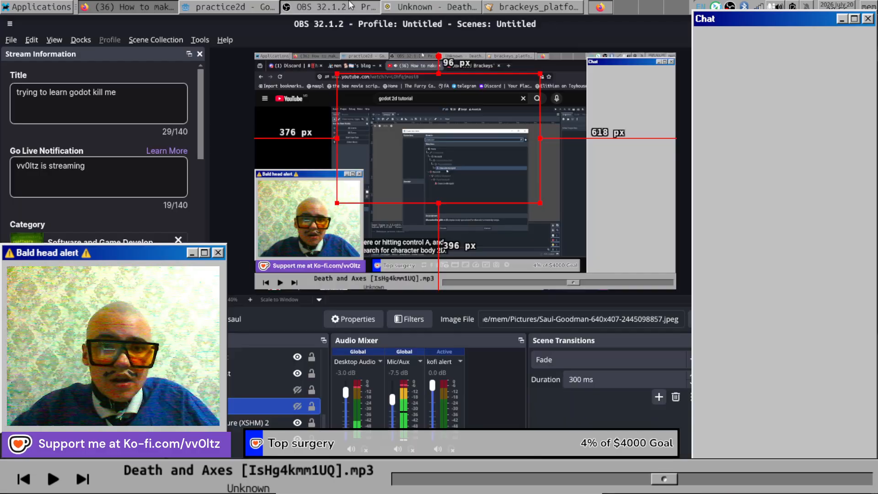
{"action": "left_click", "coordinate": [231, 6]}
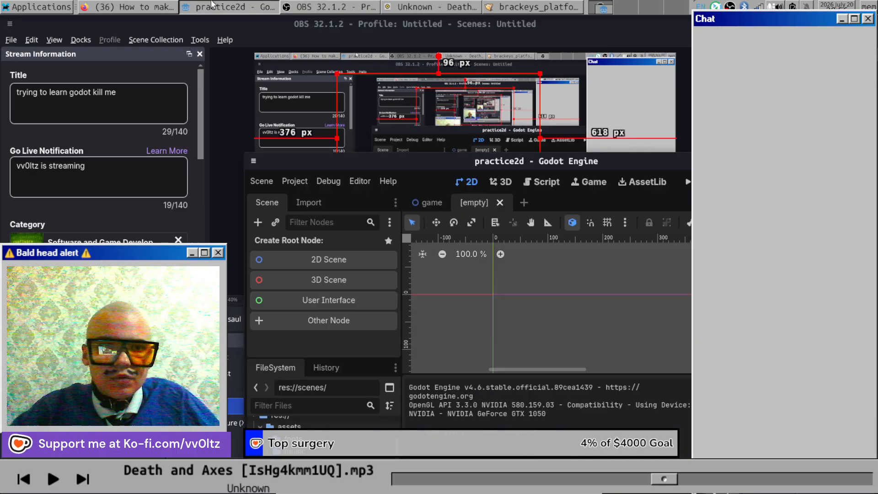
{"action": "left_click", "coordinate": [153, 7]}
Switch to Godot and add a CharacterBody2D as the root node of the empty scene.
{"action": "left_click", "coordinate": [237, 7]}
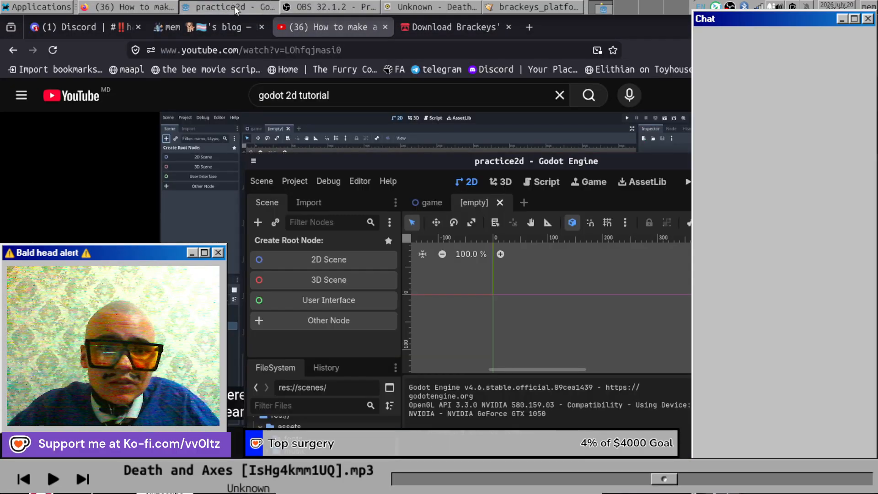
{"action": "left_click_drag", "start_coordinate": [375, 164], "coordinate": [323, 80]}
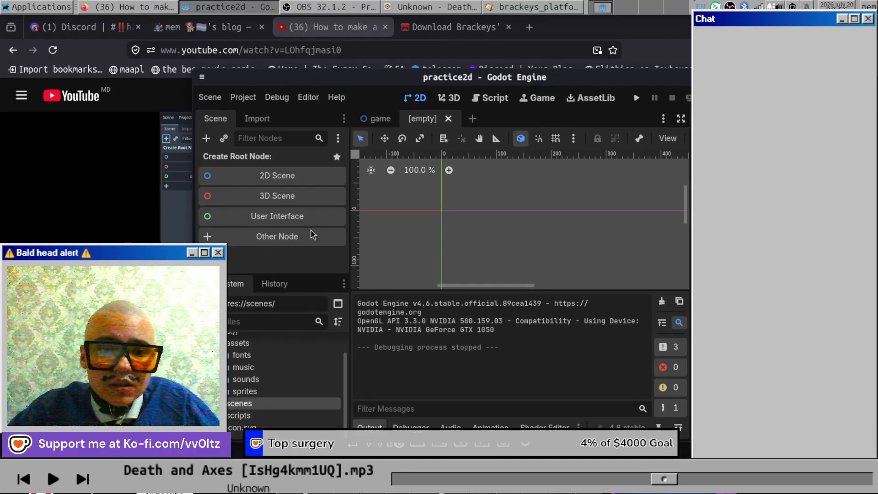
{"action": "left_click", "coordinate": [206, 139]}
{"action": "type", "text": "ch"}
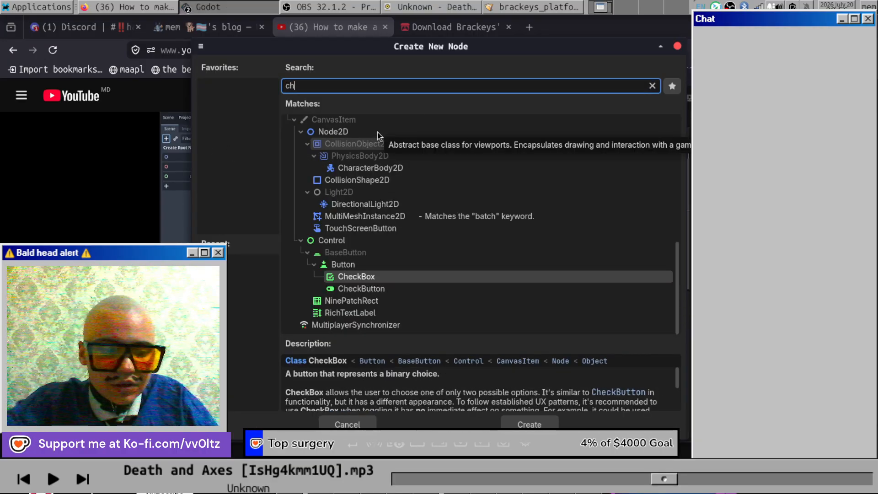
{"action": "type", "text": "ara"}
{"action": "left_click", "coordinate": [376, 184]}
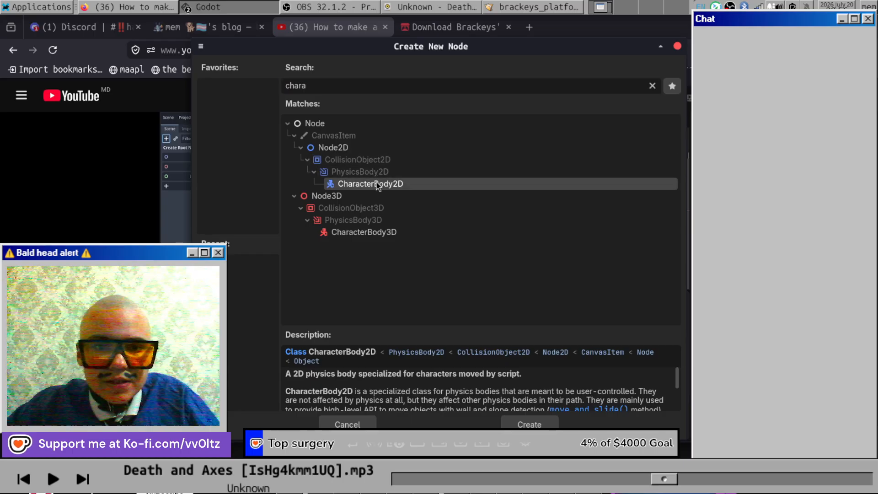
{"action": "double_click", "coordinate": [376, 184]}
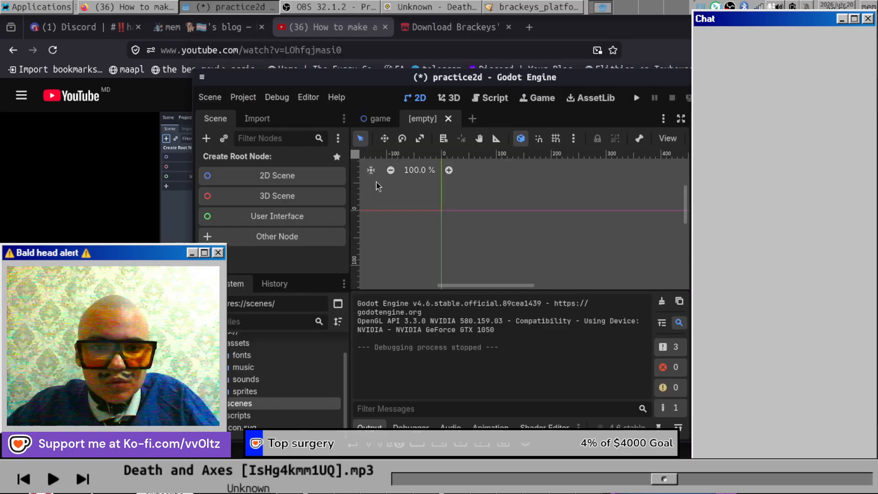
Switch to Firefox and watch the tutorial part on searching for a sprite node, then pause.
{"action": "left_click", "coordinate": [125, 230]}
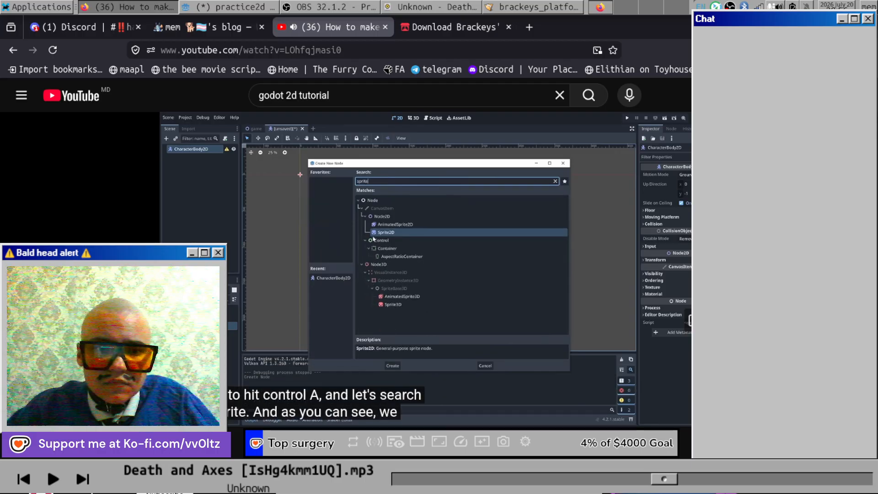
{"action": "left_click", "coordinate": [368, 279]}
Switch to Godot and add a Sprite2D child node under CharacterBody2D.
{"action": "key", "text": "alt+Tab"}
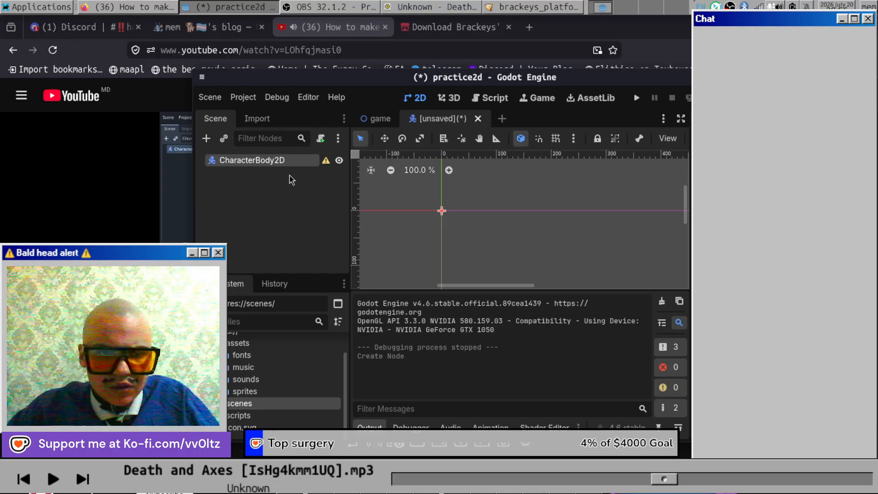
{"action": "key", "text": "ctrl+a"}
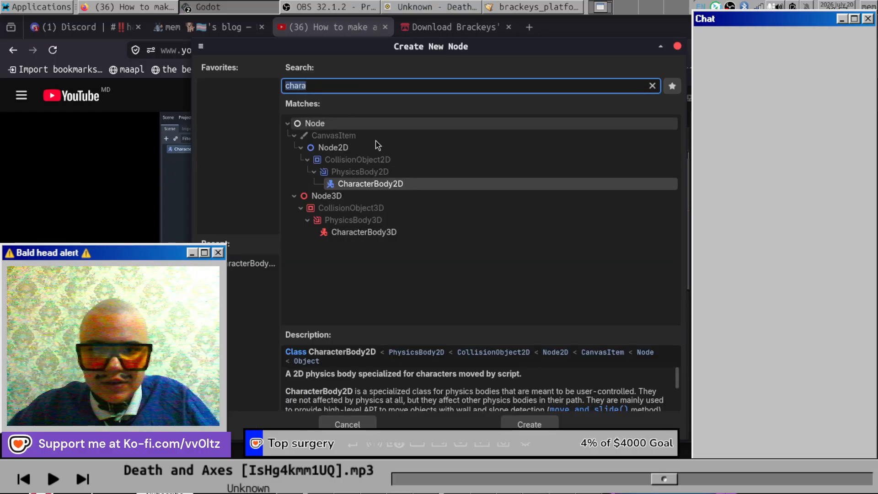
{"action": "left_click_drag", "start_coordinate": [391, 46], "coordinate": [493, 101]}
{"action": "left_click_drag", "start_coordinate": [399, 140], "coordinate": [385, 141]}
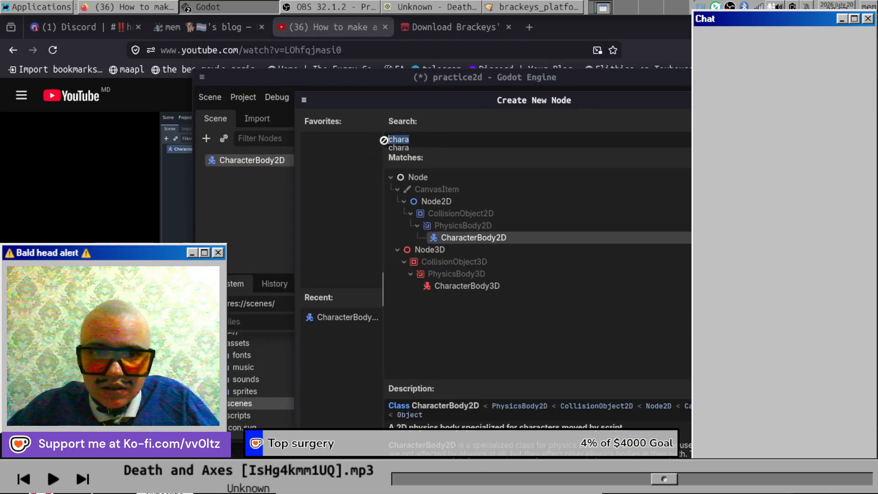
{"action": "type", "text": "sp"}
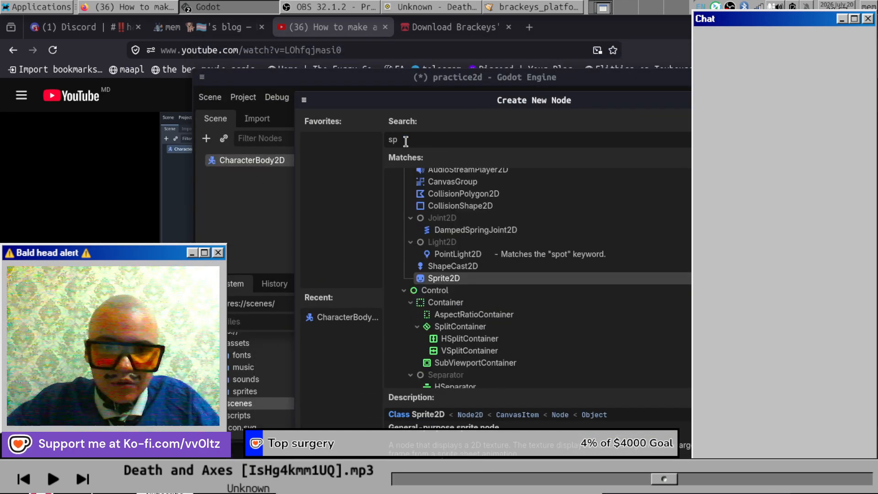
{"action": "double_click", "coordinate": [476, 278]}
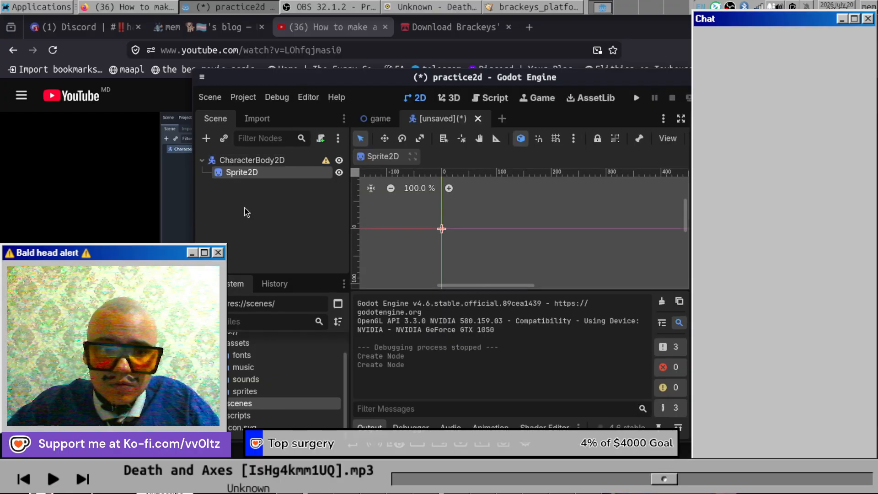
Switch to Firefox and watch which sprite node type the tutorial picks for the animated character, then pause.
{"action": "left_click", "coordinate": [141, 240]}
{"action": "left_click", "coordinate": [142, 240]}
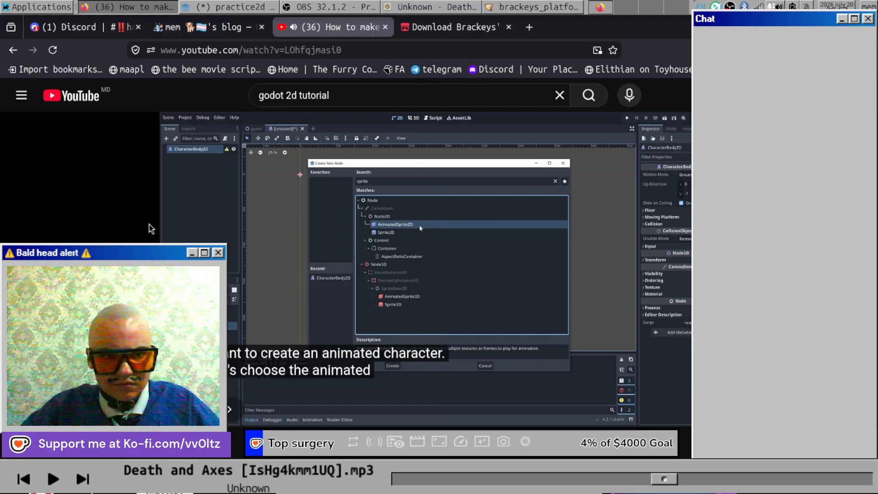
{"action": "left_click", "coordinate": [246, 215]}
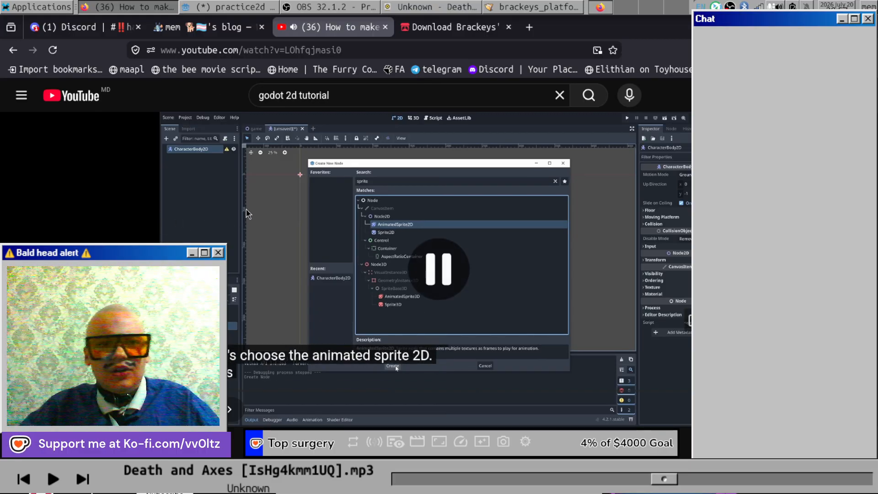
Switch to Godot and delete the Sprite2D node from the CharacterBody2D scene.
{"action": "left_click", "coordinate": [228, 7]}
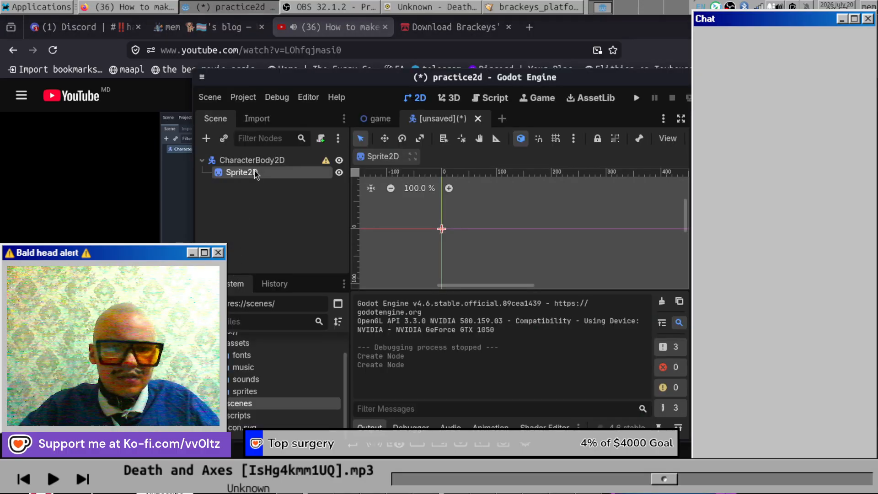
{"action": "key", "text": "Delete"}
{"action": "left_click", "coordinate": [505, 259]}
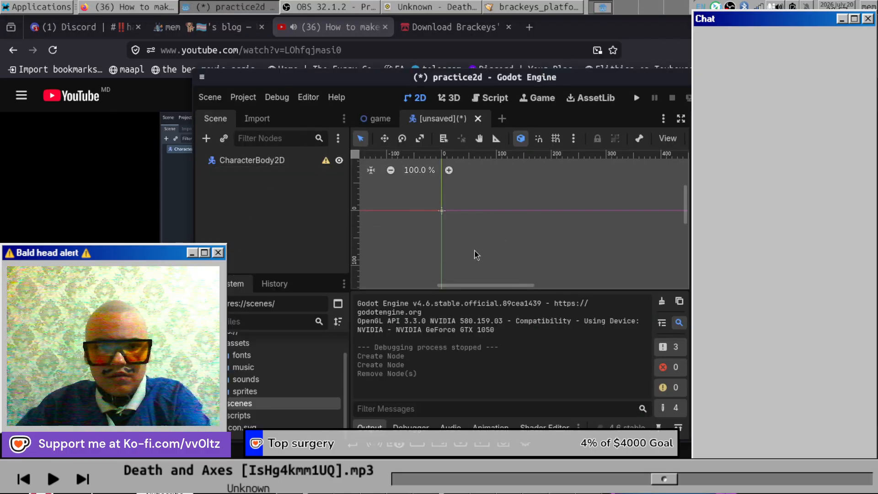
Add an AnimatedSprite2D child node to CharacterBody2D, searching the node types for "sprite".
{"action": "right_click", "coordinate": [274, 161]}
{"action": "left_click", "coordinate": [309, 169]}
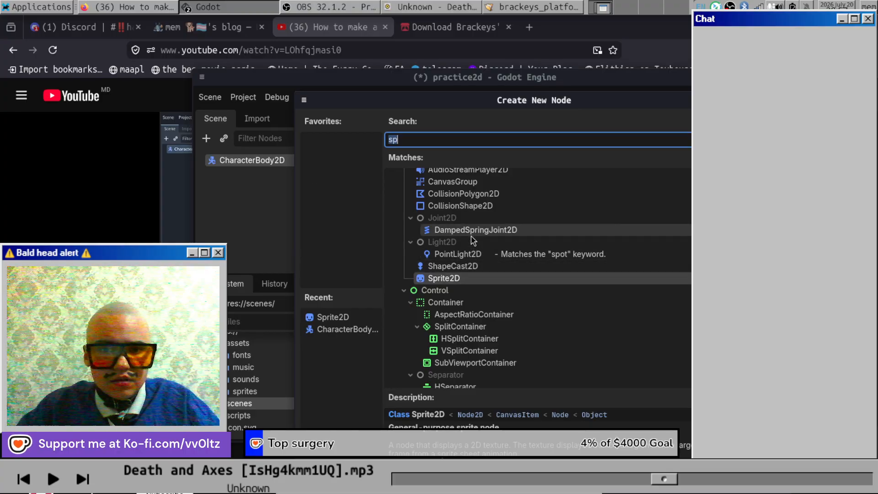
{"action": "key", "text": "BackSpace"}
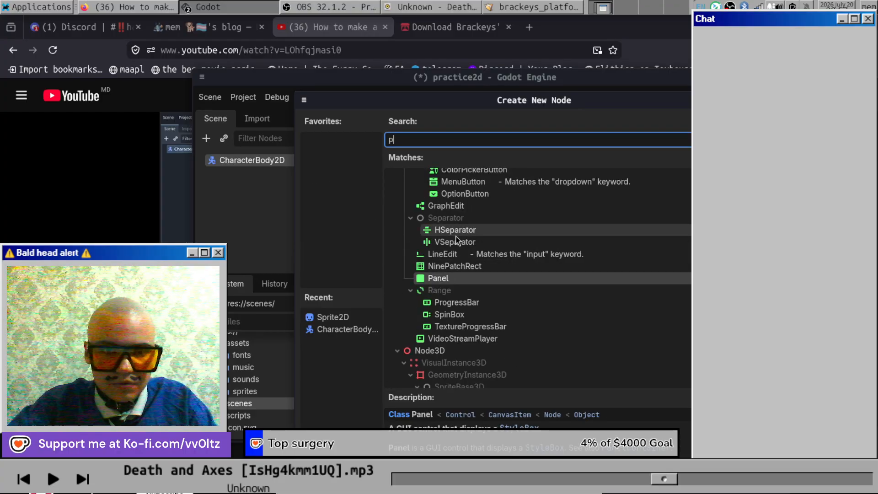
{"action": "type", "text": "sprite"}
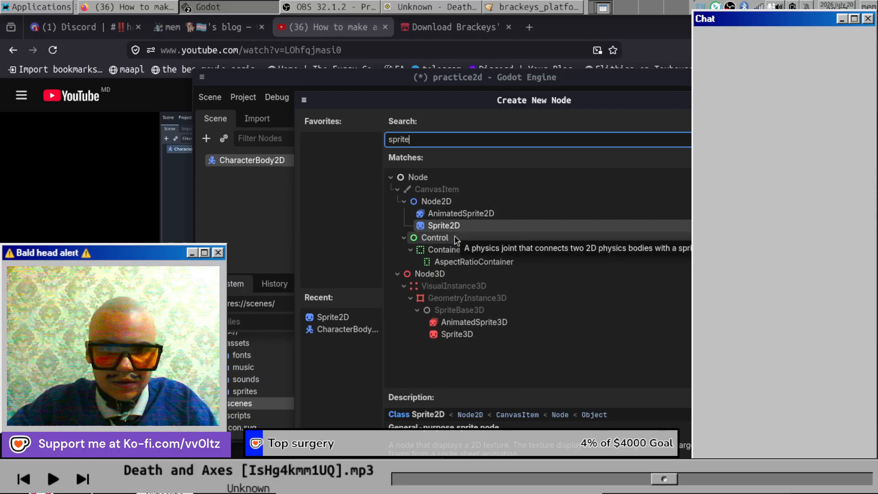
{"action": "double_click", "coordinate": [487, 214]}
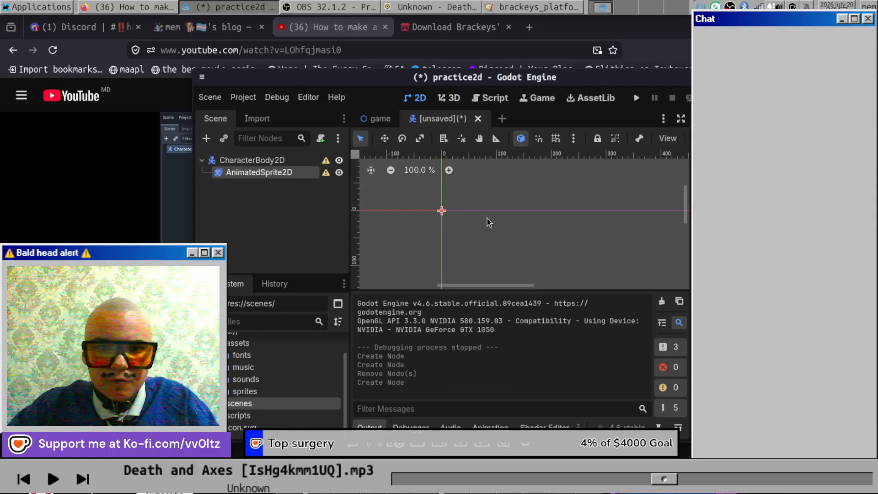
Switch to Firefox and watch the tutorial part on setting up the AnimatedSprite2D's sprite frames, then pause.
{"action": "left_click", "coordinate": [133, 229]}
{"action": "left_click", "coordinate": [410, 189]}
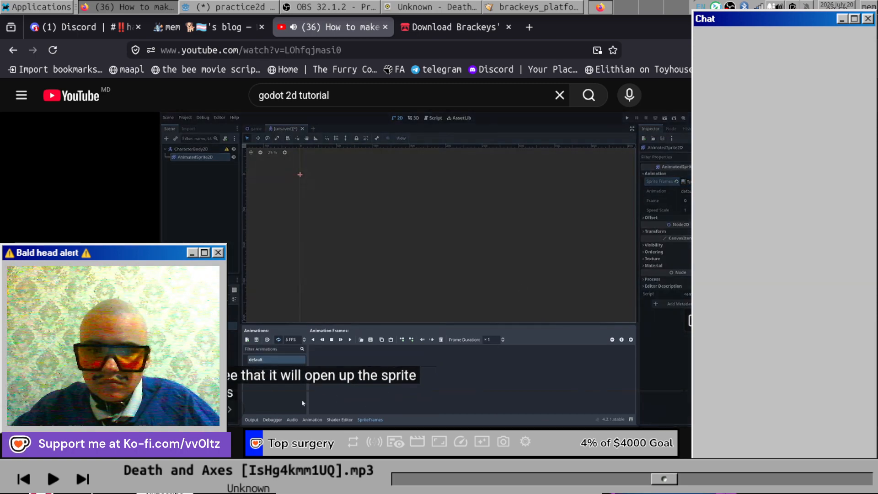
{"action": "left_click", "coordinate": [400, 142]}
Switch to Godot, assign a new SpriteFrames resource to the AnimatedSprite2D's Sprite Frames property, and open it for editing.
{"action": "left_click", "coordinate": [229, 7]}
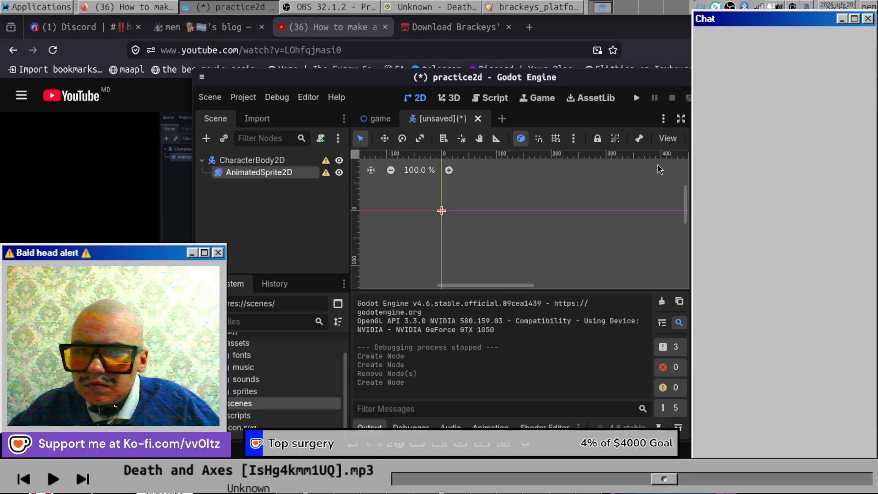
{"action": "left_click_drag", "start_coordinate": [603, 77], "coordinate": [357, 54]}
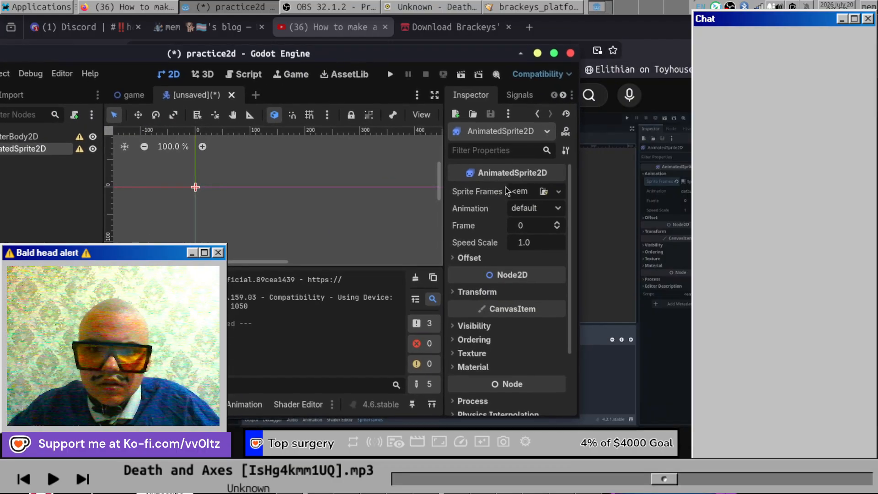
{"action": "left_click", "coordinate": [559, 196]}
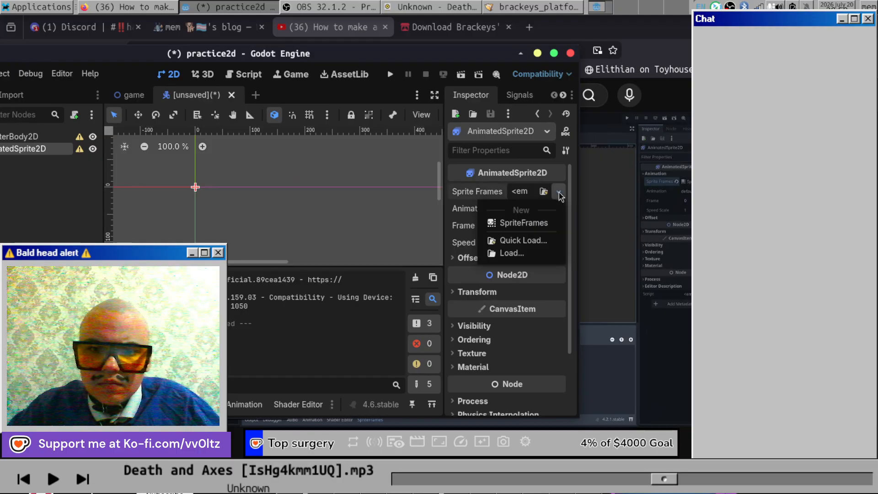
{"action": "left_click", "coordinate": [514, 223]}
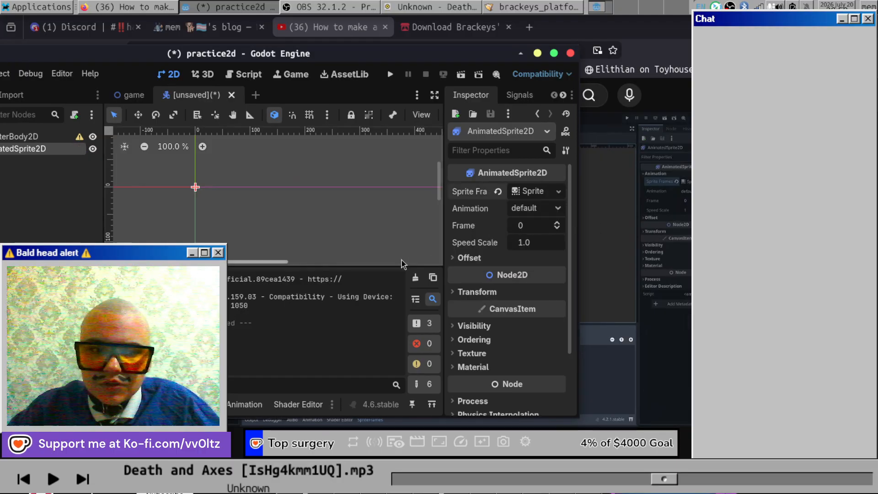
{"action": "left_click", "coordinate": [244, 405]}
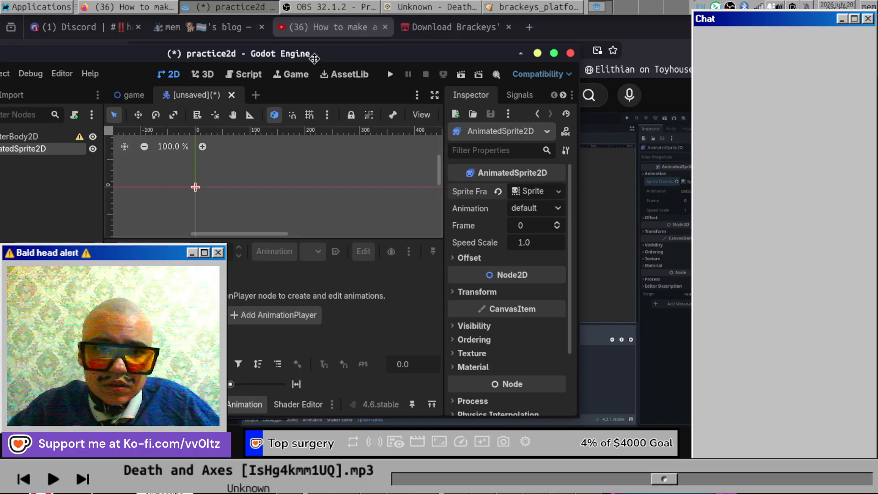
{"action": "left_click_drag", "start_coordinate": [314, 58], "coordinate": [407, 131]}
{"action": "left_click", "coordinate": [631, 268]}
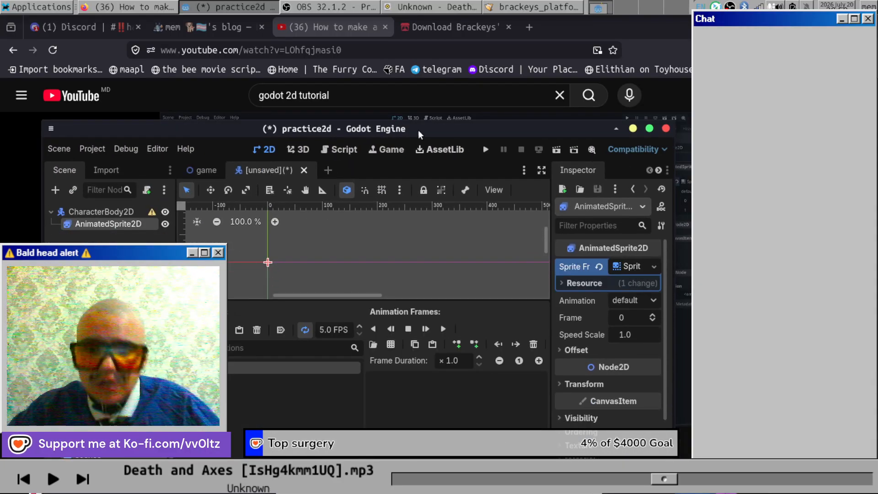
Switch to Firefox and watch which sprite sheet file the tutorial loads for the player animation, then pause.
{"action": "left_click_drag", "start_coordinate": [387, 126], "coordinate": [404, 250]}
{"action": "left_click", "coordinate": [411, 149]}
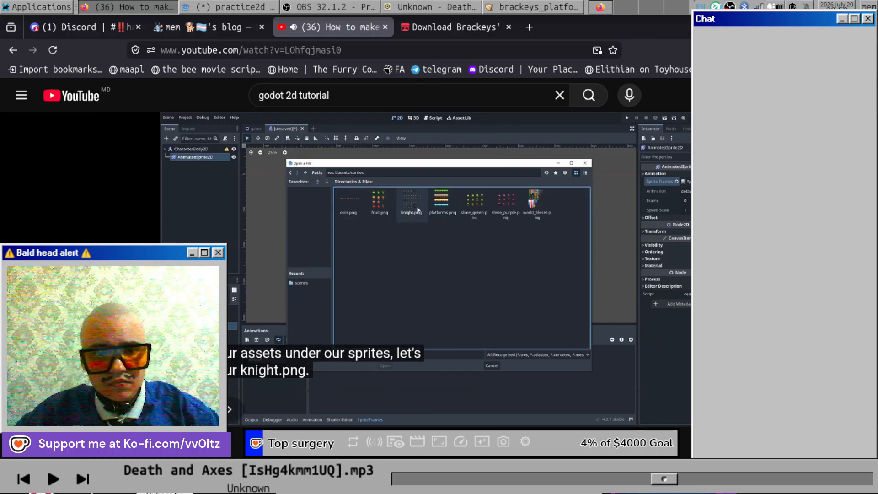
{"action": "key", "text": "space"}
Switch to Godot and load knight.png from res://assets/sprites as the sprite sheet for the default animation.
{"action": "left_click", "coordinate": [229, 10]}
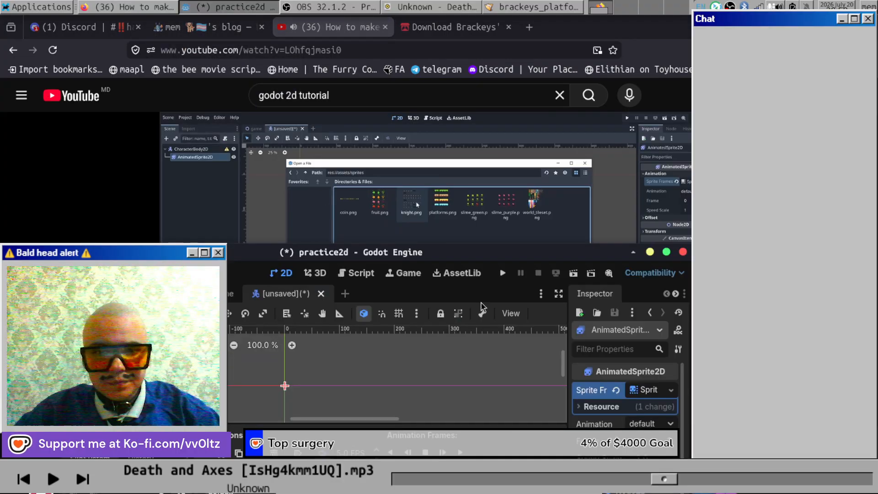
{"action": "left_click_drag", "start_coordinate": [439, 255], "coordinate": [401, 80]}
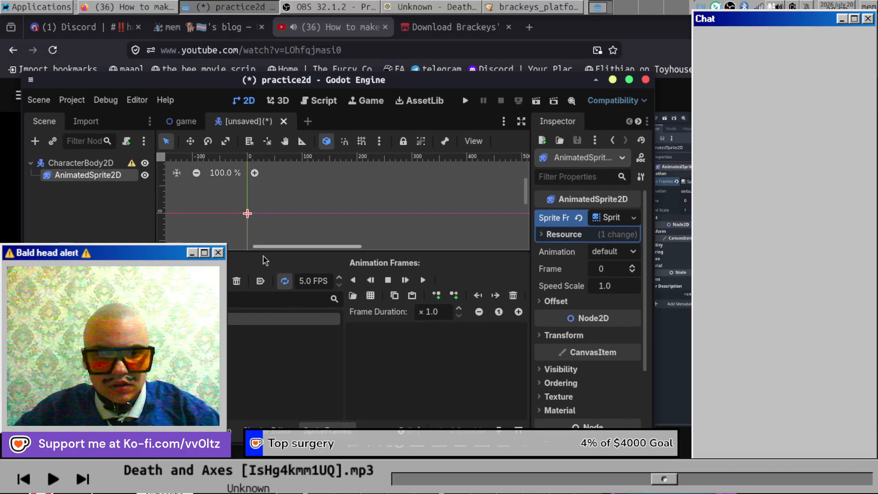
{"action": "left_click", "coordinate": [377, 302]}
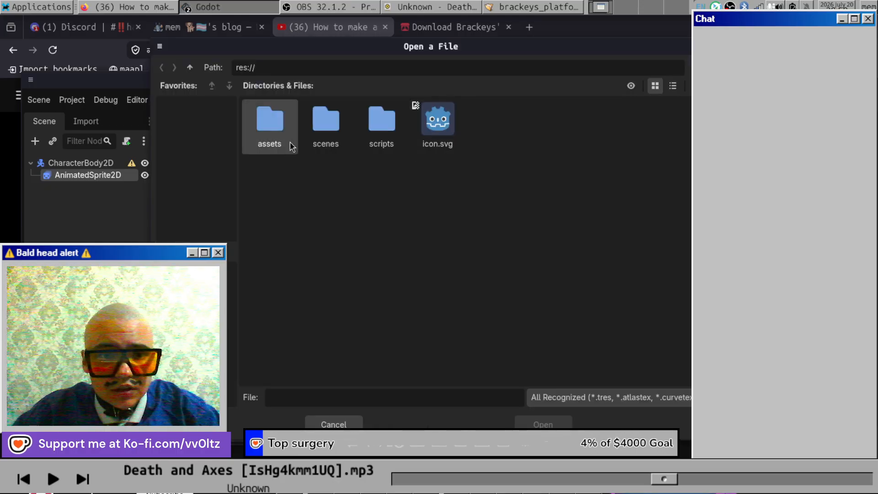
{"action": "double_click", "coordinate": [284, 133]}
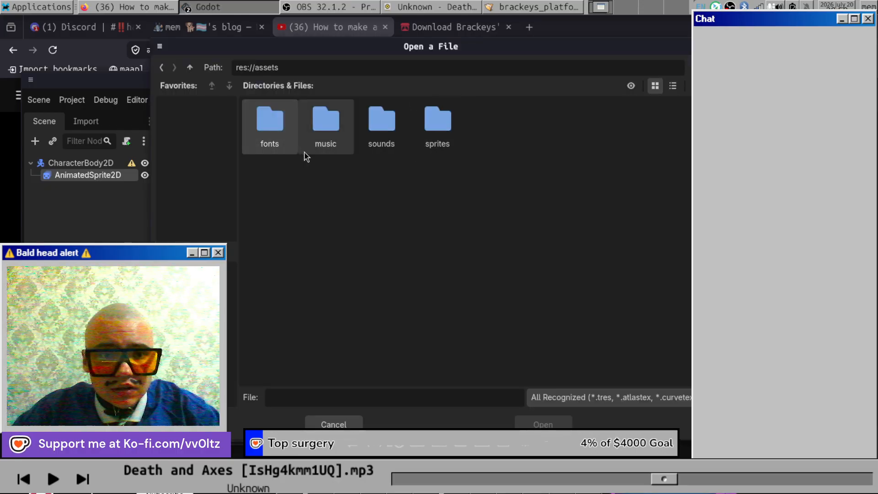
{"action": "double_click", "coordinate": [439, 122]}
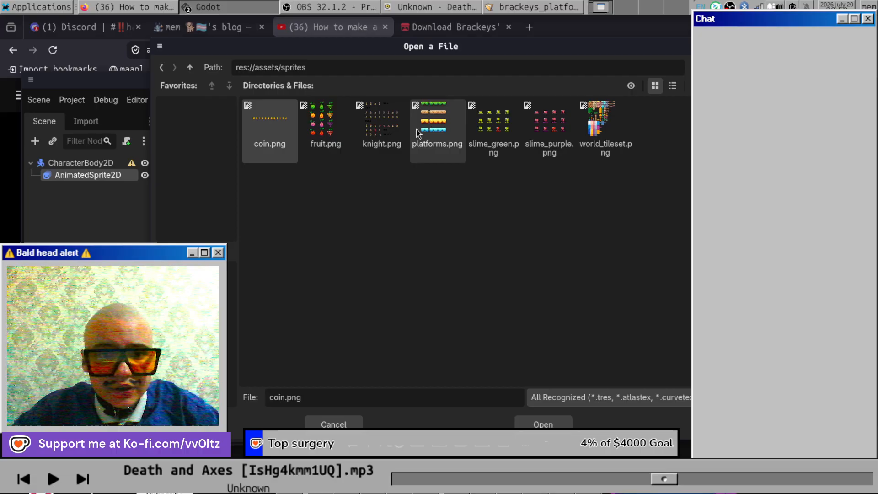
{"action": "left_click", "coordinate": [388, 130]}
{"action": "double_click", "coordinate": [389, 131]}
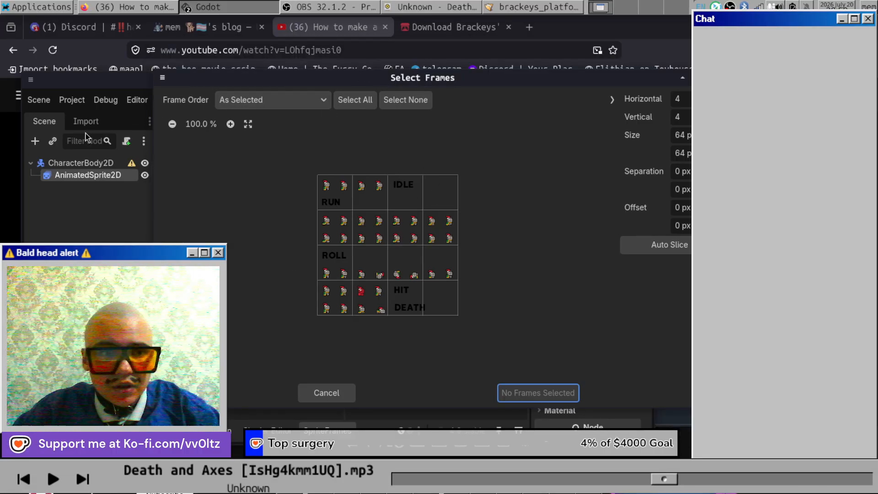
Watch the tutorial's sprite sheet grid setup, then set the knight sheet's grid in Godot to 8 horizontal and 8 vertical cells.
{"action": "left_click", "coordinate": [751, 192]}
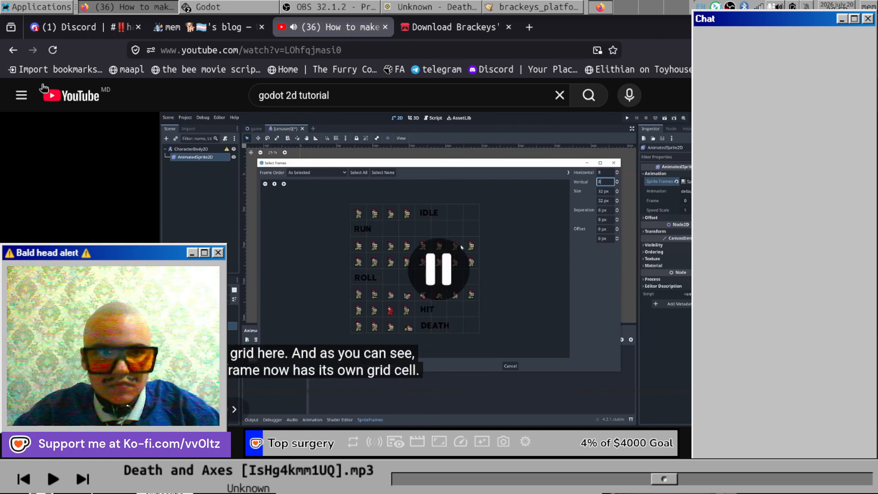
{"action": "left_click", "coordinate": [208, 8]}
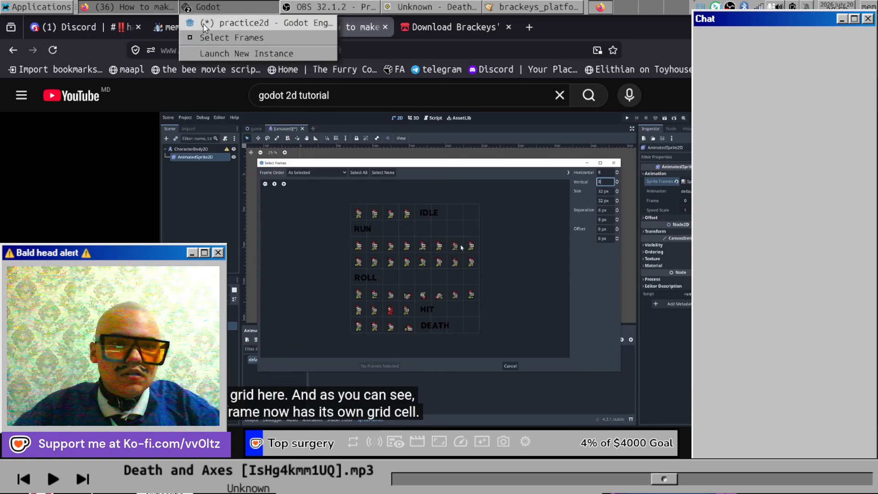
{"action": "left_click", "coordinate": [203, 23]}
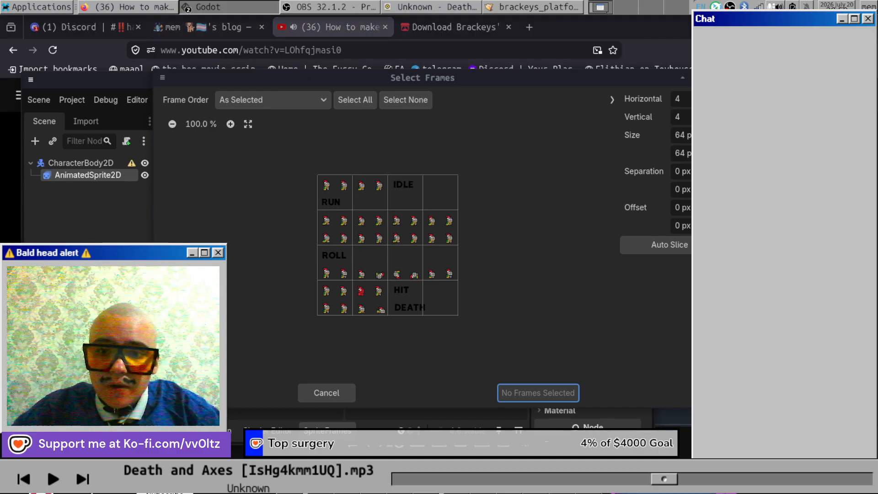
{"action": "left_click", "coordinate": [714, 96]}
{"action": "left_click", "coordinate": [714, 96]}
{"action": "left_click", "coordinate": [714, 96]}
{"action": "left_click", "coordinate": [714, 96]}
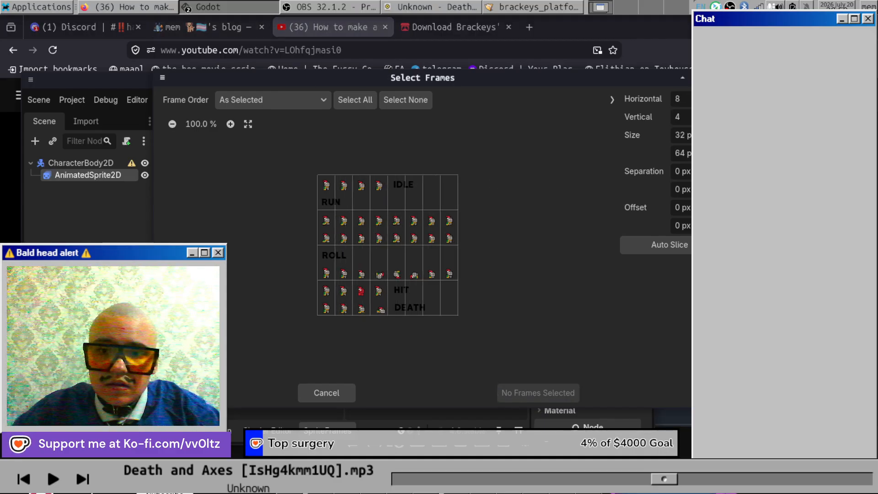
{"action": "left_click", "coordinate": [714, 113]}
{"action": "left_click", "coordinate": [714, 114]}
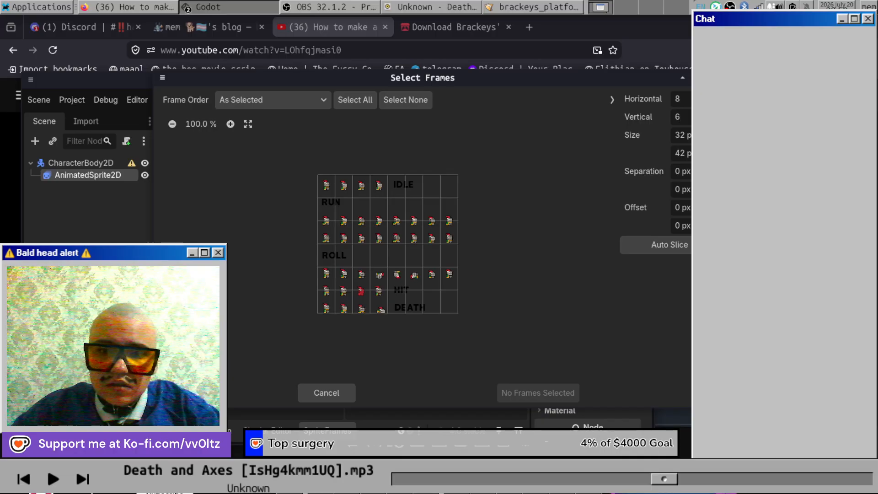
{"action": "left_click", "coordinate": [714, 114]}
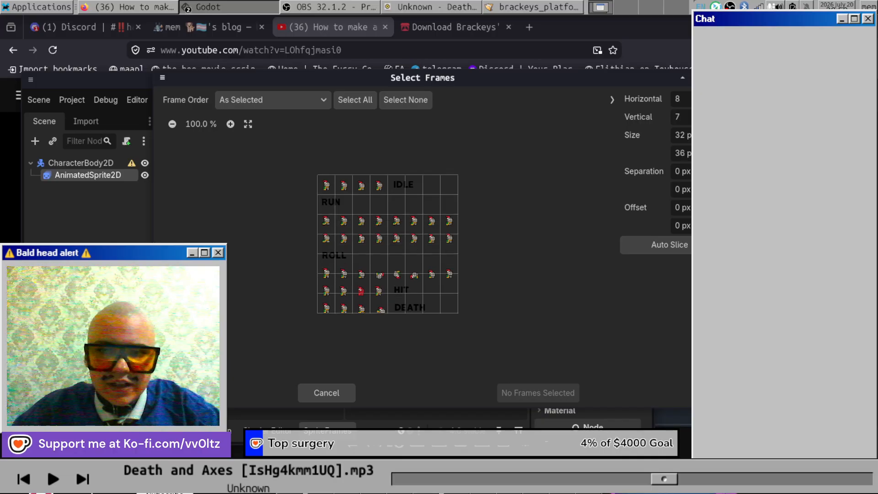
{"action": "left_click", "coordinate": [714, 114]}
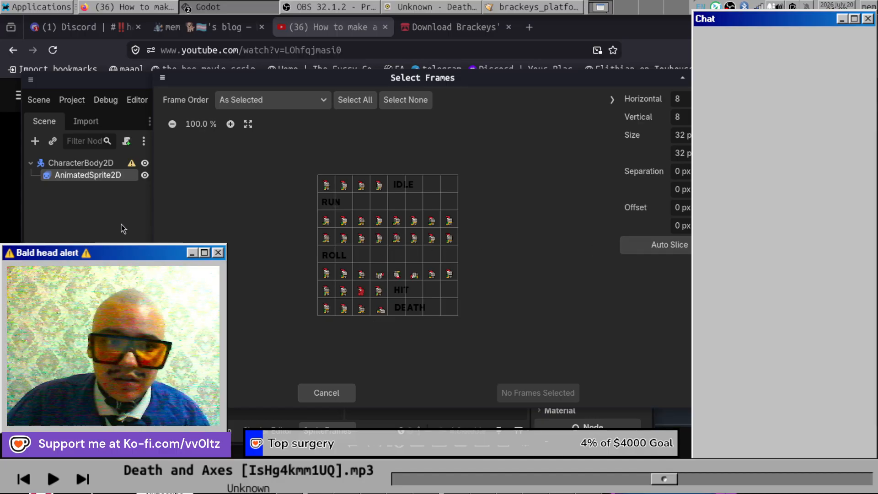
Switch to Firefox and watch how the tutorial picks animation frames from the sprite sheet, then pause.
{"action": "key", "text": "alt+Tab"}
{"action": "left_click", "coordinate": [542, 252]}
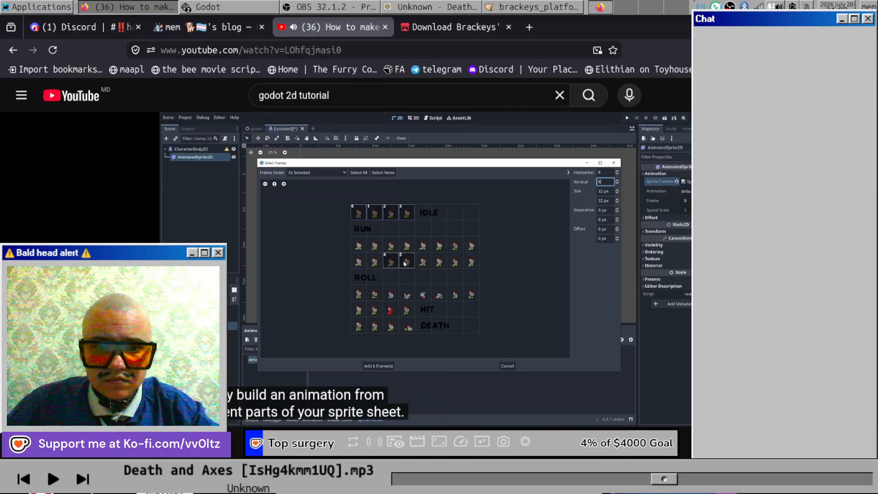
{"action": "left_click", "coordinate": [503, 212]}
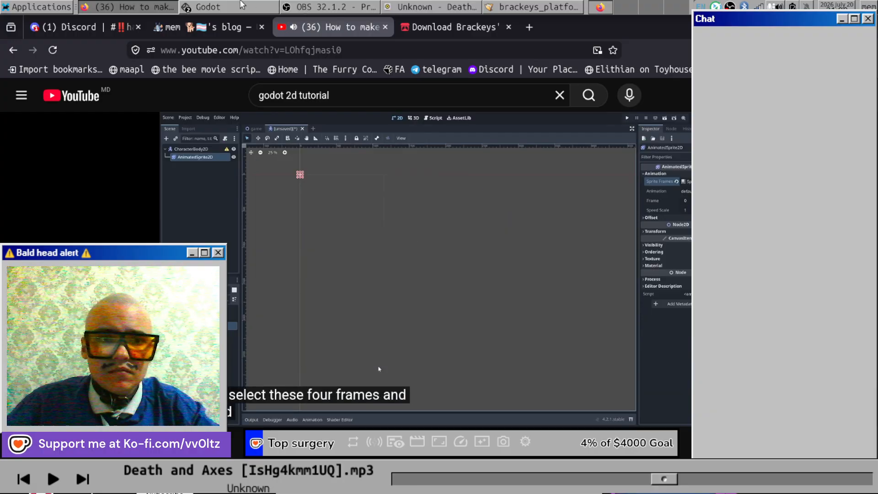
Switch to Godot and add the four IDLE frames from the knight sheet's first row to the default animation.
{"action": "left_click", "coordinate": [212, 4]}
{"action": "left_click", "coordinate": [229, 35]}
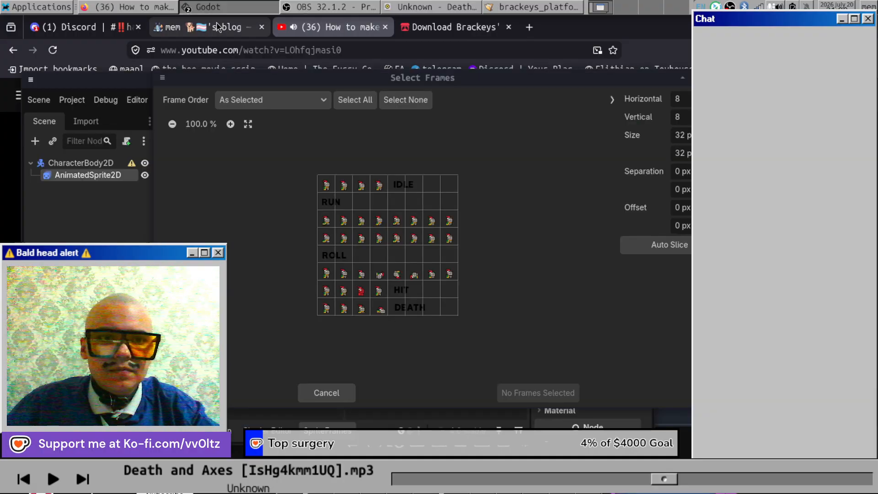
{"action": "left_click", "coordinate": [328, 186]}
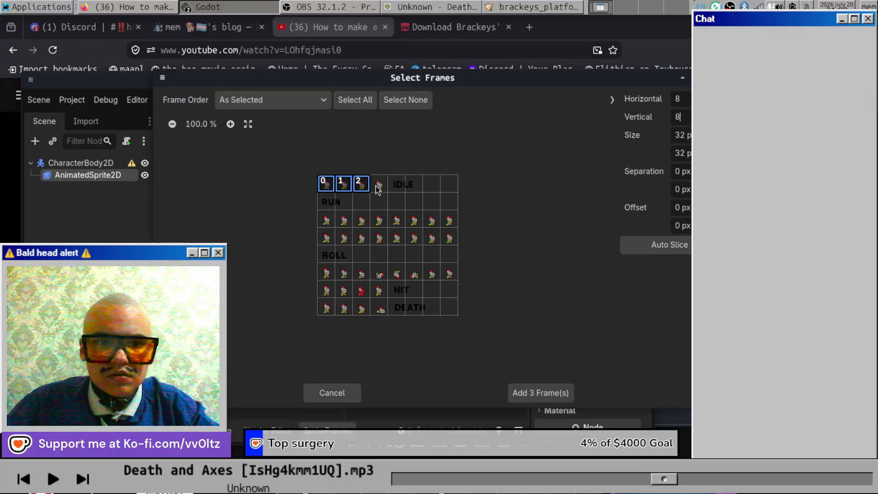
{"action": "left_click", "coordinate": [529, 395]}
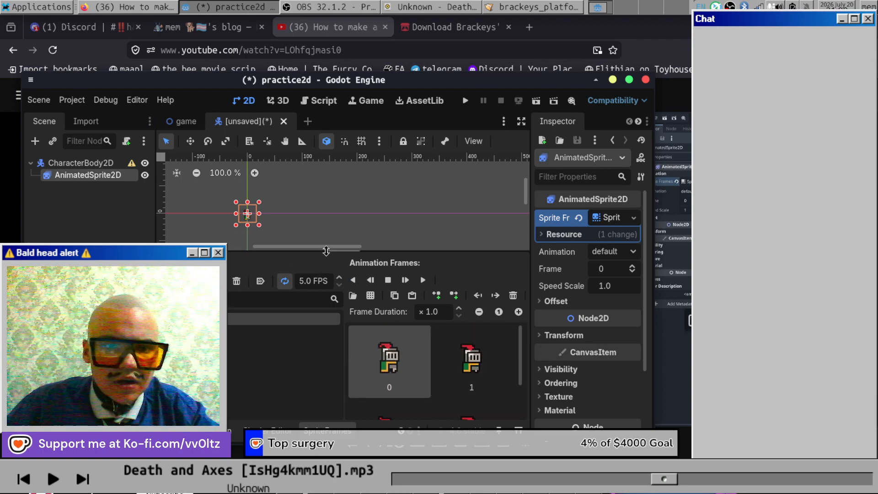
Maximize the Godot editor window and examine the knight sprite up close in the 2D viewport.
{"action": "left_click", "coordinate": [629, 79]}
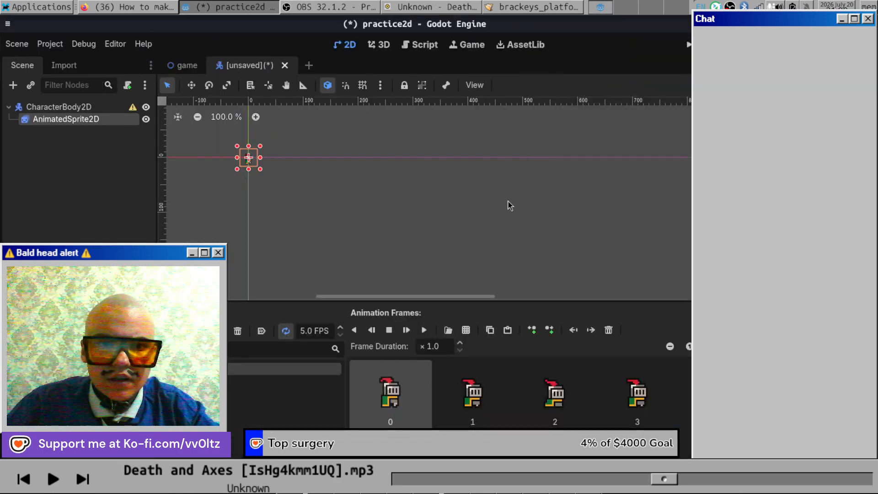
{"action": "scroll", "coordinate": [210, 159], "scroll_direction": "up", "scroll_amount": 6}
{"action": "scroll", "coordinate": [239, 157], "scroll_direction": "up", "scroll_amount": 3}
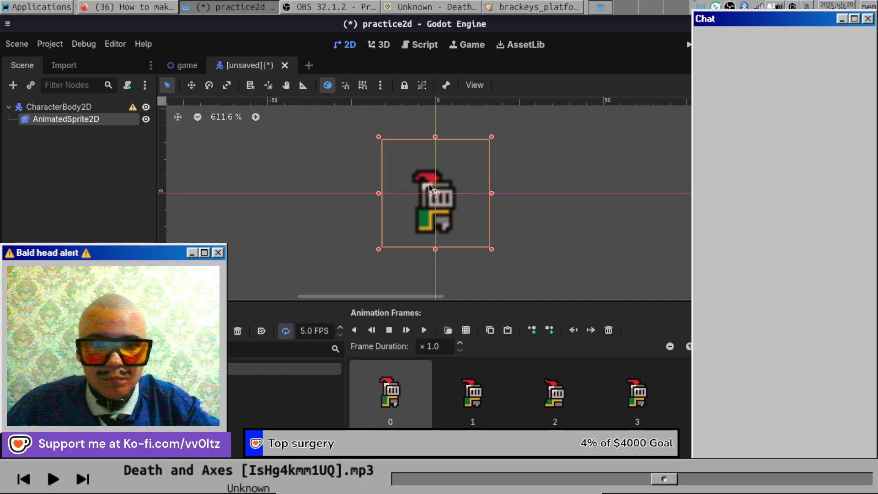
{"action": "scroll", "coordinate": [471, 181], "scroll_direction": "down", "scroll_amount": 2}
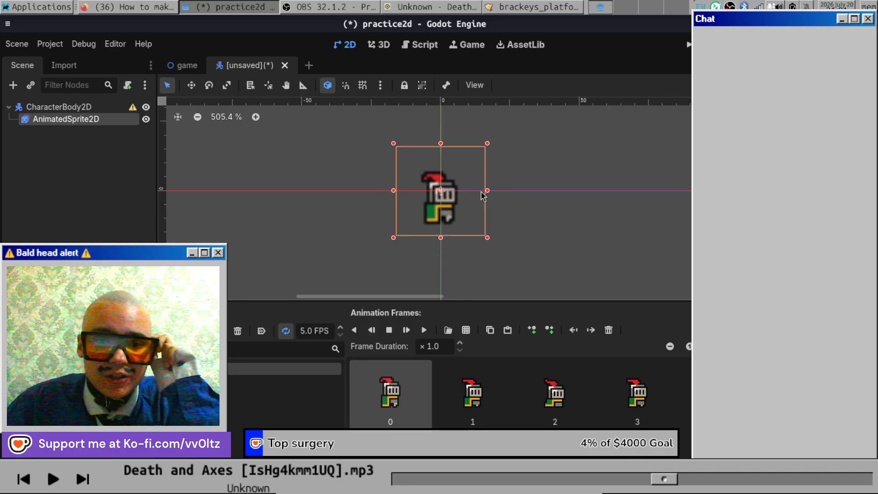
{"action": "scroll", "coordinate": [426, 169], "scroll_direction": "down", "scroll_amount": 2}
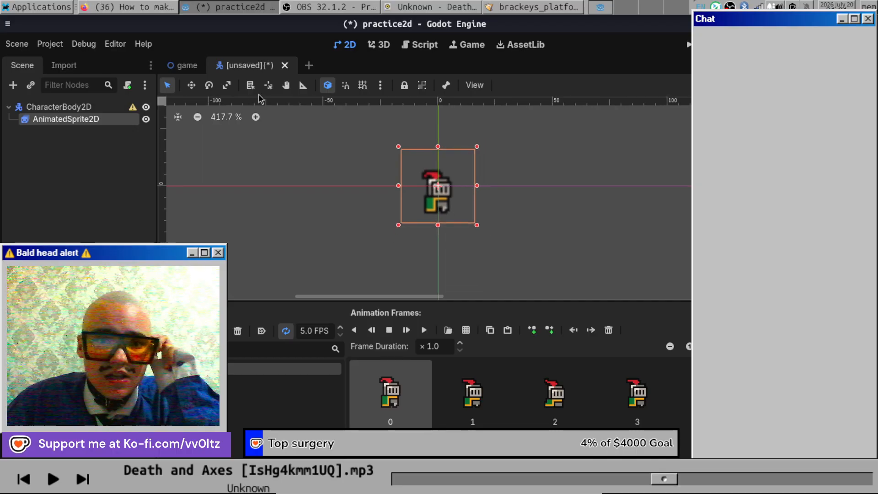
Switch to Firefox and watch the tutorial part on the project's default texture filter, then pause.
{"action": "left_click", "coordinate": [147, 8]}
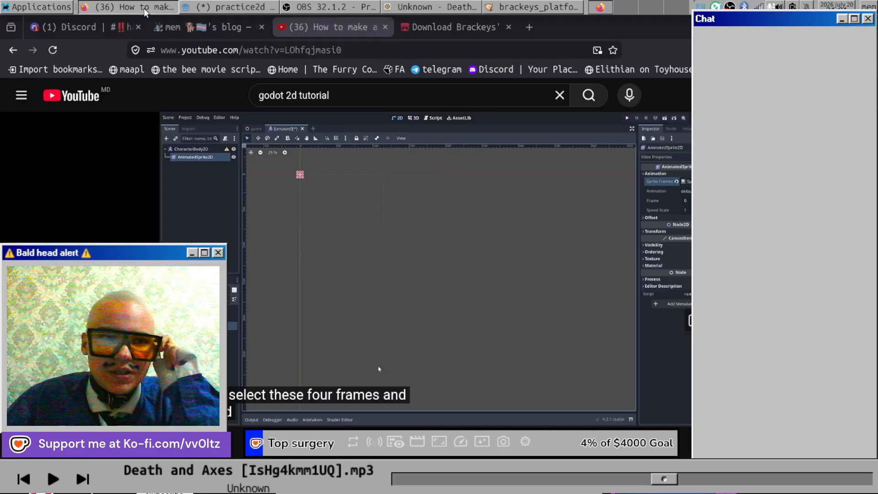
{"action": "left_click", "coordinate": [382, 286]}
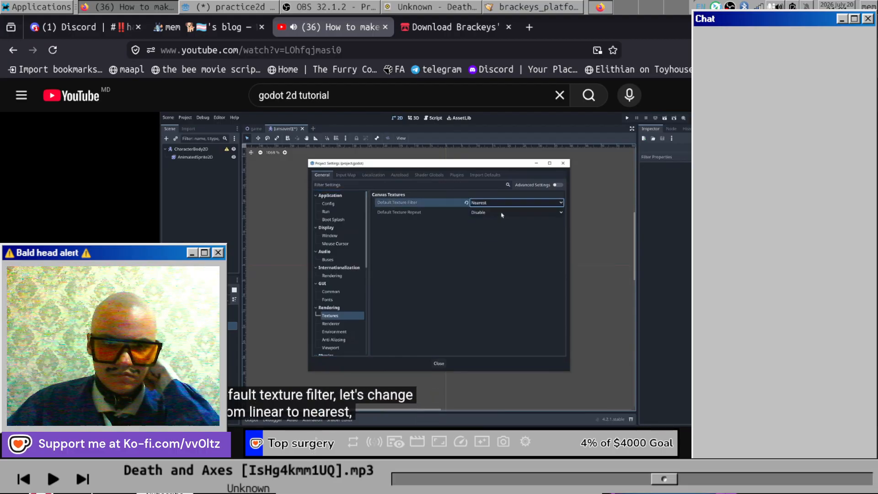
{"action": "left_click", "coordinate": [397, 271]}
Switch to Godot and set the project's default canvas texture filter to Nearest.
{"action": "key", "text": "alt+Tab"}
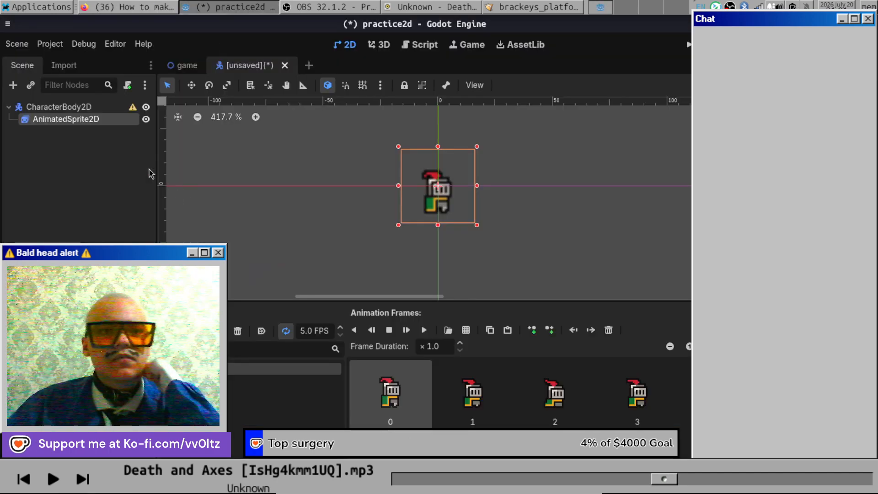
{"action": "left_click", "coordinate": [38, 45]}
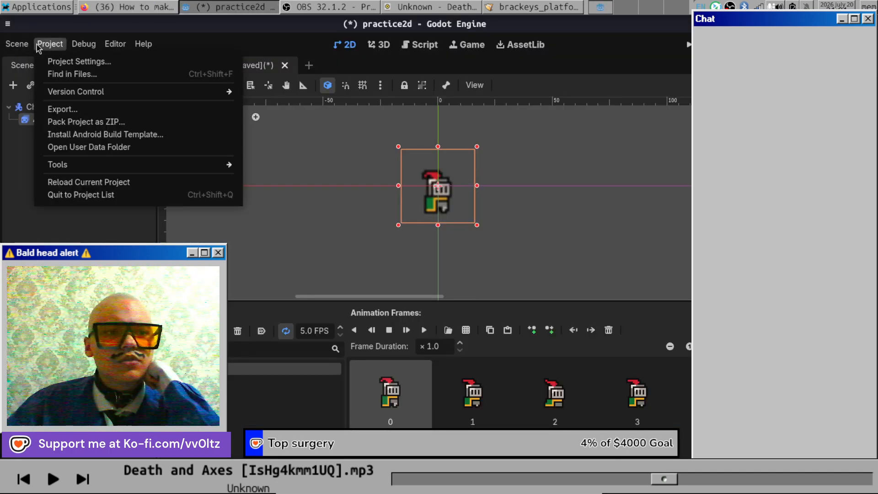
{"action": "left_click", "coordinate": [62, 61]}
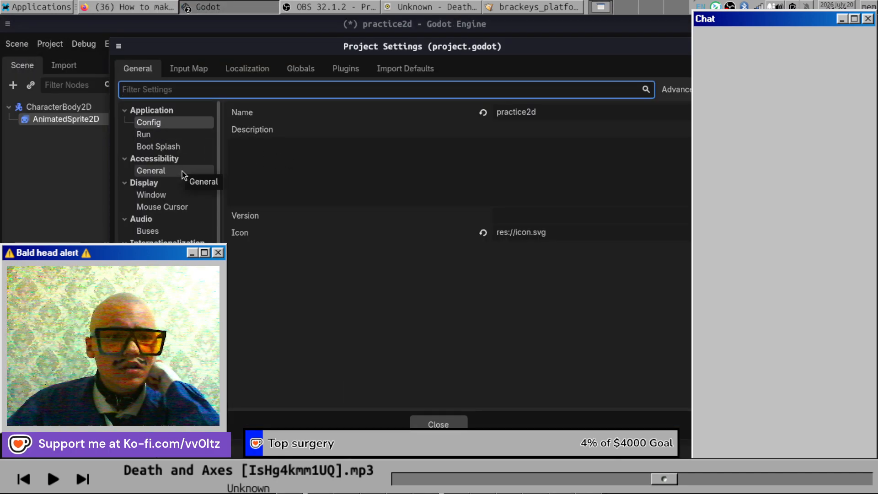
{"action": "left_click", "coordinate": [150, 328]}
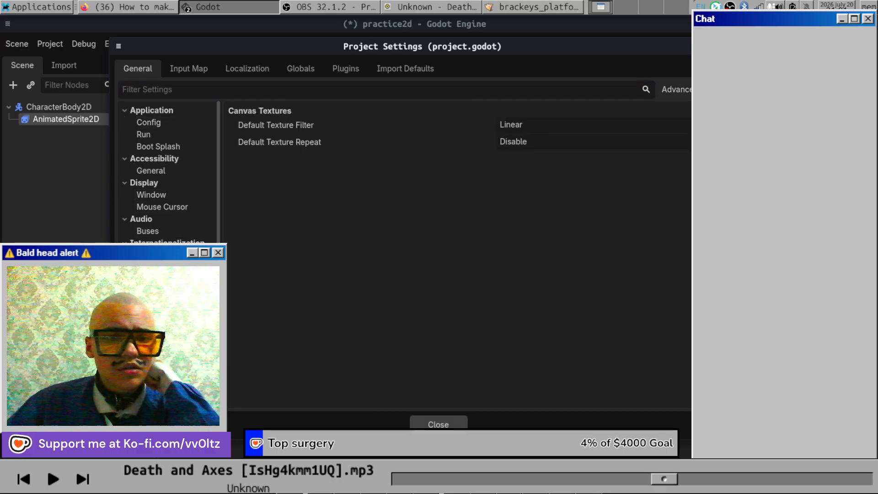
{"action": "left_click", "coordinate": [556, 124]}
{"action": "left_click", "coordinate": [541, 143]}
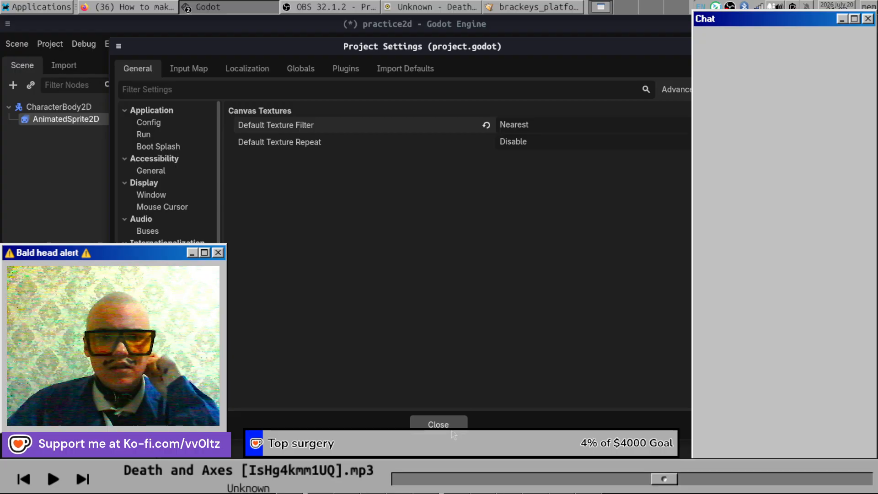
{"action": "left_click", "coordinate": [451, 430]}
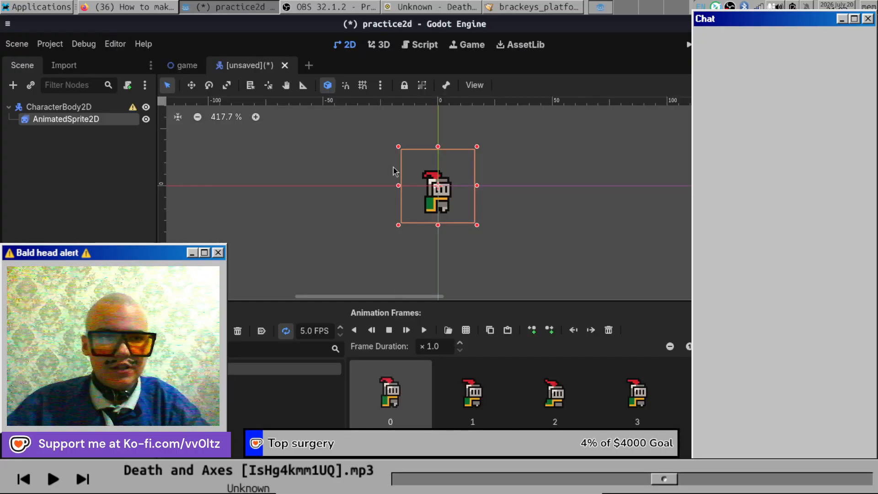
Save the unsaved character scene as player.tscn in the project's scenes folder.
{"action": "key", "text": "ctrl+s"}
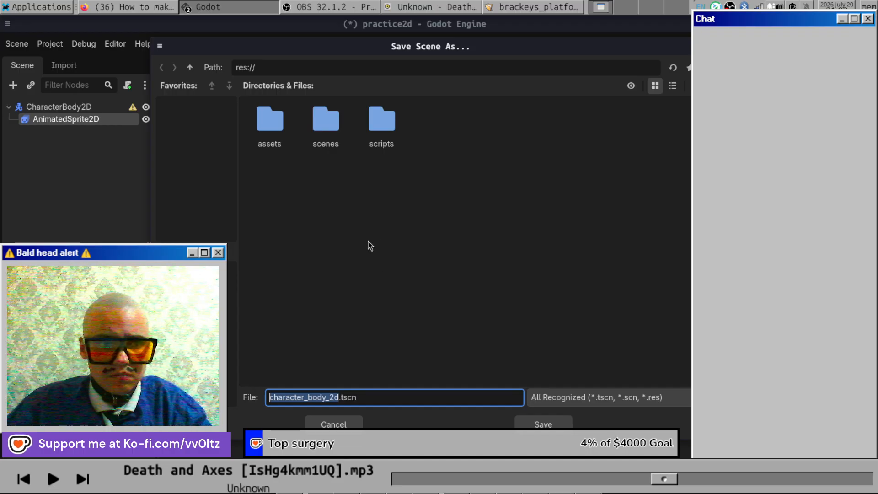
{"action": "type", "text": "player"}
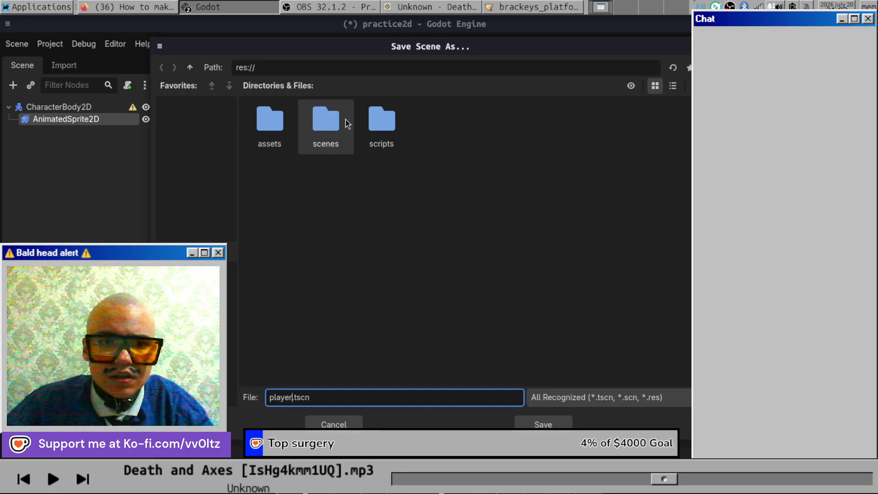
{"action": "double_click", "coordinate": [374, 132]}
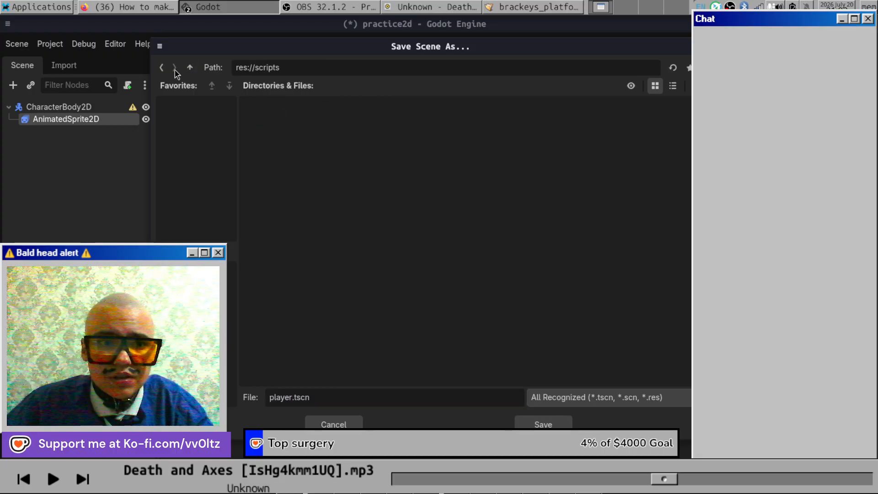
{"action": "left_click", "coordinate": [191, 71]}
{"action": "double_click", "coordinate": [330, 132]}
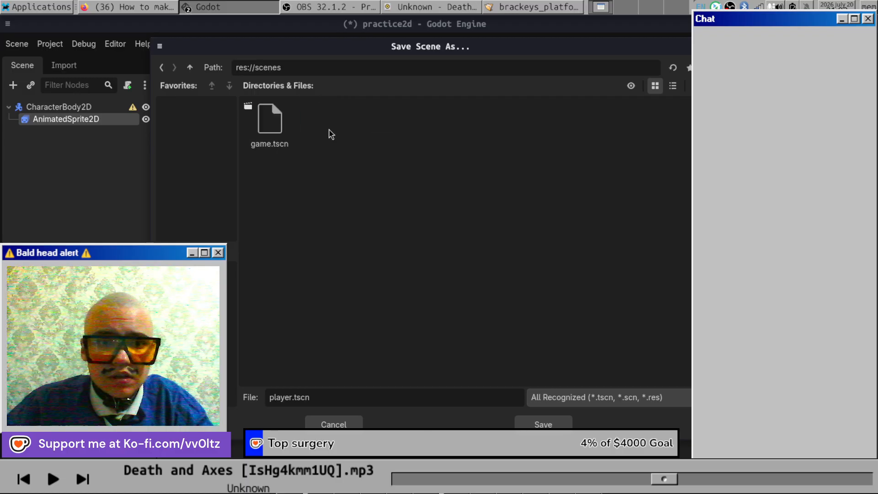
{"action": "left_click", "coordinate": [569, 425]}
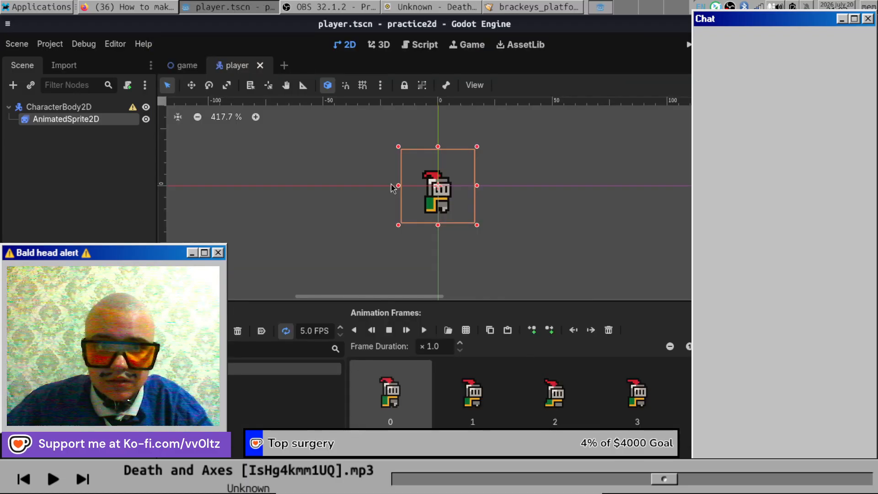
Watch the tutorial's animation playback part in Firefox, then switch to Godot and preview the knight animation briefly.
{"action": "left_click", "coordinate": [128, 6]}
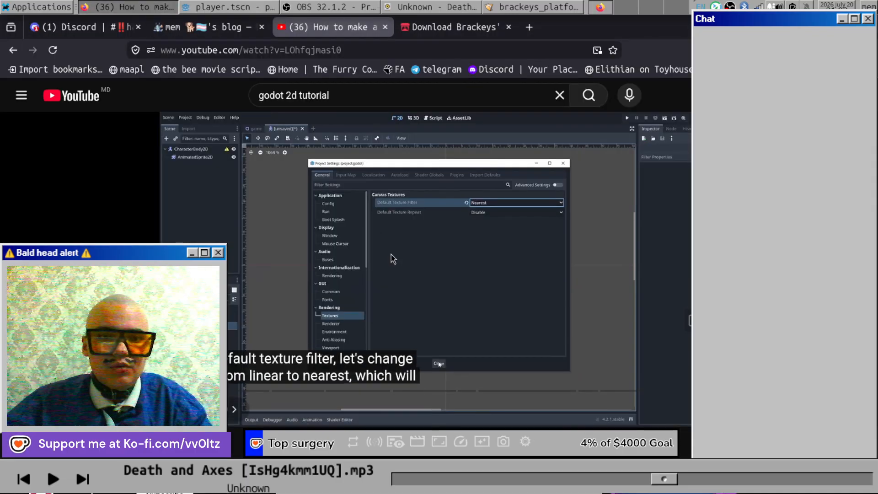
{"action": "left_click", "coordinate": [391, 255]}
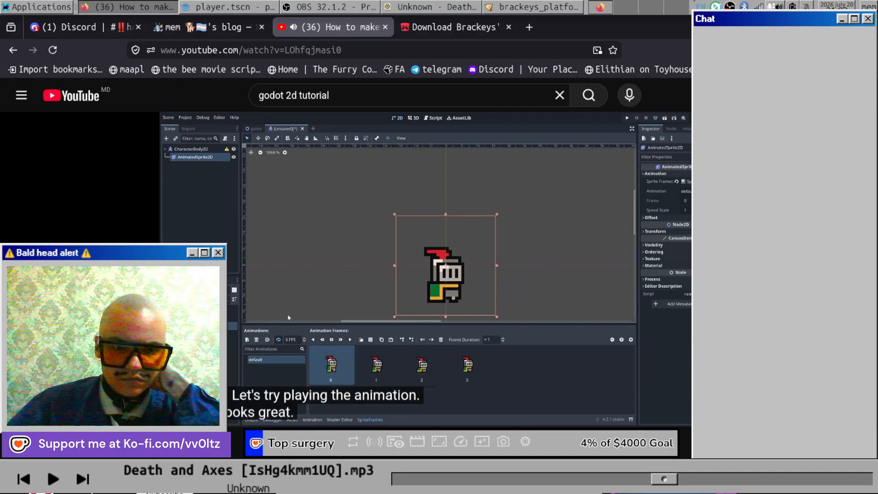
{"action": "left_click", "coordinate": [227, 6]}
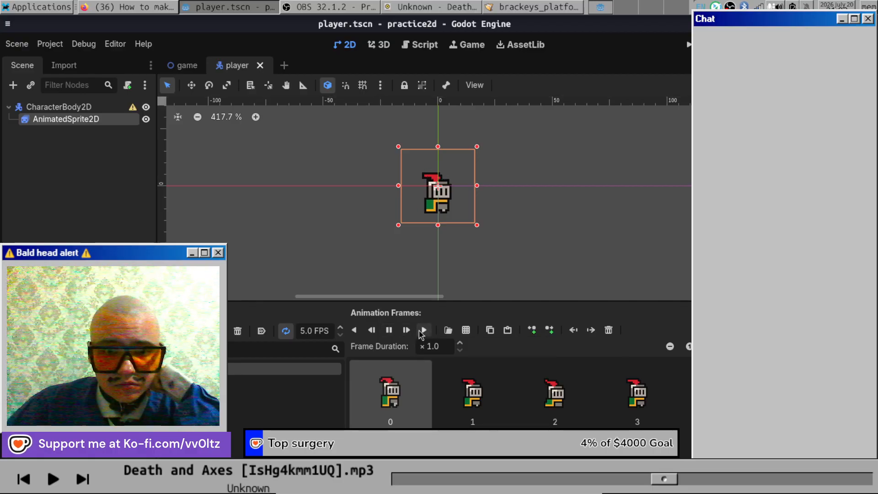
{"action": "left_click", "coordinate": [390, 330]}
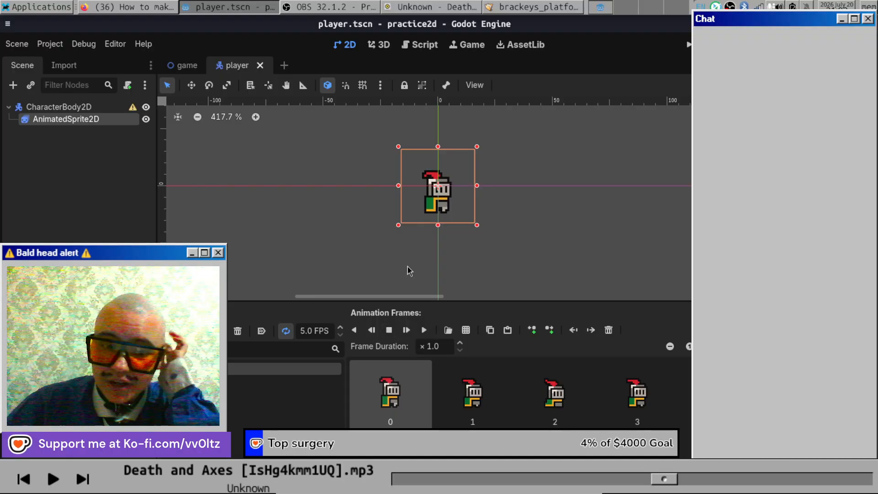
Switch to Firefox and watch the tutorial part on increasing the animation's FPS, then pause.
{"action": "left_click", "coordinate": [123, 7]}
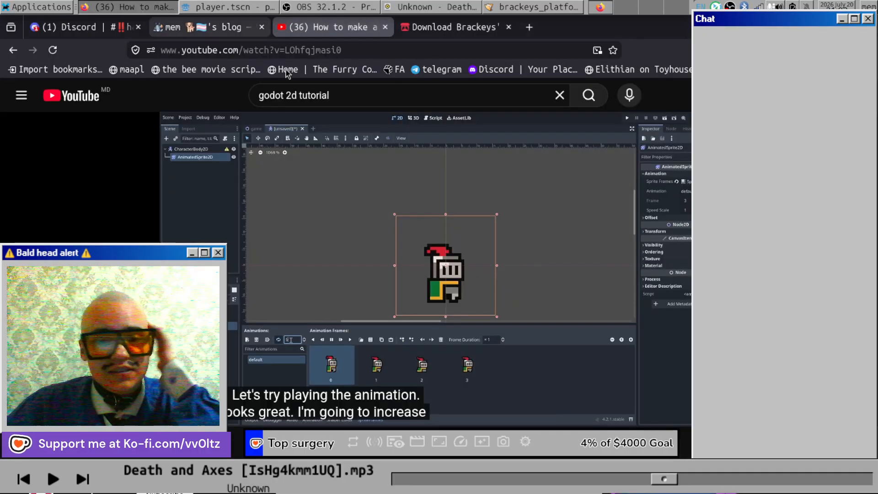
{"action": "left_click", "coordinate": [388, 206]}
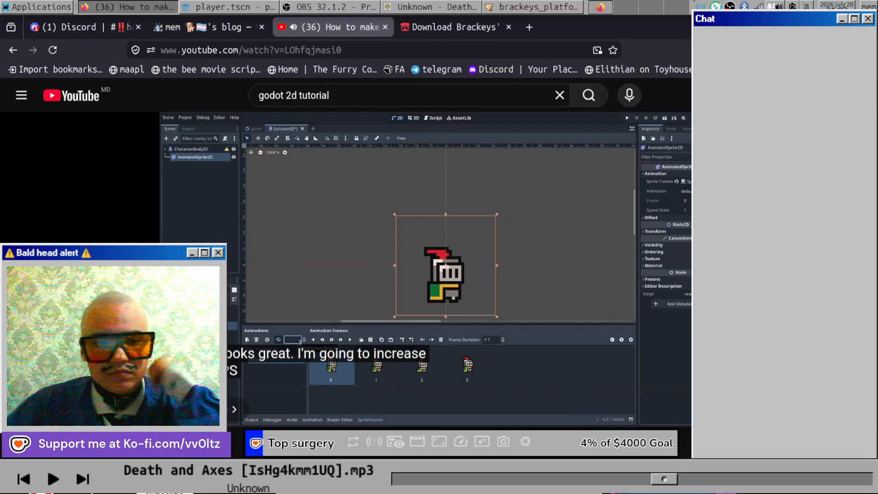
{"action": "left_click", "coordinate": [295, 285]}
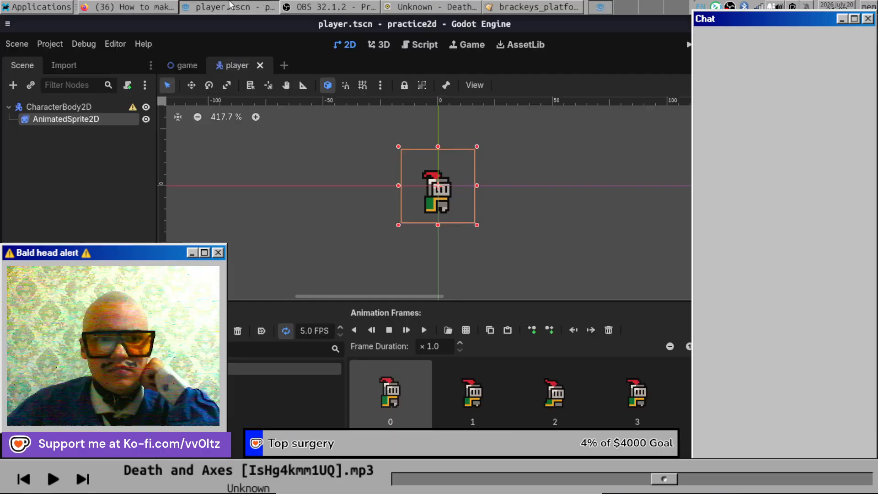
Switch to Godot, set the default animation's speed to 10 FPS and preview its playback.
{"action": "left_click", "coordinate": [263, 6]}
{"action": "left_click", "coordinate": [339, 327]}
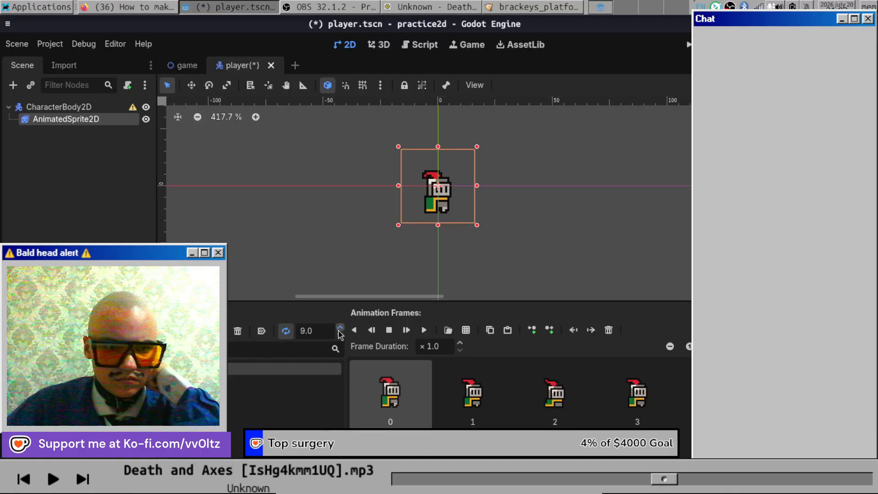
{"action": "key", "text": "Return"}
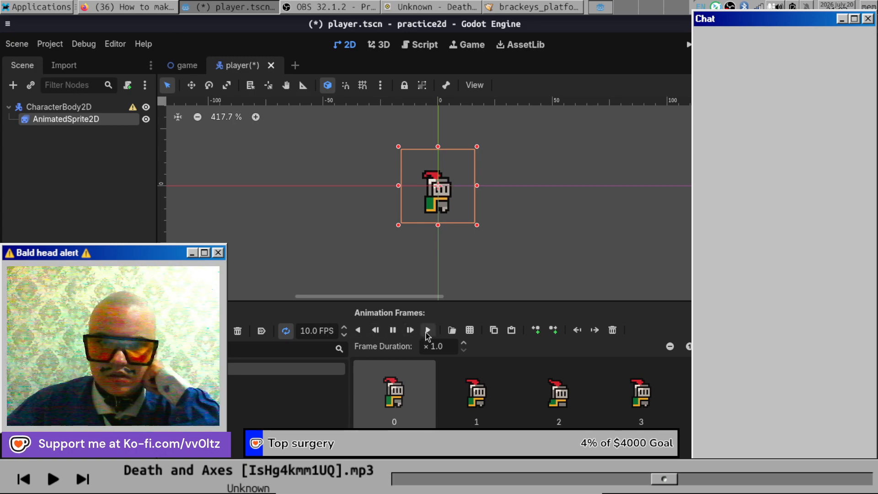
{"action": "left_click", "coordinate": [410, 331]}
{"action": "left_click", "coordinate": [394, 330]}
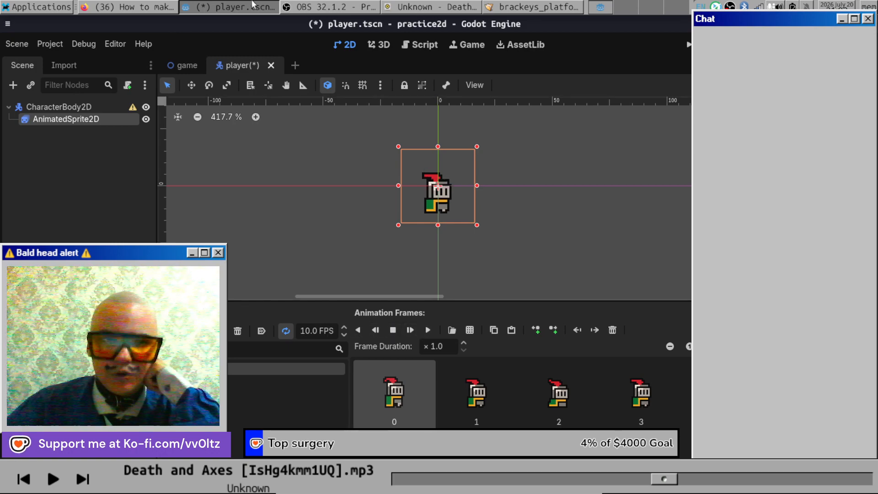
Switch to Firefox and watch the tutorial part on naming the animation and enabling autoplay, then pause.
{"action": "left_click", "coordinate": [103, 6]}
{"action": "left_click", "coordinate": [365, 257]}
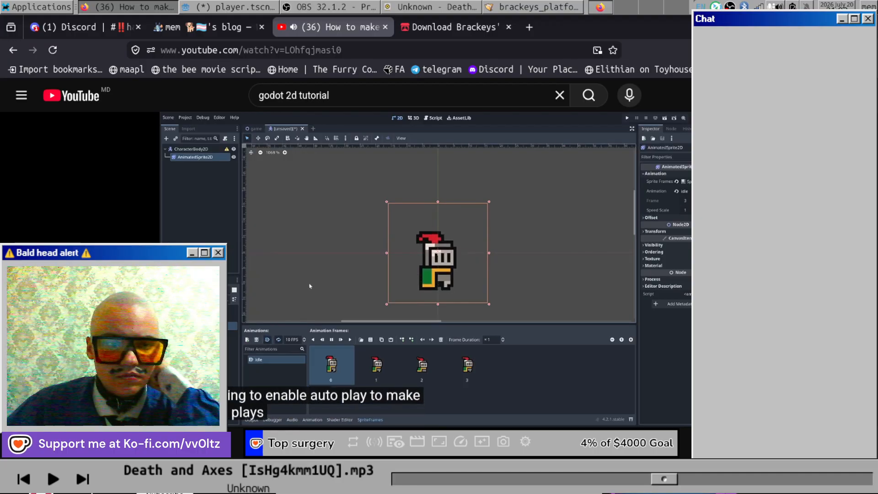
{"action": "left_click", "coordinate": [448, 221]}
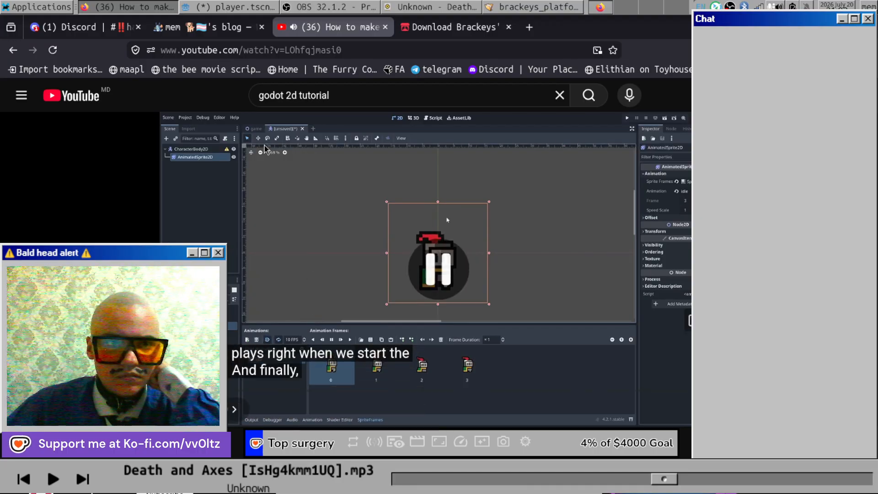
Switch to Godot, enable autoplay on load for the default animation and rename it as in the tutorial.
{"action": "left_click", "coordinate": [248, 10]}
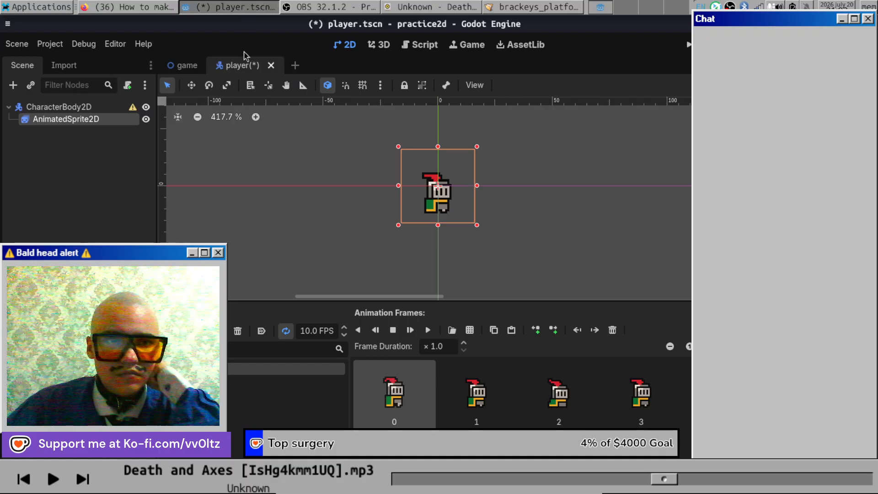
{"action": "left_click", "coordinate": [262, 330]}
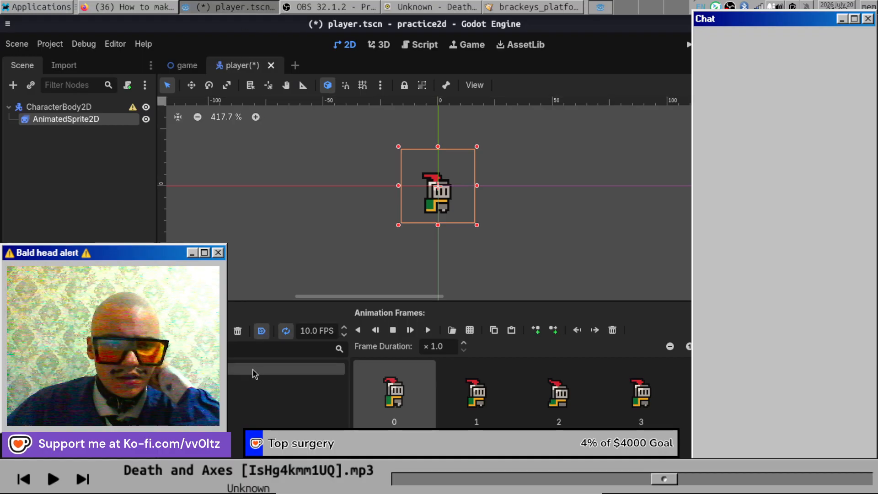
{"action": "double_click", "coordinate": [192, 368]}
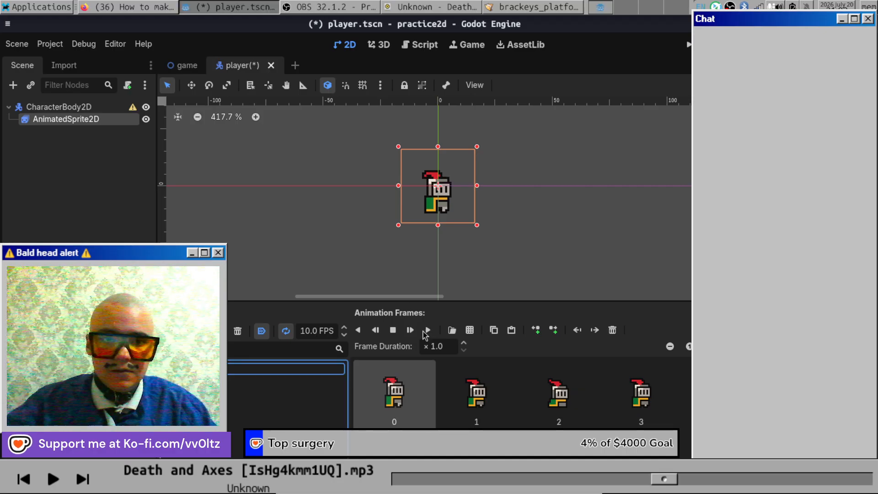
{"action": "key", "text": "Return"}
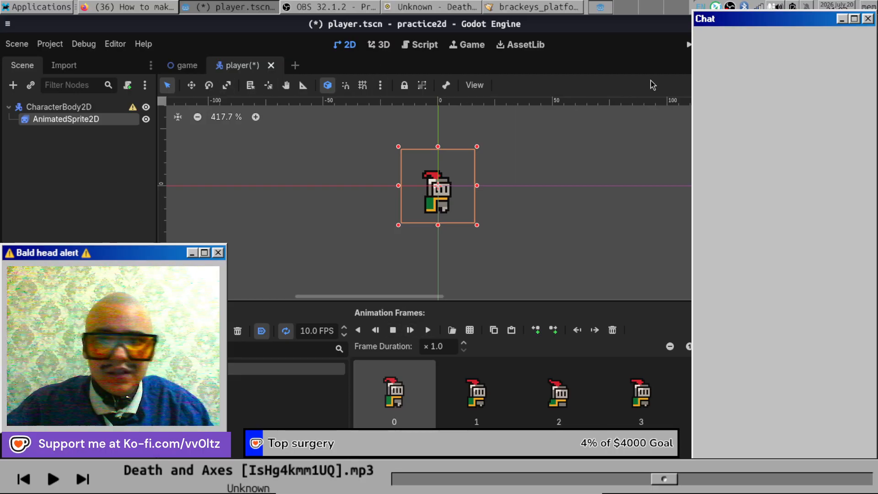
Run the project to check the game window, then stop it.
{"action": "key", "text": "F5"}
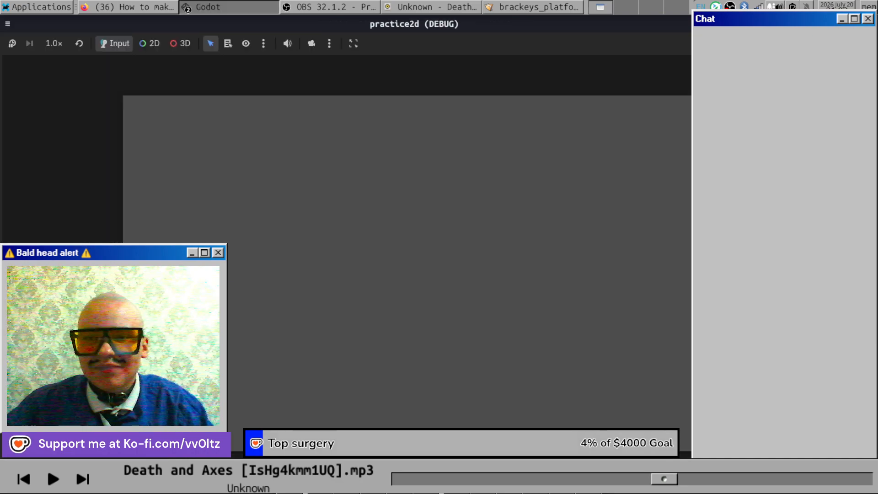
{"action": "key", "text": "F8"}
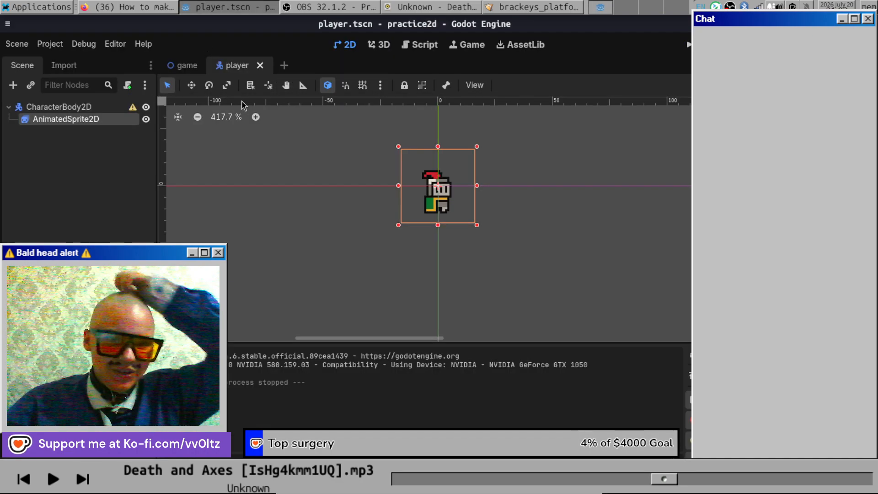
Switch to Firefox and watch how the tutorial moves the knight up onto the horizontal axis line, then pause.
{"action": "left_click", "coordinate": [161, 7]}
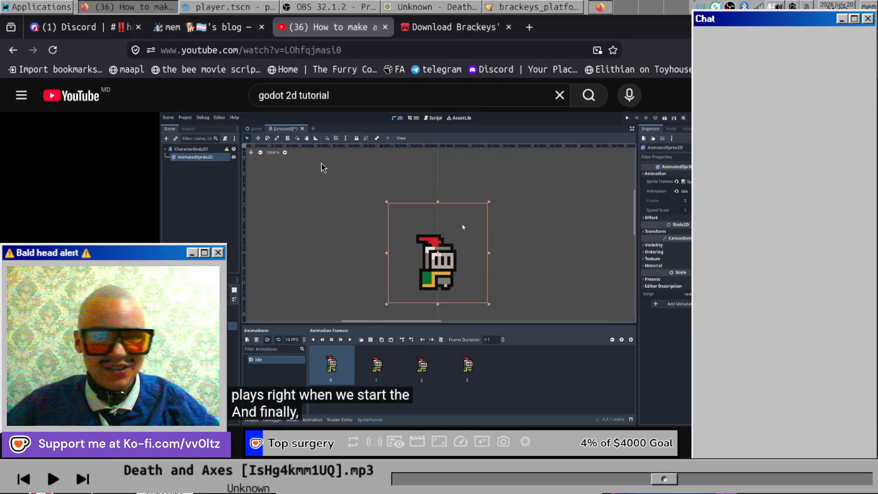
{"action": "left_click", "coordinate": [391, 240]}
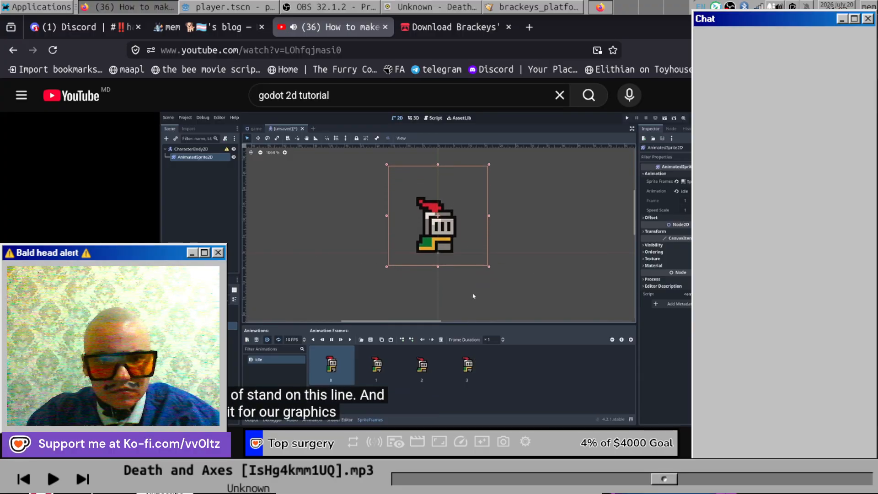
{"action": "left_click", "coordinate": [279, 261]}
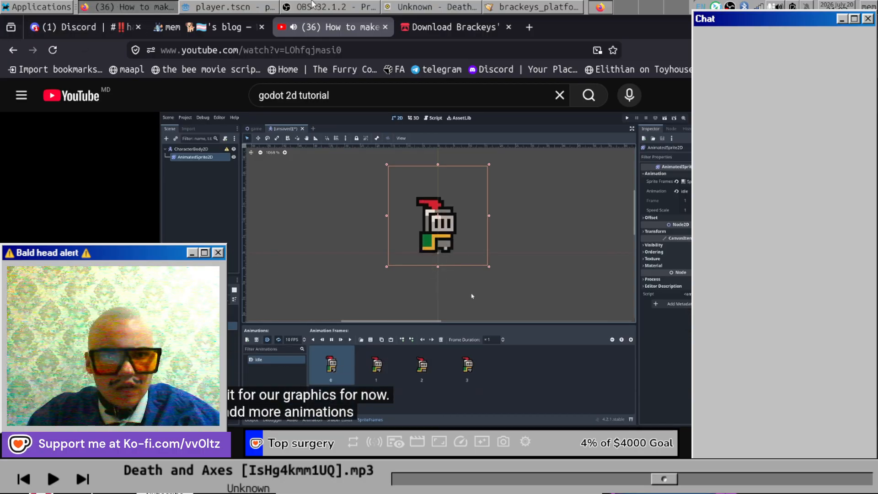
Switch to Godot and move AnimatedSprite2D up about 12 pixels so the knight's feet stand on the horizontal axis line.
{"action": "left_click", "coordinate": [235, 6]}
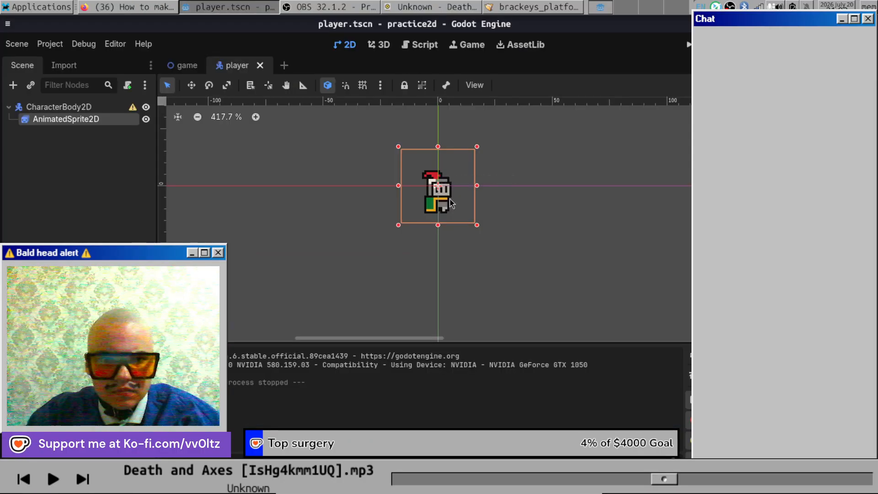
{"action": "key", "text": "Up"}
{"action": "key", "text": "Up"}
{"action": "key", "text": "Up"}
{"action": "key", "text": "Up"}
{"action": "key", "text": "Up"}
{"action": "key", "text": "Up"}
{"action": "key", "text": "Up"}
{"action": "key", "text": "Up"}
{"action": "key", "text": "Up"}
{"action": "key", "text": "Up"}
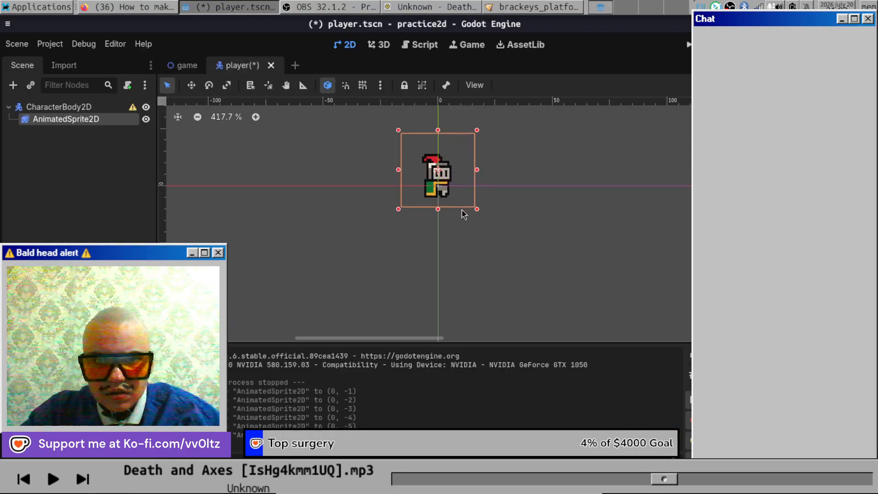
{"action": "key", "text": "Up"}
{"action": "key", "text": "Up"}
{"action": "key", "text": "Up"}
{"action": "key", "text": "Up"}
{"action": "key", "text": "Up"}
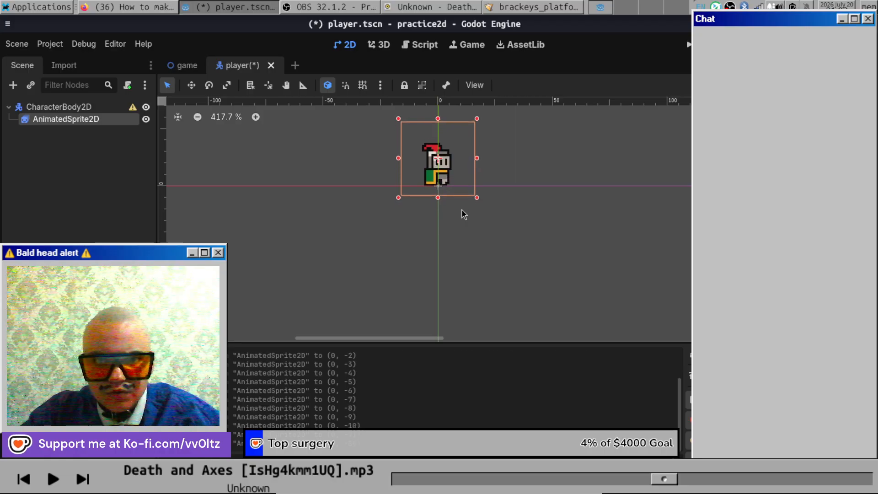
Deselect the sprite, switch to Firefox and watch how the tutorial adds a collision shape node to the character.
{"action": "left_click", "coordinate": [461, 211]}
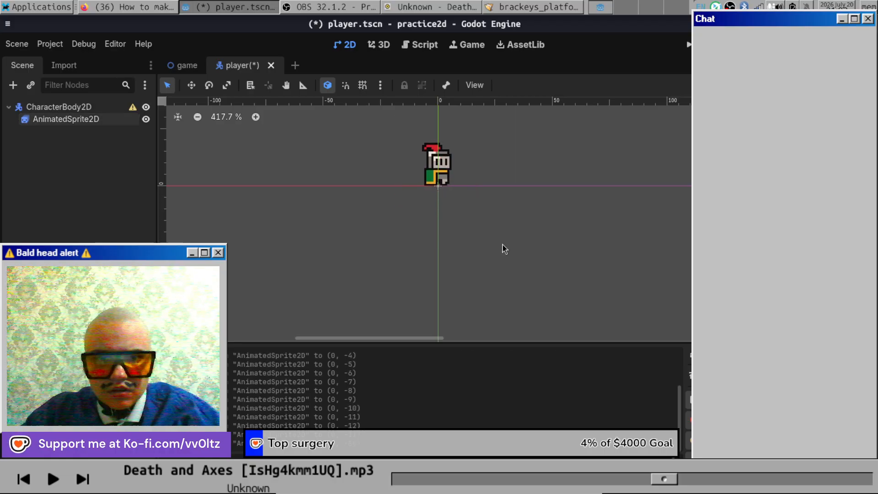
{"action": "key", "text": "alt+Tab"}
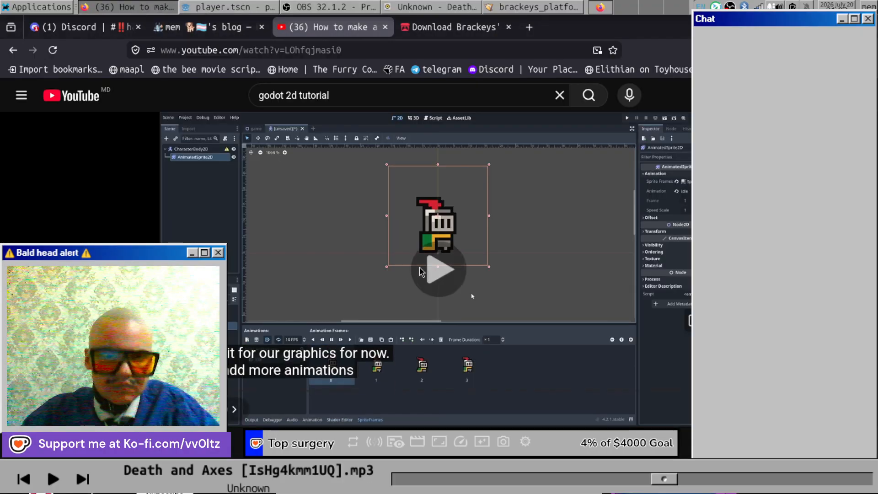
{"action": "left_click", "coordinate": [421, 272]}
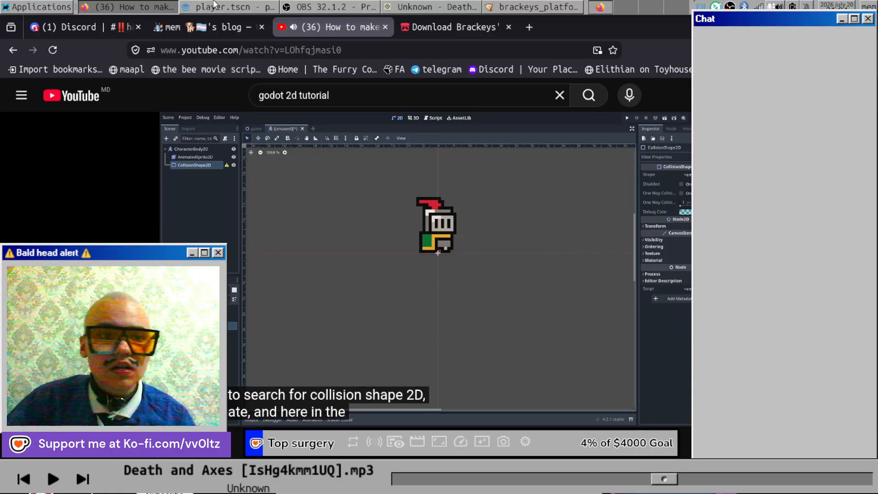
Switch to Godot and add a CollisionShape2D node as a child of CharacterBody2D.
{"action": "left_click", "coordinate": [204, 6]}
{"action": "left_click", "coordinate": [43, 110]}
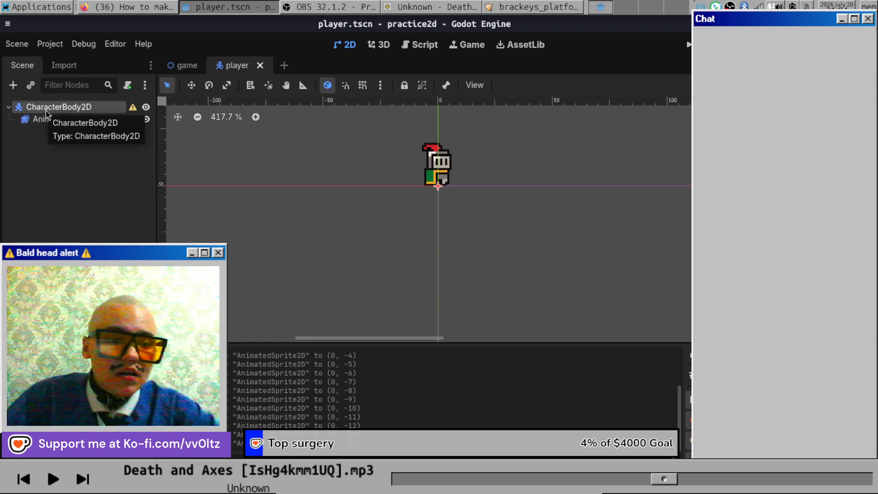
{"action": "key", "text": "ctrl+a"}
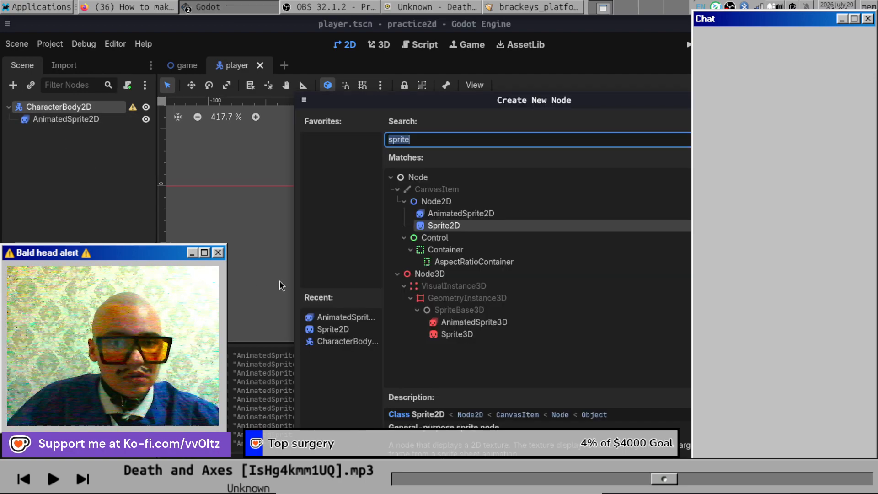
{"action": "type", "text": "coll"}
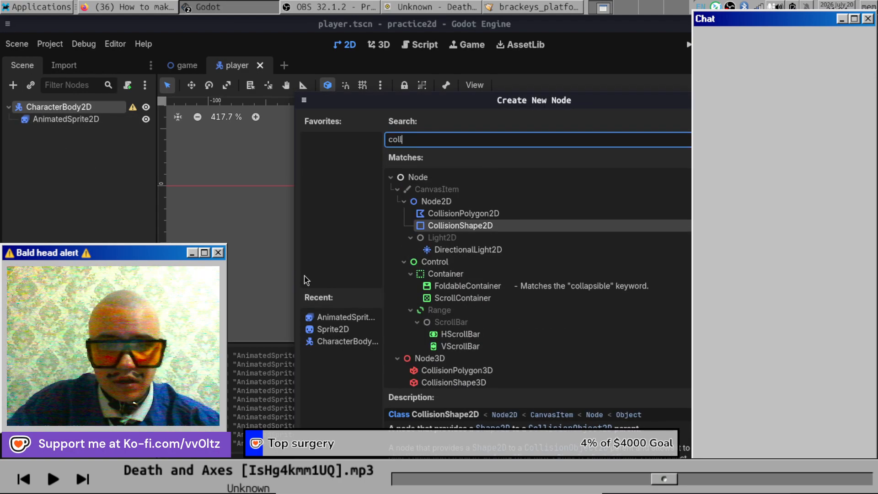
{"action": "double_click", "coordinate": [459, 227]}
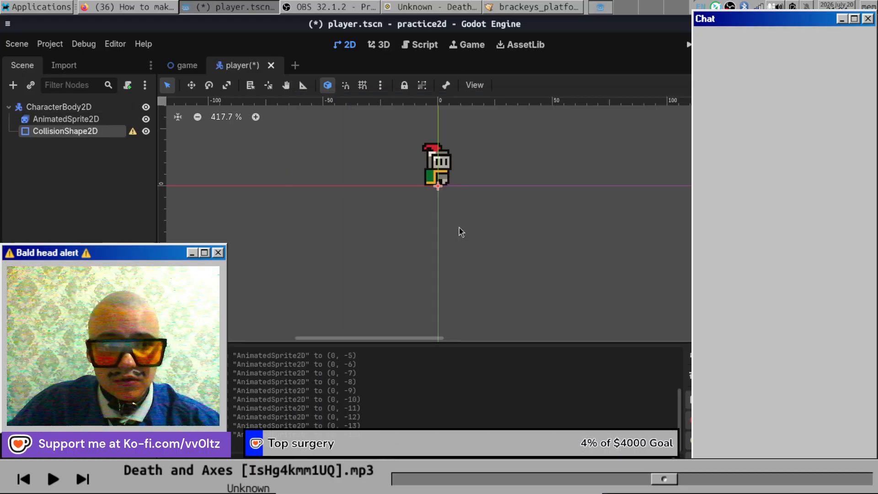
Switch to Firefox and watch how the tutorial assigns a circle shape, shrinks it and moves it up, and pause.
{"action": "left_click", "coordinate": [163, 4]}
{"action": "left_click", "coordinate": [428, 259]}
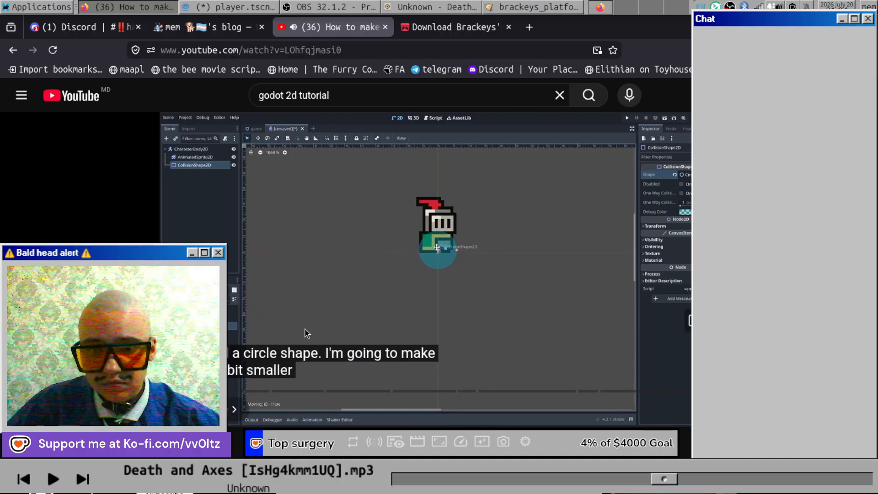
{"action": "left_click", "coordinate": [322, 317]}
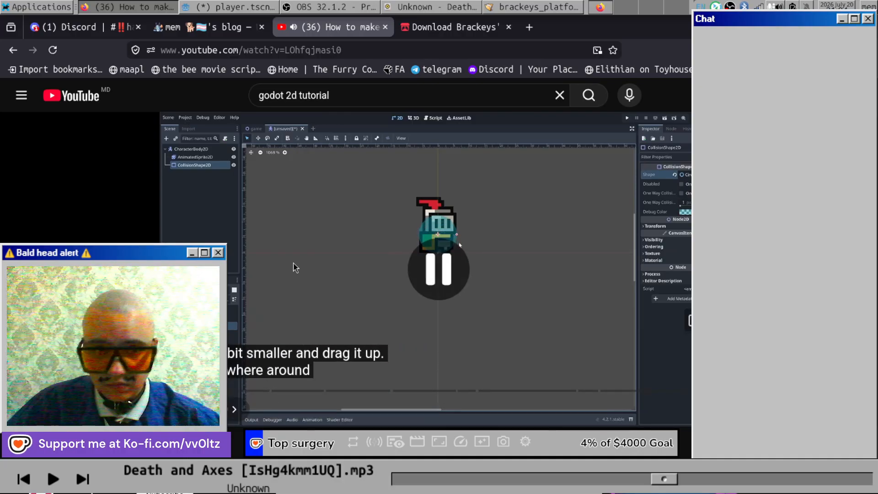
Switch to Godot, give CollisionShape2D a circle shape and fit it over the knight at (0, -7) with a radius of about 7 pixels.
{"action": "left_click", "coordinate": [231, 7]}
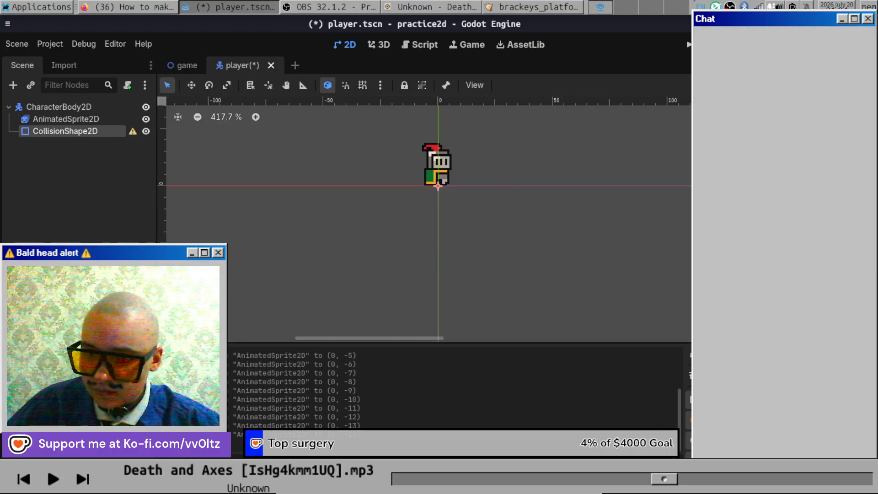
{"action": "scroll", "coordinate": [467, 177], "scroll_direction": "up", "scroll_amount": 5}
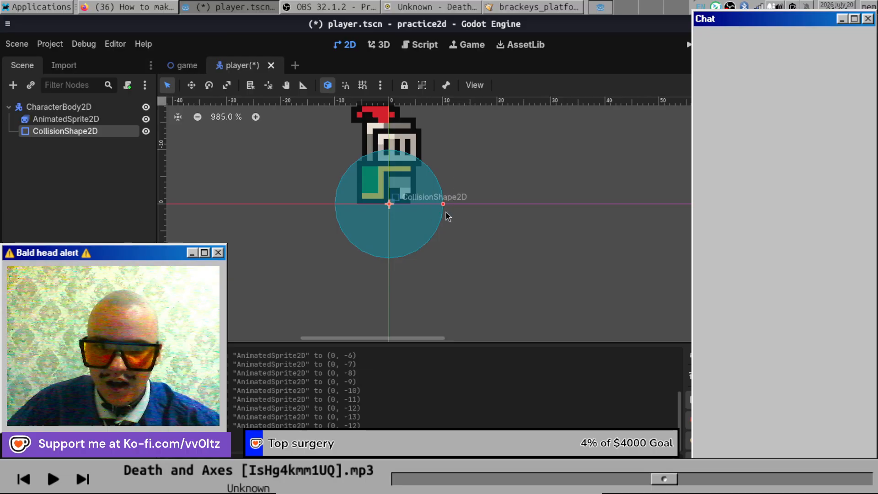
{"action": "left_click_drag", "start_coordinate": [442, 207], "coordinate": [405, 170]}
{"action": "left_click", "coordinate": [95, 5]}
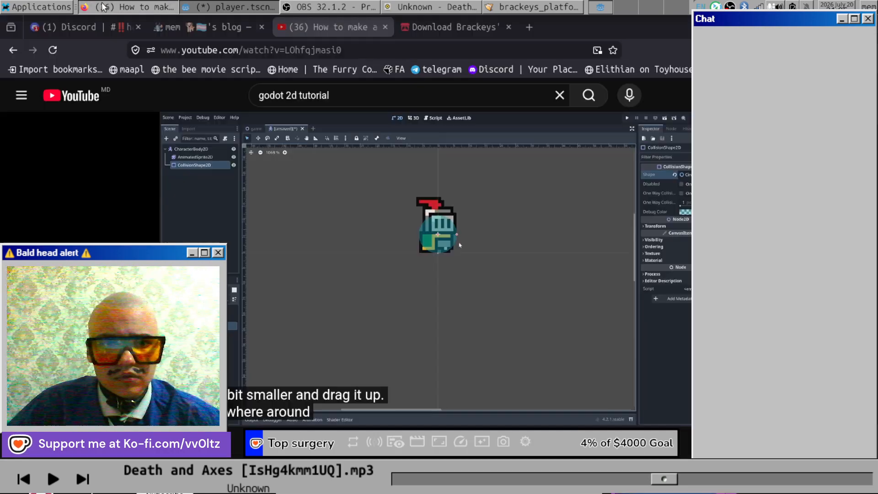
{"action": "left_click", "coordinate": [254, 7]}
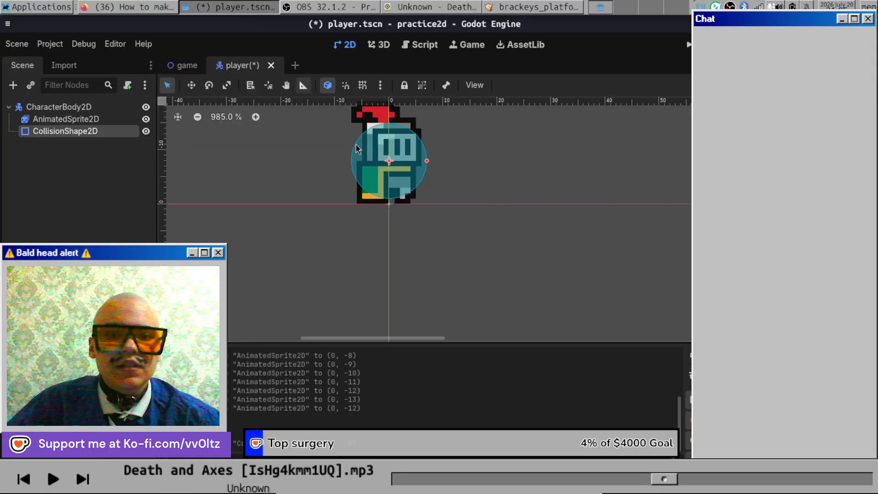
{"action": "left_click_drag", "start_coordinate": [396, 167], "coordinate": [397, 167]}
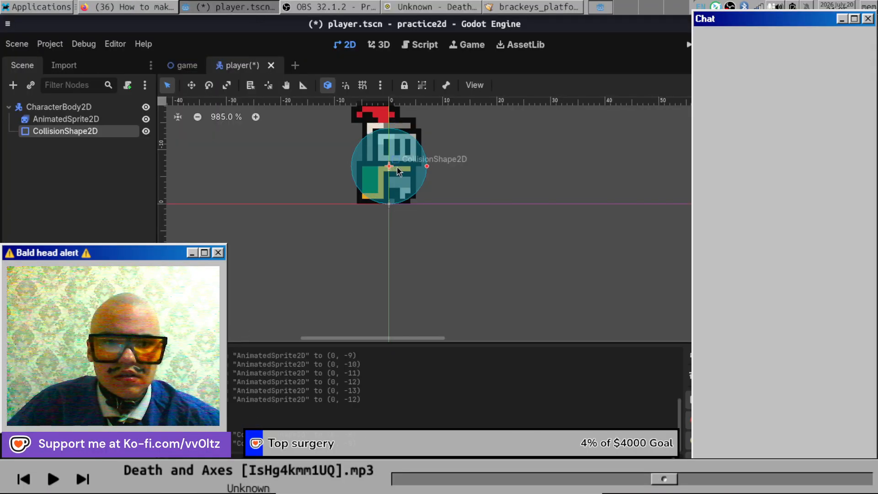
Switch to Firefox and watch the tutorial's final size and position of the collision circle, and pause.
{"action": "left_click", "coordinate": [150, 6]}
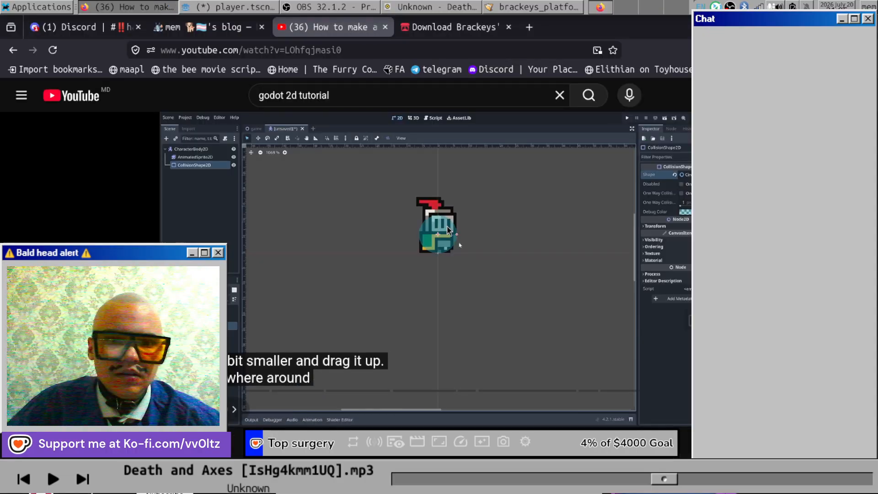
{"action": "left_click", "coordinate": [477, 244]}
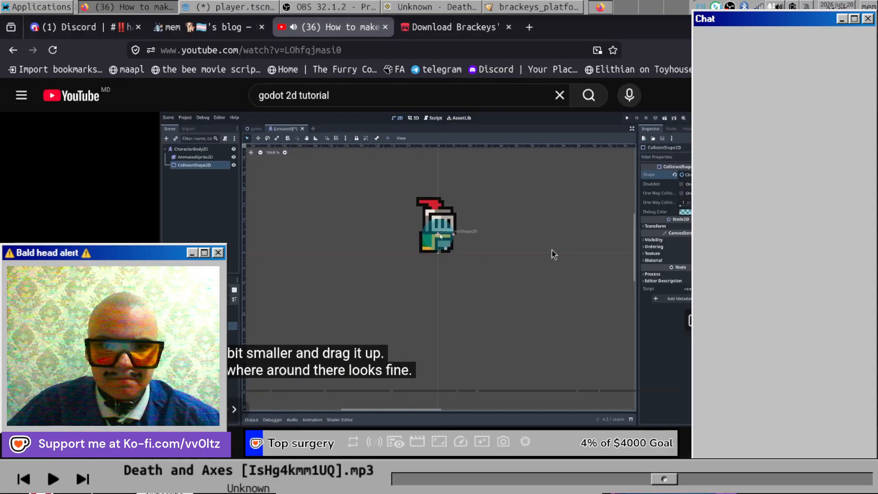
{"action": "left_click", "coordinate": [355, 145]}
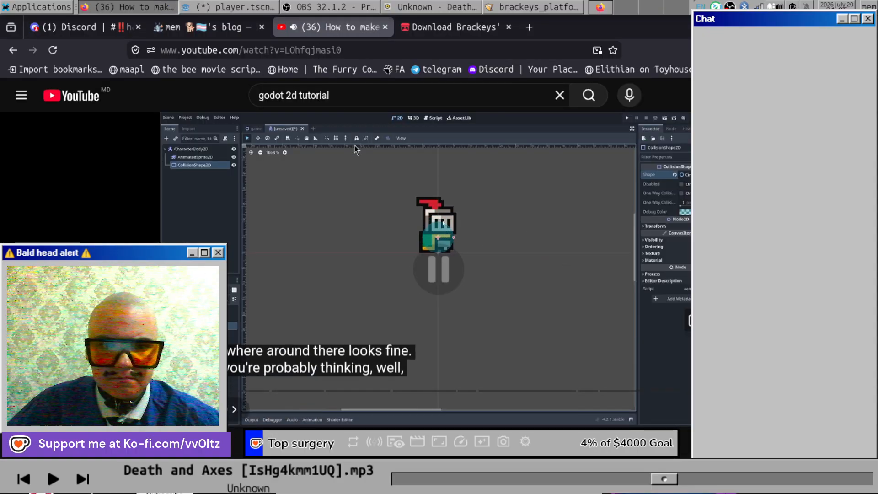
Switch to Godot, shrink the collision circle to a radius of about 5 pixels and move it down to (0, -5).
{"action": "left_click", "coordinate": [272, 5]}
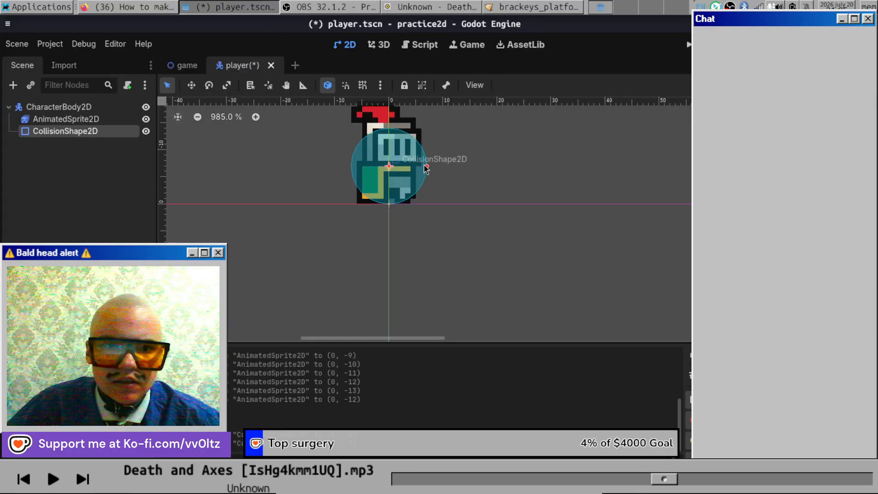
{"action": "left_click_drag", "start_coordinate": [427, 167], "coordinate": [418, 169]}
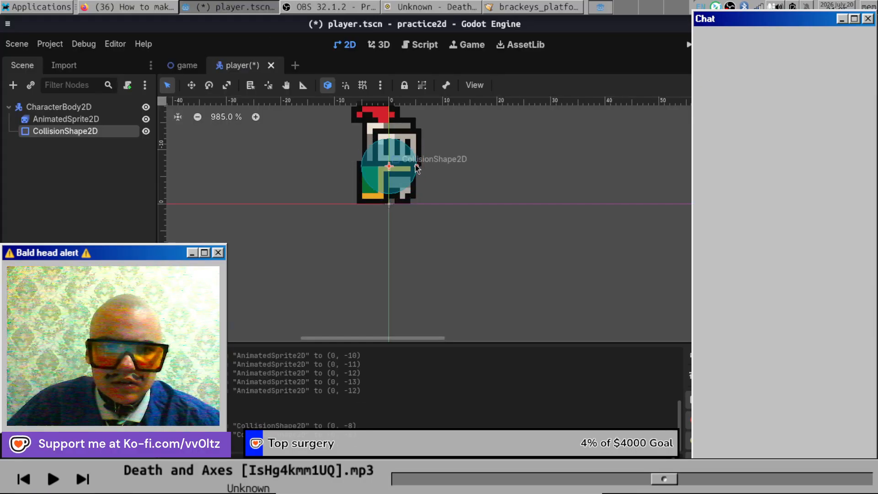
{"action": "key", "text": "Down"}
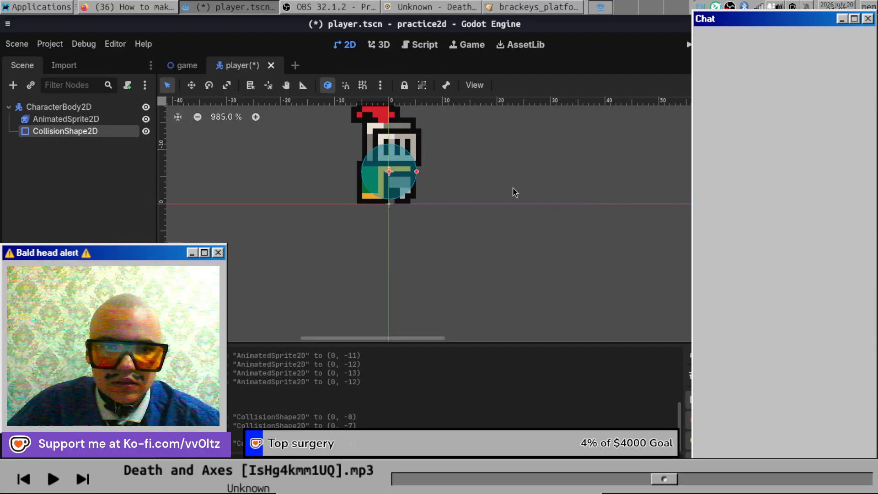
{"action": "left_click_drag", "start_coordinate": [408, 173], "coordinate": [394, 187]}
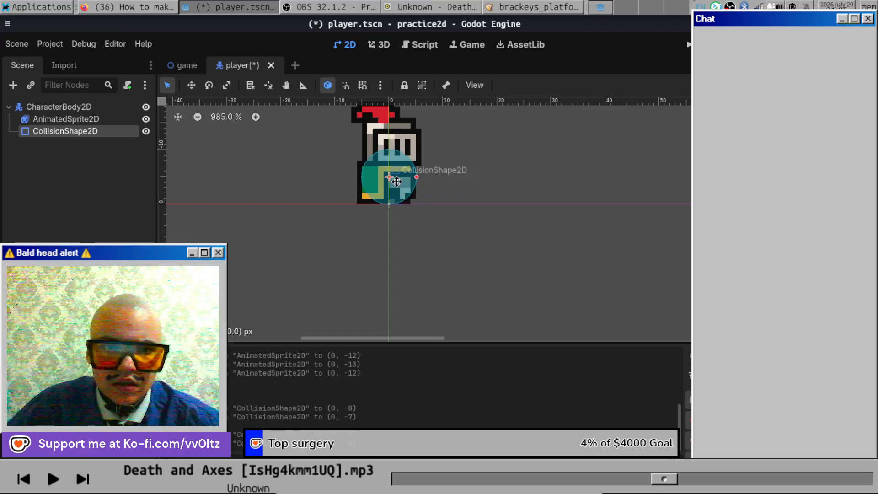
{"action": "left_click", "coordinate": [510, 296]}
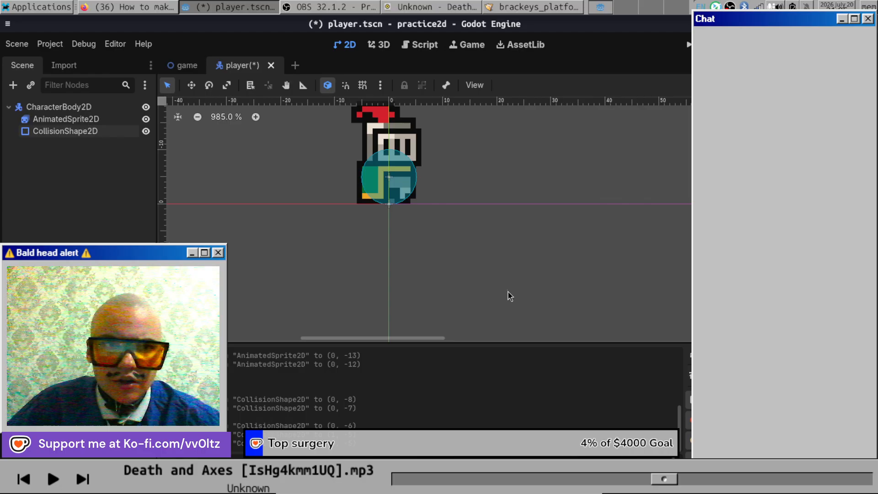
Switch to Firefox, watch the tutorial rename the top node and save the scene, pause it, and close the blog tab.
{"action": "left_click", "coordinate": [147, 7]}
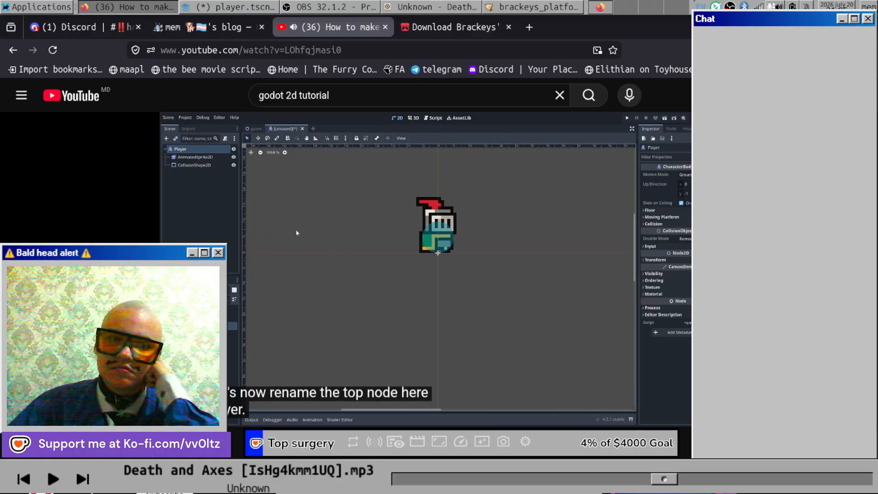
{"action": "left_click", "coordinate": [228, 292]}
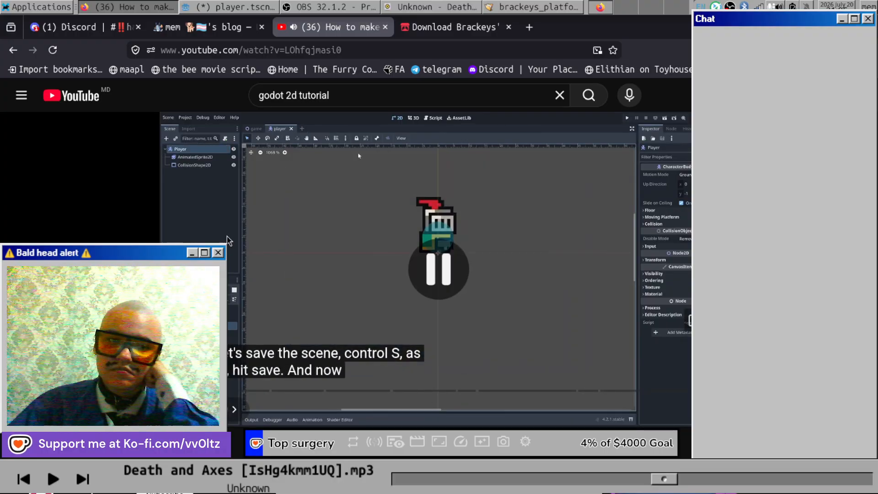
{"action": "left_click", "coordinate": [163, 27]}
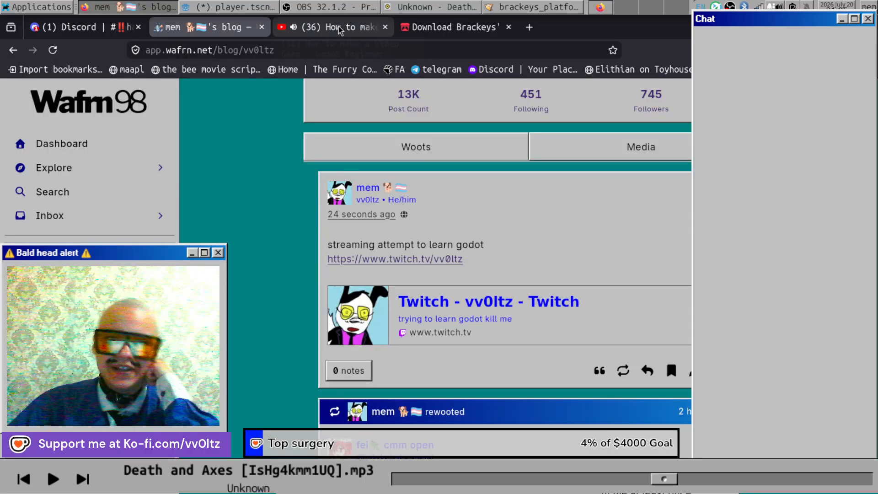
{"action": "left_click", "coordinate": [262, 27]}
Switch to Godot, rename the root CharacterBody2D node to Player and save the scene.
{"action": "left_click", "coordinate": [195, 4]}
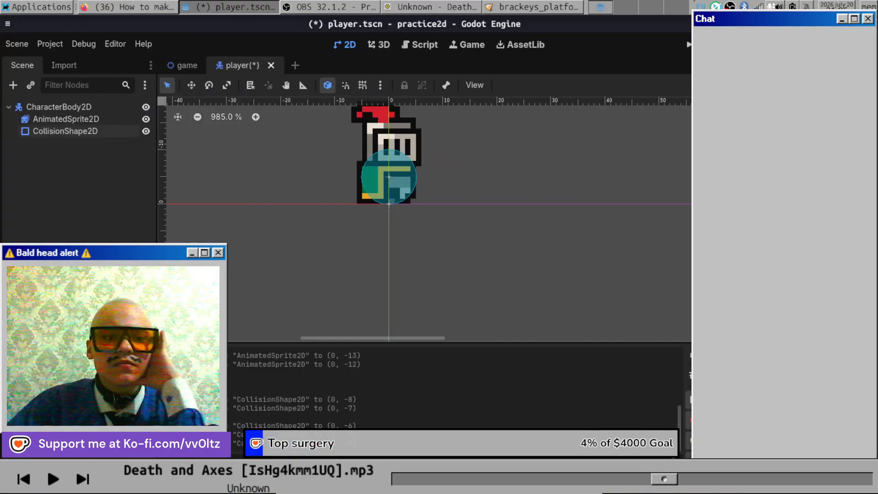
{"action": "left_click", "coordinate": [43, 109]}
{"action": "double_click", "coordinate": [43, 109]}
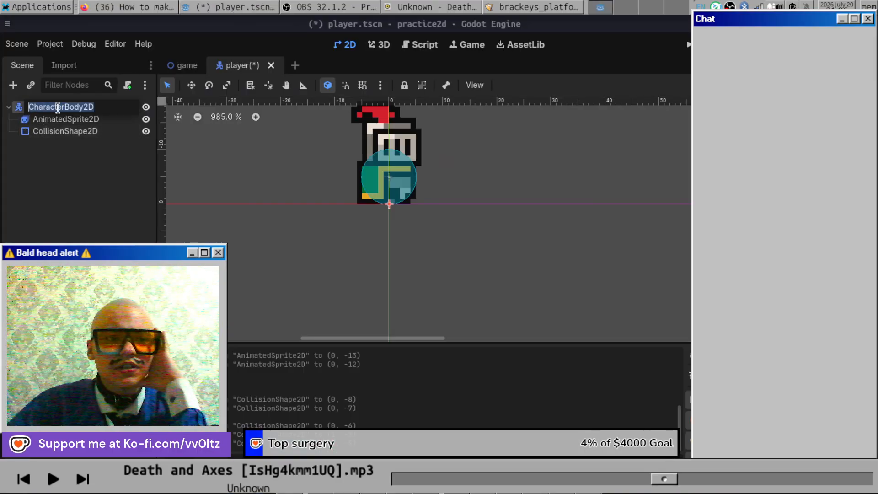
{"action": "type", "text": "Pl"}
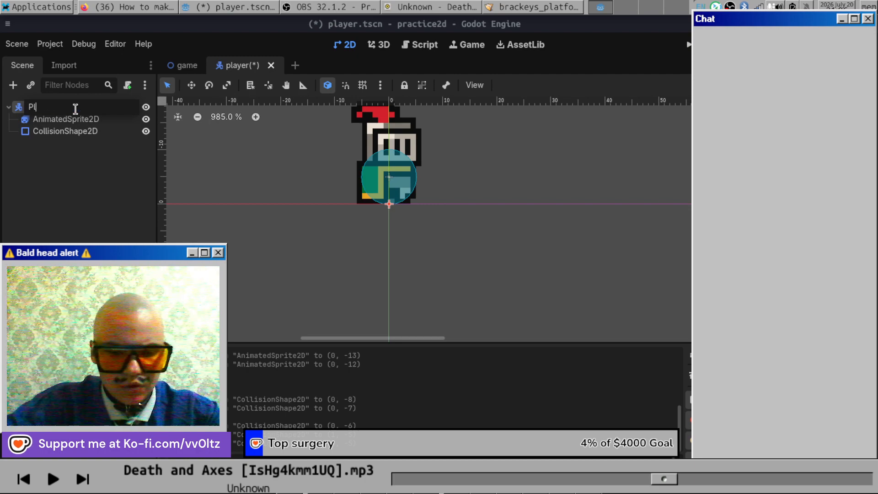
{"action": "type", "text": "ayer"}
{"action": "key", "text": "Return"}
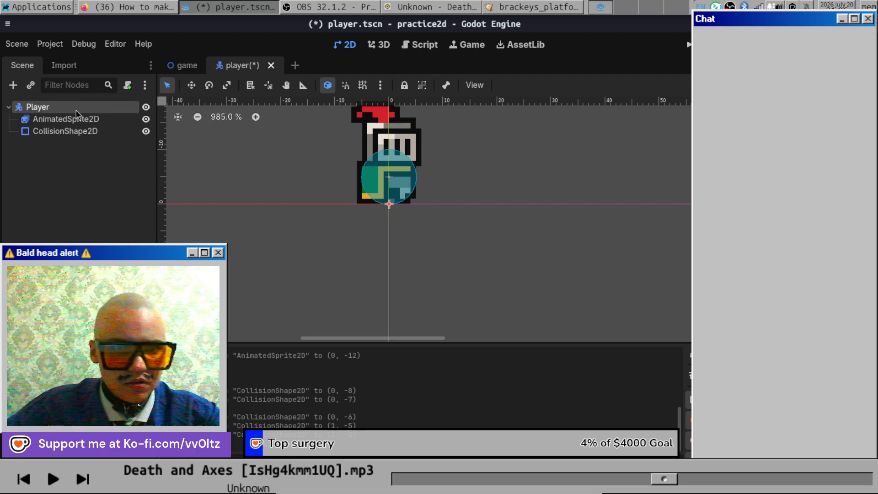
{"action": "key", "text": "ctrl+s"}
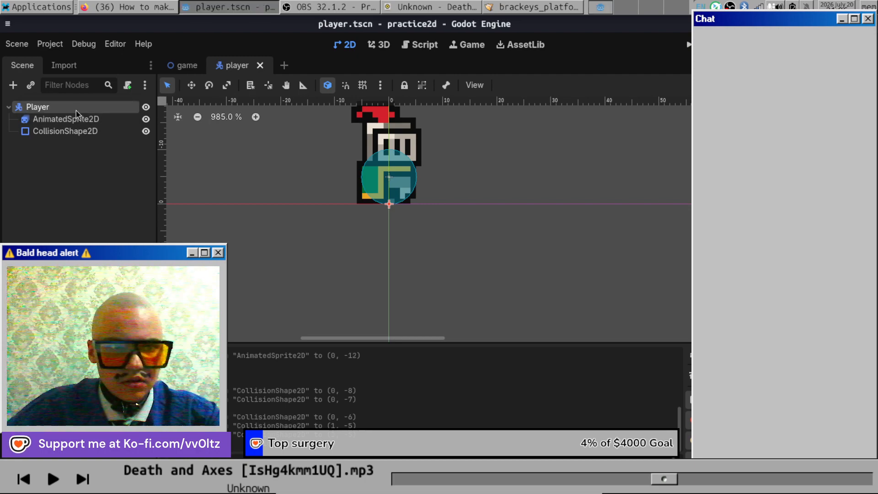
Switch to Firefox and watch how the tutorial brings the player into the game scene, and pause.
{"action": "left_click", "coordinate": [131, 6]}
{"action": "left_click", "coordinate": [412, 288]}
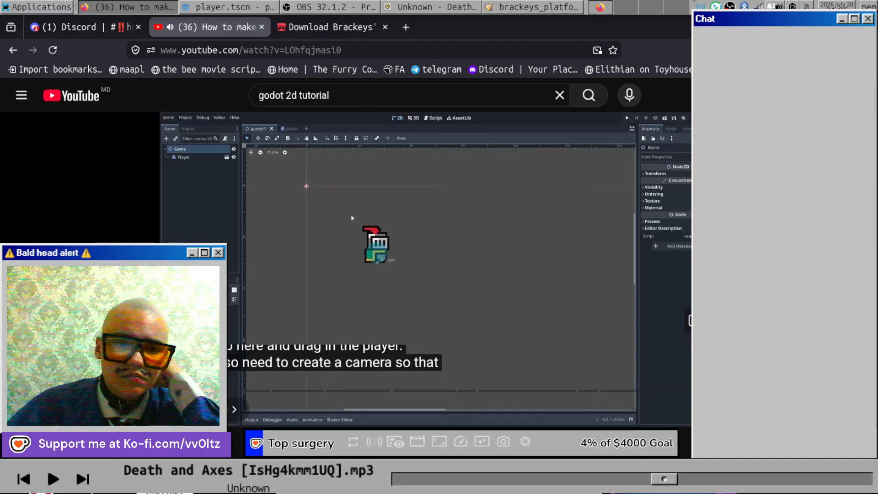
{"action": "left_click", "coordinate": [406, 212]}
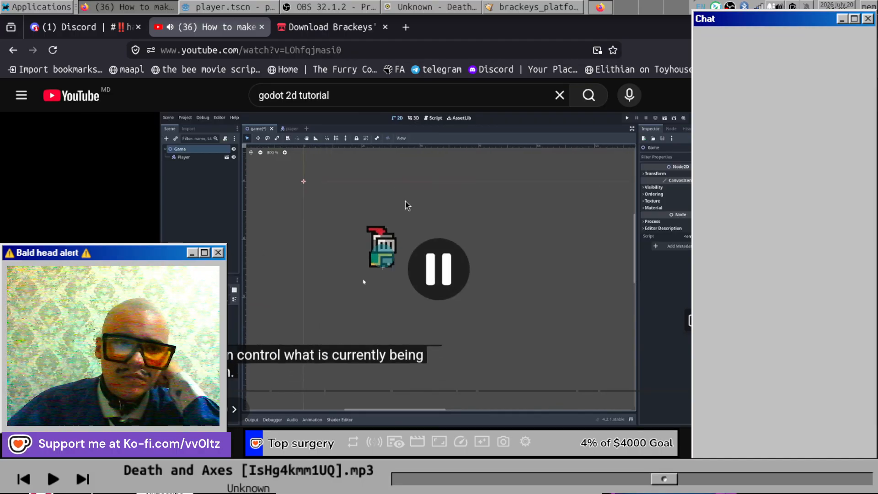
Switch to Godot, open the game scene and place an instance of the player scene at the origin.
{"action": "left_click", "coordinate": [206, 5]}
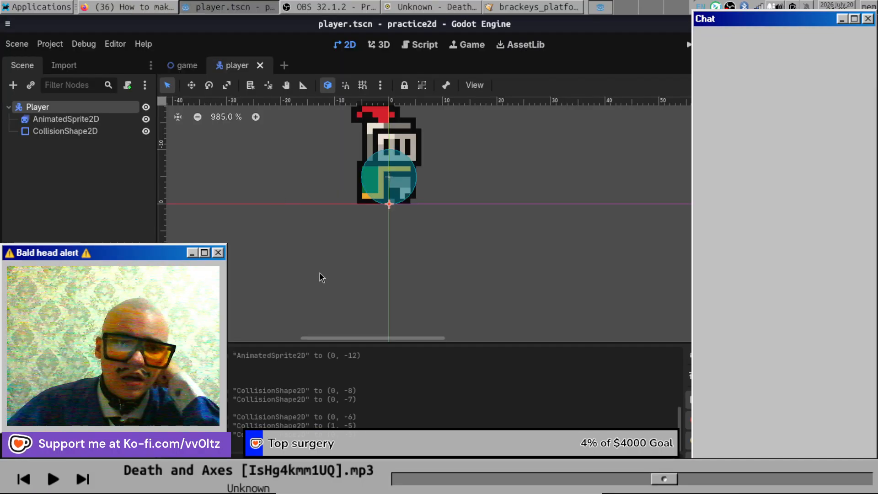
{"action": "left_click", "coordinate": [188, 65]}
{"action": "scroll", "coordinate": [210, 183], "scroll_direction": "up", "scroll_amount": 4}
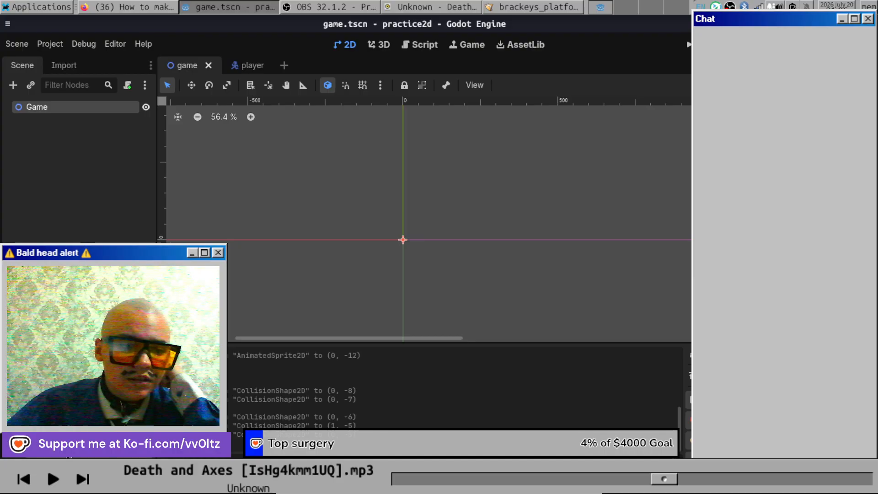
{"action": "left_click_drag", "start_coordinate": [46, 347], "coordinate": [403, 240]}
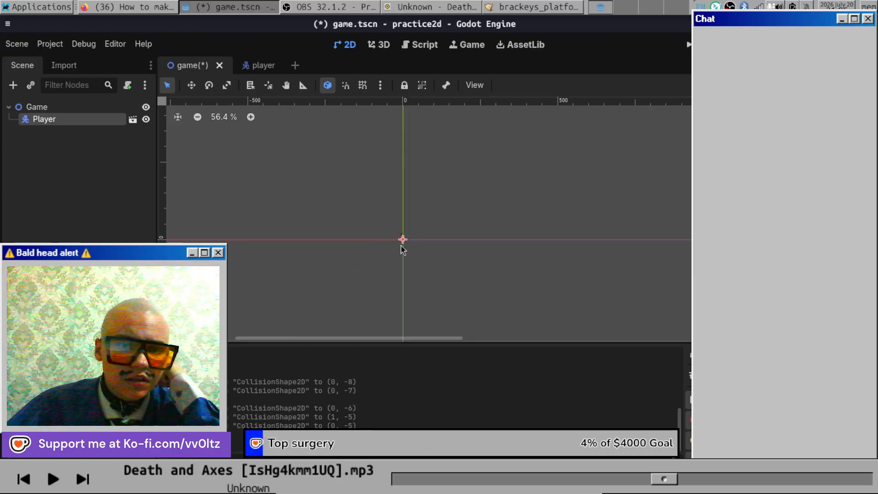
Move the Player instance so that its base sits exactly on the game scene's origin.
{"action": "scroll", "coordinate": [402, 247], "scroll_direction": "up", "scroll_amount": 10}
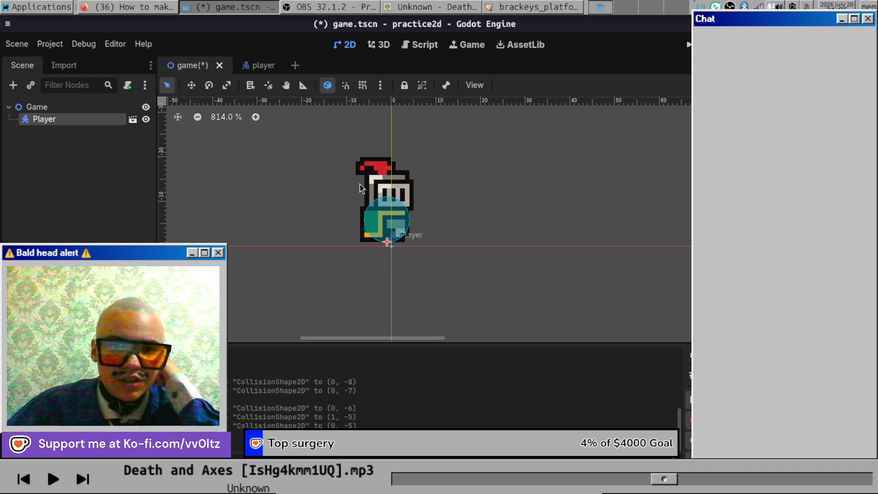
{"action": "left_click_drag", "start_coordinate": [360, 187], "coordinate": [380, 183]}
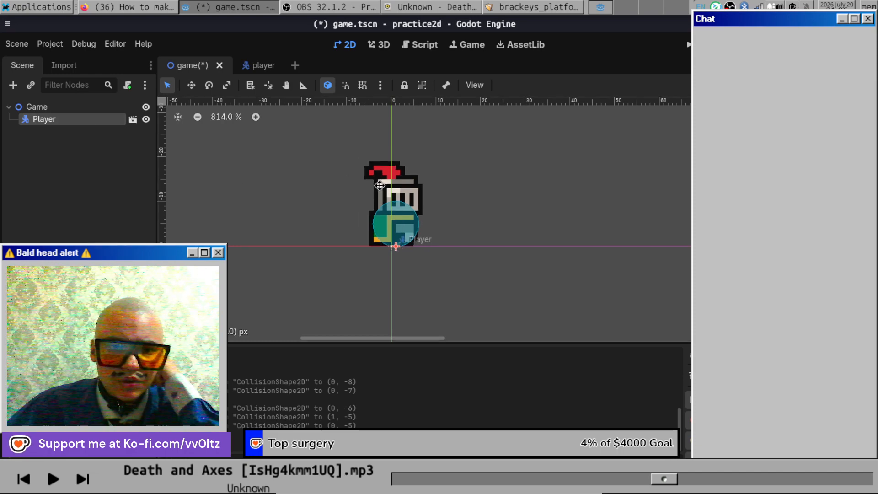
{"action": "key", "text": "Left"}
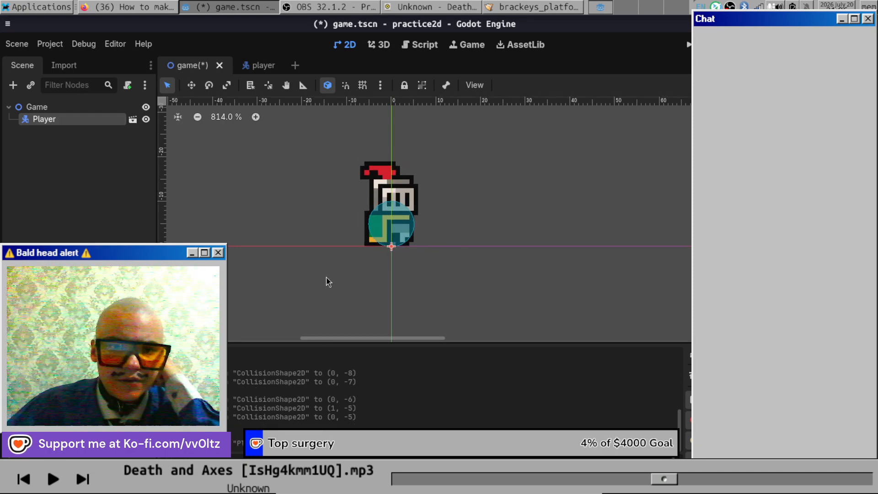
{"action": "scroll", "coordinate": [327, 280], "scroll_direction": "down", "scroll_amount": 3}
Switch to Firefox, watch the tutorial begin adding a new node to the game scene, and pause it.
{"action": "left_click", "coordinate": [100, 6]}
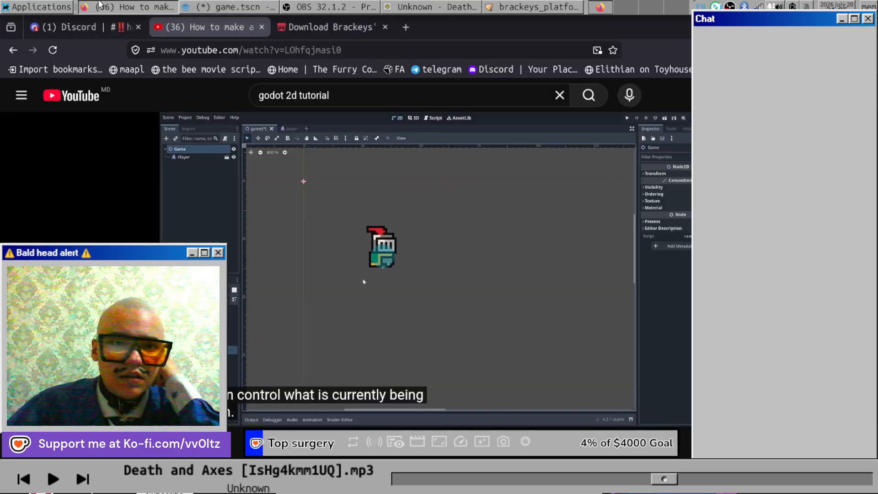
{"action": "left_click", "coordinate": [370, 292]}
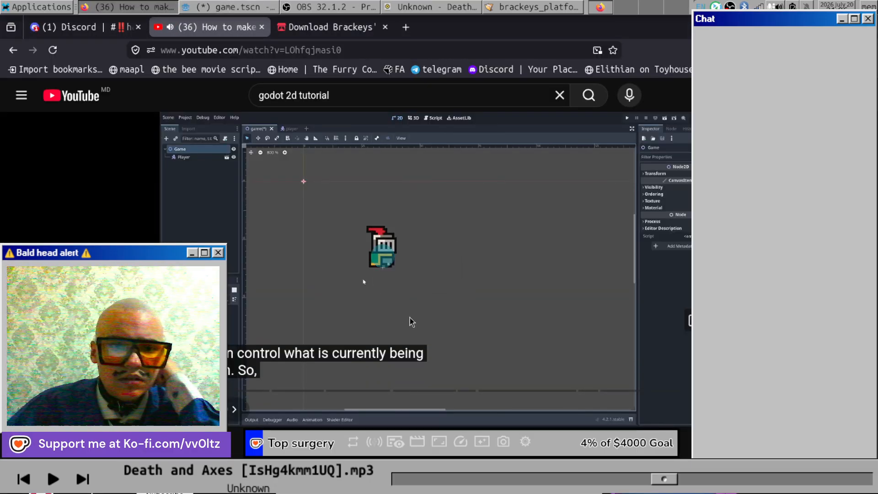
{"action": "left_click", "coordinate": [365, 282]}
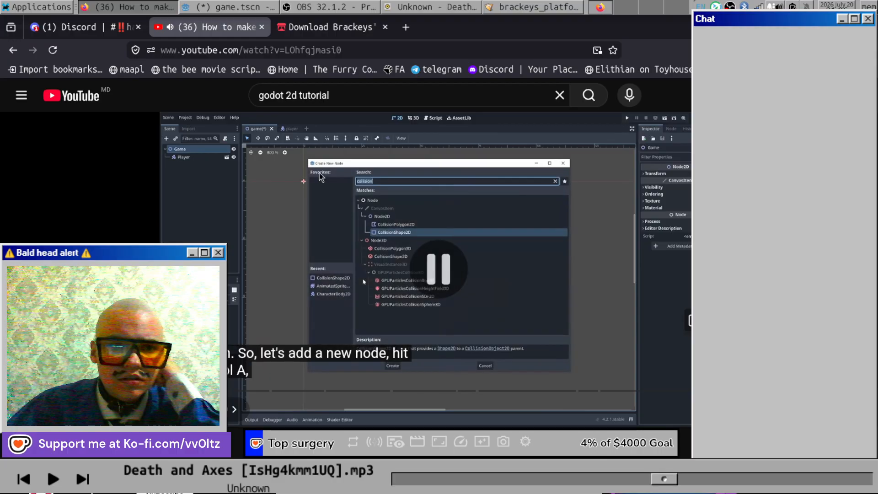
{"action": "left_click", "coordinate": [227, 6]}
{"action": "scroll", "coordinate": [388, 202], "scroll_direction": "down", "scroll_amount": 10}
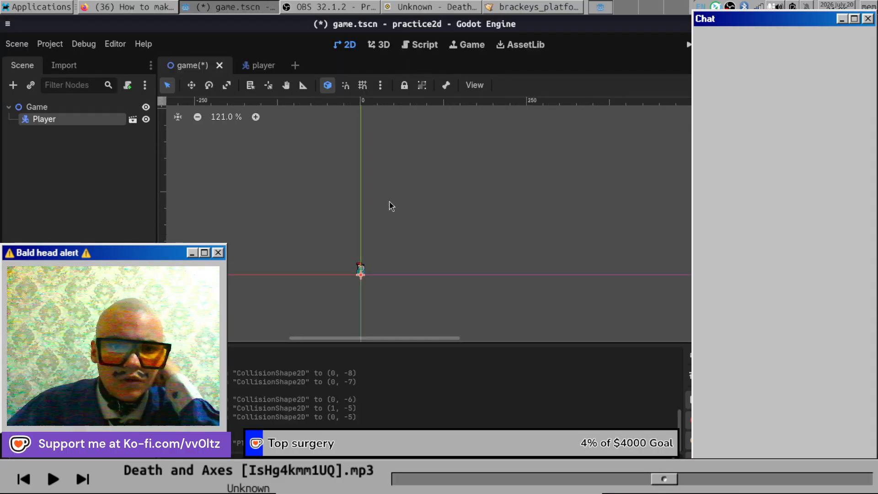
{"action": "scroll", "coordinate": [389, 202], "scroll_direction": "down", "scroll_amount": 5}
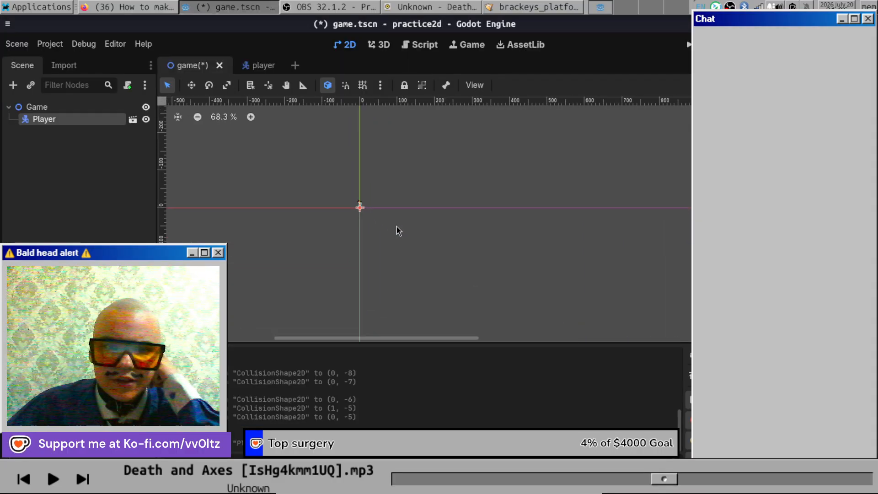
{"action": "scroll", "coordinate": [369, 212], "scroll_direction": "up", "scroll_amount": 5}
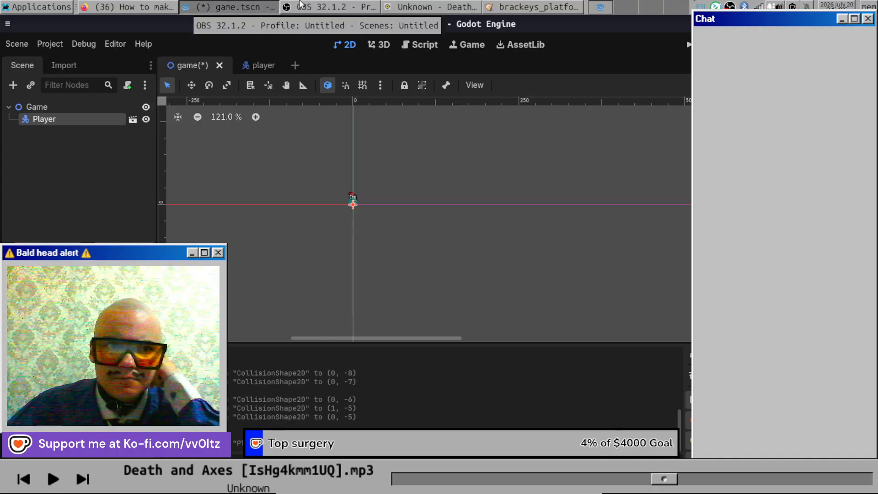
Switch to Firefox, watch how the tutorial adds a Camera2D and sets its zoom, and pause it.
{"action": "left_click", "coordinate": [128, 6]}
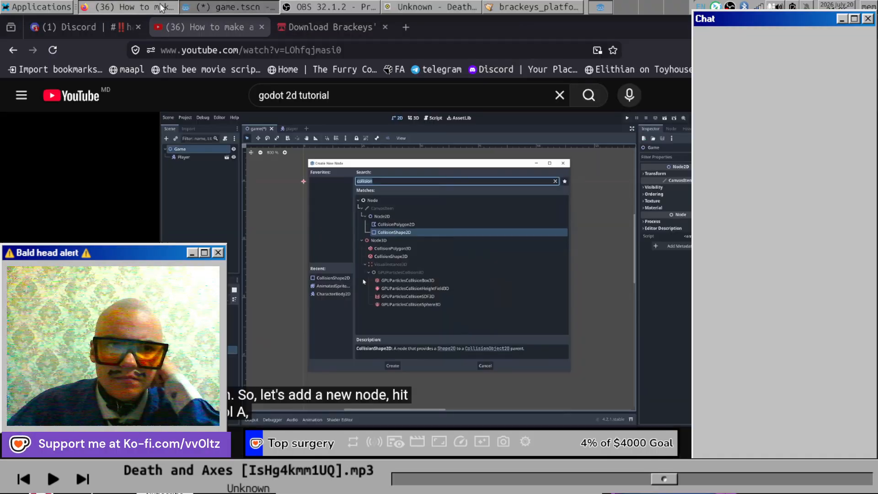
{"action": "left_click", "coordinate": [416, 314]}
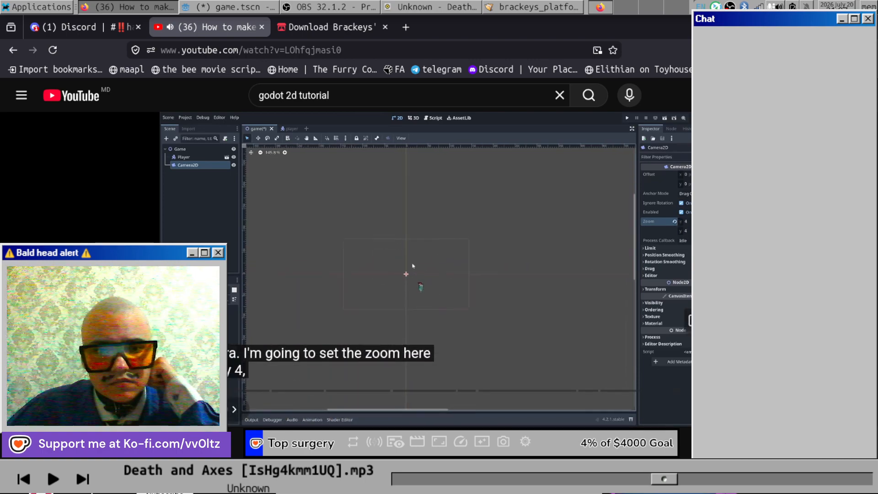
{"action": "key", "text": "k"}
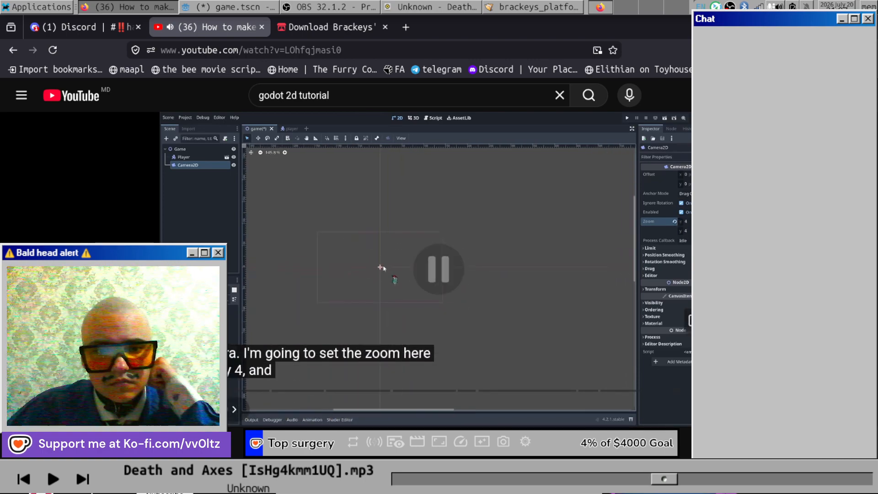
Switch to Godot and add a Camera2D as a child of the Game node.
{"action": "left_click", "coordinate": [202, 9]}
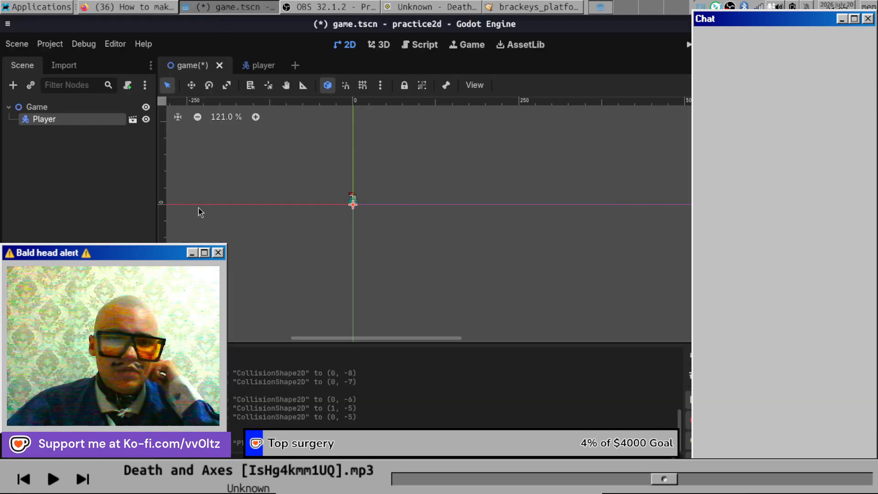
{"action": "left_click", "coordinate": [320, 267]}
{"action": "right_click", "coordinate": [320, 259]}
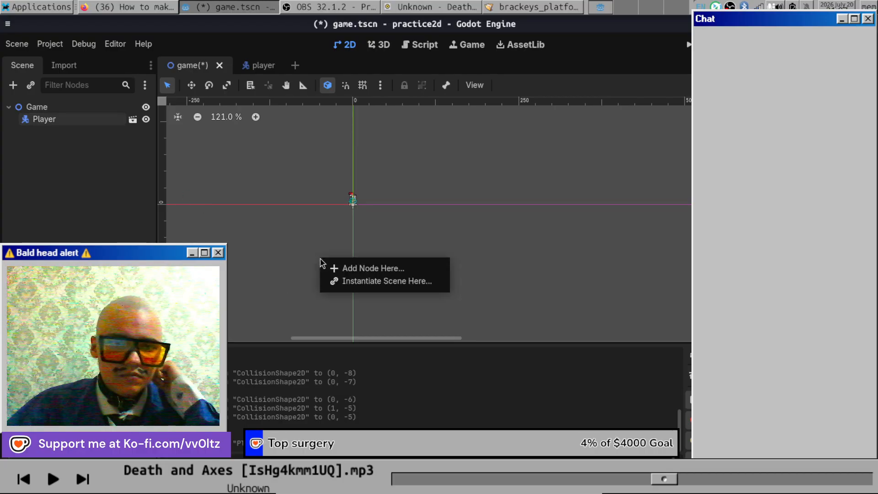
{"action": "key", "text": "Escape"}
{"action": "left_click", "coordinate": [37, 107]}
{"action": "right_click", "coordinate": [51, 111]}
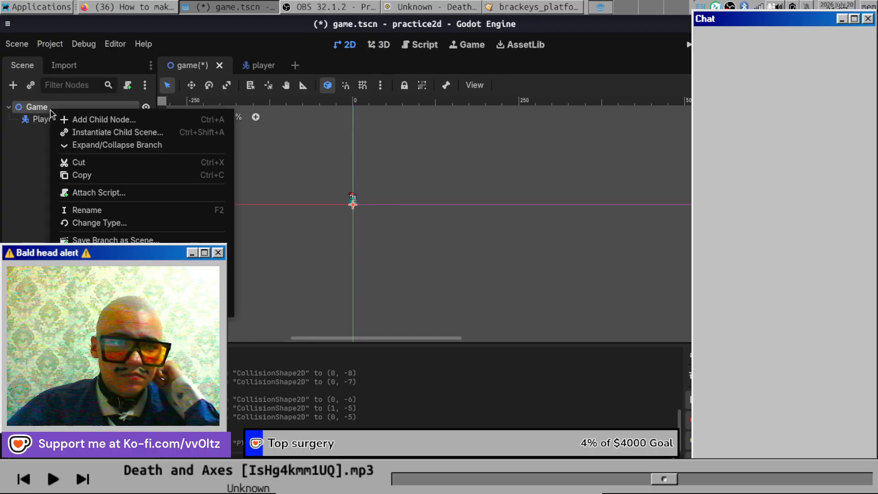
{"action": "left_click", "coordinate": [64, 118]}
{"action": "type", "text": "cam"}
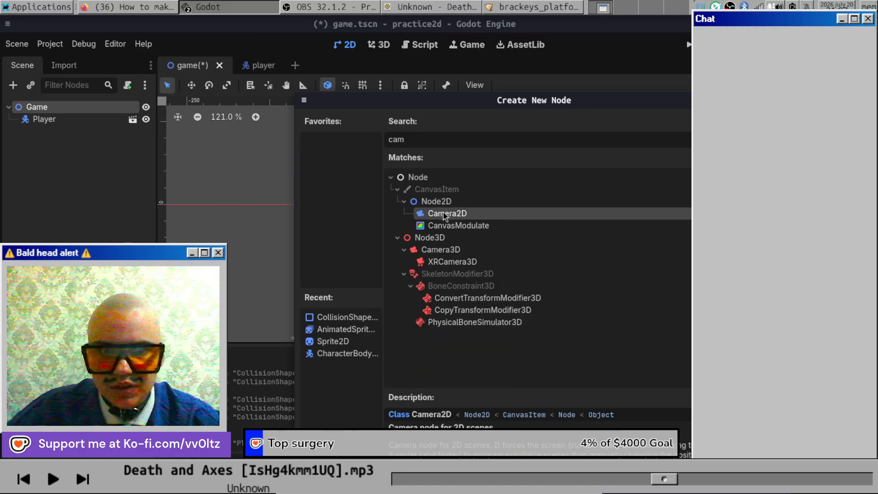
{"action": "double_click", "coordinate": [444, 213]}
{"action": "scroll", "coordinate": [389, 302], "scroll_direction": "down", "scroll_amount": 10}
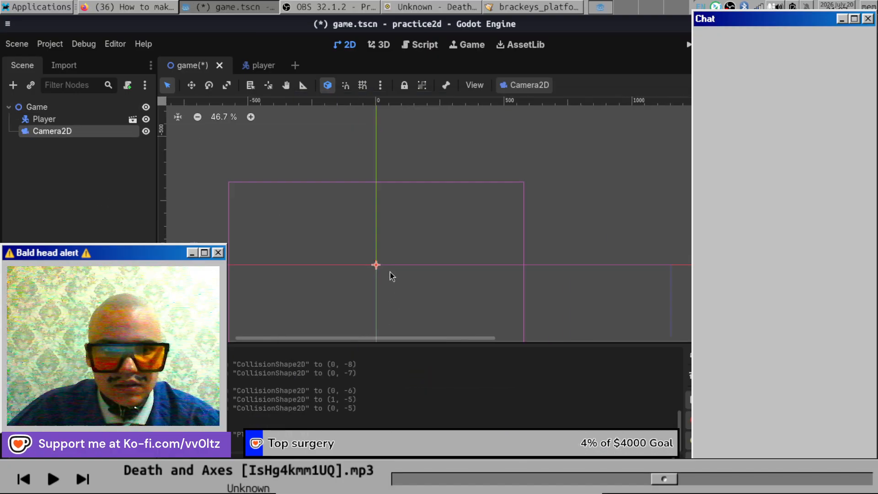
Set the Camera2D's zoom to 4 so that its frame closes in around the player.
{"action": "left_click", "coordinate": [495, 228]}
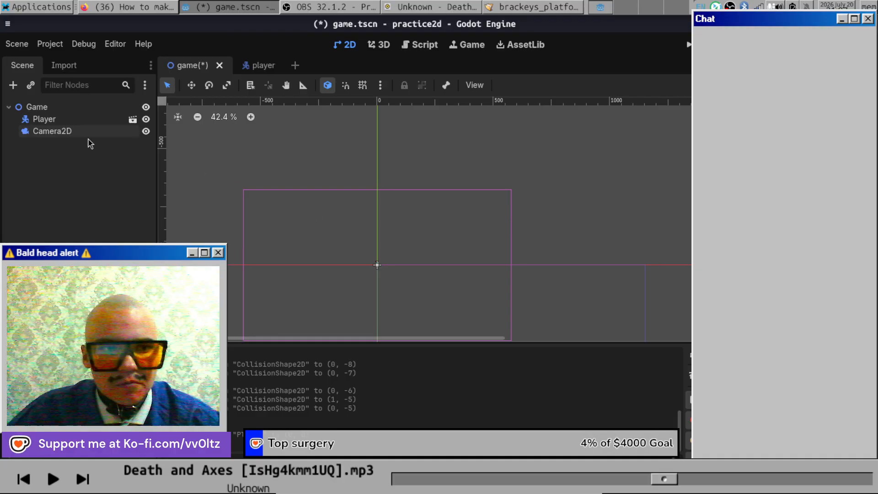
{"action": "left_click", "coordinate": [103, 133]}
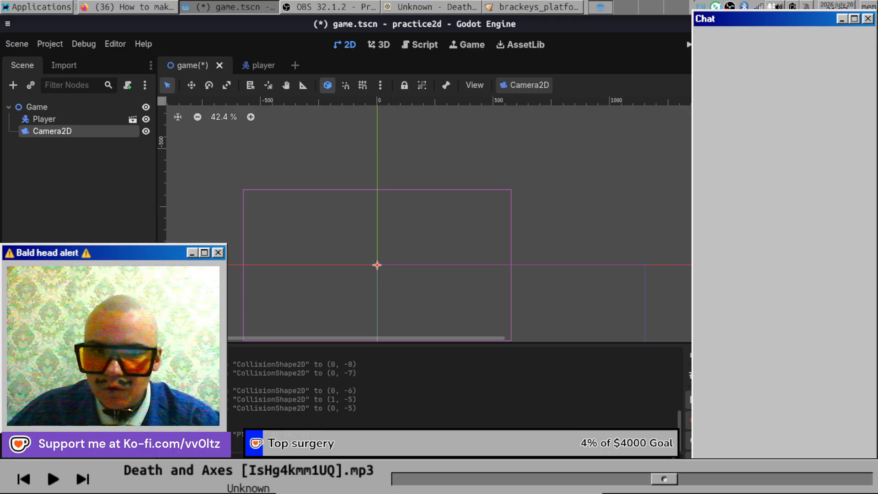
{"action": "left_click", "coordinate": [669, 266]}
{"action": "scroll", "coordinate": [368, 267], "scroll_direction": "up", "scroll_amount": 5}
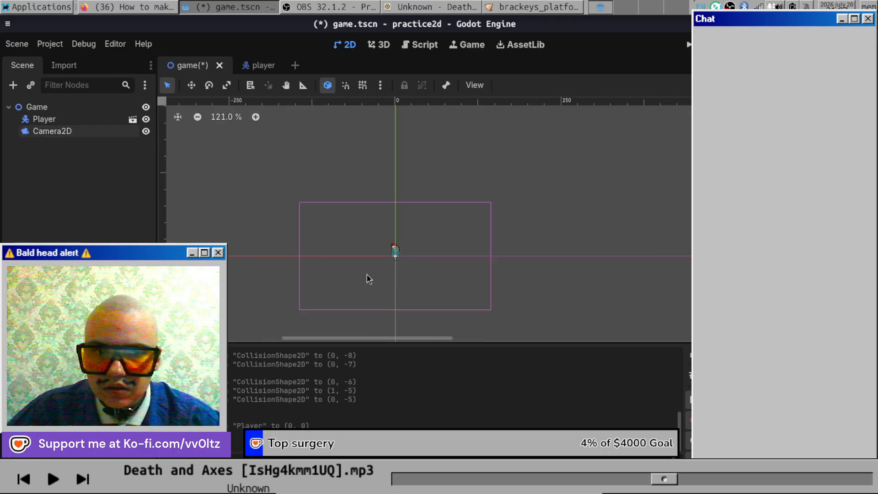
Switch to Firefox, watch the tutorial position the camera and run the game, and pause it.
{"action": "left_click", "coordinate": [143, 9]}
{"action": "left_click", "coordinate": [440, 278]}
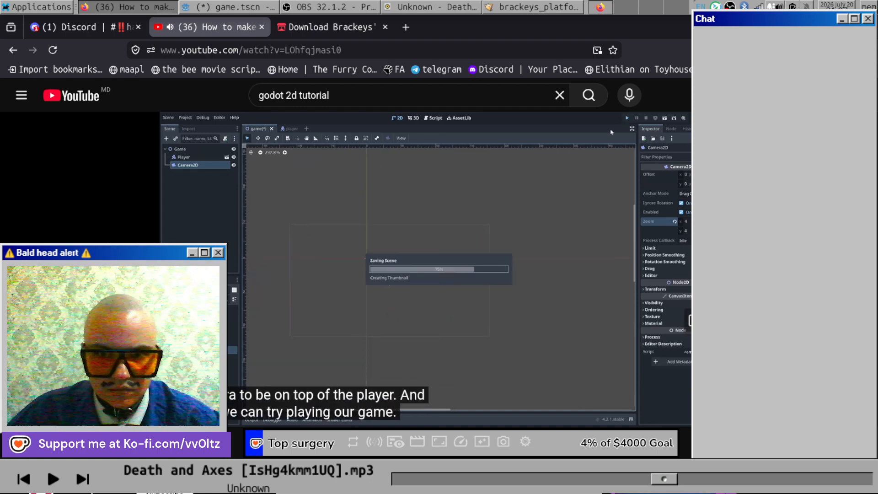
{"action": "left_click", "coordinate": [551, 280]}
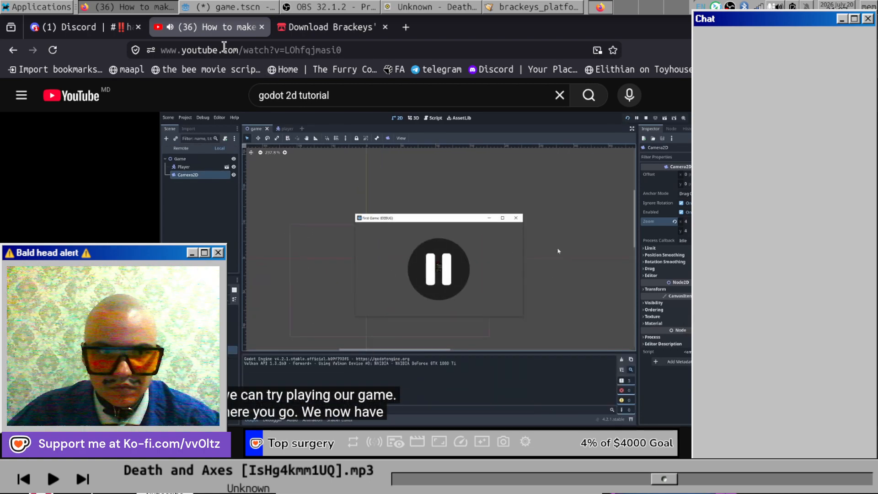
Switch to Godot, run the project to check the player in the camera view, and close the game window.
{"action": "left_click", "coordinate": [230, 10]}
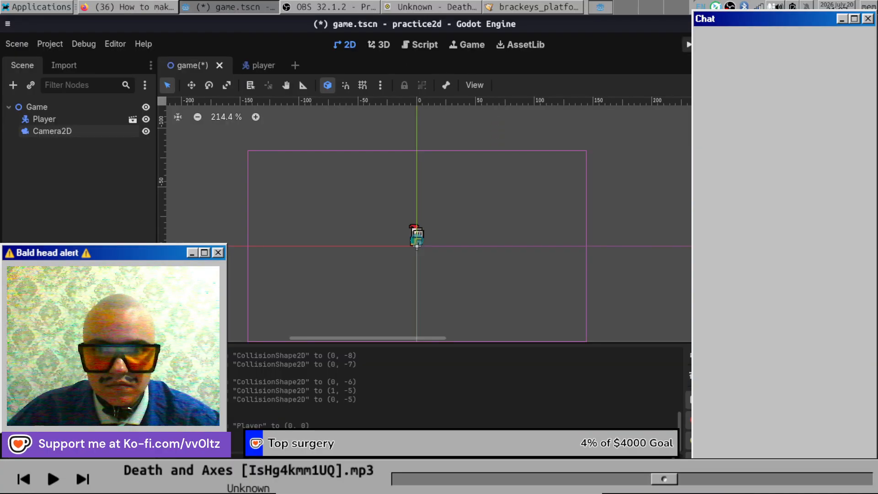
{"action": "key", "text": "F5"}
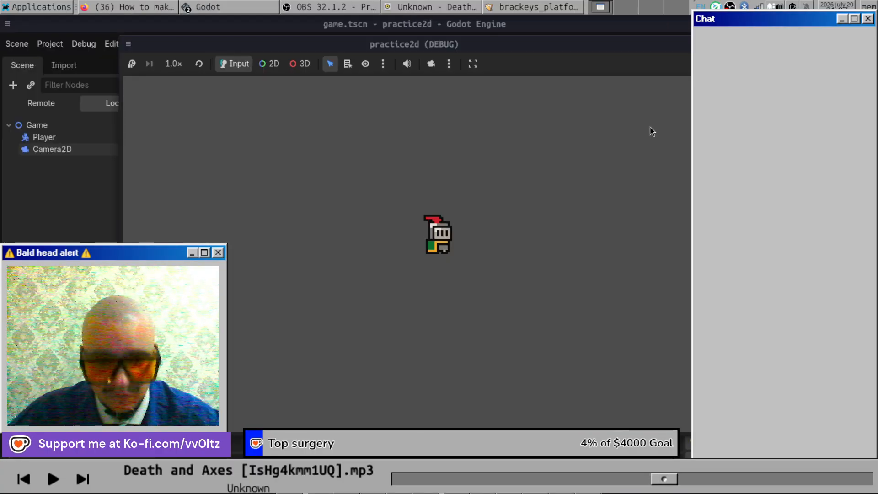
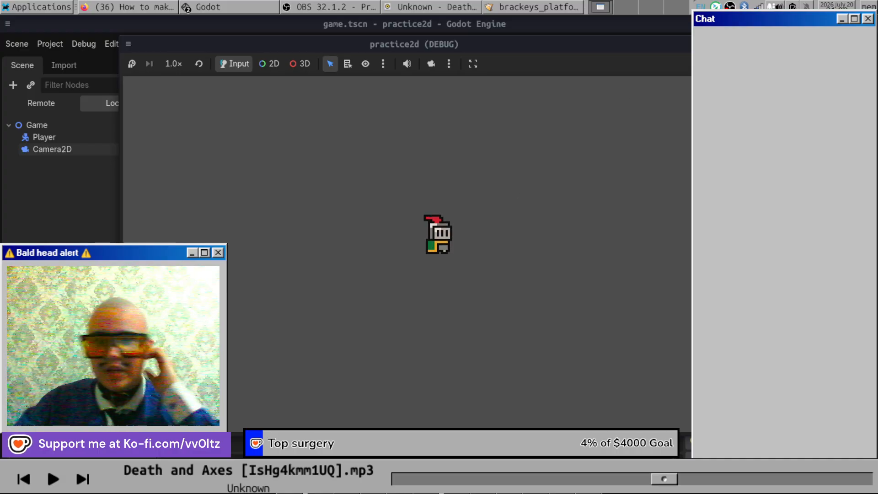
{"action": "left_click", "coordinate": [749, 44]}
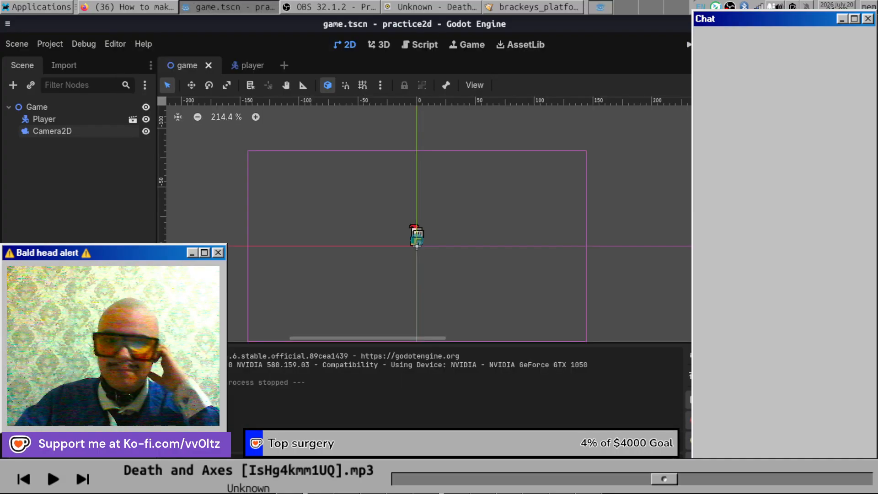
Switch to Firefox, watch how the tutorial attaches a movement script to the Player, and pause it.
{"action": "left_click", "coordinate": [92, 4]}
{"action": "left_click", "coordinate": [319, 202]}
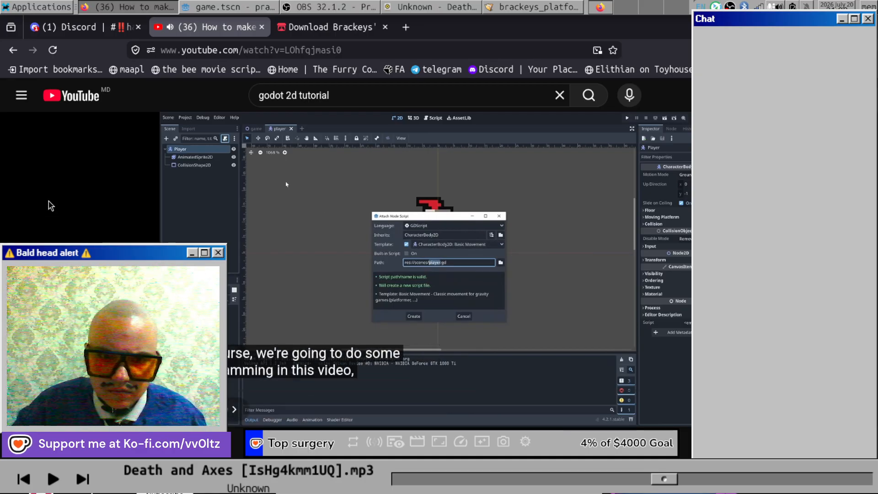
{"action": "key", "text": "space"}
{"action": "key", "text": "space"}
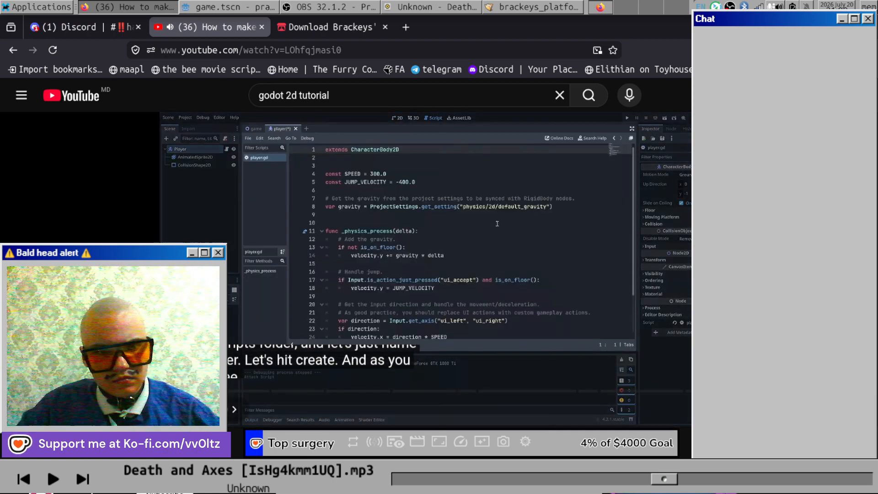
{"action": "key", "text": "space"}
Switch to Godot and attach a new GDScript to Player with the CharacterBody2D: Basic Movement template, stored as res://scripts/player.gd.
{"action": "left_click", "coordinate": [209, 6]}
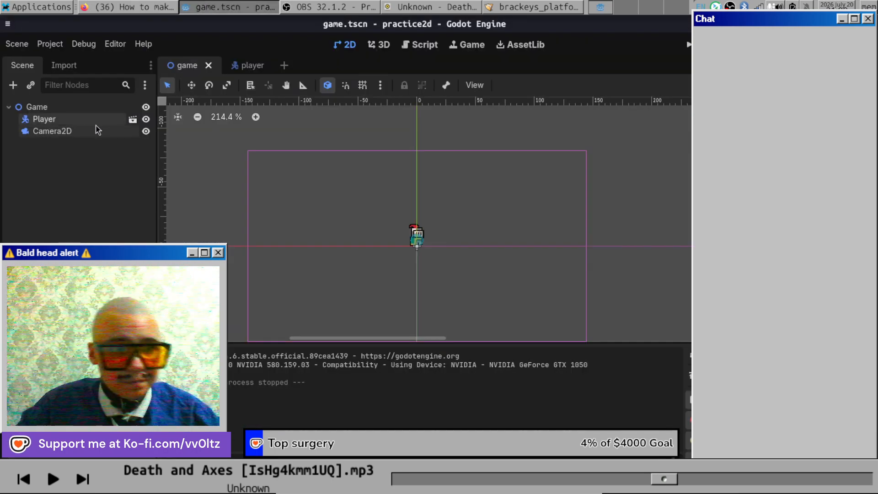
{"action": "left_click", "coordinate": [75, 120]}
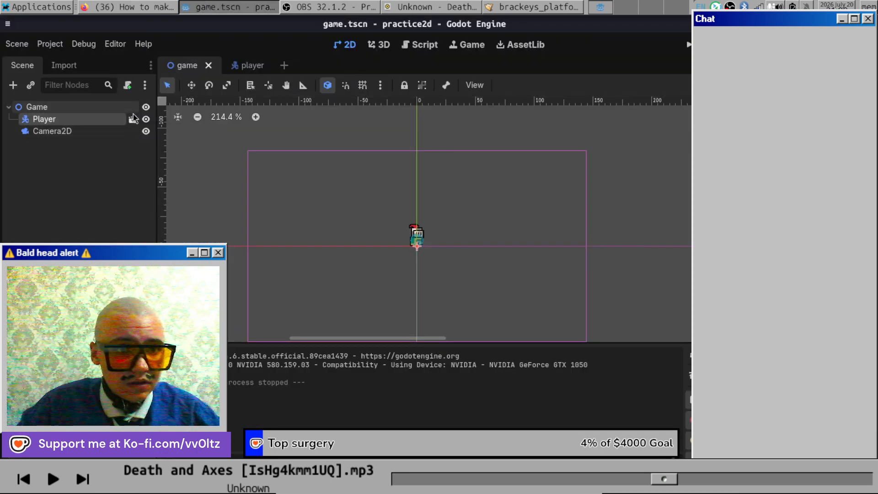
{"action": "left_click", "coordinate": [128, 86]}
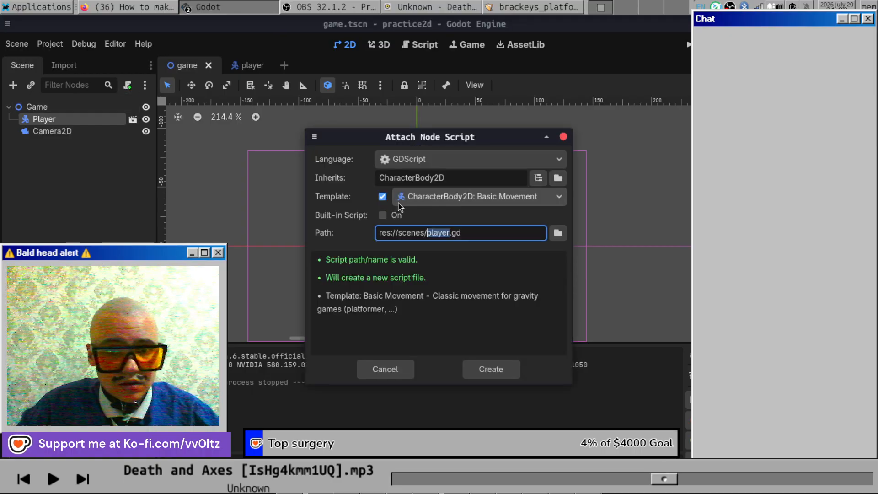
{"action": "left_click", "coordinate": [558, 232]}
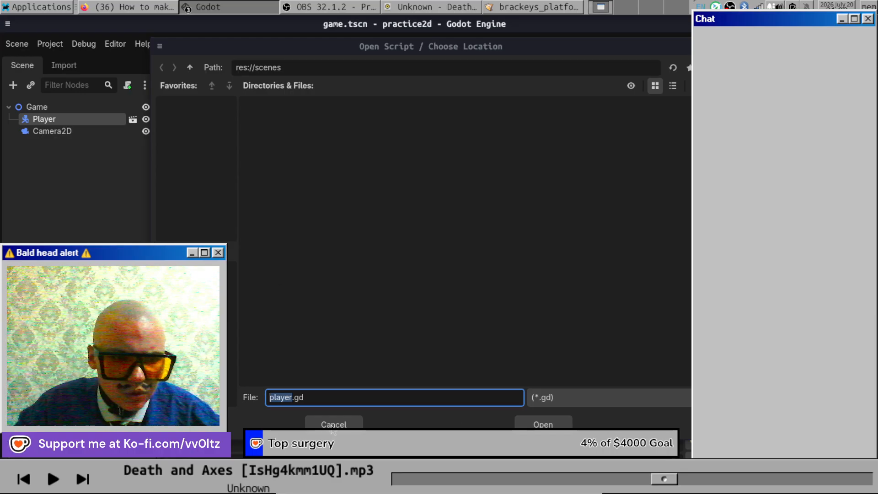
{"action": "left_click", "coordinate": [190, 68]}
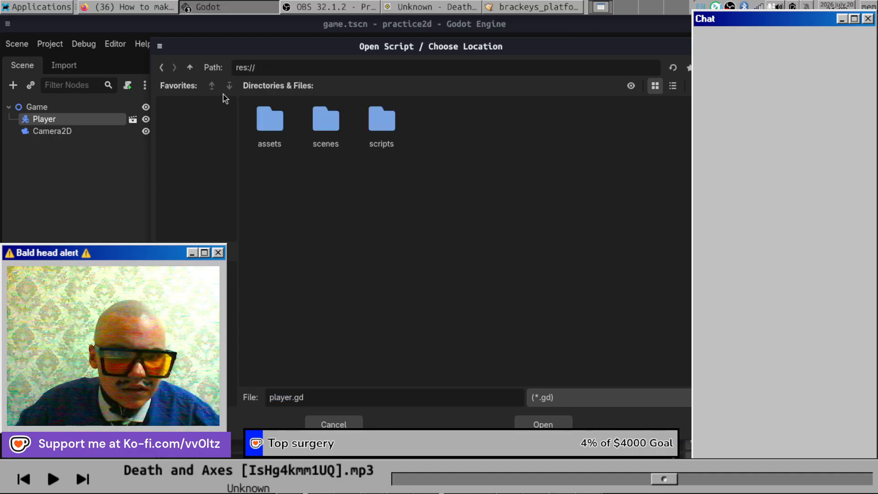
{"action": "double_click", "coordinate": [369, 118]}
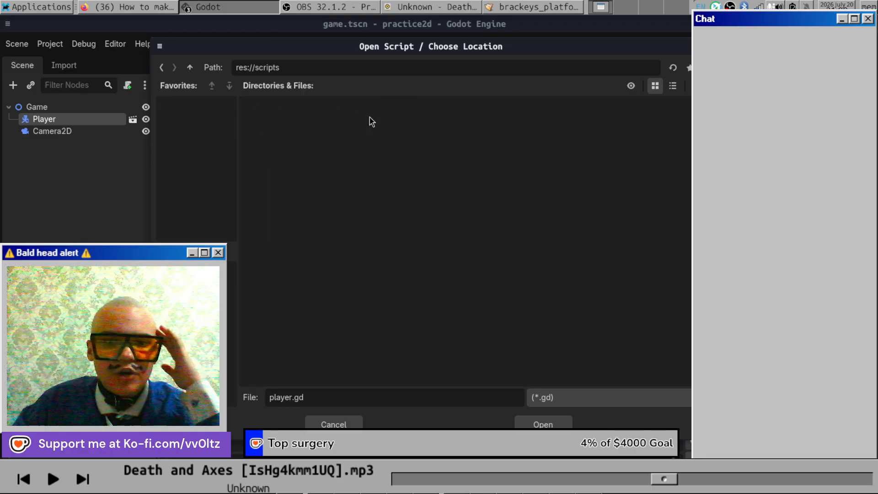
{"action": "left_click", "coordinate": [526, 423]}
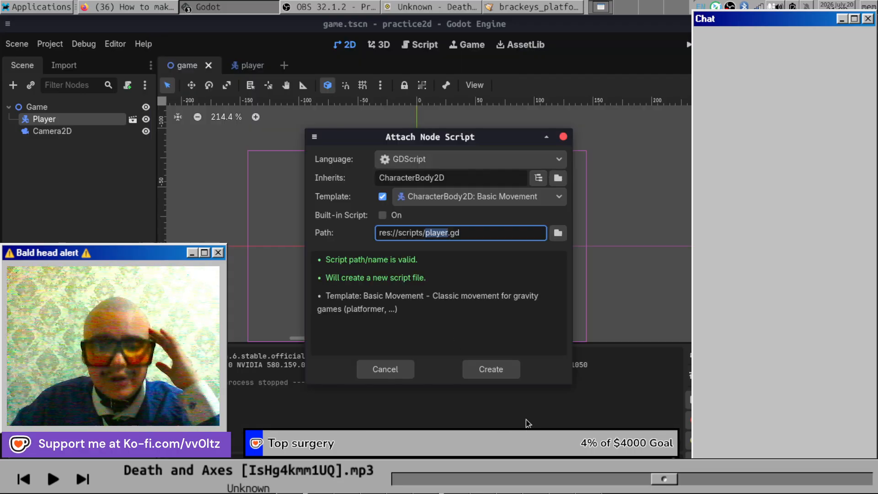
{"action": "left_click", "coordinate": [493, 370]}
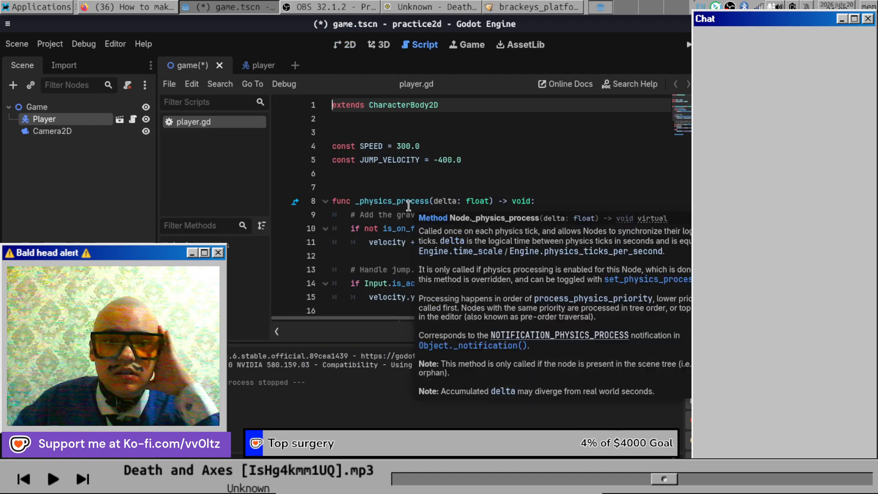
Read through the gravity, jump and movement code in player.gd.
{"action": "scroll", "coordinate": [462, 215], "scroll_direction": "down", "scroll_amount": 3}
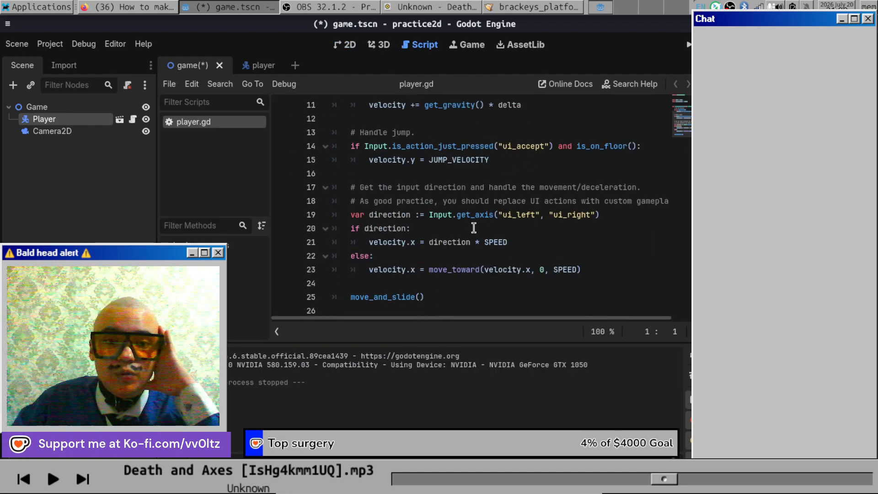
{"action": "scroll", "coordinate": [463, 229], "scroll_direction": "up", "scroll_amount": 3}
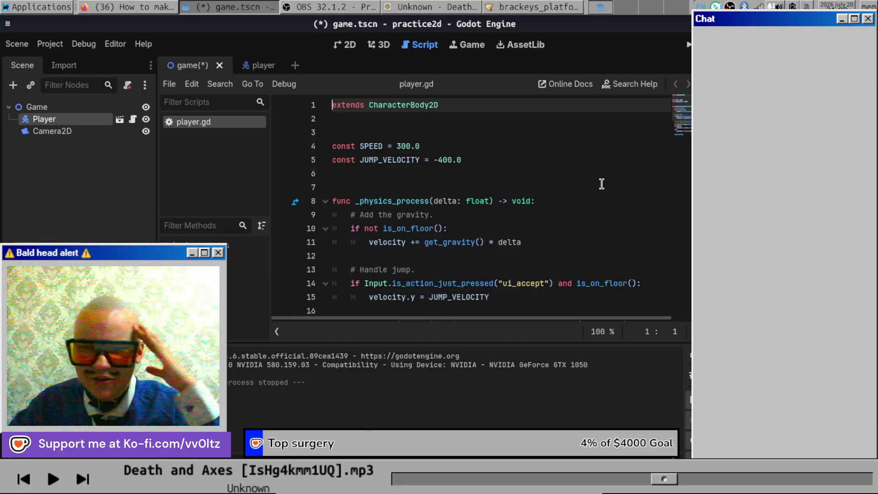
{"action": "scroll", "coordinate": [578, 193], "scroll_direction": "down", "scroll_amount": 3}
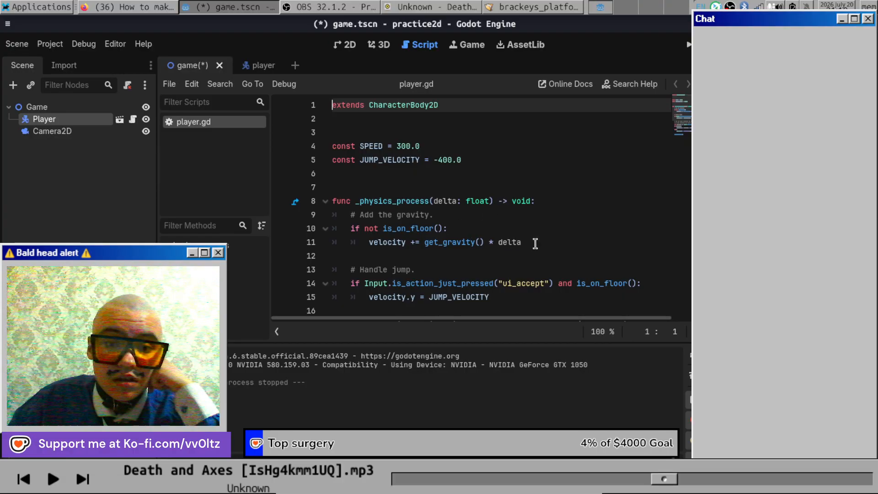
Read through the player.gd movement script, from the speed constants to the move_and_slide() call.
{"action": "scroll", "coordinate": [366, 172], "scroll_direction": "down", "scroll_amount": 3}
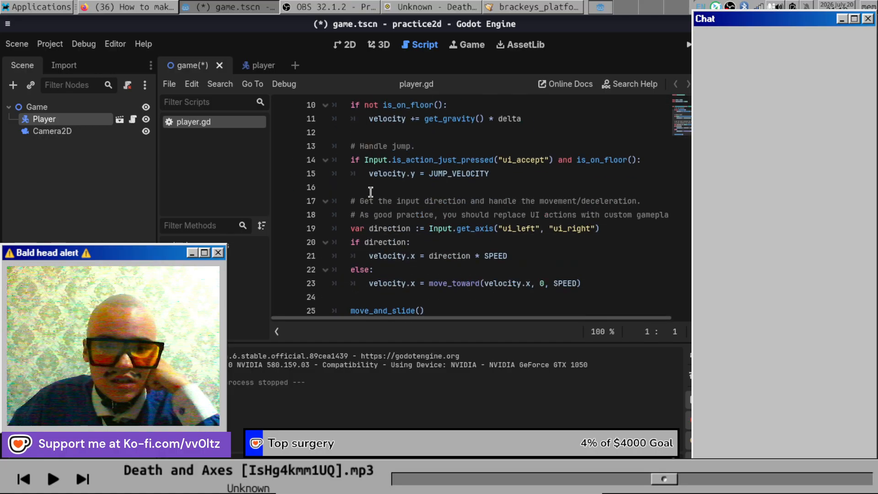
{"action": "scroll", "coordinate": [413, 223], "scroll_direction": "down", "scroll_amount": 1}
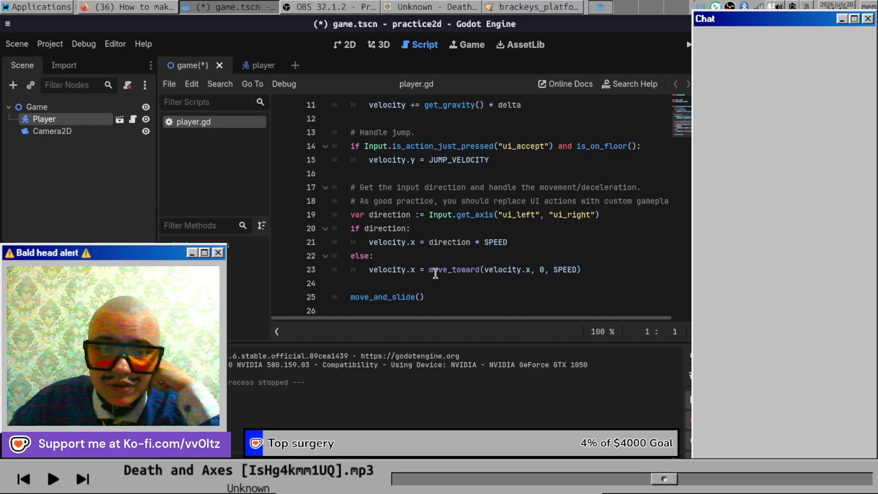
{"action": "scroll", "coordinate": [435, 274], "scroll_direction": "up", "scroll_amount": 4}
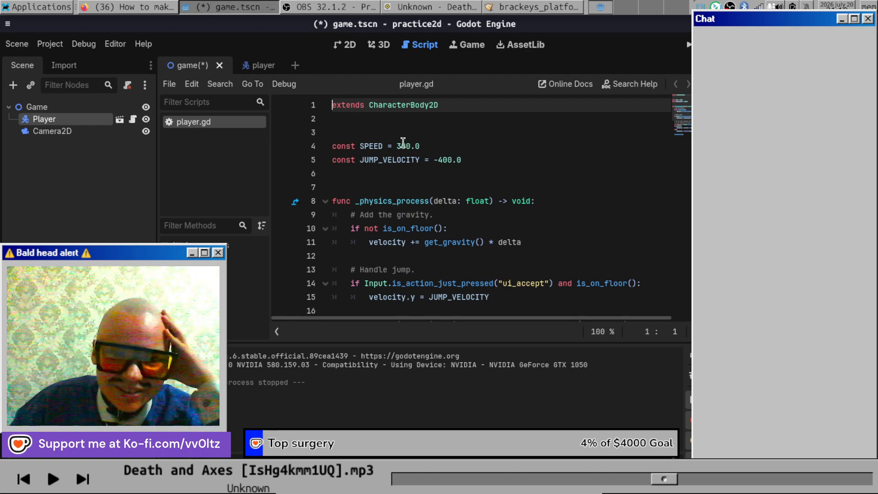
{"action": "scroll", "coordinate": [491, 203], "scroll_direction": "down", "scroll_amount": 1}
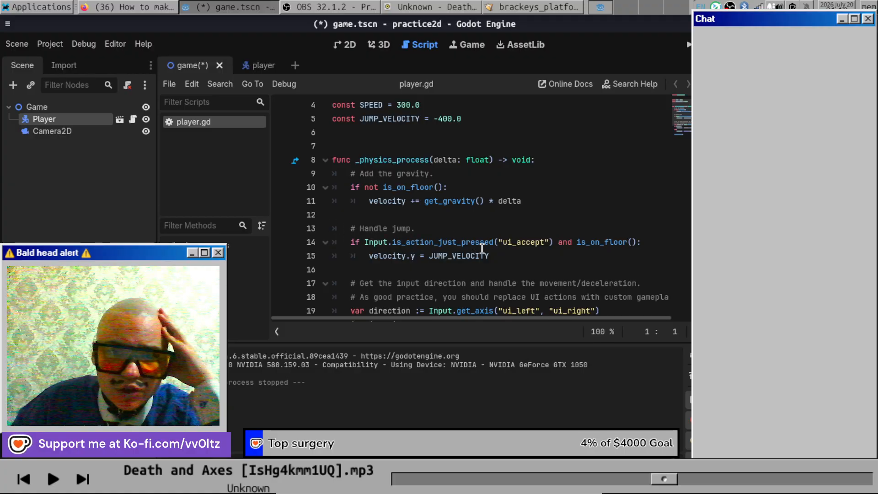
{"action": "scroll", "coordinate": [551, 249], "scroll_direction": "down", "scroll_amount": 1}
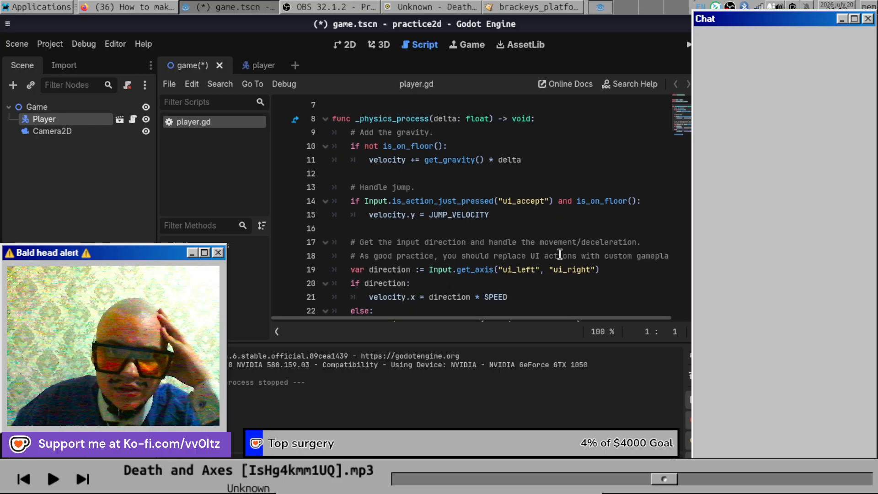
{"action": "scroll", "coordinate": [560, 254], "scroll_direction": "down", "scroll_amount": 1}
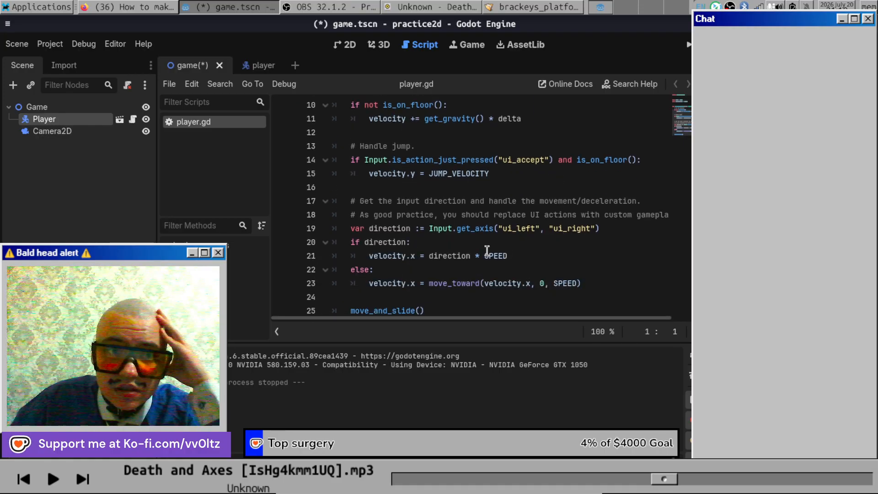
Switch to the YouTube tutorial in the browser and watch up to the test run of the player script.
{"action": "left_click", "coordinate": [138, 10]}
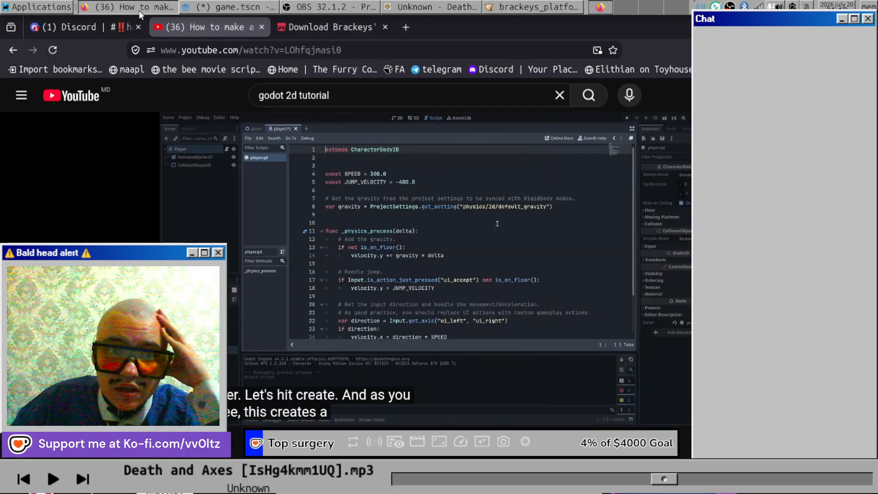
{"action": "left_click", "coordinate": [435, 268]}
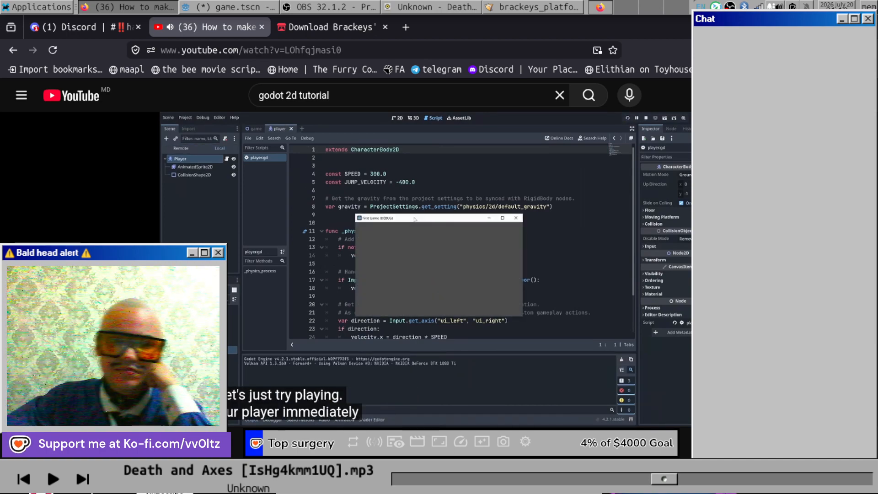
{"action": "left_click", "coordinate": [391, 311]}
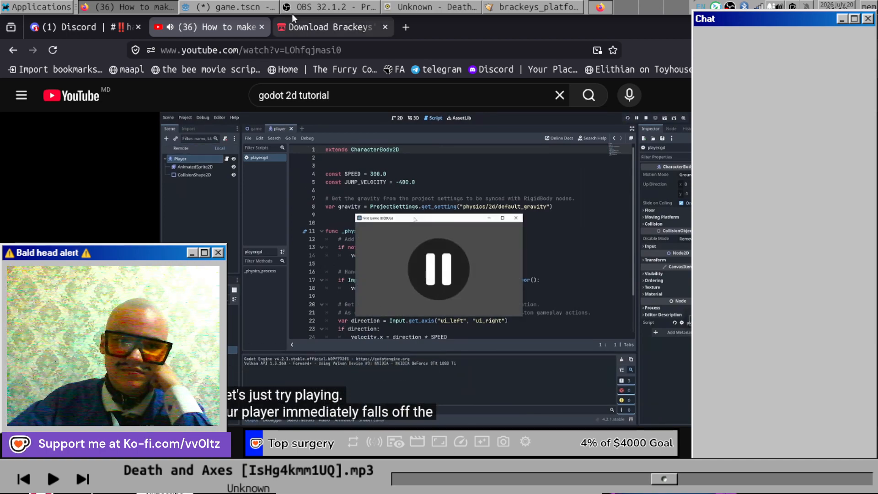
Switch to Godot, run the practice2d project to test the player script, and stop it.
{"action": "left_click", "coordinate": [222, 7]}
{"action": "key", "text": "F5"}
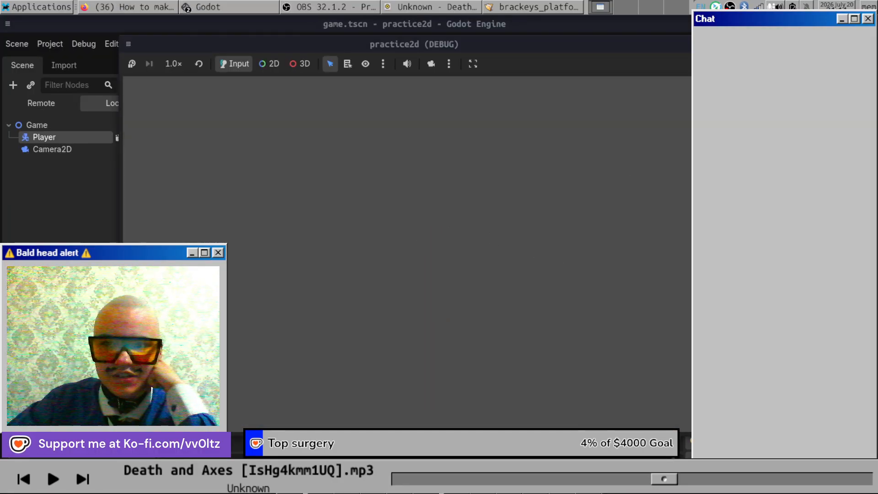
{"action": "key", "text": "F8"}
Switch to the YouTube tutorial and watch the part on creating ground with a StaticBody2D node.
{"action": "left_click", "coordinate": [159, 5]}
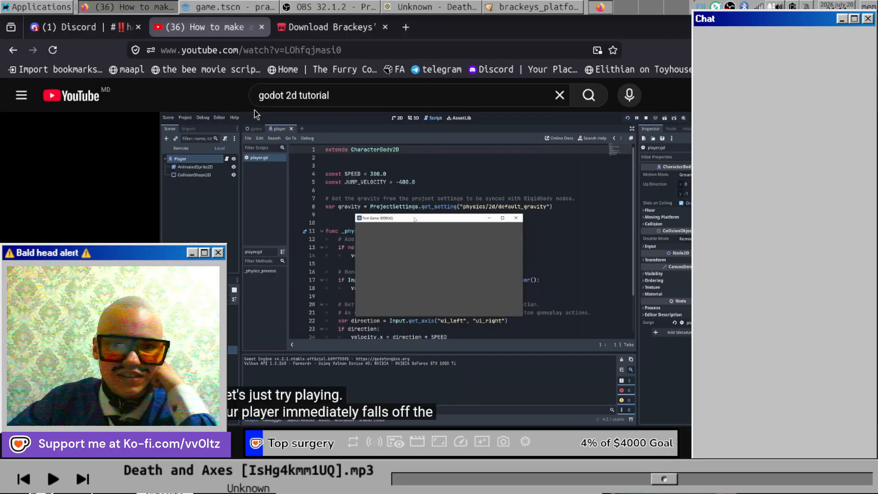
{"action": "left_click", "coordinate": [254, 112]}
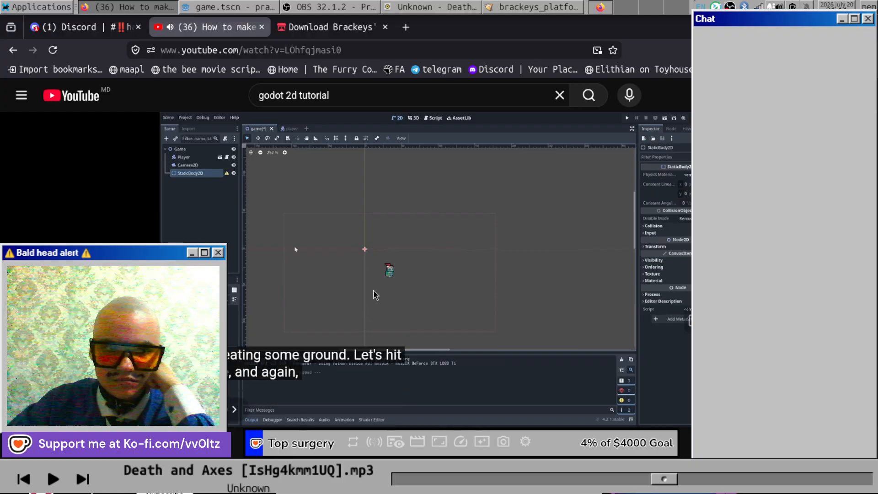
{"action": "left_click", "coordinate": [375, 289]}
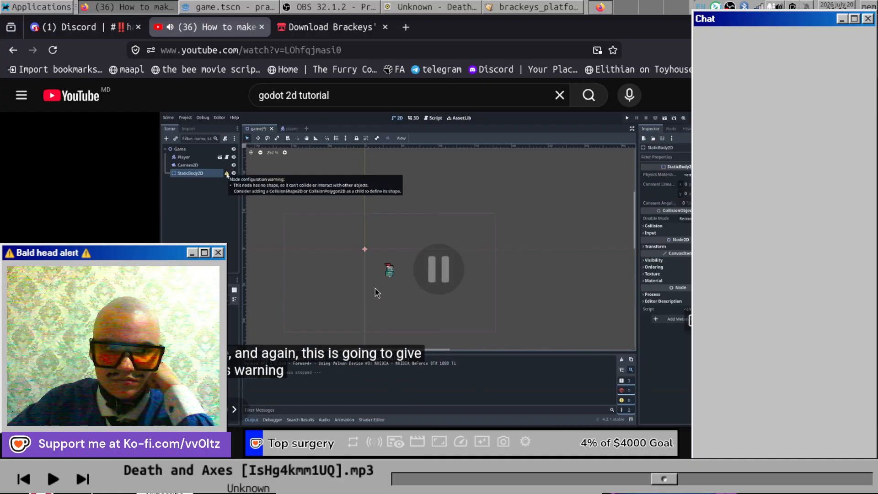
Switch to Godot and add a StaticBody2D node as a child of the Game node.
{"action": "left_click", "coordinate": [229, 7]}
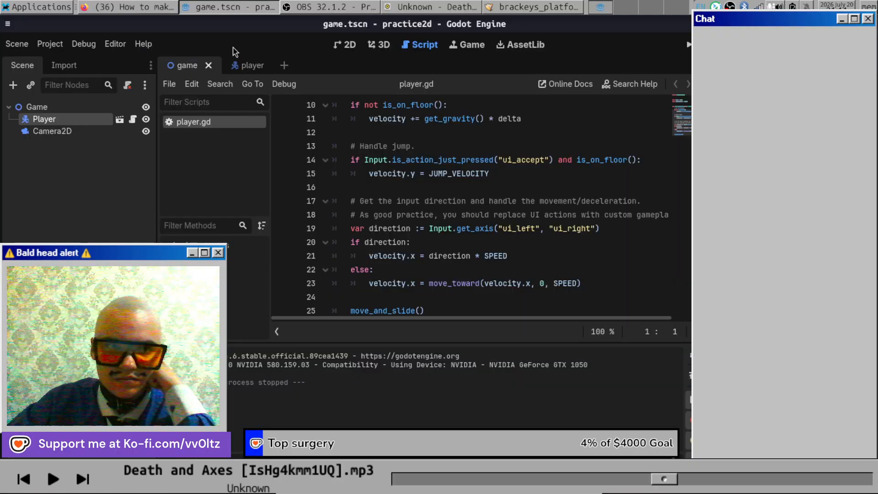
{"action": "left_click", "coordinate": [39, 108]}
{"action": "key", "text": "ctrl+a"}
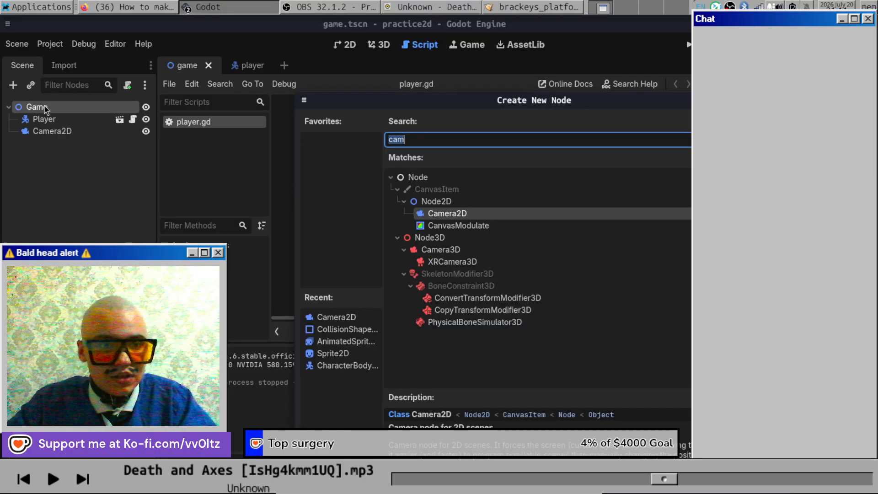
{"action": "type", "text": "stat"}
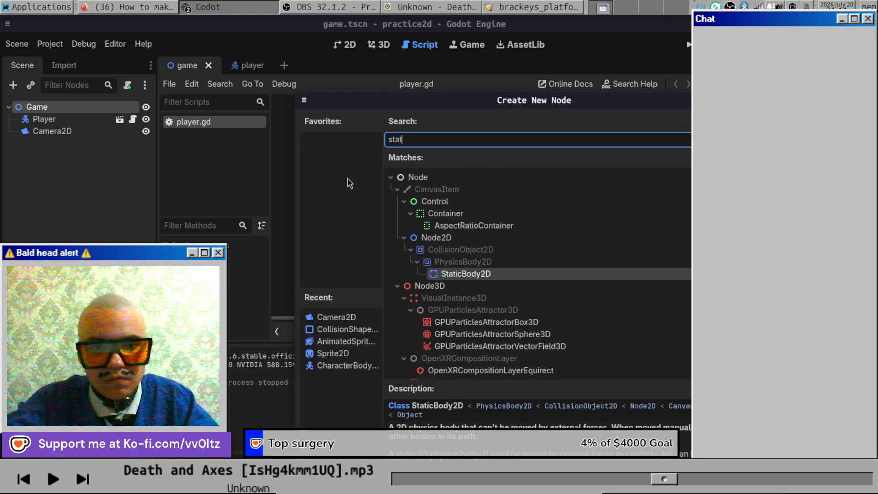
{"action": "key", "text": "Return"}
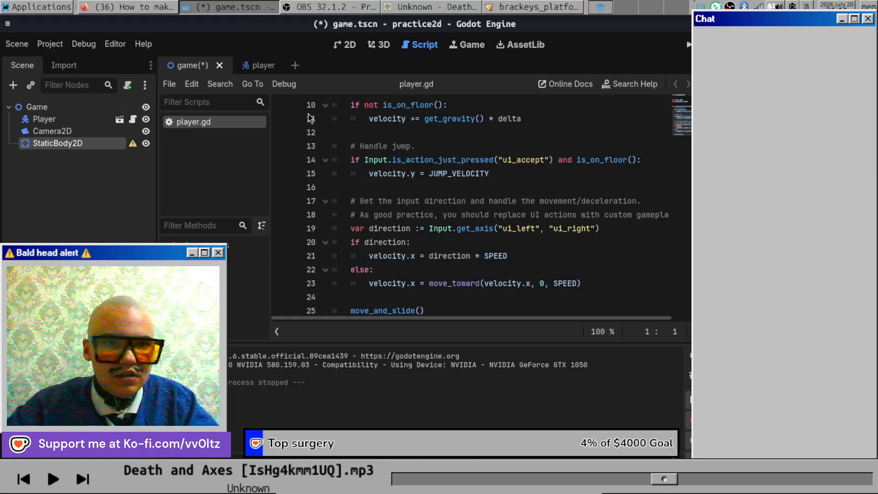
Switch to the YouTube tutorial and watch how a collision shape is added to the static body.
{"action": "left_click", "coordinate": [158, 6]}
{"action": "left_click", "coordinate": [387, 322]}
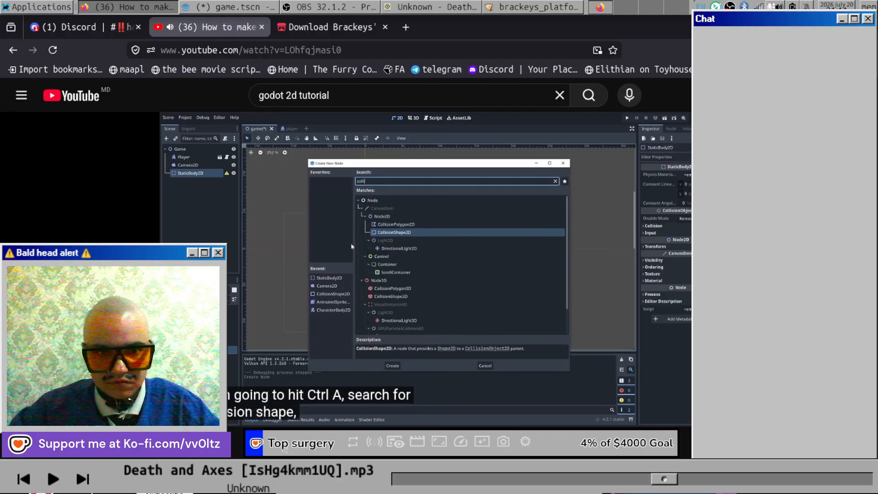
{"action": "key", "text": "space"}
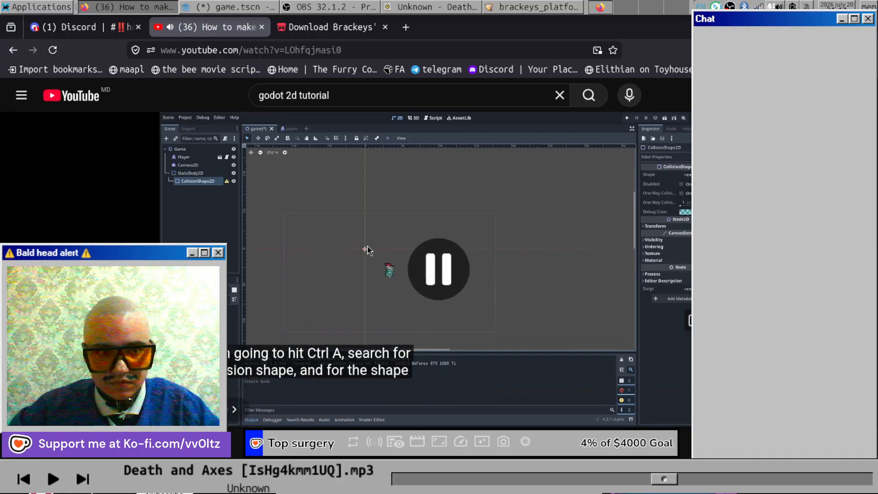
Switch to Godot and add a CollisionShape2D node as a child of StaticBody2D.
{"action": "left_click", "coordinate": [192, 5]}
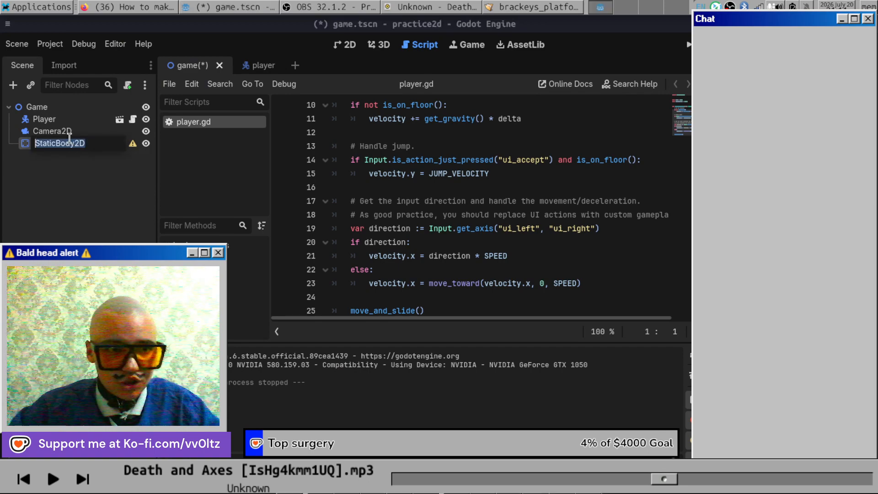
{"action": "left_click", "coordinate": [14, 85]}
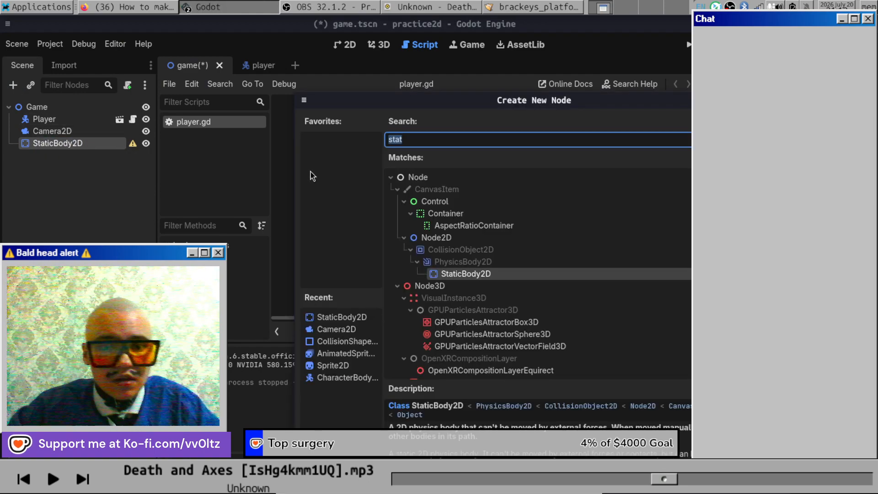
{"action": "type", "text": "coll"}
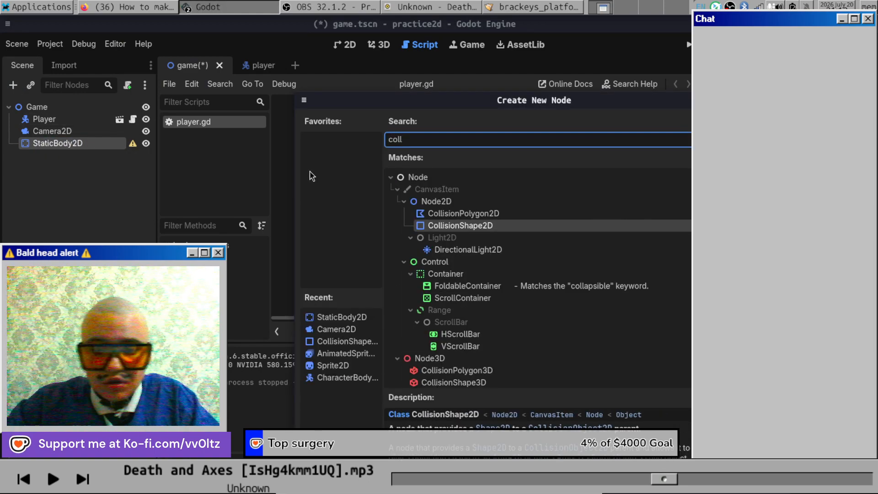
{"action": "key", "text": "Return"}
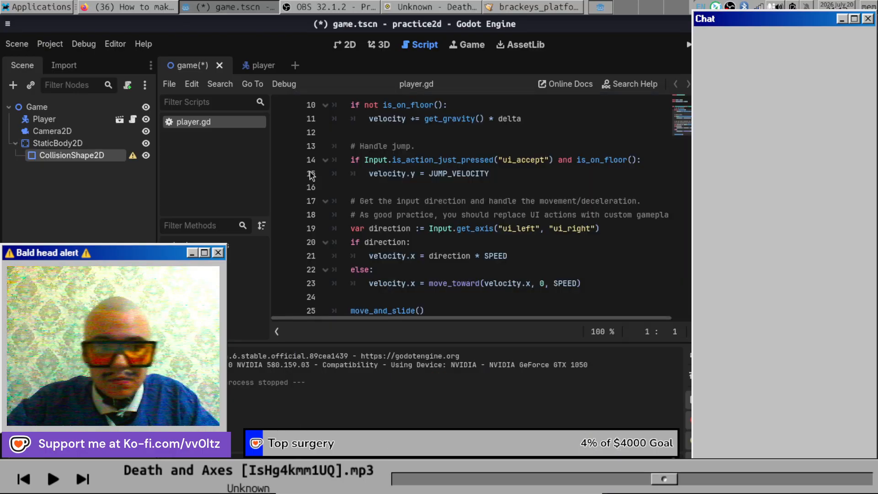
Switch to the YouTube tutorial and watch the explanation of the world boundary collider.
{"action": "left_click", "coordinate": [123, 7]}
{"action": "left_click", "coordinate": [298, 269]}
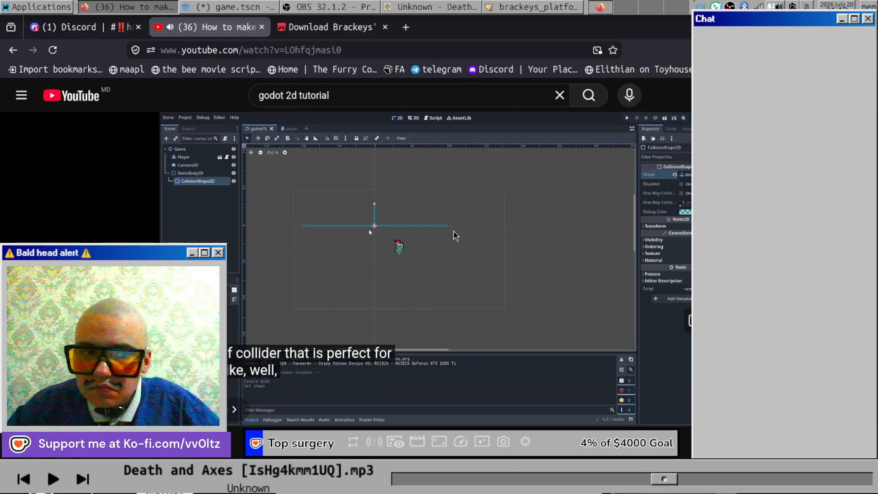
{"action": "left_click", "coordinate": [453, 231]}
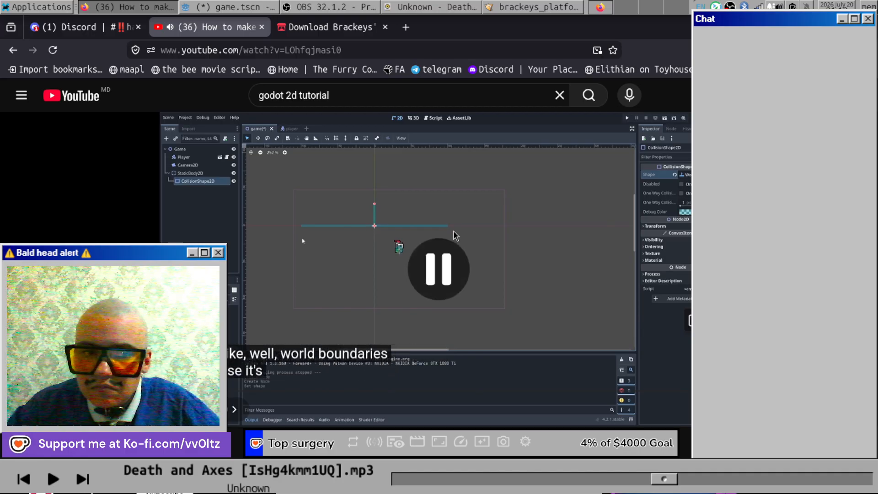
In Godot's 2D view, give CollisionShape2D a world boundary shape and move it to (0, 7), just below the player.
{"action": "left_click", "coordinate": [203, 8]}
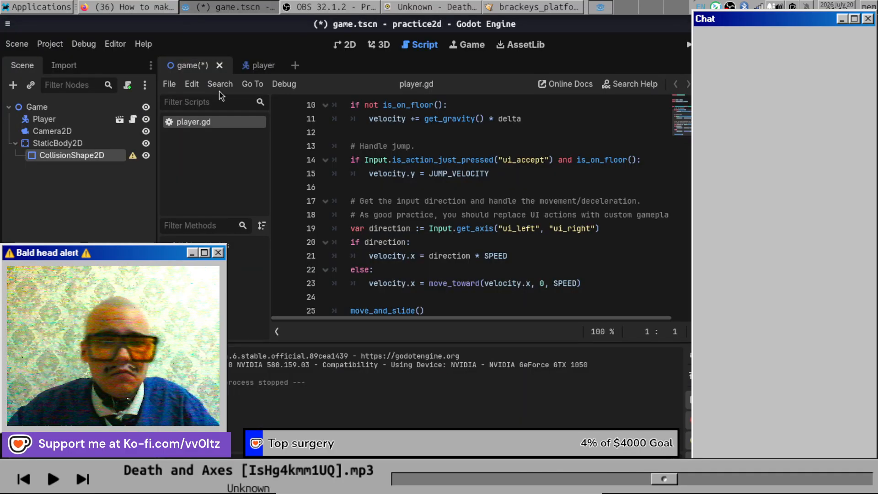
{"action": "left_click", "coordinate": [350, 45]}
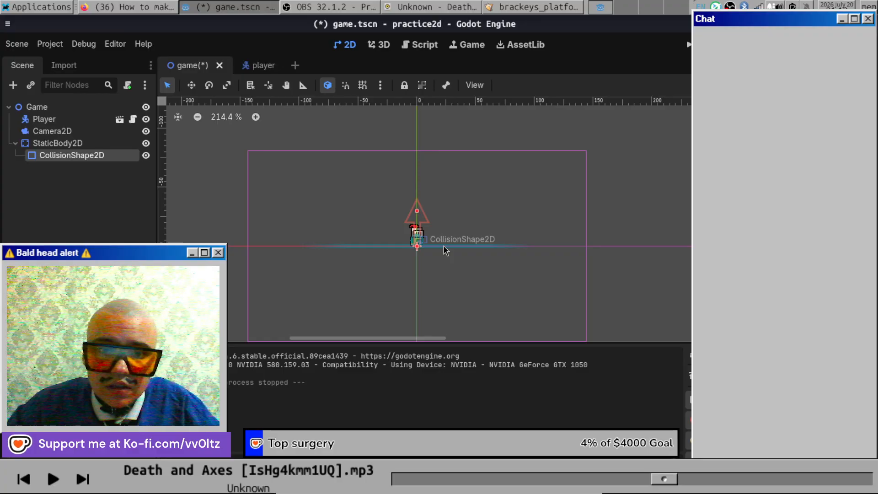
{"action": "left_click_drag", "start_coordinate": [444, 246], "coordinate": [443, 253]}
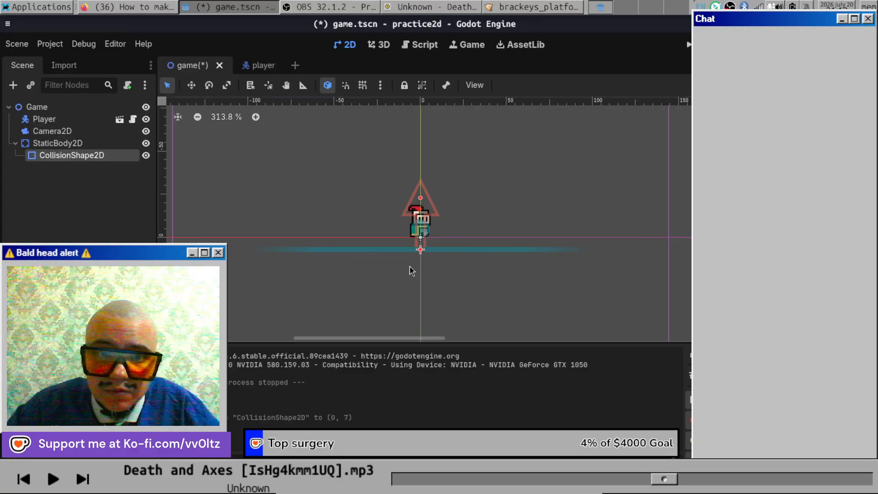
{"action": "scroll", "coordinate": [410, 268], "scroll_direction": "up", "scroll_amount": 5}
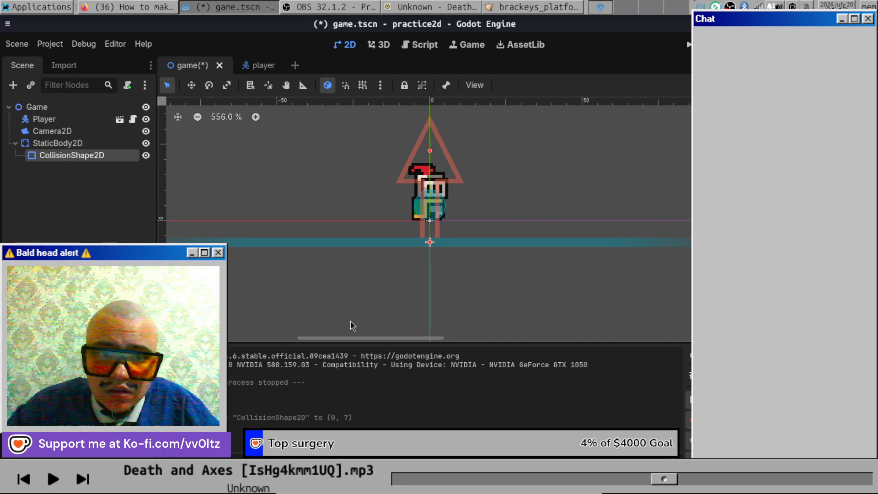
{"action": "scroll", "coordinate": [350, 322], "scroll_direction": "down", "scroll_amount": 3}
Switch to the YouTube tutorial and watch from the world boundary explanation to the test run with the ground collider.
{"action": "left_click", "coordinate": [128, 6]}
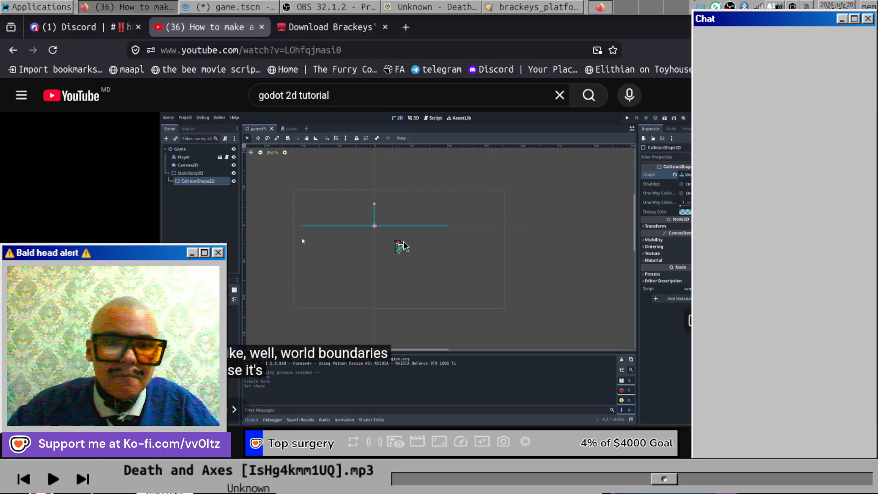
{"action": "left_click", "coordinate": [284, 231]}
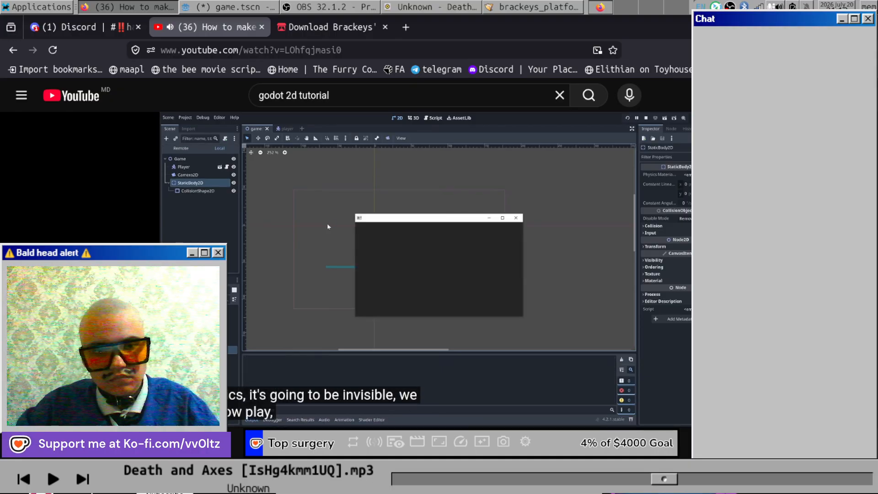
{"action": "left_click", "coordinate": [430, 298]}
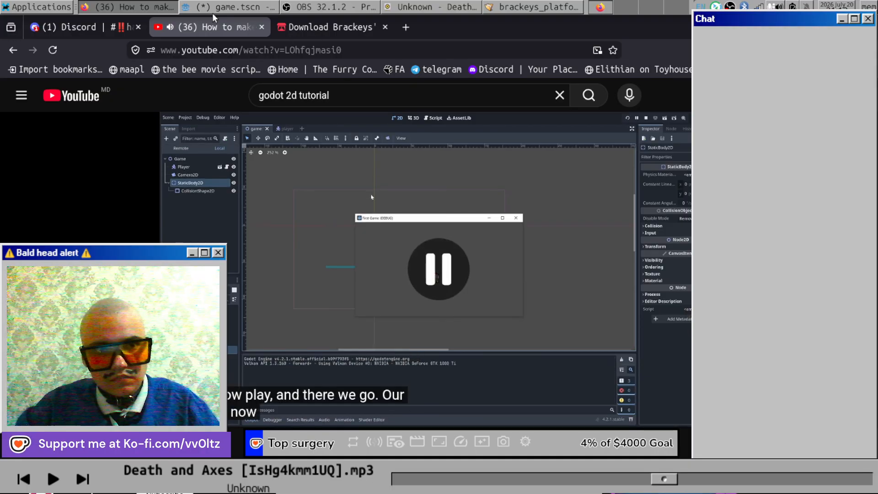
Switch to Godot, run the project to test the player against the ground collider, and stop it.
{"action": "left_click", "coordinate": [231, 7]}
{"action": "left_click", "coordinate": [688, 45]}
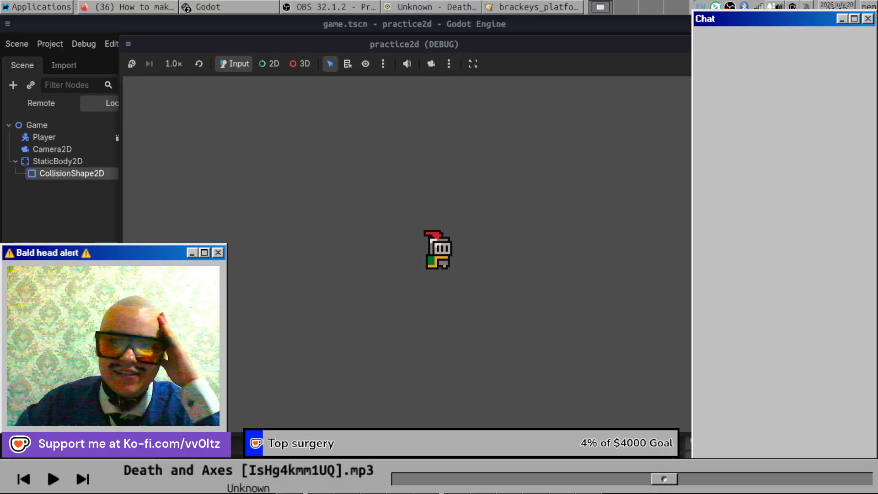
{"action": "key", "text": "F8"}
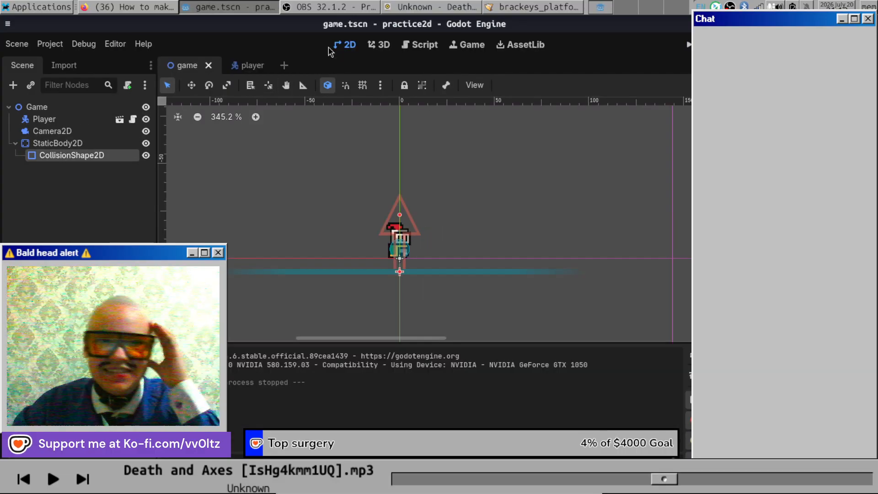
Switch to the YouTube tutorial and watch the player land on the ground collider, then pause the video.
{"action": "left_click", "coordinate": [137, 6]}
{"action": "left_click", "coordinate": [431, 185]}
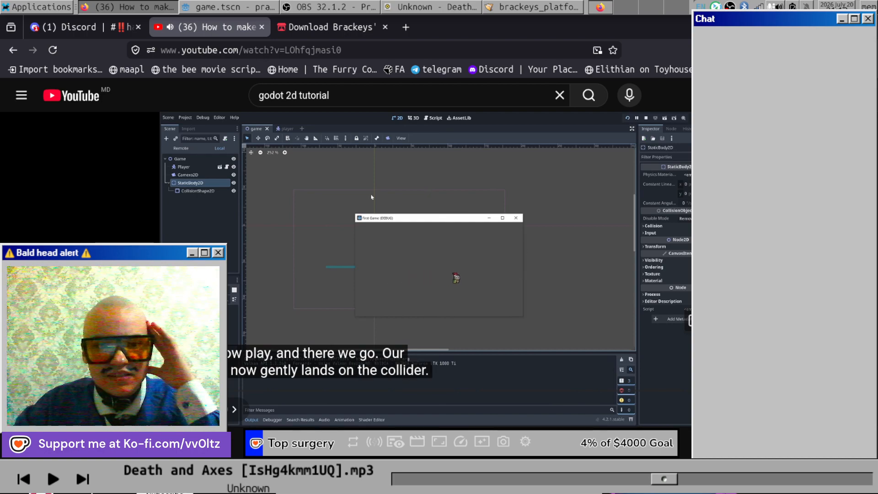
{"action": "left_click", "coordinate": [616, 281]}
Switch to Godot, run the project to test moving the player both ways and jumping on the ground, and stop it.
{"action": "left_click", "coordinate": [219, 7]}
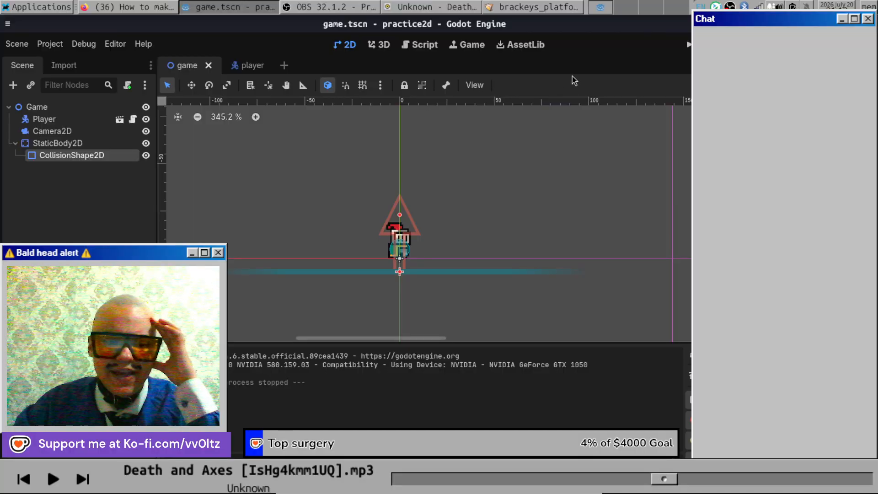
{"action": "left_click", "coordinate": [687, 45]}
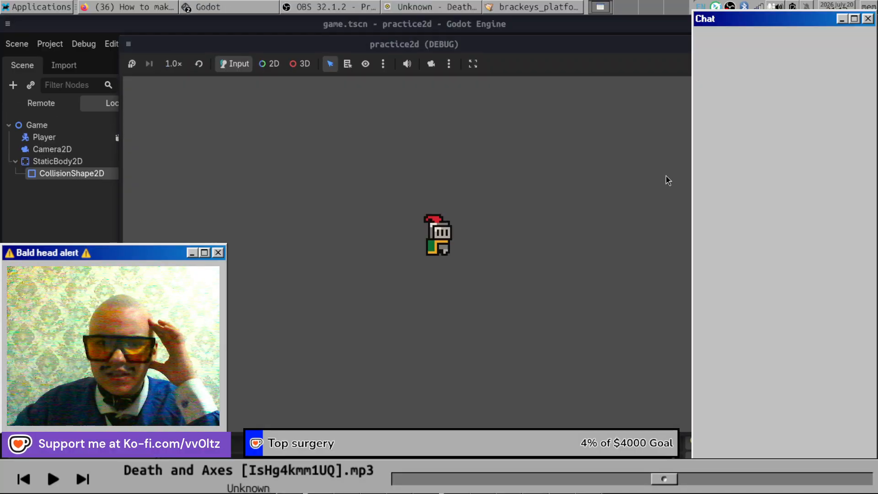
{"action": "key", "text": "Left"}
{"action": "key", "text": "Right"}
{"action": "key", "text": "Right"}
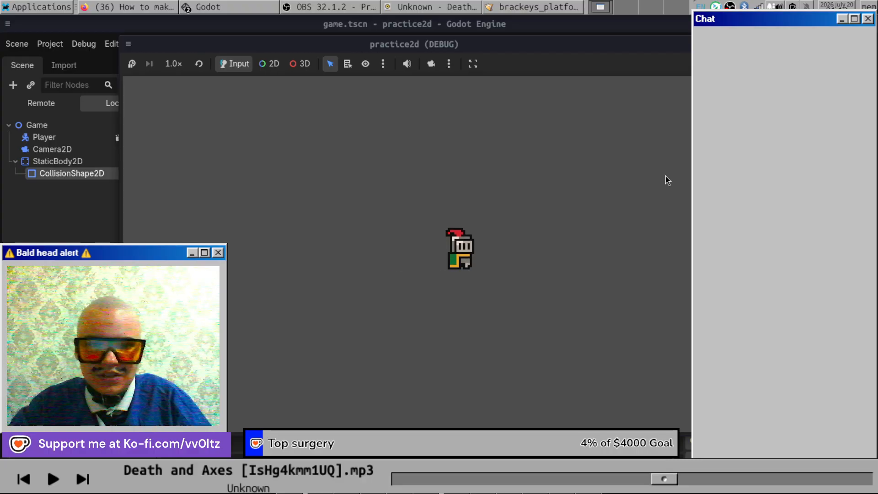
{"action": "key", "text": "space"}
{"action": "key", "text": "Left"}
{"action": "key", "text": "Right"}
{"action": "key", "text": "space"}
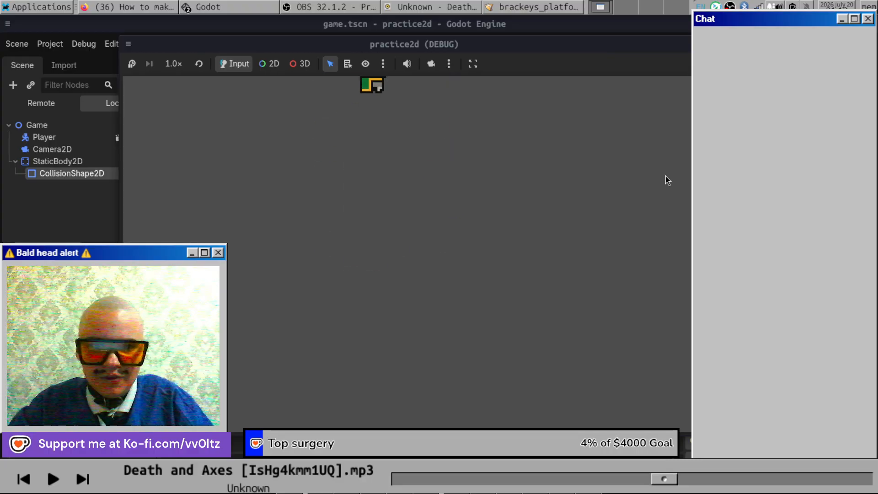
{"action": "key", "text": "space"}
{"action": "key", "text": "Left"}
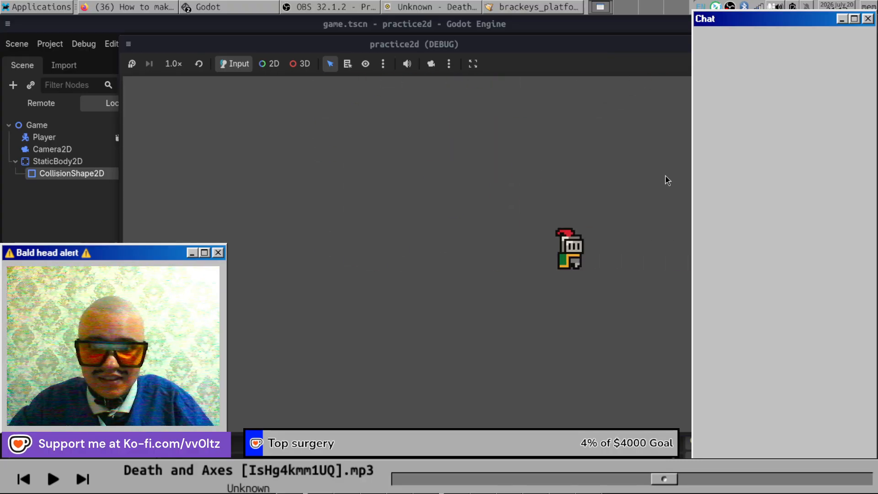
{"action": "key", "text": "space"}
{"action": "key", "text": "Right"}
{"action": "key", "text": "space"}
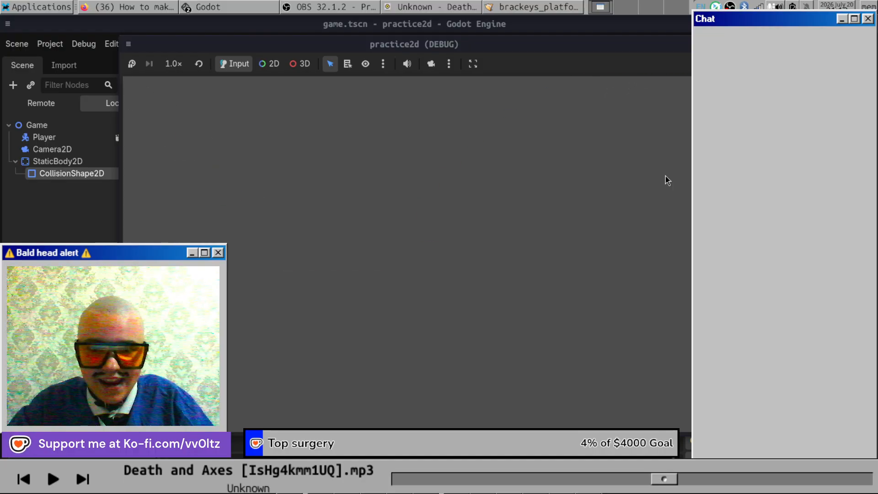
{"action": "key", "text": "Left"}
{"action": "key", "text": "space"}
{"action": "key", "text": "Right"}
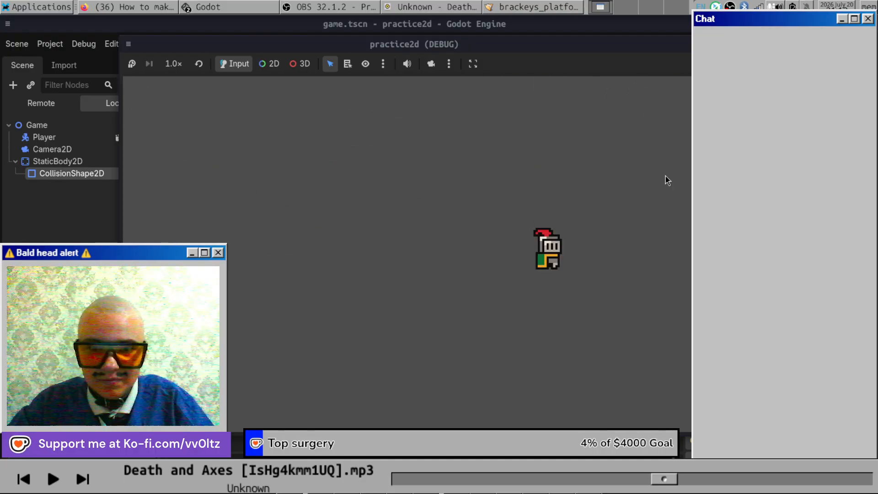
{"action": "key", "text": "Left"}
{"action": "key", "text": "Right"}
{"action": "key", "text": "space"}
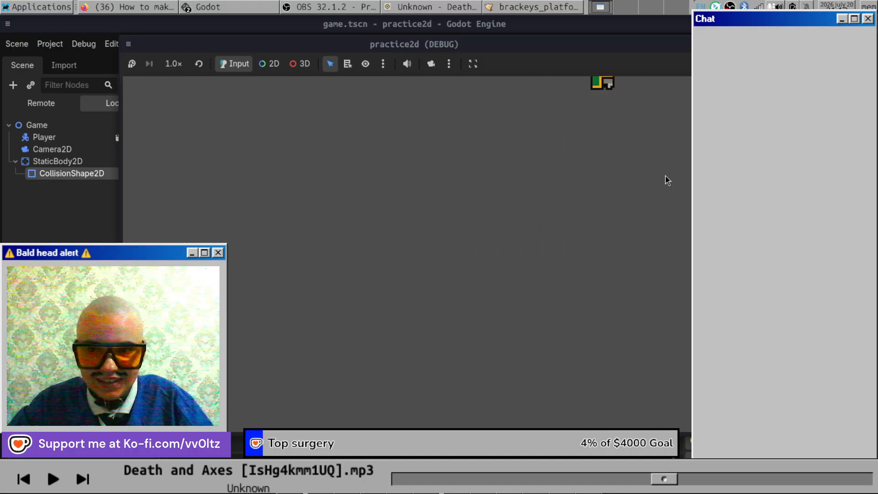
{"action": "key", "text": "Left"}
{"action": "key", "text": "Right"}
{"action": "key", "text": "space"}
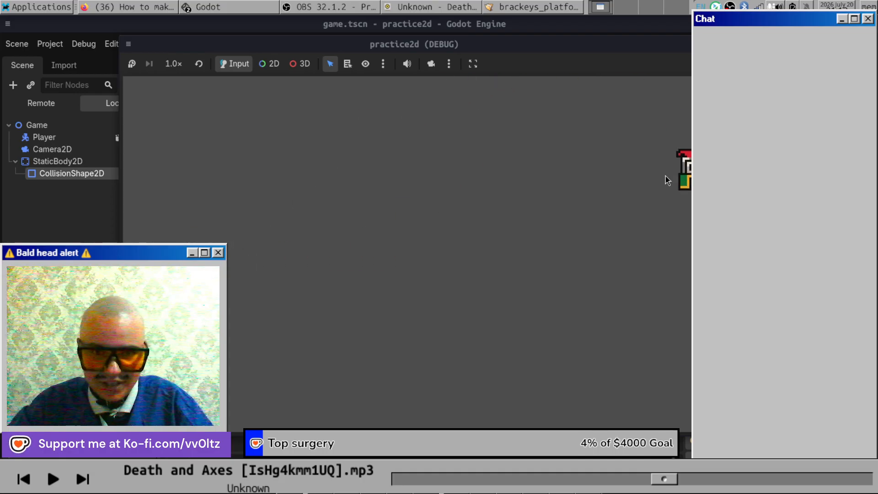
{"action": "key", "text": "Left"}
{"action": "key", "text": "space"}
{"action": "key", "text": "Right"}
{"action": "key", "text": "space"}
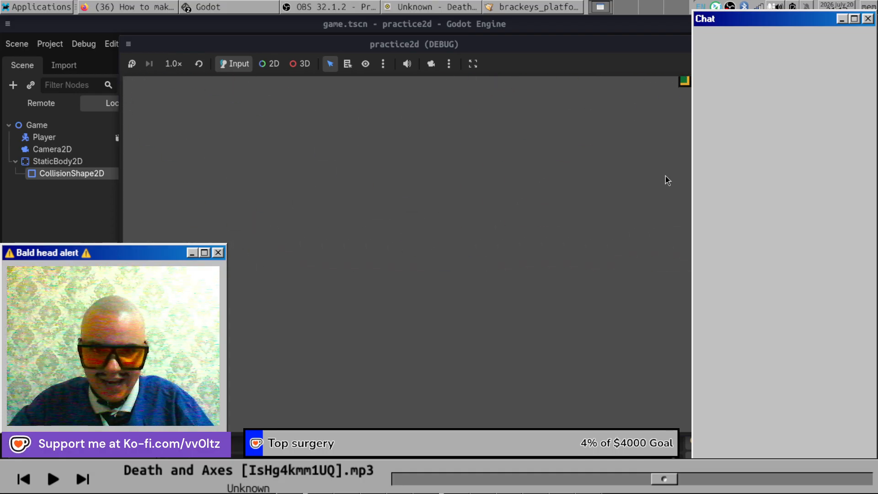
{"action": "key", "text": "Left"}
{"action": "key", "text": "space"}
{"action": "key", "text": "Right"}
{"action": "key", "text": "space"}
{"action": "key", "text": "space"}
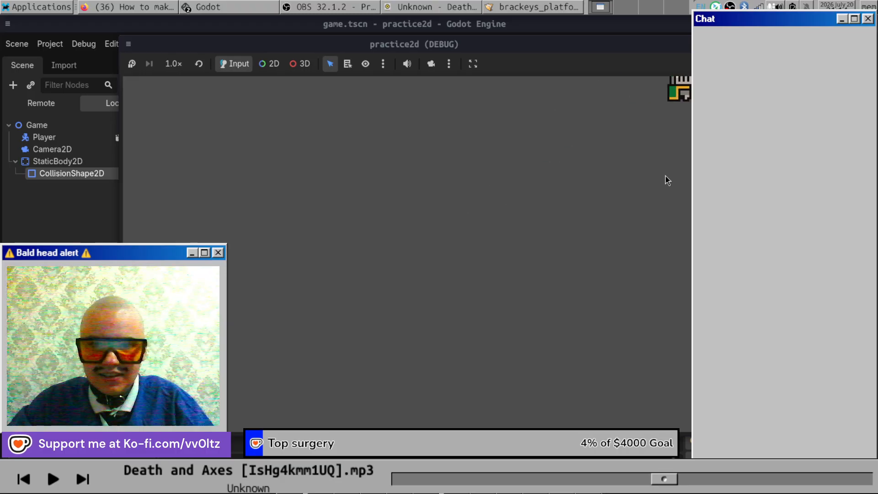
{"action": "key", "text": "Left"}
{"action": "key", "text": "space"}
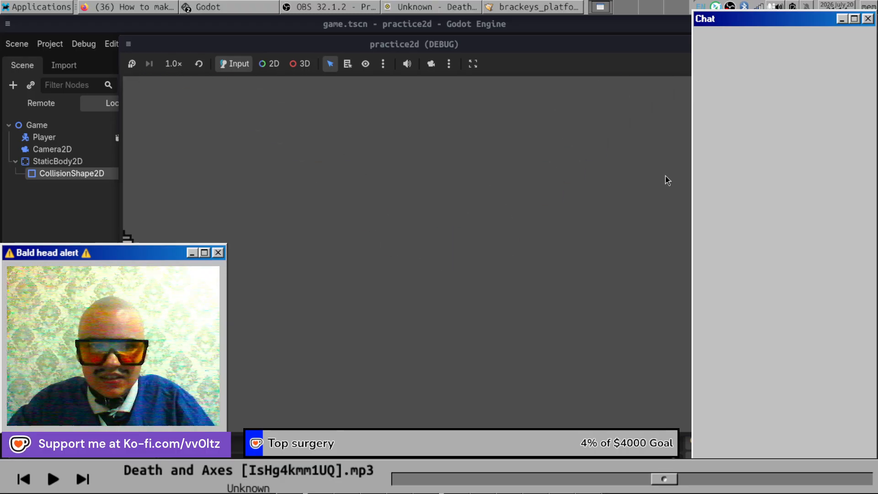
{"action": "key", "text": "Right"}
{"action": "key", "text": "space"}
{"action": "key", "text": "Left"}
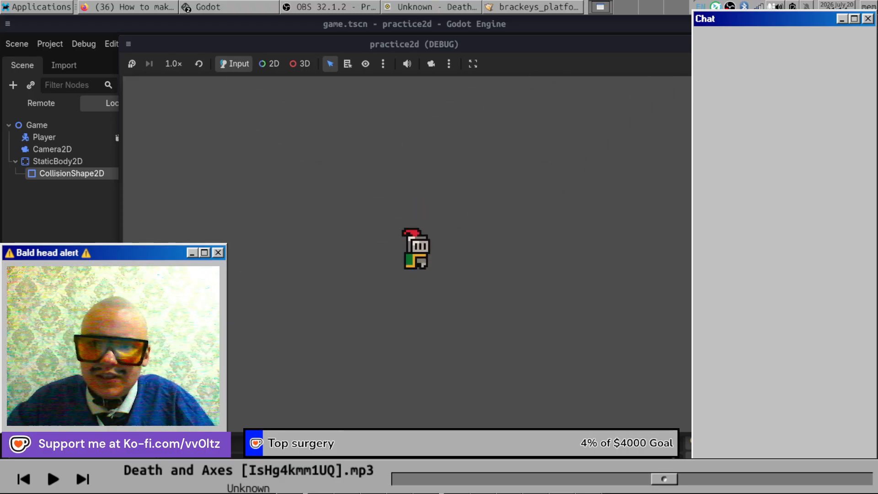
{"action": "key", "text": "F8"}
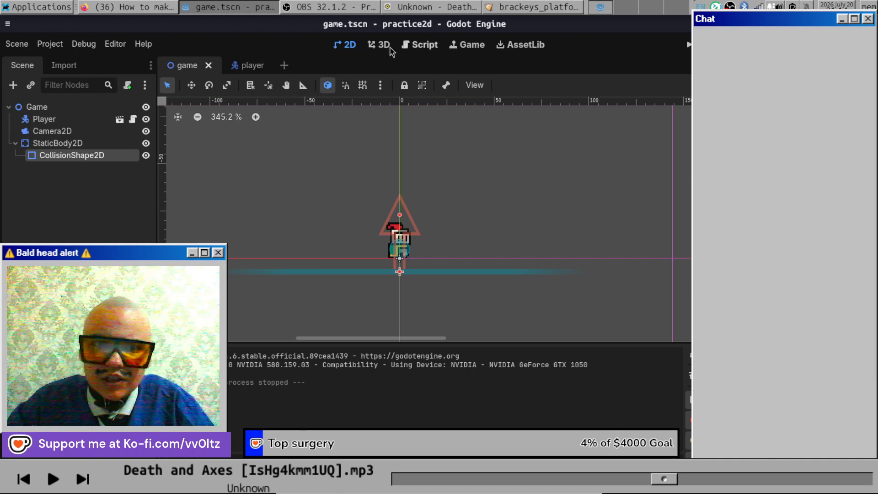
In player.gd, try SPEED at -300.0 and JUMP_VELOCITY at -100.0, run the project with these values, and stop it.
{"action": "left_click", "coordinate": [421, 45]}
{"action": "scroll", "coordinate": [491, 192], "scroll_direction": "up", "scroll_amount": 3}
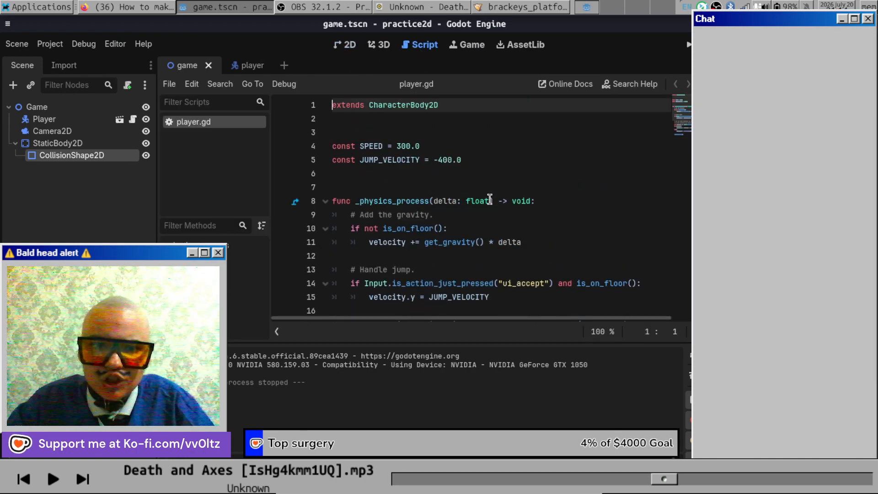
{"action": "left_click", "coordinate": [397, 146]}
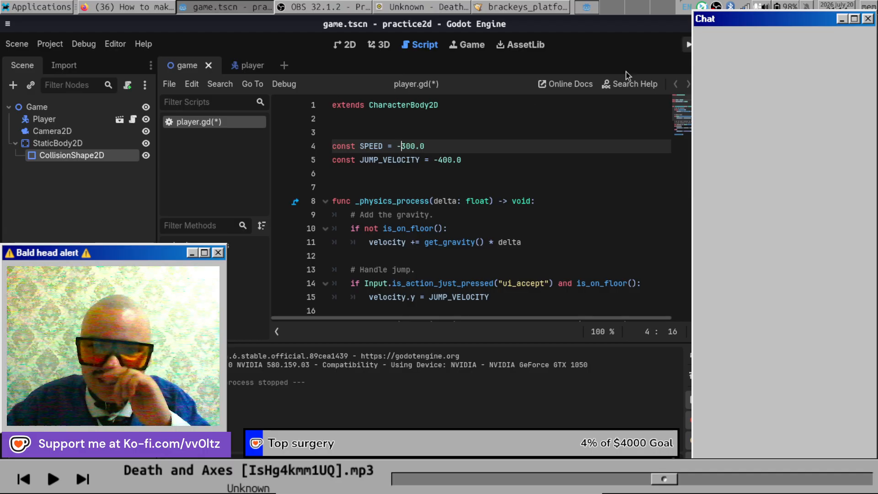
{"action": "left_click", "coordinate": [444, 159]}
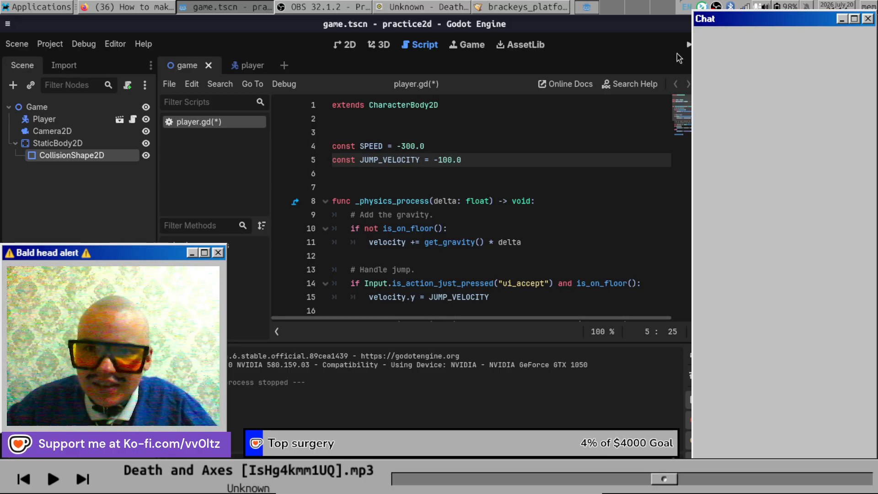
{"action": "left_click", "coordinate": [687, 45]}
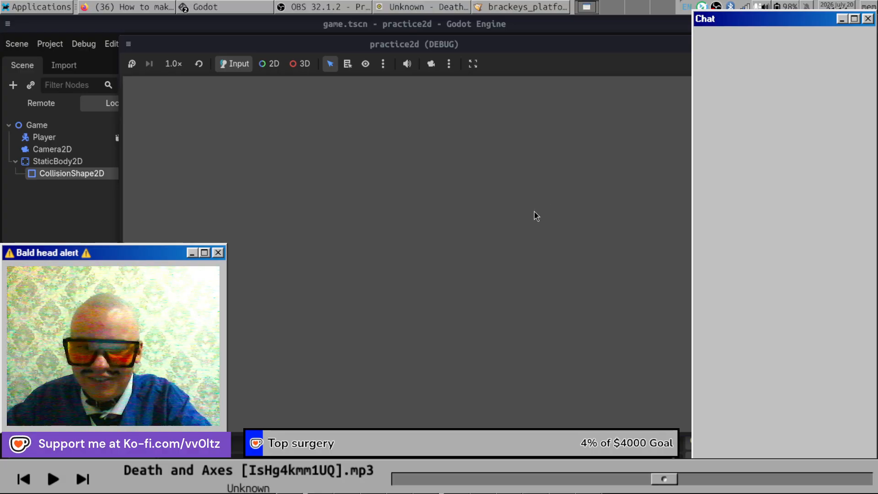
{"action": "left_click", "coordinate": [750, 45]}
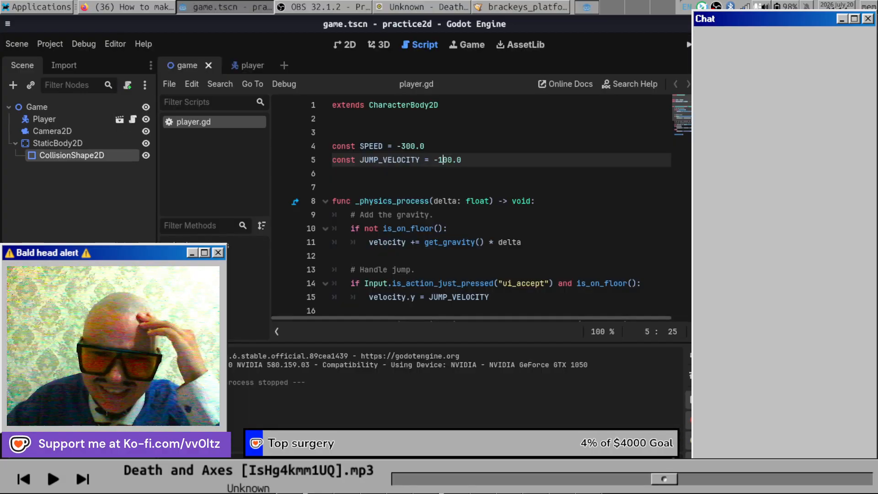
Set the SPEED constant in player.gd to 300.0.
{"action": "left_click", "coordinate": [404, 145]}
{"action": "key", "text": "Delete"}
{"action": "type", "text": "3"}
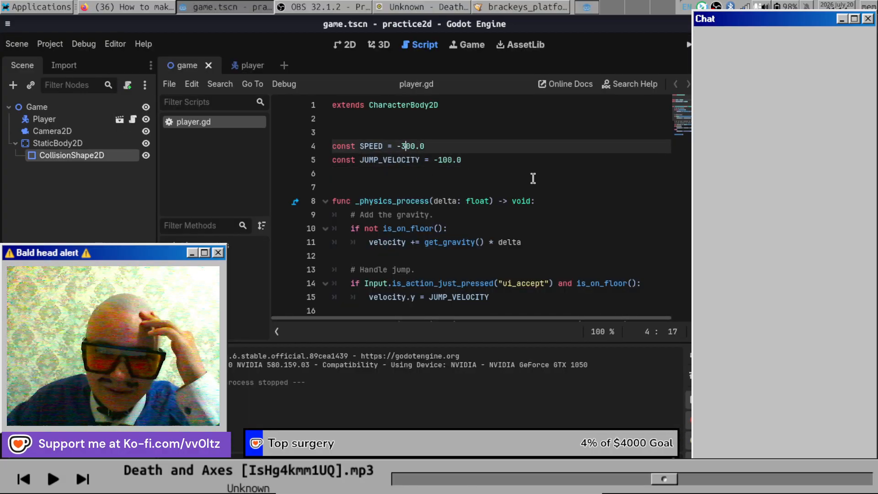
{"action": "key", "text": "Left"}
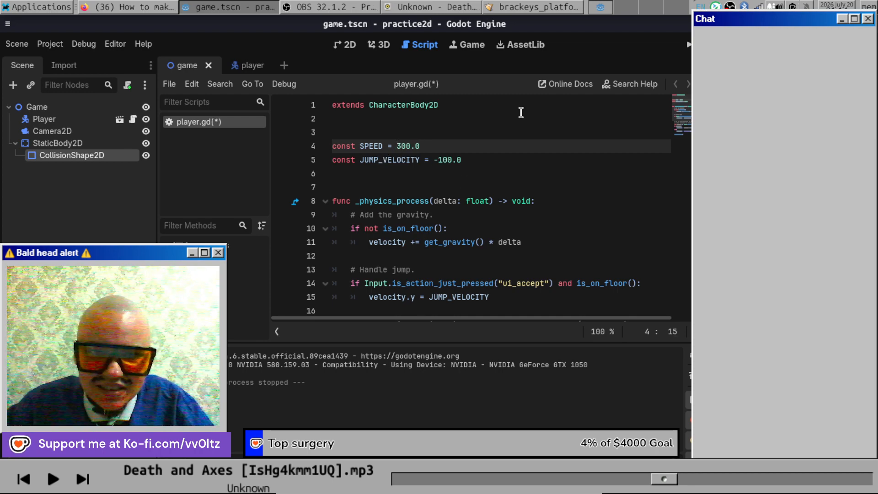
Run the project to test the player's horizontal movement and jump with the positive SPEED value, and stop it.
{"action": "left_click", "coordinate": [684, 45]}
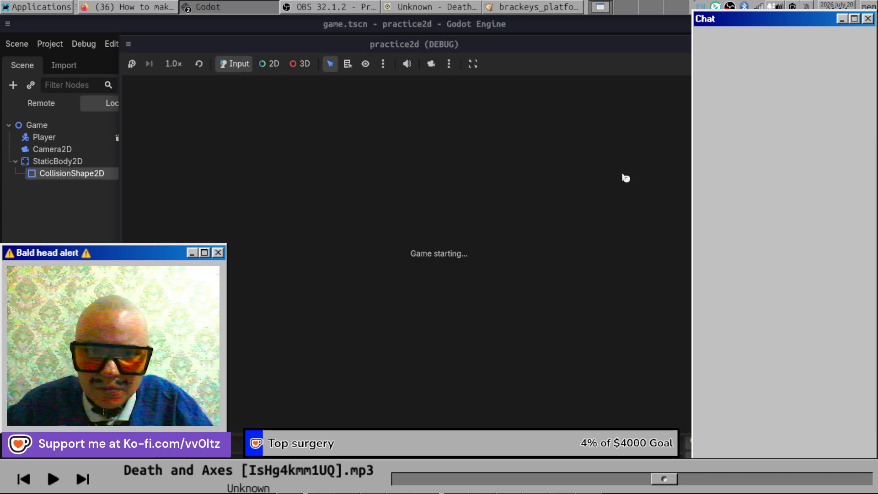
{"action": "key", "text": "Right"}
{"action": "key", "text": "Left"}
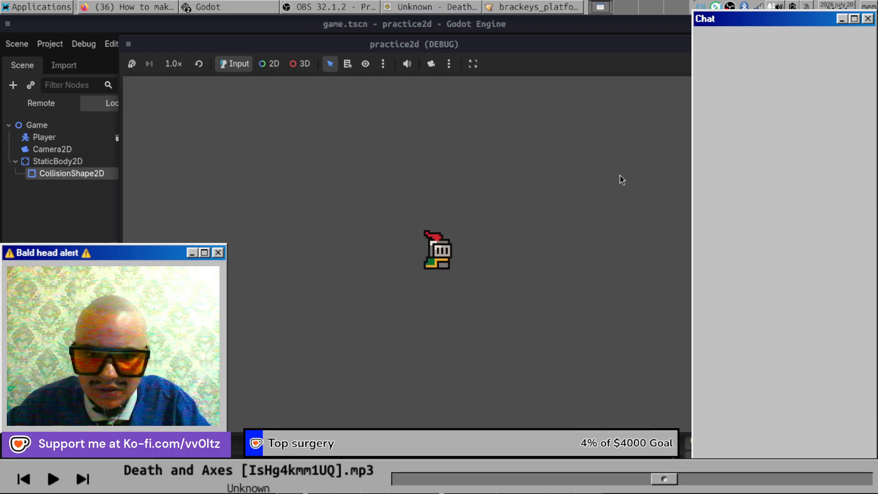
{"action": "key", "text": "space"}
{"action": "key", "text": "Left"}
{"action": "key", "text": "Right"}
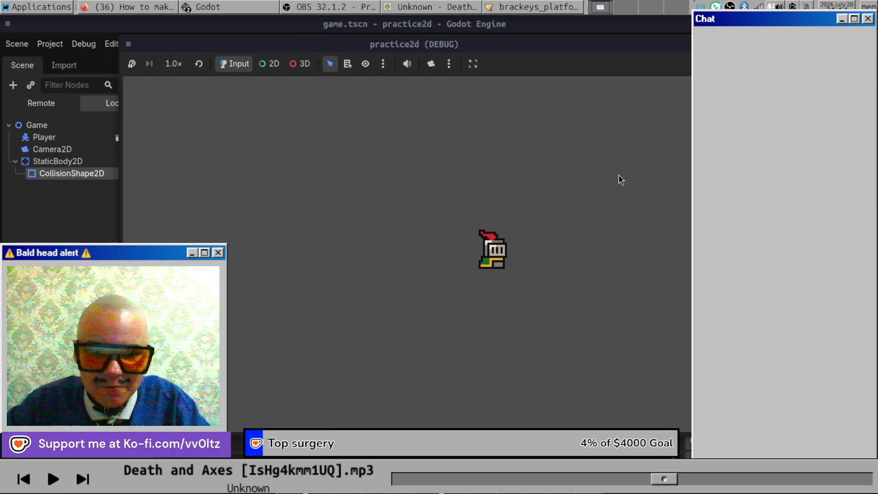
{"action": "key", "text": "Left"}
{"action": "key", "text": "Right"}
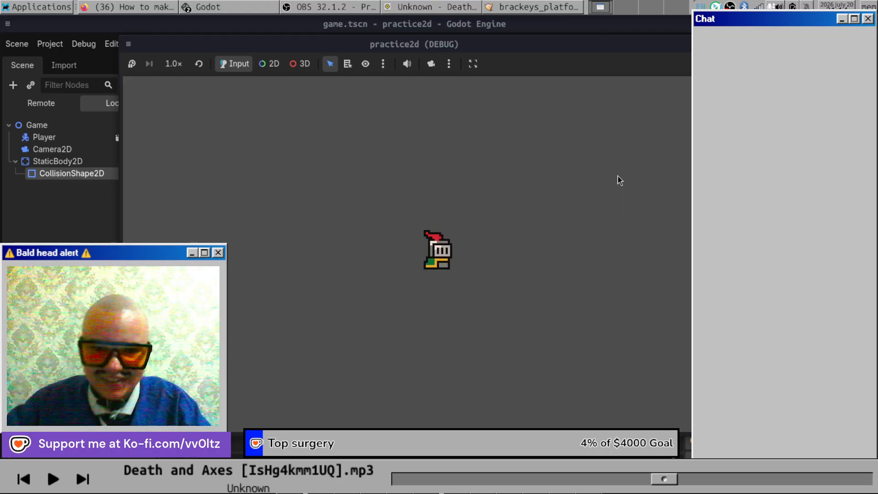
{"action": "key", "text": "F8"}
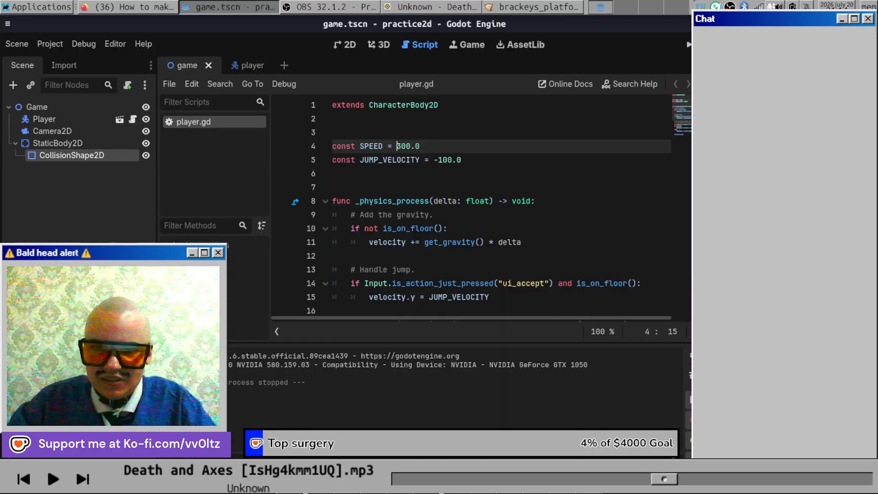
Try a JUMP_VELOCITY of 100.0 in player.gd, run the project with it, and stop it.
{"action": "left_click", "coordinate": [439, 161]}
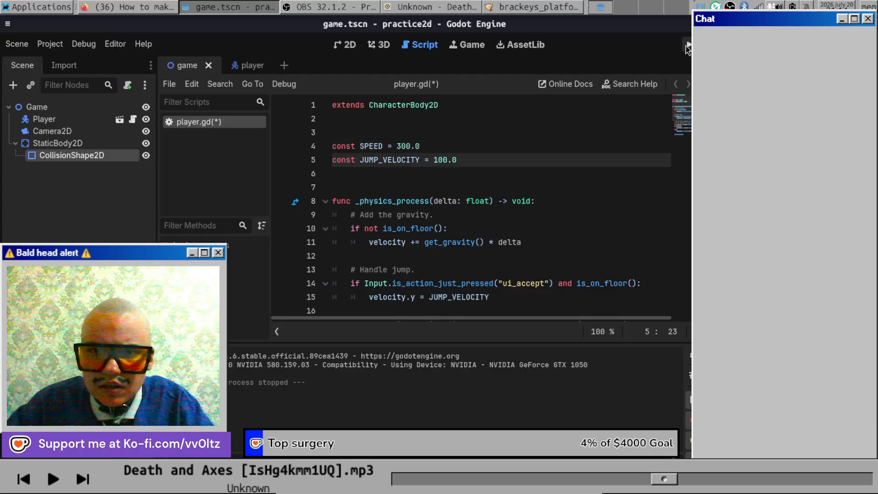
{"action": "left_click", "coordinate": [687, 47]}
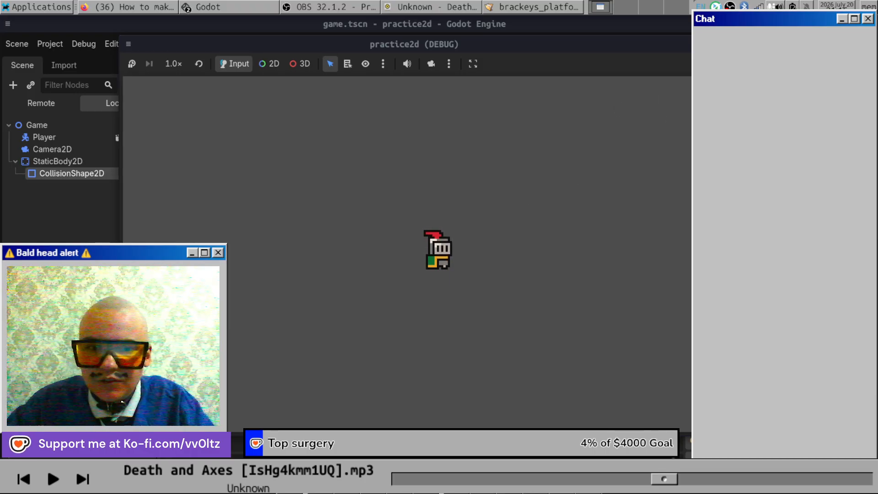
{"action": "left_click_drag", "start_coordinate": [615, 44], "coordinate": [603, 91]}
{"action": "key", "text": "F8"}
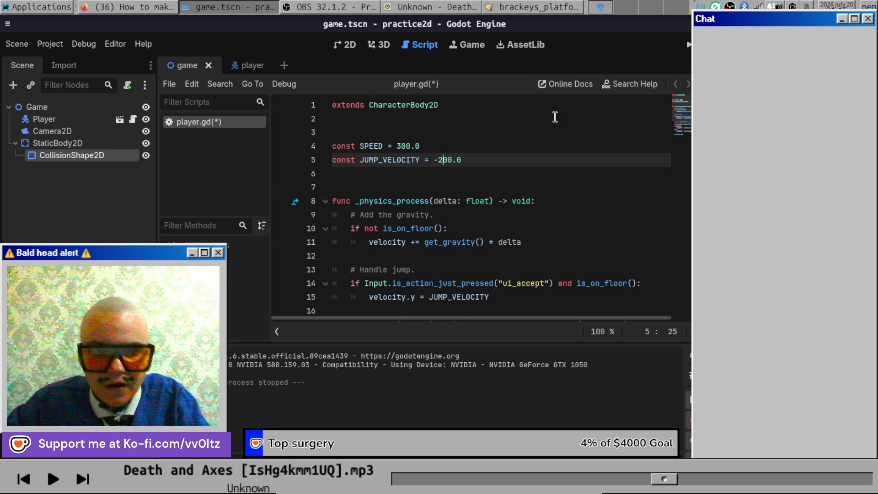
Run the project to test the player's movement and jump with JUMP_VELOCITY at -200.0, and stop it.
{"action": "key", "text": "F5"}
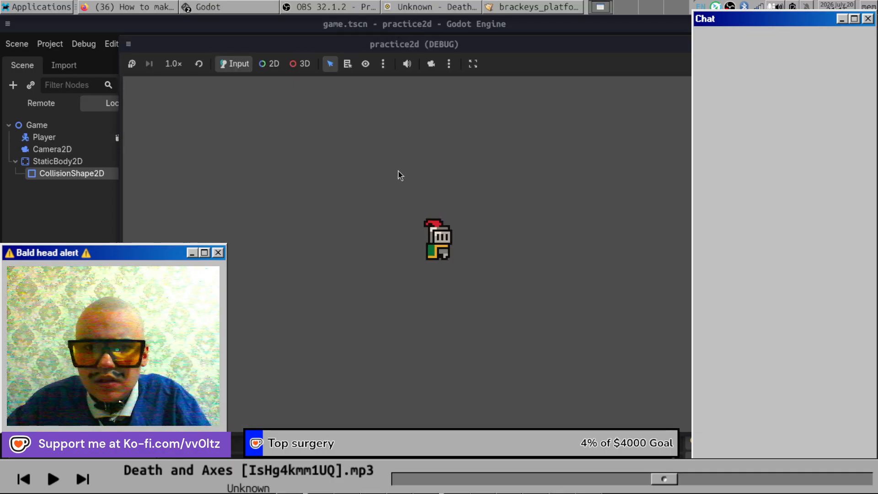
{"action": "key", "text": "space"}
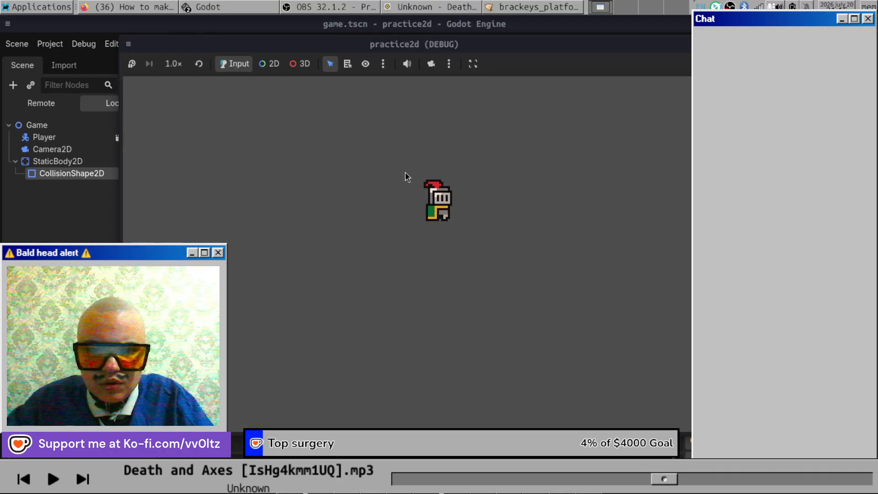
{"action": "key", "text": "Right"}
{"action": "key", "text": "space"}
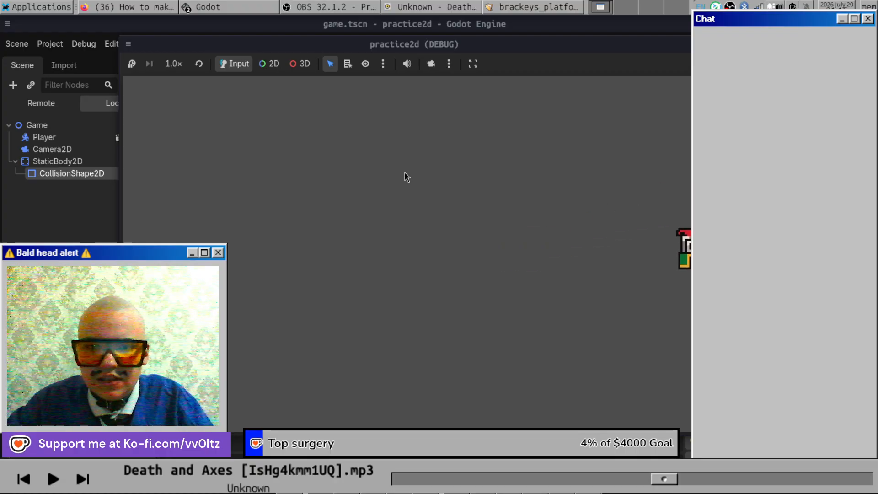
{"action": "key", "text": "Left"}
{"action": "key", "text": "space"}
{"action": "key", "text": "Right"}
{"action": "key", "text": "space"}
{"action": "key", "text": "Left"}
{"action": "key", "text": "space"}
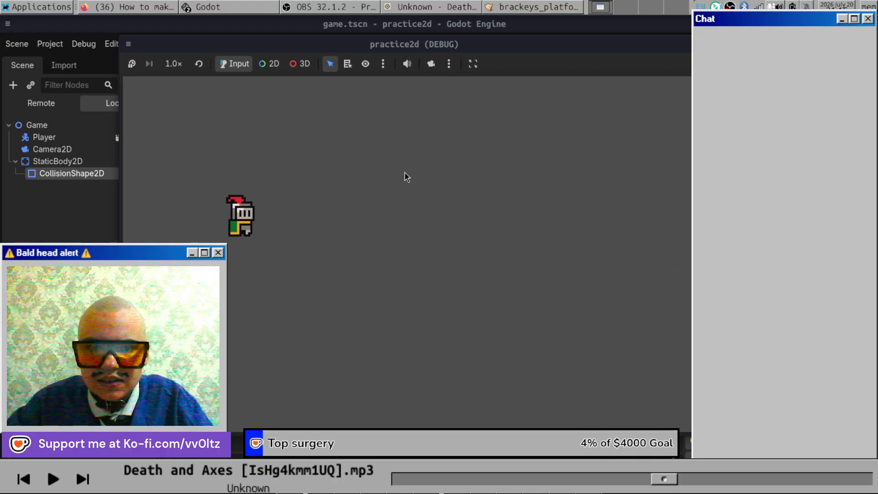
{"action": "key", "text": "Right"}
{"action": "key", "text": "space"}
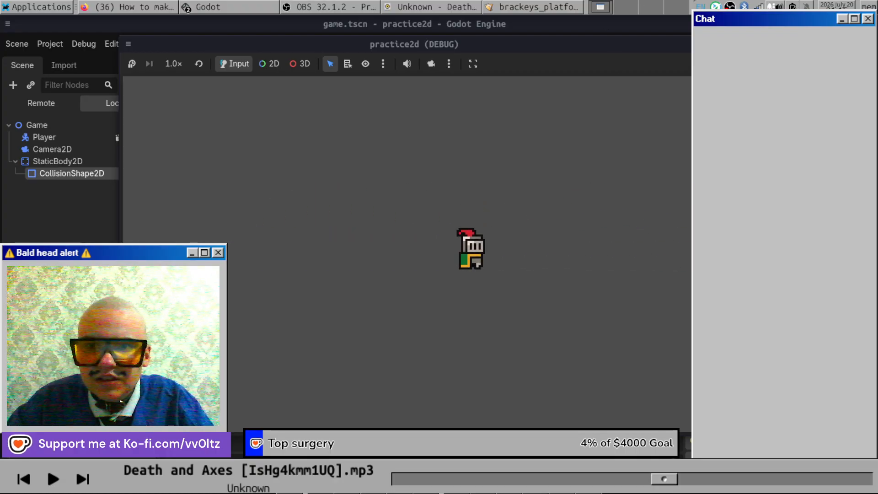
{"action": "left_click", "coordinate": [751, 45]}
Try a SPEED of 200.0 in player.gd, run the project to test moving and jumping in both directions, and stop it.
{"action": "left_click", "coordinate": [399, 146]}
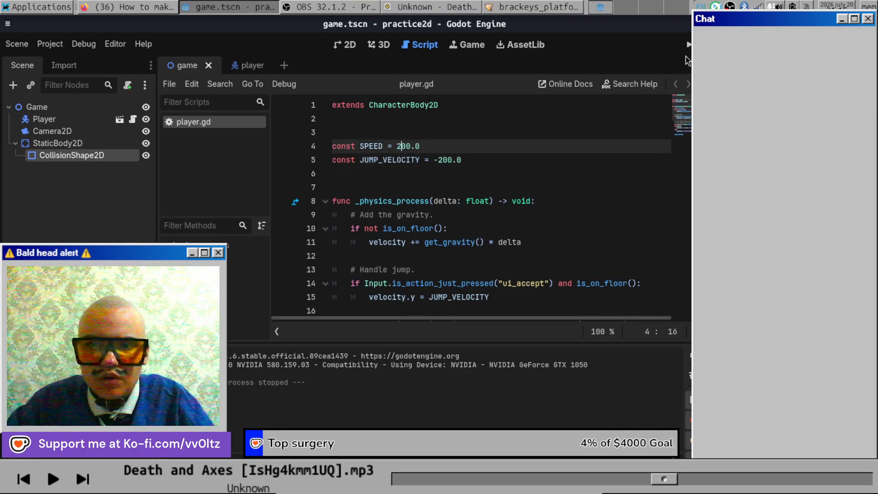
{"action": "left_click", "coordinate": [688, 44]}
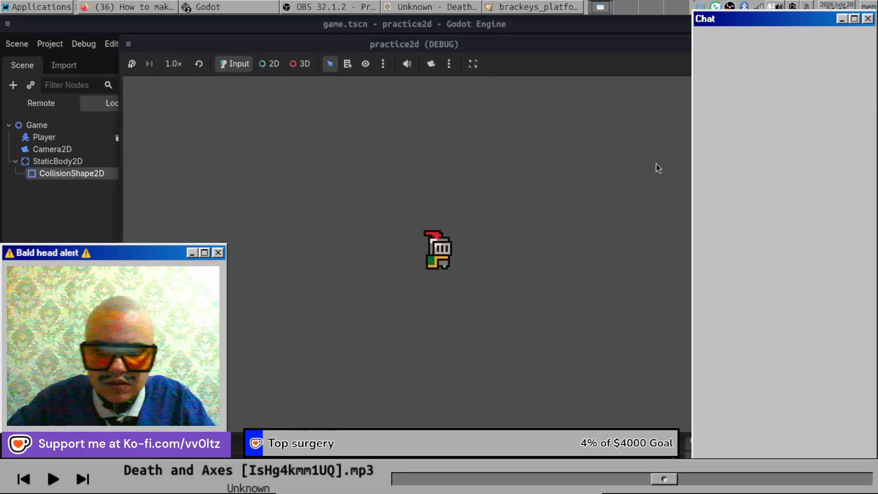
{"action": "key", "text": "Right"}
{"action": "key", "text": "space"}
{"action": "key", "text": "Left"}
{"action": "key", "text": "space"}
{"action": "key", "text": "Right"}
{"action": "key", "text": "space"}
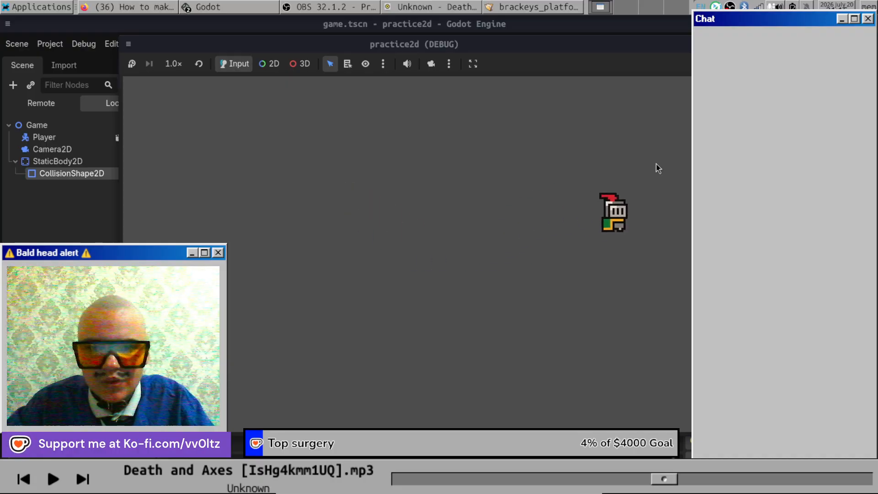
{"action": "key", "text": "Left"}
{"action": "key", "text": "space"}
{"action": "key", "text": "Right"}
{"action": "key", "text": "space"}
{"action": "key", "text": "Left"}
{"action": "key", "text": "space"}
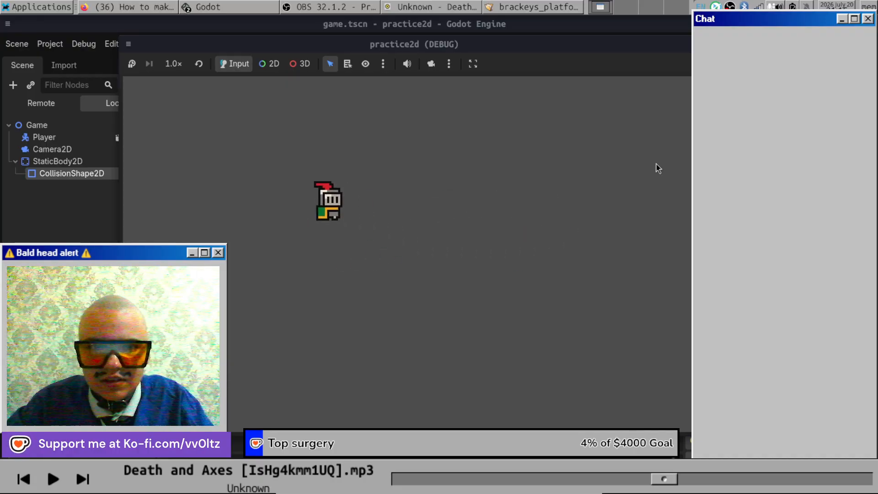
{"action": "key", "text": "Right"}
{"action": "key", "text": "space"}
{"action": "key", "text": "Left"}
{"action": "key", "text": "space"}
{"action": "key", "text": "space"}
{"action": "key", "text": "Right"}
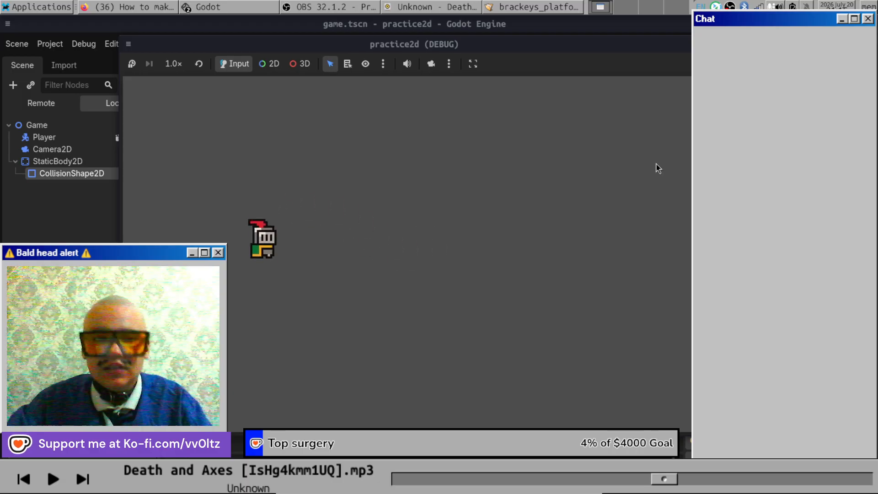
{"action": "left_click", "coordinate": [749, 45]}
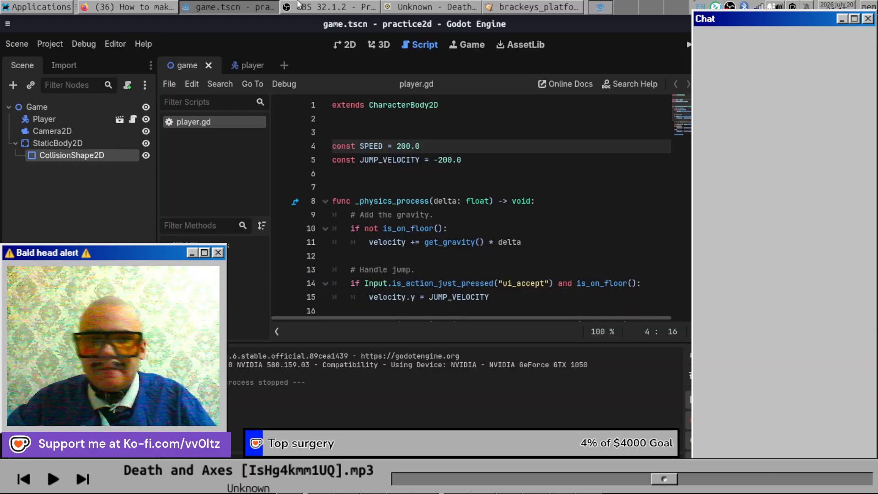
Play the YouTube tutorial through its speed and jump settings, pause it, and set SPEED to 130.0 in player.gd in Godot.
{"action": "left_click", "coordinate": [128, 7]}
{"action": "left_click", "coordinate": [370, 193]}
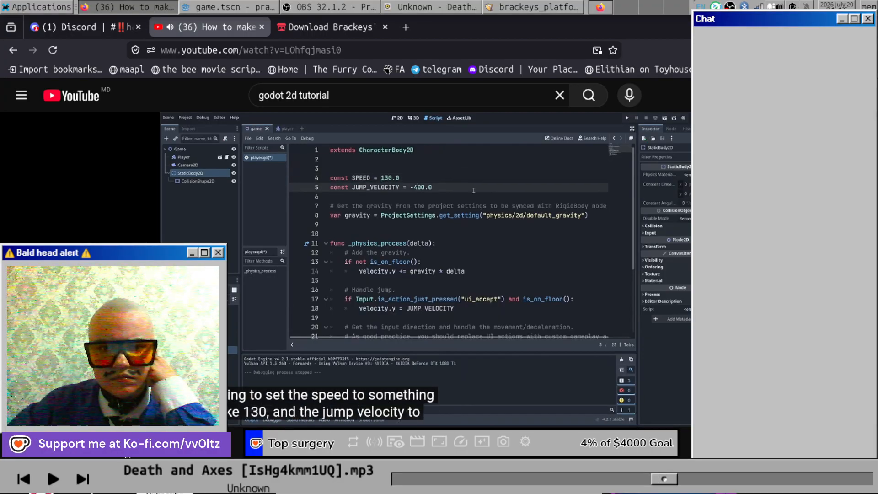
{"action": "left_click", "coordinate": [295, 257]}
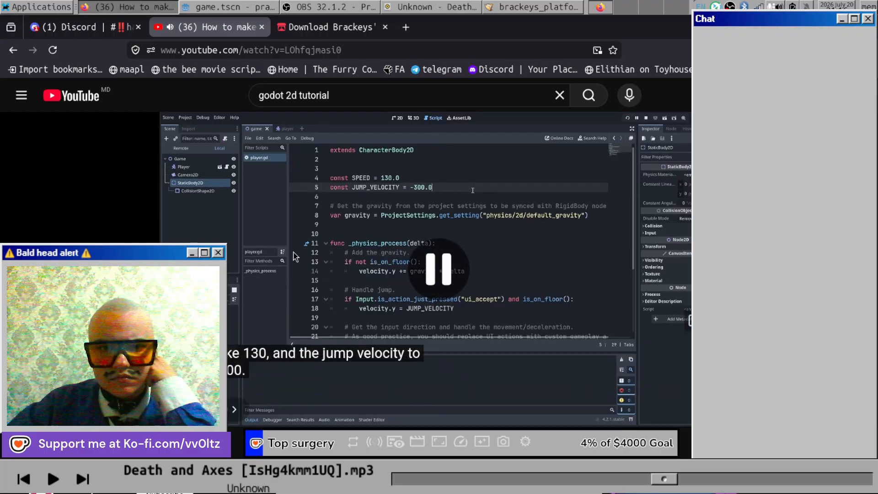
{"action": "left_click", "coordinate": [247, 9]}
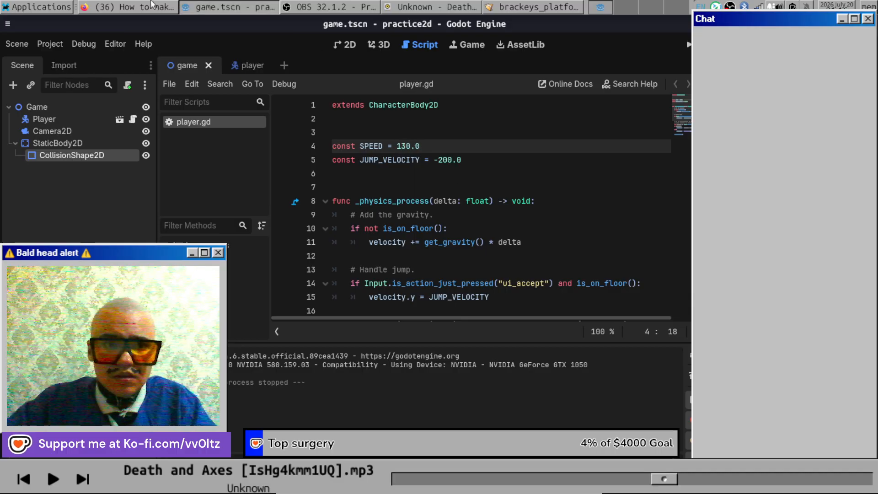
Recheck the tutorial's values, set JUMP_VELOCITY to -300.0 in player.gd, and run the project to test the player.
{"action": "left_click", "coordinate": [120, 6]}
{"action": "left_click", "coordinate": [249, 6]}
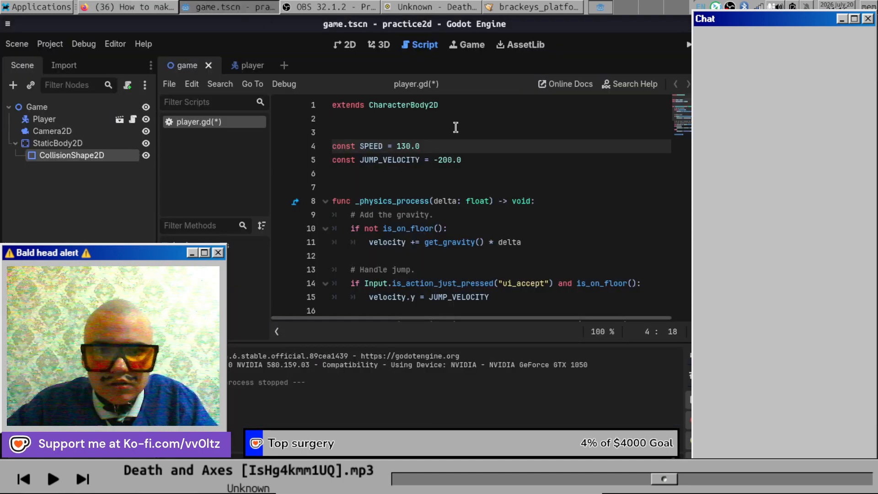
{"action": "left_click", "coordinate": [444, 161]}
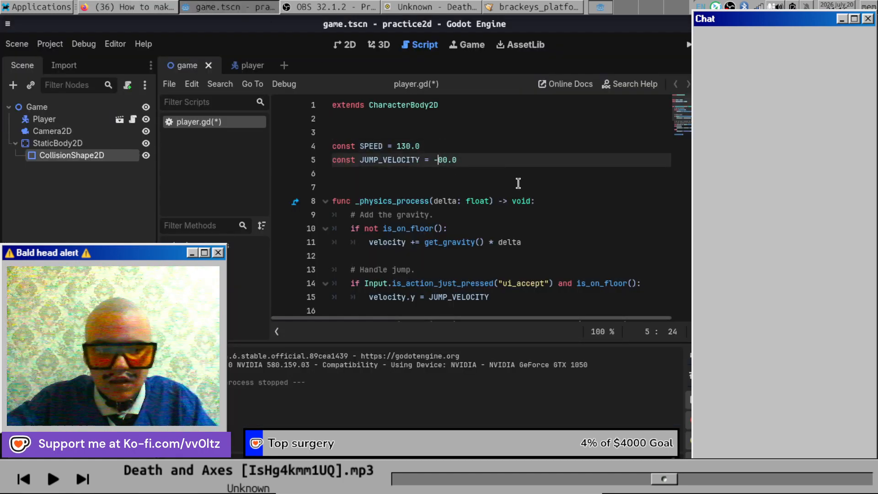
{"action": "key", "text": "F5"}
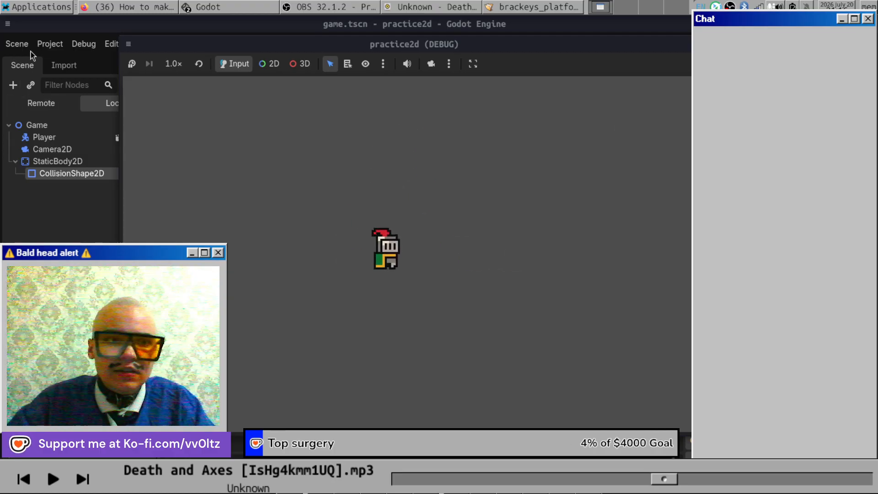
Switch to the YouTube tutorial and play it through the part on adding a TileMap node, pausing it there.
{"action": "left_click", "coordinate": [140, 4]}
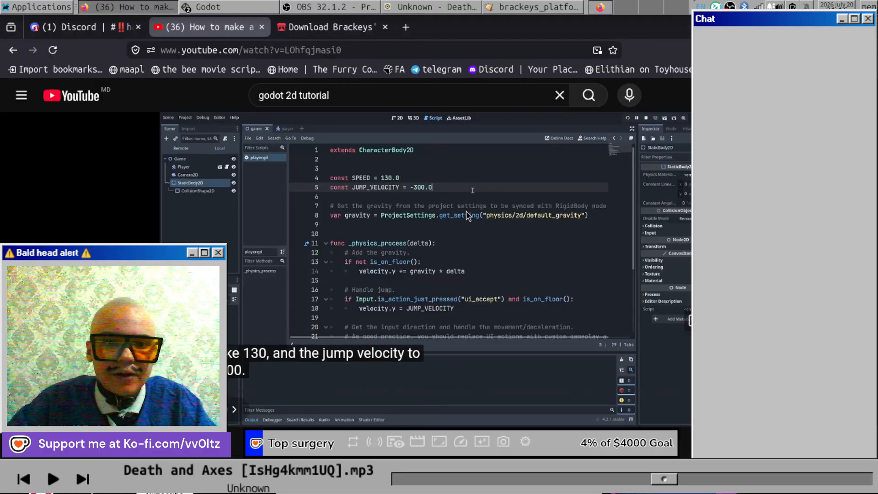
{"action": "left_click", "coordinate": [465, 205]}
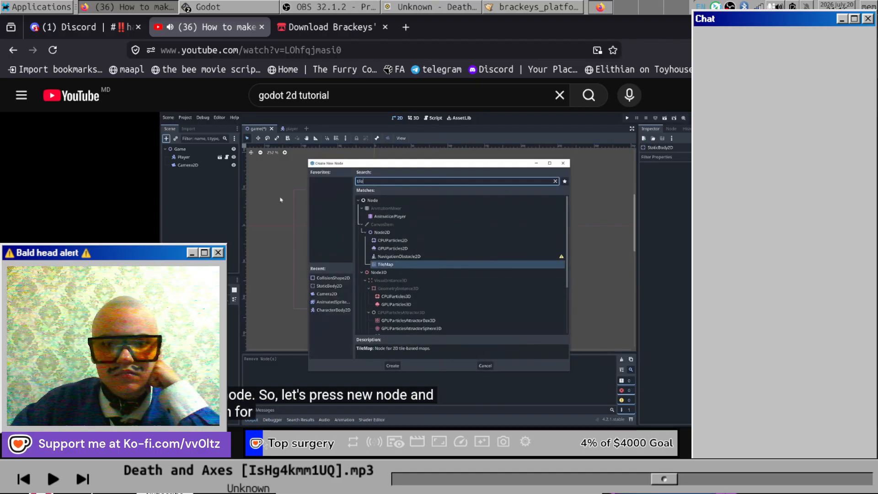
{"action": "left_click", "coordinate": [360, 227]}
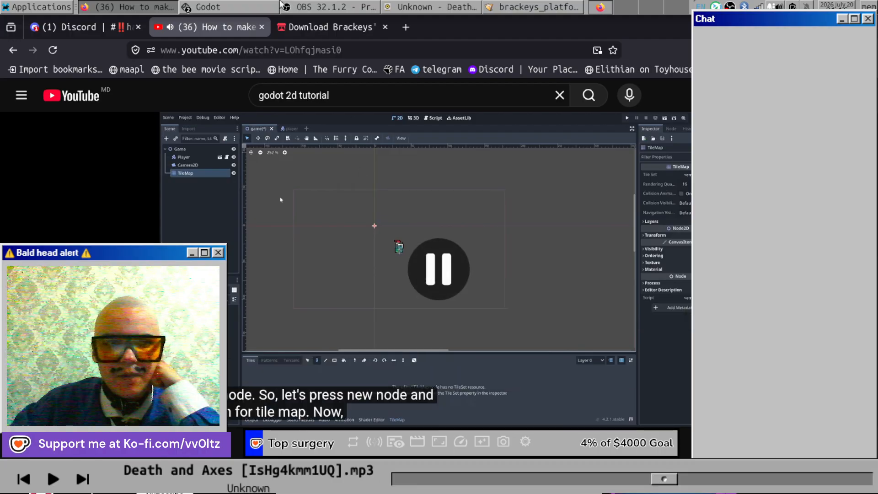
Return to Godot, stop the running project, and delete the StaticBody2D node with its collision shape from the game scene.
{"action": "left_click", "coordinate": [257, 7]}
{"action": "left_click", "coordinate": [255, 22]}
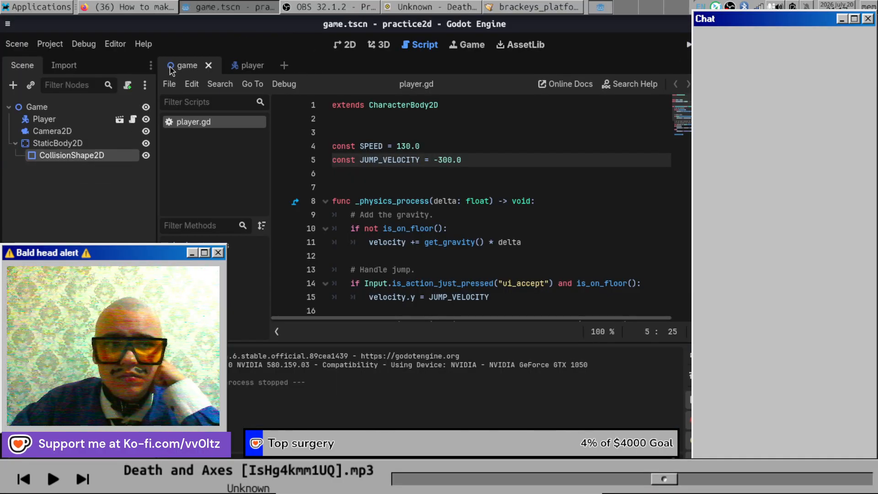
{"action": "left_click", "coordinate": [84, 143]}
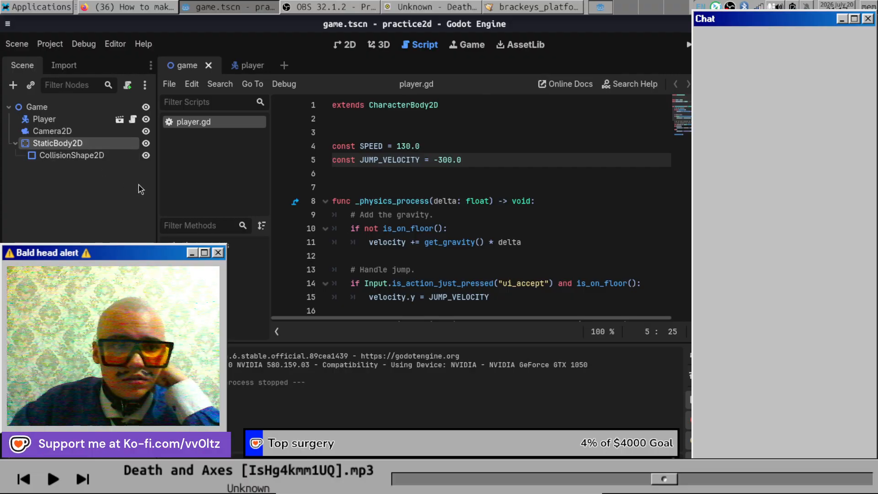
{"action": "key", "text": "Delete"}
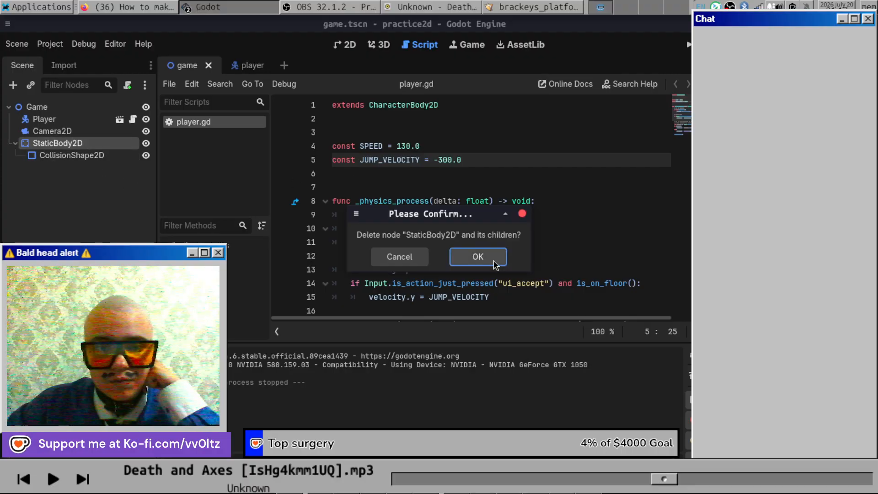
{"action": "left_click", "coordinate": [477, 258]}
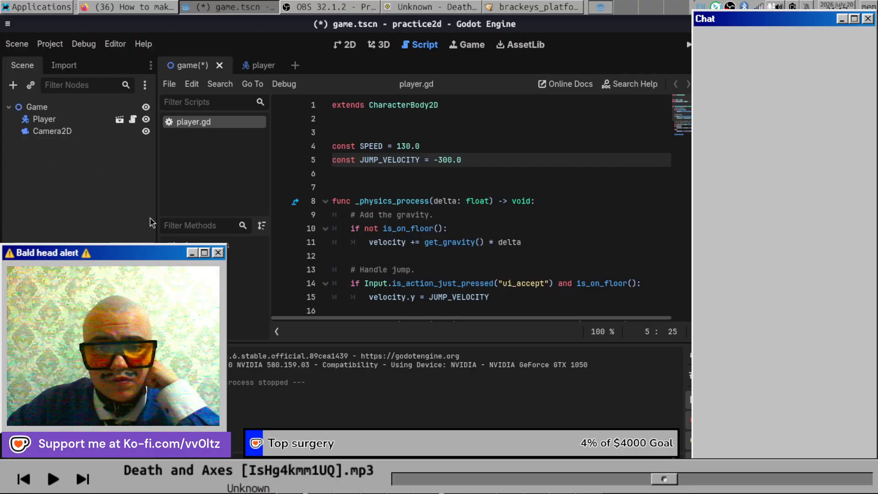
Add a TileMap node as a child of Game and show the scene in the 2D workspace.
{"action": "left_click", "coordinate": [32, 109]}
{"action": "left_click", "coordinate": [13, 85]}
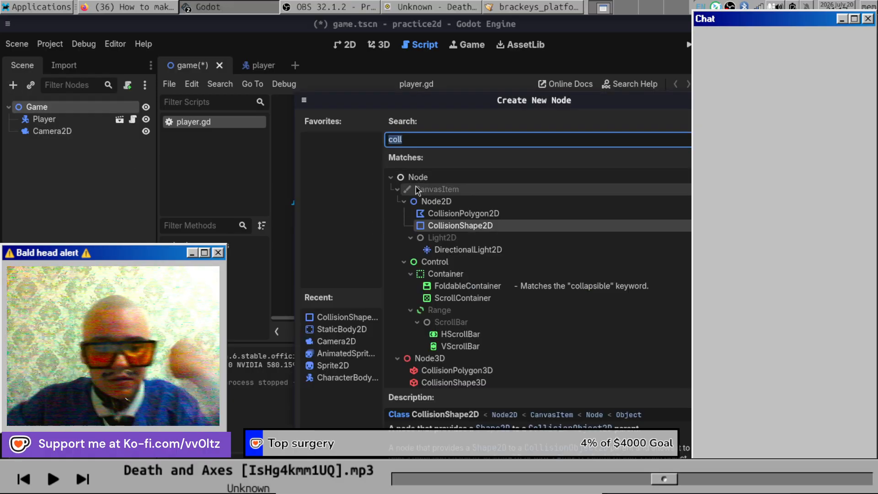
{"action": "type", "text": "tile"}
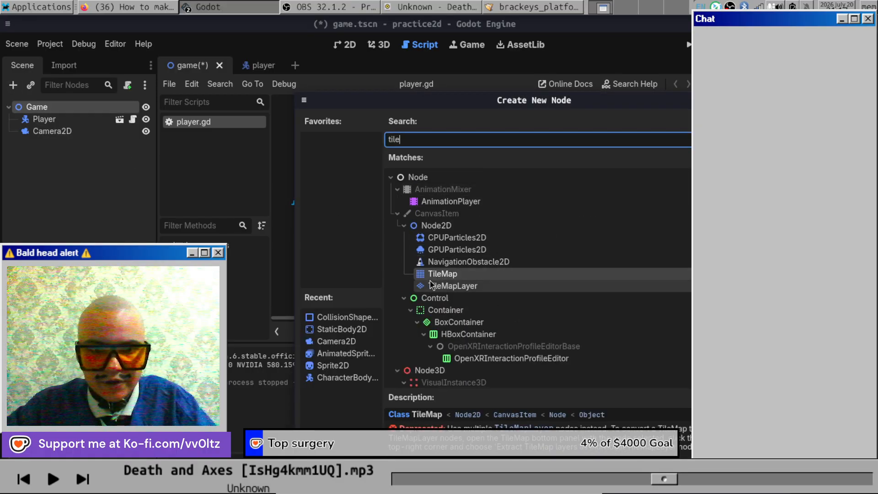
{"action": "double_click", "coordinate": [441, 274]}
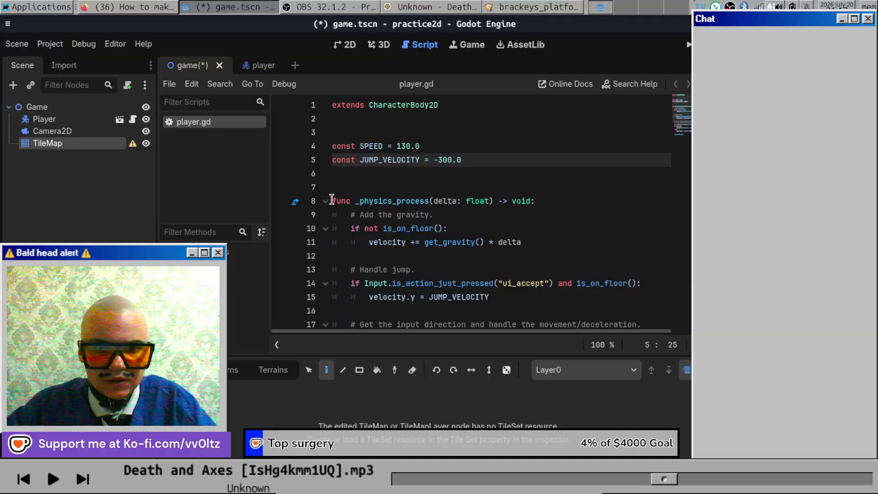
{"action": "double_click", "coordinate": [58, 142]}
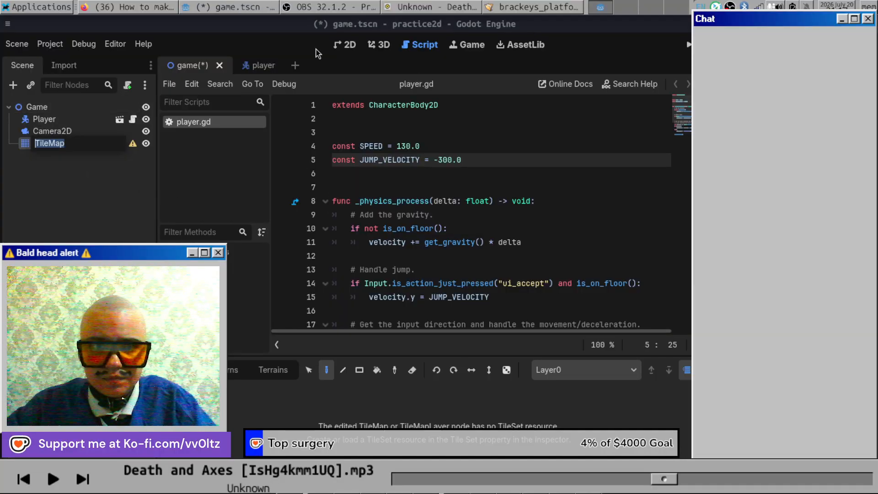
{"action": "left_click", "coordinate": [347, 45]}
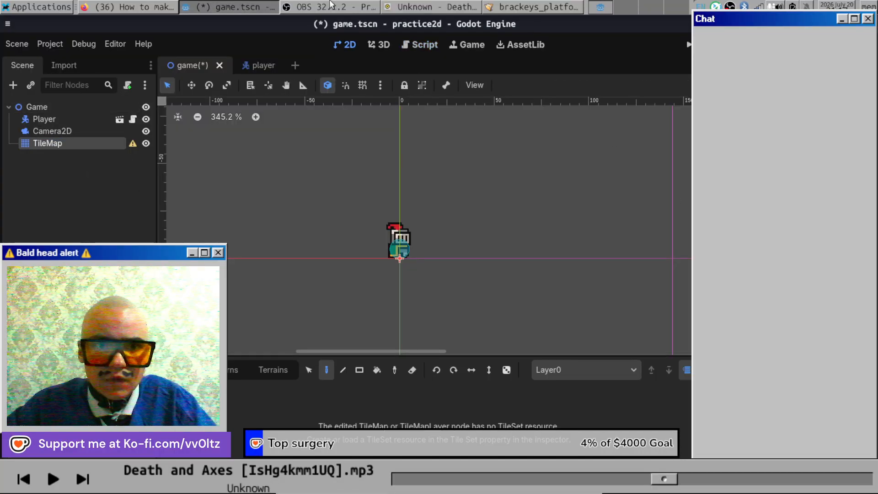
Switch to the YouTube tutorial and play its explanation of the TileSet and TileMap tabs, pausing it before the painting part.
{"action": "left_click", "coordinate": [128, 7]}
{"action": "left_click", "coordinate": [498, 216]}
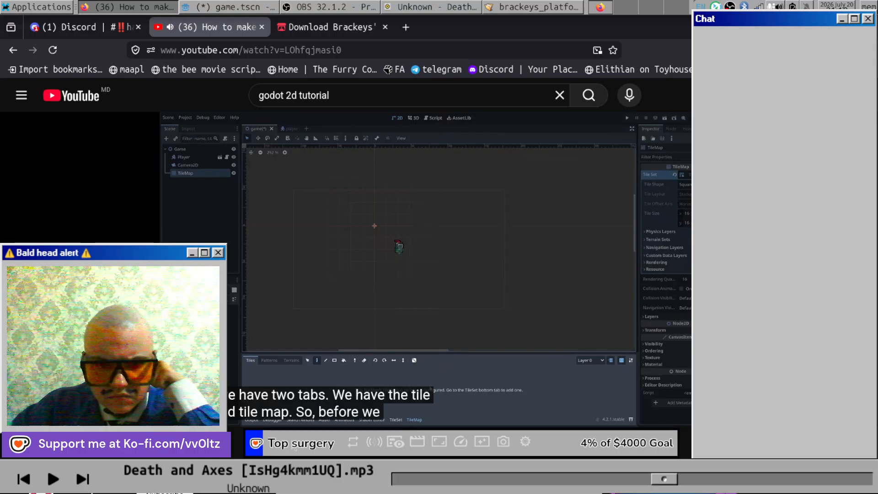
{"action": "left_click", "coordinate": [323, 245]}
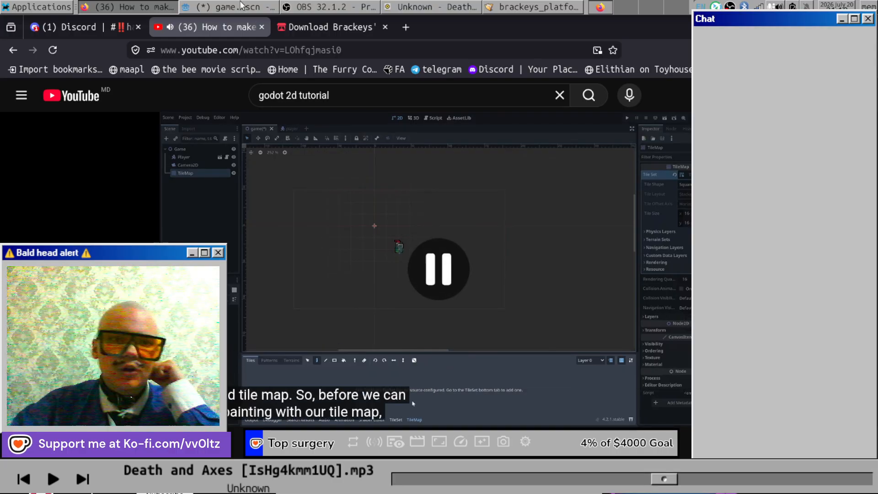
Check the paused tutorial against the Godot scene, give the TileMap node a TileSet, and open the TileSet editor.
{"action": "key", "text": "alt+Tab"}
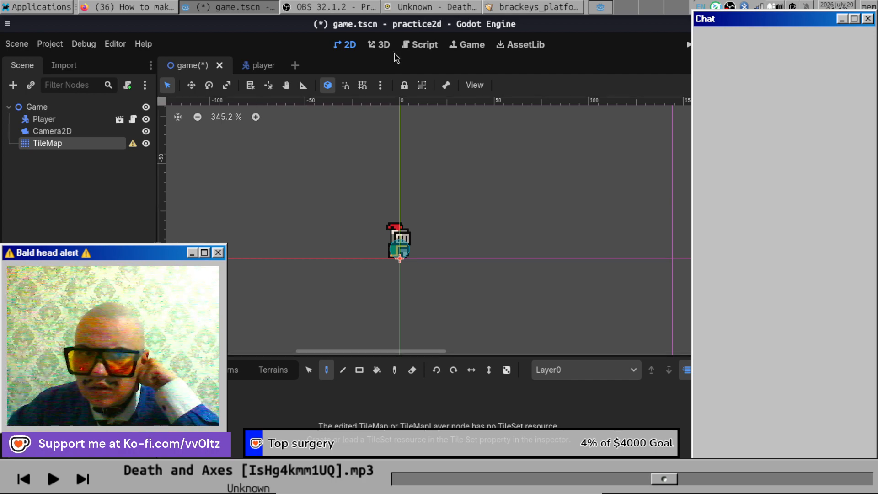
{"action": "left_click", "coordinate": [332, 6]}
{"action": "left_click", "coordinate": [229, 7]}
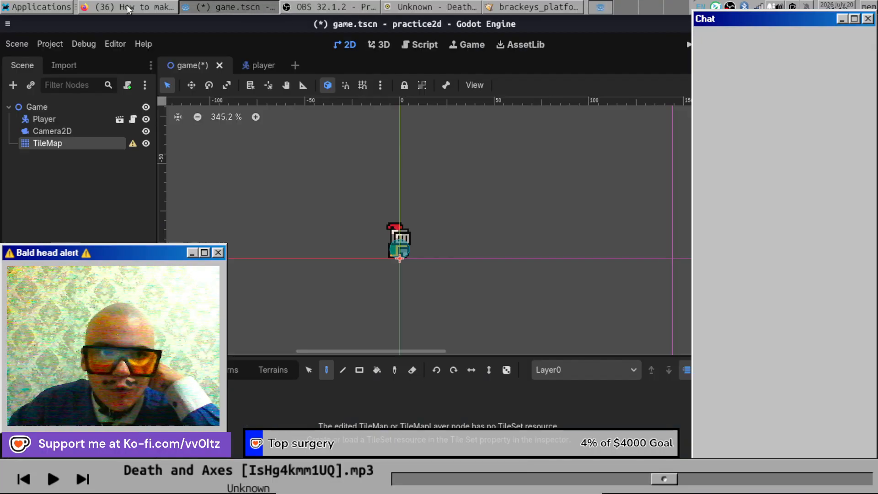
{"action": "left_click", "coordinate": [118, 7]}
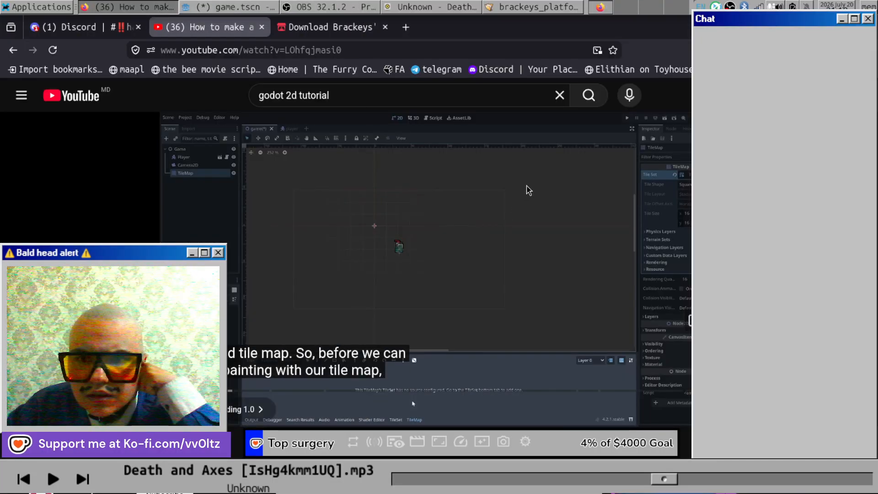
{"action": "key", "text": "alt+Tab"}
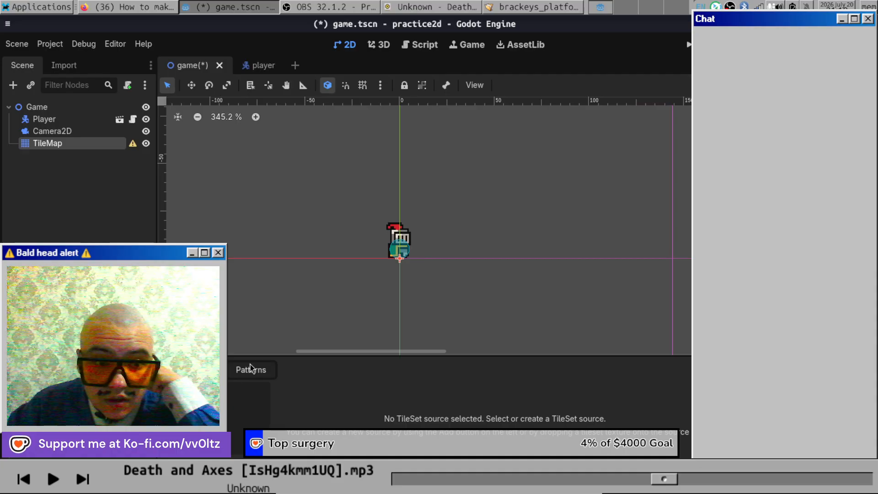
Play the YouTube tutorial's part on the world tileset, then return to Godot and add world_tileset.png as a tile source.
{"action": "left_click", "coordinate": [146, 5]}
{"action": "left_click", "coordinate": [377, 263]}
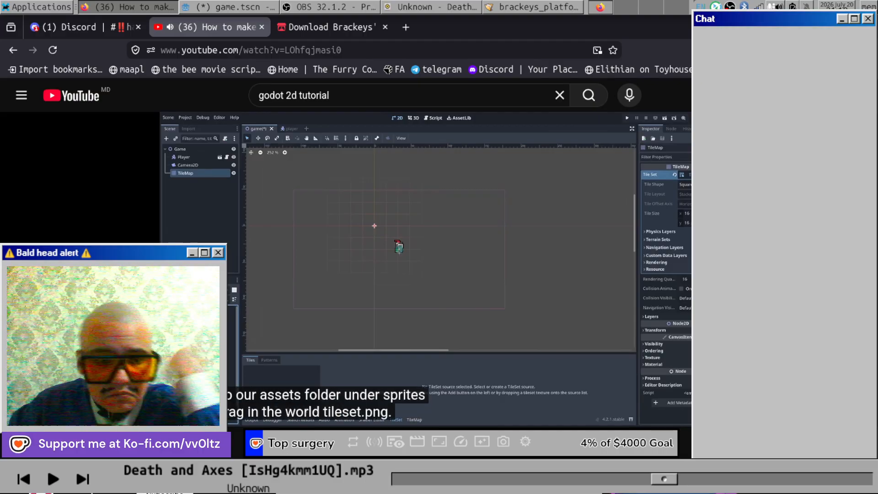
{"action": "left_click", "coordinate": [402, 337]}
{"action": "left_click", "coordinate": [226, 5]}
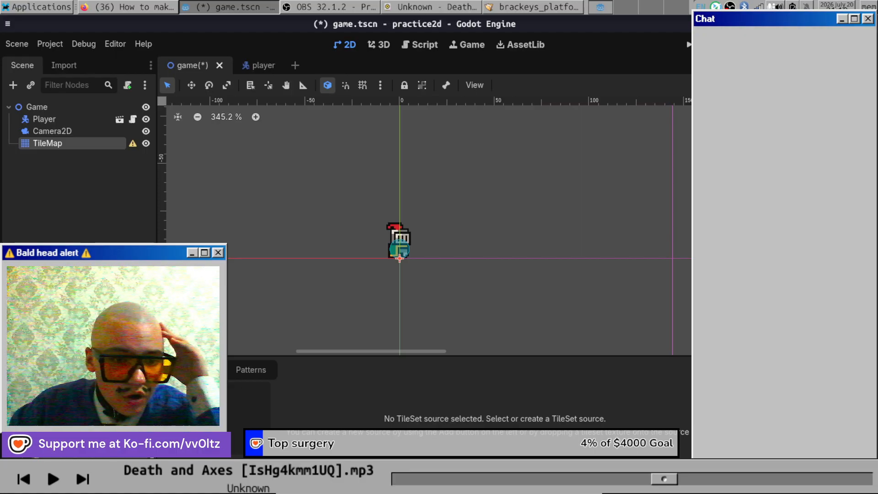
{"action": "left_click_drag", "start_coordinate": [242, 423], "coordinate": [242, 425]}
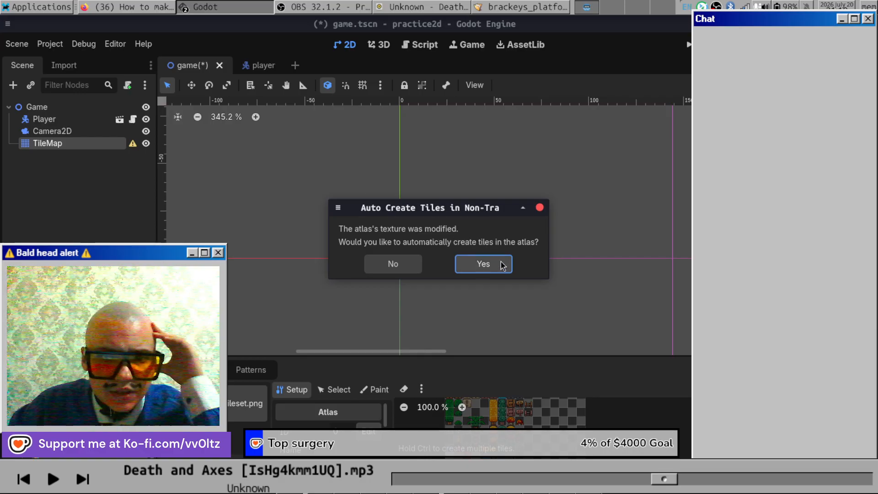
Switch to the YouTube tutorial and play its advice on automatically creating atlas tiles, pausing it after the panel is enlarged.
{"action": "left_click", "coordinate": [124, 8]}
{"action": "key", "text": "k"}
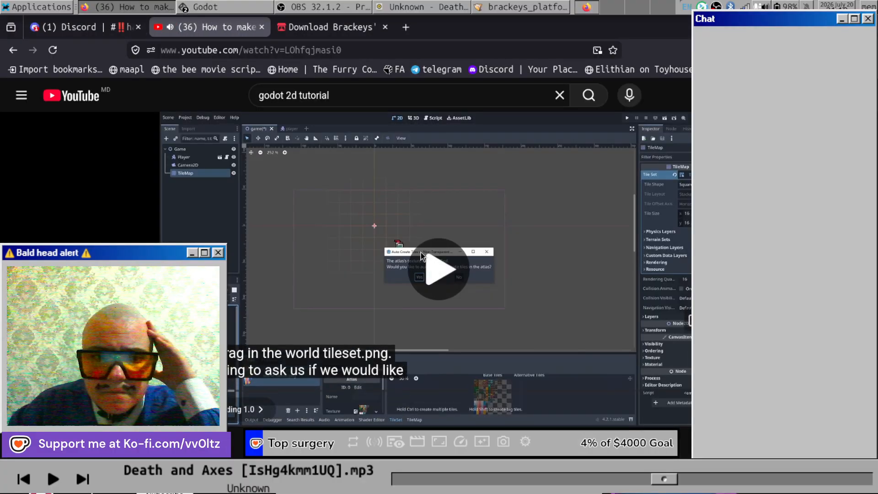
{"action": "left_click", "coordinate": [420, 252]}
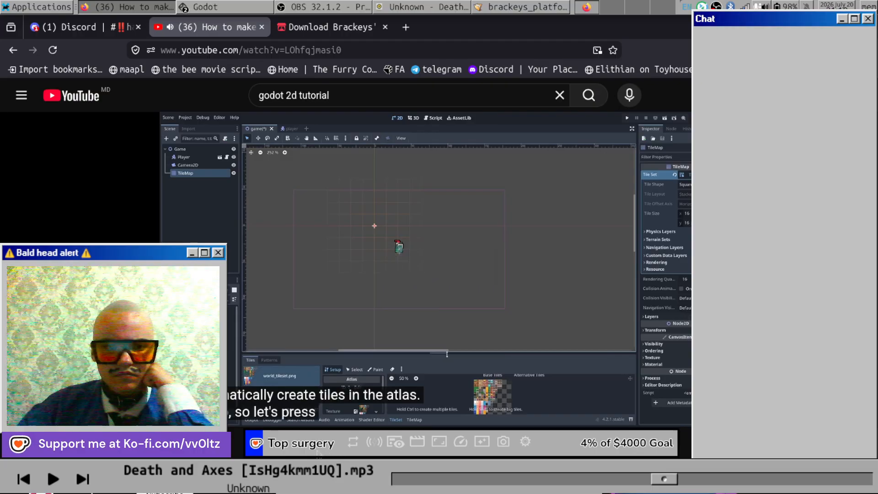
{"action": "left_click", "coordinate": [419, 191]}
Return to Godot, accept the automatic creation of tiles in the atlas, and enlarge the TileSet editor to inspect the tiles.
{"action": "left_click", "coordinate": [241, 6]}
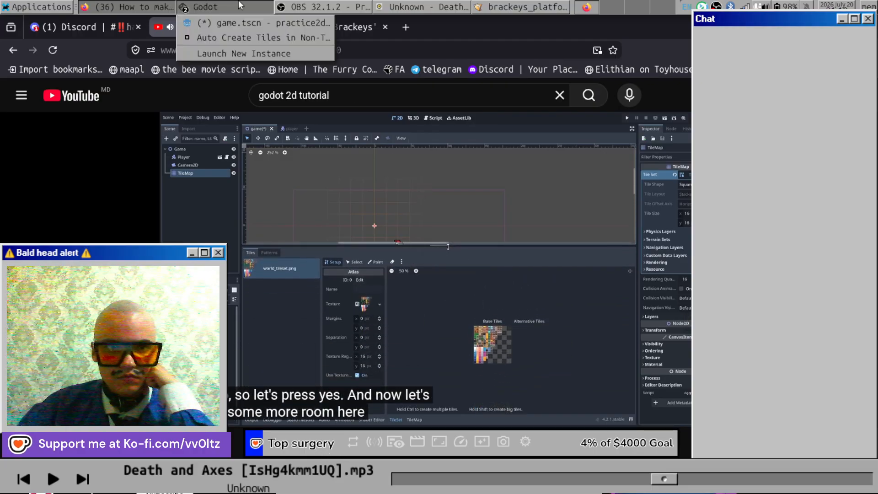
{"action": "left_click", "coordinate": [256, 23]}
{"action": "left_click", "coordinate": [484, 263]}
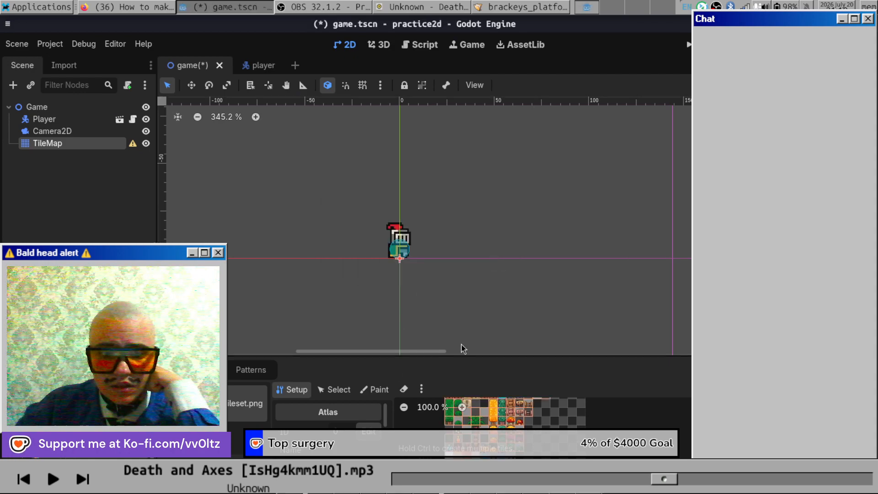
{"action": "left_click_drag", "start_coordinate": [452, 356], "coordinate": [453, 158]}
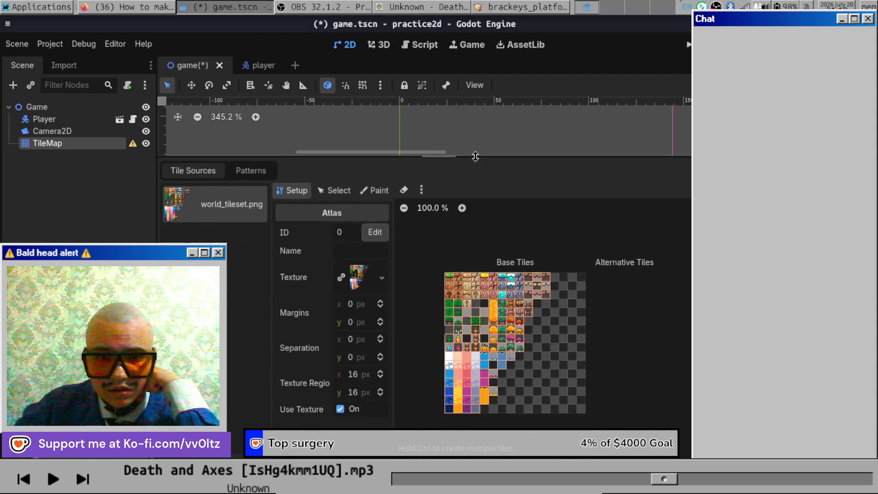
{"action": "scroll", "coordinate": [499, 306], "scroll_direction": "down", "scroll_amount": 2}
{"action": "scroll", "coordinate": [500, 306], "scroll_direction": "up", "scroll_amount": 3}
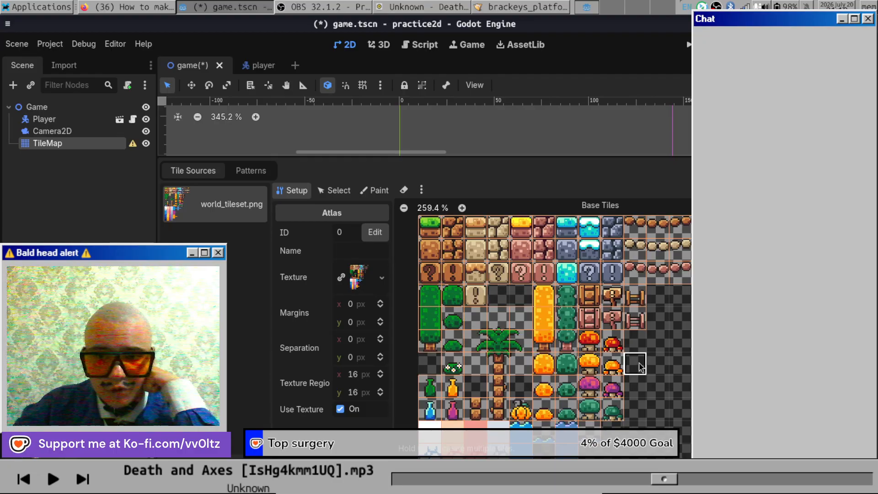
{"action": "scroll", "coordinate": [640, 366], "scroll_direction": "down", "scroll_amount": 2}
{"action": "scroll", "coordinate": [675, 247], "scroll_direction": "up", "scroll_amount": 4}
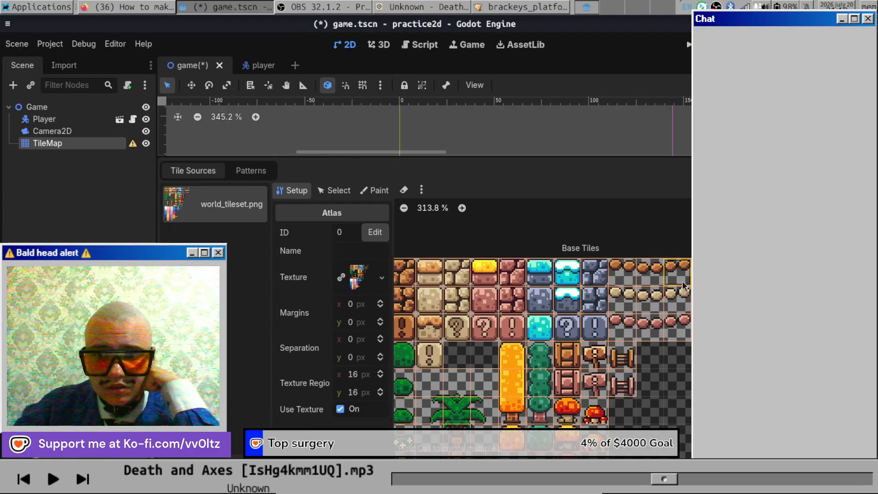
{"action": "scroll", "coordinate": [639, 337], "scroll_direction": "down", "scroll_amount": 3}
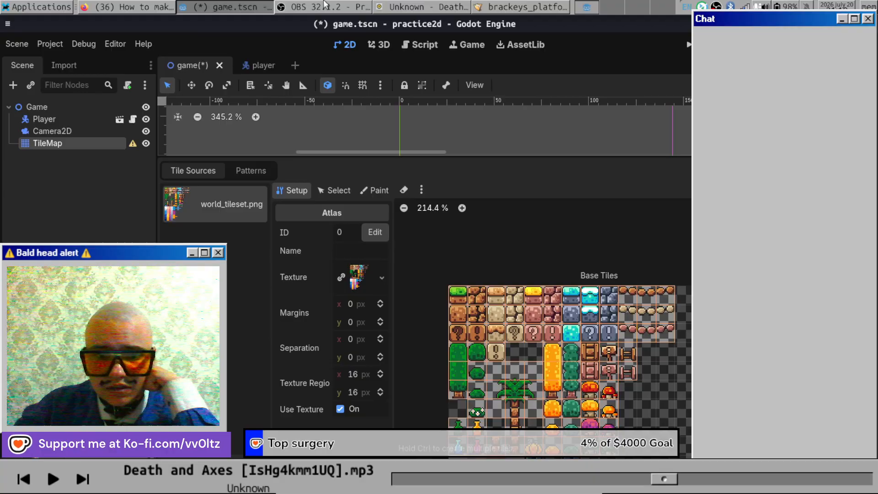
Switch to the YouTube tutorial and play its explanation of merging several atlas cells into one big tile, then pause it.
{"action": "left_click", "coordinate": [157, 6]}
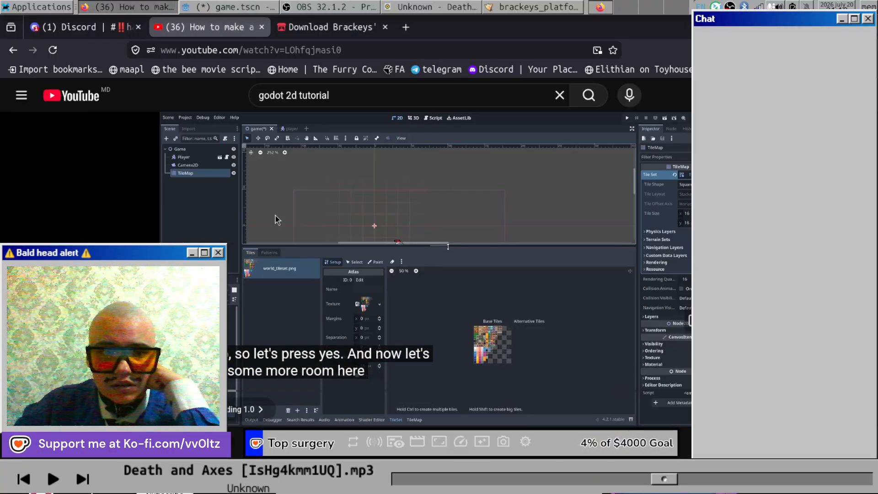
{"action": "left_click", "coordinate": [545, 400]}
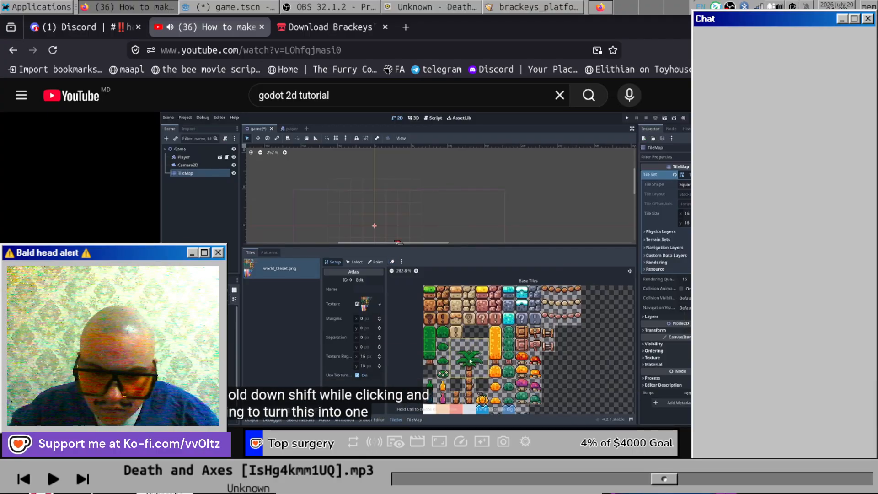
{"action": "left_click", "coordinate": [597, 342]}
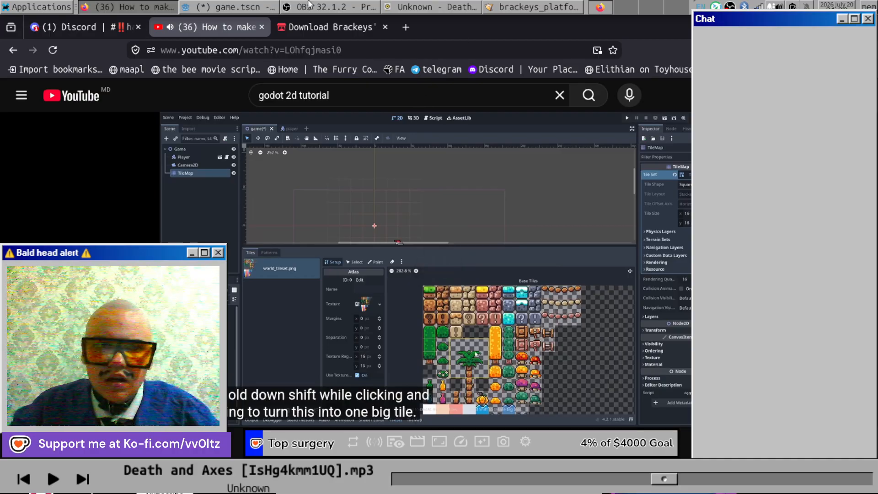
Return to Godot and erase the separate atlas tiles covering the palm tree's crown and upper trunk.
{"action": "left_click", "coordinate": [239, 5]}
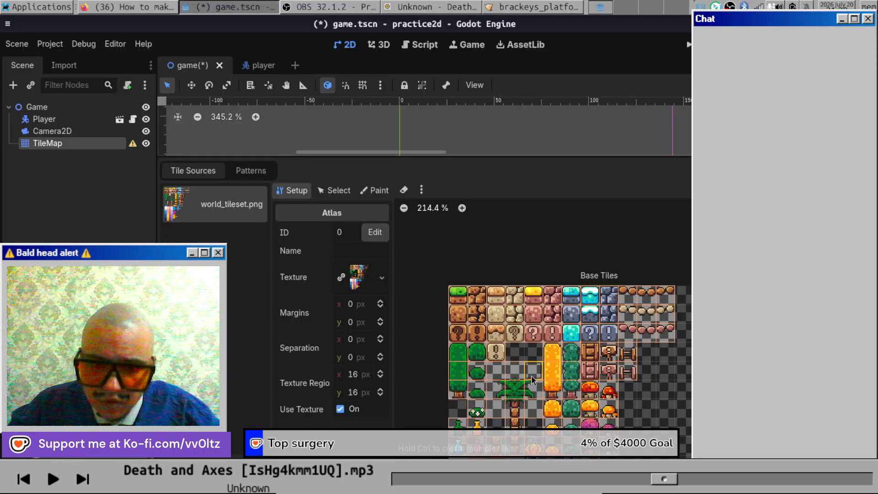
{"action": "left_click", "coordinate": [403, 189]}
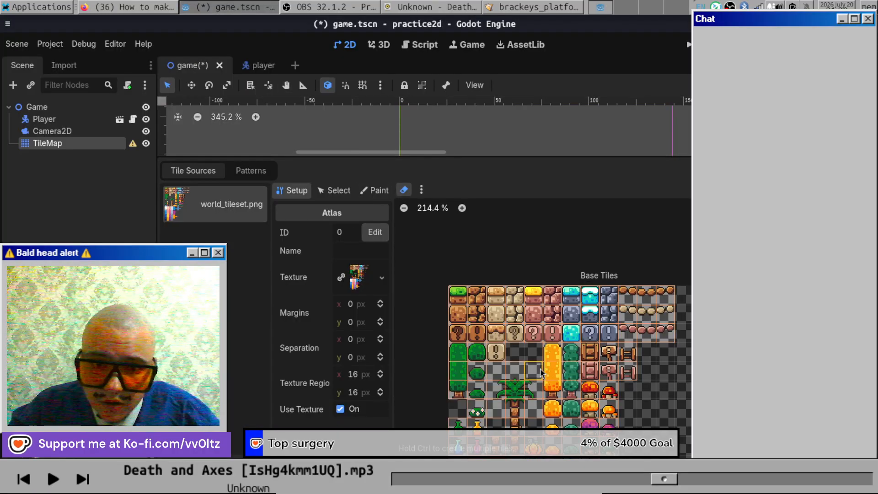
{"action": "mouse_move", "coordinate": [537, 376]}
{"action": "left_mouse_down"}
{"action": "mouse_move", "coordinate": [533, 408]}
{"action": "mouse_move", "coordinate": [498, 374]}
{"action": "mouse_move", "coordinate": [497, 409]}
{"action": "left_mouse_up"}
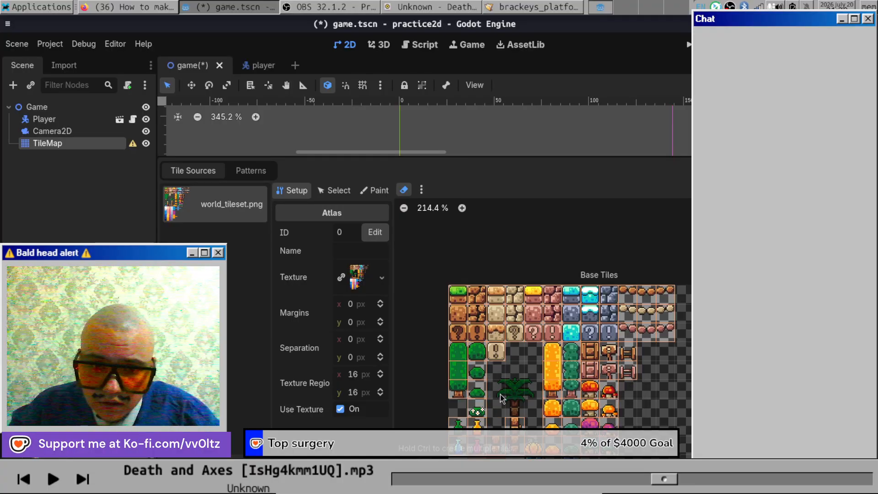
Check the paused tutorial again and look through the TileSet editor's Select and Paint modes for creating a big tile.
{"action": "left_click", "coordinate": [110, 4]}
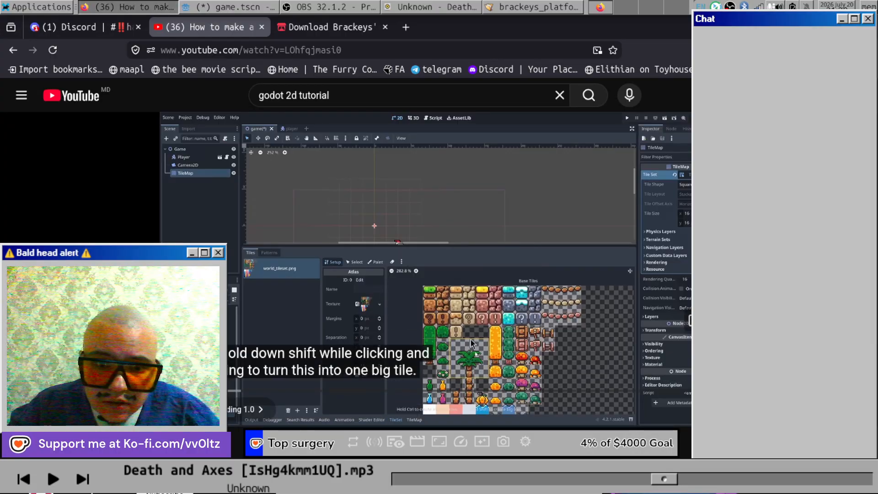
{"action": "left_click", "coordinate": [243, 6]}
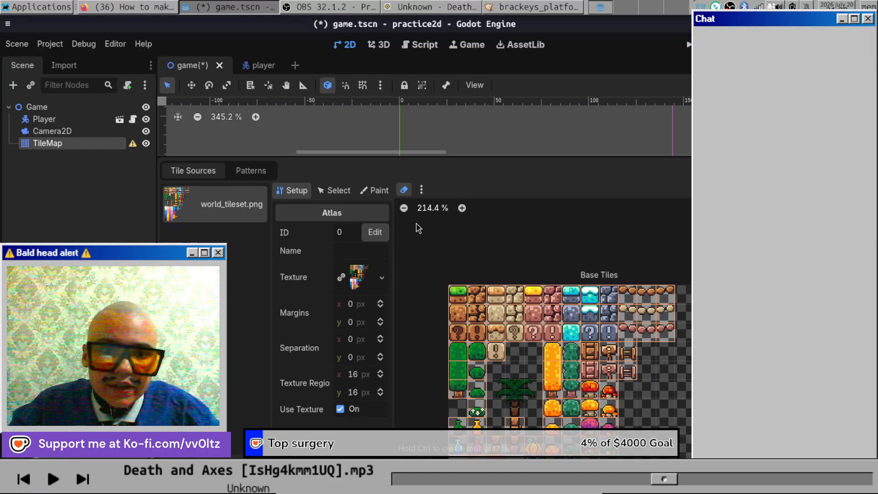
{"action": "left_click", "coordinate": [335, 191]}
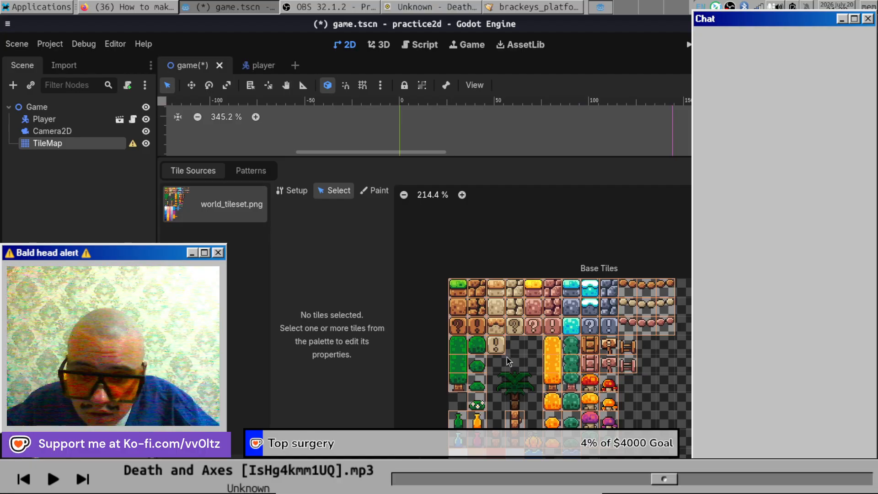
{"action": "left_click", "coordinate": [377, 192]}
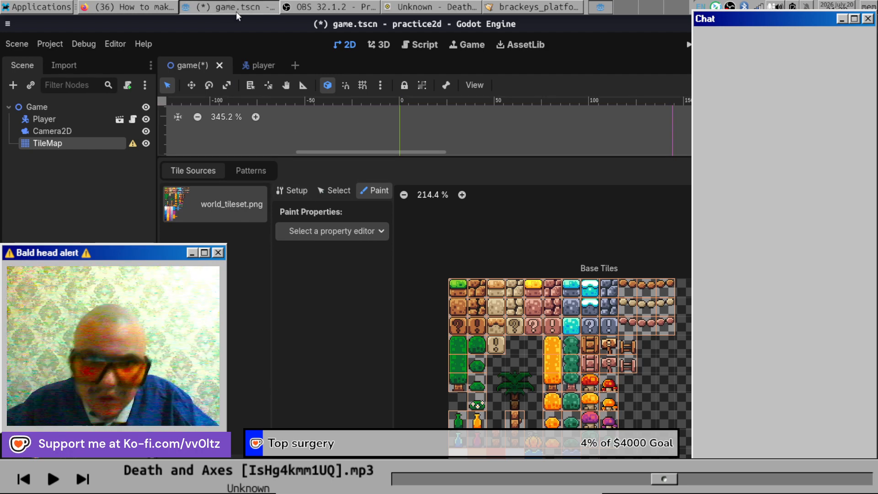
{"action": "left_click", "coordinate": [334, 190]}
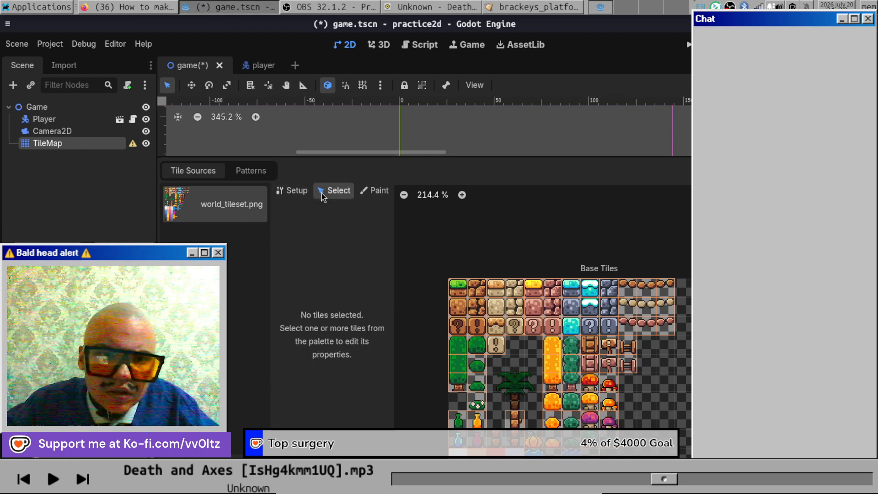
Return to the atlas Setup mode, turn off the eraser, and create one big 3×3 tile over the palm tree.
{"action": "left_click", "coordinate": [291, 190]}
{"action": "mouse_move", "coordinate": [509, 387]}
{"action": "left_mouse_down"}
{"action": "mouse_move", "coordinate": [527, 404]}
{"action": "mouse_move", "coordinate": [509, 377]}
{"action": "left_mouse_up"}
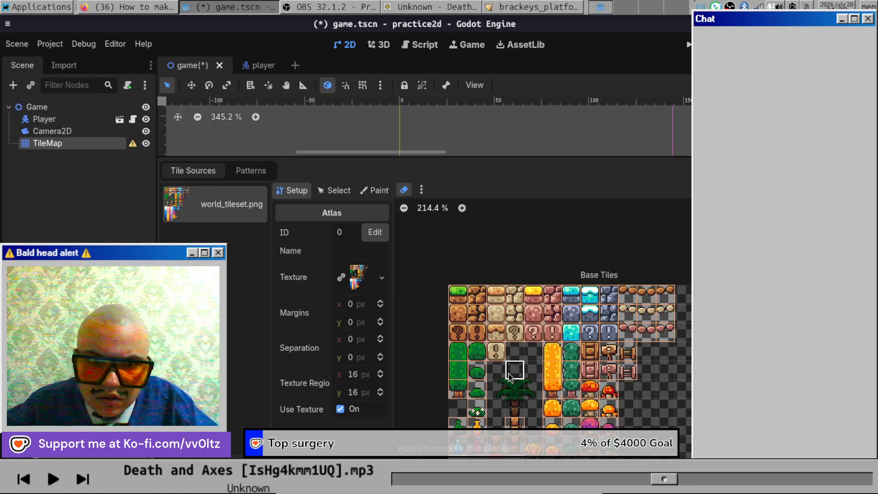
{"action": "left_click", "coordinate": [404, 190]}
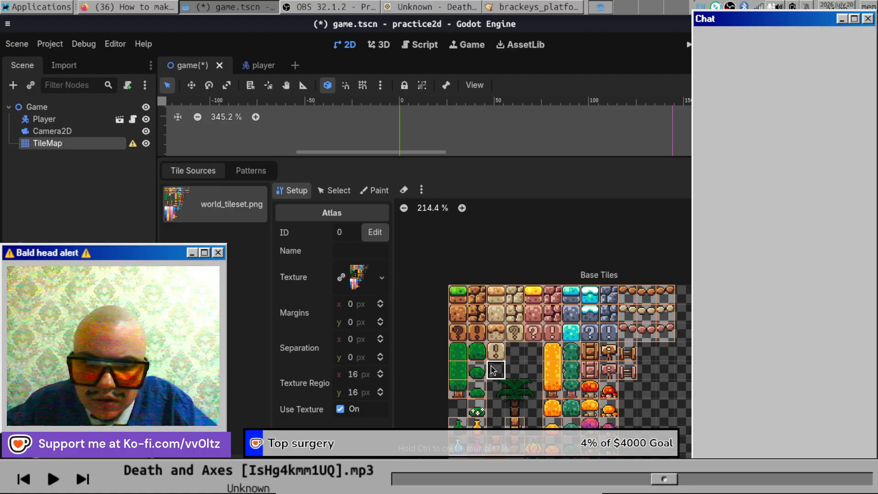
{"action": "left_click_drag", "start_coordinate": [493, 370], "coordinate": [534, 405]}
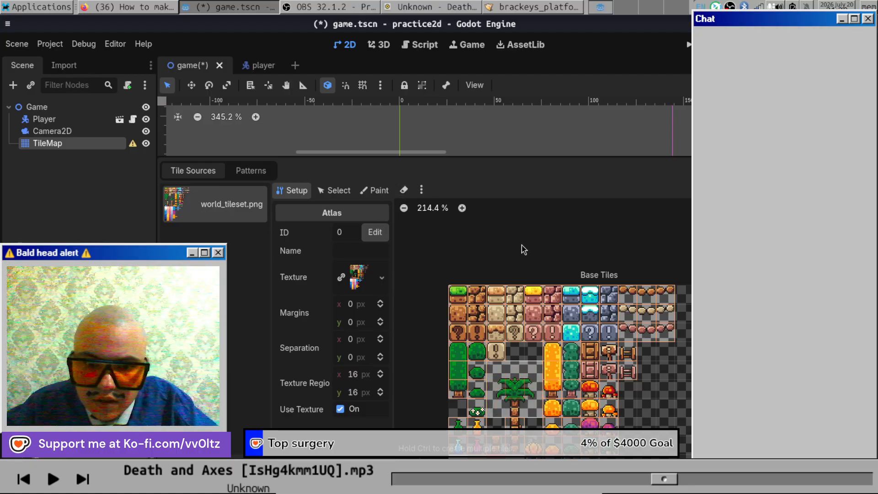
{"action": "left_click", "coordinate": [532, 386]}
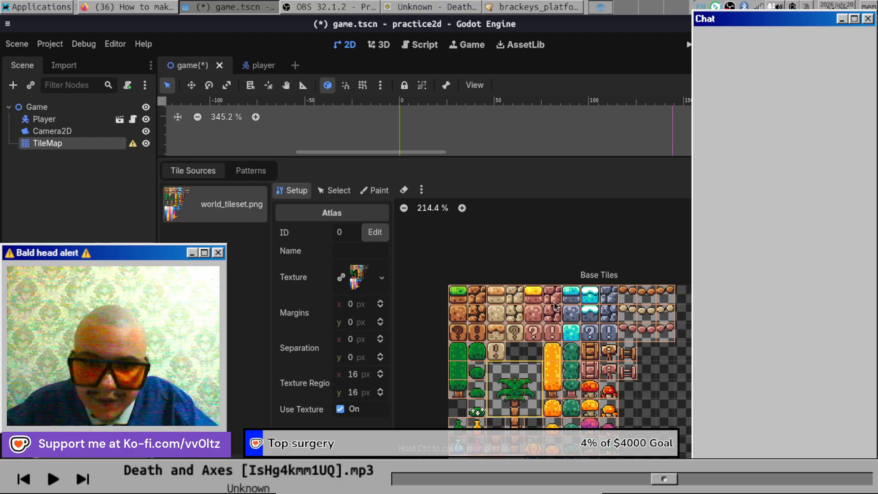
Switch to the YouTube tutorial and play its demonstration of painting and moving tiles in the TileMap, then pause it.
{"action": "left_click", "coordinate": [155, 7]}
{"action": "left_click", "coordinate": [405, 294]}
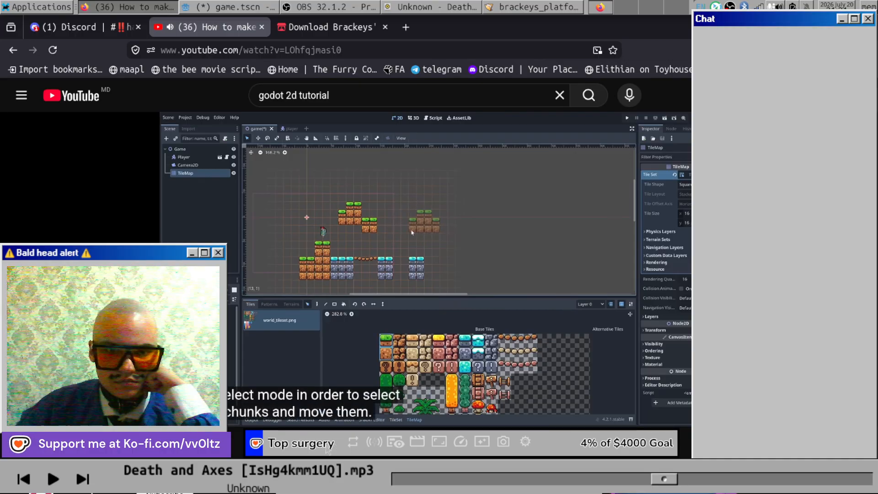
{"action": "left_click", "coordinate": [361, 345]}
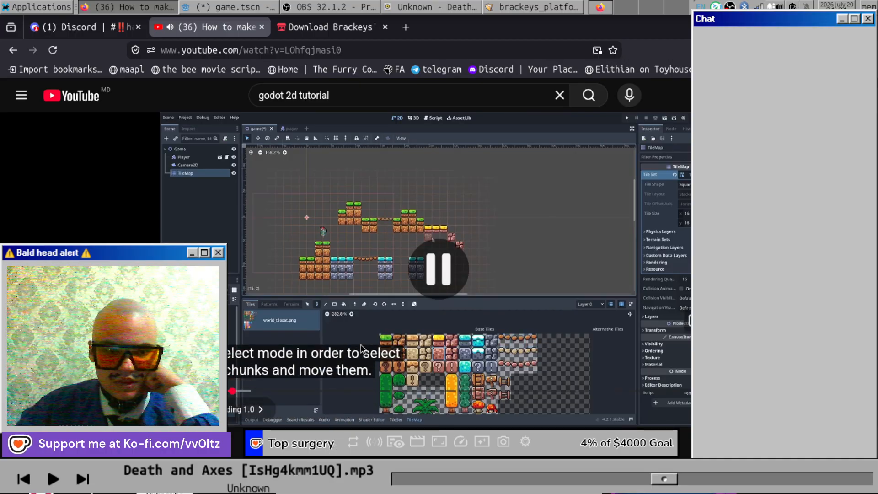
Return to Godot and shrink the TileSet editor to give the 2D scene more room.
{"action": "left_click", "coordinate": [229, 7]}
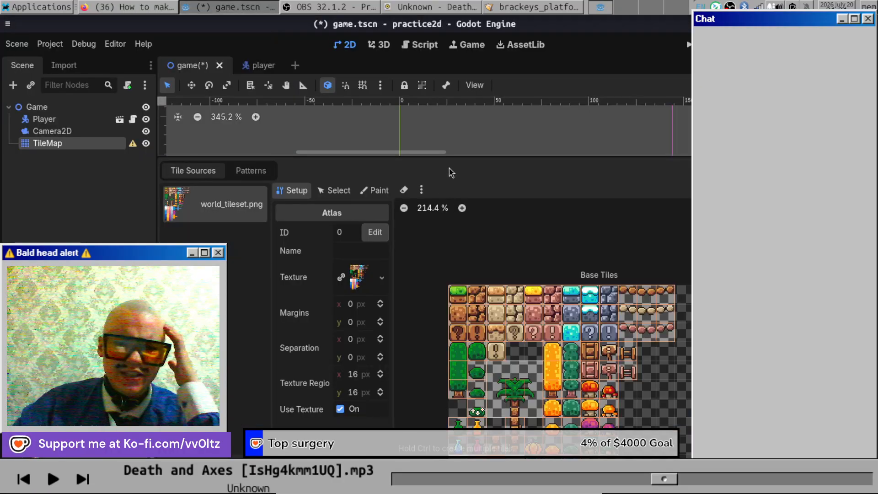
{"action": "left_click_drag", "start_coordinate": [445, 157], "coordinate": [462, 356]}
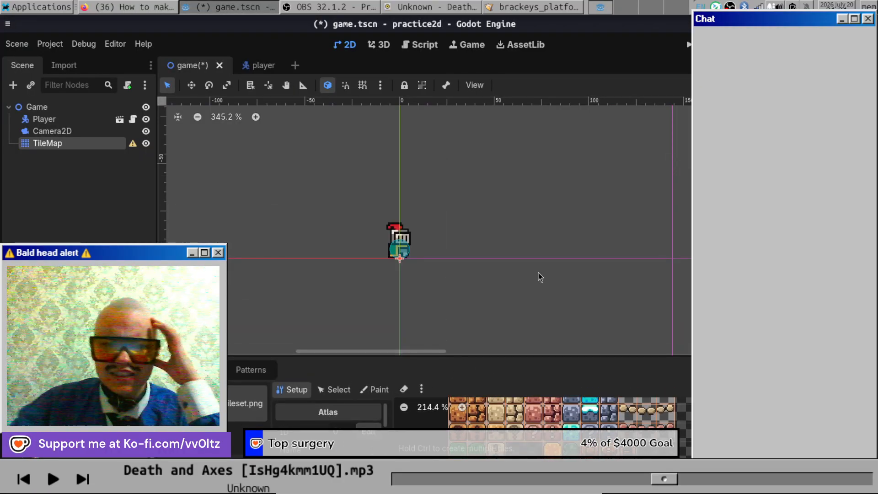
{"action": "scroll", "coordinate": [514, 308], "scroll_direction": "down", "scroll_amount": 2}
{"action": "scroll", "coordinate": [513, 304], "scroll_direction": "down", "scroll_amount": 4}
{"action": "scroll", "coordinate": [477, 408], "scroll_direction": "up", "scroll_amount": 3}
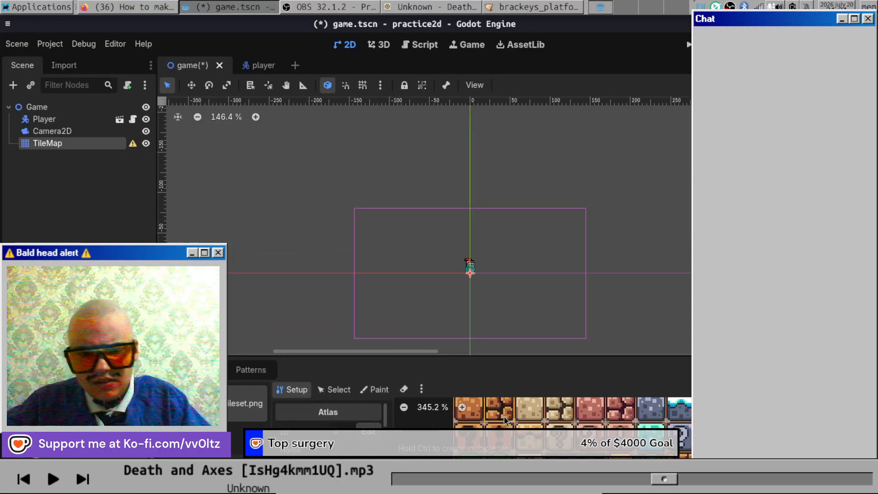
Try to place a tile in the 2D scene from the TileSet editor's Select and Paint modes.
{"action": "left_click", "coordinate": [334, 390]}
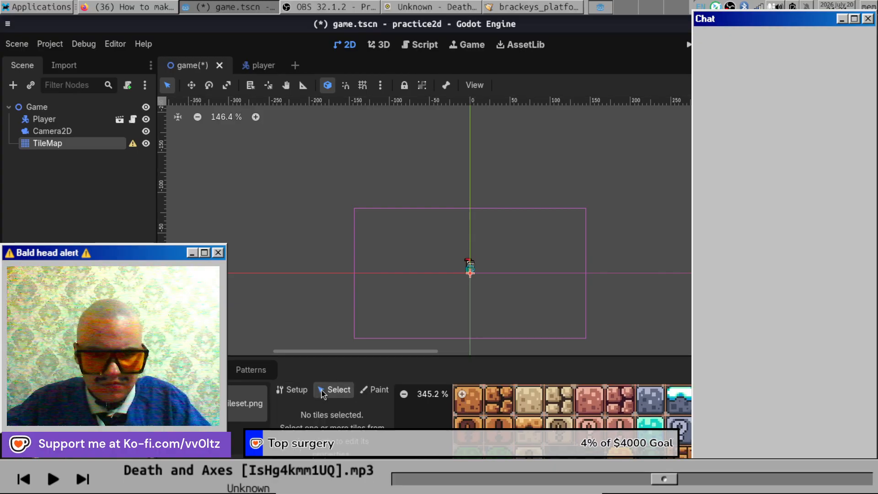
{"action": "scroll", "coordinate": [557, 403], "scroll_direction": "up", "scroll_amount": 3}
{"action": "scroll", "coordinate": [536, 405], "scroll_direction": "down", "scroll_amount": 9}
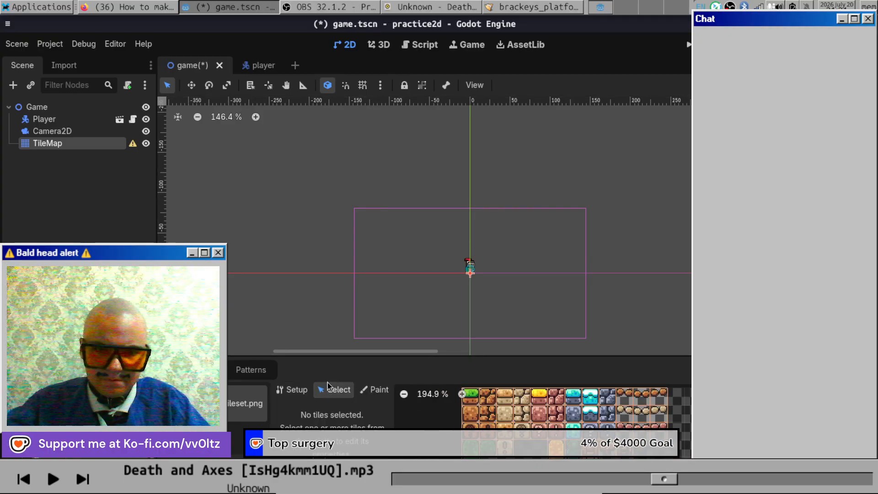
{"action": "left_click", "coordinate": [361, 391]}
{"action": "scroll", "coordinate": [449, 403], "scroll_direction": "down", "scroll_amount": 2}
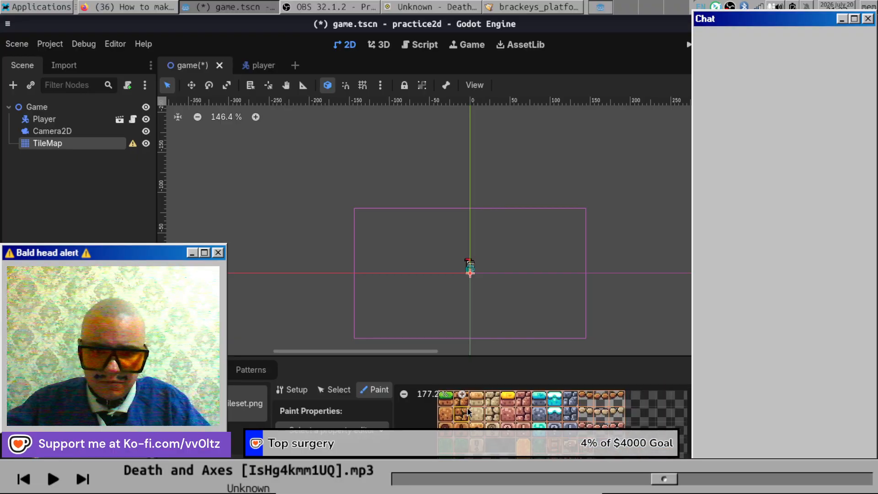
{"action": "scroll", "coordinate": [447, 406], "scroll_direction": "down", "scroll_amount": 5}
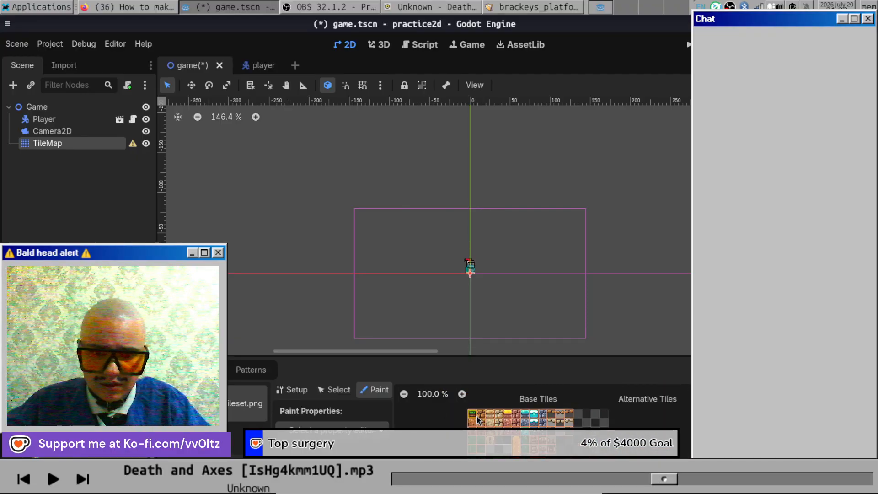
{"action": "left_click_drag", "start_coordinate": [460, 286], "coordinate": [476, 292]}
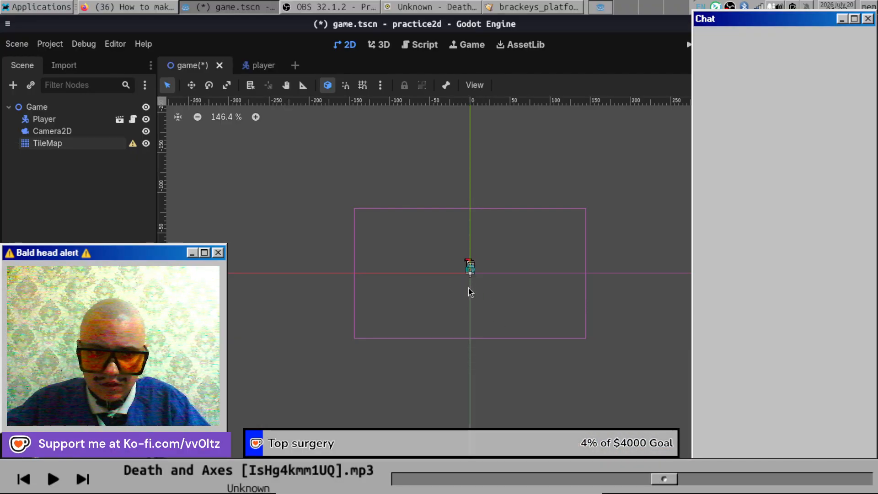
Select the TileMap node and try to place the grass tile below the player with the Selection tool.
{"action": "left_click", "coordinate": [47, 144]}
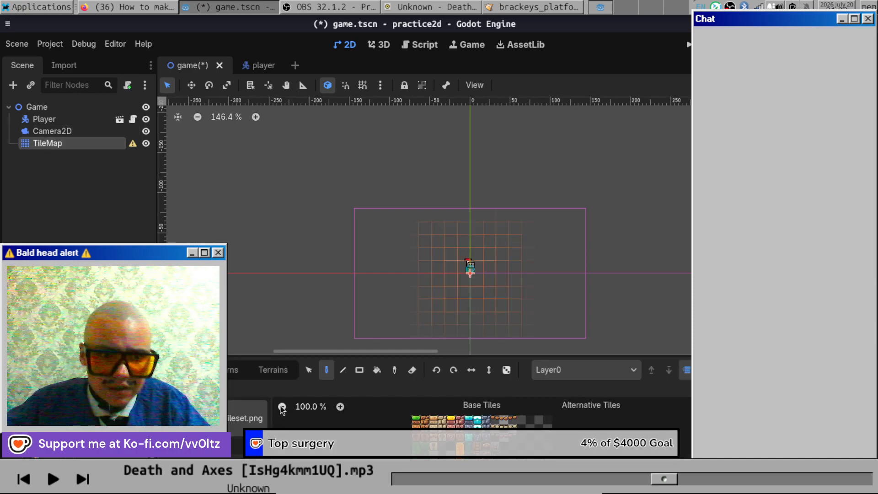
{"action": "left_click", "coordinate": [310, 370]}
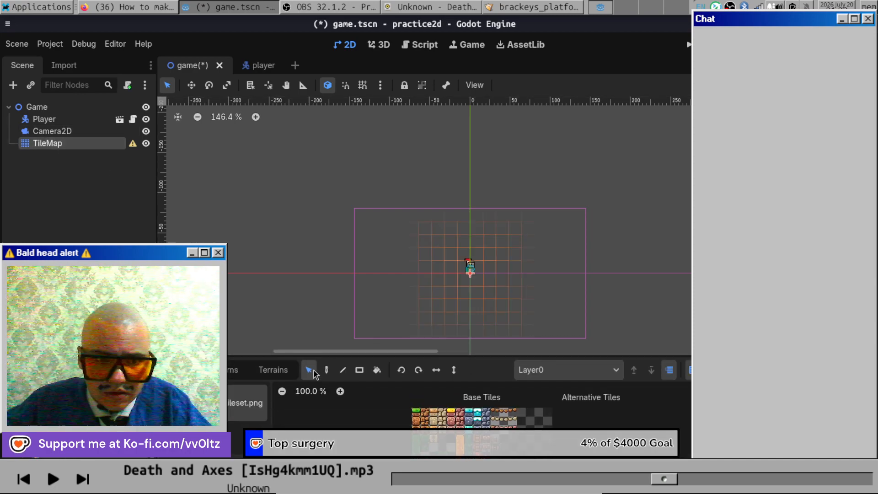
{"action": "left_click", "coordinate": [416, 413]}
{"action": "scroll", "coordinate": [454, 288], "scroll_direction": "up", "scroll_amount": 2}
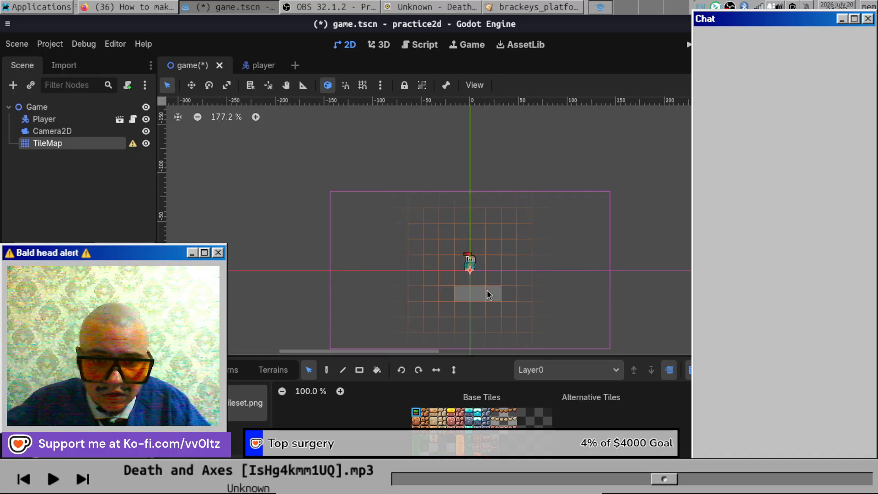
{"action": "left_click_drag", "start_coordinate": [487, 295], "coordinate": [488, 294]}
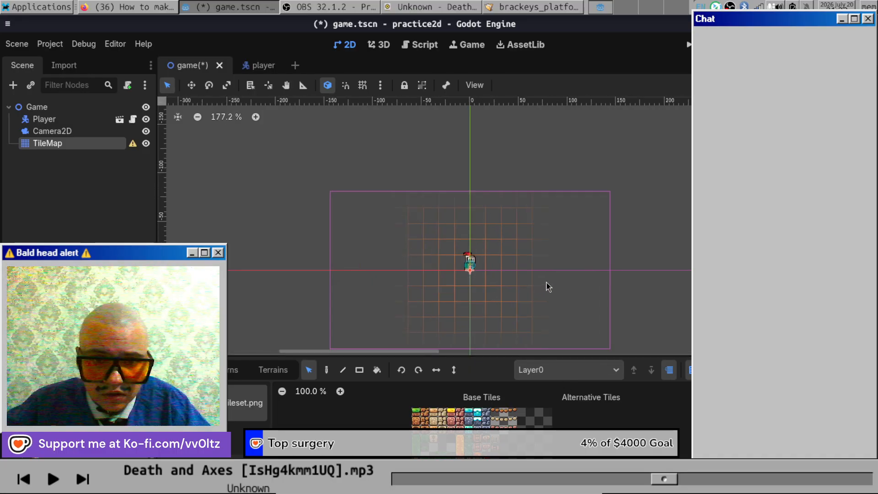
Paint a four-tile grass platform under the player and another four-tile grass platform one row higher to its right.
{"action": "left_click", "coordinate": [326, 370]}
{"action": "left_click", "coordinate": [421, 425]}
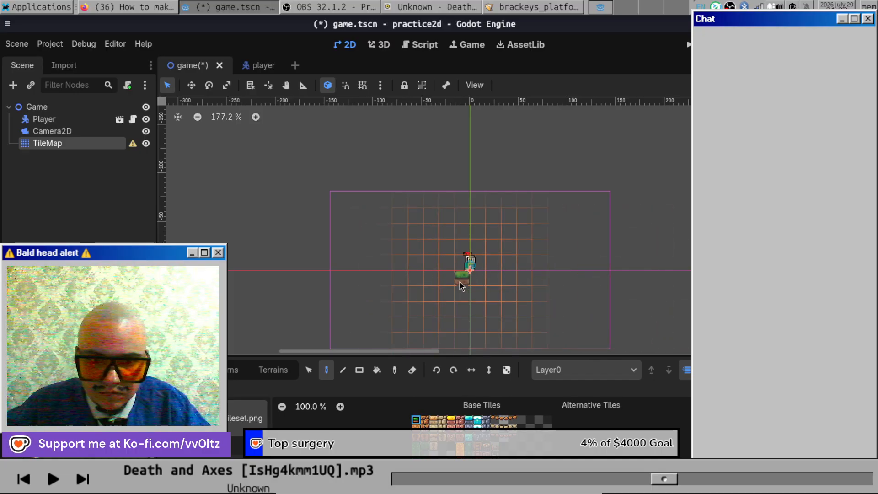
{"action": "mouse_move", "coordinate": [460, 281]}
{"action": "left_mouse_down"}
{"action": "mouse_move", "coordinate": [449, 285]}
{"action": "mouse_move", "coordinate": [481, 282]}
{"action": "left_mouse_up"}
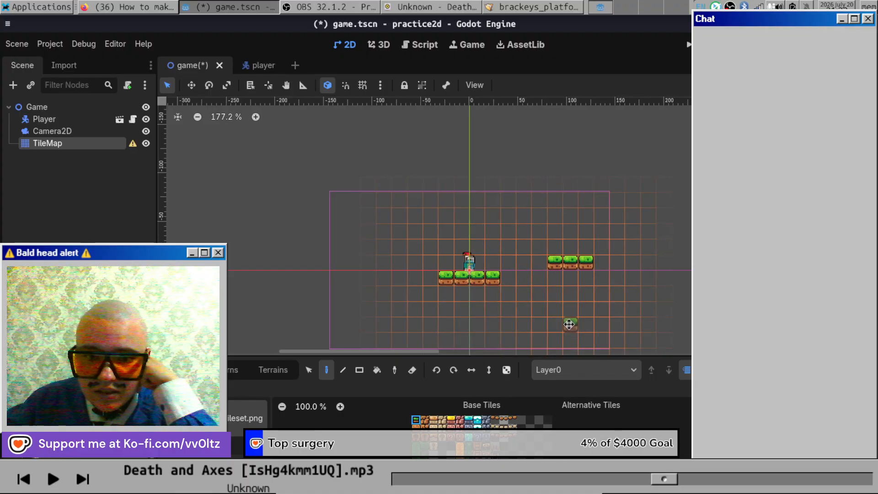
{"action": "mouse_move", "coordinate": [569, 324]}
{"action": "middle_mouse_down"}
{"action": "mouse_move", "coordinate": [490, 308]}
{"action": "mouse_move", "coordinate": [501, 312]}
{"action": "middle_mouse_up"}
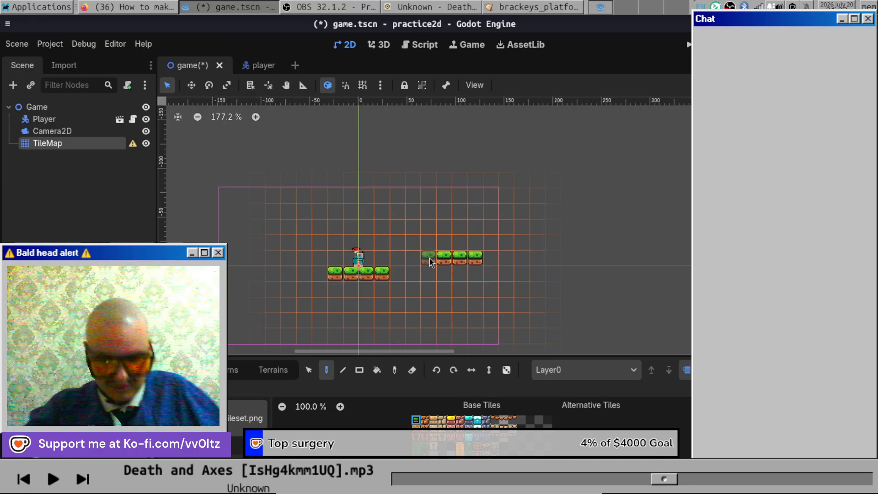
{"action": "left_click", "coordinate": [429, 257]}
Paint a nine-tile stone bridge extending right from the second platform, using the three-tile bridge piece.
{"action": "scroll", "coordinate": [469, 265], "scroll_direction": "down", "scroll_amount": 4}
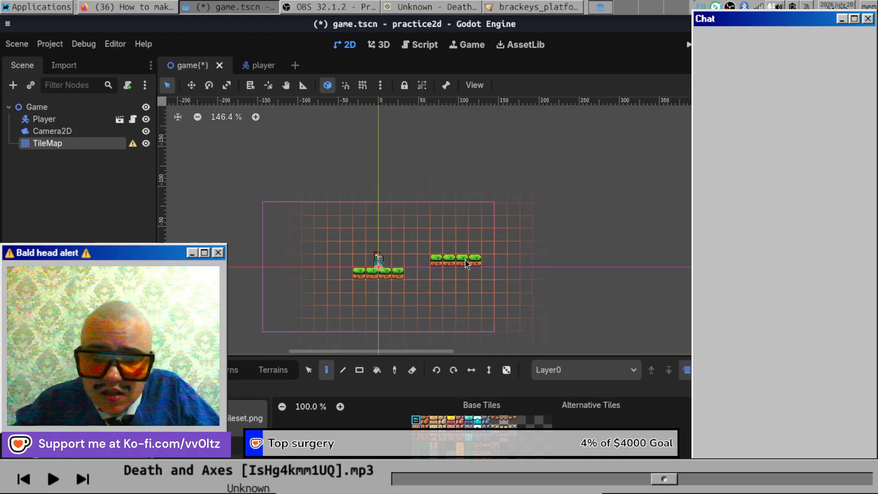
{"action": "scroll", "coordinate": [489, 249], "scroll_direction": "up", "scroll_amount": 4}
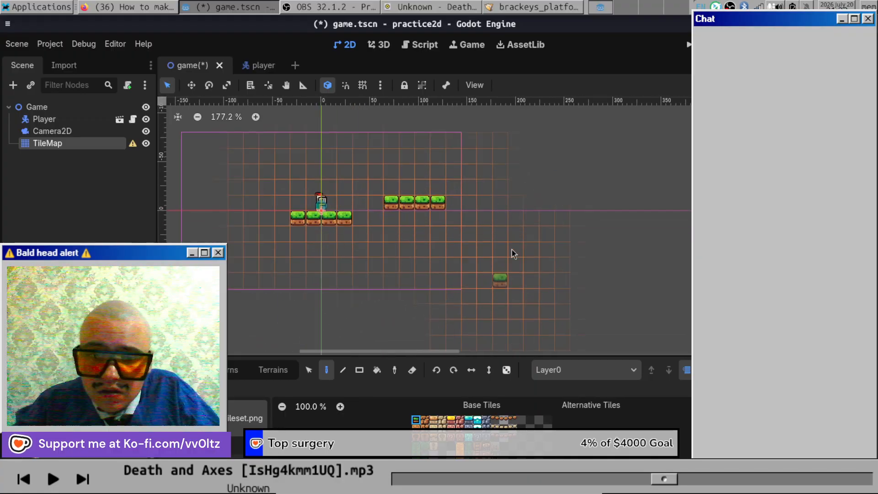
{"action": "left_click", "coordinate": [507, 440]}
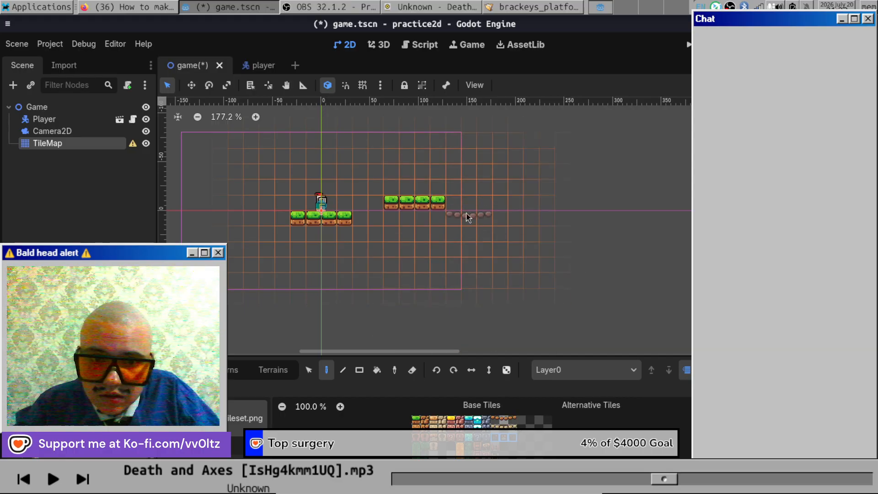
{"action": "left_click", "coordinate": [471, 225]}
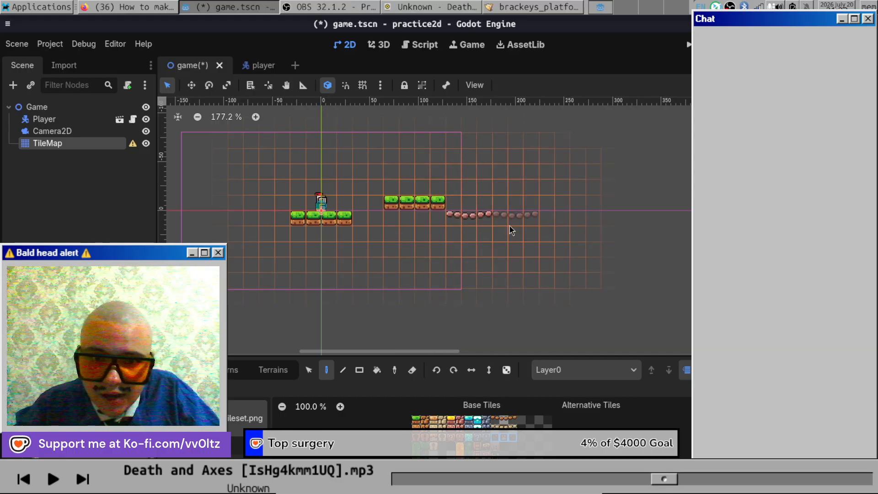
{"action": "left_click", "coordinate": [511, 230]}
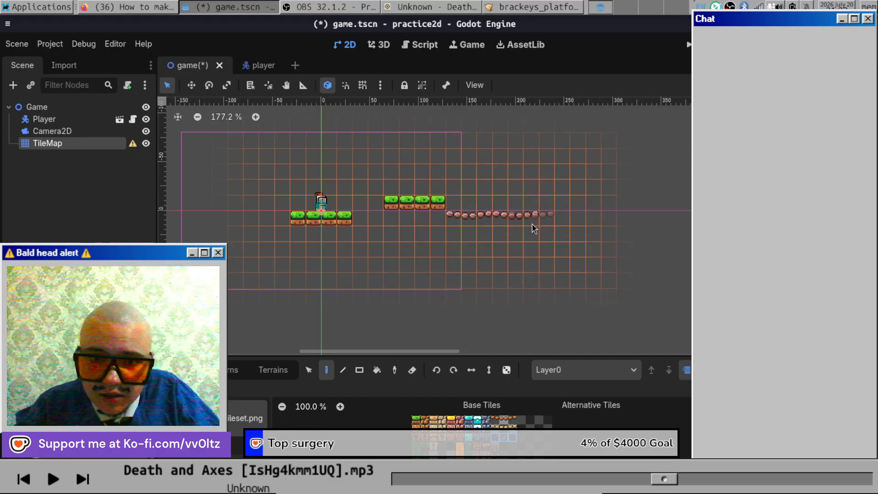
{"action": "left_click", "coordinate": [560, 224]}
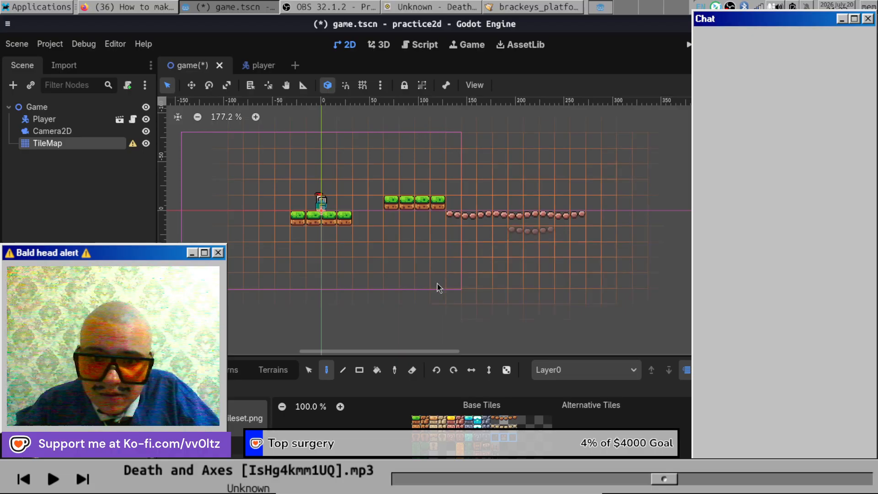
Fill the area beneath both grass platforms with brown rock tiles, four rows under the first and five under the second.
{"action": "left_click", "coordinate": [424, 420]}
{"action": "left_click", "coordinate": [298, 234]}
{"action": "left_click", "coordinate": [297, 250]}
{"action": "left_click", "coordinate": [313, 249]}
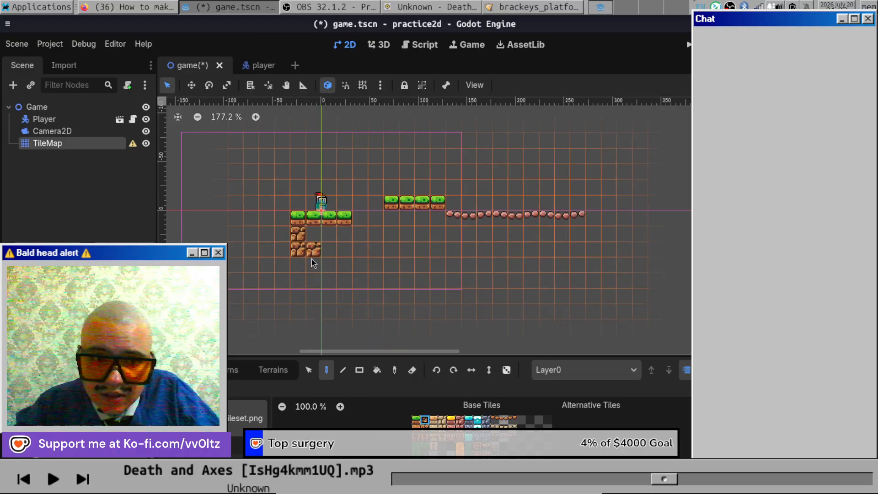
{"action": "mouse_move", "coordinate": [312, 259]}
{"action": "left_mouse_down"}
{"action": "mouse_move", "coordinate": [313, 234]}
{"action": "mouse_move", "coordinate": [344, 240]}
{"action": "mouse_move", "coordinate": [345, 266]}
{"action": "mouse_move", "coordinate": [330, 251]}
{"action": "mouse_move", "coordinate": [298, 268]}
{"action": "mouse_move", "coordinate": [345, 281]}
{"action": "left_mouse_up"}
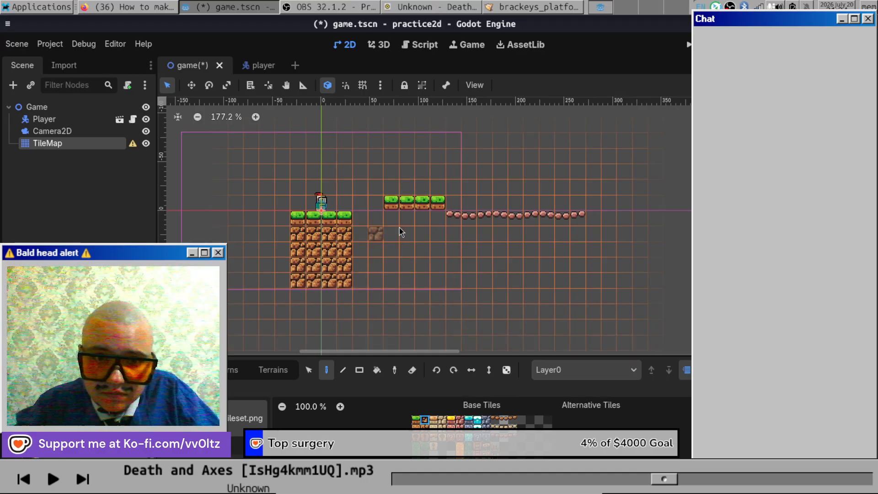
{"action": "mouse_move", "coordinate": [397, 285]}
{"action": "left_mouse_down"}
{"action": "mouse_move", "coordinate": [415, 260]}
{"action": "mouse_move", "coordinate": [419, 221]}
{"action": "mouse_move", "coordinate": [437, 280]}
{"action": "left_mouse_up"}
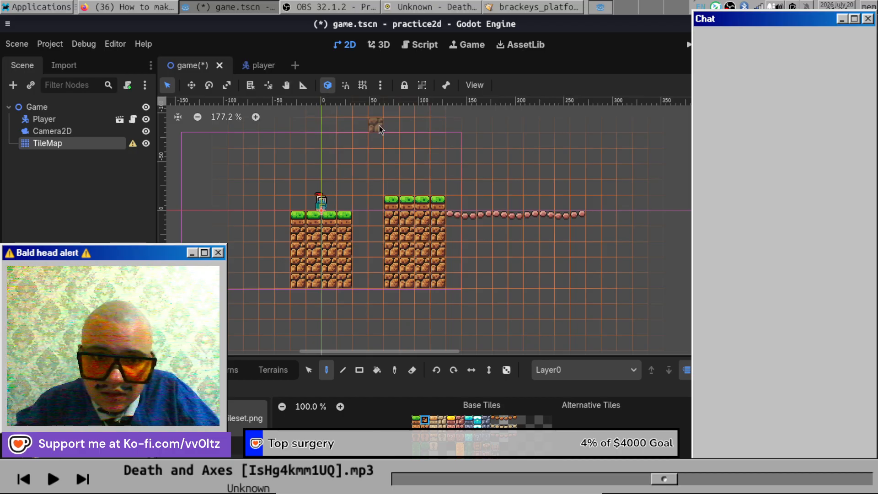
Paint a floating island above the second platform with four rock tiles, two more centred on top, and a grass surface.
{"action": "scroll", "coordinate": [405, 147], "scroll_direction": "down", "scroll_amount": 3}
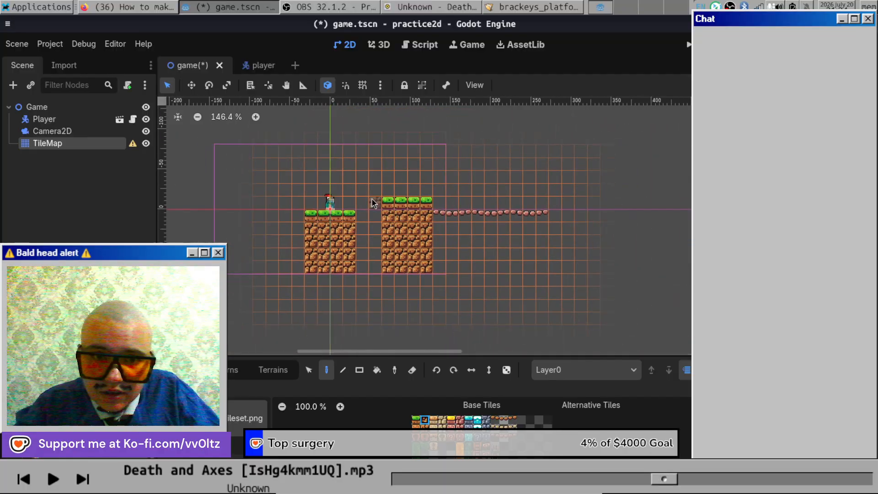
{"action": "scroll", "coordinate": [372, 199], "scroll_direction": "up", "scroll_amount": 3}
{"action": "mouse_move", "coordinate": [388, 155]}
{"action": "left_mouse_down"}
{"action": "mouse_move", "coordinate": [411, 150]}
{"action": "mouse_move", "coordinate": [418, 136]}
{"action": "mouse_move", "coordinate": [406, 141]}
{"action": "left_mouse_up"}
{"action": "left_click", "coordinate": [430, 149]}
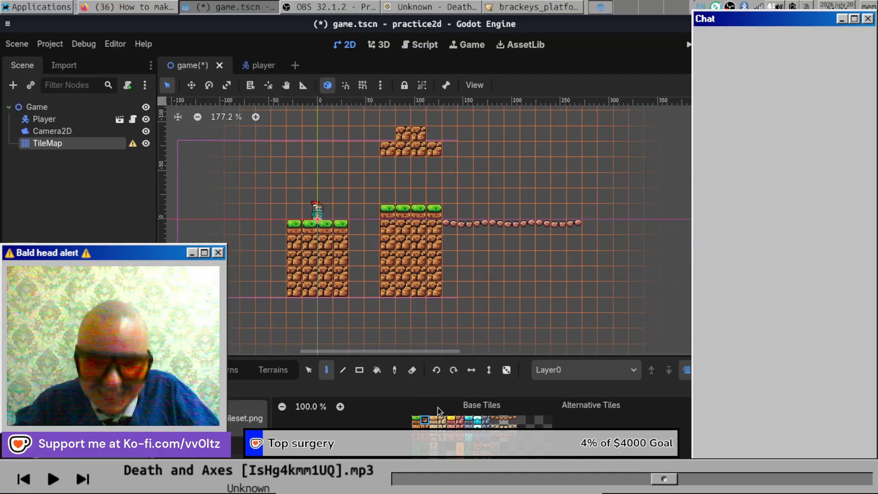
{"action": "left_click", "coordinate": [416, 419]}
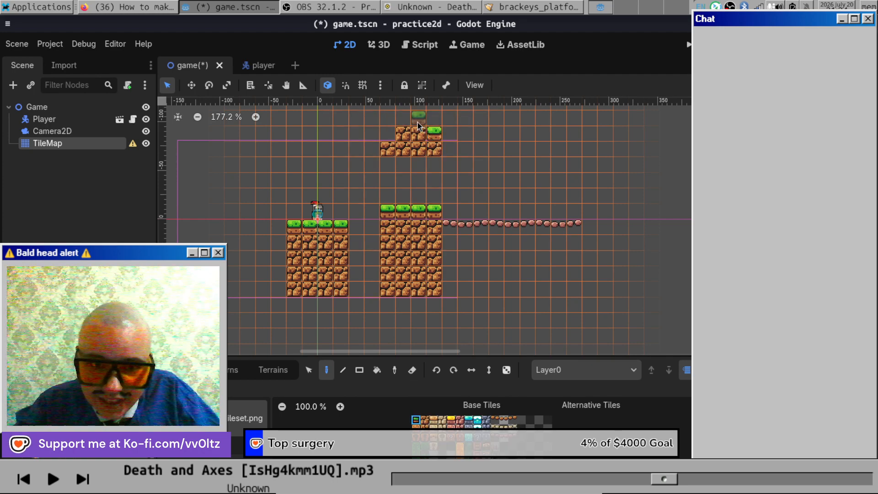
{"action": "left_click_drag", "start_coordinate": [417, 122], "coordinate": [408, 120]}
{"action": "left_click", "coordinate": [388, 132]}
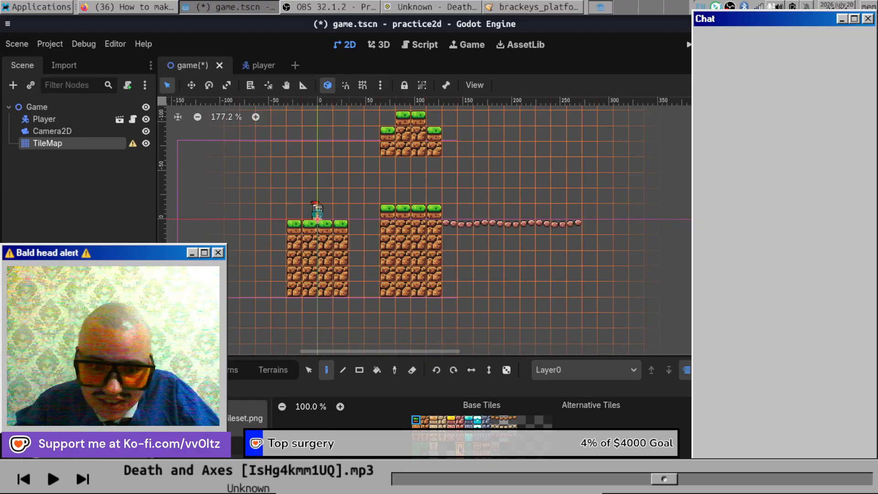
Place a palm tree on the rightmost tile of the first platform, extending its trunk down to the grass.
{"action": "scroll", "coordinate": [461, 449], "scroll_direction": "down", "scroll_amount": 2}
{"action": "scroll", "coordinate": [461, 450], "scroll_direction": "up", "scroll_amount": 3}
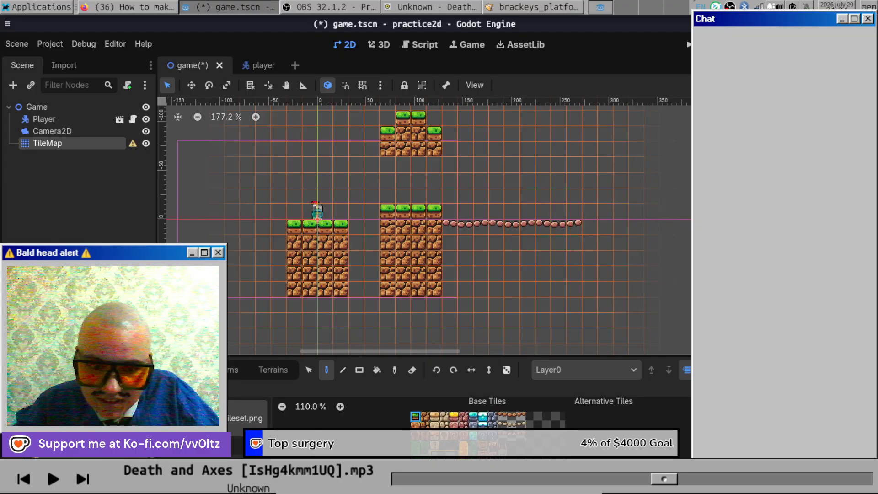
{"action": "left_click", "coordinate": [444, 456]}
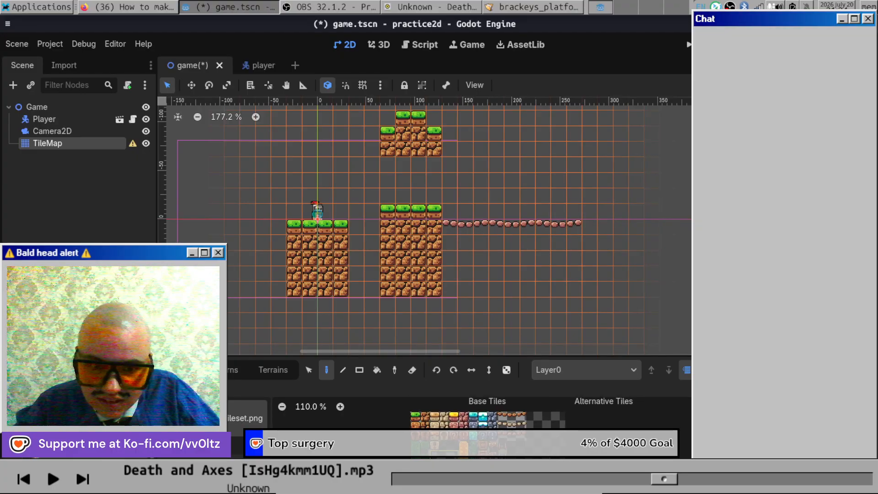
{"action": "left_click", "coordinate": [341, 168]}
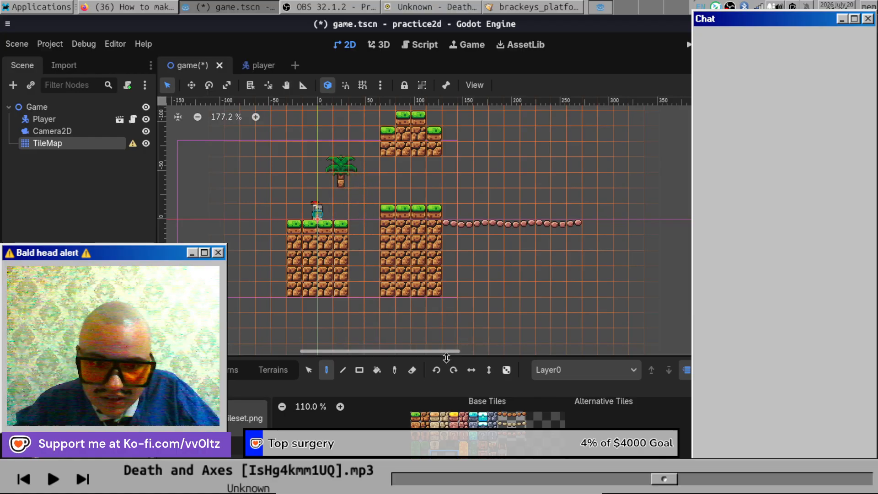
{"action": "scroll", "coordinate": [466, 414], "scroll_direction": "down", "scroll_amount": 1}
{"action": "middle_click_drag", "start_coordinate": [456, 457], "coordinate": [461, 413]}
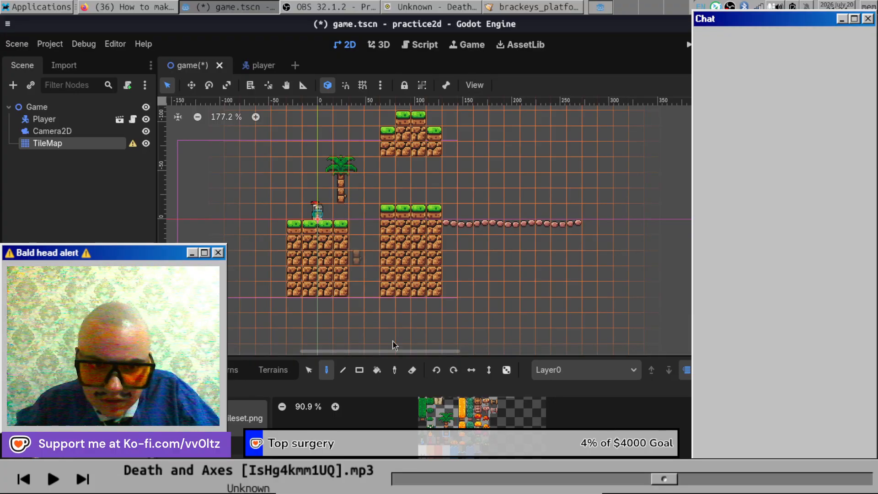
{"action": "left_click", "coordinate": [342, 212]}
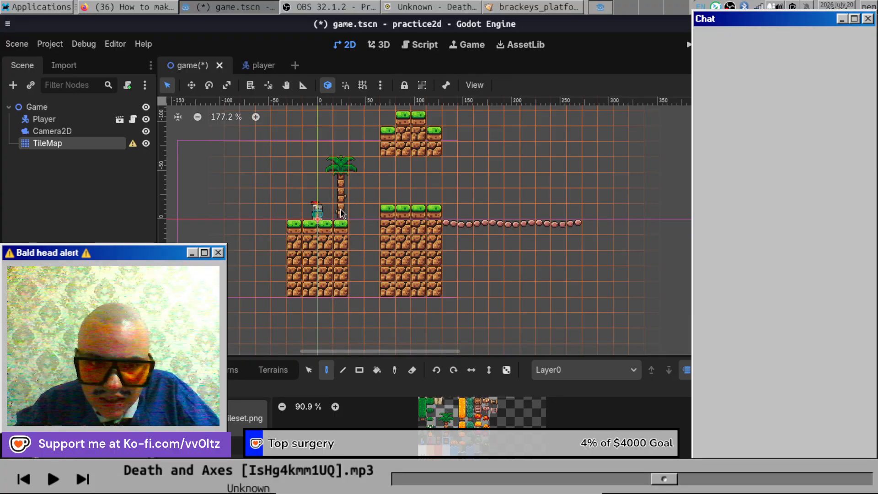
Inspect the base of the palm tree up close and check which layers the TileMap offers.
{"action": "scroll", "coordinate": [331, 212], "scroll_direction": "up", "scroll_amount": 3}
{"action": "scroll", "coordinate": [332, 212], "scroll_direction": "up", "scroll_amount": 2}
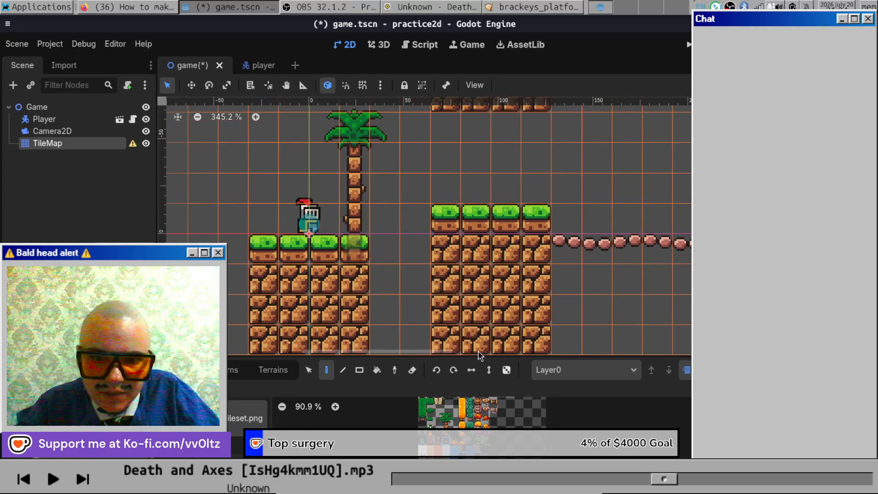
{"action": "left_click", "coordinate": [563, 372]}
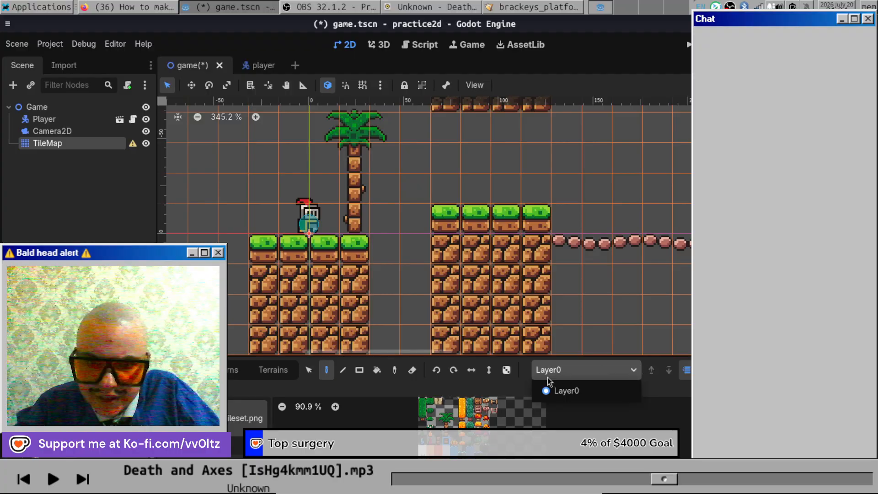
{"action": "left_click", "coordinate": [595, 427]}
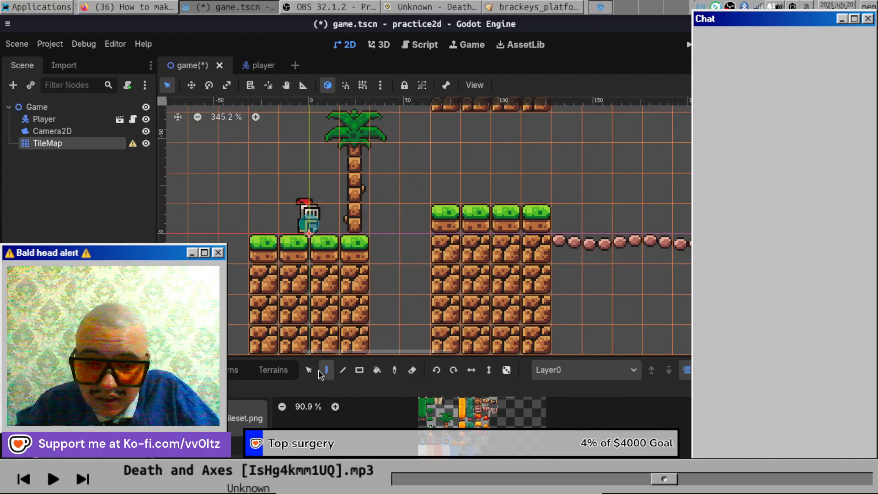
{"action": "left_click", "coordinate": [600, 377]}
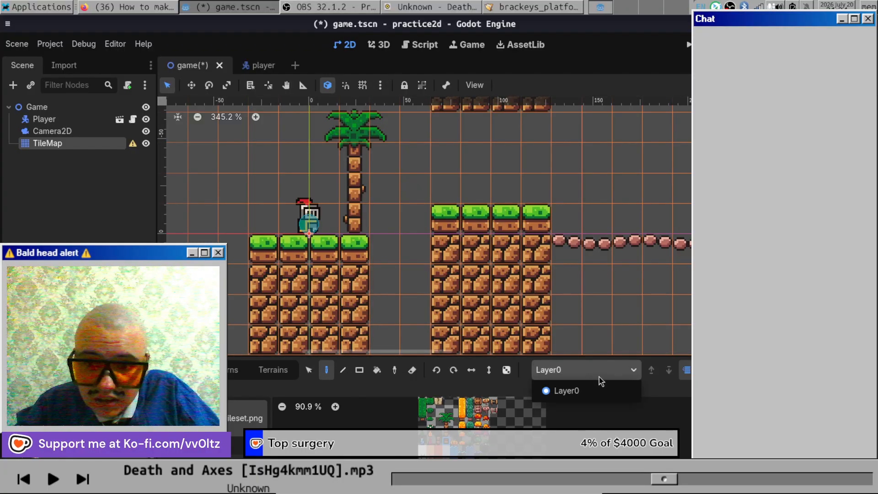
{"action": "left_click", "coordinate": [686, 373]}
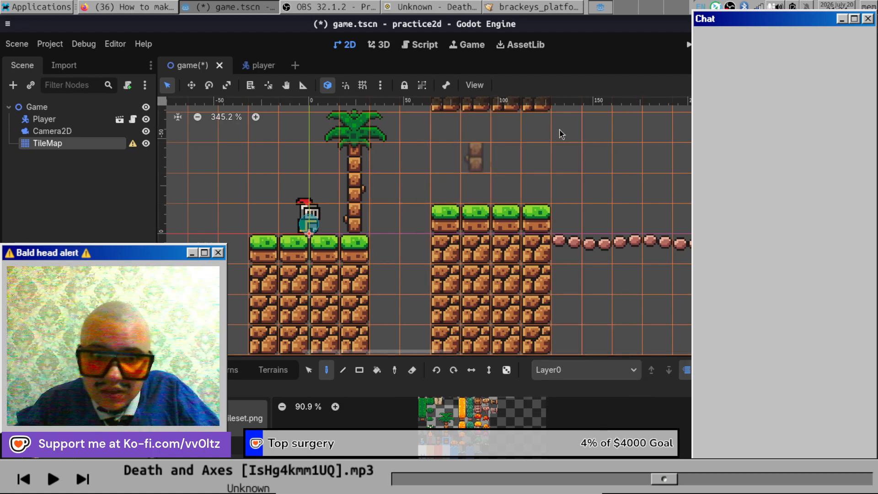
Test-run the game to check the palm tree and platforms in play, and stop it.
{"action": "left_click", "coordinate": [689, 44]}
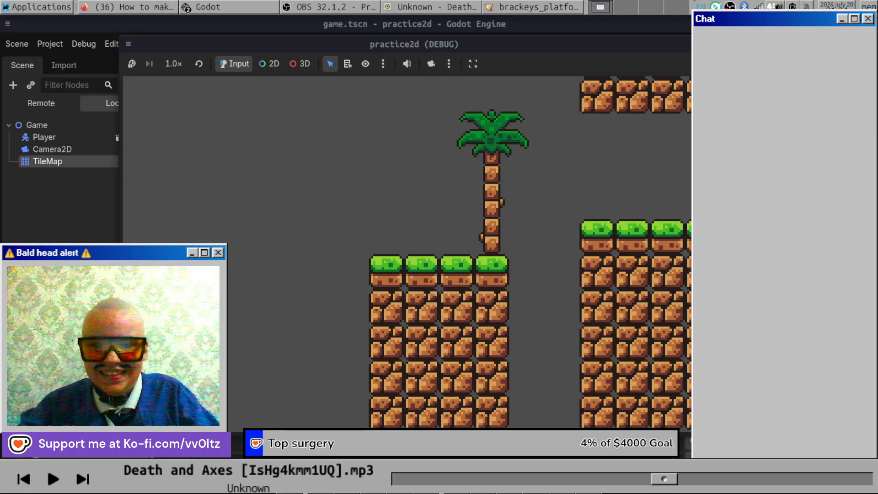
{"action": "left_click", "coordinate": [749, 45]}
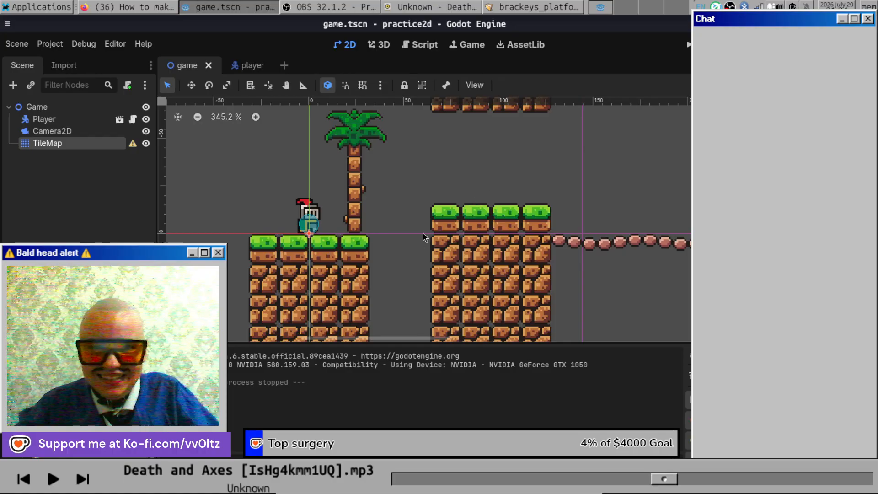
{"action": "scroll", "coordinate": [345, 253], "scroll_direction": "down", "scroll_amount": 5}
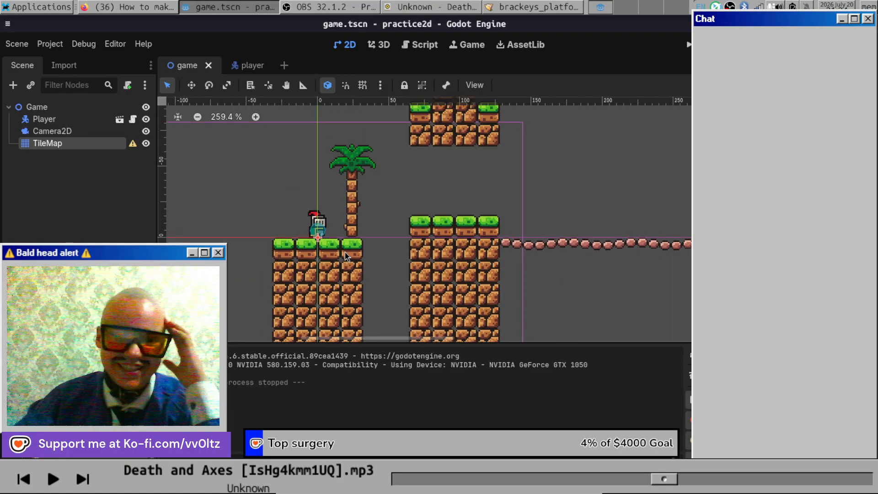
{"action": "scroll", "coordinate": [361, 268], "scroll_direction": "up", "scroll_amount": 4}
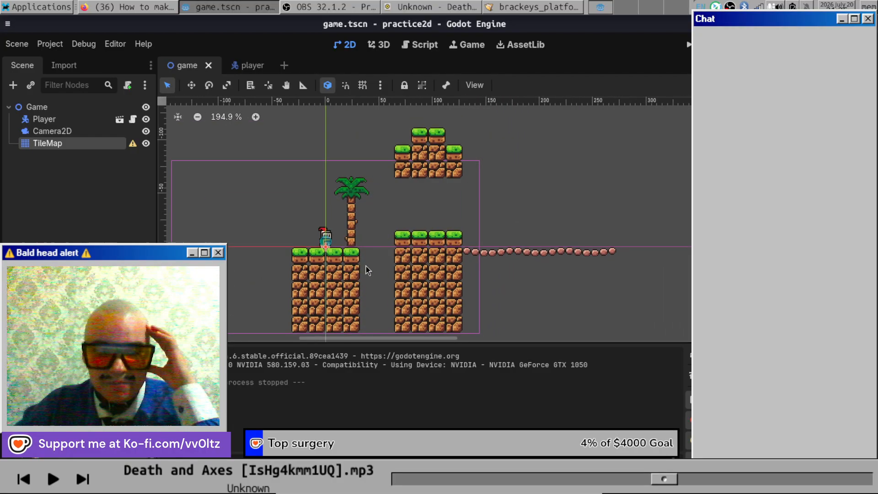
Erase the far end of the bridge on the TileMap, keeping only the three bridge tiles next to the second platform.
{"action": "left_click", "coordinate": [586, 254]}
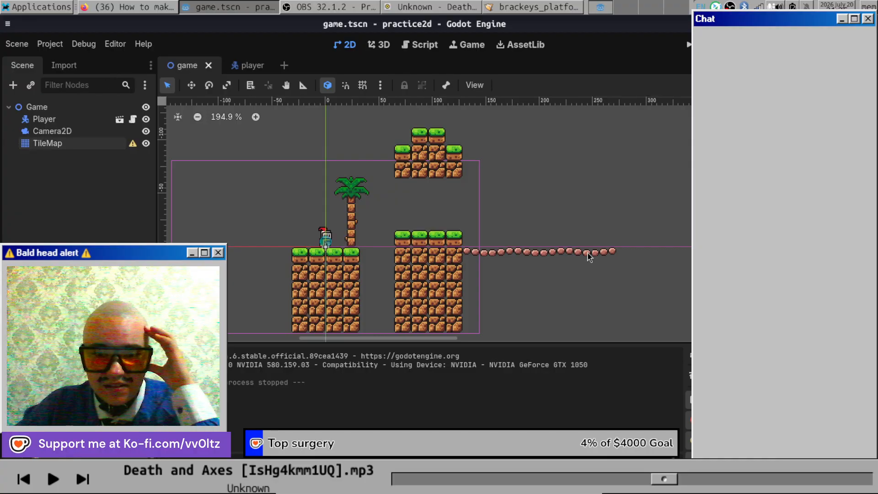
{"action": "left_click", "coordinate": [326, 237]}
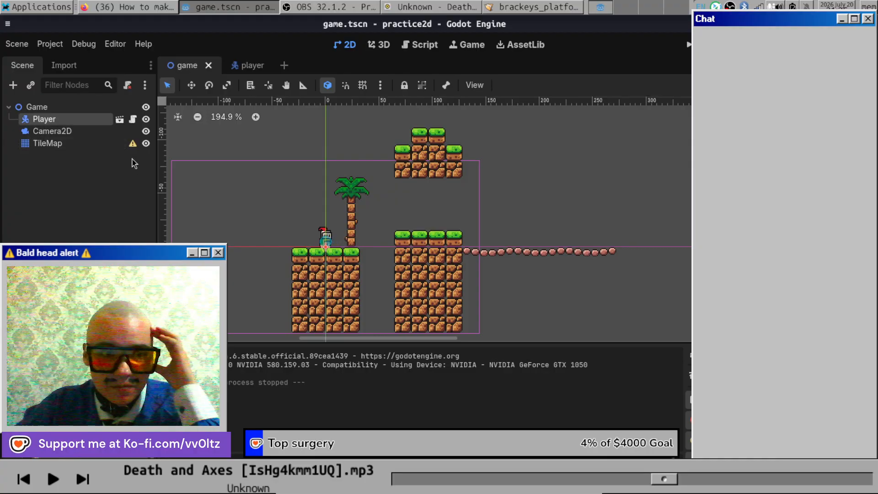
{"action": "left_click", "coordinate": [96, 144]}
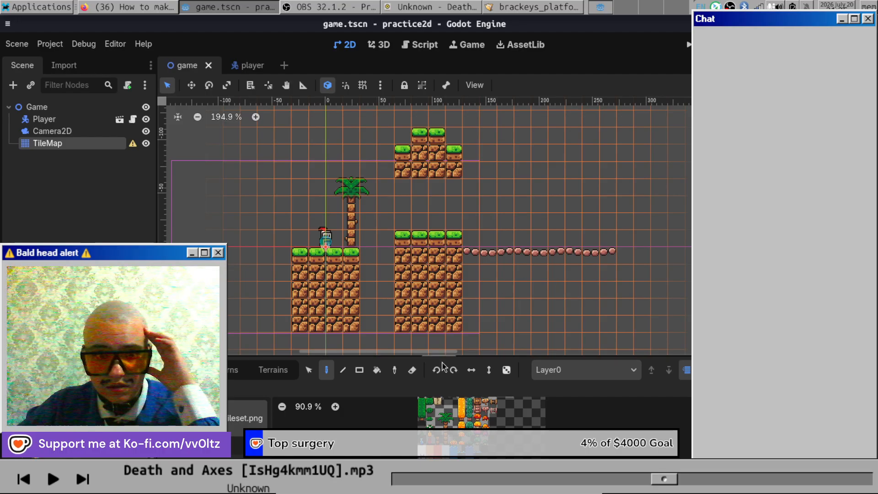
{"action": "left_click", "coordinate": [412, 371]}
{"action": "left_click_drag", "start_coordinate": [612, 255], "coordinate": [584, 263]}
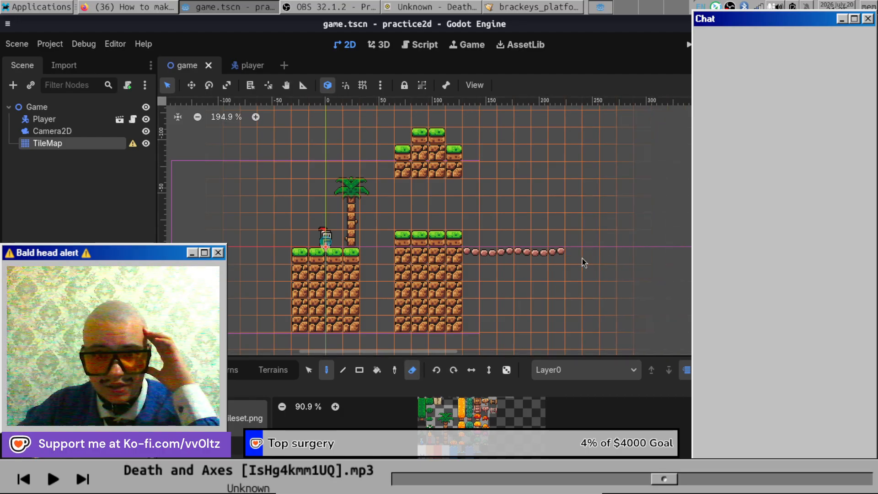
{"action": "left_click_drag", "start_coordinate": [530, 257], "coordinate": [518, 256]}
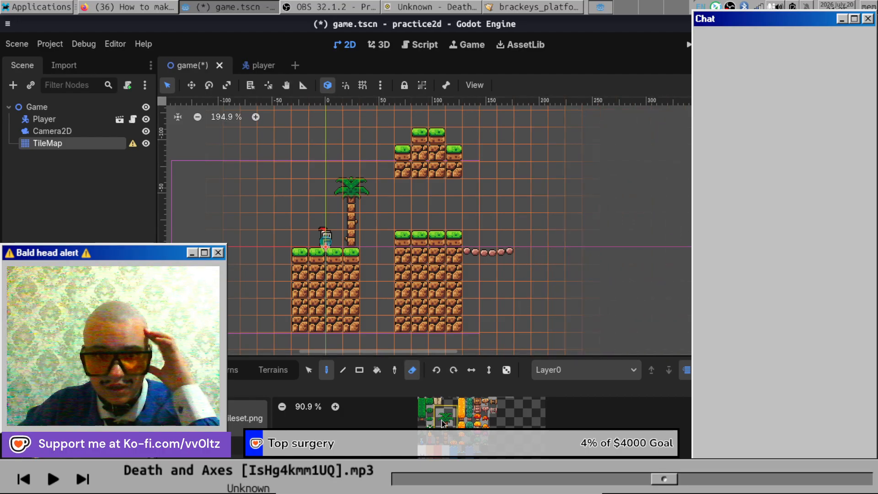
Paint a row of four flowering bush tiles along the grass surface of the second platform.
{"action": "scroll", "coordinate": [443, 412], "scroll_direction": "up", "scroll_amount": 2}
{"action": "scroll", "coordinate": [457, 421], "scroll_direction": "up", "scroll_amount": 2}
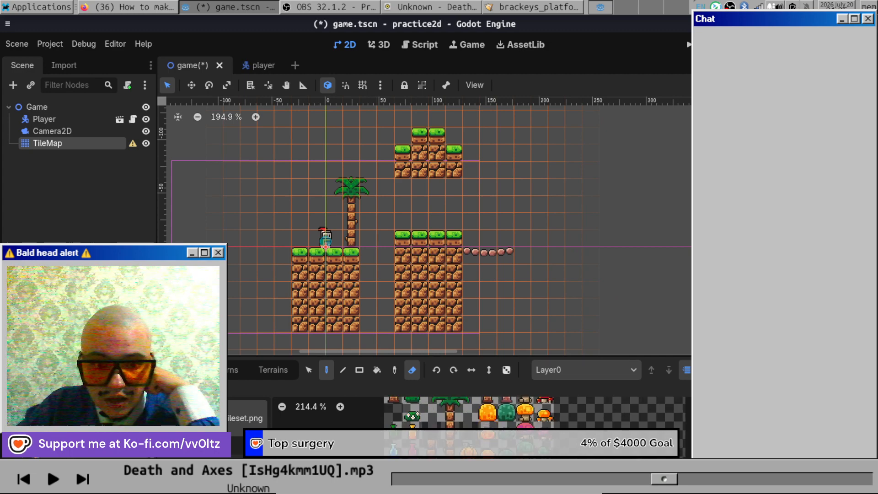
{"action": "scroll", "coordinate": [440, 421], "scroll_direction": "down", "scroll_amount": 3}
{"action": "scroll", "coordinate": [438, 421], "scroll_direction": "up", "scroll_amount": 2}
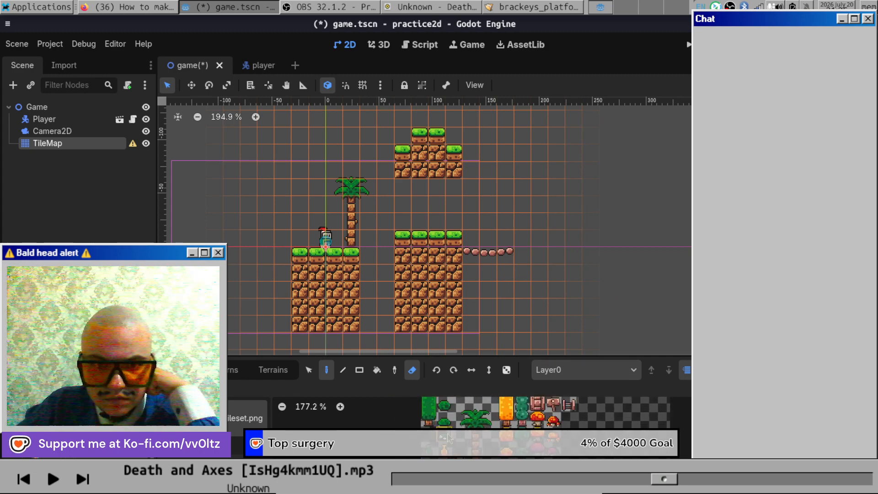
{"action": "left_click", "coordinate": [444, 434]}
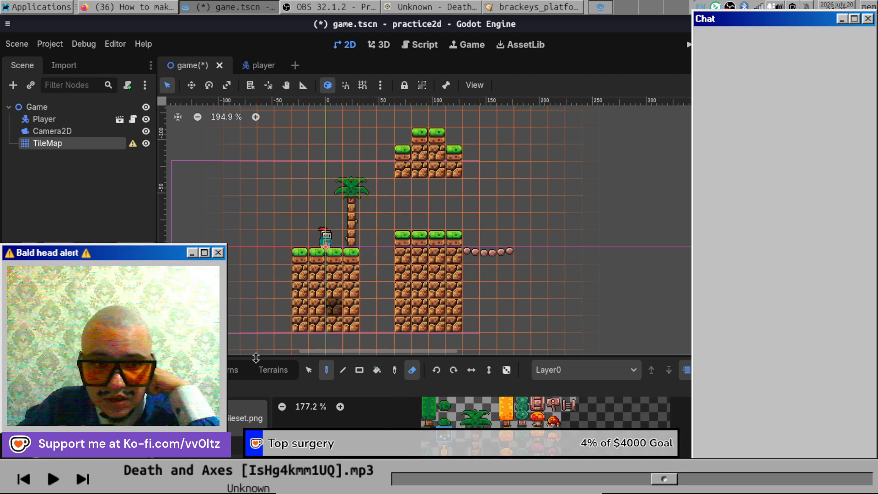
{"action": "left_click", "coordinate": [413, 369]}
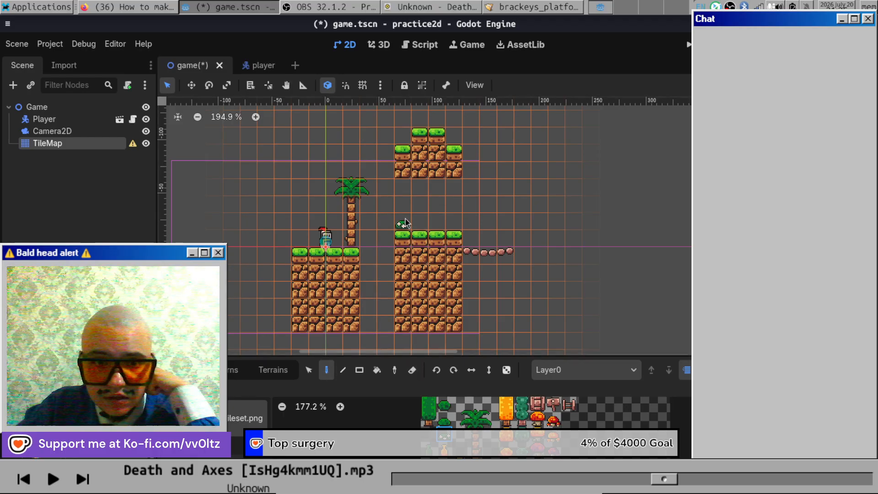
{"action": "left_click_drag", "start_coordinate": [405, 218], "coordinate": [455, 225]}
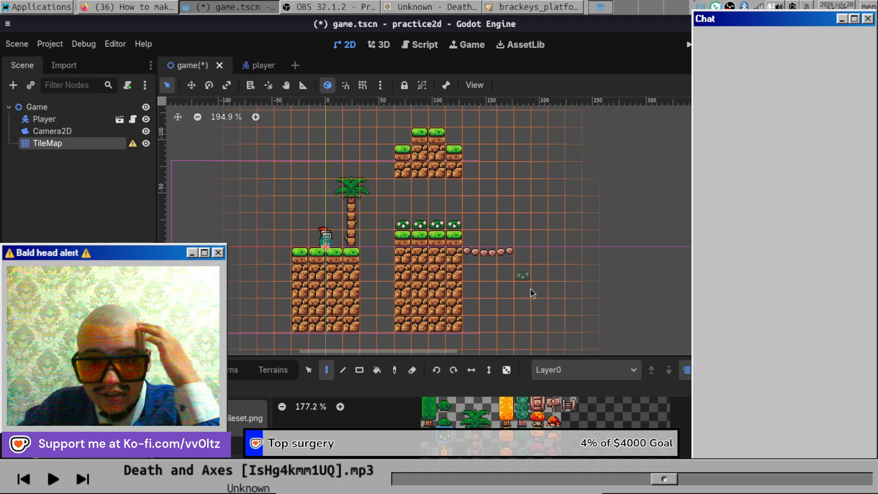
Paint a three-tile grass surface at the bridge's end and a five-tile one two rows lower, three tiles further on.
{"action": "scroll", "coordinate": [500, 423], "scroll_direction": "down", "scroll_amount": 3}
{"action": "scroll", "coordinate": [504, 419], "scroll_direction": "down", "scroll_amount": 7}
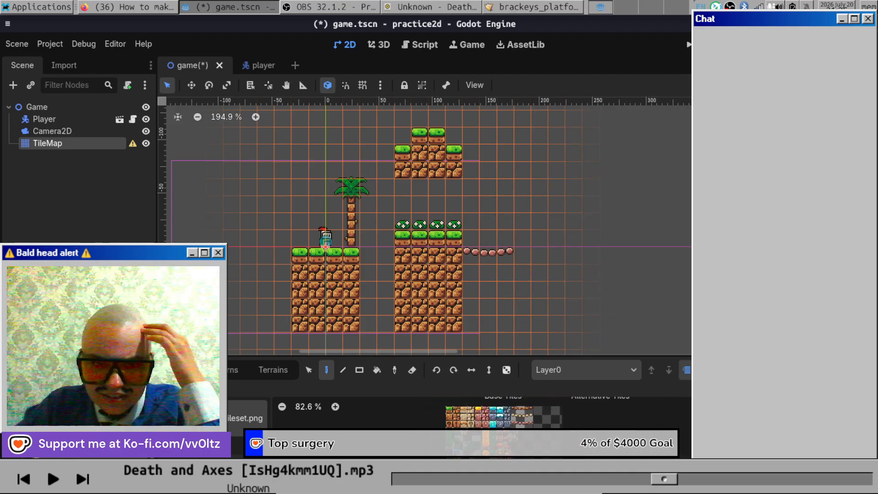
{"action": "scroll", "coordinate": [509, 413], "scroll_direction": "up", "scroll_amount": 7}
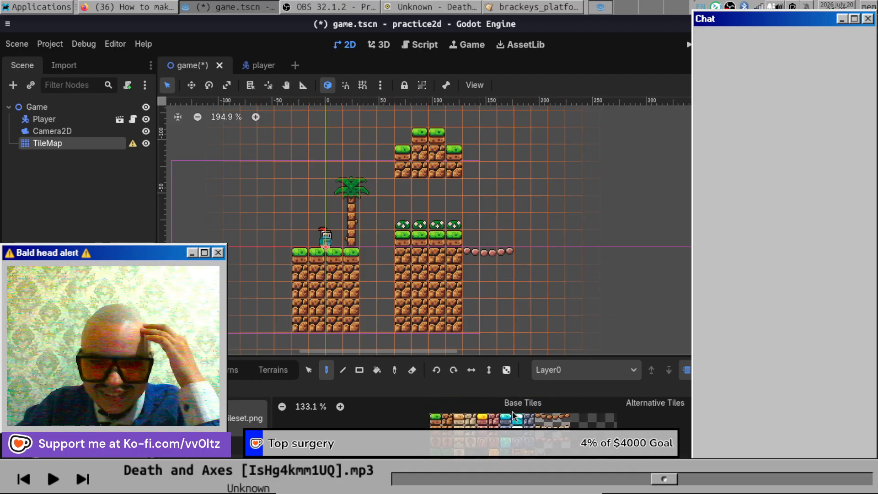
{"action": "left_click", "coordinate": [436, 418]}
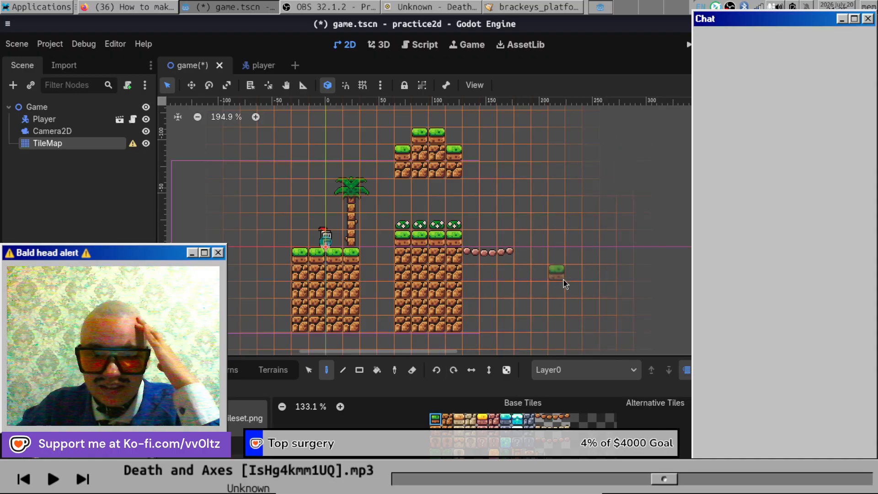
{"action": "left_click_drag", "start_coordinate": [530, 263], "coordinate": [553, 264]}
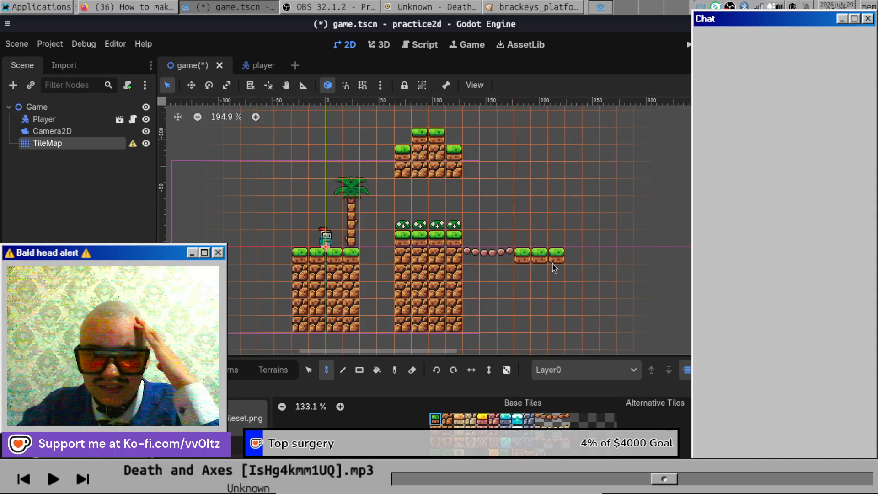
{"action": "middle_click_drag", "start_coordinate": [569, 271], "coordinate": [457, 265]}
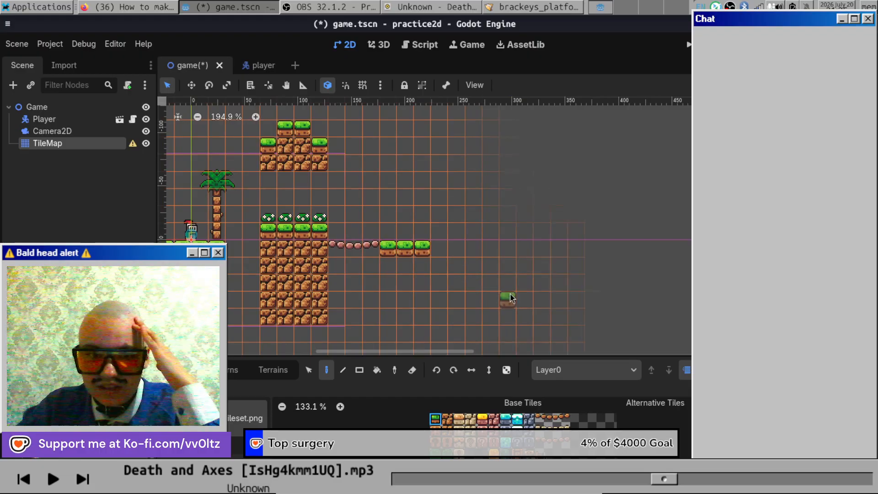
{"action": "left_click_drag", "start_coordinate": [494, 284], "coordinate": [553, 289]}
Fill brown rock tiles beneath the two new grass surfaces, five rows under the three-tile one and three under the five-tile one.
{"action": "left_click", "coordinate": [447, 419]}
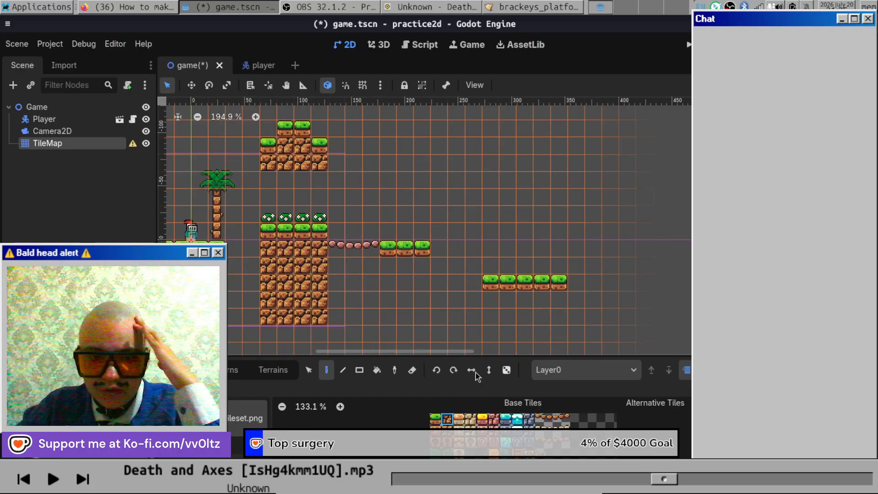
{"action": "mouse_move", "coordinate": [498, 300]}
{"action": "left_mouse_down"}
{"action": "mouse_move", "coordinate": [496, 334]}
{"action": "mouse_move", "coordinate": [544, 334]}
{"action": "mouse_move", "coordinate": [560, 310]}
{"action": "mouse_move", "coordinate": [523, 314]}
{"action": "mouse_move", "coordinate": [504, 302]}
{"action": "mouse_move", "coordinate": [507, 319]}
{"action": "left_mouse_up"}
{"action": "mouse_move", "coordinate": [413, 323]}
{"action": "left_mouse_down"}
{"action": "mouse_move", "coordinate": [422, 323]}
{"action": "mouse_move", "coordinate": [405, 334]}
{"action": "mouse_move", "coordinate": [387, 315]}
{"action": "mouse_move", "coordinate": [394, 273]}
{"action": "left_mouse_up"}
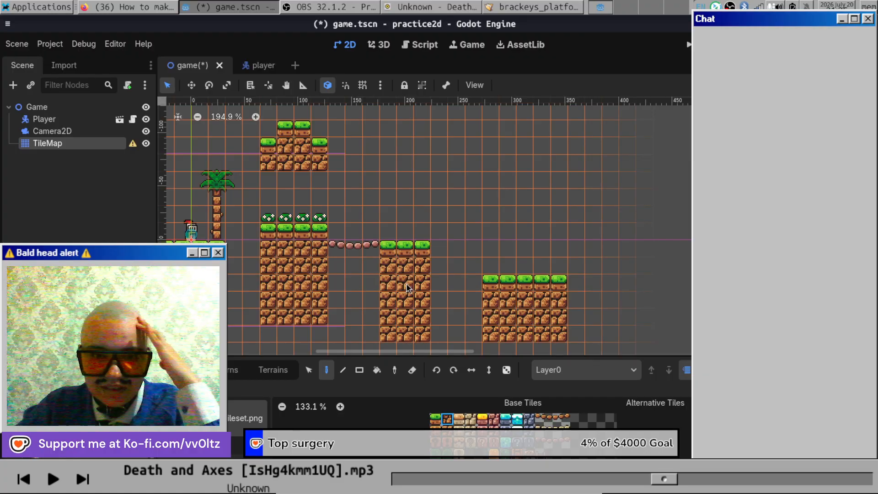
Examine the whole level layout from the first platform to the last and test-run the game.
{"action": "scroll", "coordinate": [388, 253], "scroll_direction": "down", "scroll_amount": 4}
{"action": "scroll", "coordinate": [366, 254], "scroll_direction": "up", "scroll_amount": 3}
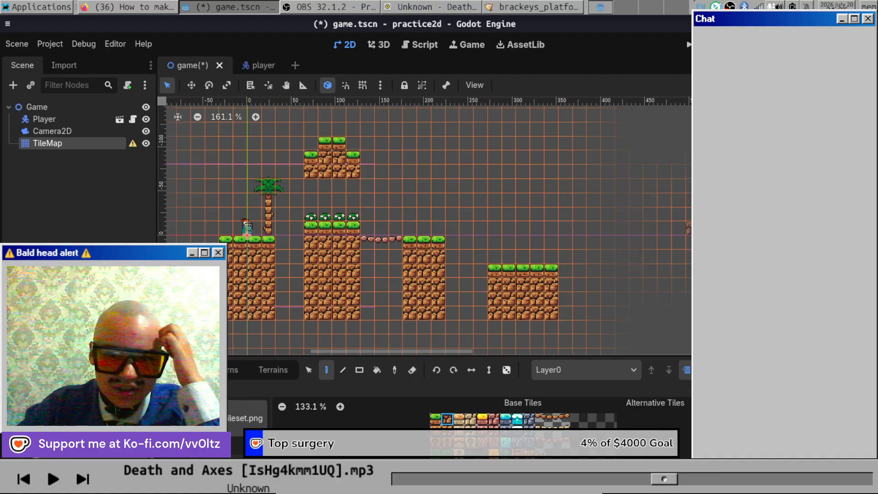
{"action": "scroll", "coordinate": [582, 222], "scroll_direction": "down", "scroll_amount": 5}
{"action": "middle_click_drag", "start_coordinate": [582, 210], "coordinate": [575, 230]}
{"action": "scroll", "coordinate": [575, 230], "scroll_direction": "up", "scroll_amount": 4}
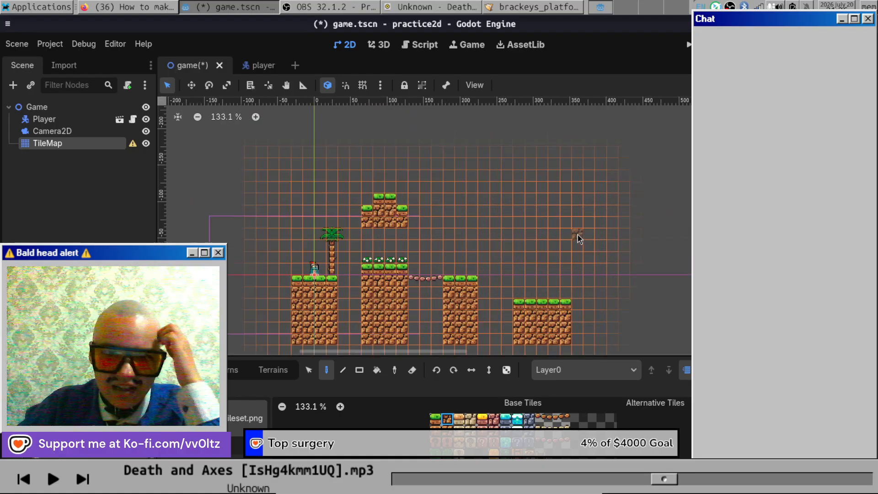
{"action": "middle_click_drag", "start_coordinate": [499, 232], "coordinate": [436, 192]}
{"action": "scroll", "coordinate": [436, 192], "scroll_direction": "up", "scroll_amount": 3}
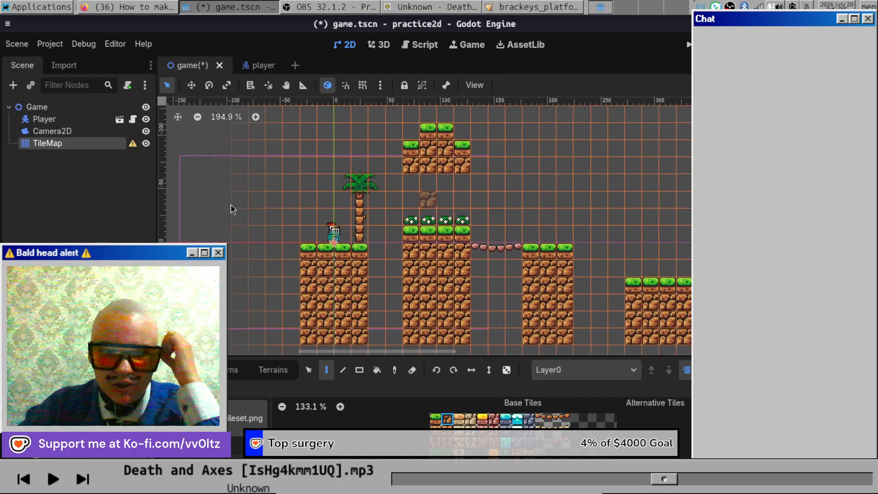
{"action": "scroll", "coordinate": [506, 195], "scroll_direction": "down", "scroll_amount": 3}
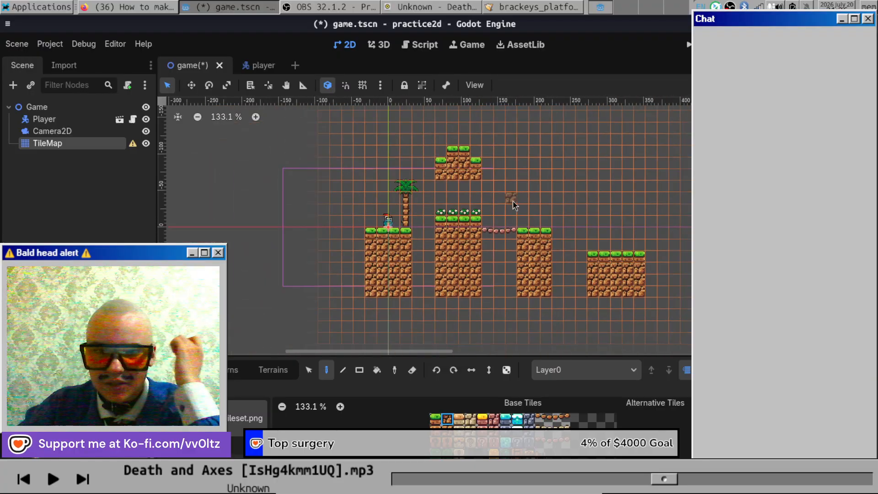
{"action": "scroll", "coordinate": [467, 189], "scroll_direction": "up", "scroll_amount": 4}
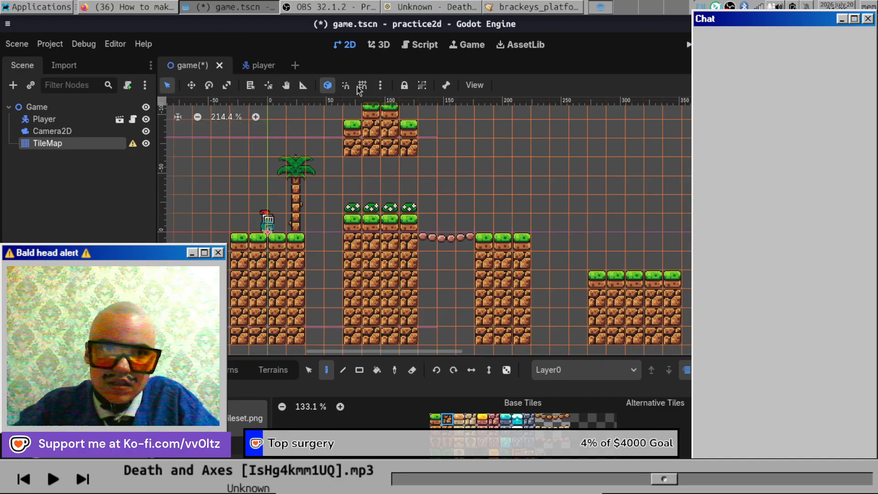
{"action": "left_click", "coordinate": [689, 45]}
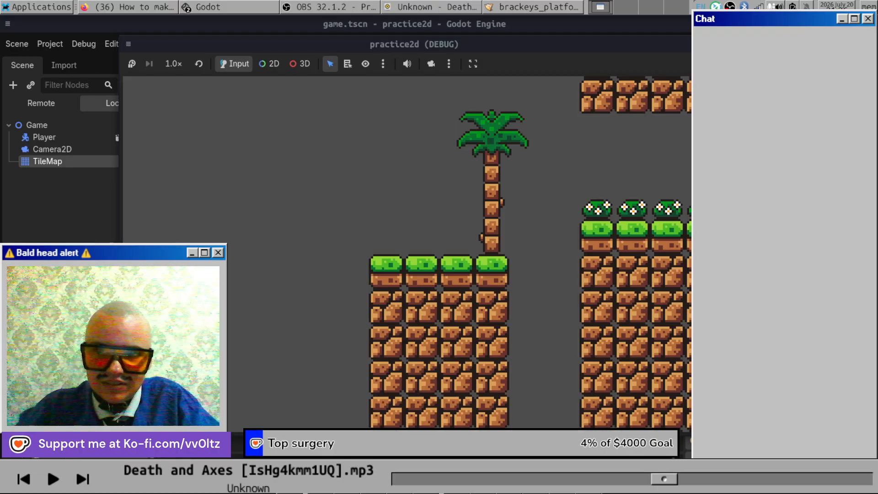
{"action": "left_click", "coordinate": [750, 44]}
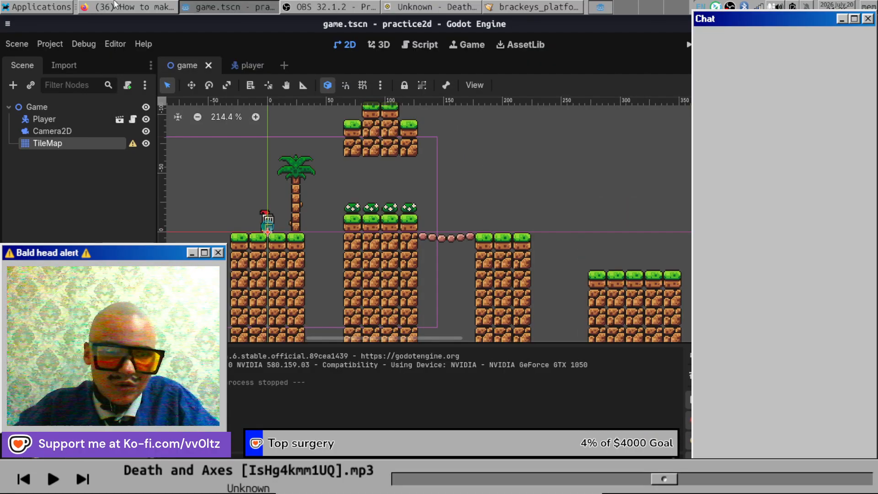
Switch to the YouTube tutorial in the browser and watch the part about painting physics collisions onto the solid tiles.
{"action": "left_click", "coordinate": [142, 8]}
{"action": "left_click", "coordinate": [396, 192]}
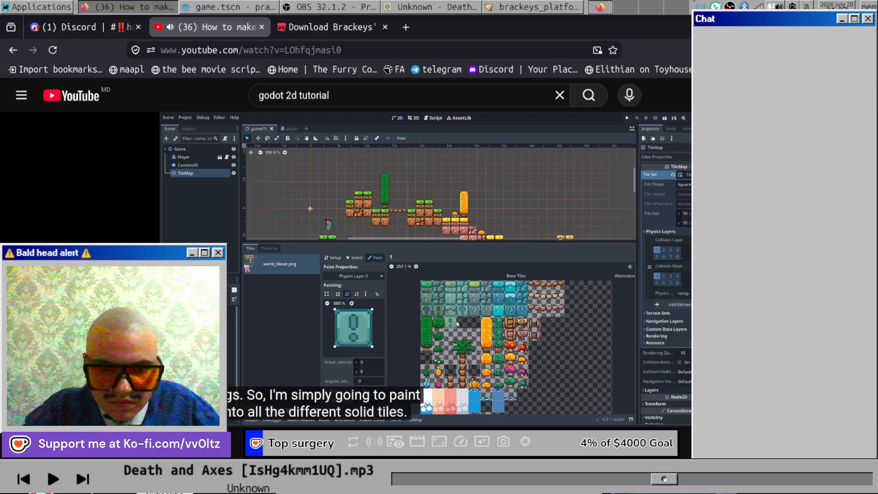
{"action": "left_click", "coordinate": [371, 301]}
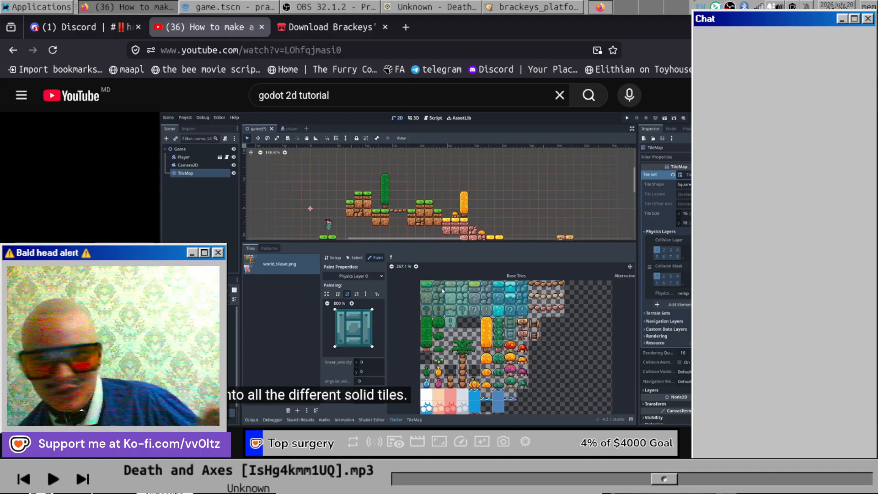
{"action": "left_click", "coordinate": [352, 259]}
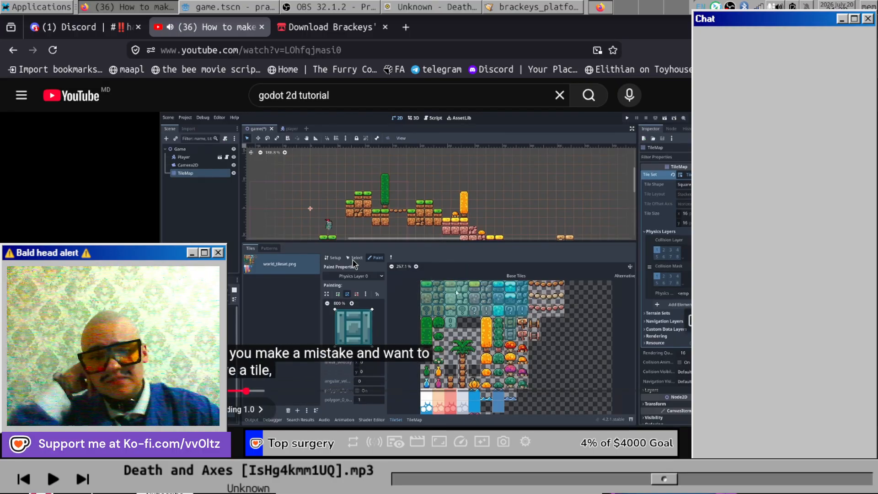
{"action": "left_click", "coordinate": [352, 260]}
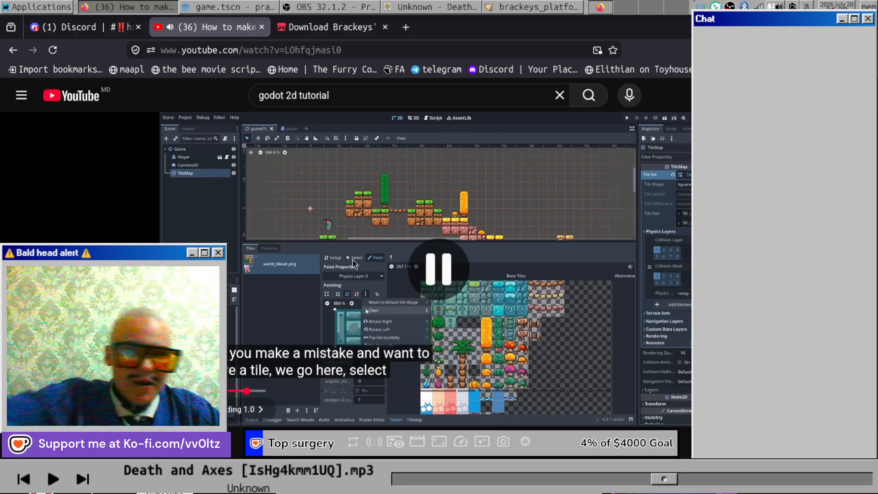
Switch back to Godot, read the TileMap node's configuration warning and dismiss it.
{"action": "key", "text": "alt+Tab"}
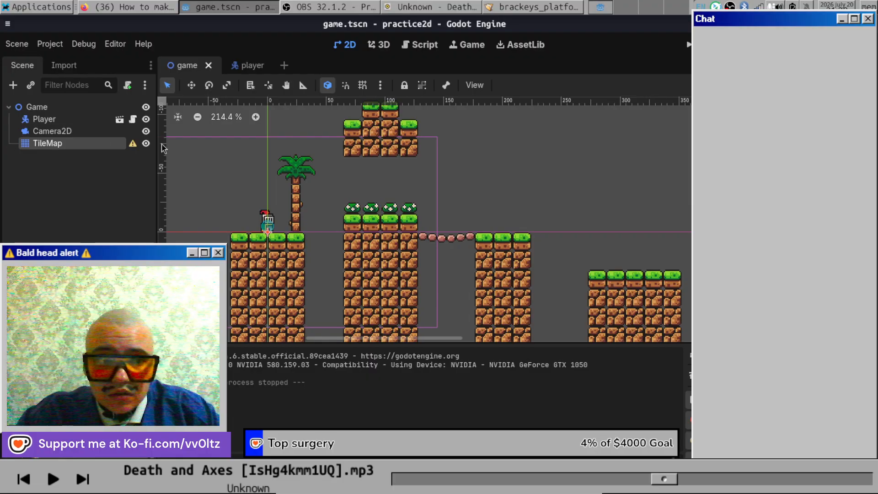
{"action": "left_click", "coordinate": [133, 144]}
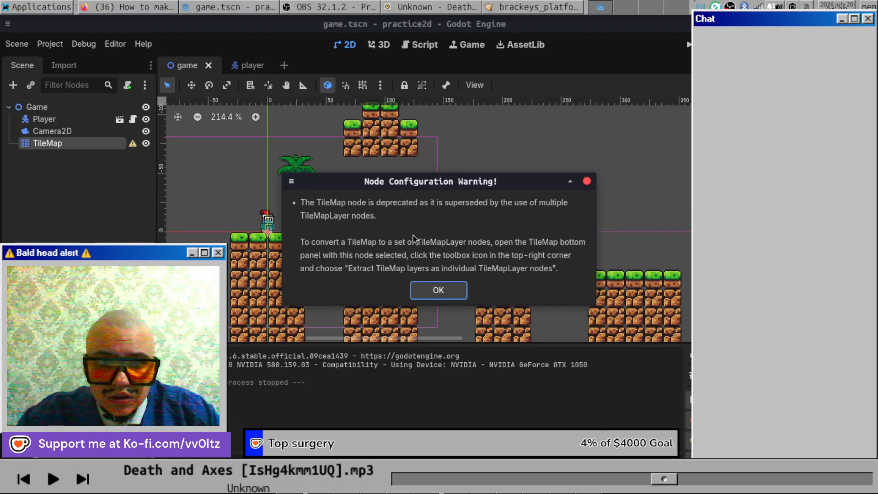
{"action": "left_click", "coordinate": [440, 291]}
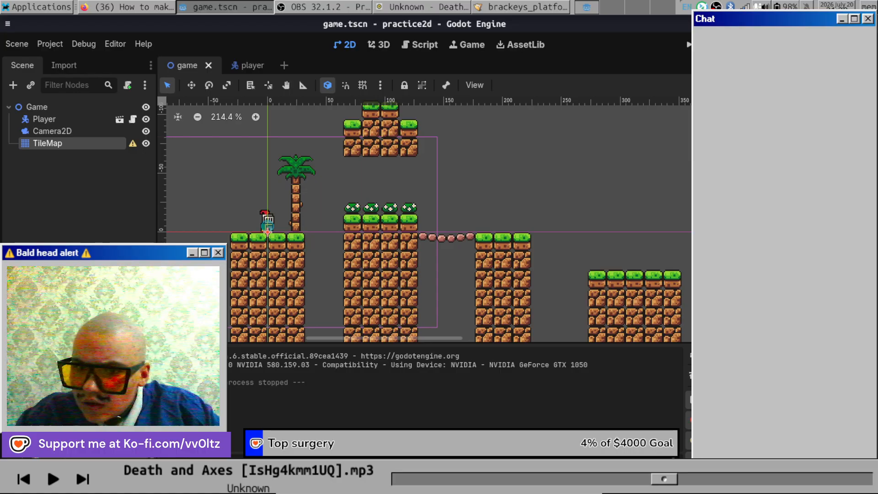
Switch to the YouTube tutorial and watch the part about adding a physics layer to the tile set, checking it against the Godot scene.
{"action": "left_click", "coordinate": [133, 8]}
{"action": "left_click", "coordinate": [408, 266]}
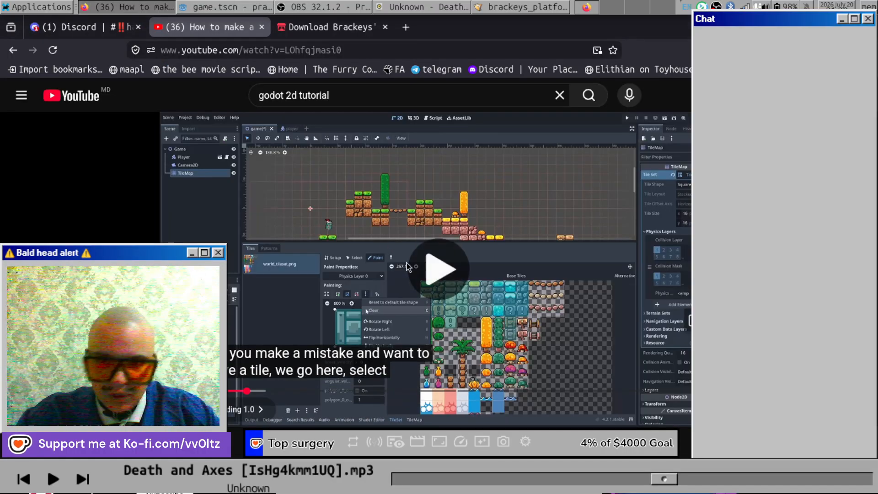
{"action": "left_click", "coordinate": [438, 285]}
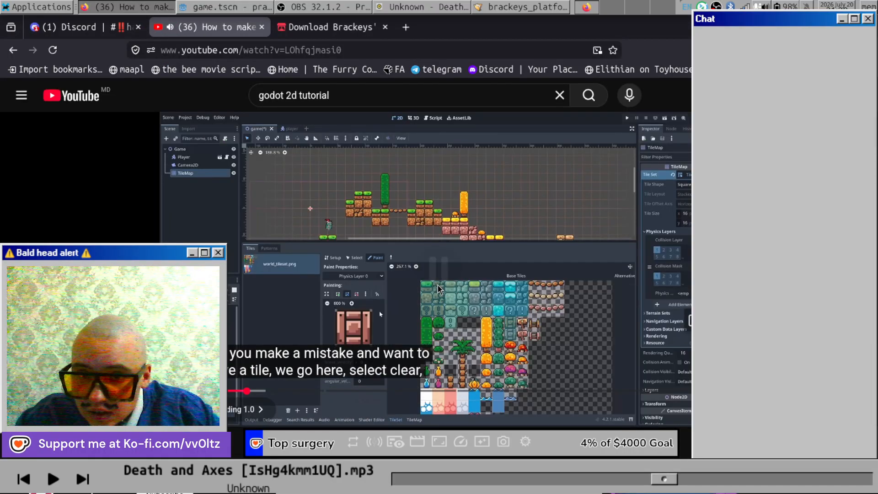
{"action": "left_click", "coordinate": [438, 288]}
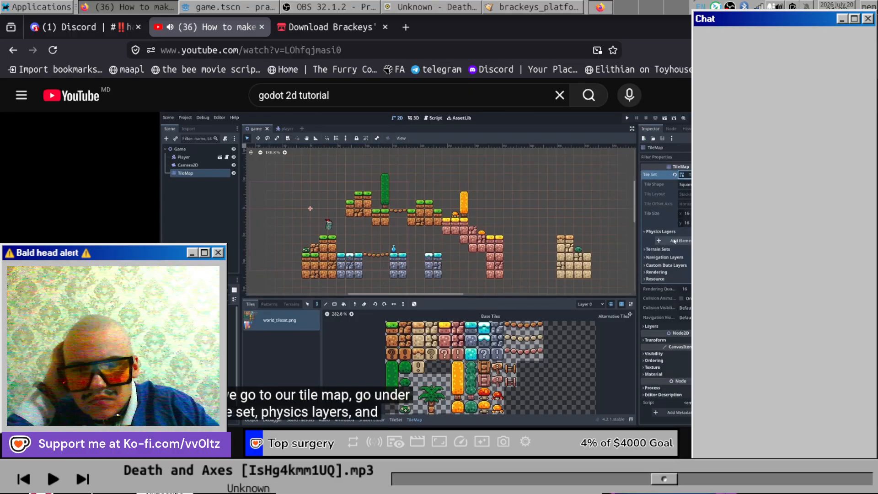
{"action": "left_click", "coordinate": [439, 289]}
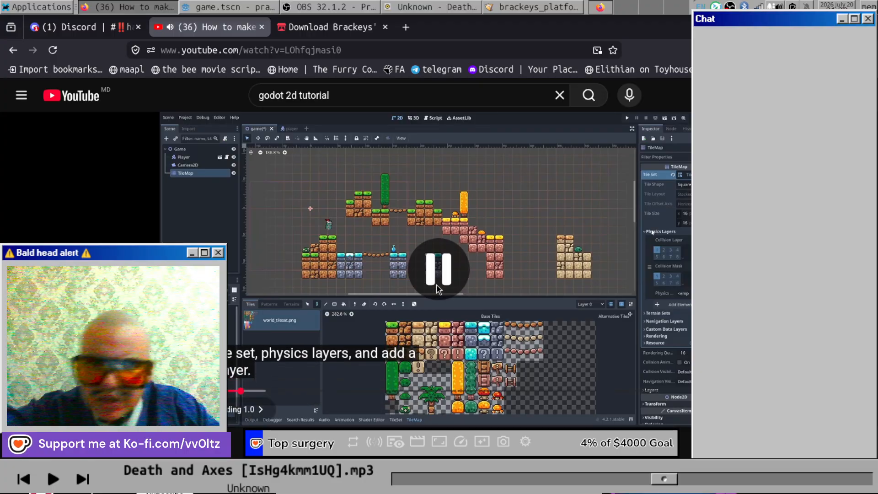
{"action": "left_click", "coordinate": [266, 5]}
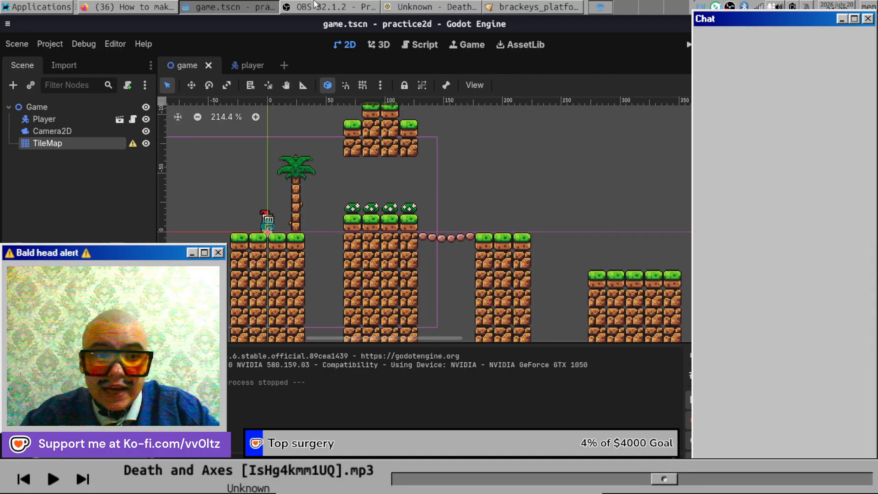
{"action": "left_click", "coordinate": [96, 7]}
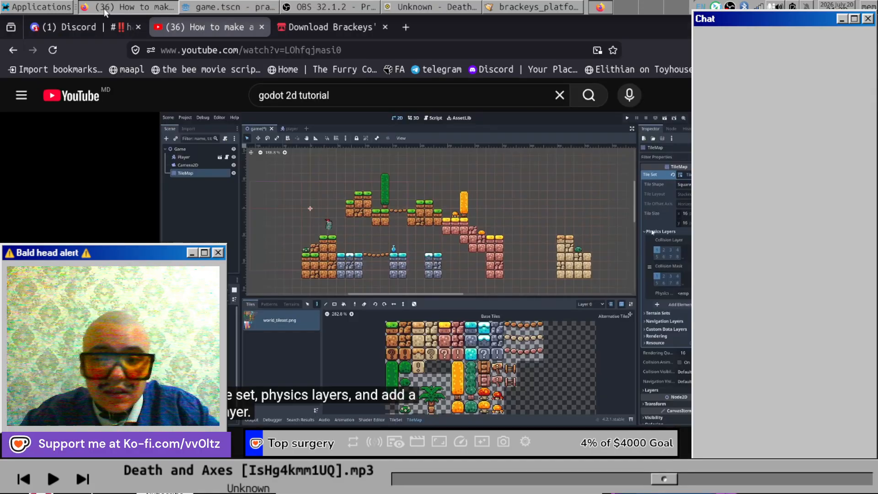
{"action": "left_click", "coordinate": [655, 304]}
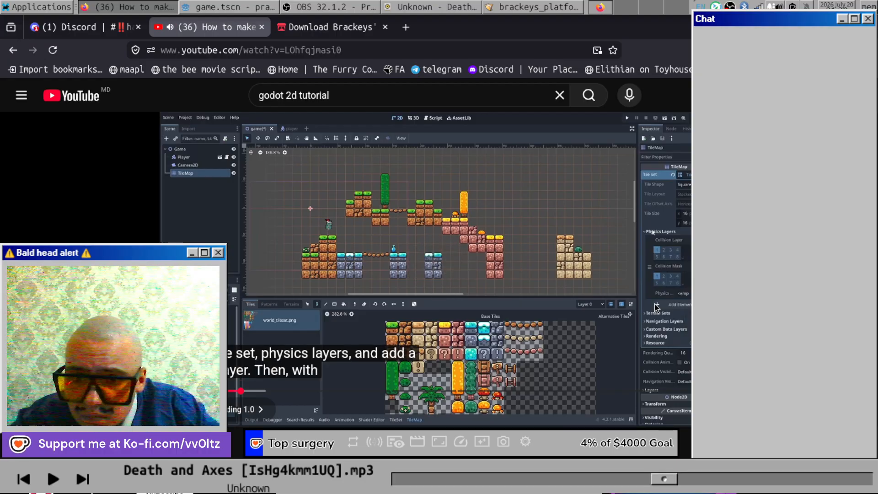
{"action": "left_click", "coordinate": [655, 304]}
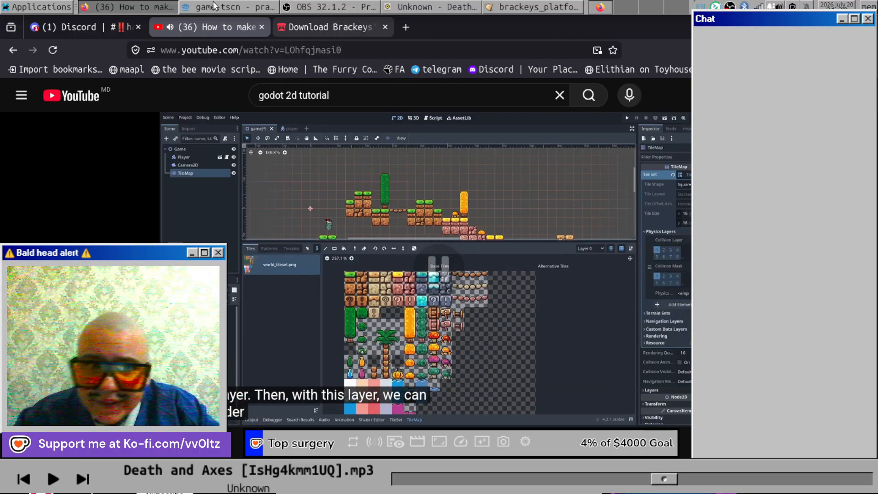
Return briefly to Godot and replay the tutorial's explanation of where the tile set's physics layers are located.
{"action": "left_click", "coordinate": [231, 7]}
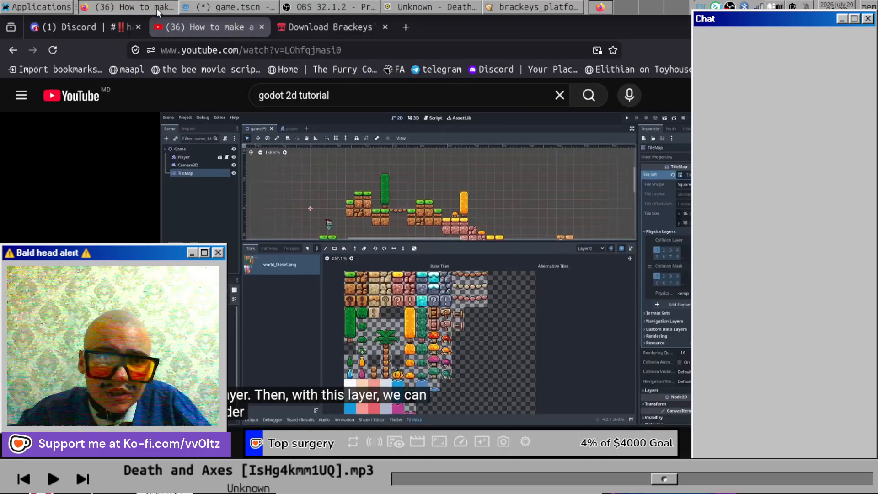
{"action": "left_click", "coordinate": [156, 8]}
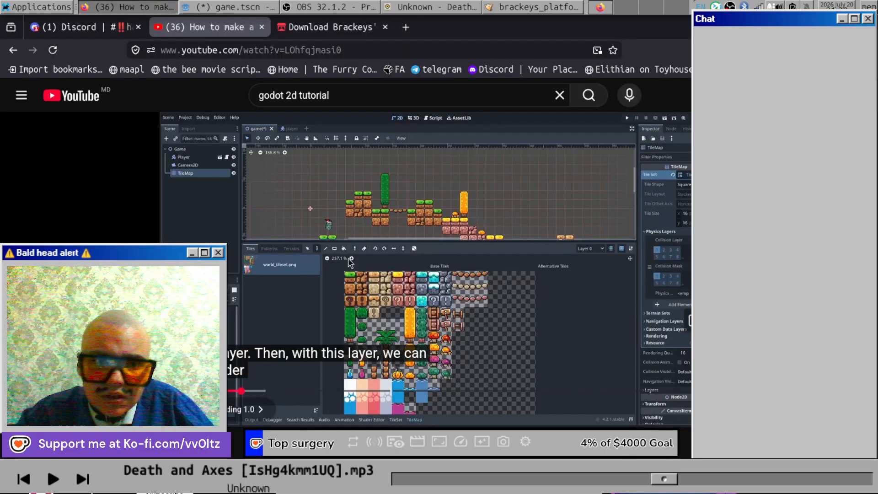
{"action": "left_click", "coordinate": [348, 261]}
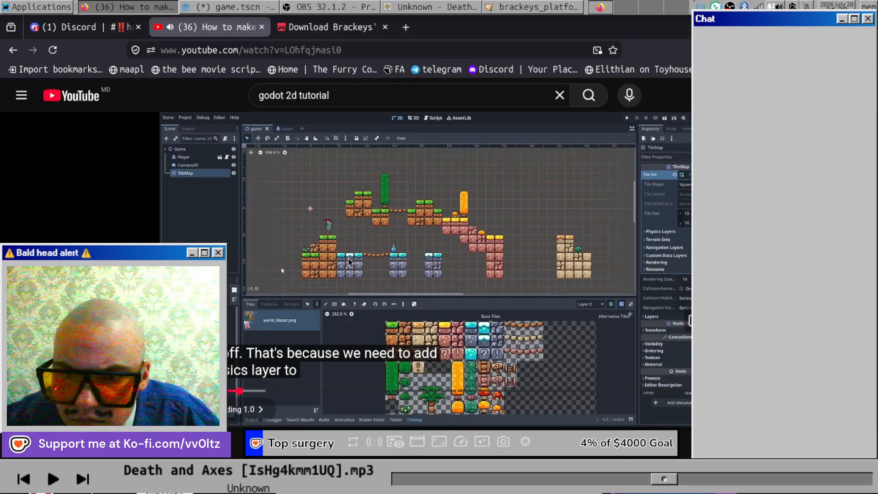
{"action": "left_click", "coordinate": [393, 225]}
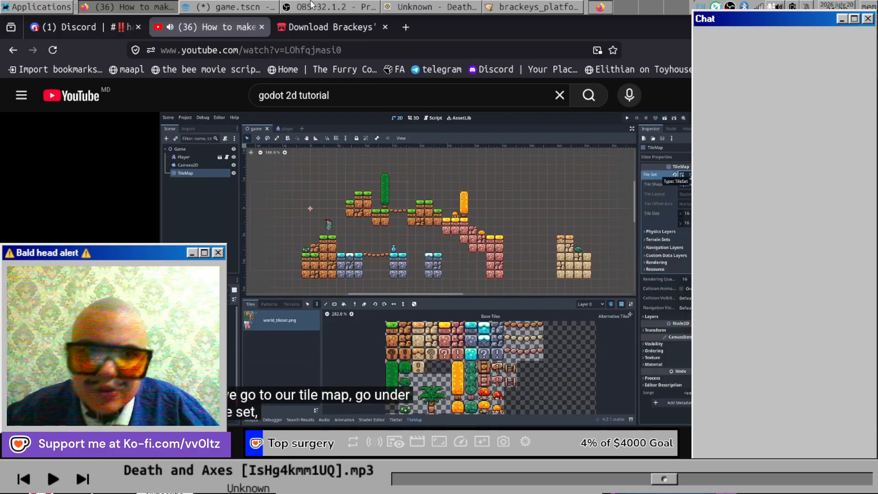
Switch back to Godot and open the TileSet editor for the TileMap, with the tile atlas zoomed to 133.1 %.
{"action": "left_click", "coordinate": [269, 7]}
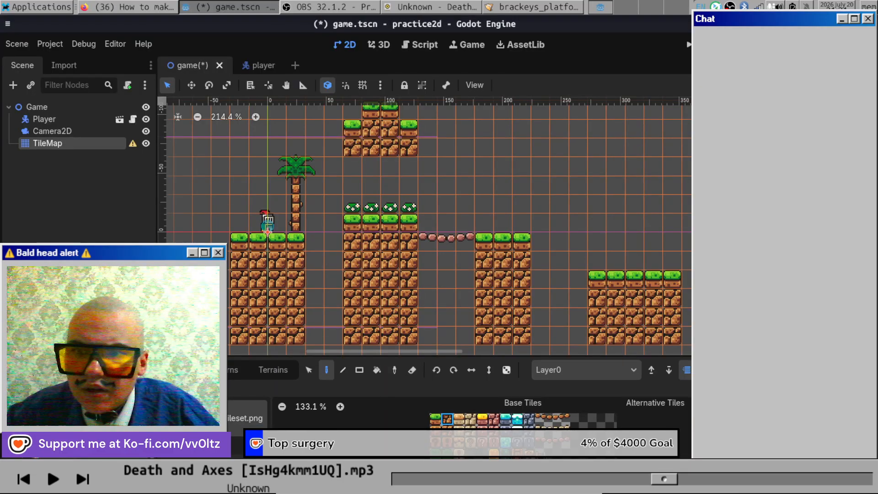
{"action": "left_click", "coordinate": [425, 484]}
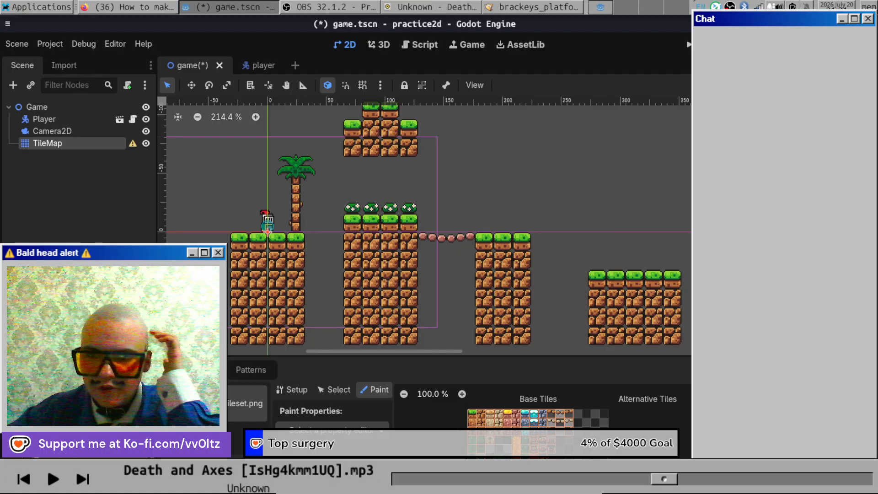
{"action": "scroll", "coordinate": [540, 418], "scroll_direction": "up", "scroll_amount": 3}
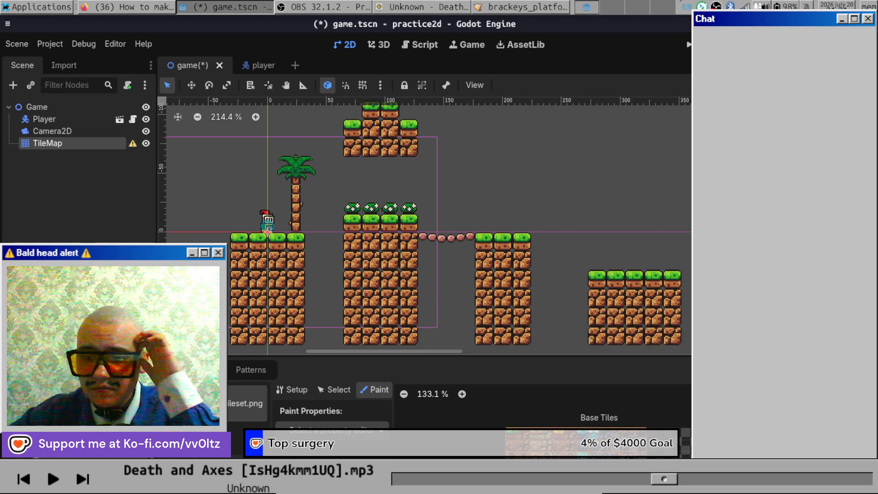
Switch to the tutorial and watch how collision shapes are painted onto solid tiles and reset or cleared.
{"action": "left_click", "coordinate": [137, 5]}
{"action": "left_click", "coordinate": [431, 221]}
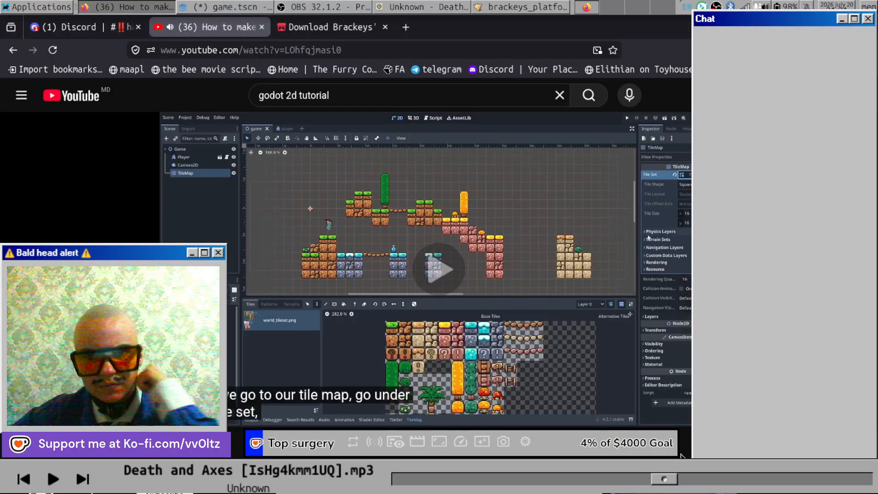
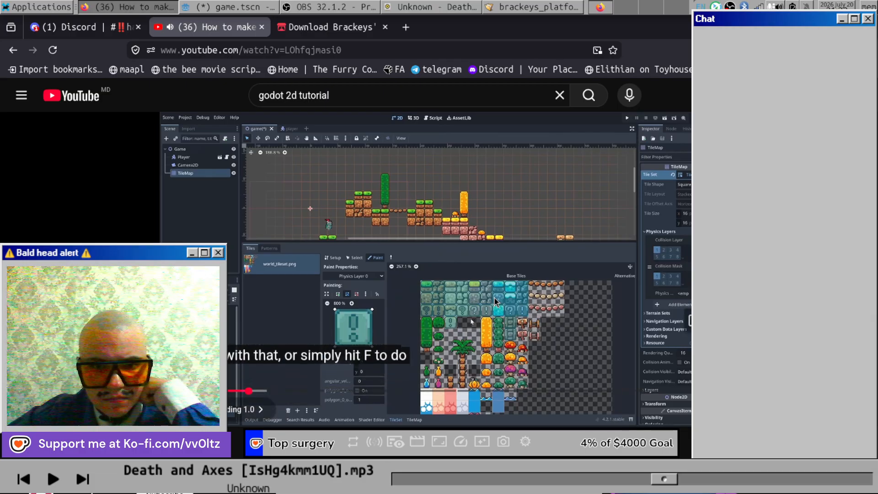
{"action": "left_click", "coordinate": [495, 298]}
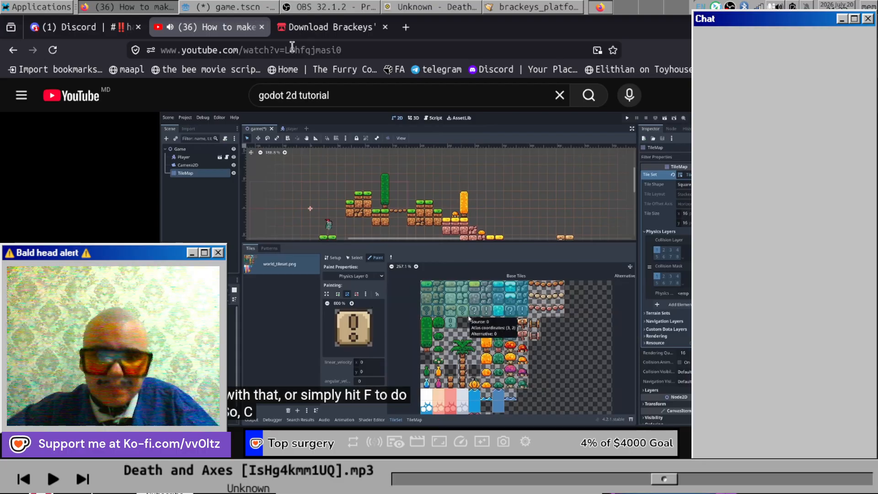
{"action": "left_click", "coordinate": [570, 278]}
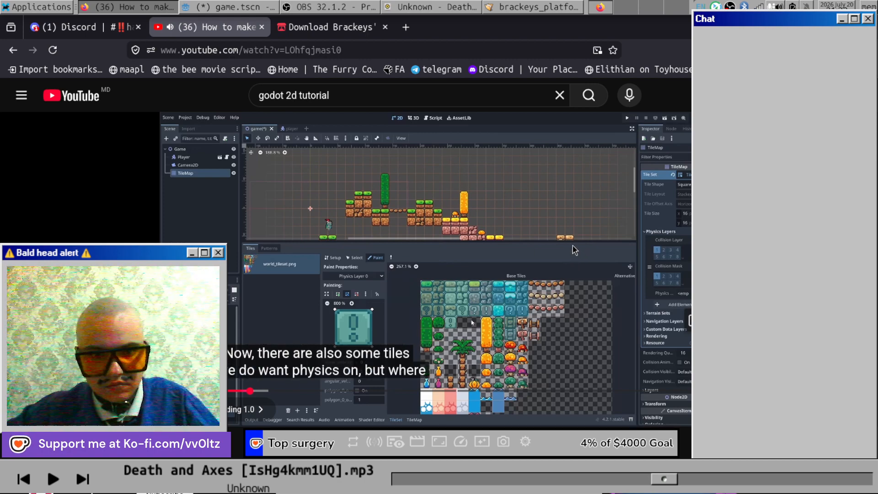
{"action": "left_click", "coordinate": [550, 226]}
Return to Godot and enlarge the TileSet editor so the whole tile atlas can be seen at 214.4 %.
{"action": "left_click", "coordinate": [247, 7]}
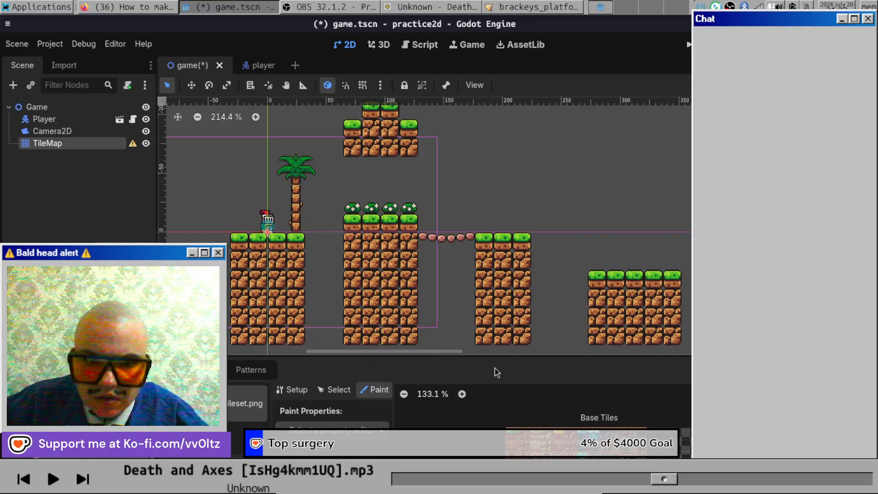
{"action": "left_click_drag", "start_coordinate": [494, 355], "coordinate": [498, 146]}
{"action": "scroll", "coordinate": [532, 186], "scroll_direction": "up", "scroll_amount": 3}
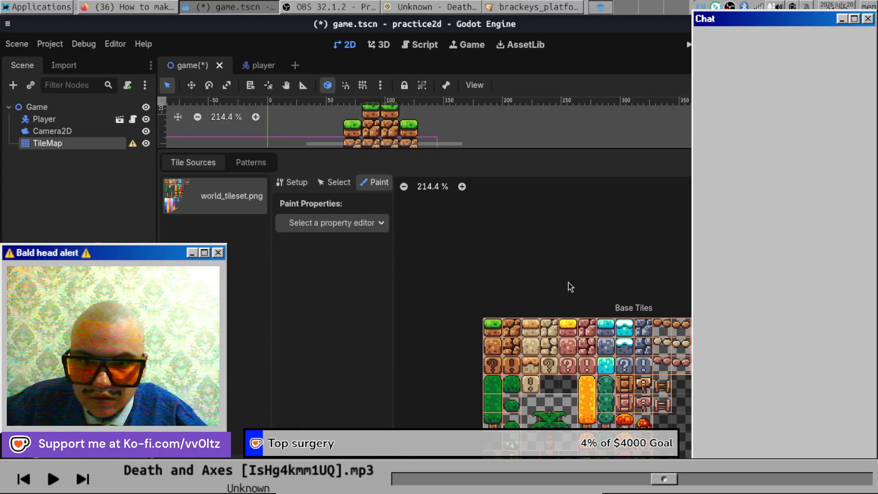
{"action": "middle_click_drag", "start_coordinate": [570, 287], "coordinate": [524, 200]}
Select Physics Layer 0 for painting and apply full-square collisions to the solid blocks in the atlas's first three rows and the lone exclamation block.
{"action": "left_click", "coordinate": [320, 224]}
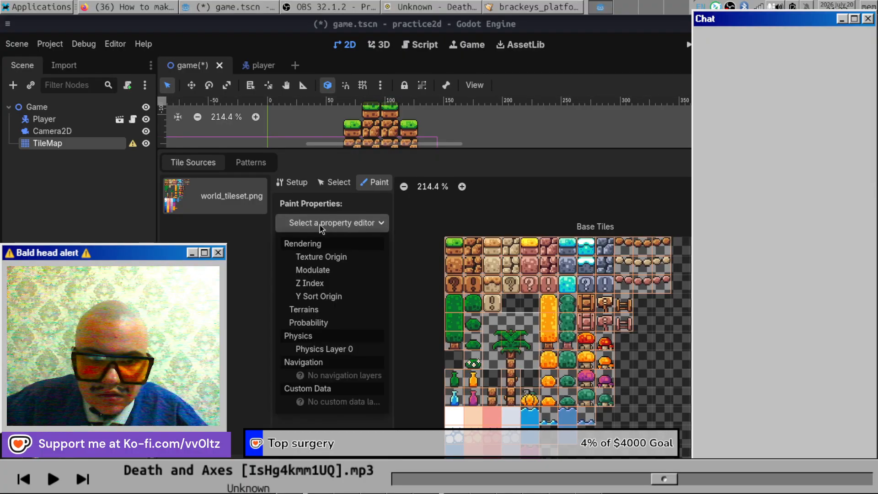
{"action": "left_click", "coordinate": [320, 350]}
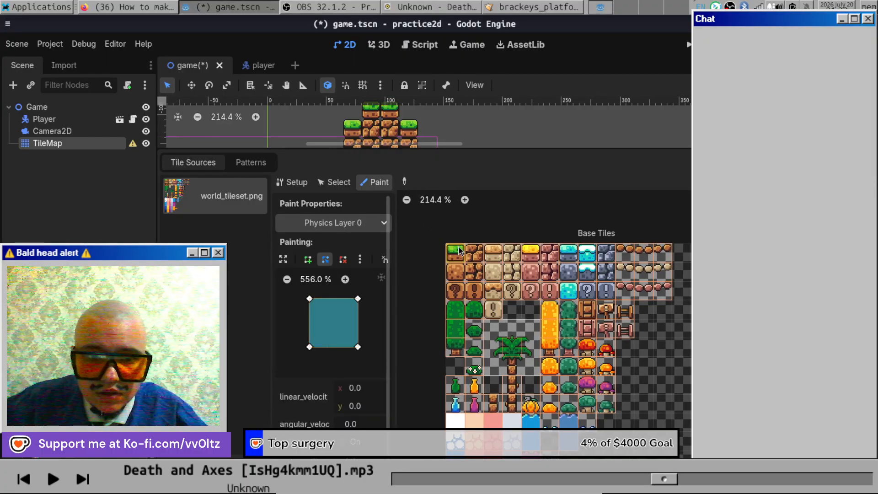
{"action": "left_click", "coordinate": [455, 257]}
{"action": "mouse_move", "coordinate": [476, 257]}
{"action": "left_mouse_down"}
{"action": "mouse_move", "coordinate": [609, 257]}
{"action": "mouse_move", "coordinate": [606, 273]}
{"action": "mouse_move", "coordinate": [578, 273]}
{"action": "mouse_move", "coordinate": [594, 289]}
{"action": "mouse_move", "coordinate": [549, 290]}
{"action": "mouse_move", "coordinate": [531, 274]}
{"action": "mouse_move", "coordinate": [530, 290]}
{"action": "mouse_move", "coordinate": [544, 276]}
{"action": "mouse_move", "coordinate": [512, 290]}
{"action": "mouse_move", "coordinate": [475, 273]}
{"action": "mouse_move", "coordinate": [462, 289]}
{"action": "mouse_move", "coordinate": [457, 273]}
{"action": "mouse_move", "coordinate": [493, 309]}
{"action": "left_mouse_up"}
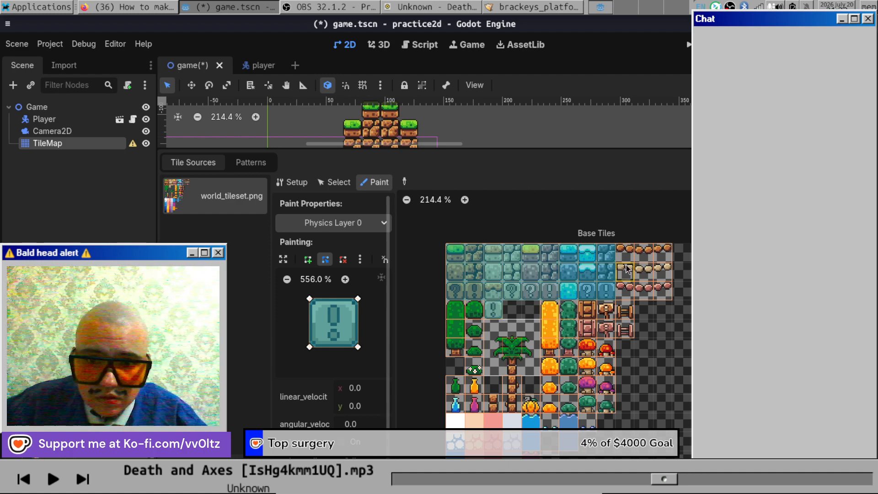
Switch to the tutorial and watch how collision polygons are reshaped to cover only part of the bridge tiles.
{"action": "left_click", "coordinate": [104, 6]}
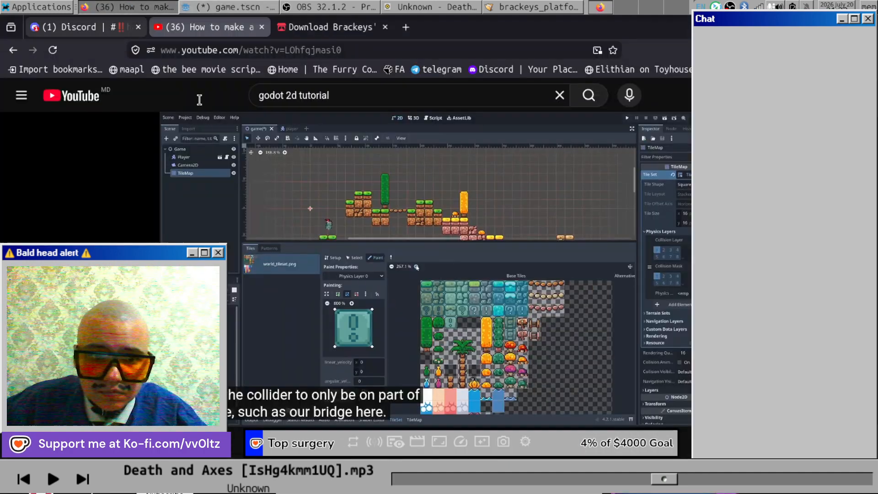
{"action": "left_click", "coordinate": [298, 208]}
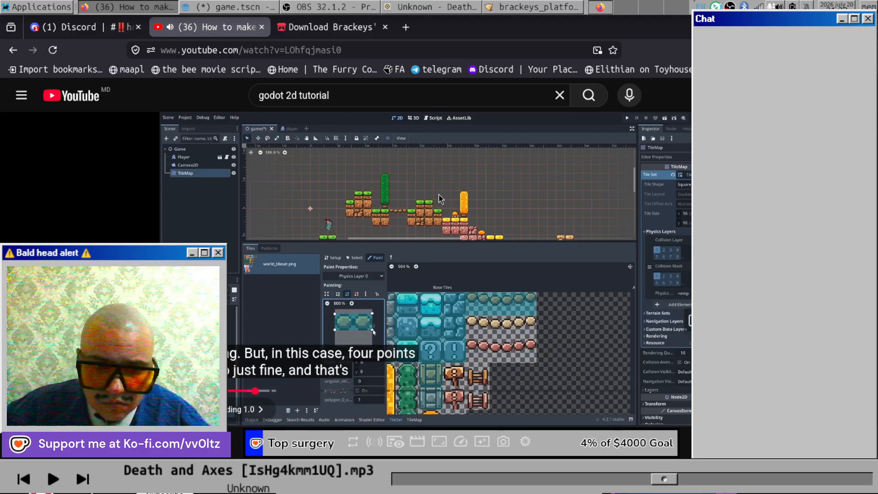
{"action": "left_click", "coordinate": [432, 255]}
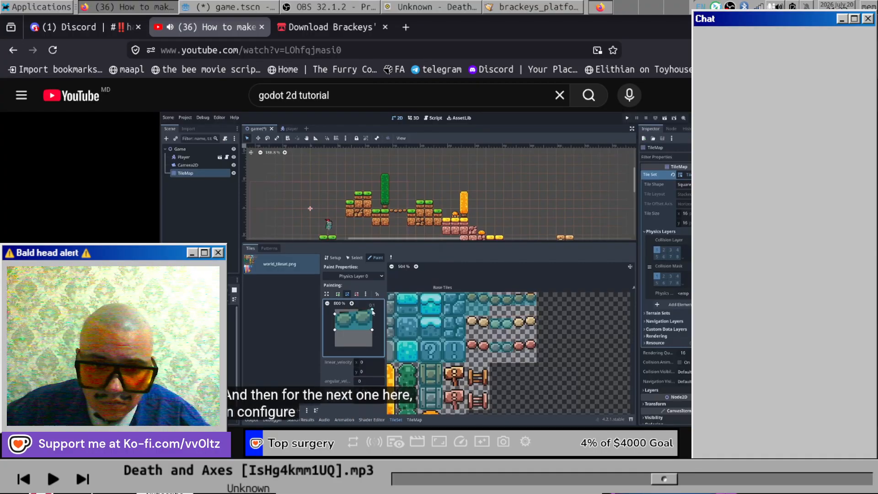
{"action": "left_click", "coordinate": [445, 225]}
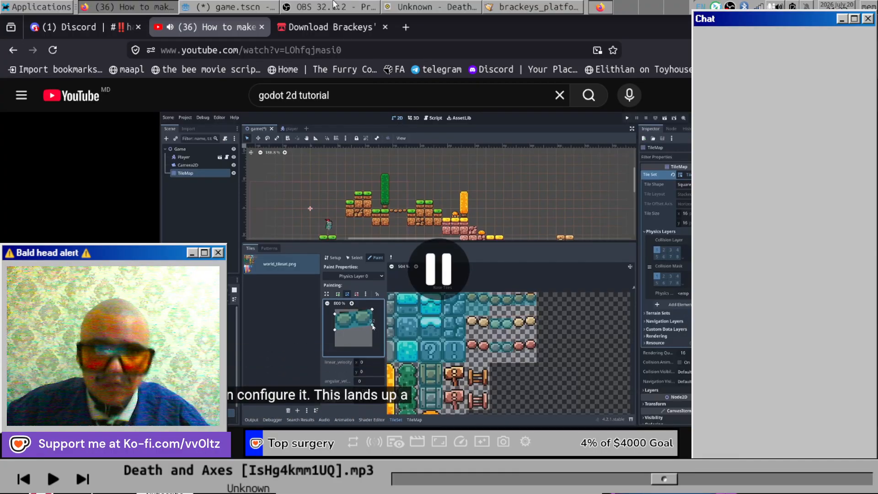
Switch back to Godot, save the scene and paint full-square collisions onto all three rows of bridge tiles.
{"action": "key", "text": "alt+Tab"}
{"action": "key", "text": "ctrl+s"}
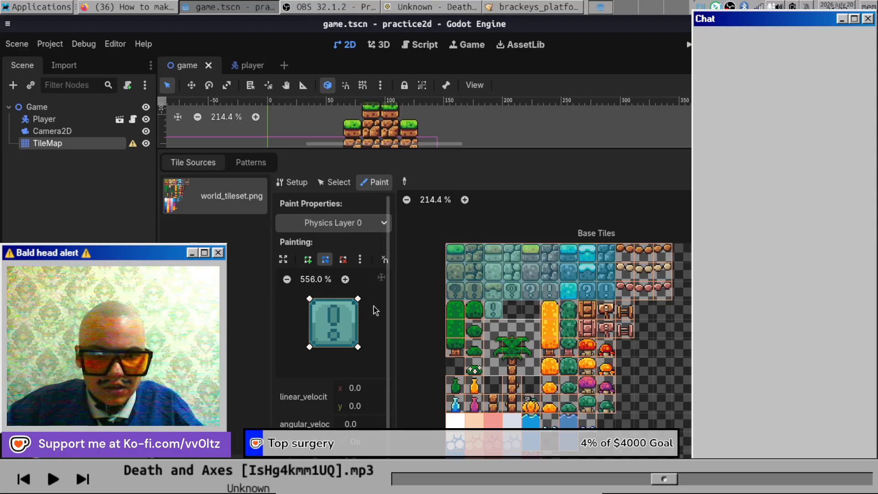
{"action": "mouse_move", "coordinate": [630, 250]}
{"action": "left_mouse_down"}
{"action": "mouse_move", "coordinate": [663, 252]}
{"action": "mouse_move", "coordinate": [662, 274]}
{"action": "mouse_move", "coordinate": [638, 276]}
{"action": "mouse_move", "coordinate": [629, 291]}
{"action": "mouse_move", "coordinate": [666, 291]}
{"action": "left_mouse_up"}
{"action": "scroll", "coordinate": [643, 250], "scroll_direction": "up", "scroll_amount": 2}
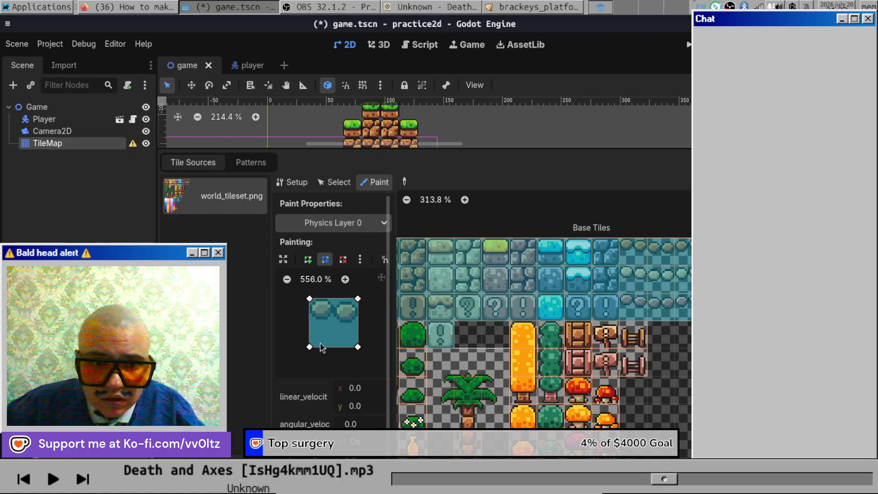
Shrink the collision polygon to the stones in the tile's upper part and paint it onto the first bridge tile of all three rows.
{"action": "left_click_drag", "start_coordinate": [310, 347], "coordinate": [312, 324]}
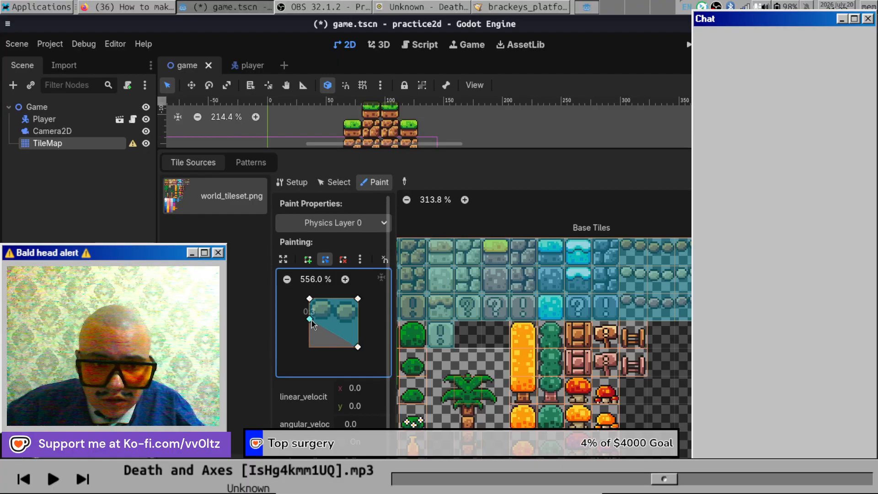
{"action": "left_click_drag", "start_coordinate": [358, 347], "coordinate": [360, 325]}
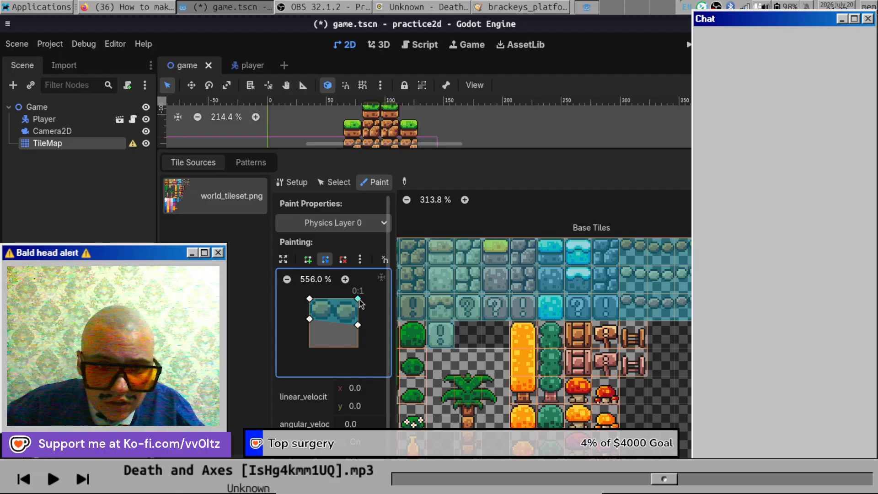
{"action": "left_click_drag", "start_coordinate": [360, 302], "coordinate": [360, 307]}
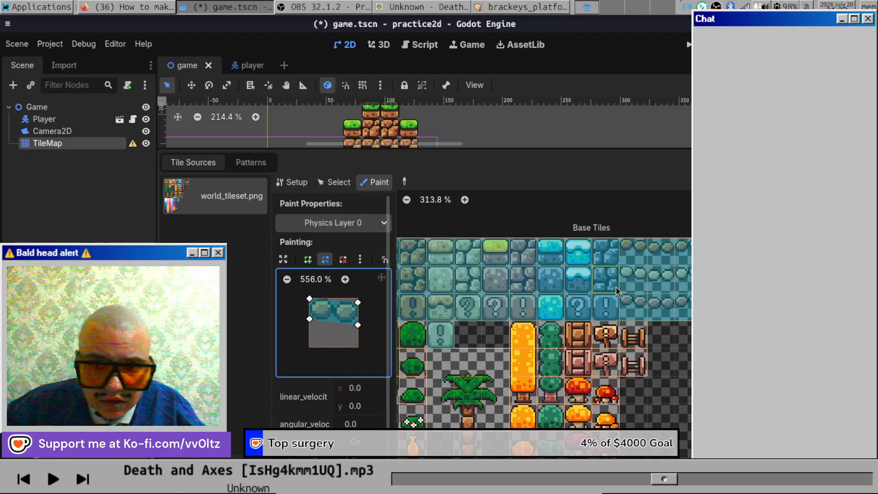
{"action": "left_click", "coordinate": [633, 282]}
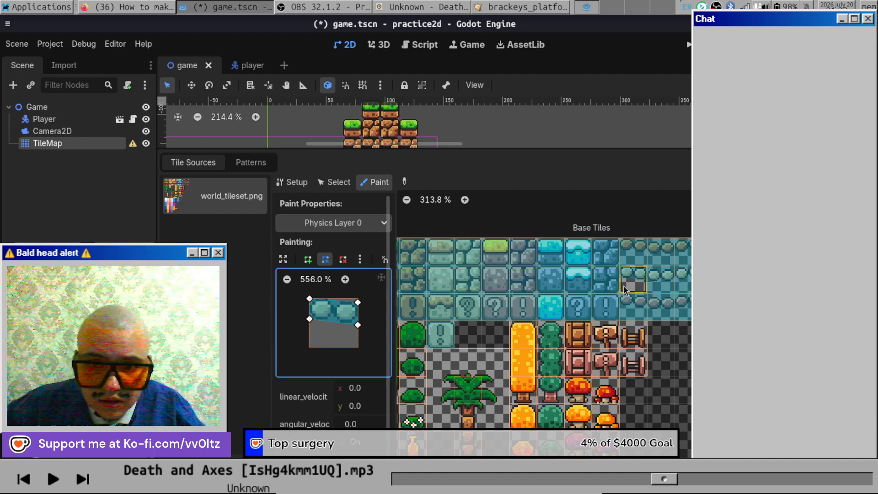
{"action": "left_click", "coordinate": [634, 254]}
{"action": "left_click", "coordinate": [631, 305]}
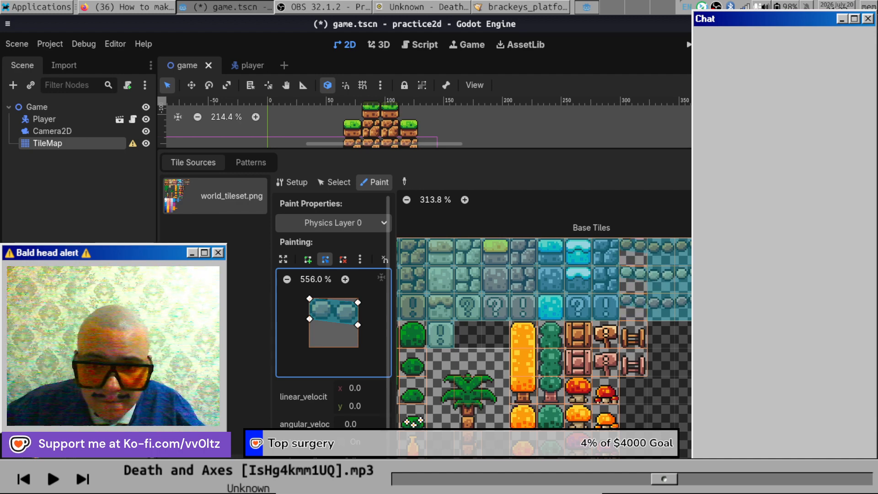
Reshape the collision polygon to fit the stones of the middle bridge tile and paint it onto that tile in all three rows.
{"action": "left_click", "coordinate": [658, 254]}
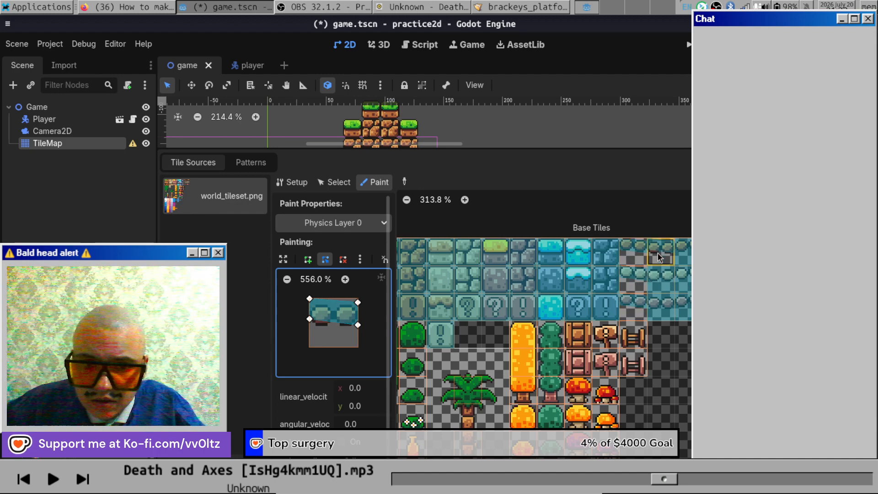
{"action": "left_click_drag", "start_coordinate": [313, 320], "coordinate": [308, 327]}
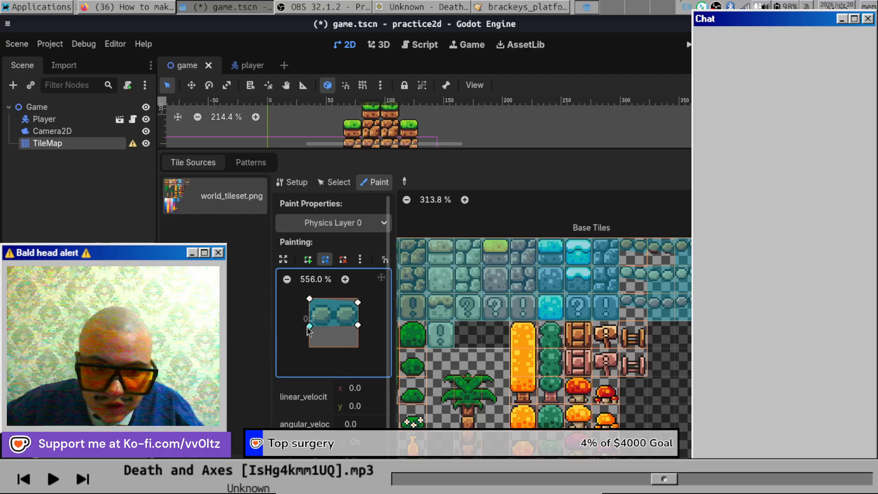
{"action": "left_click_drag", "start_coordinate": [358, 325], "coordinate": [356, 326]}
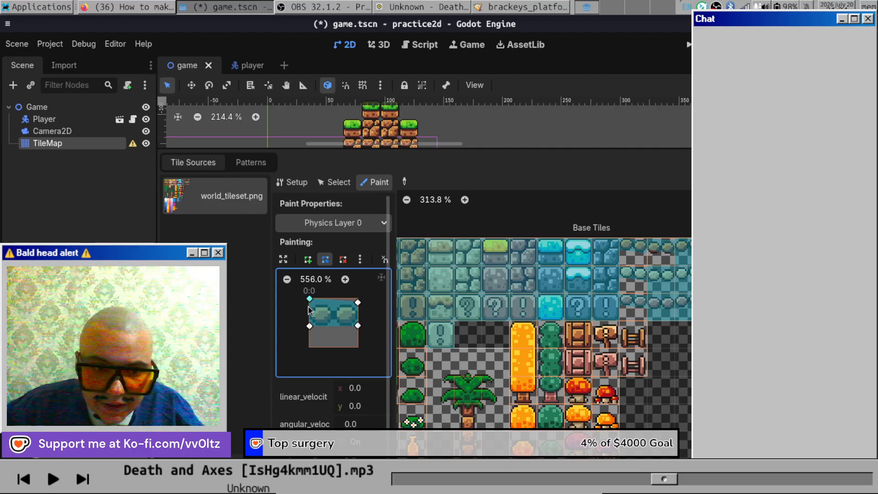
{"action": "left_click_drag", "start_coordinate": [310, 309], "coordinate": [359, 306]}
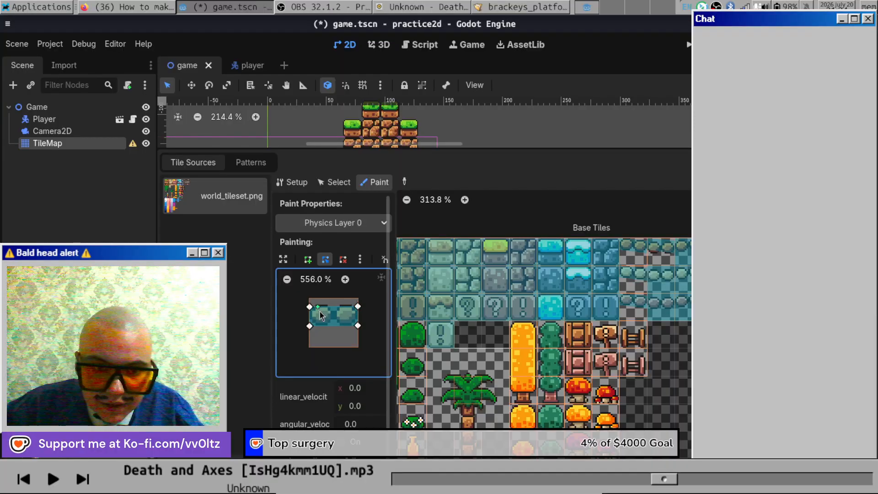
{"action": "left_click_drag", "start_coordinate": [311, 309], "coordinate": [311, 306]}
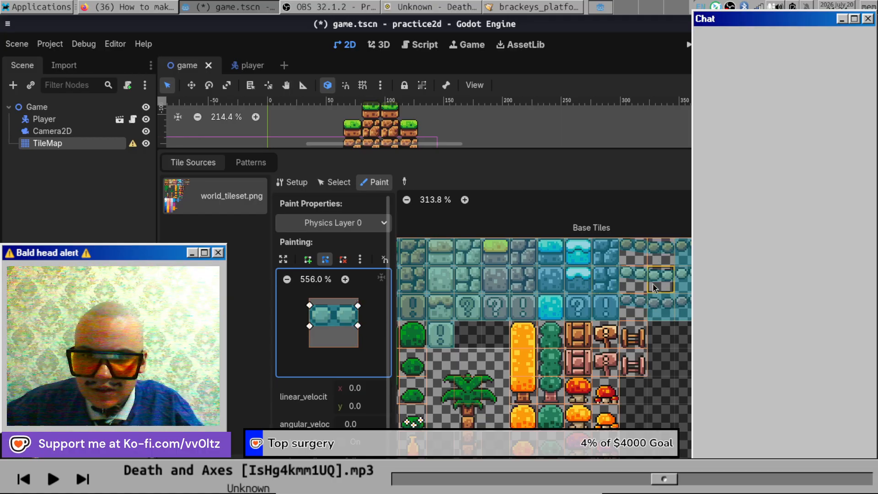
{"action": "left_click", "coordinate": [656, 307]}
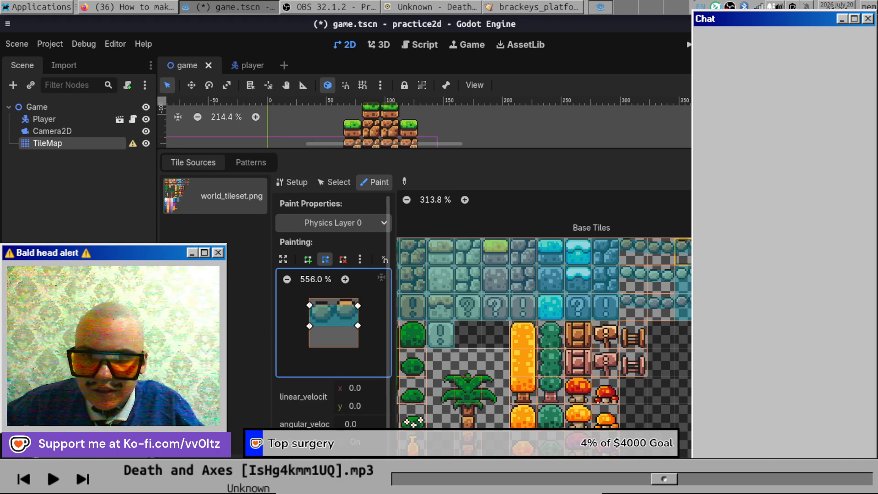
Adjust the collision polygon to the rising stones of the last bridge tile, apply it to that tile and save the scene.
{"action": "left_click_drag", "start_coordinate": [360, 303], "coordinate": [358, 318]}
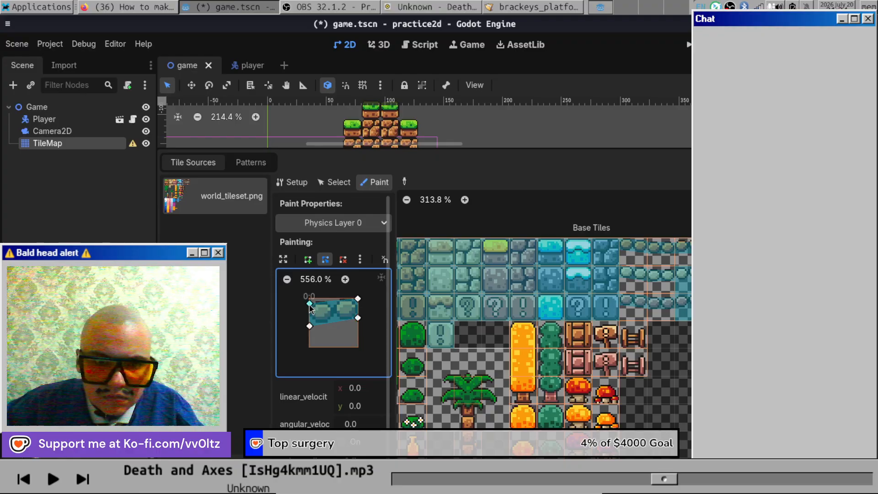
{"action": "left_click_drag", "start_coordinate": [310, 326], "coordinate": [309, 324]}
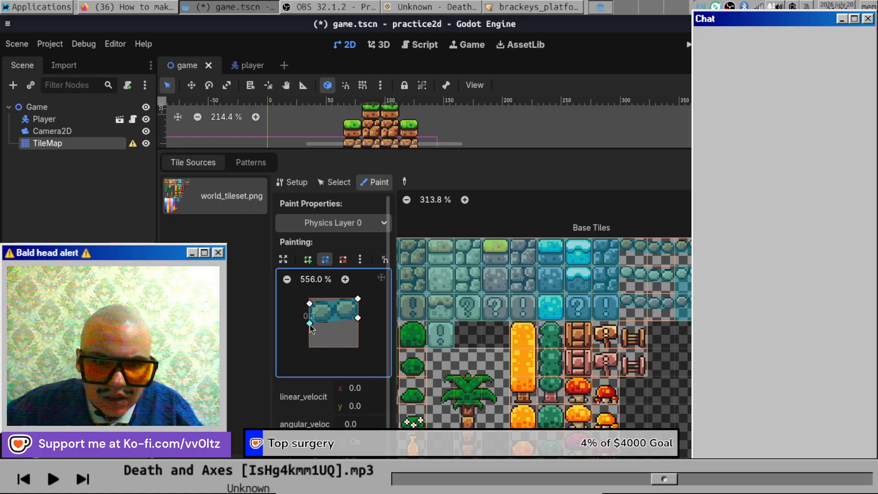
{"action": "left_click_drag", "start_coordinate": [309, 324], "coordinate": [309, 326]}
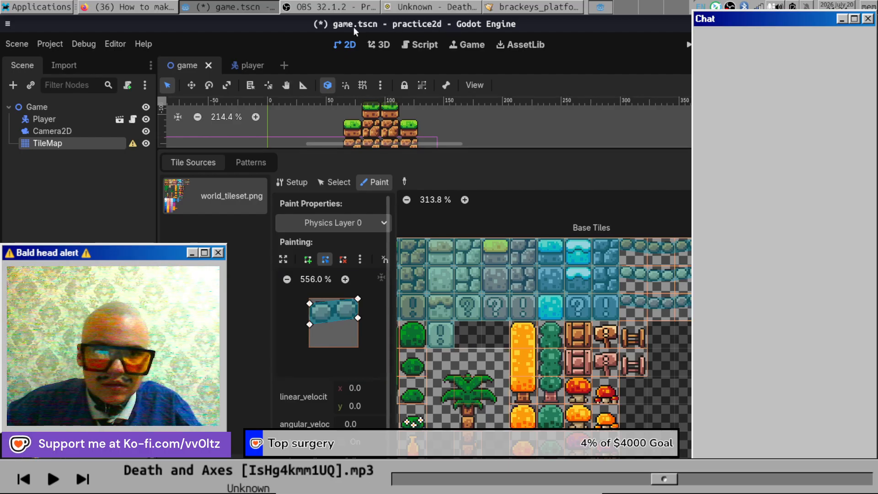
{"action": "key", "text": "ctrl+s"}
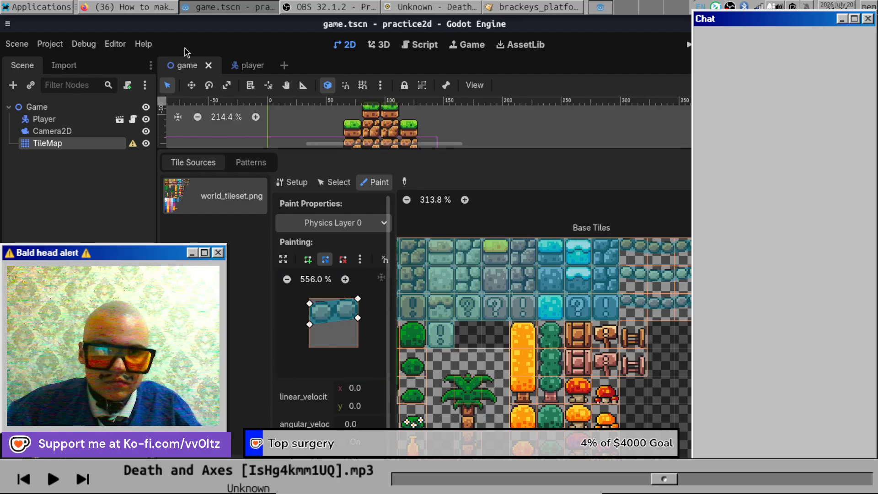
Watch the tutorial's node reordering and collision test, switch back to Godot and move the TileMap node above Player in the scene tree.
{"action": "left_click", "coordinate": [157, 6]}
{"action": "key", "text": "space"}
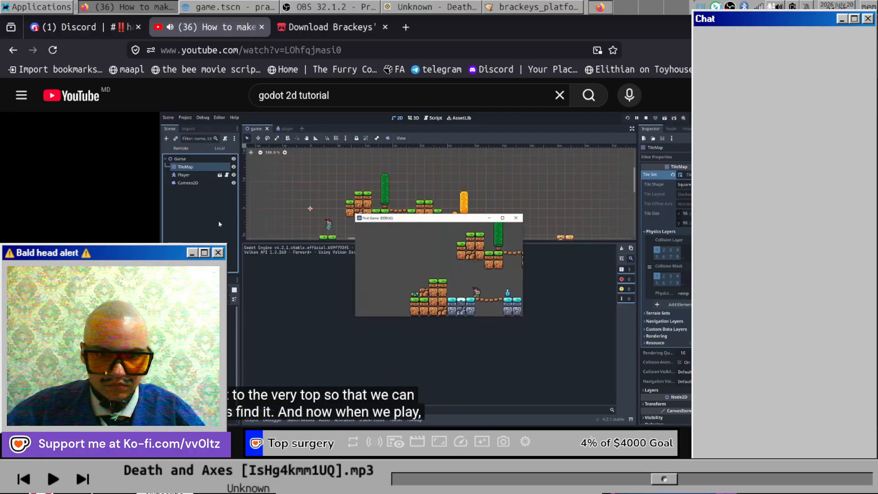
{"action": "left_click", "coordinate": [593, 331]}
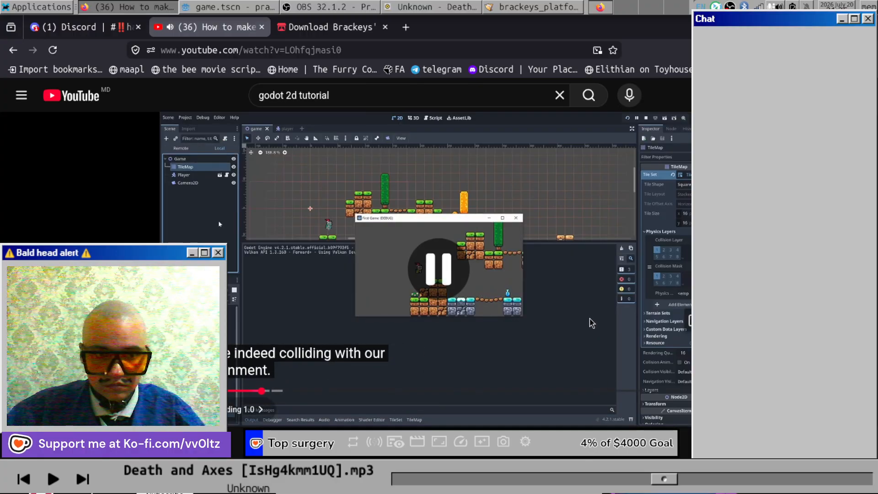
{"action": "left_click", "coordinate": [239, 8]}
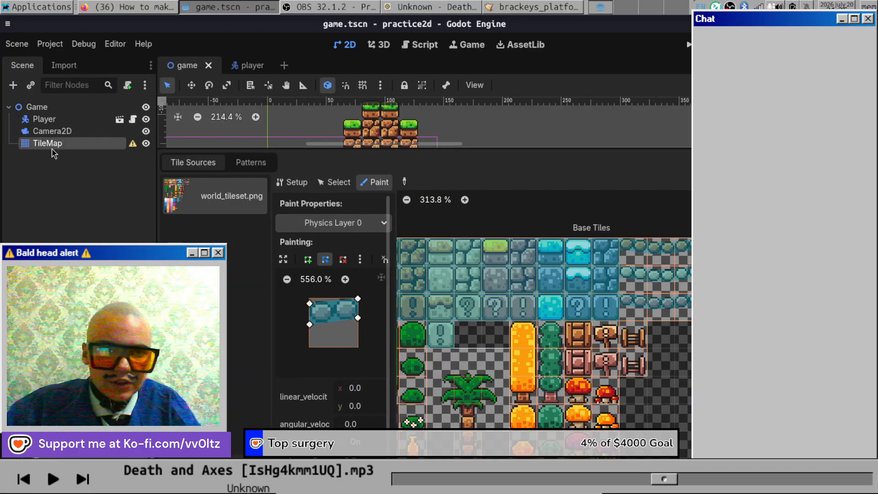
{"action": "left_click_drag", "start_coordinate": [52, 146], "coordinate": [64, 118]}
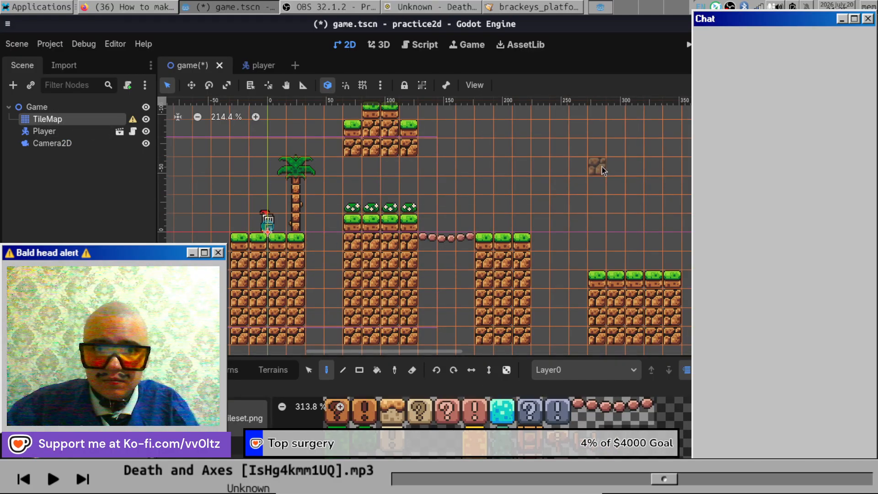
Run the game, walk and jump the player around the first platform to test its collisions, and stop the game.
{"action": "key", "text": "F5"}
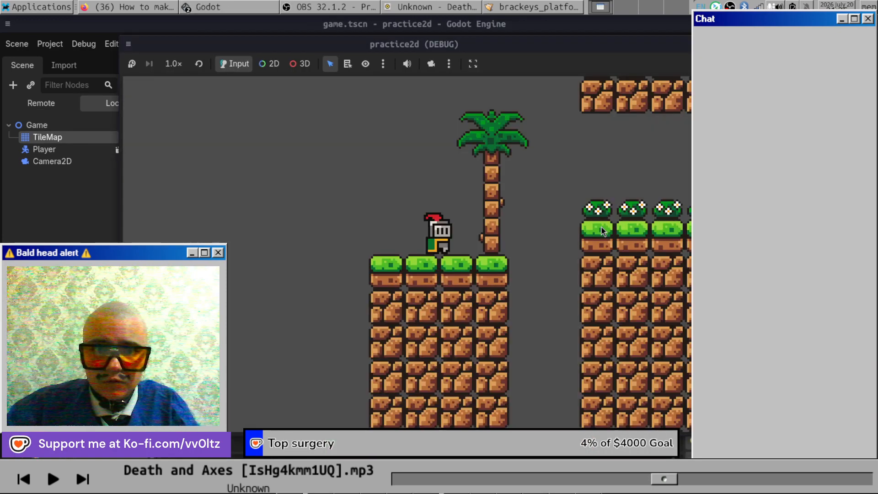
{"action": "key", "text": "Right"}
{"action": "key", "text": "space"}
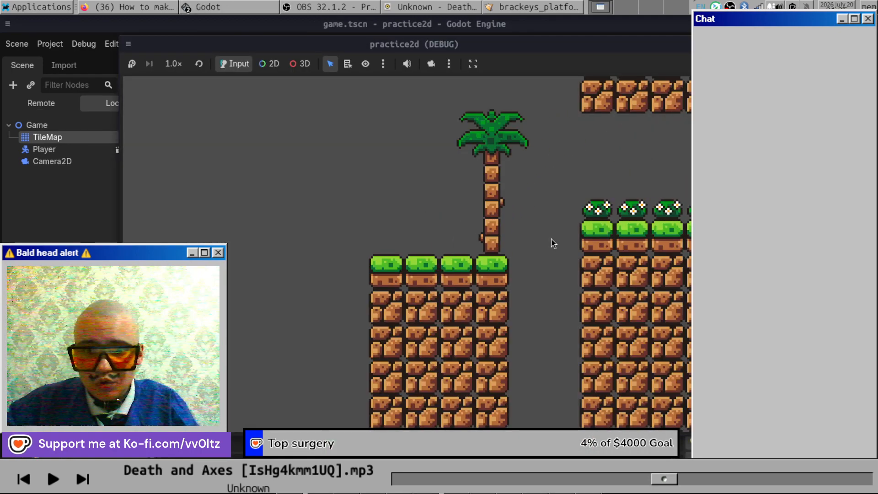
{"action": "key", "text": "Left"}
{"action": "key", "text": "space"}
{"action": "key", "text": "Right"}
{"action": "key", "text": "Left"}
{"action": "key", "text": "space"}
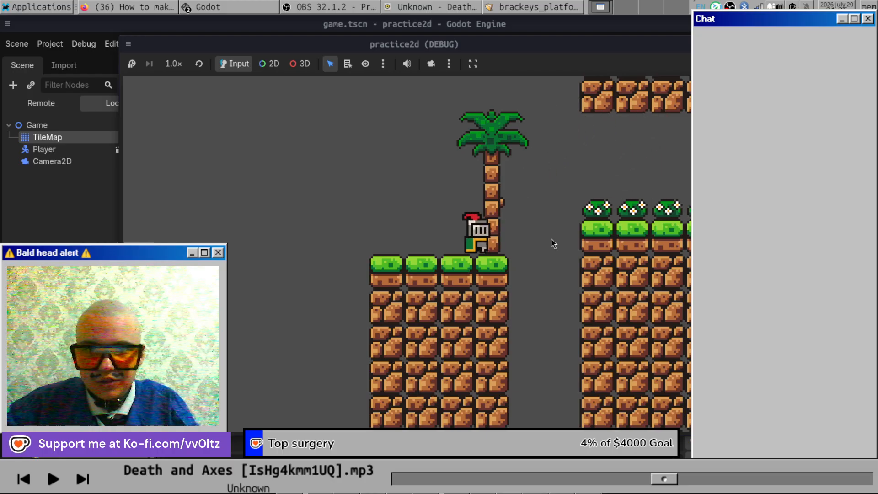
{"action": "key", "text": "Right"}
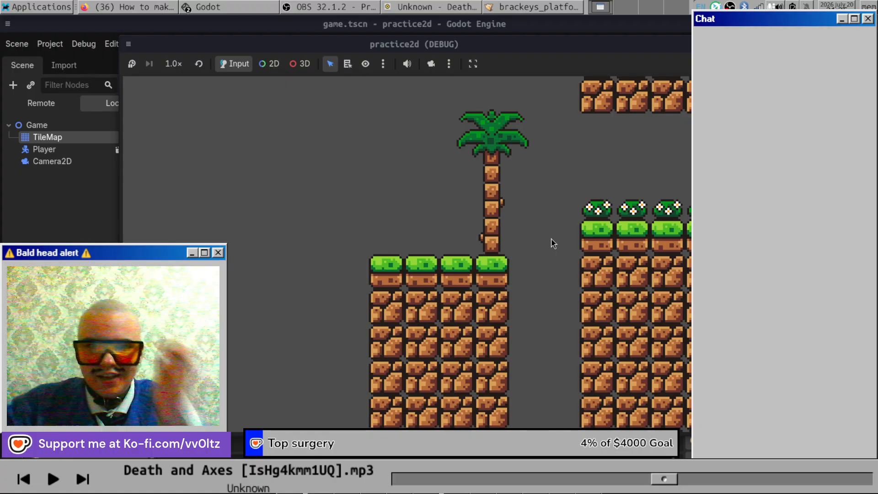
{"action": "key", "text": "F8"}
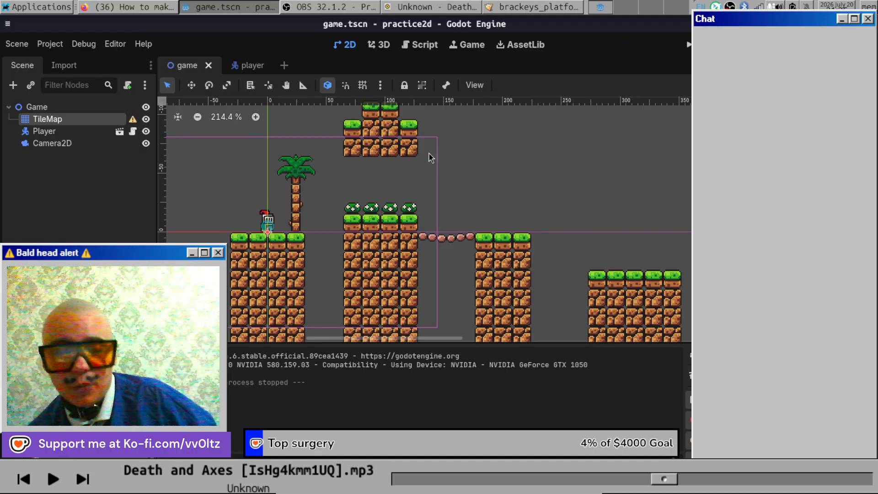
Switch to the tutorial and watch how the camera is made to follow the player.
{"action": "left_click", "coordinate": [106, 9]}
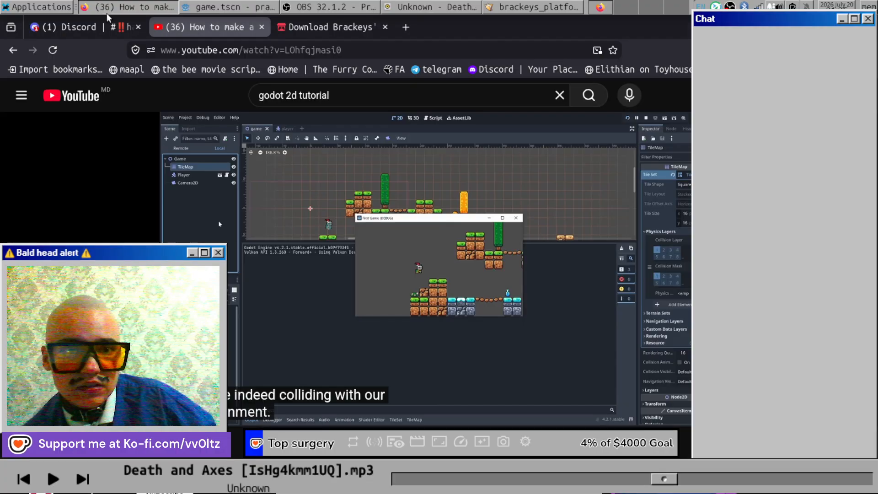
{"action": "left_click", "coordinate": [371, 203]}
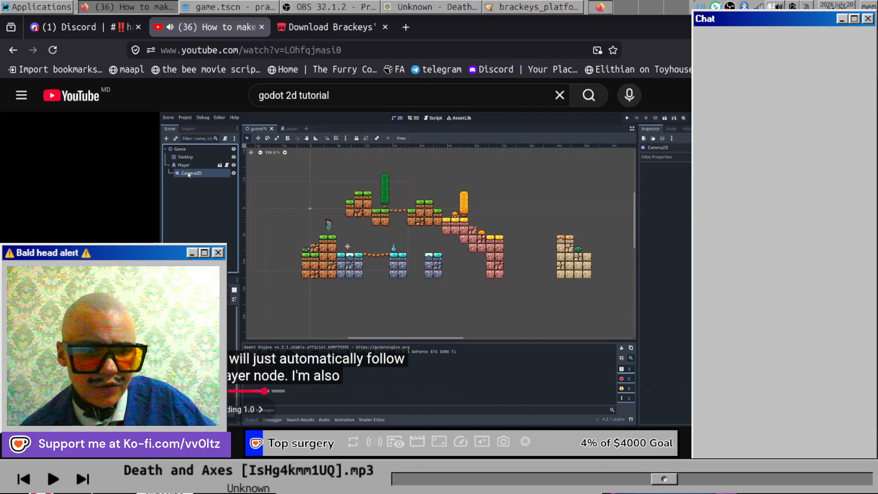
{"action": "left_click", "coordinate": [189, 174]}
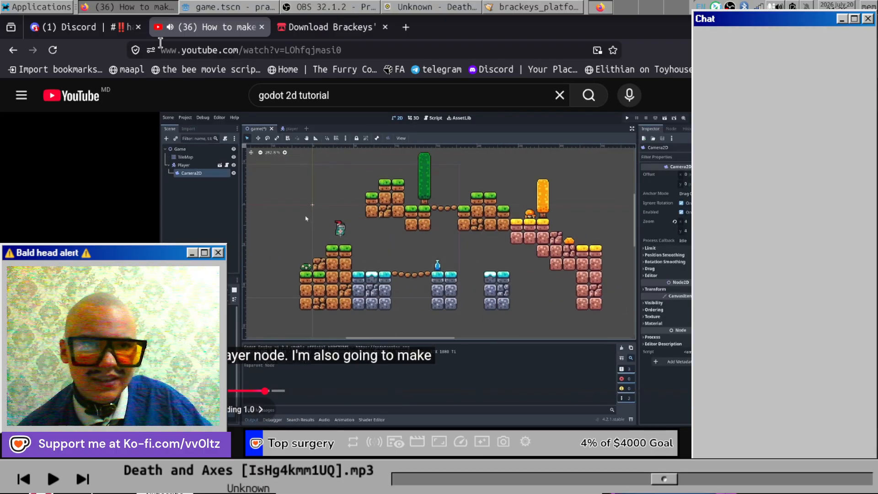
{"action": "left_click", "coordinate": [187, 7]}
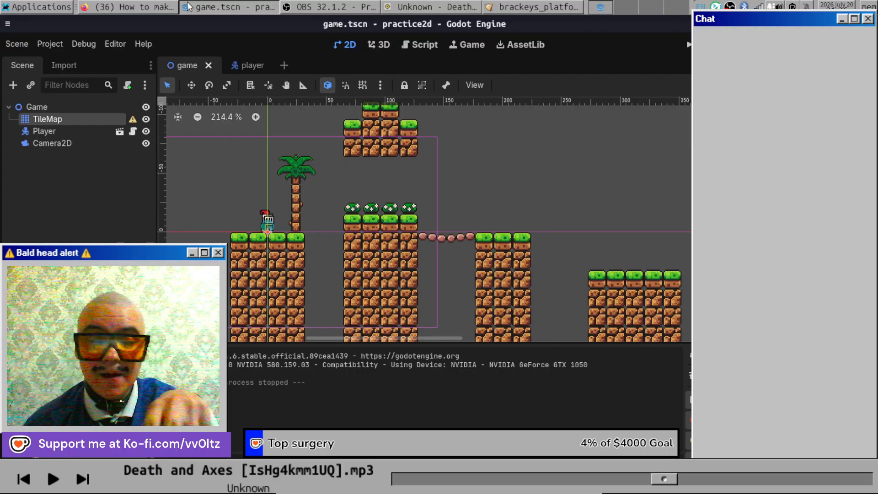
{"action": "left_click", "coordinate": [98, 6]}
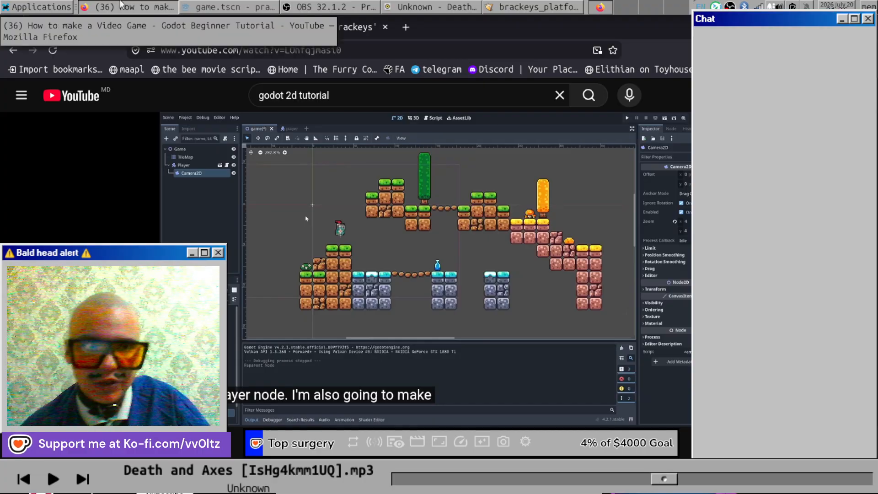
Switch back to Godot and make Camera2D a child of Player, keeping TileMap as the first node under Game.
{"action": "left_click", "coordinate": [196, 6]}
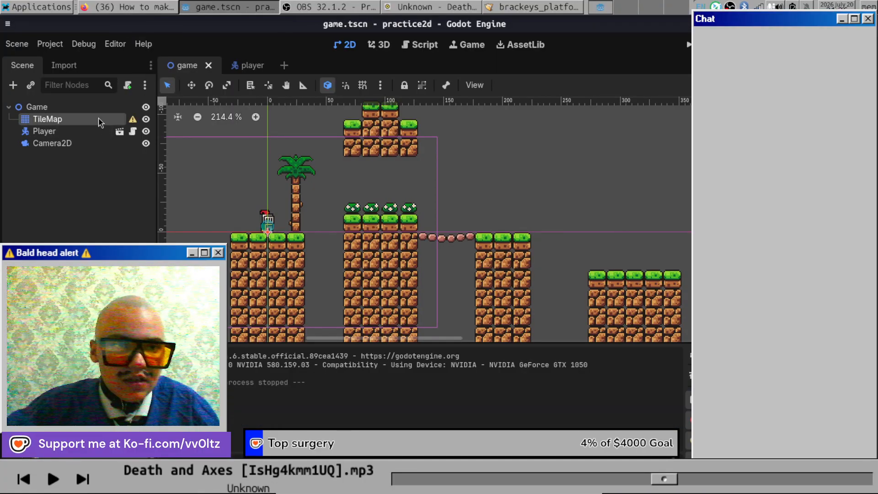
{"action": "left_click_drag", "start_coordinate": [46, 119], "coordinate": [68, 118]}
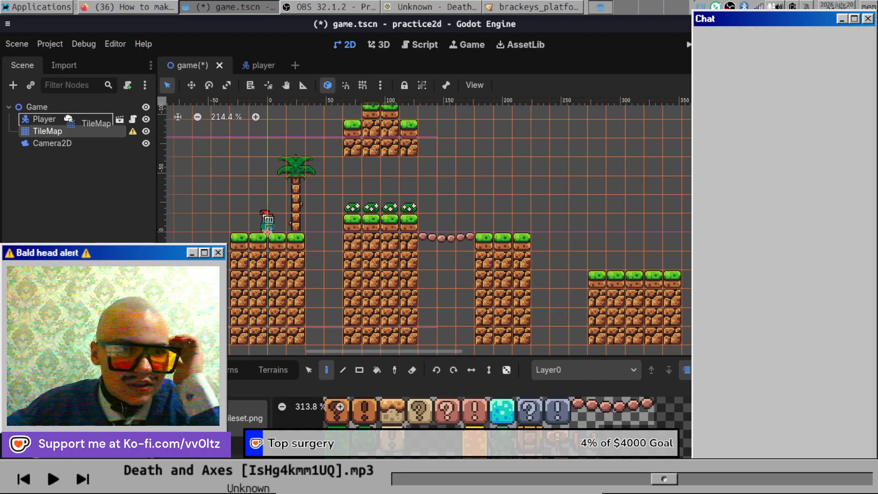
{"action": "left_click", "coordinate": [57, 142]}
{"action": "left_click_drag", "start_coordinate": [58, 133], "coordinate": [58, 132]}
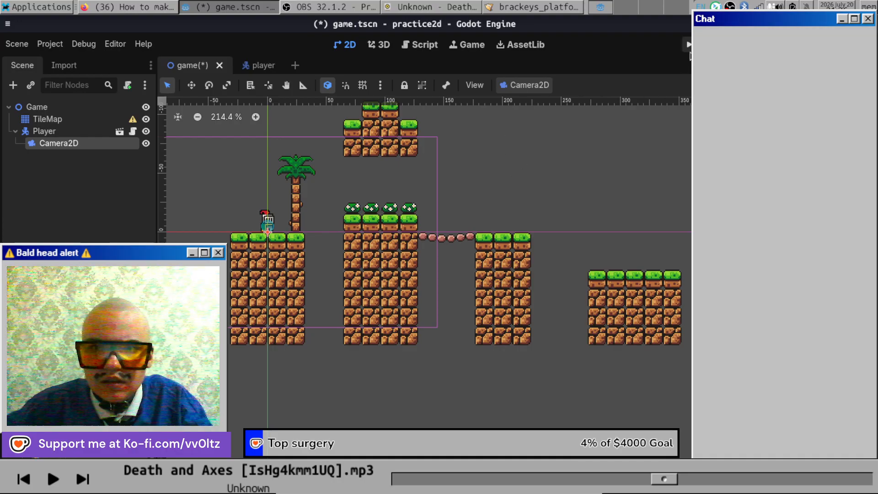
Run the game, move the player off the platform to test the camera following, and stop the game.
{"action": "left_click", "coordinate": [688, 45]}
{"action": "key", "text": "Right"}
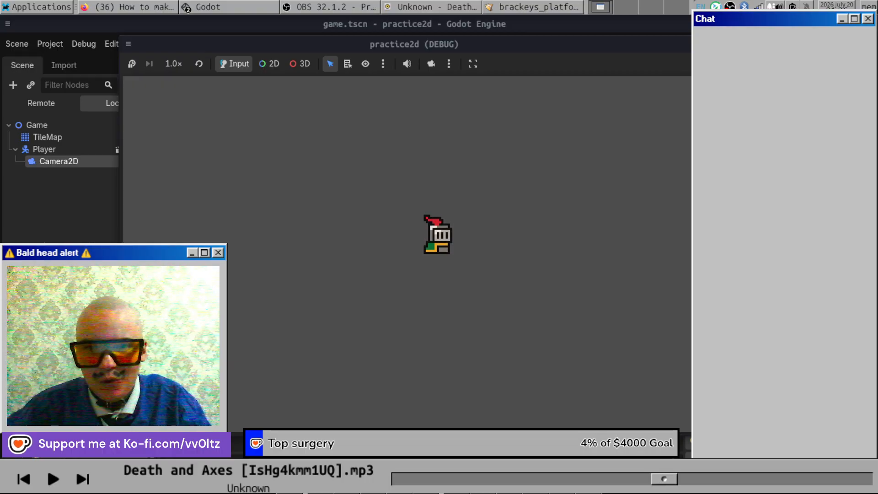
{"action": "key", "text": "F8"}
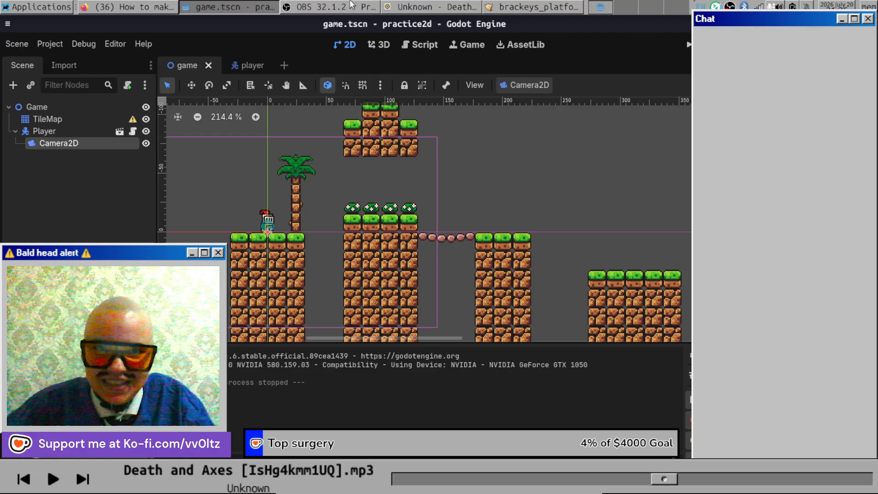
Switch to the tutorial and watch how position smoothing is enabled for the camera.
{"action": "left_click", "coordinate": [128, 6]}
{"action": "left_click", "coordinate": [305, 219]}
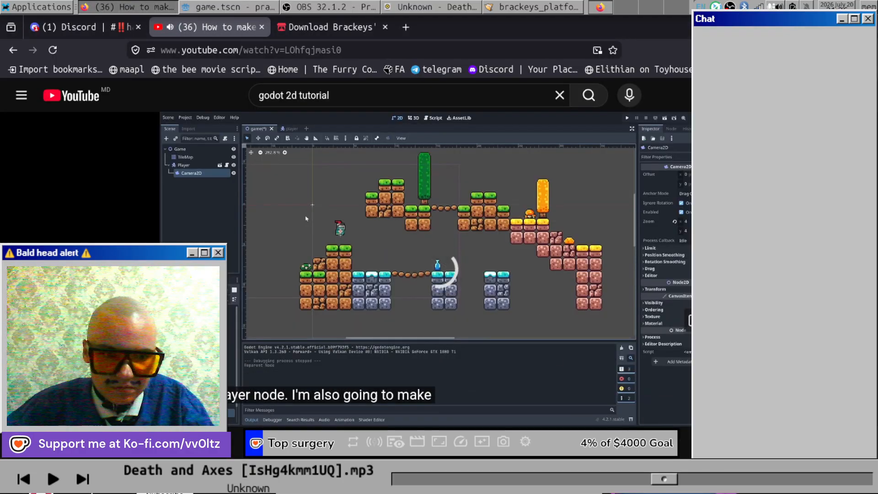
{"action": "left_click", "coordinate": [306, 219]}
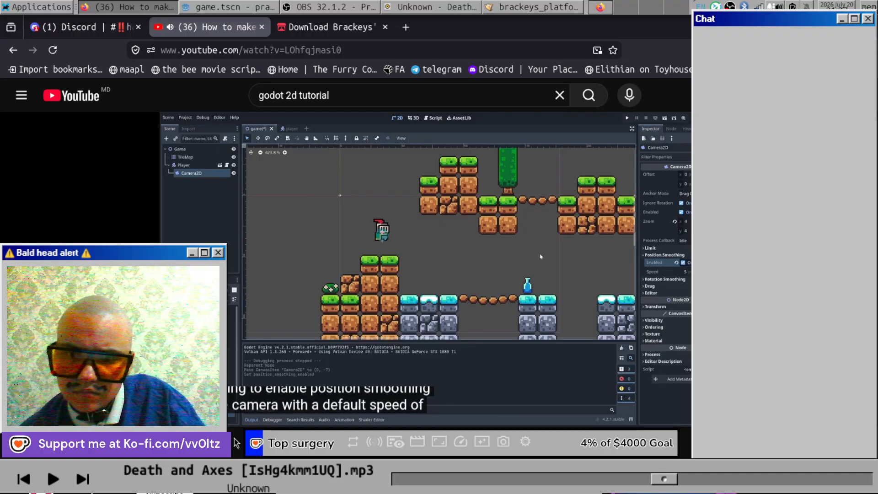
{"action": "key", "text": "space"}
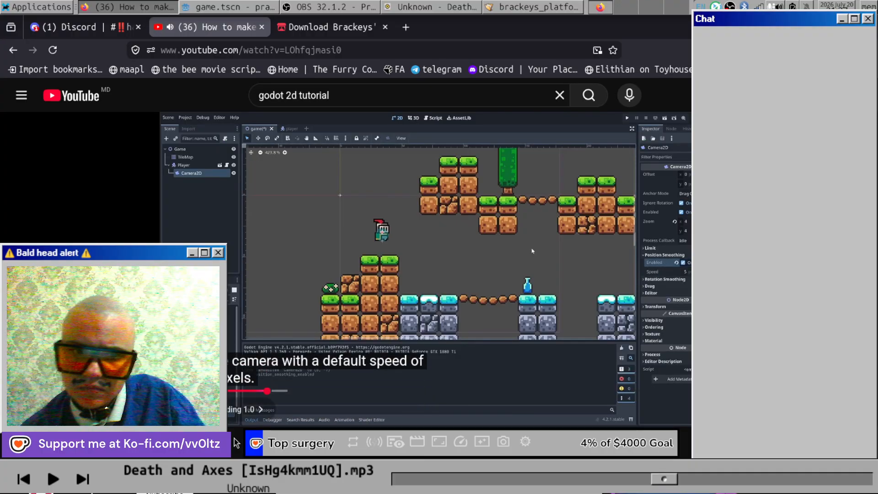
Switch back to Godot, enable position smoothing on Camera2D and run the game to test it by moving the player right.
{"action": "left_click", "coordinate": [261, 4]}
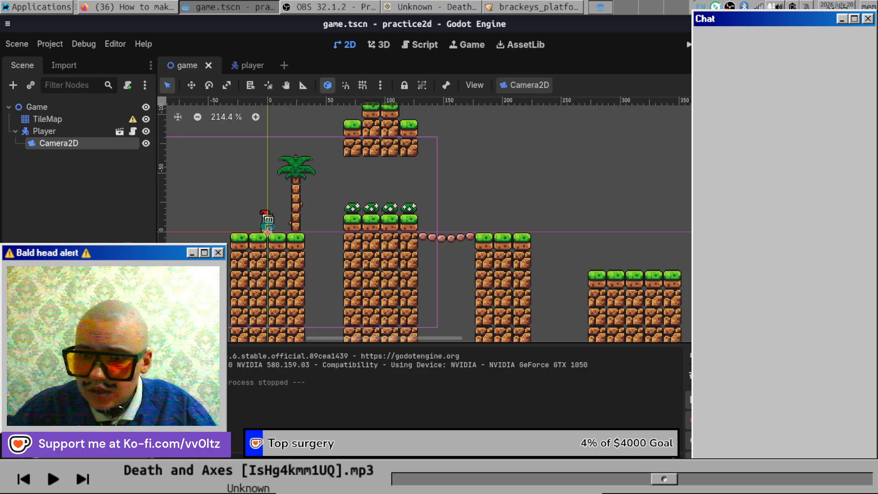
{"action": "left_click", "coordinate": [790, 313]}
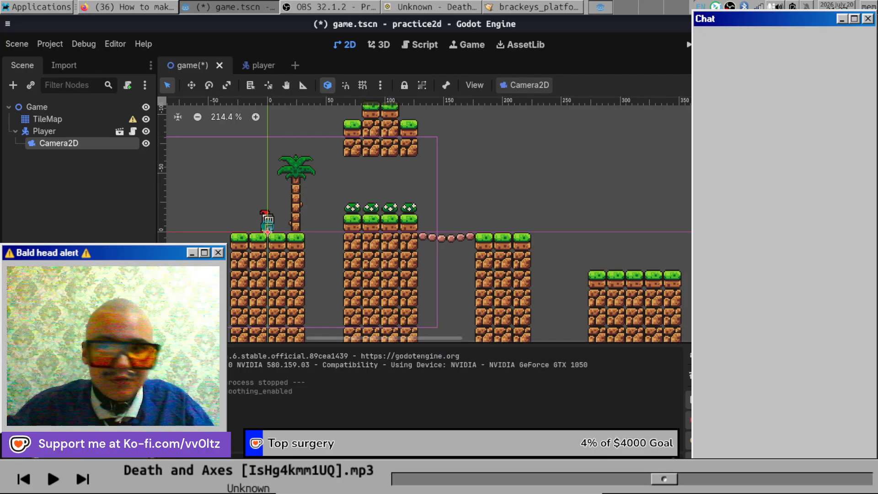
{"action": "key", "text": "F5"}
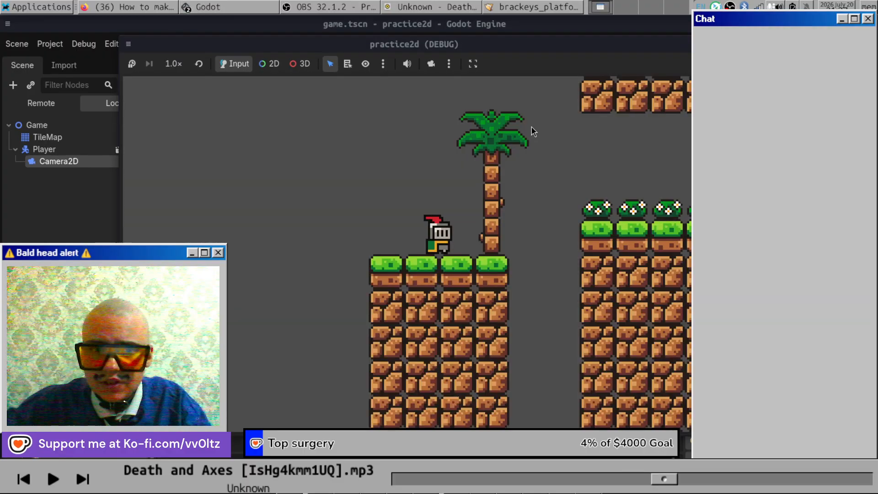
{"action": "key", "text": "Right"}
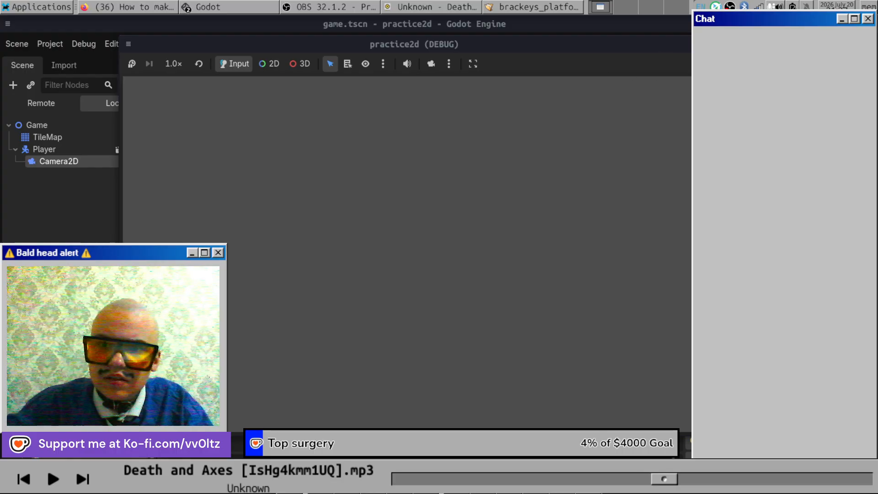
Restart the game, test the player's running and jumping across the platforms and the bridge, and stop the game.
{"action": "left_click", "coordinate": [201, 68]}
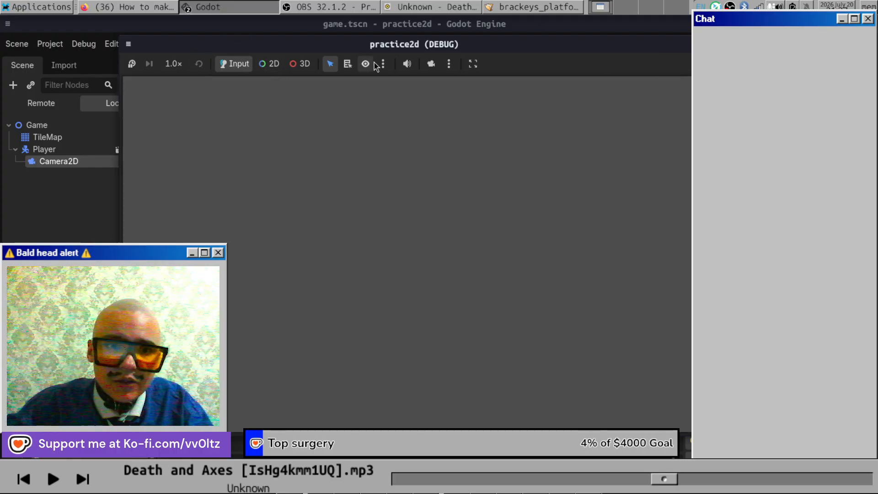
{"action": "key", "text": "F8"}
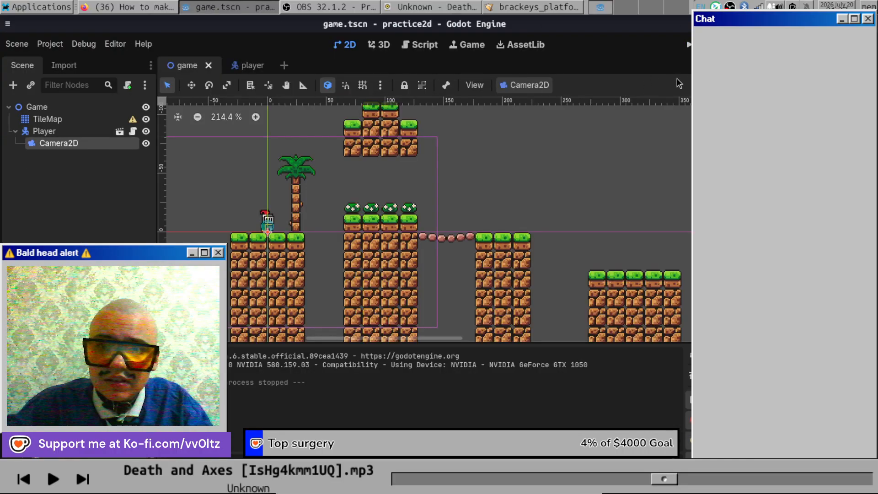
{"action": "left_click", "coordinate": [687, 45]}
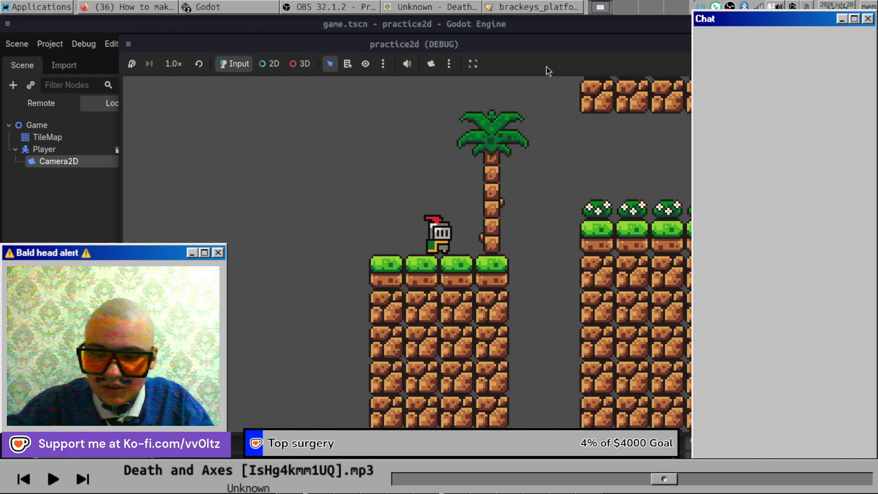
{"action": "key", "text": "Right"}
{"action": "key", "text": "space"}
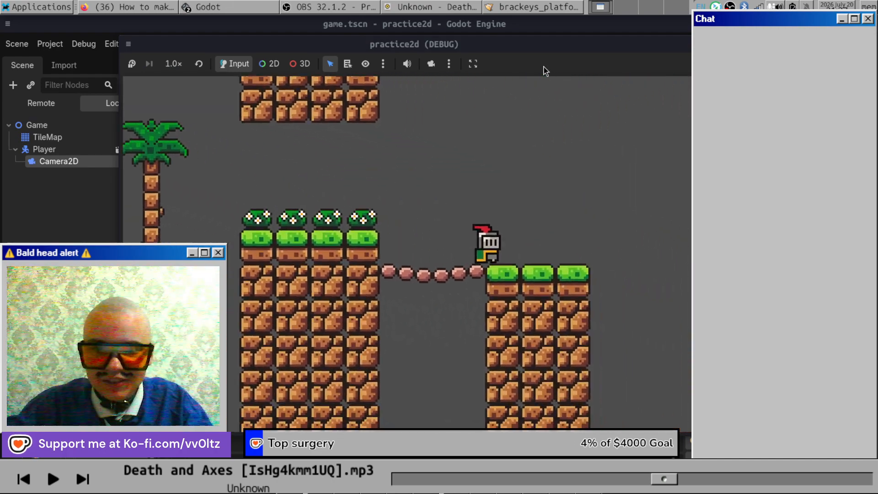
{"action": "key", "text": "space"}
{"action": "key", "text": "Left"}
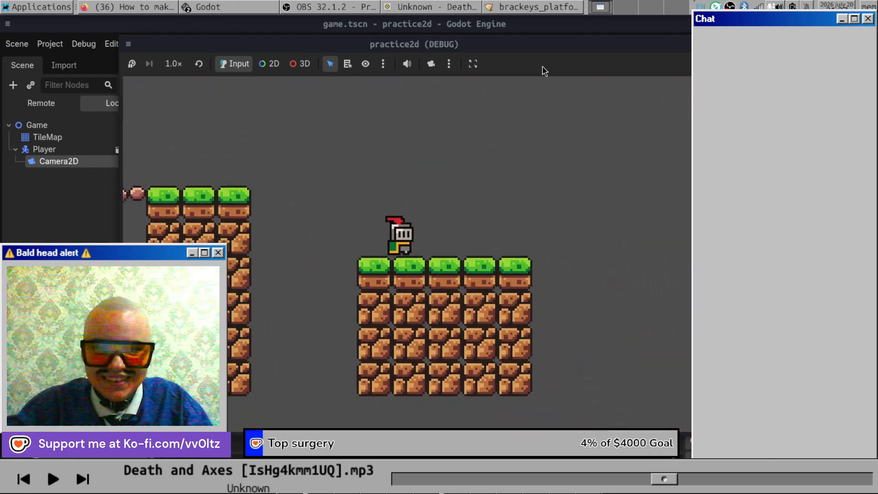
{"action": "key", "text": "space"}
{"action": "key", "text": "Right"}
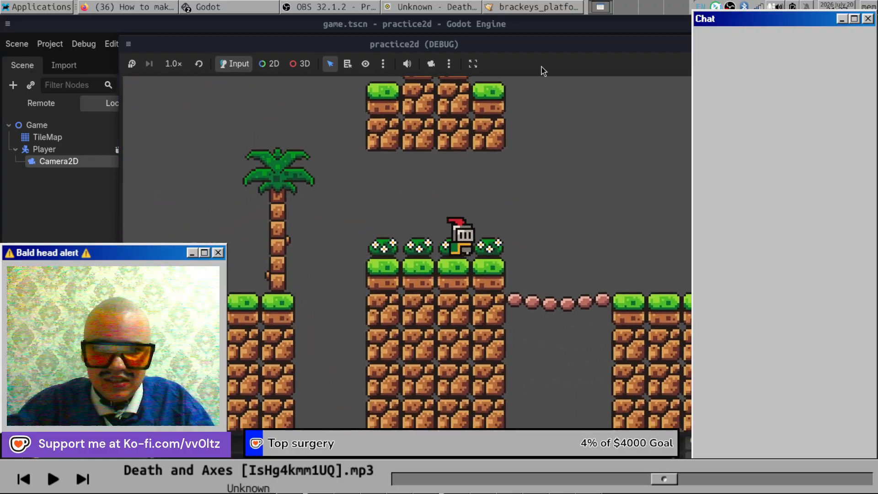
{"action": "key", "text": "Left"}
{"action": "key", "text": "space"}
{"action": "key", "text": "Right"}
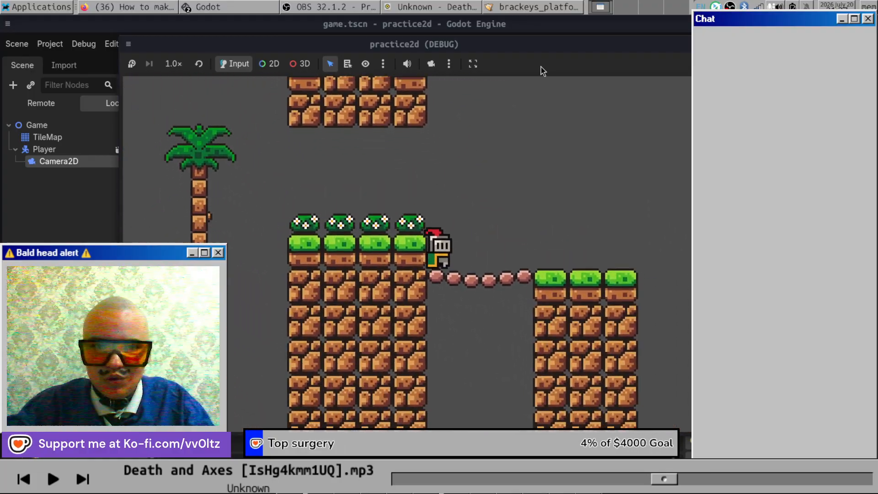
{"action": "key", "text": "Left"}
{"action": "key", "text": "space"}
{"action": "key", "text": "Right"}
{"action": "key", "text": "space"}
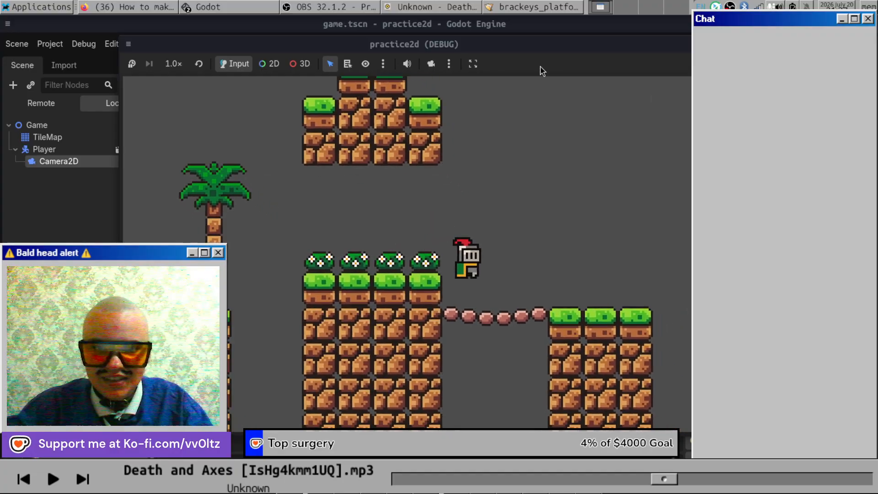
{"action": "key", "text": "Left"}
{"action": "key", "text": "space"}
{"action": "key", "text": "Right"}
{"action": "key", "text": "Left"}
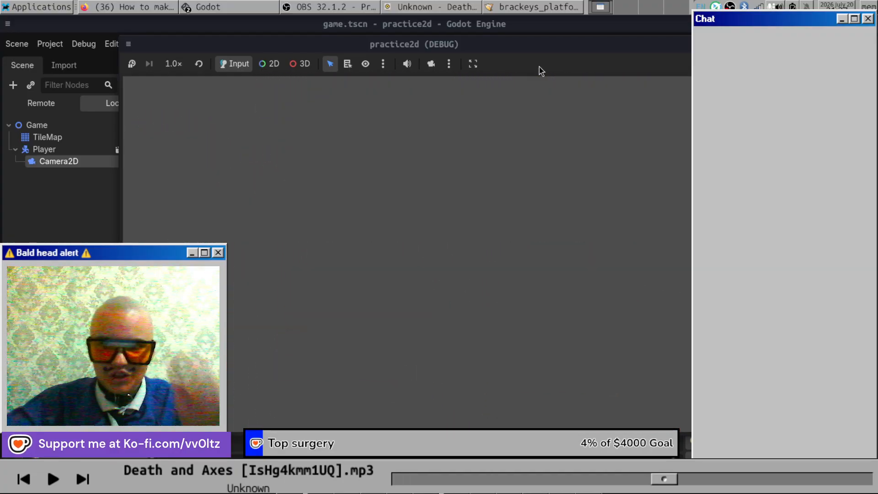
{"action": "key", "text": "F8"}
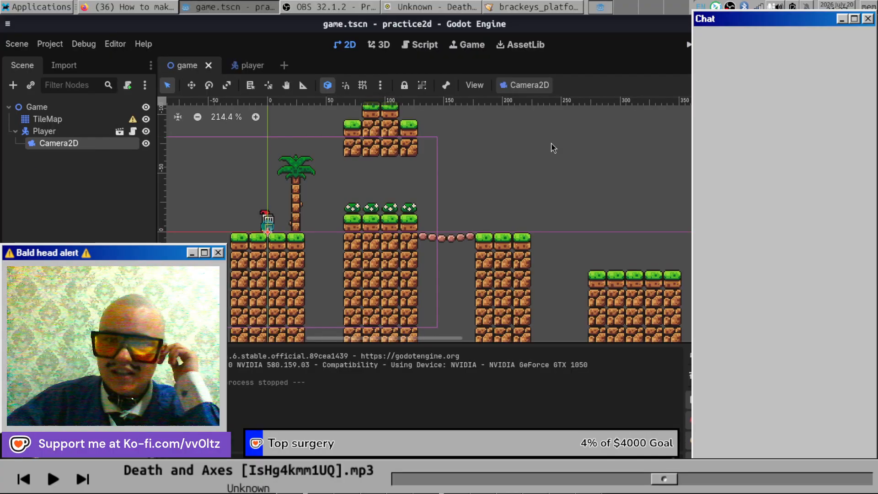
Switch to the YouTube tutorial in Firefox and watch the part on creating a platform scene with an AnimatableBody2D root.
{"action": "left_click", "coordinate": [125, 7]}
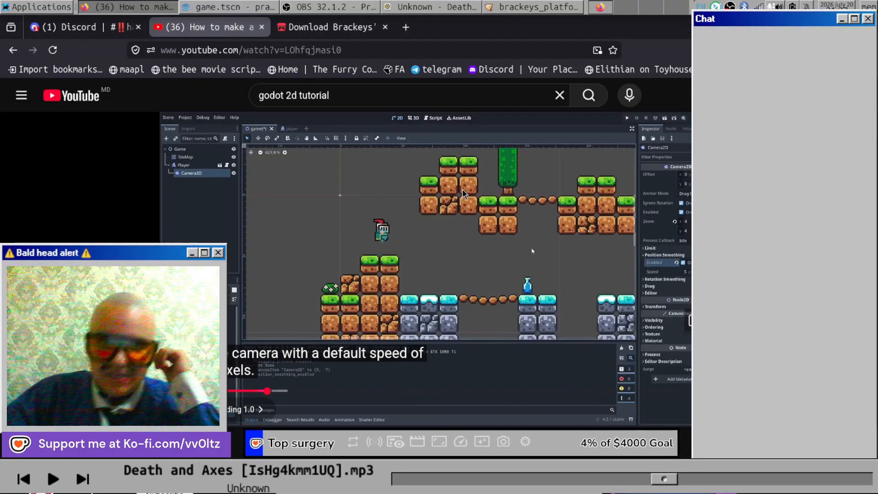
{"action": "left_click", "coordinate": [461, 189]}
{"action": "left_click", "coordinate": [460, 190]}
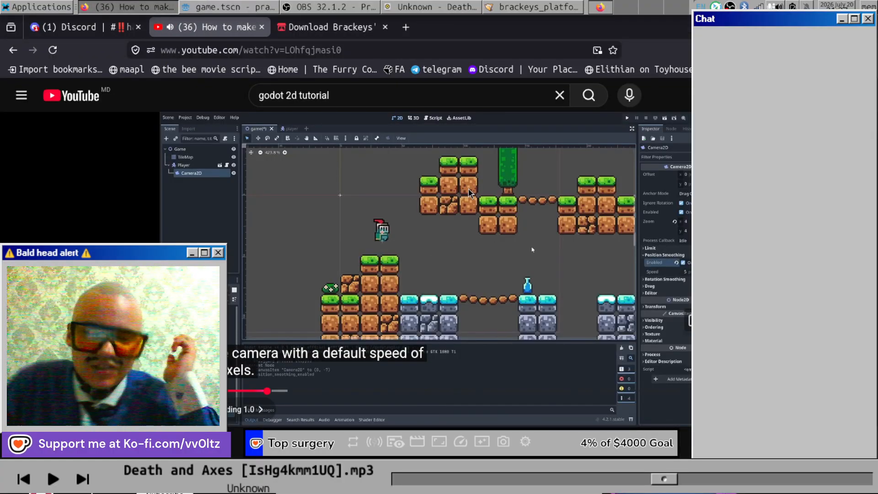
{"action": "left_click", "coordinate": [475, 187]}
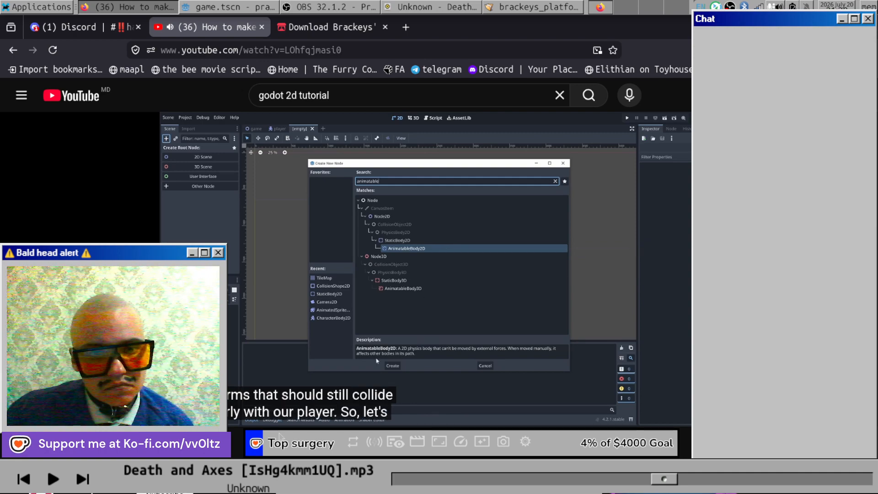
{"action": "left_click", "coordinate": [369, 210]}
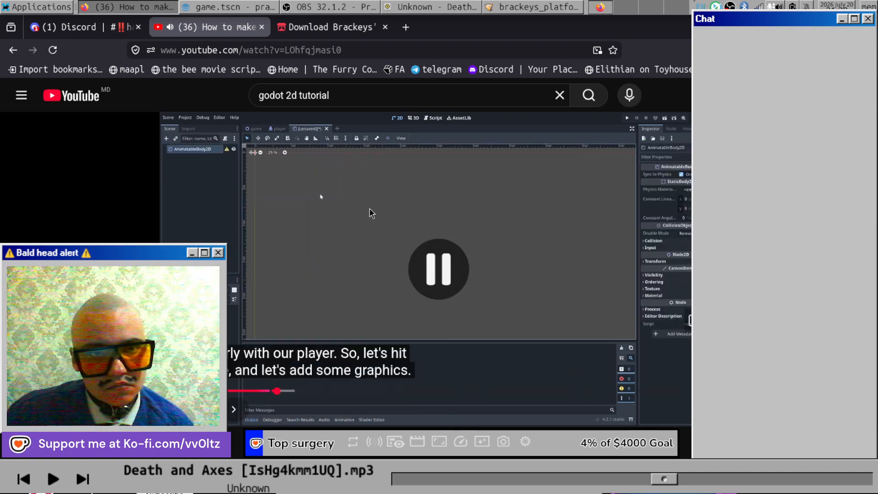
Switch back to Godot and create a new scene with an AnimatableBody2D as its root node.
{"action": "left_click", "coordinate": [220, 7]}
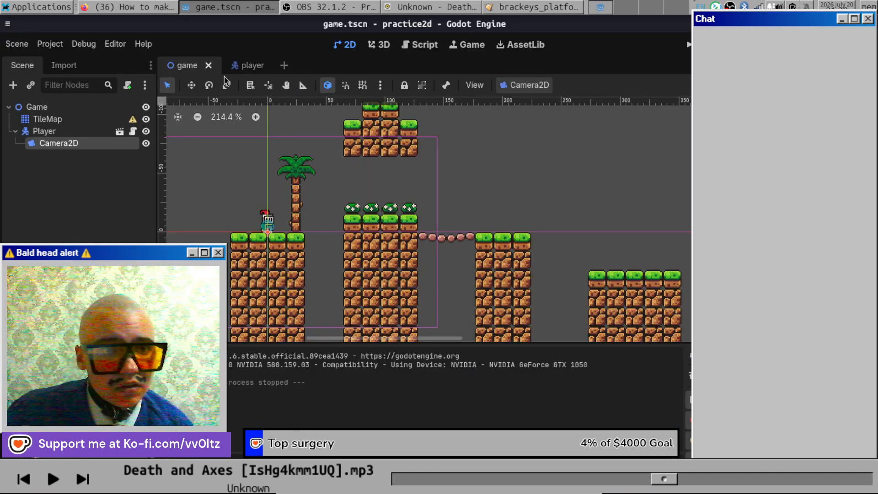
{"action": "left_click", "coordinate": [284, 66]}
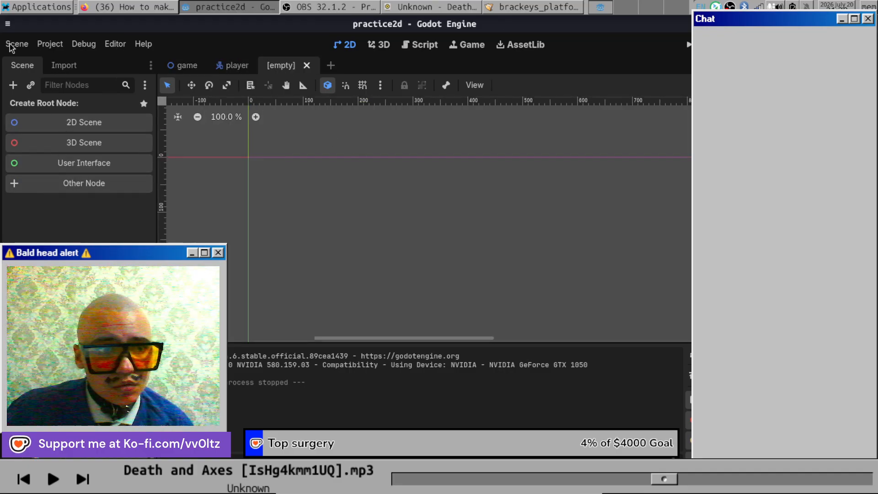
{"action": "left_click", "coordinate": [14, 85]}
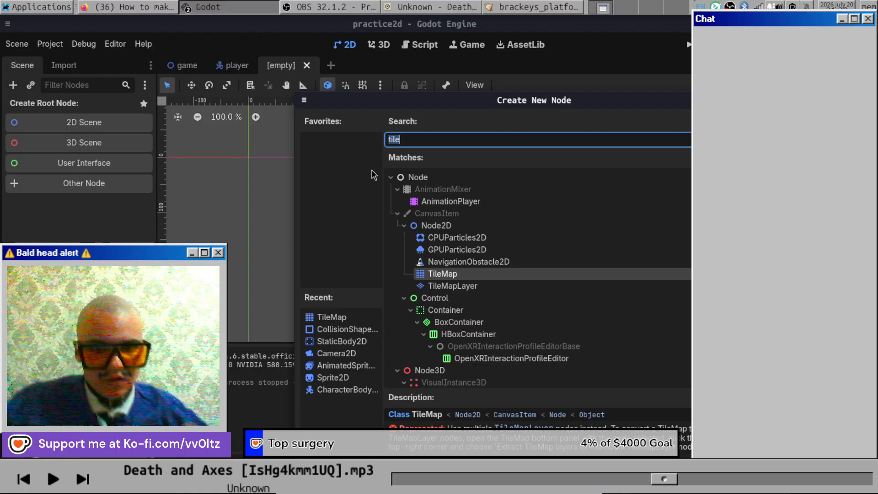
{"action": "type", "text": "anima"}
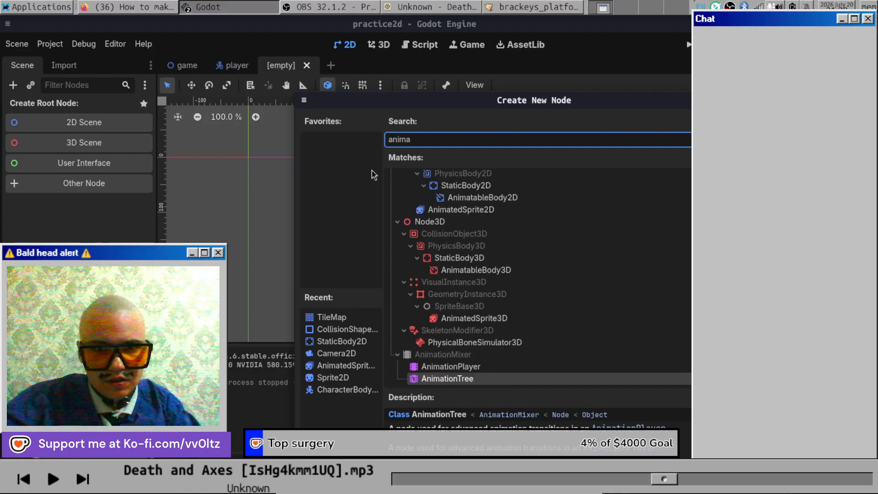
{"action": "double_click", "coordinate": [530, 197]}
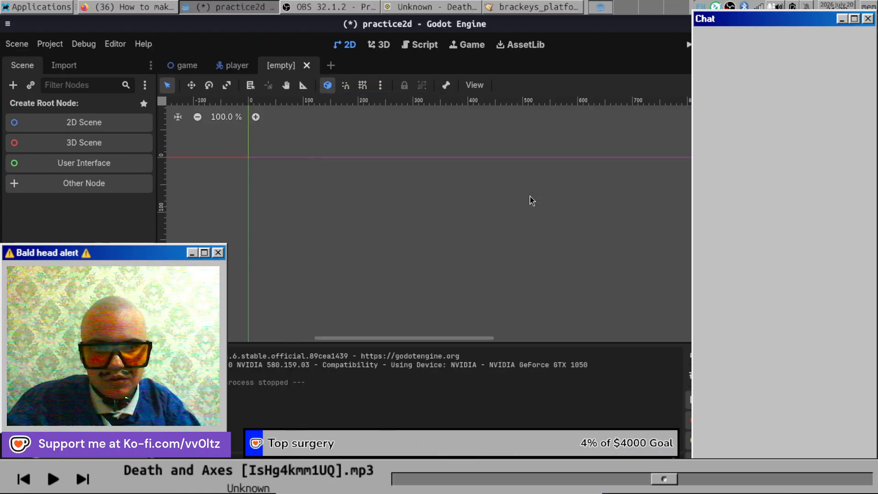
Switch to the tutorial in Firefox and watch the part on adding a sprite node to the platform.
{"action": "left_click", "coordinate": [120, 6]}
{"action": "left_click", "coordinate": [319, 209]}
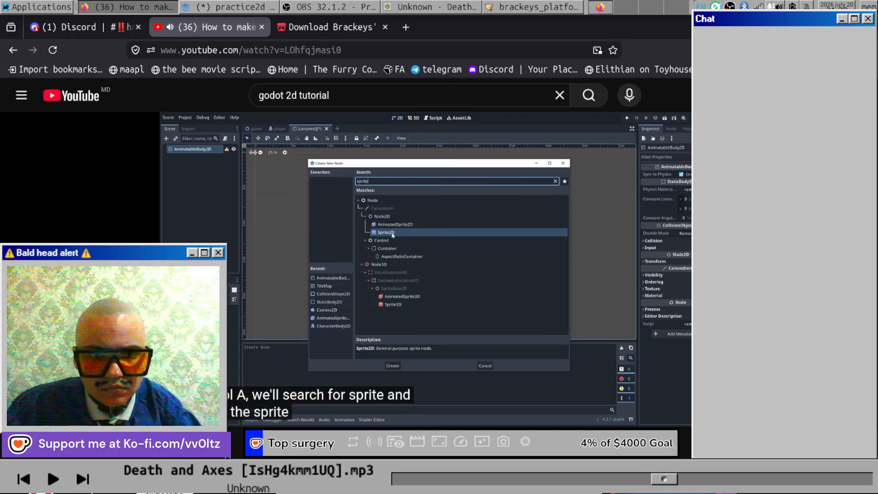
{"action": "left_click", "coordinate": [347, 304]}
Switch back to Godot and add a Sprite2D as a child of the AnimatableBody2D node.
{"action": "left_click", "coordinate": [248, 6]}
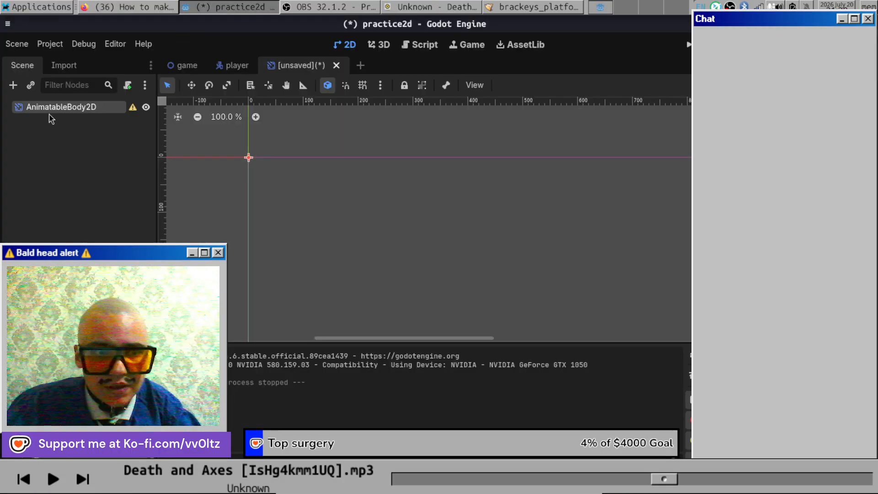
{"action": "left_click", "coordinate": [64, 108]}
{"action": "left_click", "coordinate": [66, 119]}
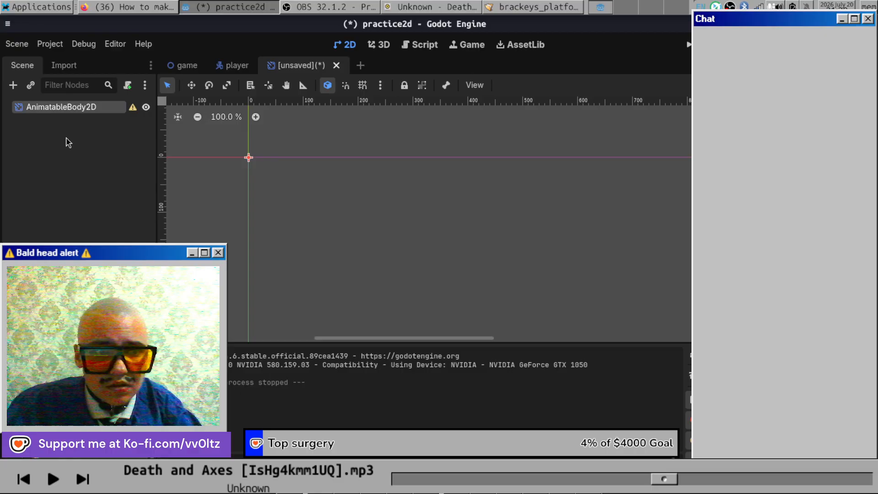
{"action": "right_click", "coordinate": [96, 112]}
{"action": "left_click", "coordinate": [121, 122]}
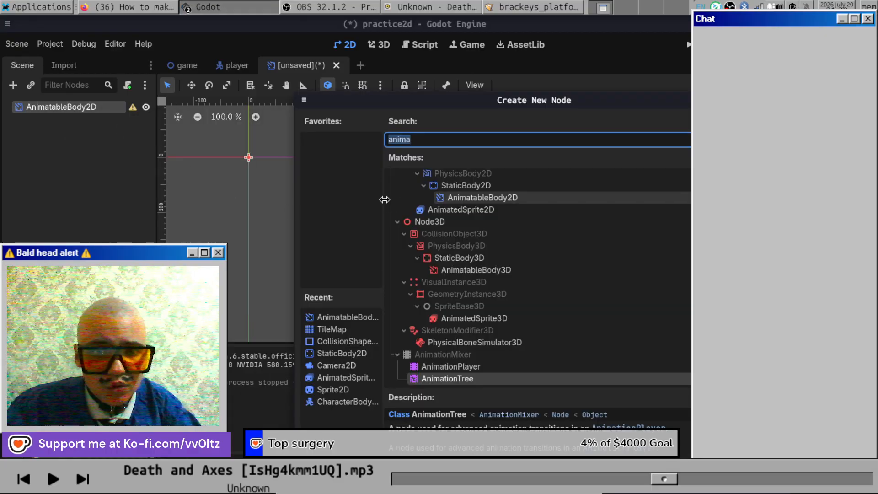
{"action": "type", "text": "spr"}
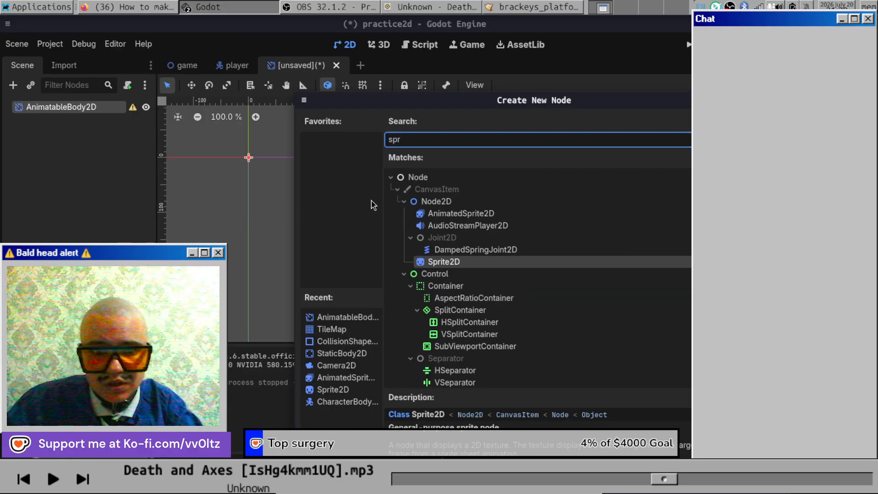
{"action": "double_click", "coordinate": [434, 263]}
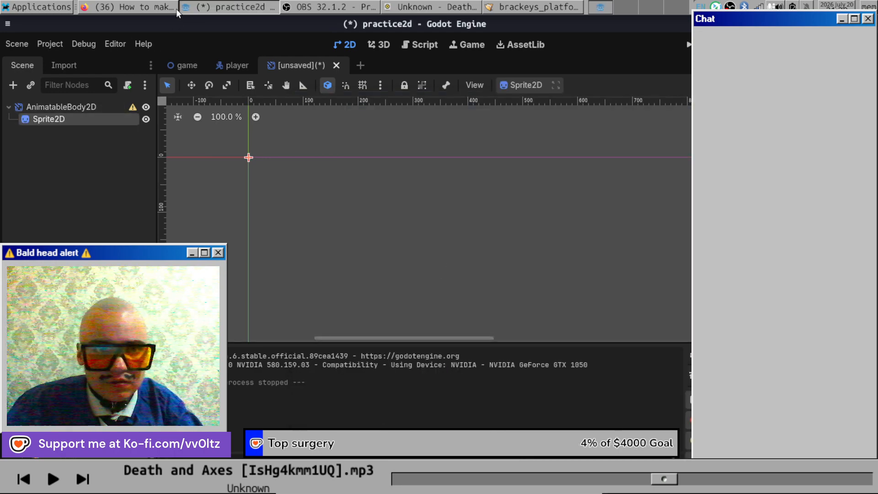
Check the tutorial in Firefox for the platform graphics, and assign platforms.png as the Sprite2D's texture in Godot.
{"action": "left_click", "coordinate": [121, 6]}
{"action": "left_click", "coordinate": [290, 222]}
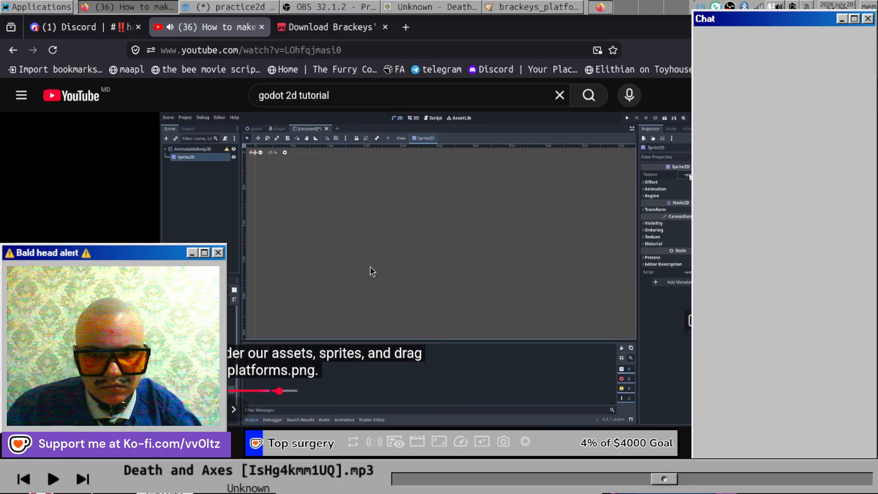
{"action": "left_click", "coordinate": [392, 244]}
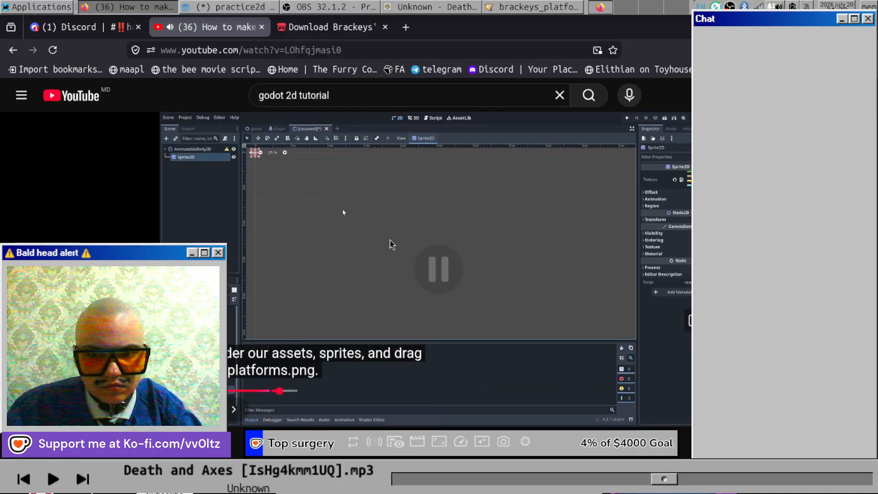
{"action": "left_click", "coordinate": [211, 8]}
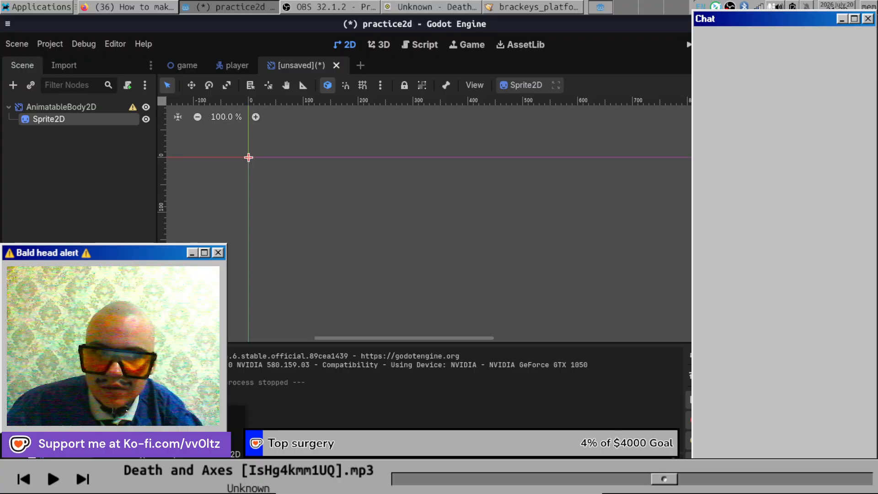
{"action": "left_click_drag", "start_coordinate": [691, 256], "coordinate": [755, 137]}
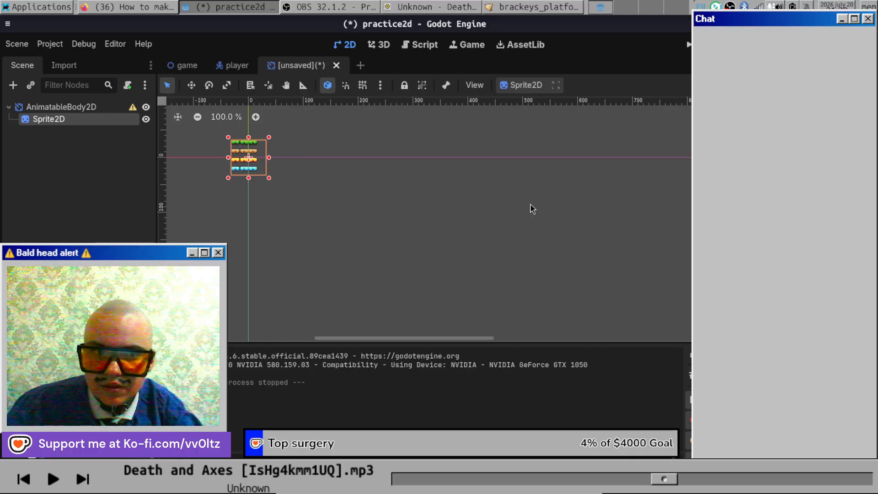
Watch the tutorial part in Firefox on limiting the sprite to one platform with a region, and return to Godot.
{"action": "left_click", "coordinate": [115, 5]}
{"action": "left_click", "coordinate": [350, 229]}
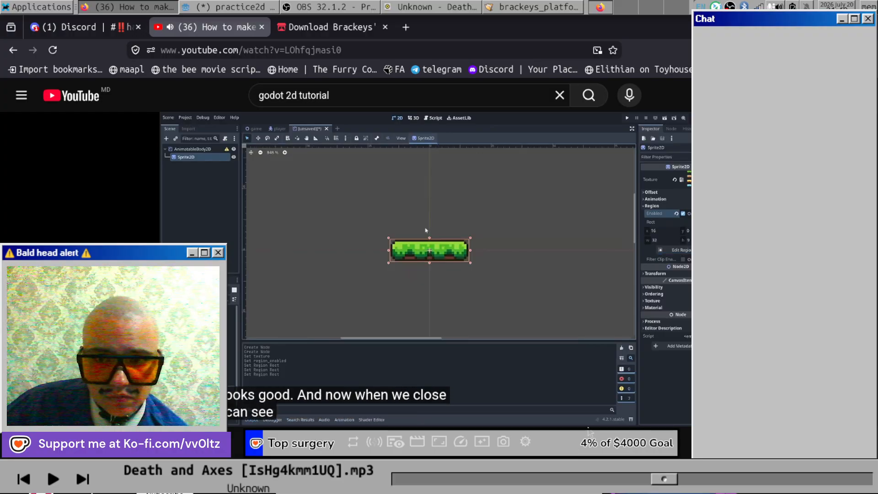
{"action": "left_click", "coordinate": [638, 320]}
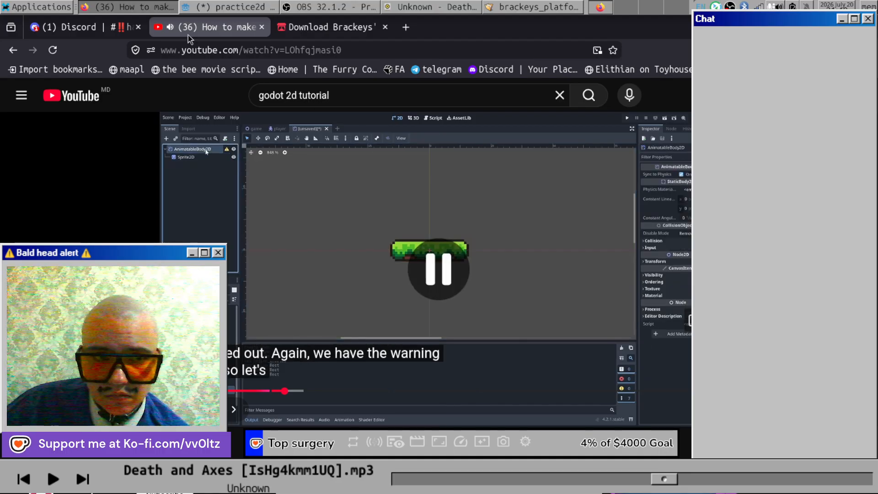
{"action": "left_click", "coordinate": [227, 6]}
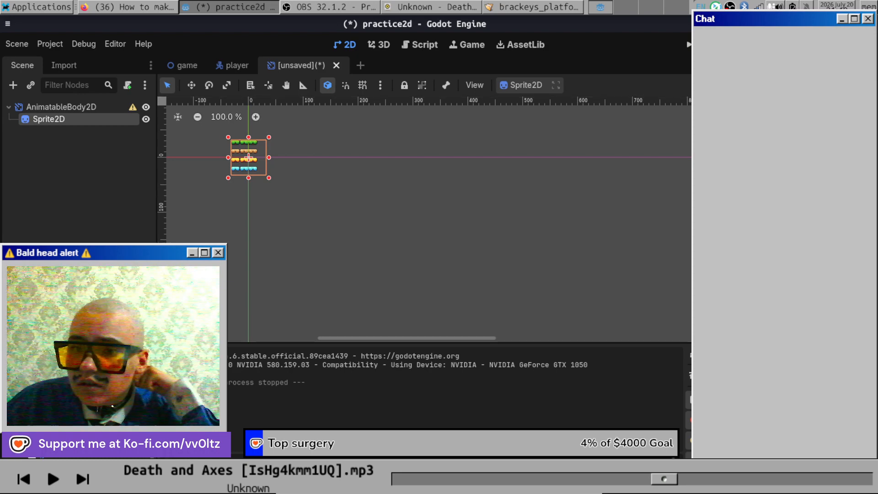
{"action": "left_click", "coordinate": [619, 184]}
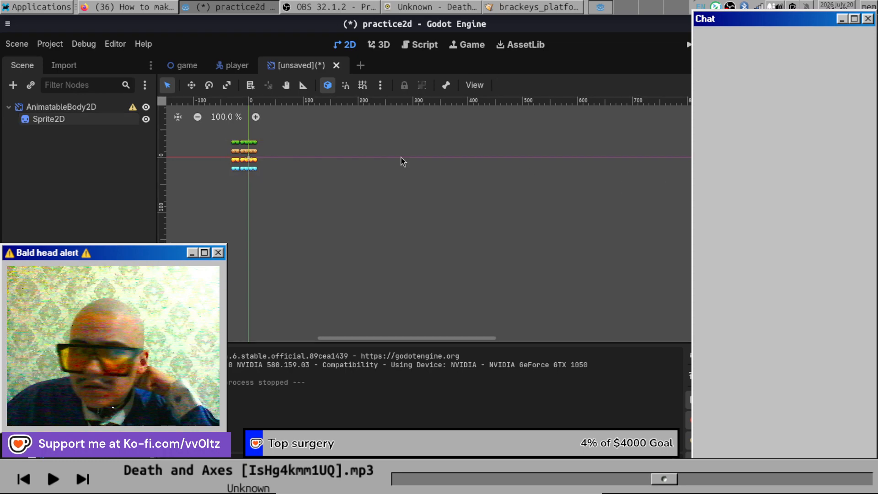
{"action": "left_click", "coordinate": [252, 162]}
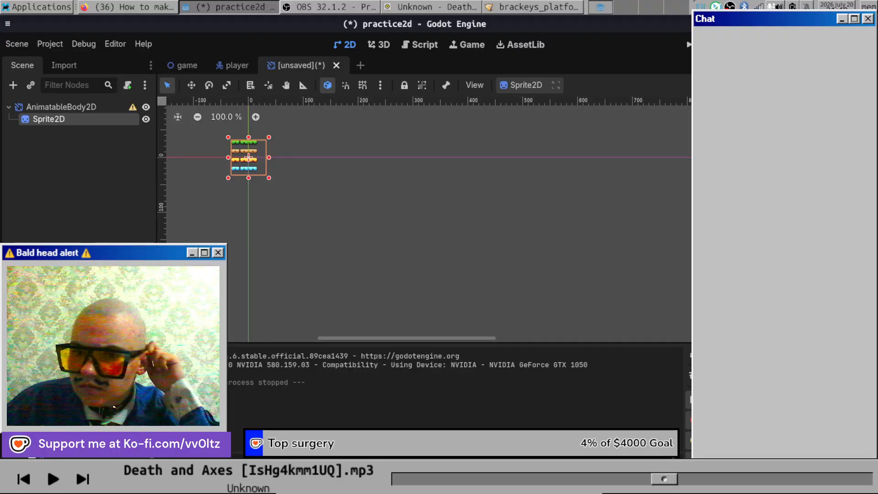
{"action": "left_click", "coordinate": [578, 176]}
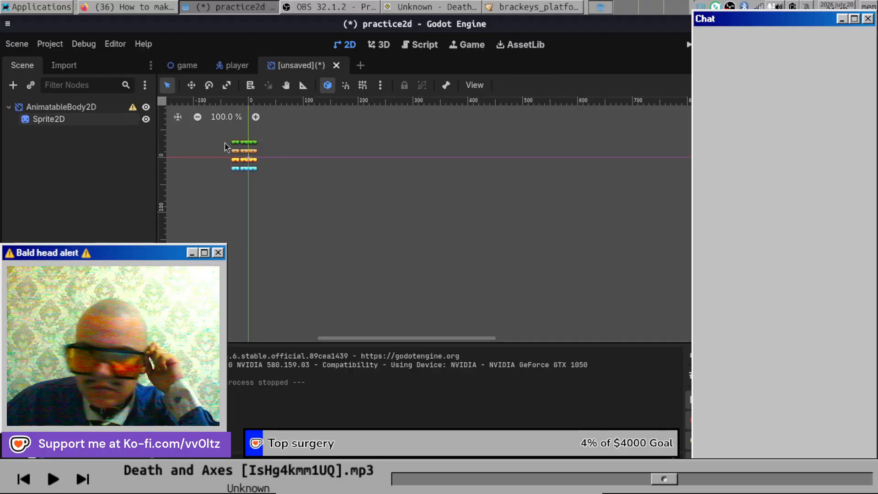
Enable a texture region on the Sprite2D, open the Region Editor and set the snap mode to Pixel Snap.
{"action": "left_click", "coordinate": [245, 156]}
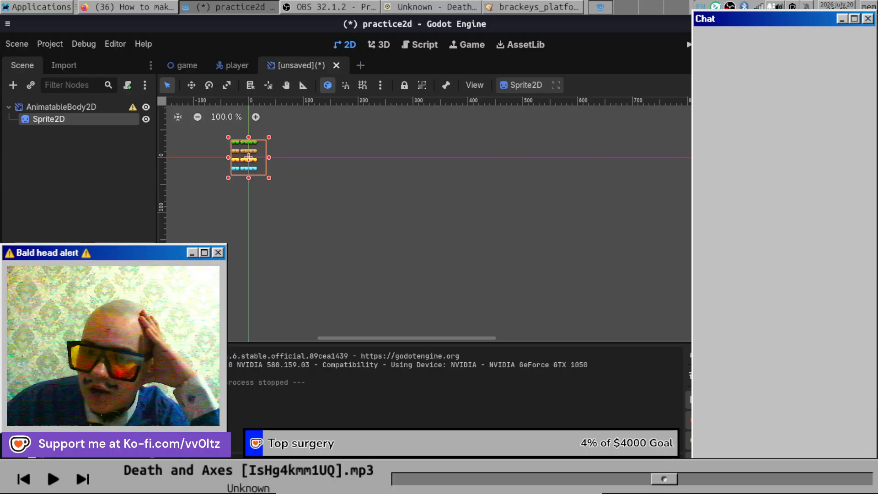
{"action": "key", "text": "ctrl+z"}
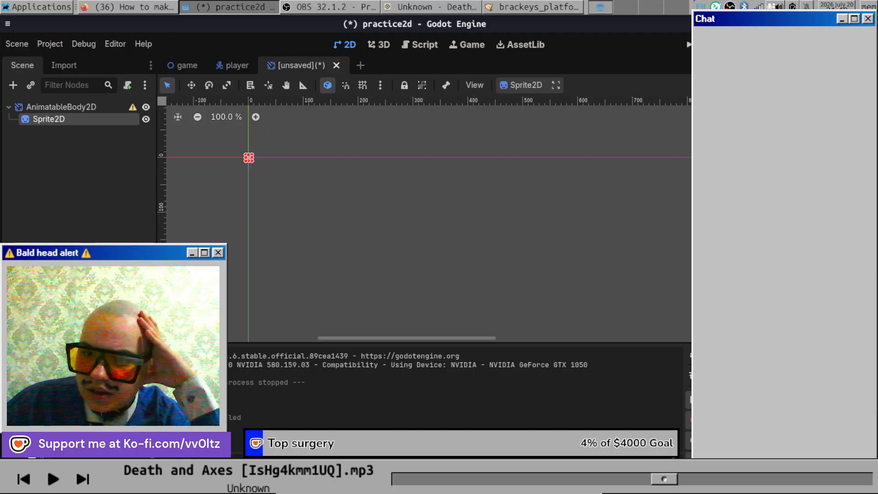
{"action": "scroll", "coordinate": [409, 232], "scroll_direction": "up", "scroll_amount": 3}
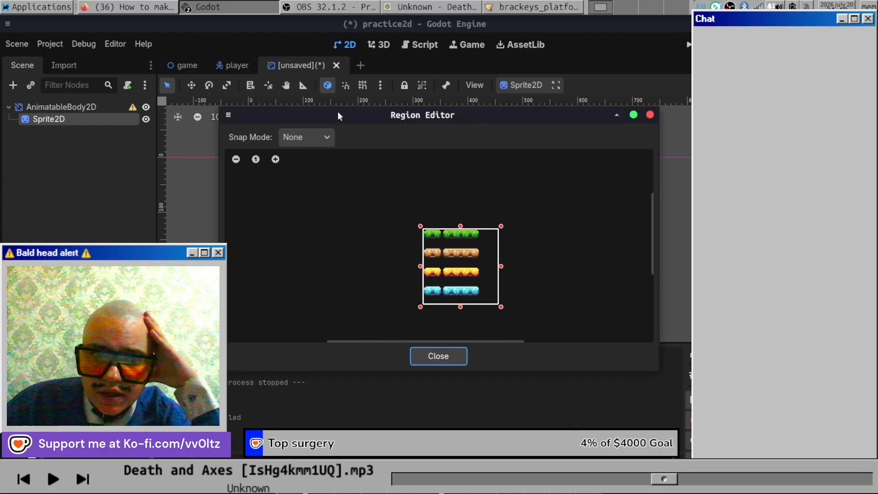
{"action": "left_click", "coordinate": [306, 137]}
{"action": "left_click", "coordinate": [315, 170]}
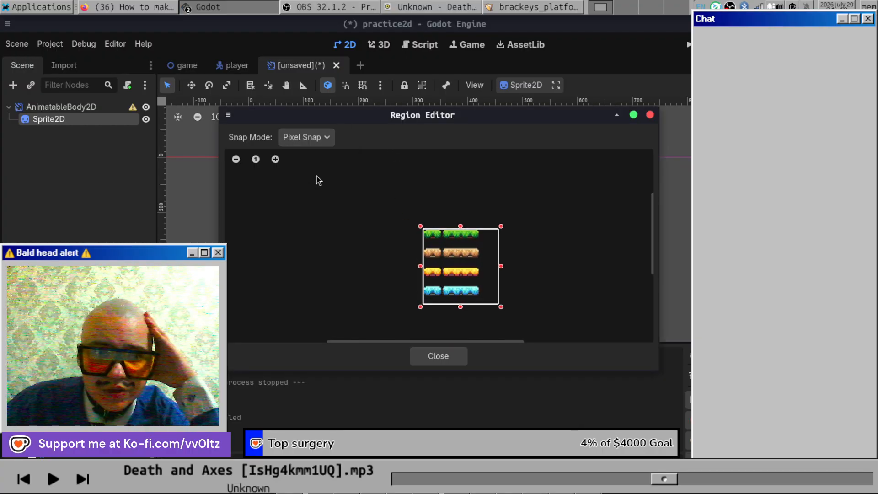
Shrink the region's height in the Region Editor so it encloses only the green platform row.
{"action": "scroll", "coordinate": [444, 301], "scroll_direction": "up", "scroll_amount": 2}
{"action": "left_click_drag", "start_coordinate": [471, 310], "coordinate": [494, 207]}
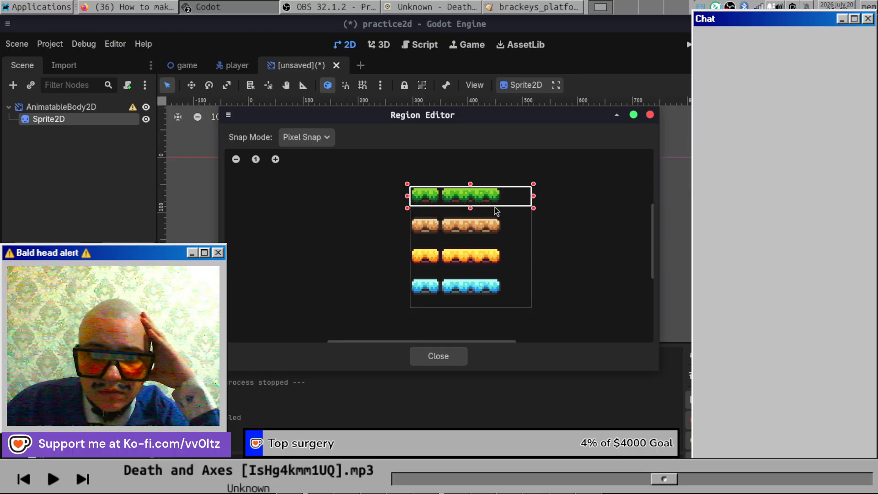
{"action": "scroll", "coordinate": [487, 204], "scroll_direction": "up", "scroll_amount": 5}
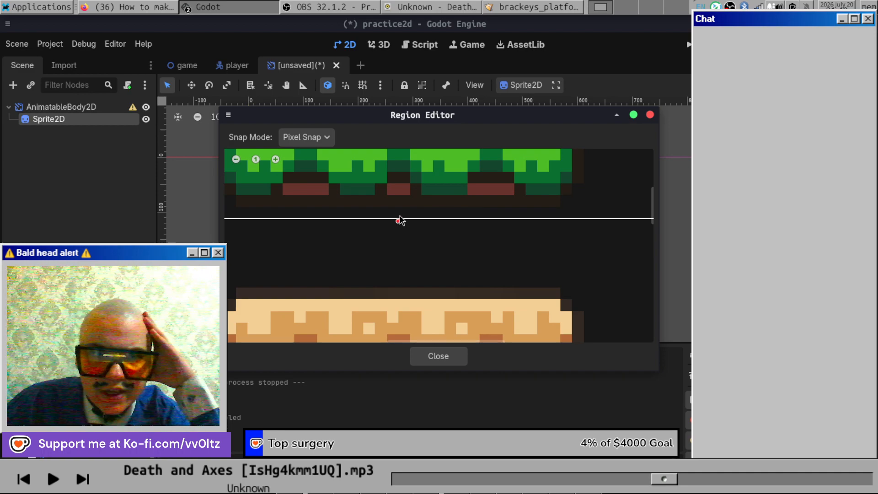
{"action": "left_click_drag", "start_coordinate": [400, 215], "coordinate": [401, 212]}
{"action": "scroll", "coordinate": [401, 212], "scroll_direction": "down", "scroll_amount": 3}
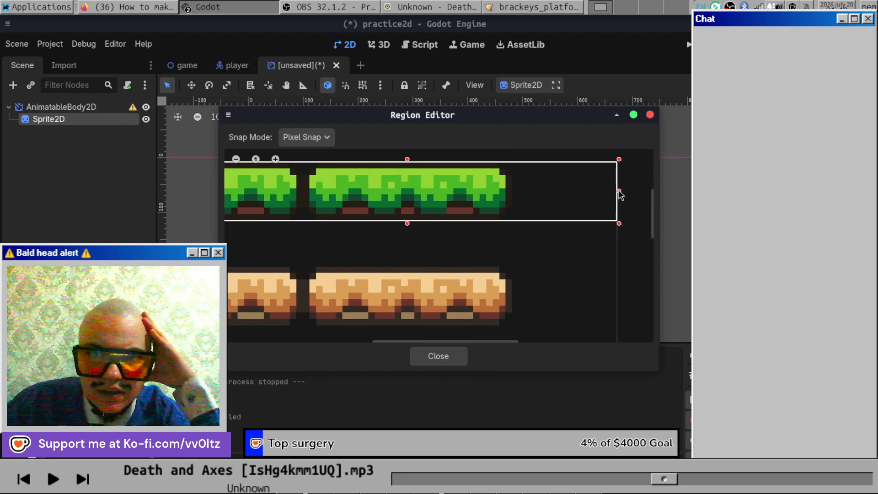
Narrow the region from both sides to the wide green platform and close the Region Editor.
{"action": "left_click_drag", "start_coordinate": [620, 194], "coordinate": [512, 205]}
{"action": "scroll", "coordinate": [470, 242], "scroll_direction": "down", "scroll_amount": 3}
{"action": "scroll", "coordinate": [342, 213], "scroll_direction": "up", "scroll_amount": 3}
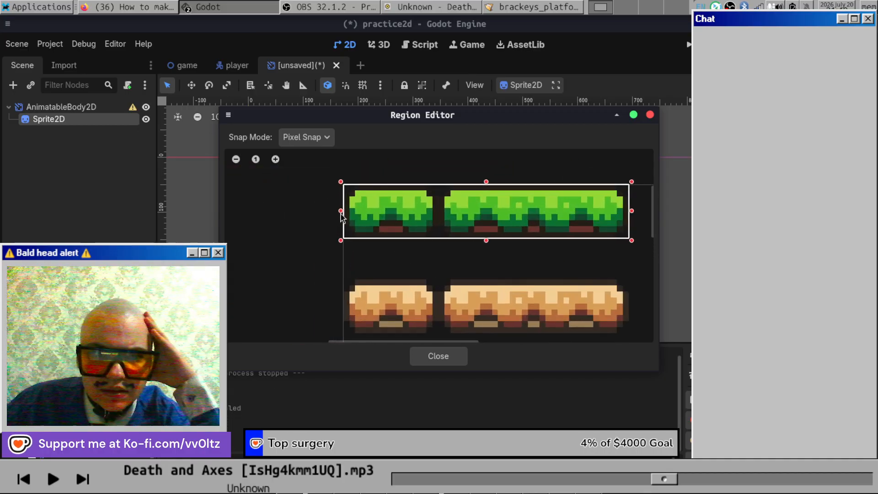
{"action": "left_click_drag", "start_coordinate": [341, 213], "coordinate": [441, 236]}
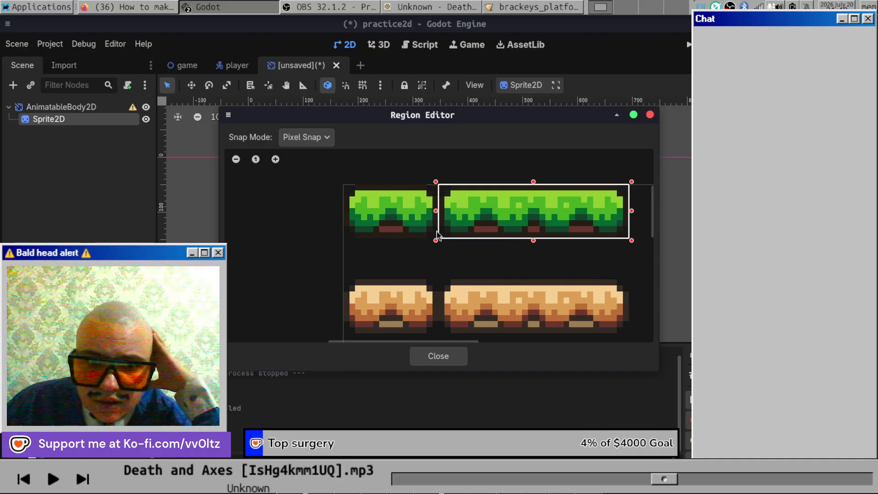
{"action": "left_click", "coordinate": [441, 355]}
{"action": "scroll", "coordinate": [221, 151], "scroll_direction": "up", "scroll_amount": 6}
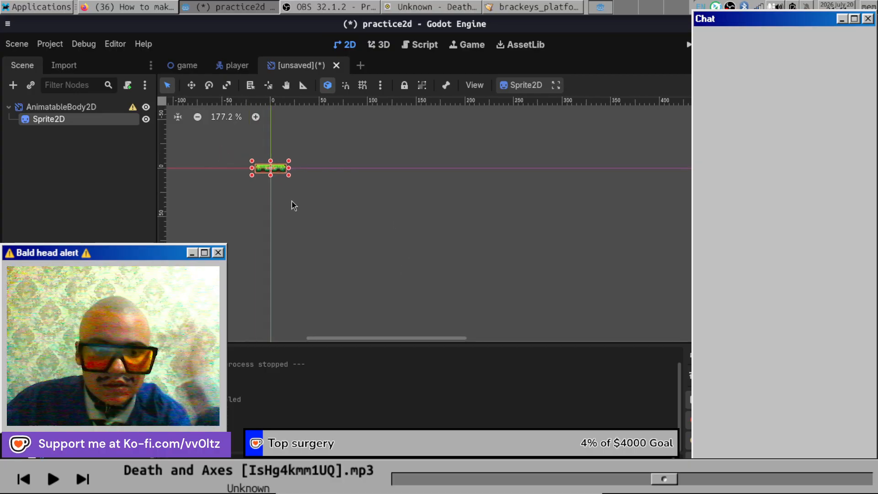
{"action": "key", "text": "f"}
{"action": "scroll", "coordinate": [367, 199], "scroll_direction": "up", "scroll_amount": 12}
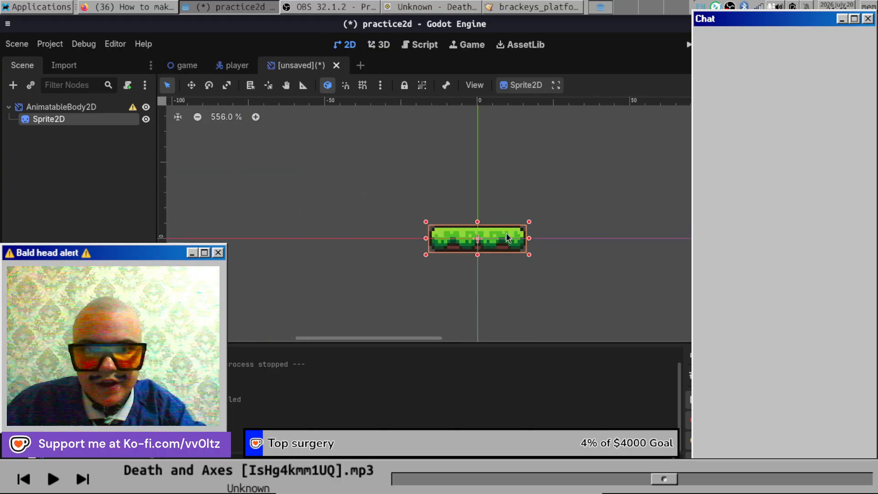
{"action": "scroll", "coordinate": [523, 237], "scroll_direction": "up", "scroll_amount": 6}
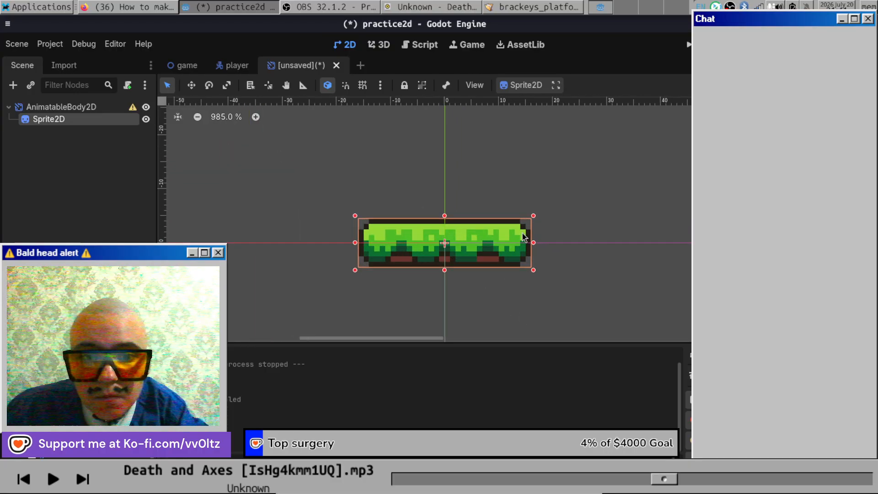
{"action": "scroll", "coordinate": [311, 201], "scroll_direction": "down", "scroll_amount": 3}
Switch to the tutorial in Firefox and watch the part on adding a collision shape to the platform.
{"action": "key", "text": "alt+Tab"}
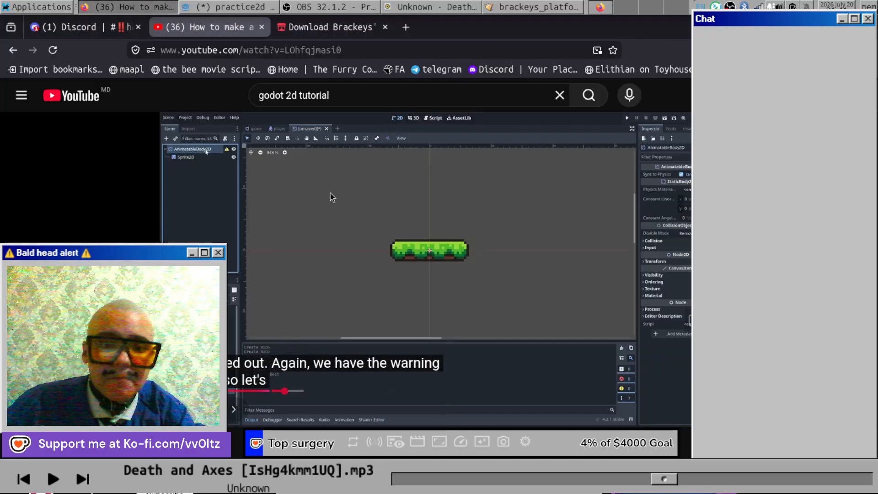
{"action": "left_click", "coordinate": [354, 243]}
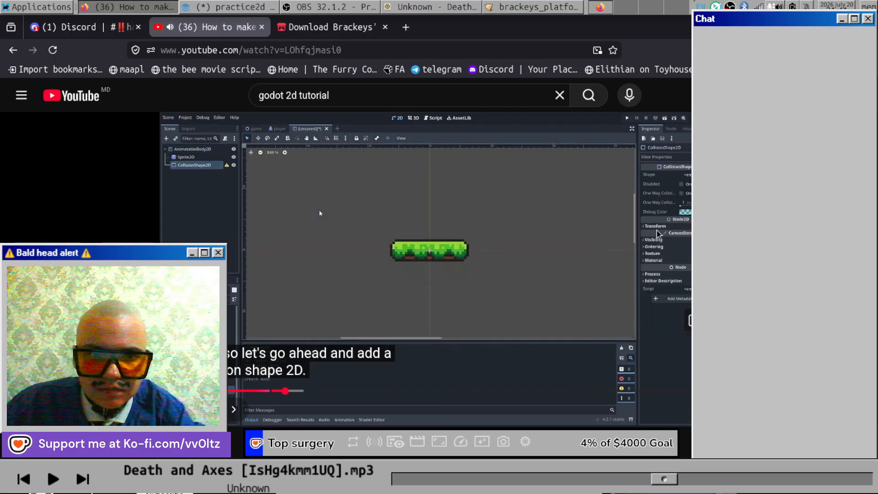
{"action": "key", "text": "space"}
Switch back to Godot and add a CollisionShape2D as a child of the Sprite2D node.
{"action": "left_click", "coordinate": [228, 7]}
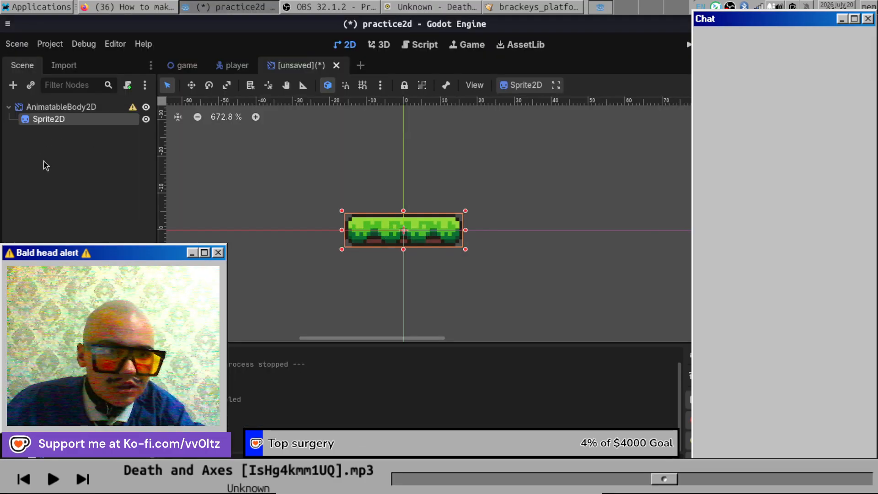
{"action": "right_click", "coordinate": [76, 121]}
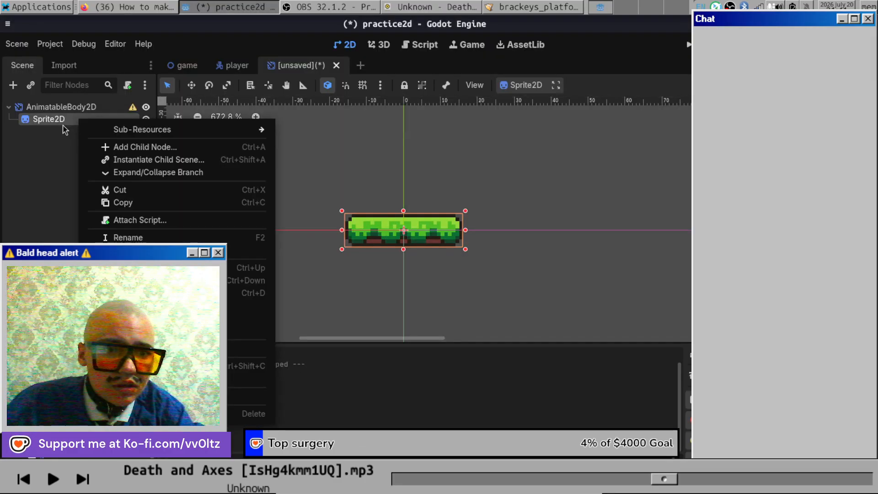
{"action": "left_click", "coordinate": [132, 147]}
{"action": "type", "text": "coll"}
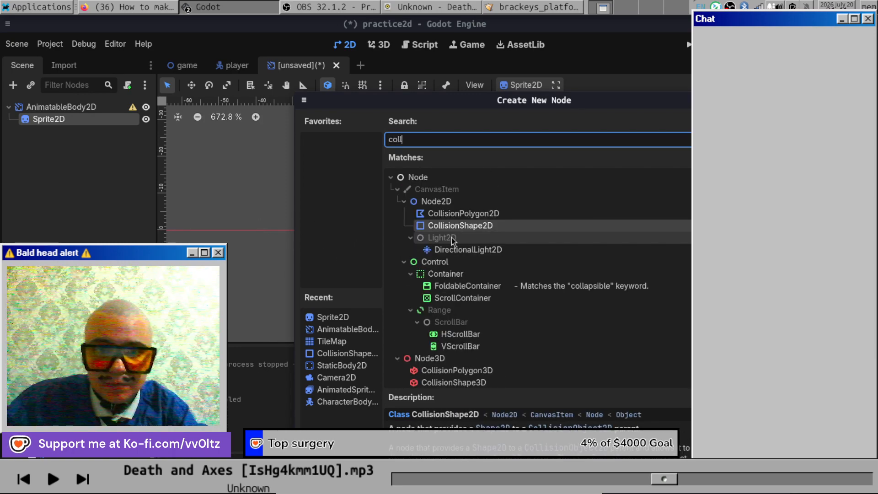
{"action": "double_click", "coordinate": [471, 229]}
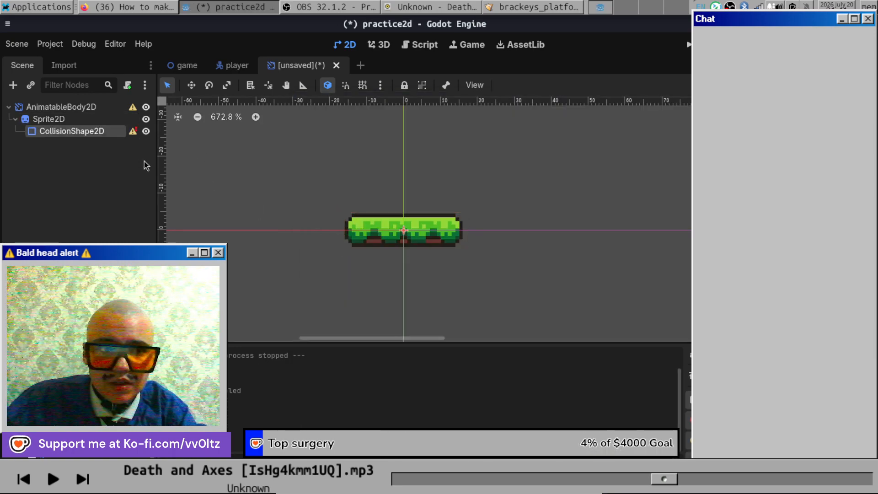
Switch to the tutorial in Firefox and watch the part on giving the collision node a rectangle shape.
{"action": "left_click", "coordinate": [140, 7]}
{"action": "left_click", "coordinate": [351, 270]}
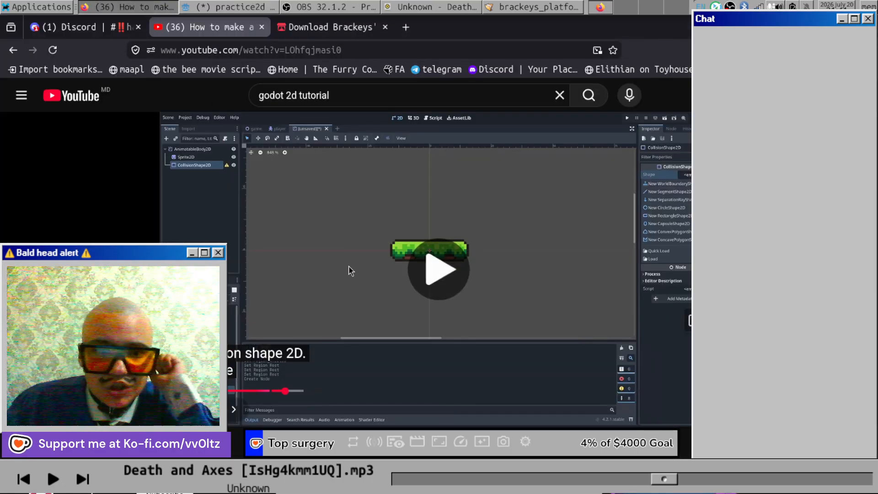
{"action": "left_click", "coordinate": [543, 279]}
{"action": "left_click", "coordinate": [542, 279]}
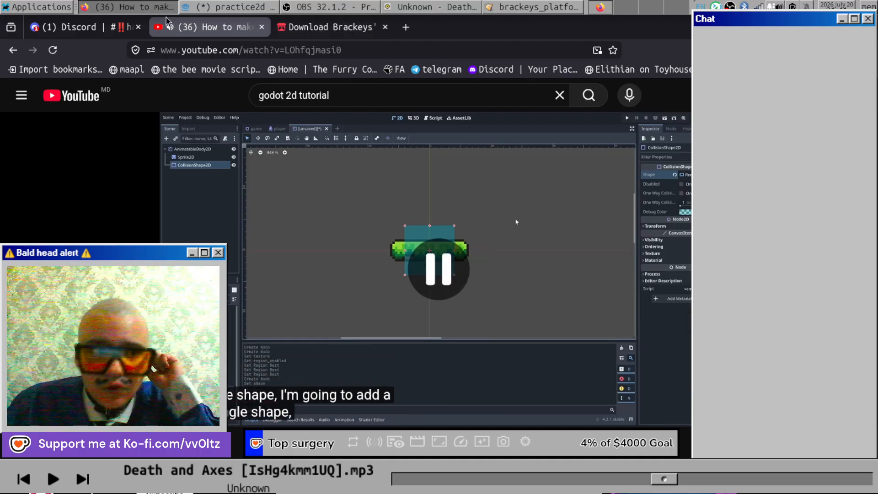
Back in Godot, assign a rectangle shape to the CollisionShape2D and resize it to cover the platform, about 32 by 10 px.
{"action": "left_click", "coordinate": [215, 7]}
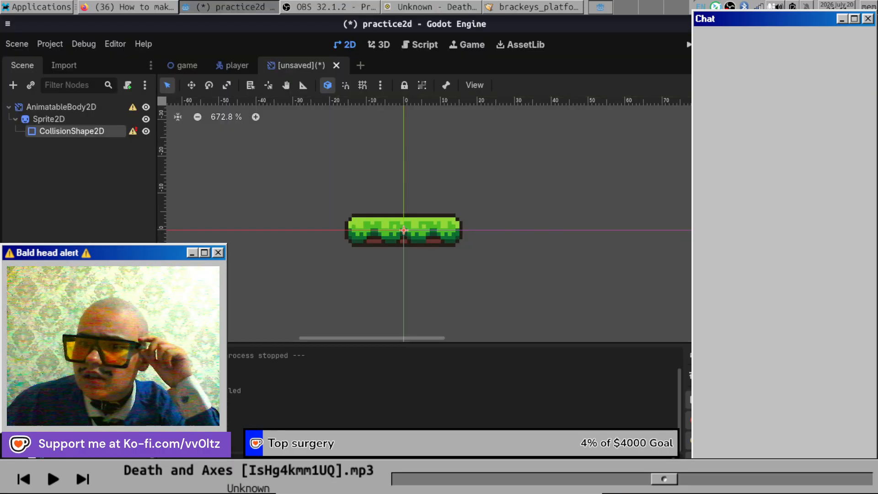
{"action": "left_click", "coordinate": [796, 224]}
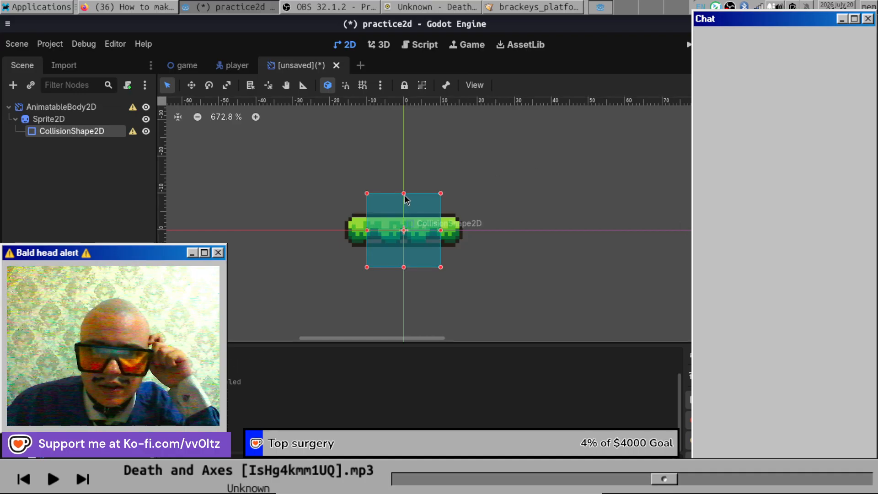
{"action": "mouse_move", "coordinate": [405, 197]}
{"action": "left_mouse_down"}
{"action": "mouse_move", "coordinate": [408, 223]}
{"action": "mouse_move", "coordinate": [409, 214]}
{"action": "left_mouse_up"}
{"action": "scroll", "coordinate": [408, 216], "scroll_direction": "up", "scroll_amount": 3}
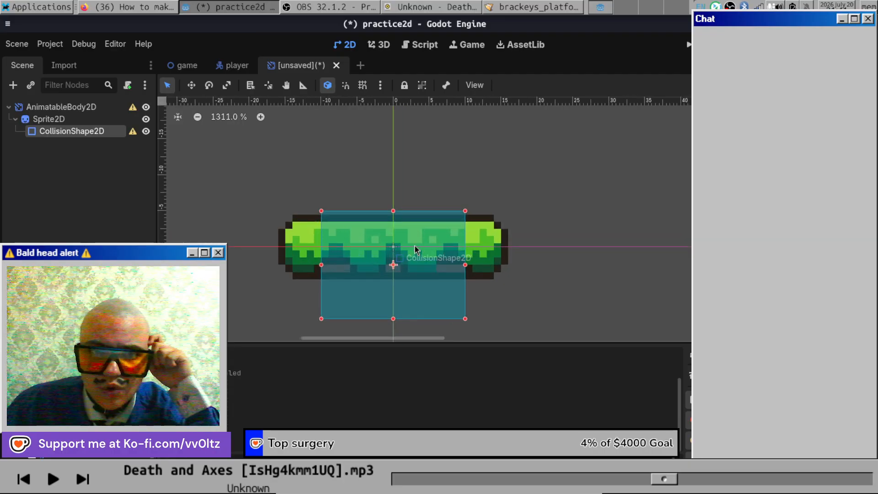
{"action": "left_click_drag", "start_coordinate": [394, 321], "coordinate": [407, 282]}
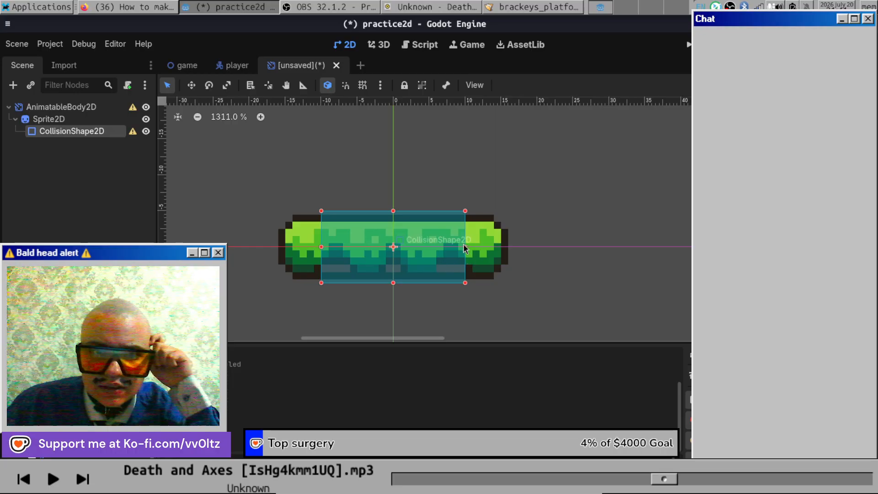
{"action": "left_click_drag", "start_coordinate": [466, 248], "coordinate": [506, 247]}
{"action": "left_click_drag", "start_coordinate": [322, 248], "coordinate": [278, 247]}
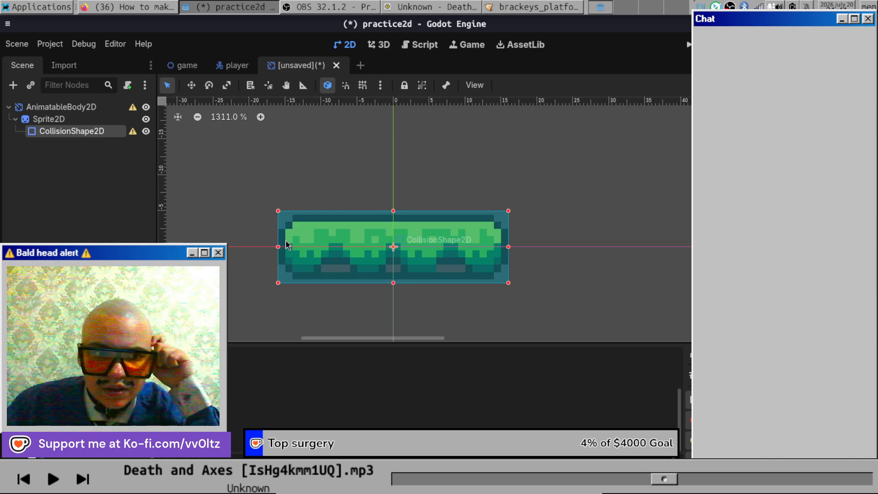
Switch to the tutorial in Firefox and watch the part on fitting the collision rectangle to the platform.
{"action": "left_click", "coordinate": [129, 6]}
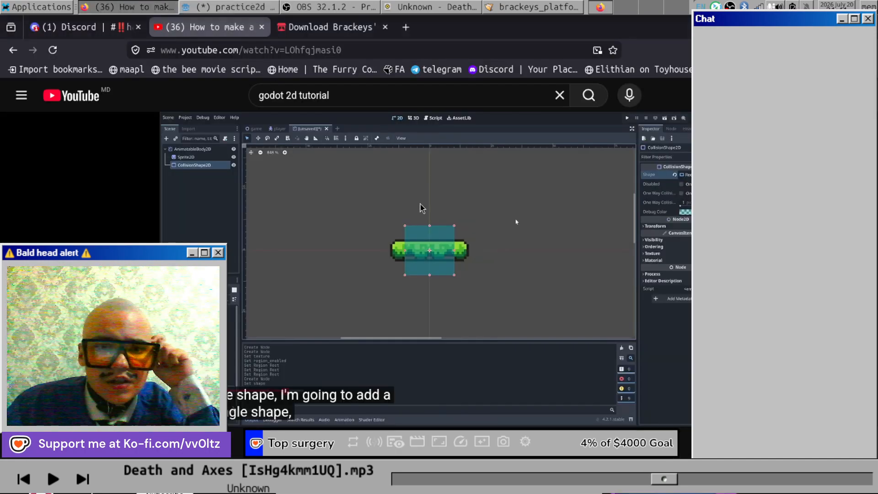
{"action": "left_click", "coordinate": [422, 208]}
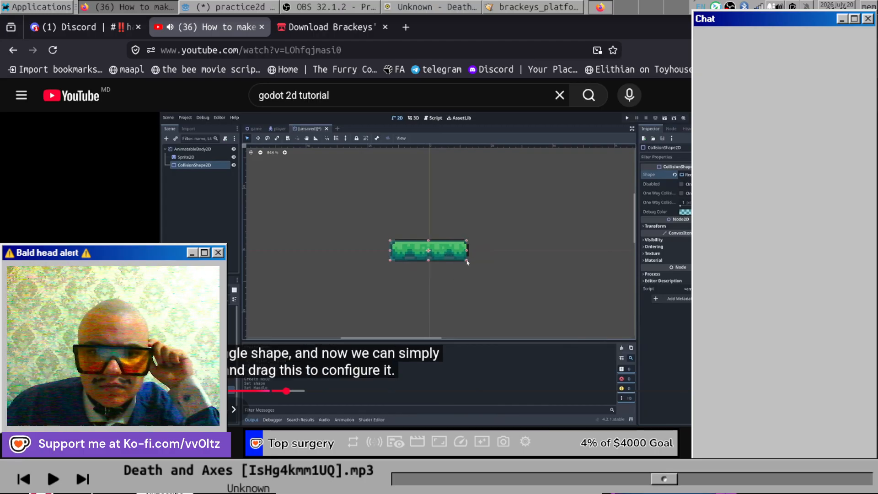
{"action": "left_click", "coordinate": [559, 300]}
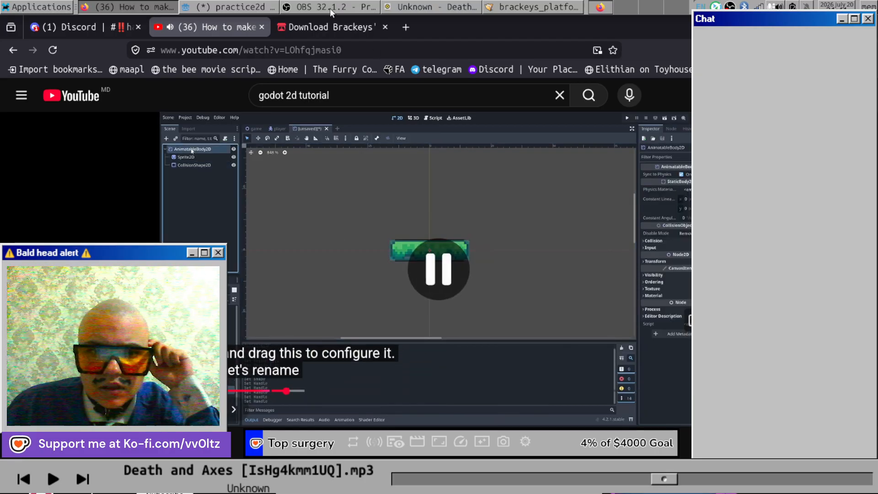
Switch back to Godot and trim the collision rectangle's upper and lower edges by about 1 px each.
{"action": "left_click", "coordinate": [209, 7]}
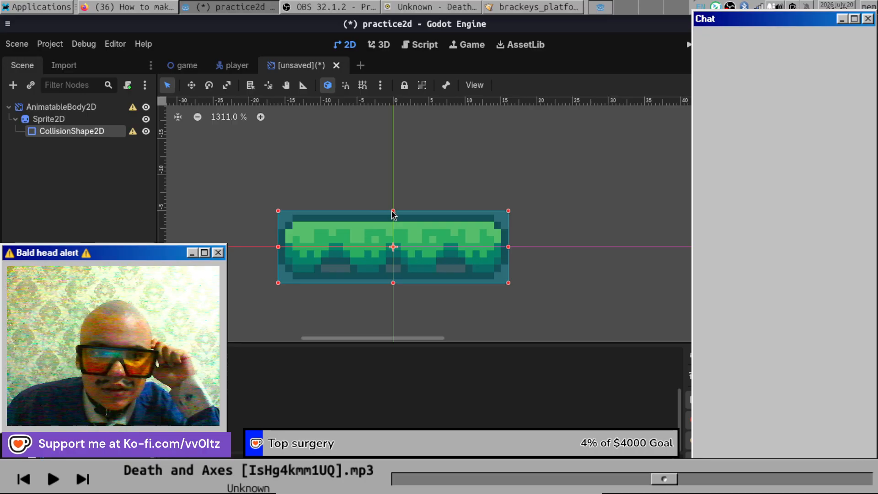
{"action": "left_click_drag", "start_coordinate": [393, 213], "coordinate": [394, 220]}
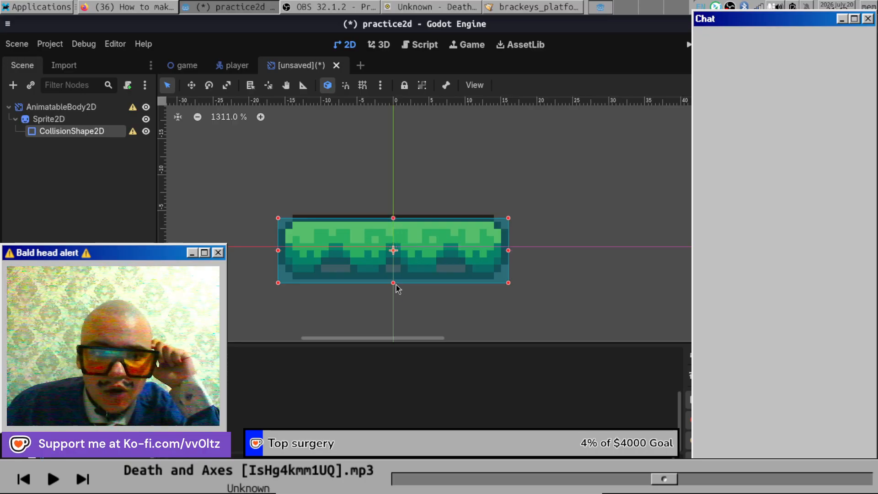
{"action": "left_click_drag", "start_coordinate": [396, 284], "coordinate": [399, 279]}
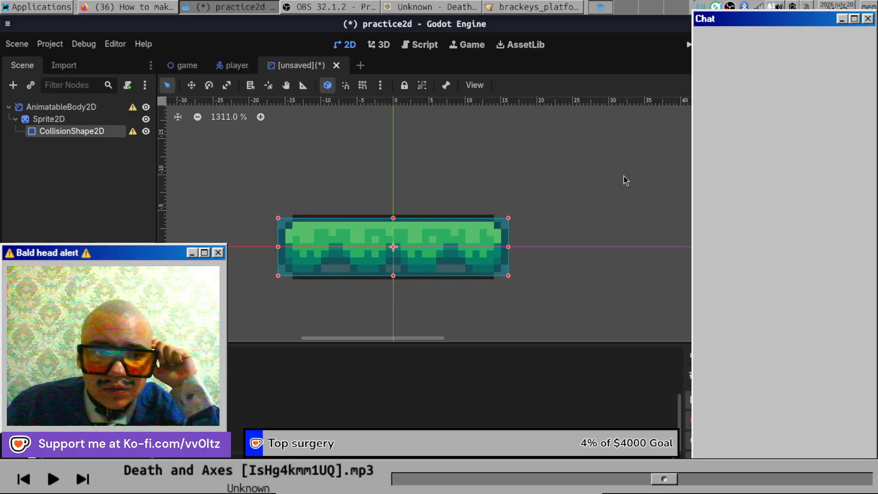
Switch to the tutorial in Firefox and watch the part on renaming the root node to Platform.
{"action": "left_click", "coordinate": [137, 6]}
{"action": "left_click", "coordinate": [484, 217]}
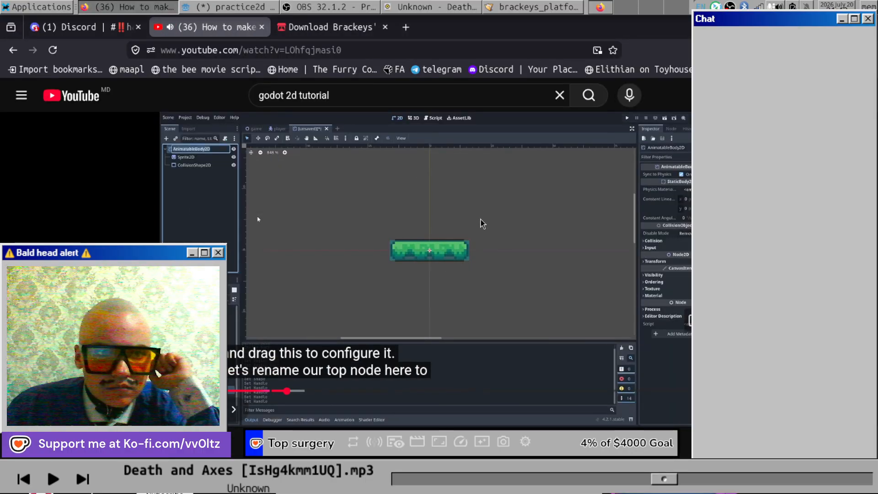
{"action": "left_click", "coordinate": [481, 223]}
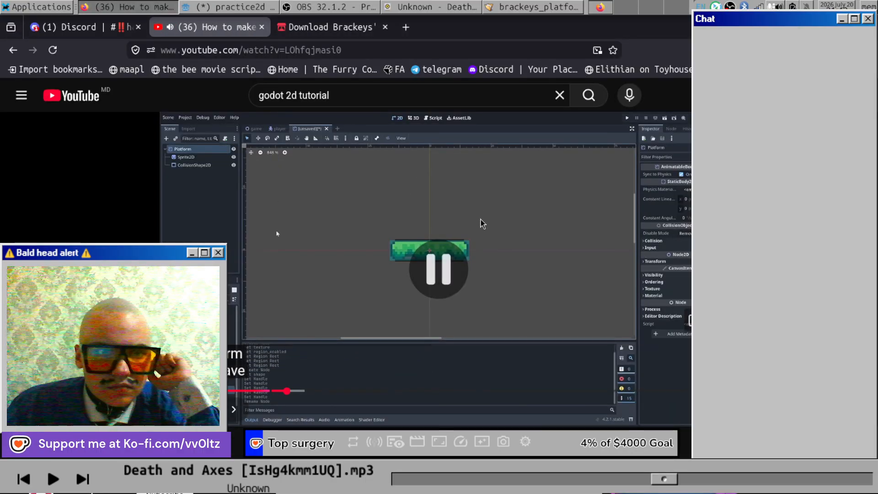
Switch to Godot and rename the root AnimatableBody2D node as Platform.
{"action": "left_click", "coordinate": [201, 8]}
{"action": "left_click", "coordinate": [78, 106]}
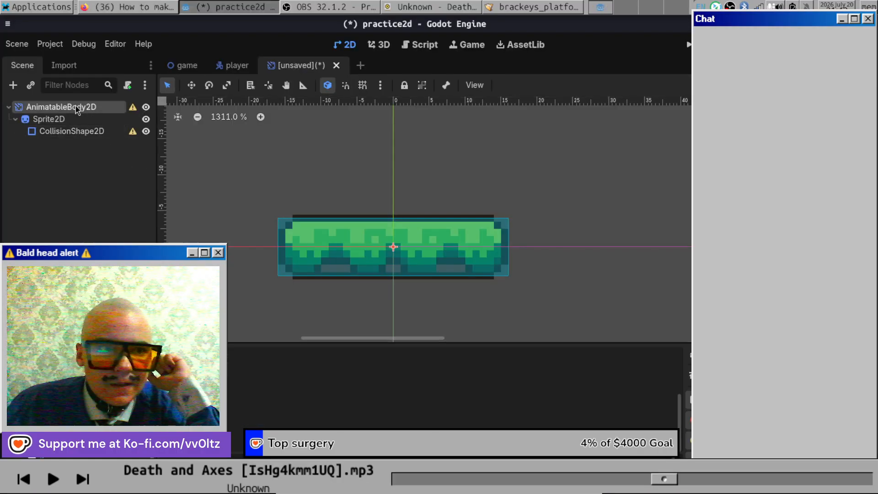
{"action": "double_click", "coordinate": [78, 106]}
{"action": "left_click_drag", "start_coordinate": [98, 107], "coordinate": [33, 100]}
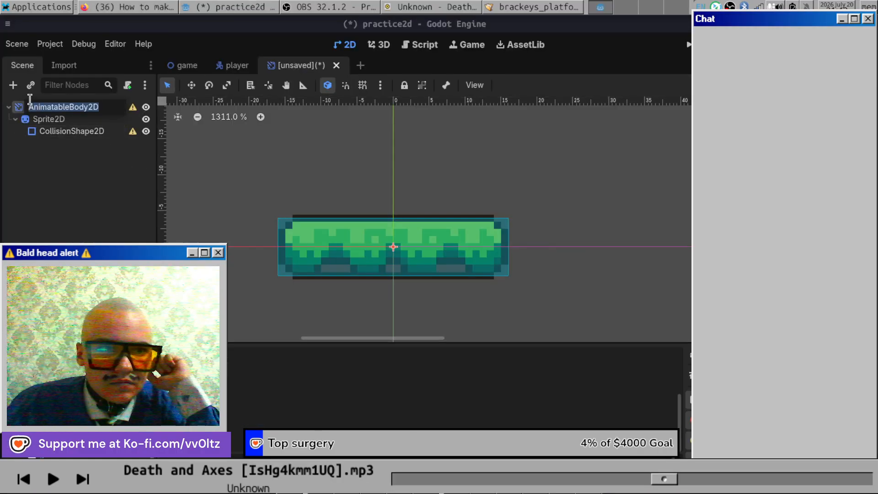
{"action": "key", "text": "BackSpace"}
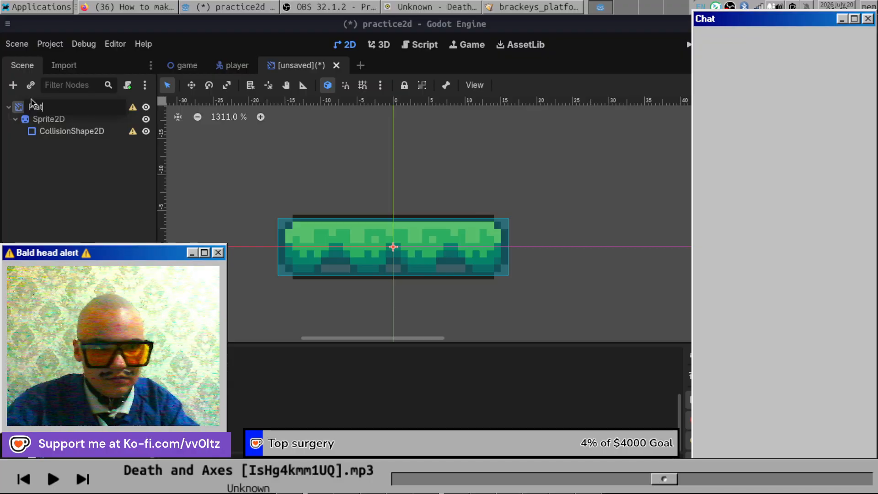
{"action": "type", "text": "Platform"}
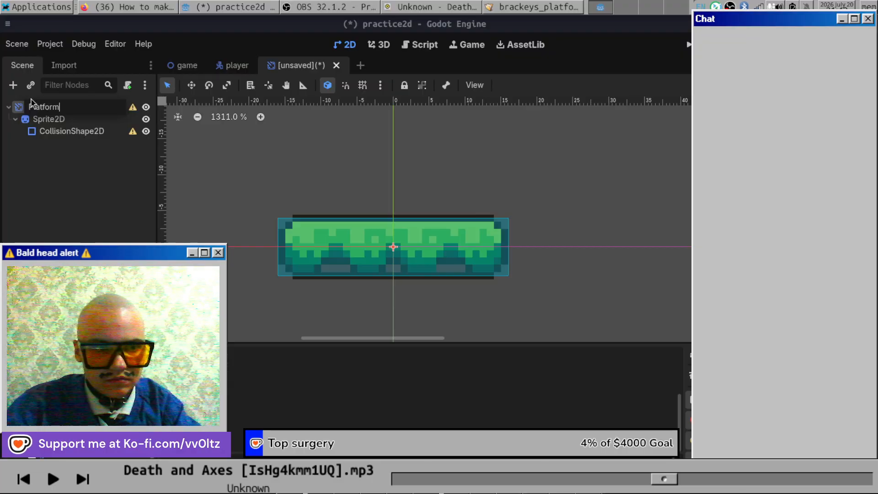
{"action": "key", "text": "Return"}
Switch to the tutorial in Firefox and watch the part on saving the platform scene in the scenes folder.
{"action": "left_click", "coordinate": [80, 5]}
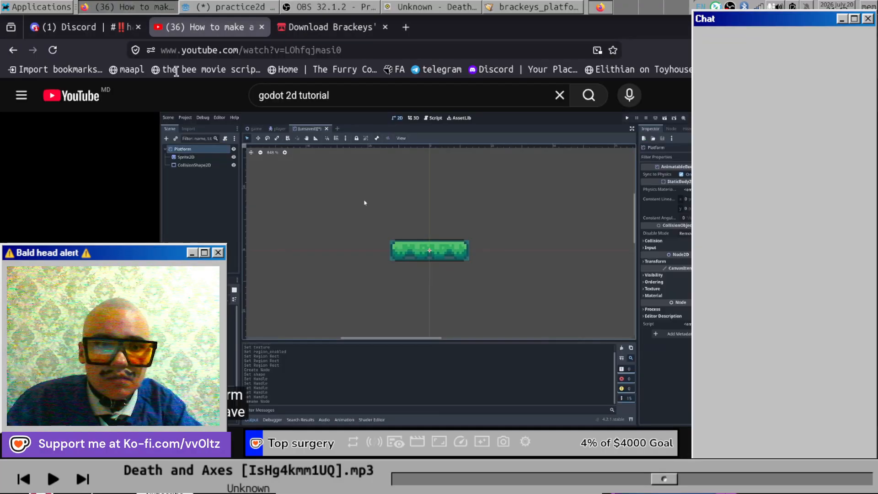
{"action": "left_click", "coordinate": [314, 242]}
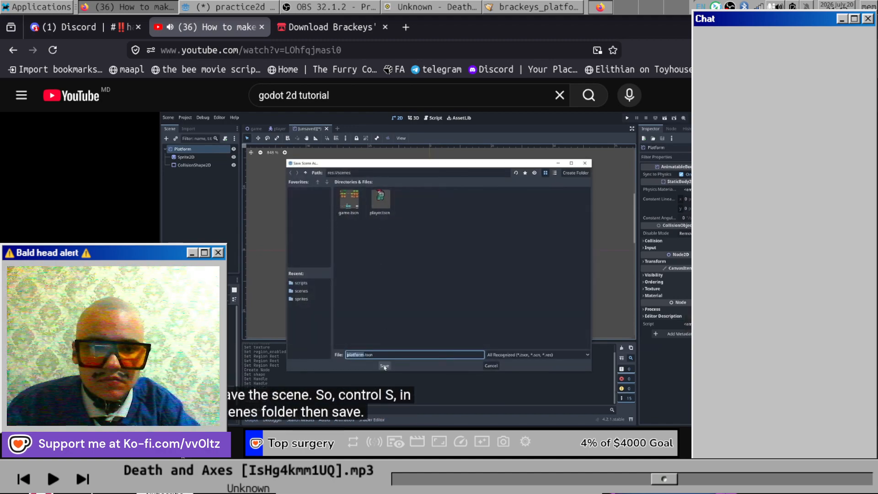
{"action": "left_click", "coordinate": [320, 223]}
Switch back to Godot and save the scene as platform.tscn in res://scenes.
{"action": "left_click", "coordinate": [222, 7]}
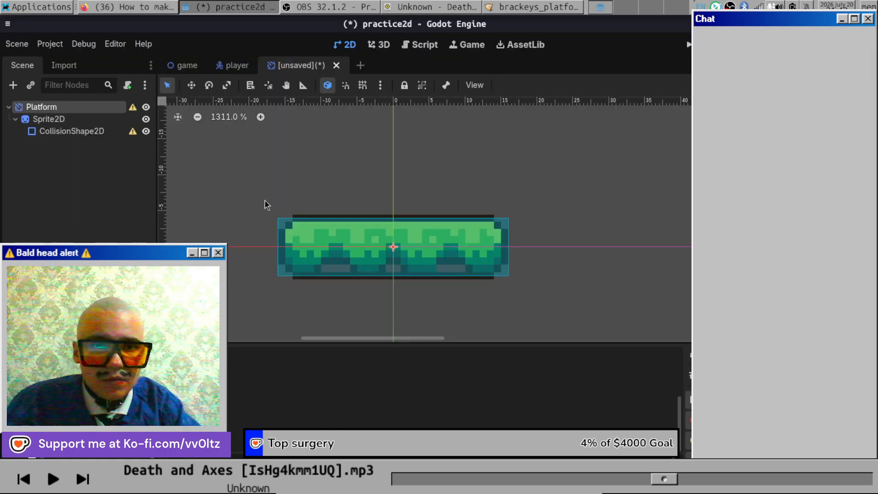
{"action": "key", "text": "ctrl+s"}
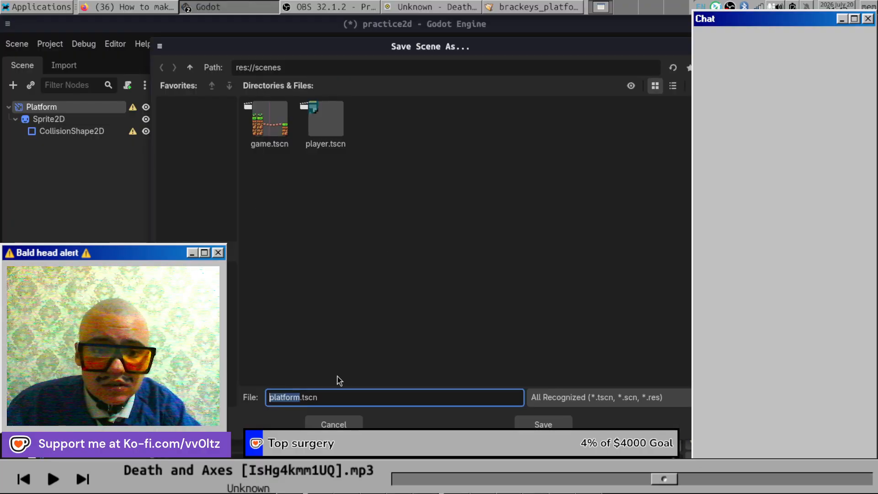
{"action": "left_click", "coordinate": [537, 424]}
Switch to the tutorial in Firefox and watch the part on adding the platform to the game scene and testing it.
{"action": "left_click", "coordinate": [122, 8]}
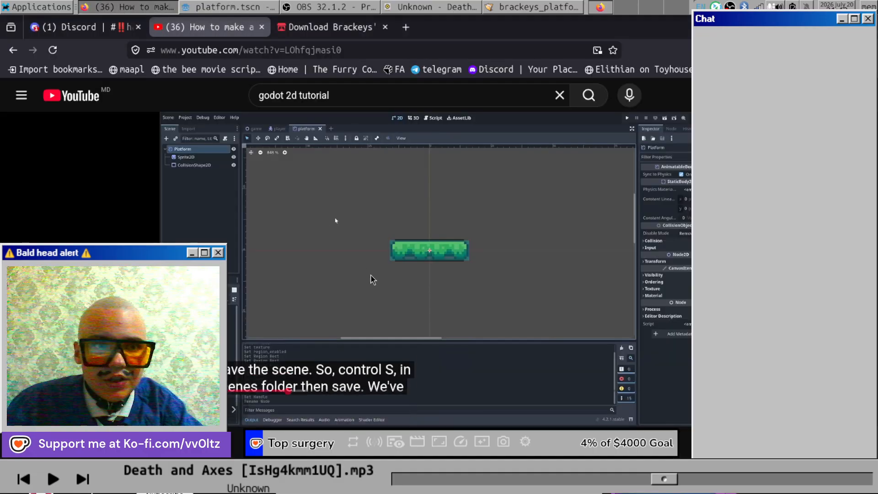
{"action": "left_click", "coordinate": [373, 280]}
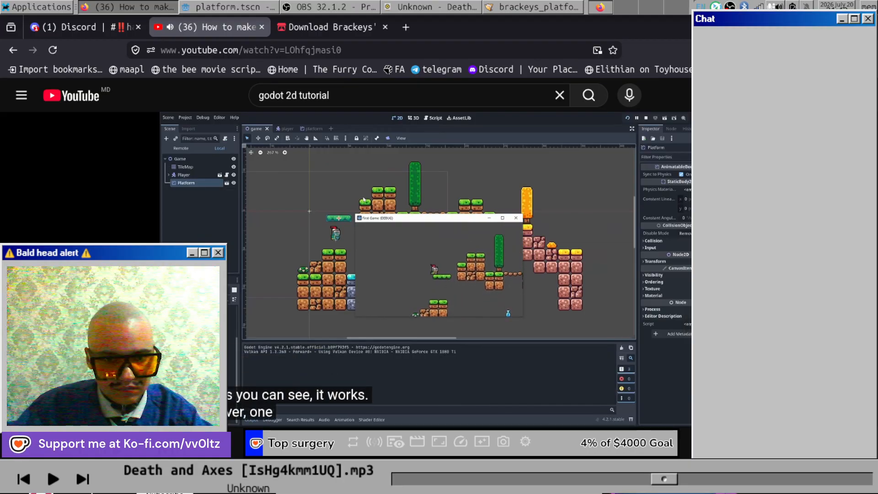
{"action": "key", "text": "space"}
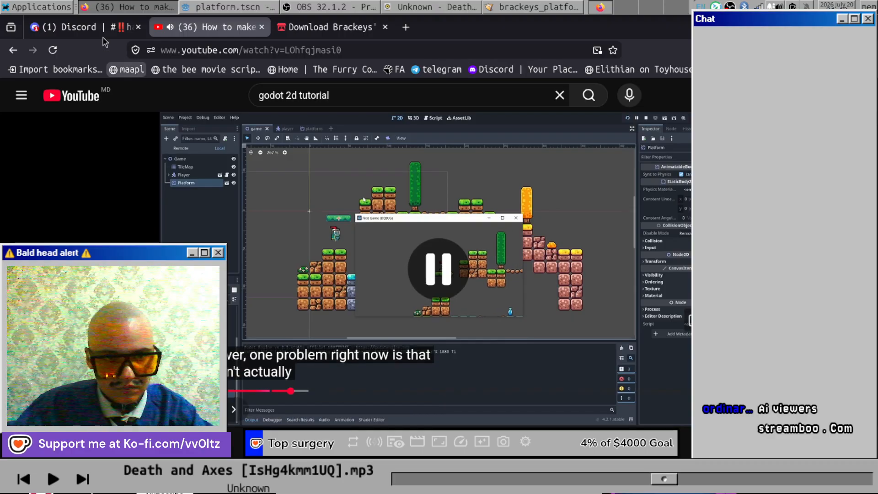
In Godot, open the game scene and place a platform instance under the Player node, in the gap left of the starting ground.
{"action": "left_click", "coordinate": [229, 7]}
{"action": "scroll", "coordinate": [405, 233], "scroll_direction": "down", "scroll_amount": 1}
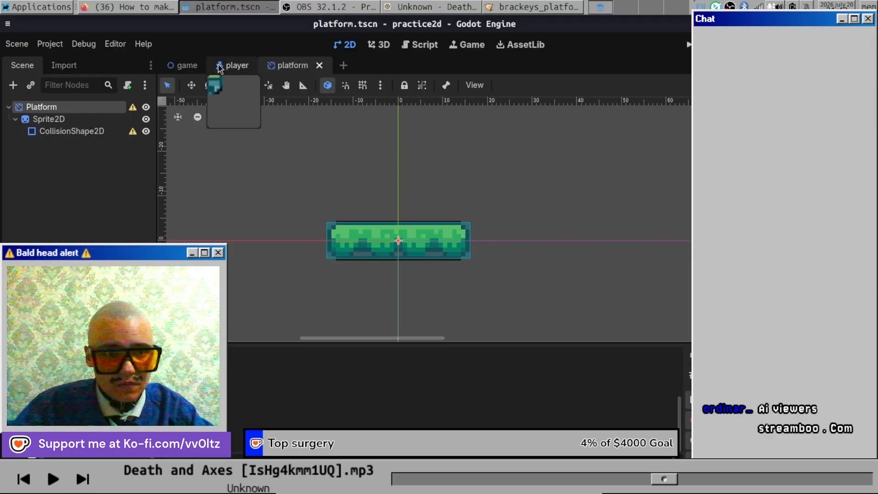
{"action": "left_click", "coordinate": [190, 67]}
{"action": "scroll", "coordinate": [455, 251], "scroll_direction": "down", "scroll_amount": 2}
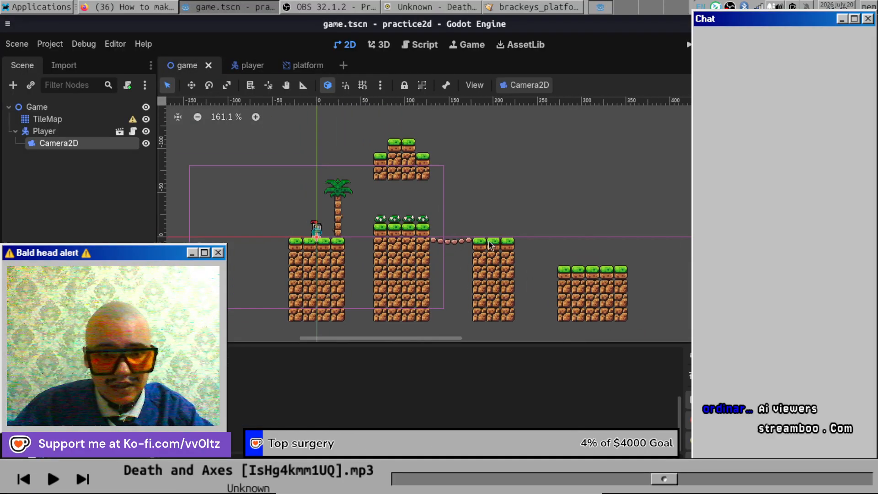
{"action": "scroll", "coordinate": [367, 250], "scroll_direction": "down", "scroll_amount": 3}
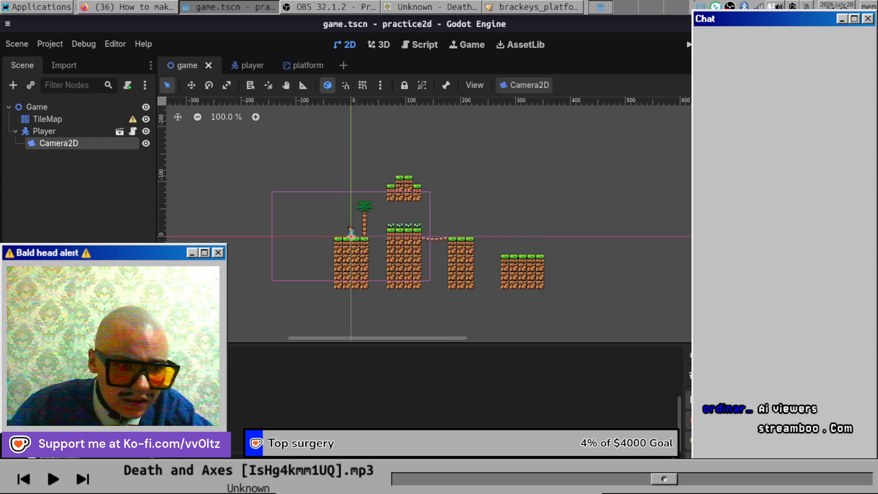
{"action": "left_click_drag", "start_coordinate": [211, 366], "coordinate": [344, 214]}
{"action": "scroll", "coordinate": [307, 271], "scroll_direction": "up", "scroll_amount": 9}
{"action": "scroll", "coordinate": [318, 234], "scroll_direction": "up", "scroll_amount": 1}
{"action": "scroll", "coordinate": [461, 265], "scroll_direction": "down", "scroll_amount": 5}
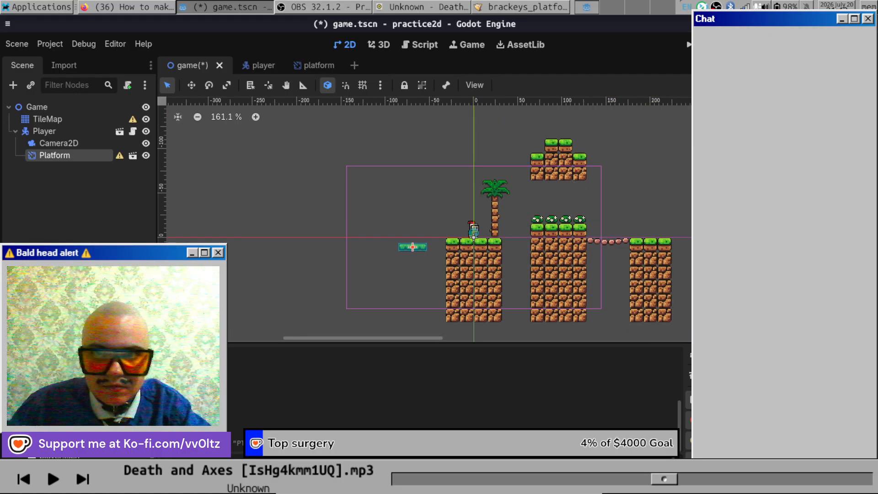
Run the game, move the player left and jump towards the platform to test it, and close the game window.
{"action": "left_click", "coordinate": [688, 44]}
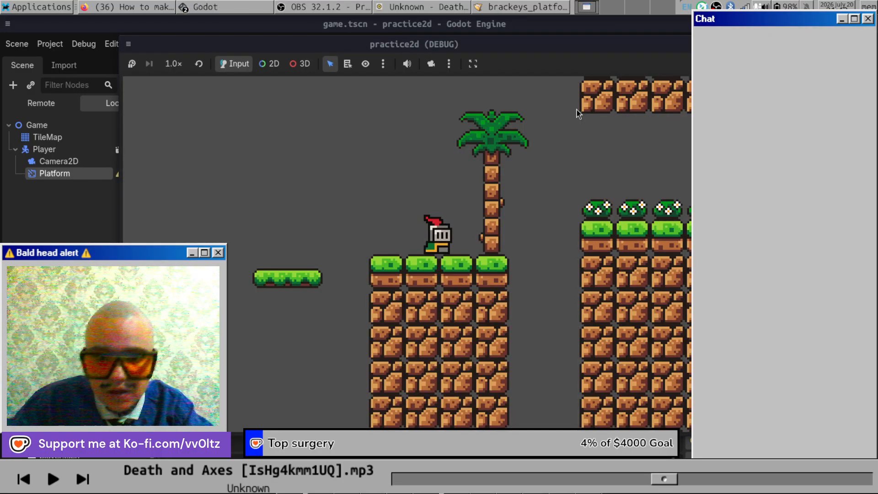
{"action": "key", "text": "Left"}
{"action": "key", "text": "space"}
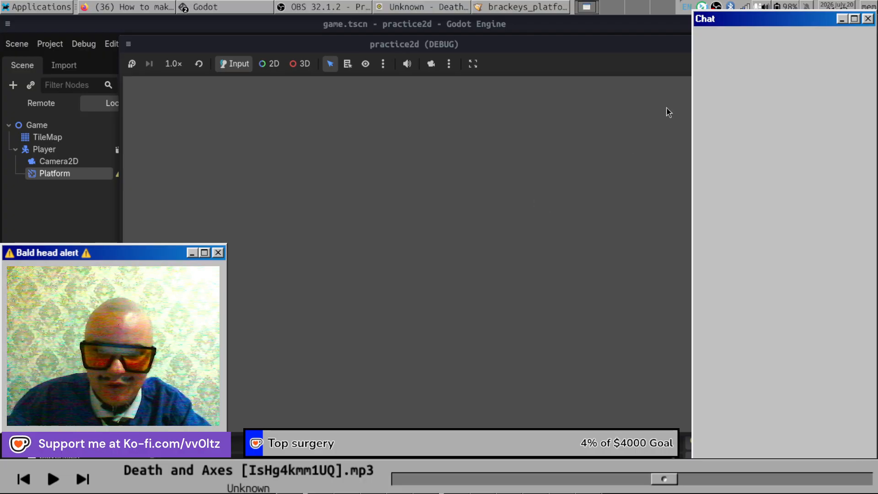
{"action": "left_click", "coordinate": [748, 44]}
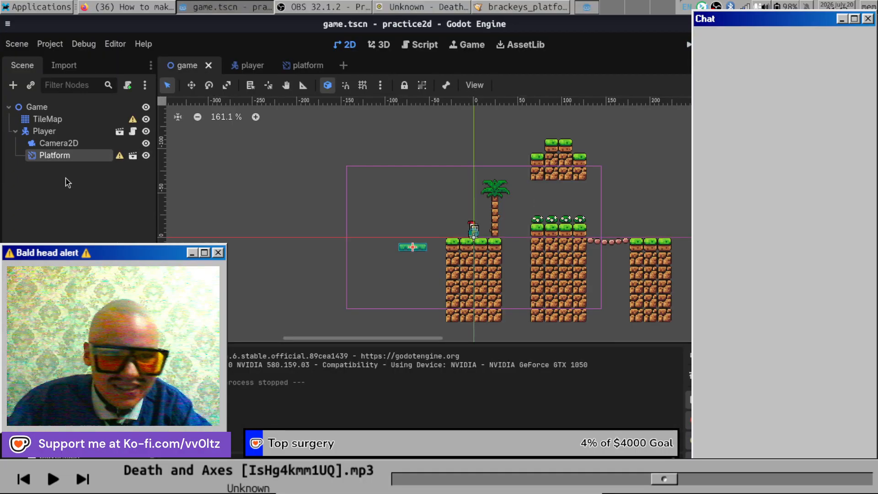
Move the Platform node out of Player so it sits directly under Game, and test-run the game again.
{"action": "mouse_move", "coordinate": [74, 159]}
{"action": "left_mouse_down"}
{"action": "mouse_move", "coordinate": [54, 109]}
{"action": "mouse_move", "coordinate": [58, 158]}
{"action": "left_mouse_up"}
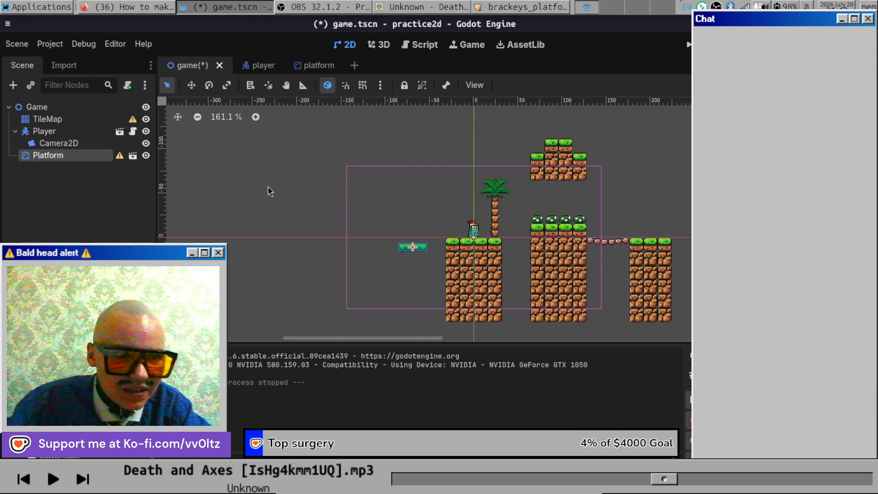
{"action": "left_click", "coordinate": [688, 44]}
{"action": "key", "text": "Left"}
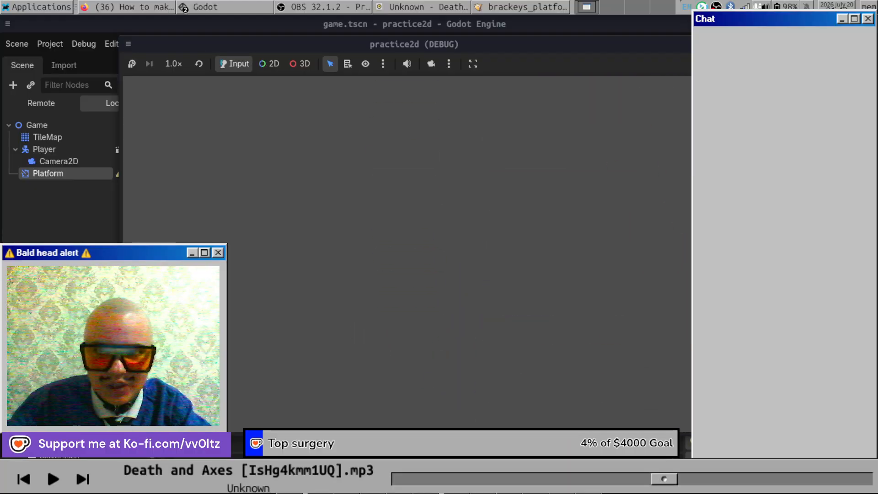
{"action": "key", "text": "F8"}
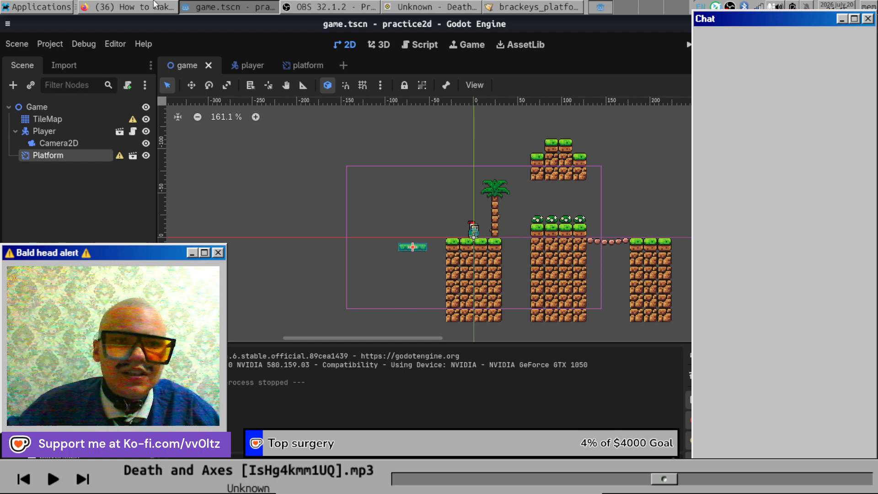
Switch to OBS, hide the screen capture source and show it again.
{"action": "left_click", "coordinate": [313, 7]}
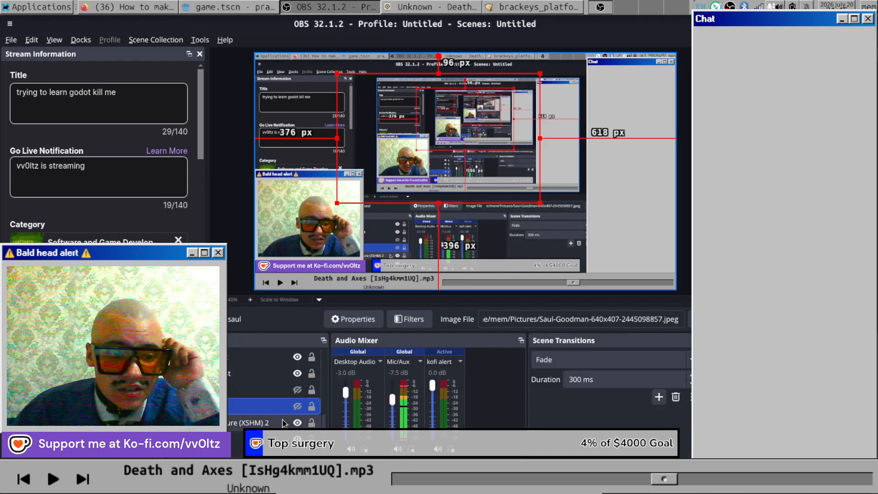
{"action": "left_click", "coordinate": [297, 423]}
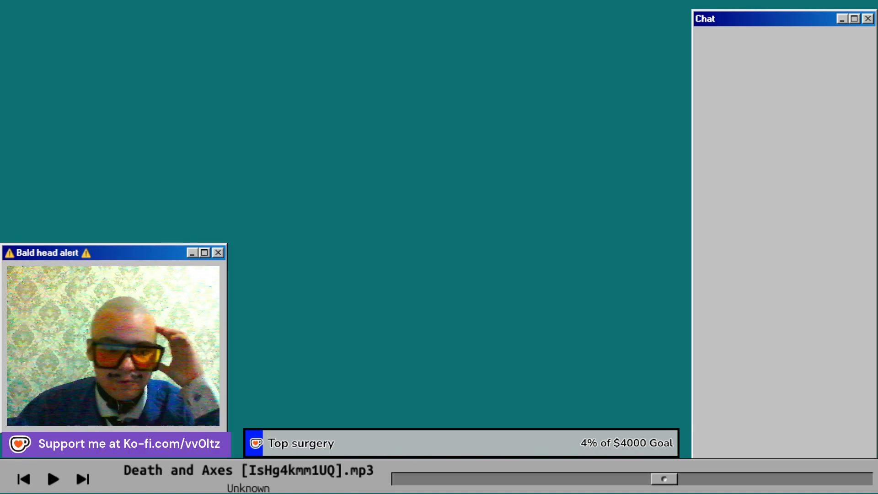
{"action": "left_click", "coordinate": [297, 422]}
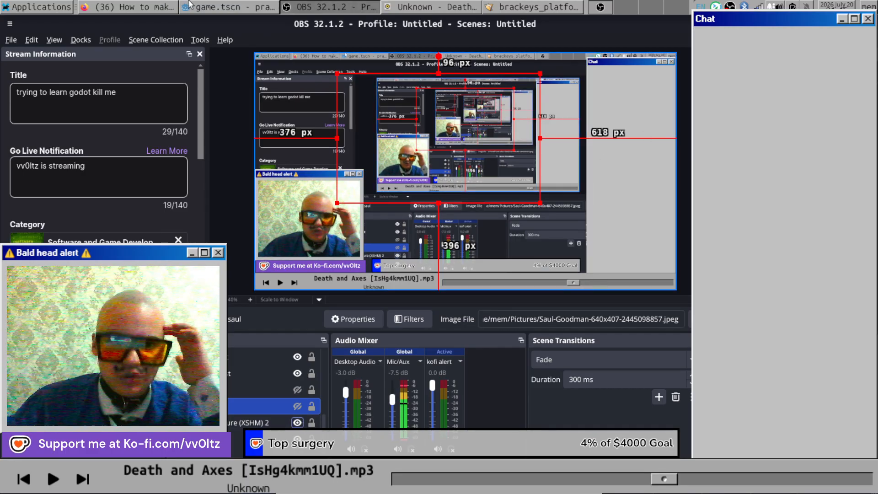
{"action": "left_click", "coordinate": [233, 7]}
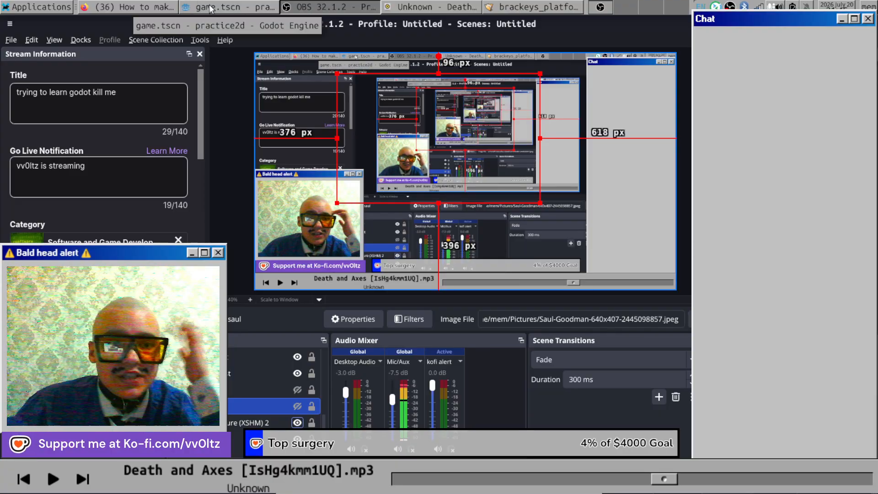
Switch to the tutorial in Firefox and watch the part on making the platform passable from underneath.
{"action": "left_click", "coordinate": [141, 6]}
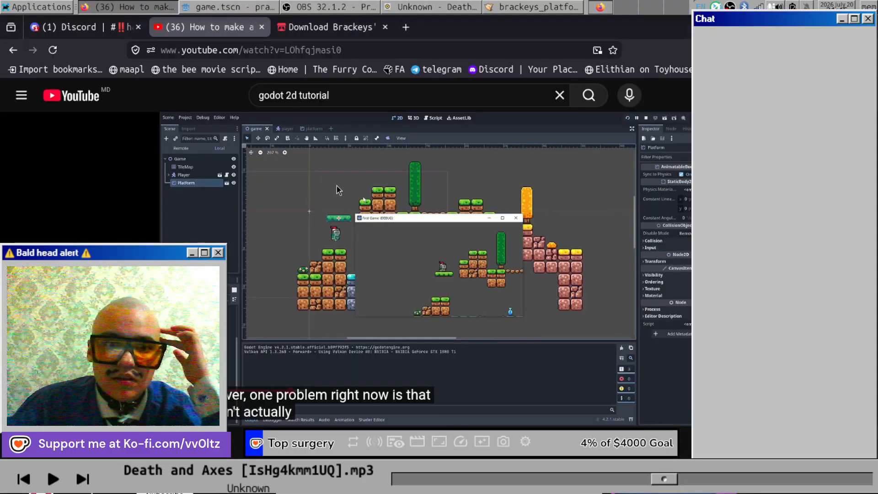
{"action": "left_click", "coordinate": [359, 202]}
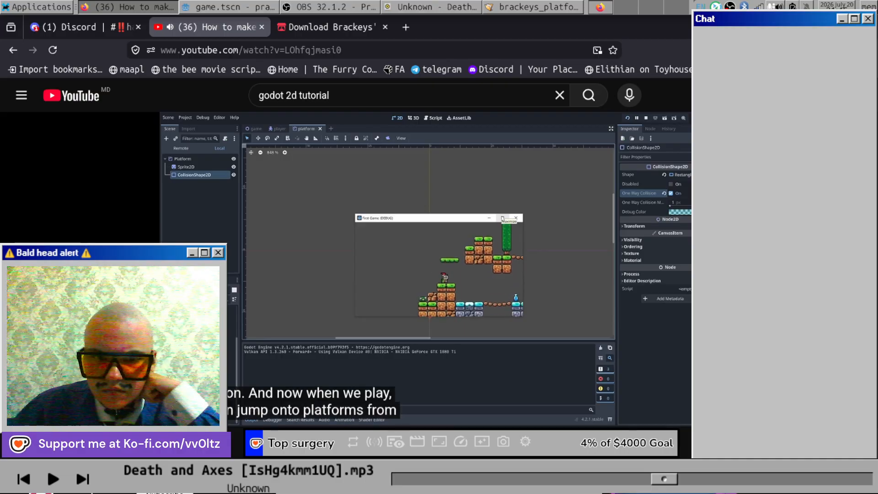
{"action": "left_click", "coordinate": [367, 227]}
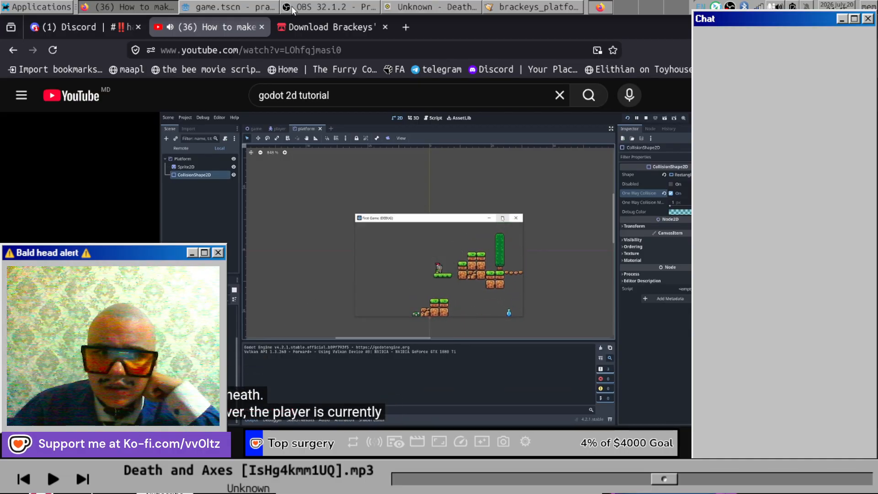
Switch to Godot, open the platform scene and select its CollisionShape2D node.
{"action": "left_click", "coordinate": [268, 8]}
{"action": "left_click", "coordinate": [304, 66]}
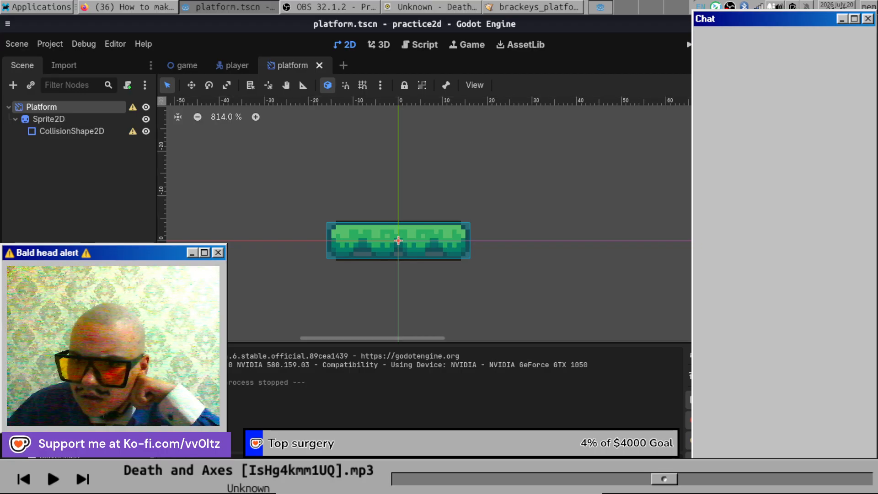
{"action": "left_click", "coordinate": [69, 131]}
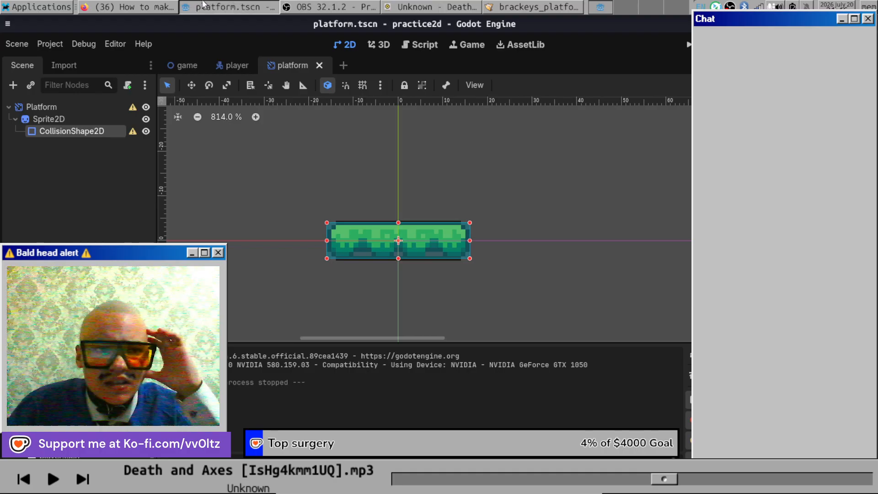
Switch to the tutorial in Firefox and replay the part on enabling one-way collision for the collision shape.
{"action": "left_click", "coordinate": [101, 8]}
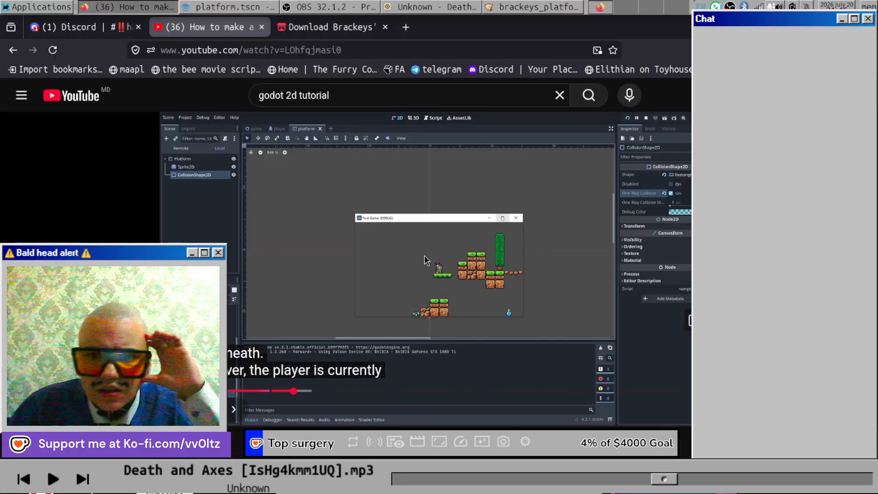
{"action": "left_click", "coordinate": [425, 256]}
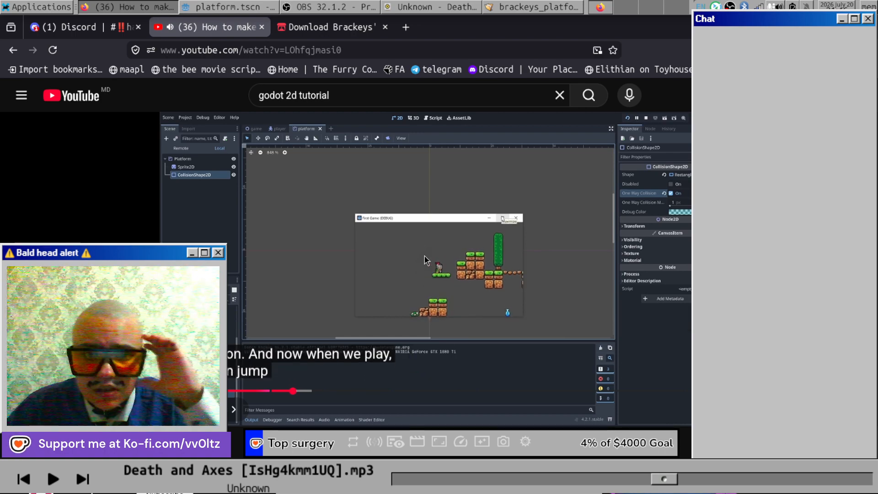
{"action": "key", "text": "Left"}
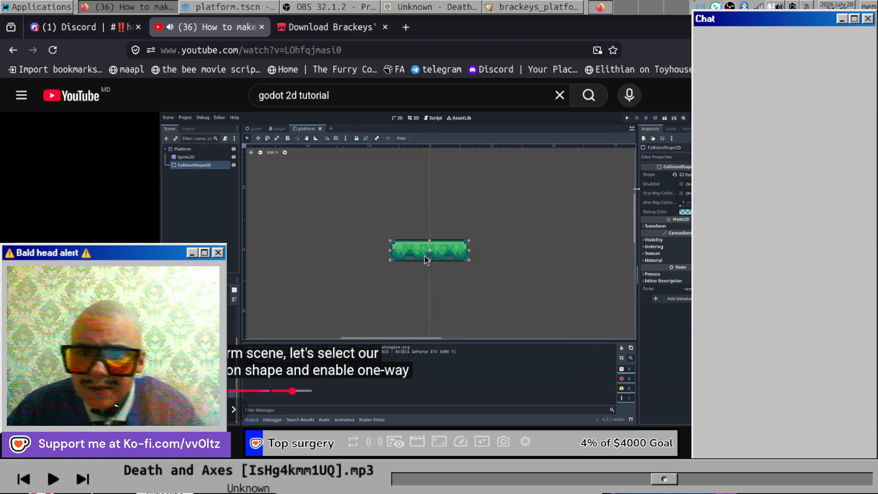
{"action": "left_click", "coordinate": [425, 256]}
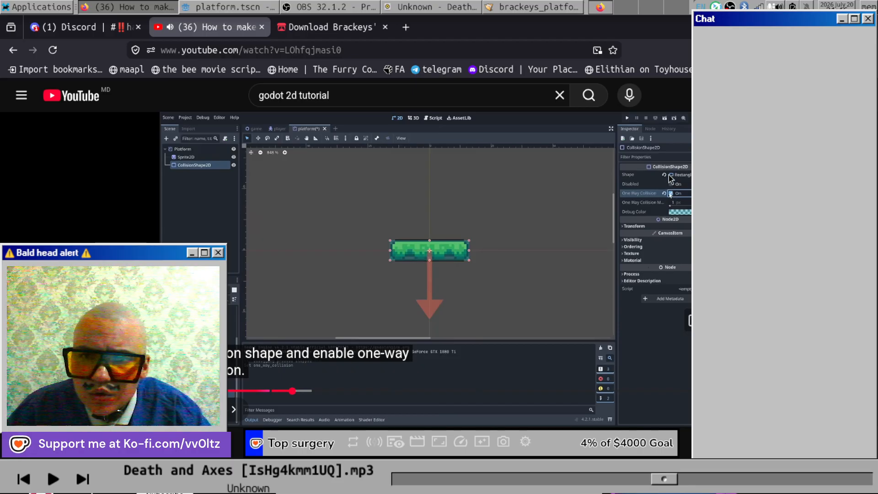
Switch back to Godot and enable One Way Collision on the platform's CollisionShape2D.
{"action": "left_click", "coordinate": [274, 6]}
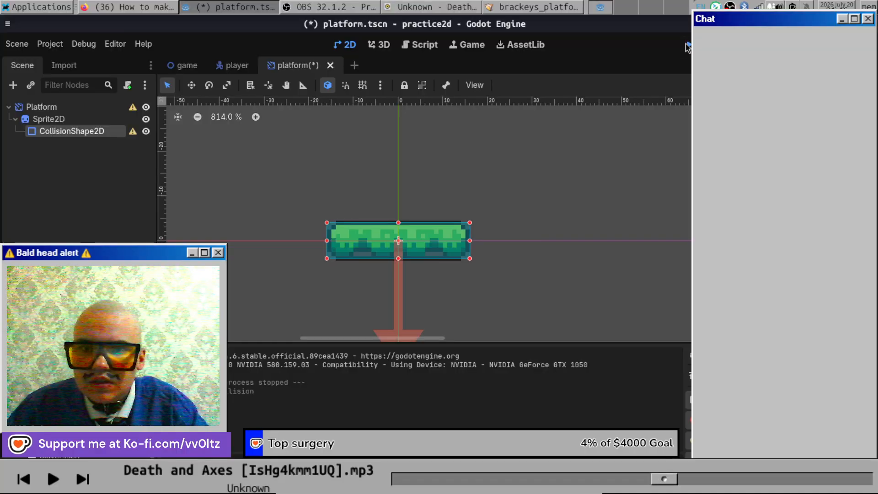
Run the project, move the player a short way left toward the platform, and stop the game.
{"action": "left_click", "coordinate": [687, 46]}
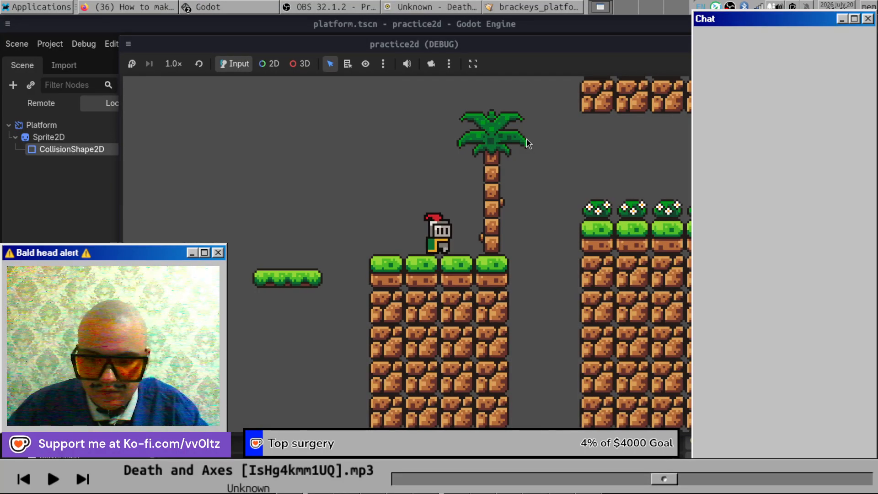
{"action": "key", "text": "Left"}
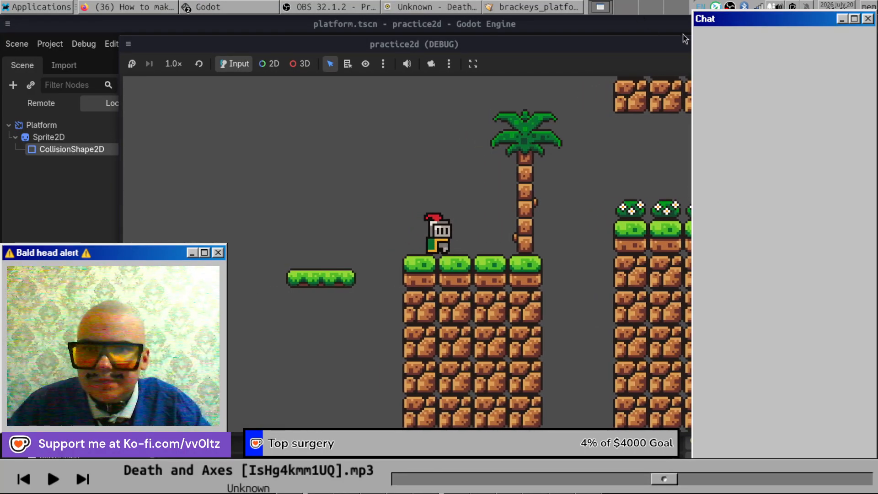
{"action": "key", "text": "F8"}
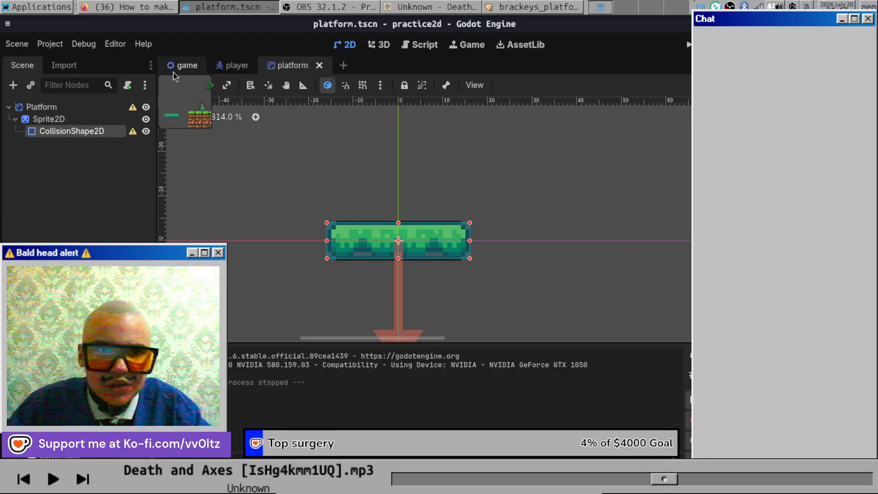
In the game scene, move the Platform directly above the player to (0, -37).
{"action": "left_click", "coordinate": [182, 65]}
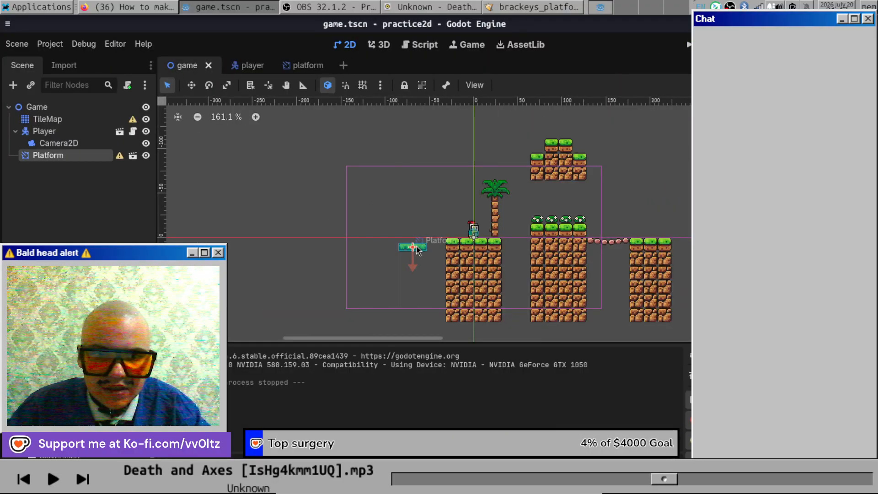
{"action": "left_click_drag", "start_coordinate": [417, 251], "coordinate": [477, 204]}
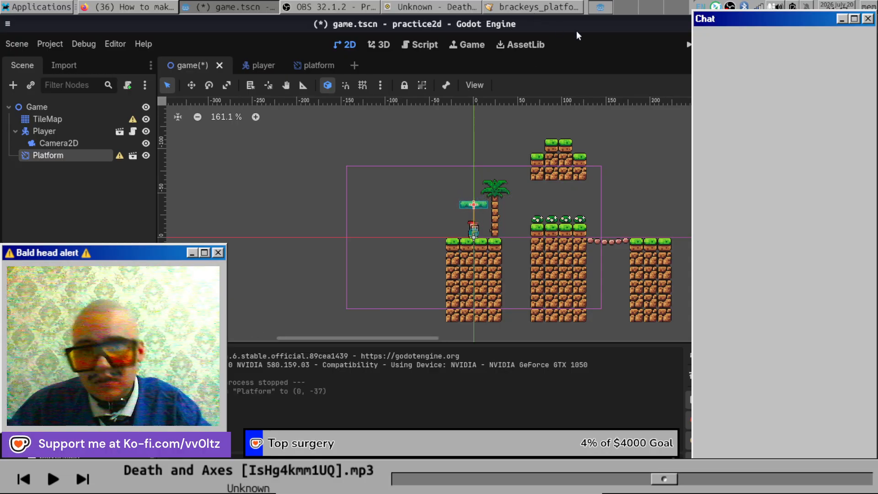
Run the project, test jumping up through the platform from underneath several times, and stop the game.
{"action": "left_click", "coordinate": [688, 44]}
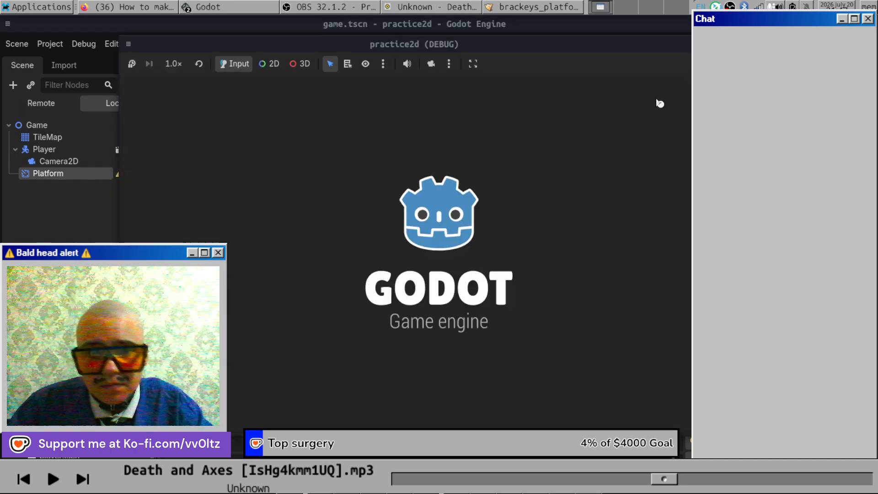
{"action": "key", "text": "space"}
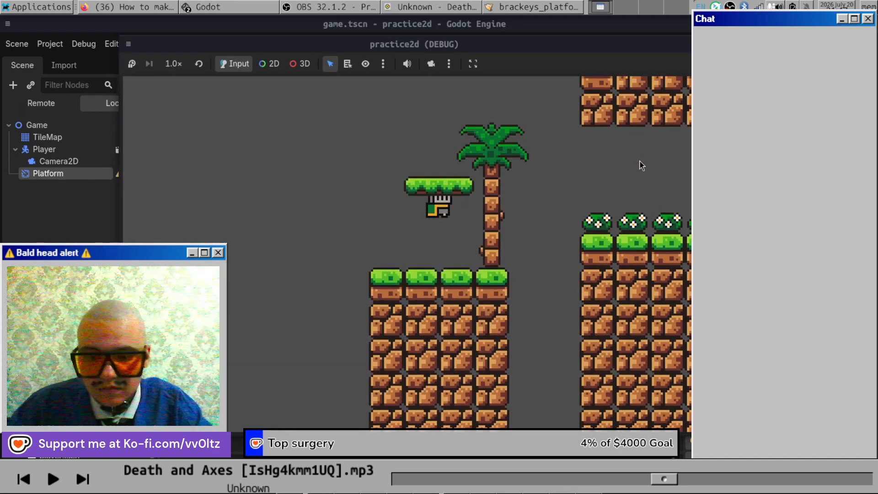
{"action": "key", "text": "space"}
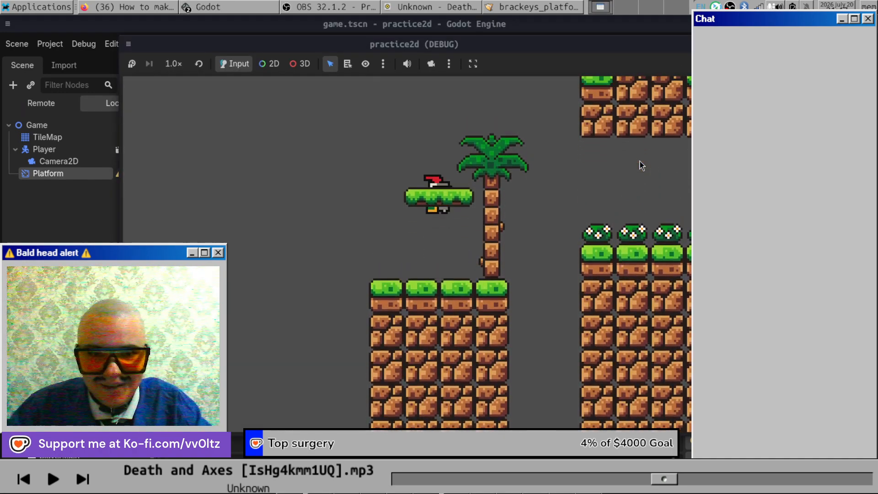
{"action": "key", "text": "space"}
{"action": "key", "text": "space"}
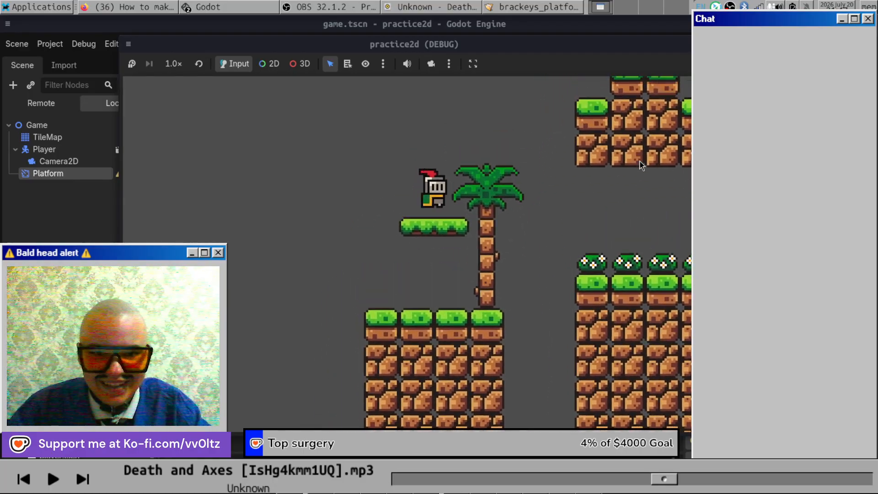
{"action": "key", "text": "space"}
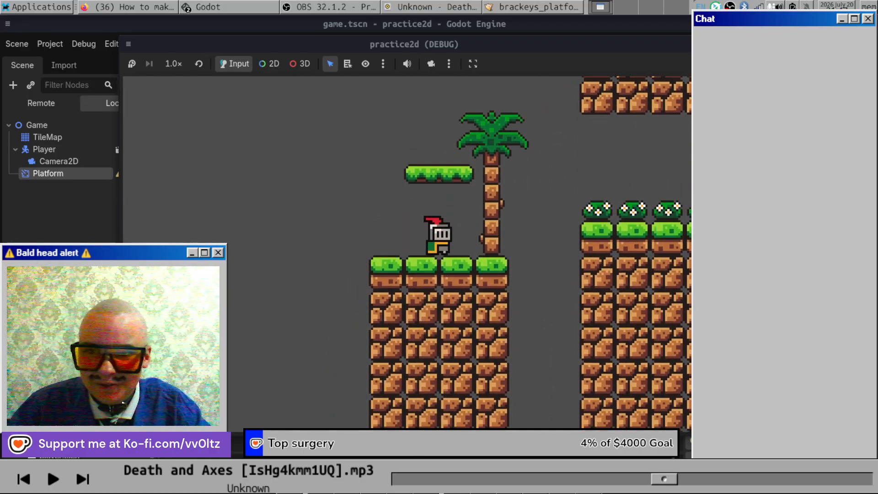
{"action": "key", "text": "F8"}
Open the platform scene, then switch to the tutorial in Firefox and watch the part on testing the one-way platform.
{"action": "scroll", "coordinate": [535, 201], "scroll_direction": "up", "scroll_amount": 5}
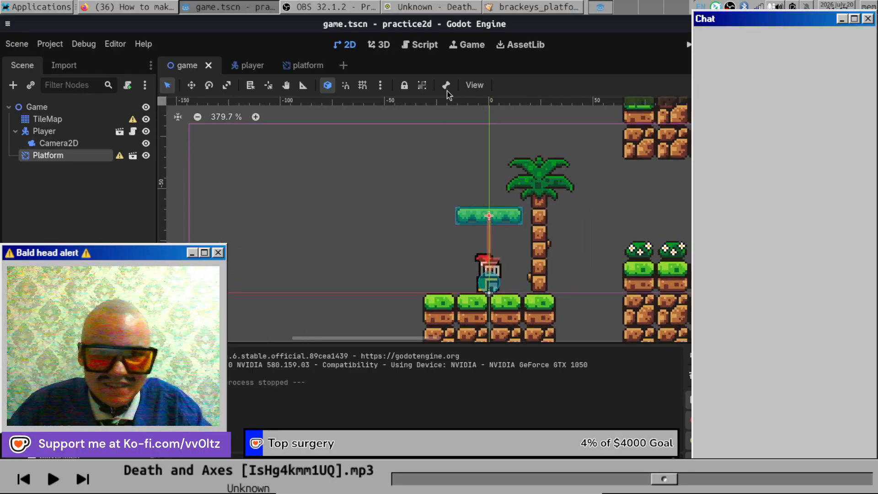
{"action": "left_click", "coordinate": [305, 65]}
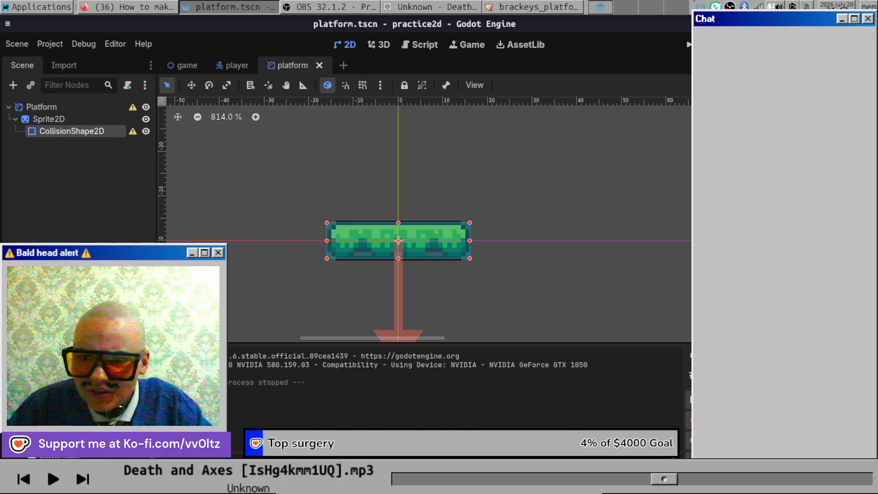
{"action": "left_click", "coordinate": [128, 6]}
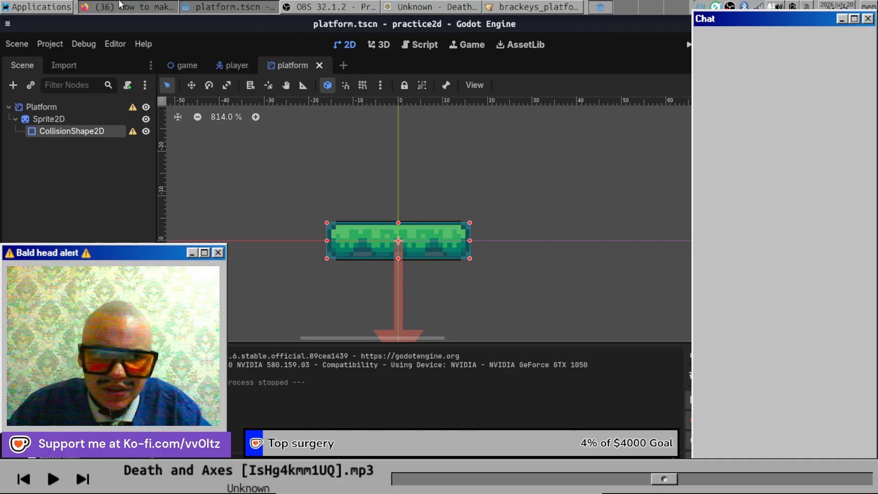
{"action": "left_click", "coordinate": [533, 183]}
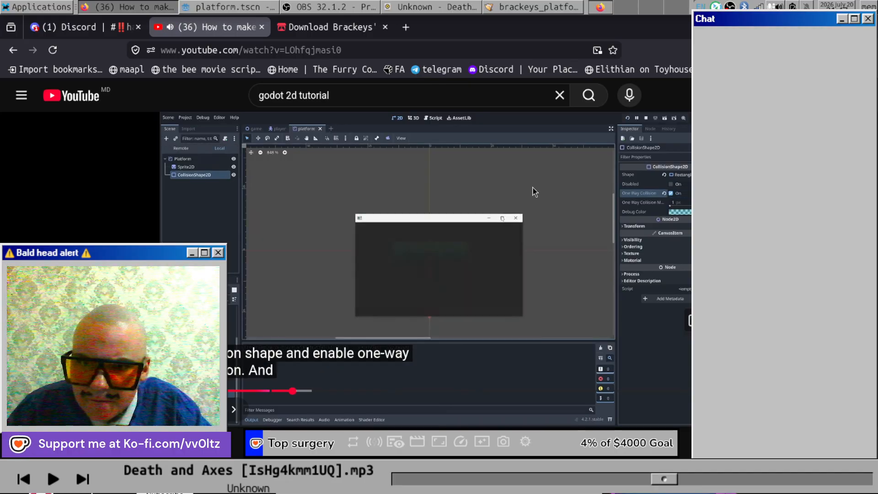
{"action": "left_click", "coordinate": [534, 188]}
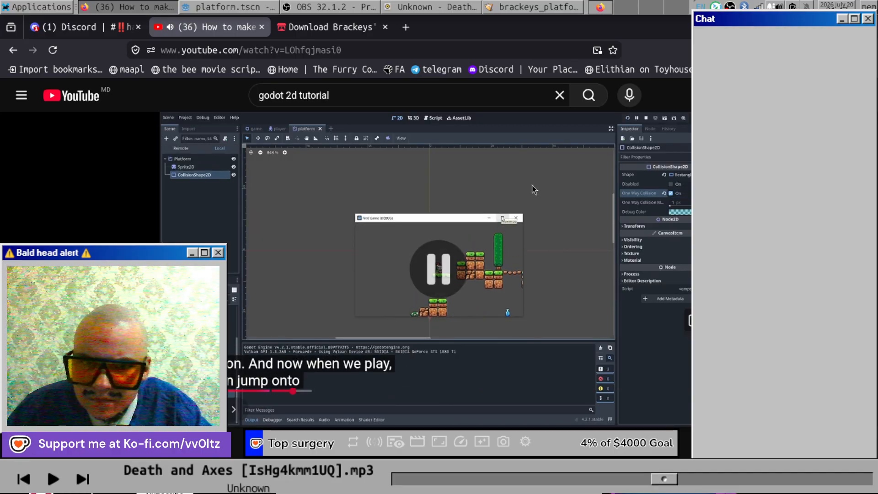
Switch back to Godot and lower the Platform in the game scene to (0, -30).
{"action": "left_click", "coordinate": [324, 6]}
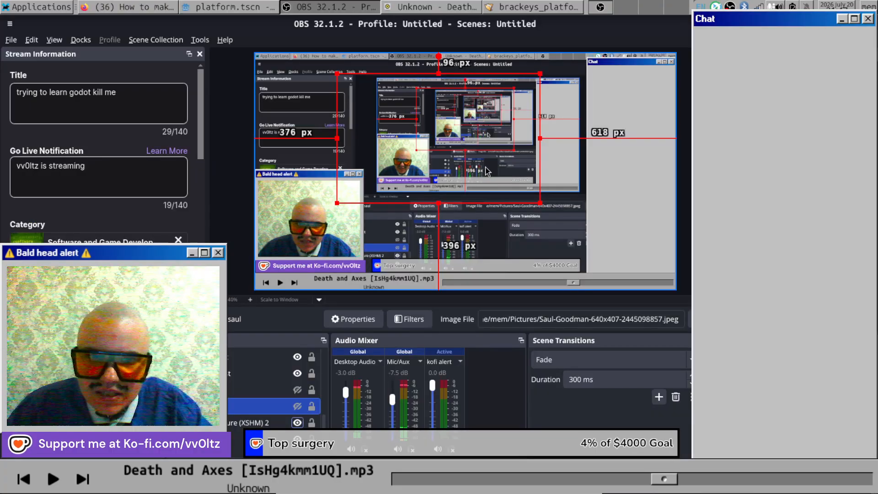
{"action": "left_click", "coordinate": [227, 5]}
{"action": "scroll", "coordinate": [416, 261], "scroll_direction": "up", "scroll_amount": 4}
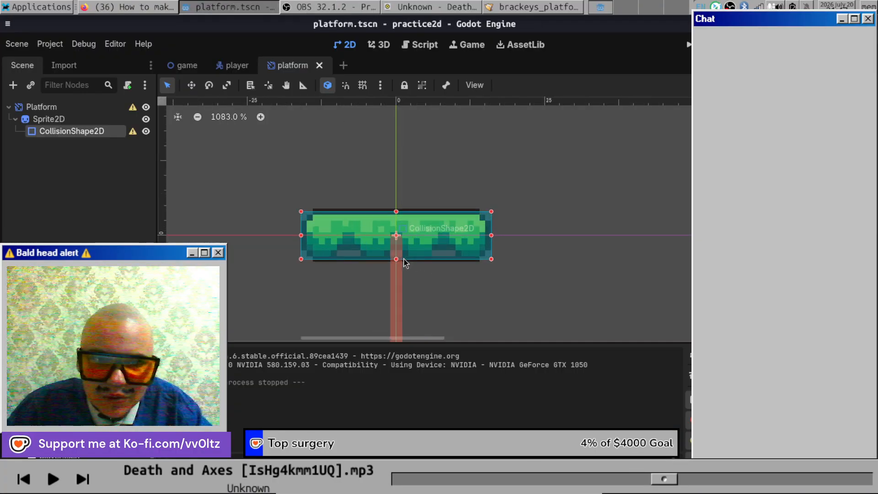
{"action": "scroll", "coordinate": [414, 251], "scroll_direction": "down", "scroll_amount": 3}
{"action": "scroll", "coordinate": [425, 199], "scroll_direction": "down", "scroll_amount": 4}
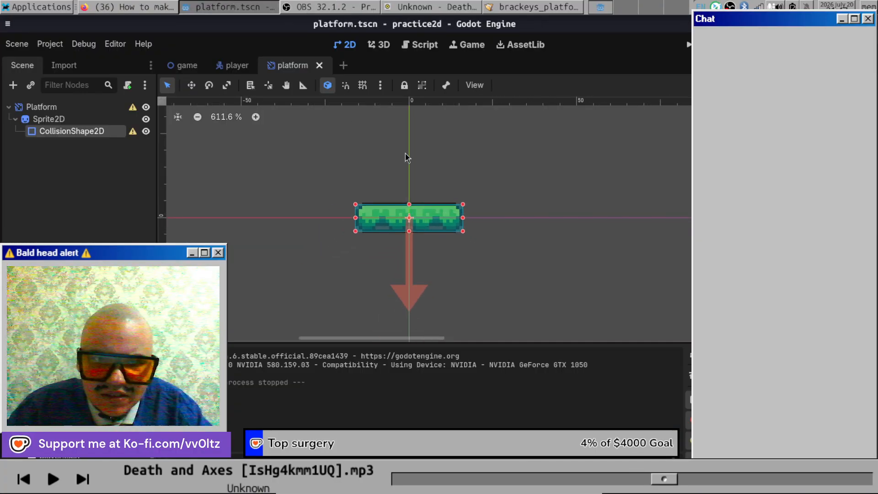
{"action": "left_click", "coordinate": [190, 65]}
{"action": "scroll", "coordinate": [507, 223], "scroll_direction": "up", "scroll_amount": 3}
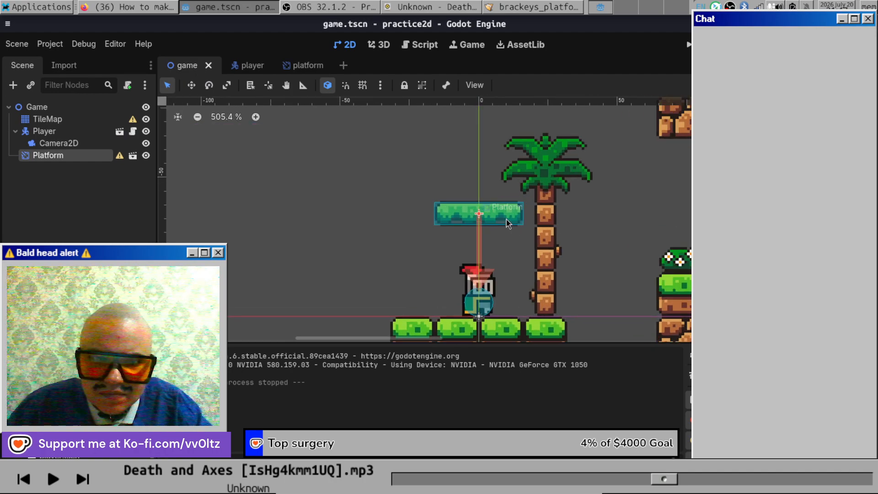
{"action": "left_click_drag", "start_coordinate": [499, 223], "coordinate": [497, 235]}
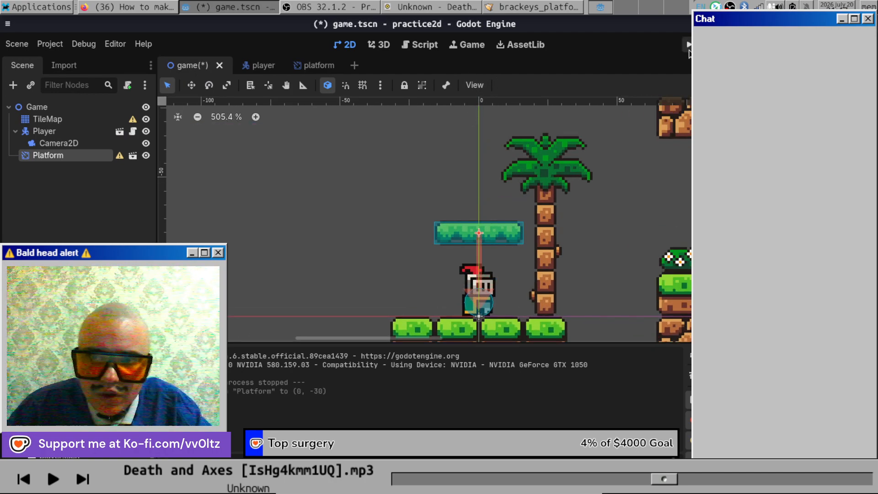
Run the project, test jumping through and onto the lowered platform while moving sideways, and close the game.
{"action": "left_click", "coordinate": [689, 46]}
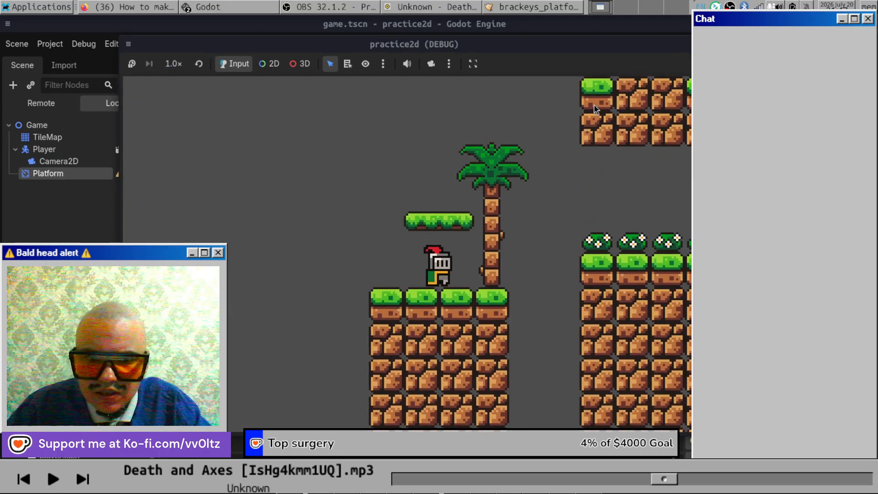
{"action": "key", "text": "space"}
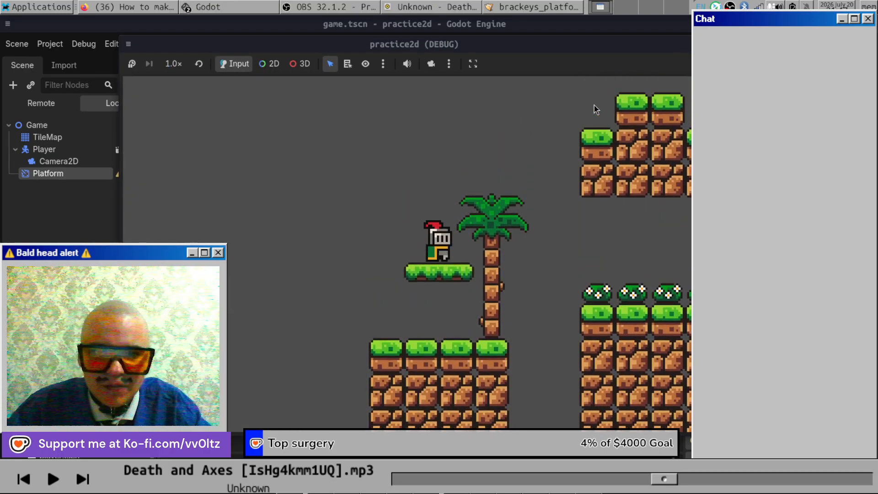
{"action": "key", "text": "Right"}
{"action": "key", "text": "space"}
{"action": "key", "text": "Left"}
{"action": "key", "text": "space"}
{"action": "key", "text": "Right"}
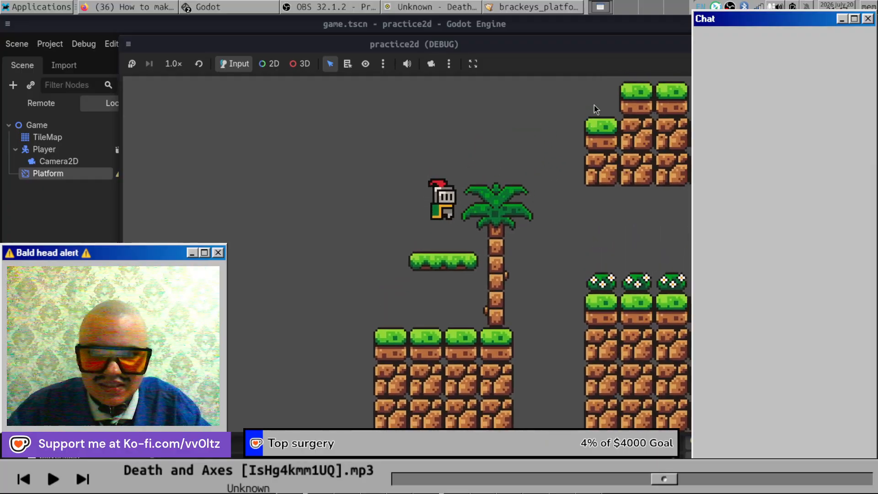
{"action": "key", "text": "space"}
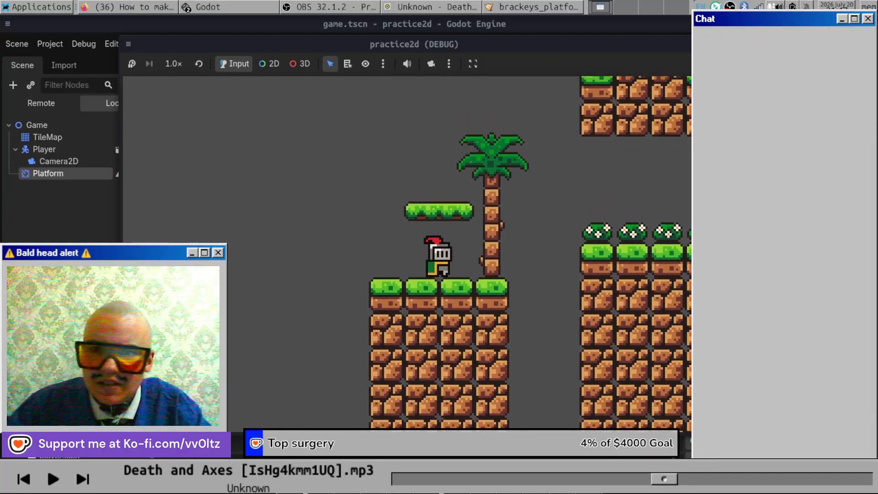
{"action": "key", "text": "space"}
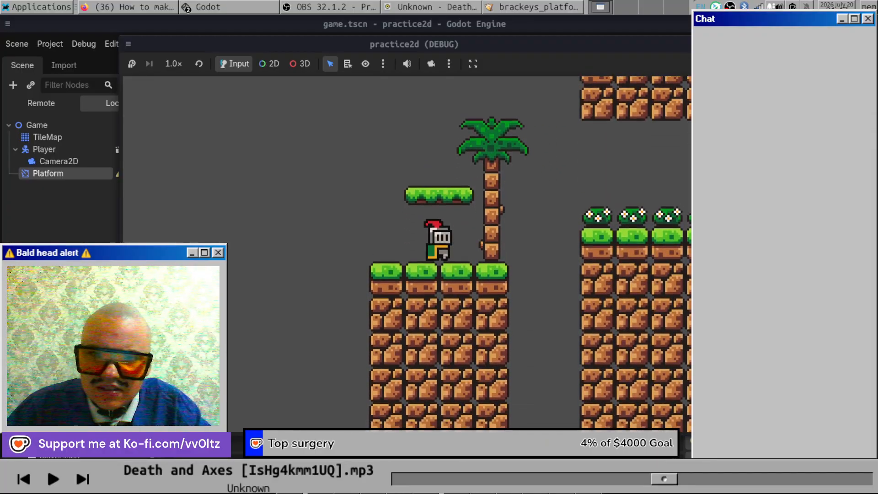
{"action": "left_click", "coordinate": [748, 44]}
Switch to the tutorial in Firefox, watch the part on setting the player's Z Index, and pause it.
{"action": "left_click", "coordinate": [116, 11]}
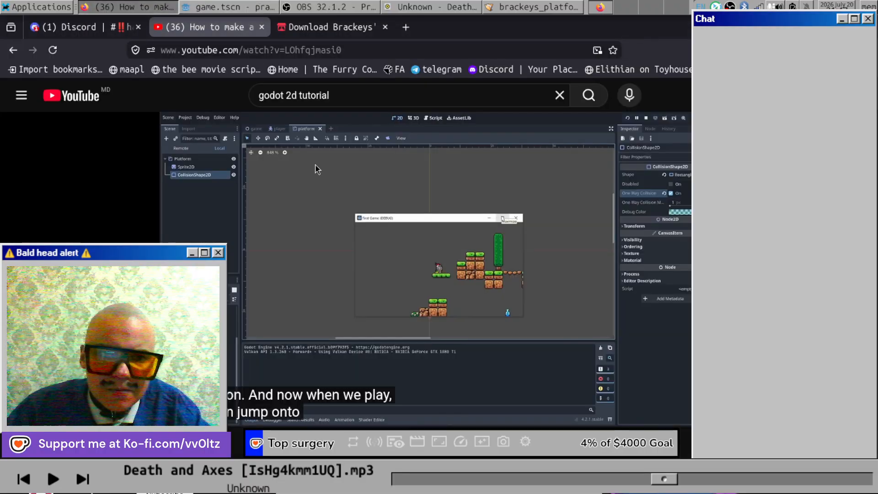
{"action": "left_click", "coordinate": [378, 208]}
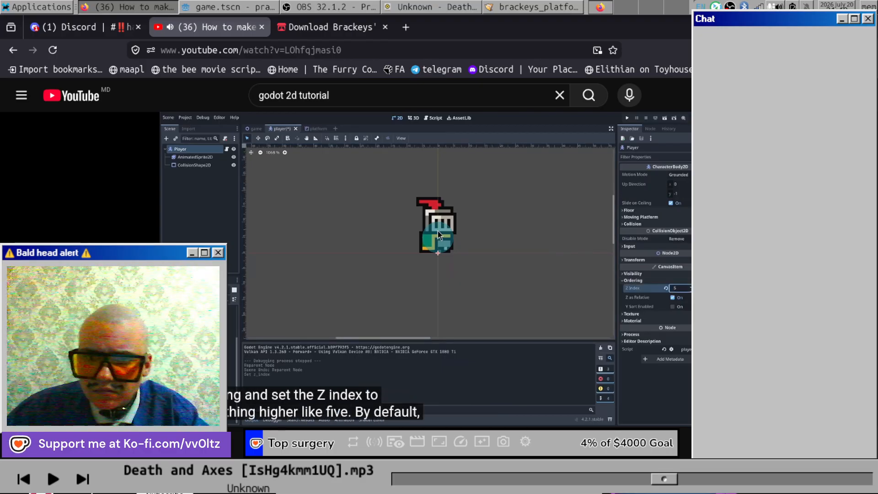
{"action": "key", "text": "space"}
Switch back to Godot and raise the Z Index of the Player node in the game scene.
{"action": "left_click", "coordinate": [189, 5]}
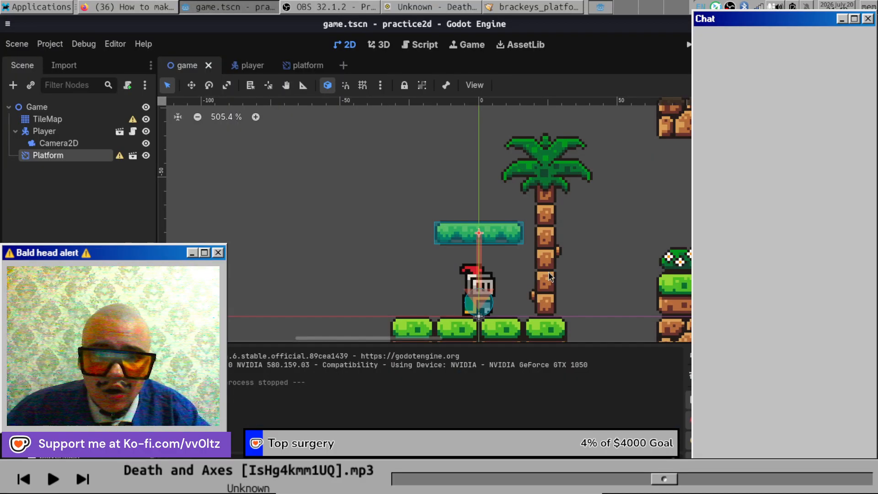
{"action": "left_click", "coordinate": [46, 131]}
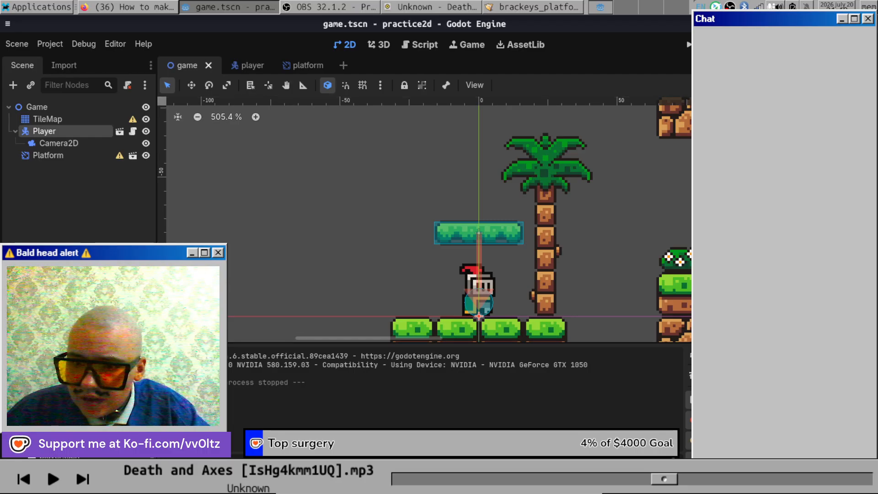
{"action": "key", "text": "Return"}
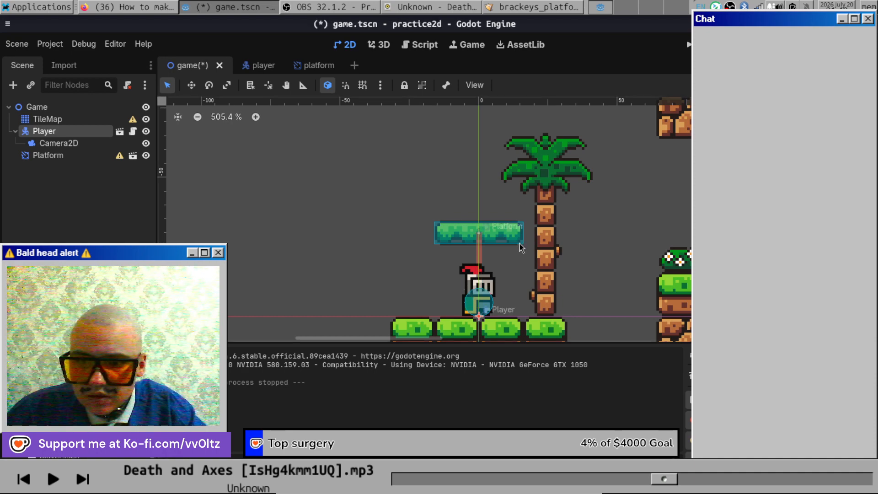
Run the project and make the player jump repeatedly through the platform to check the drawing order.
{"action": "left_click", "coordinate": [689, 44]}
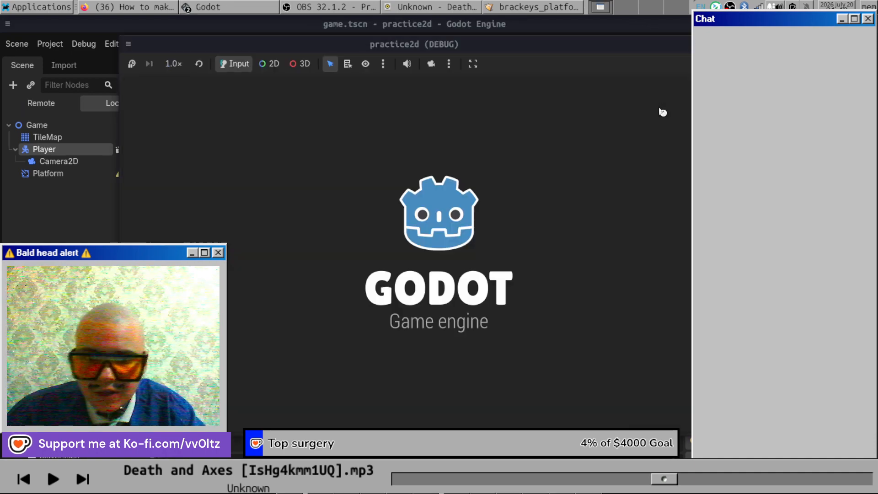
{"action": "key", "text": "space"}
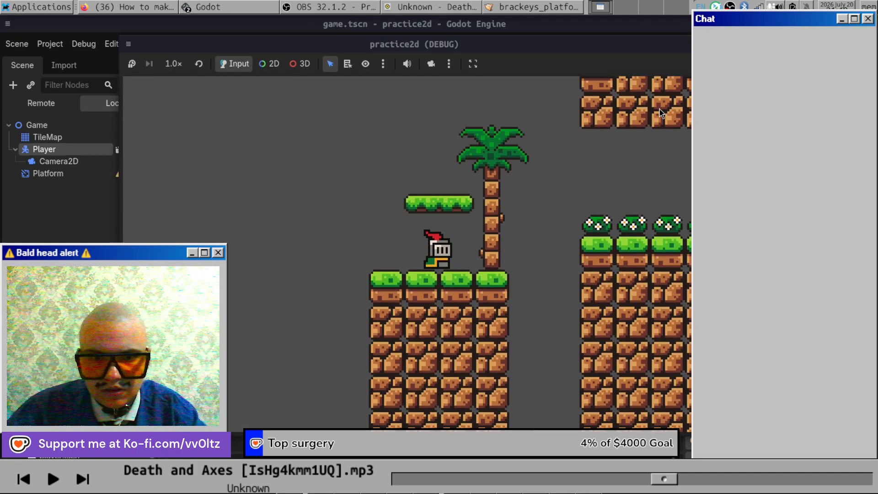
{"action": "key", "text": "space"}
{"action": "key", "text": "space"}
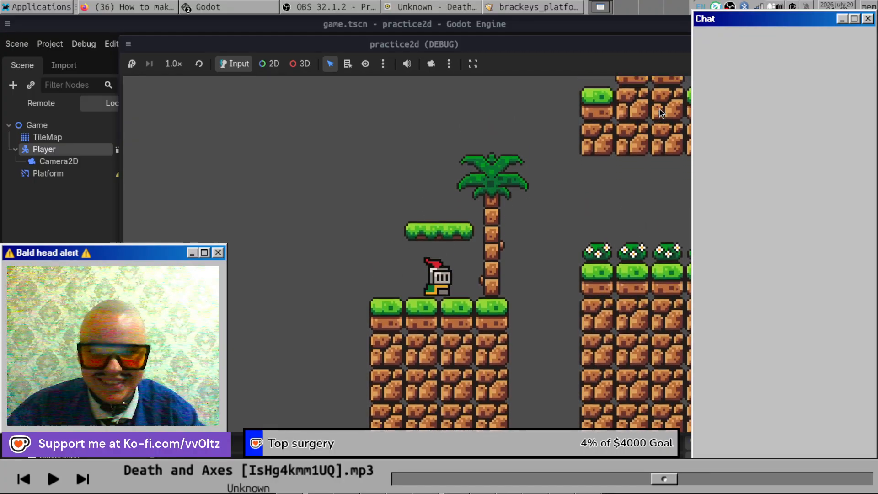
{"action": "key", "text": "space"}
{"action": "key", "text": "space"}
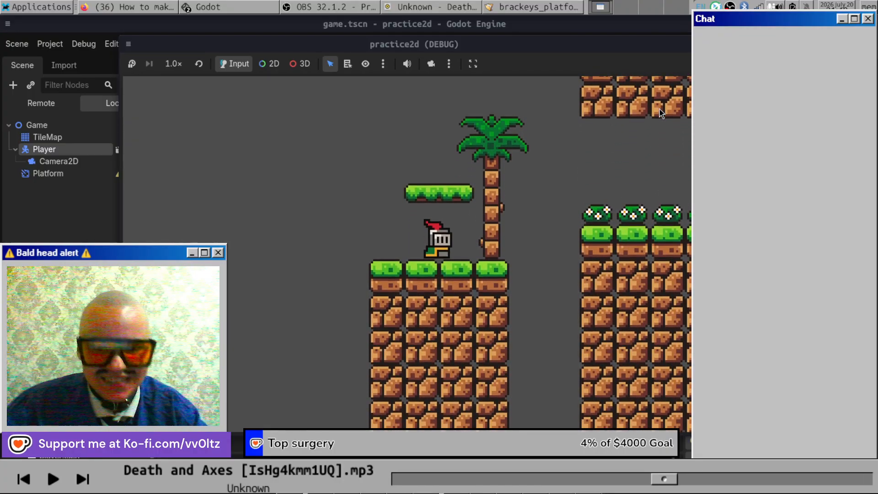
{"action": "key", "text": "space"}
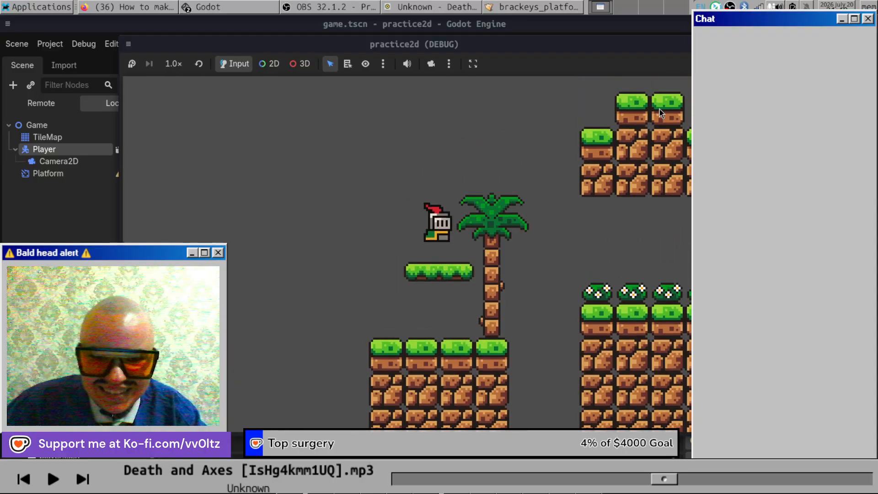
Close the running game, open the platform scene, and read the configuration warnings on the CollisionShape2D and Platform nodes.
{"action": "key", "text": "F8"}
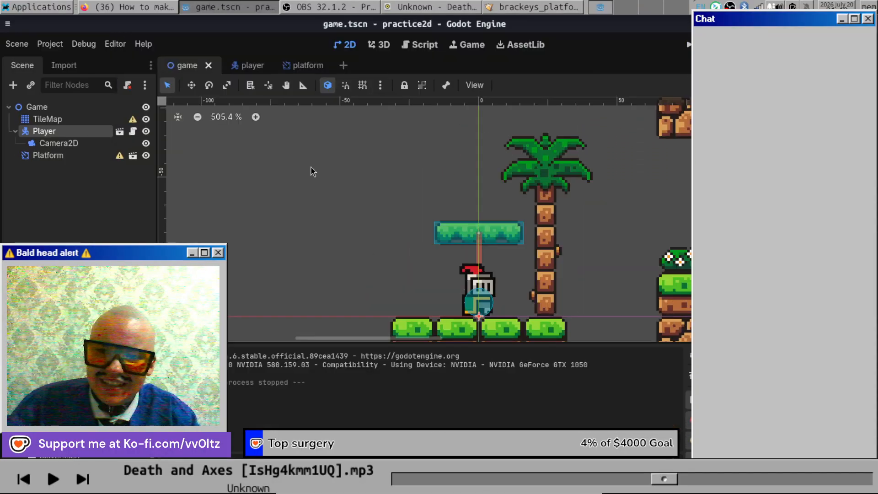
{"action": "left_click", "coordinate": [67, 157]}
{"action": "mouse_move", "coordinate": [120, 157]}
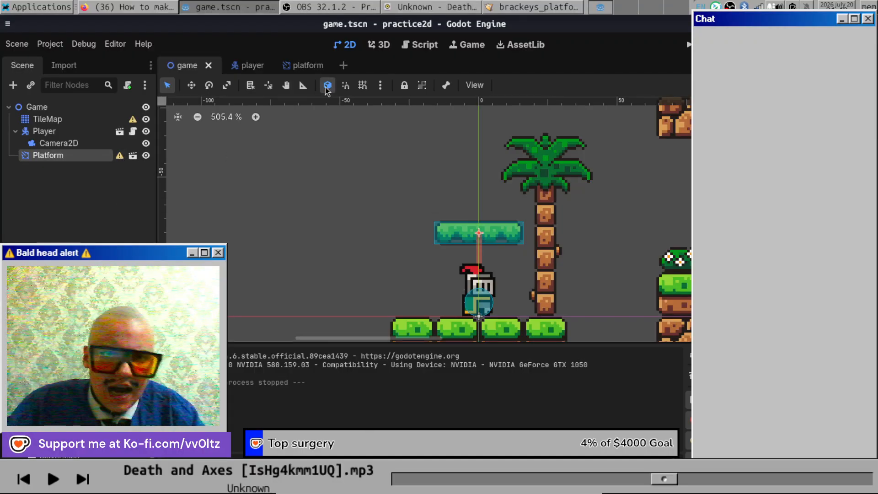
{"action": "left_click", "coordinate": [307, 68]}
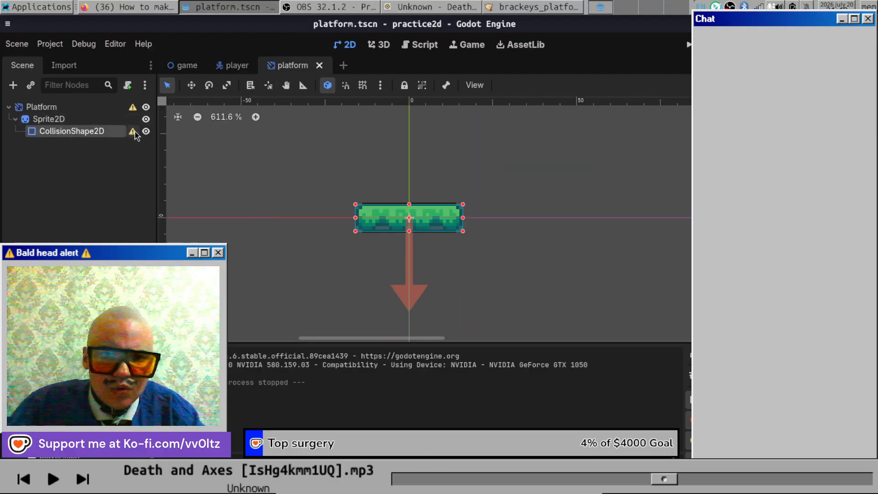
{"action": "mouse_move", "coordinate": [136, 134]}
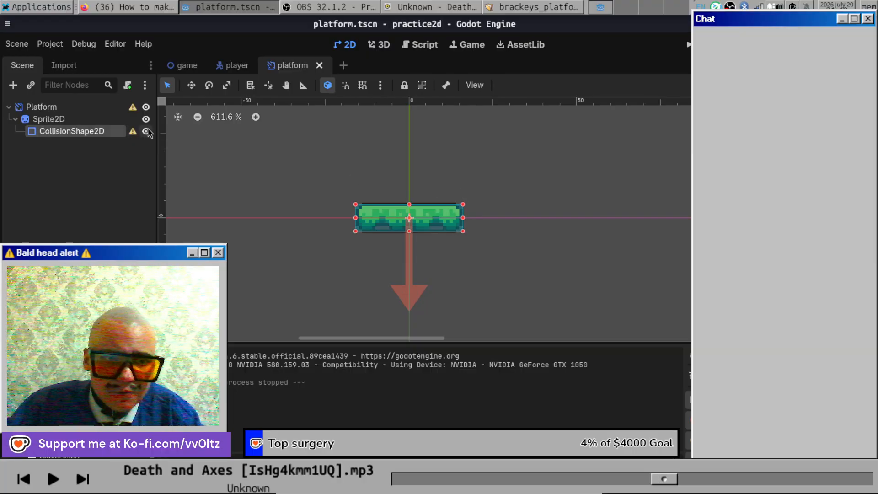
{"action": "left_click", "coordinate": [132, 132]}
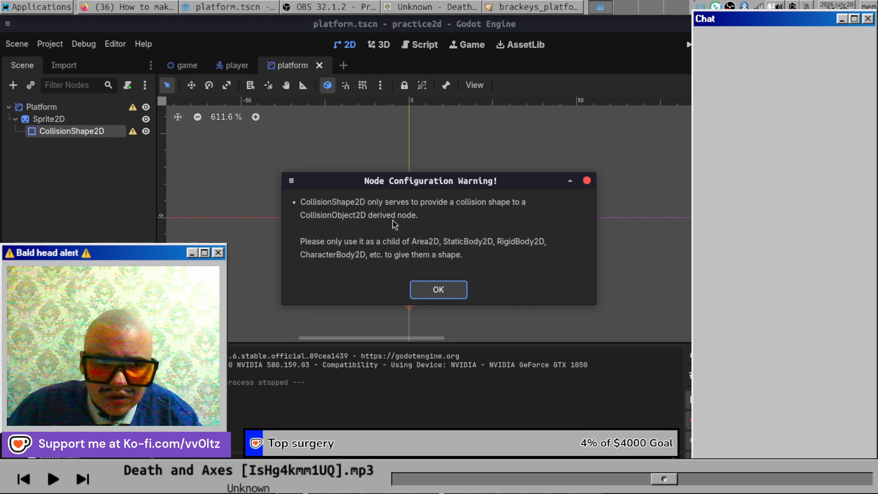
{"action": "left_click", "coordinate": [454, 285]}
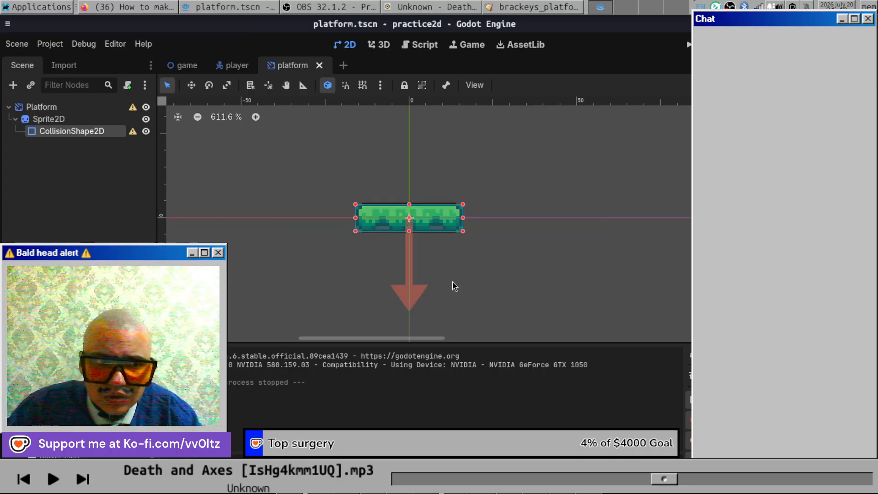
{"action": "left_click", "coordinate": [96, 111]}
{"action": "left_click", "coordinate": [133, 107]}
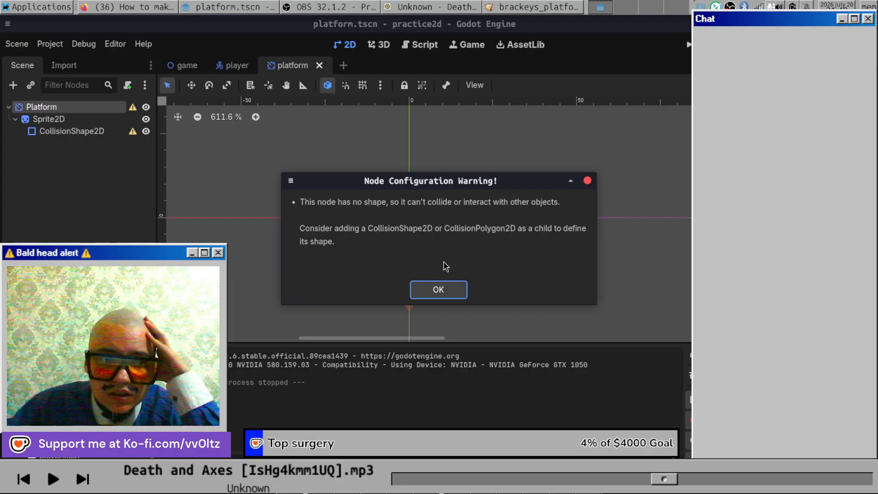
{"action": "left_click", "coordinate": [438, 288]}
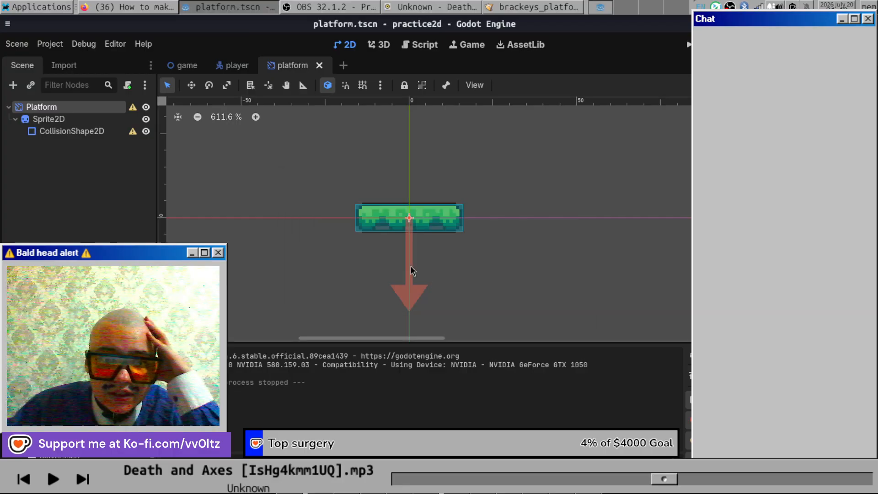
Switch to the tutorial in Firefox, rewind to the part on the platform's collision shape, watch it, and pause.
{"action": "left_click", "coordinate": [124, 9]}
{"action": "left_click", "coordinate": [350, 247]}
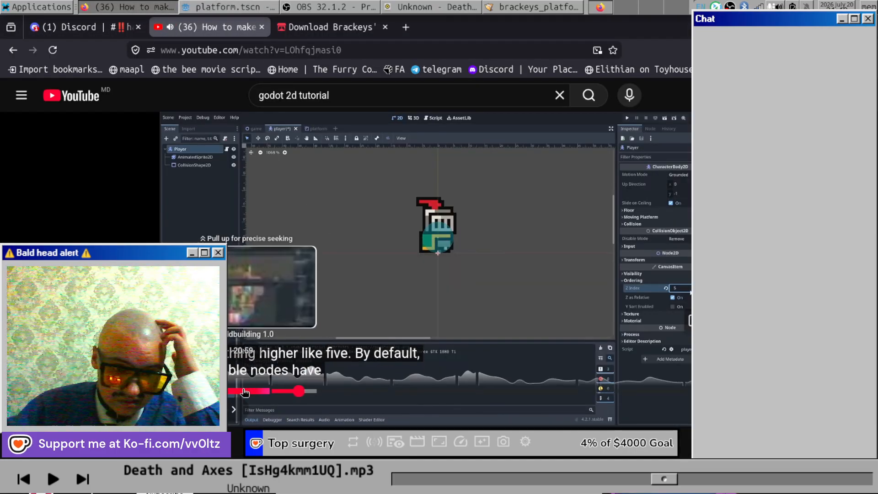
{"action": "left_click", "coordinate": [284, 392]}
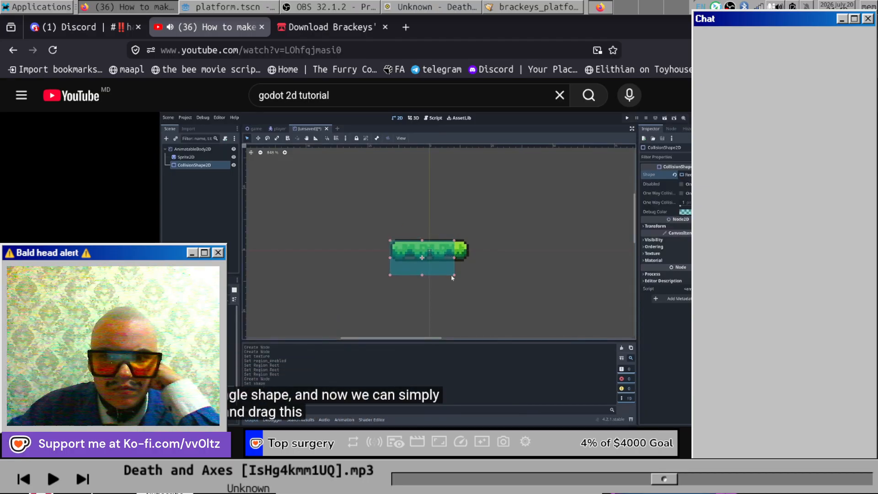
{"action": "left_click", "coordinate": [515, 414]}
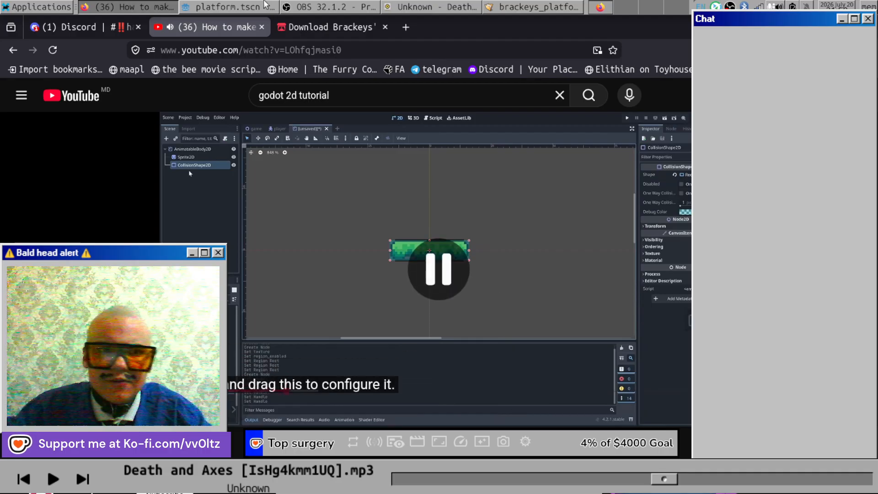
{"action": "key", "text": "alt+Tab"}
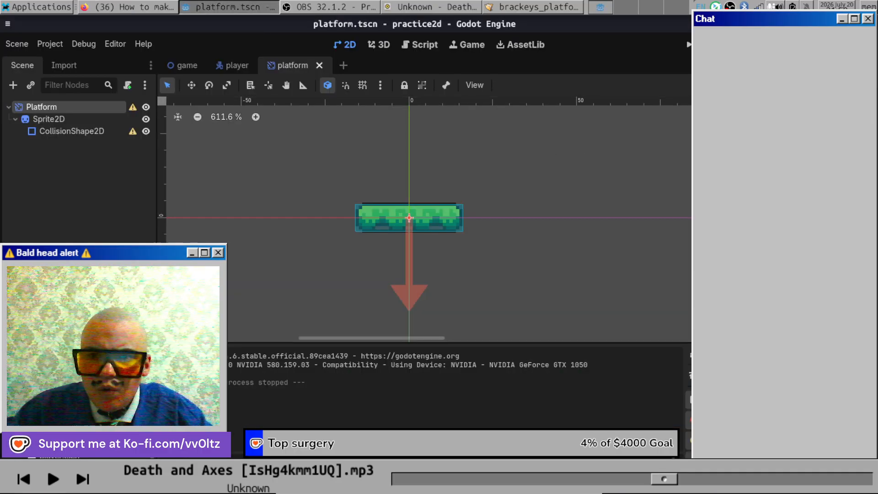
Compare the platform scene's node hierarchy in Godot with the tutorial's, playing on to the part where the top node is renamed and saved.
{"action": "left_click", "coordinate": [72, 131]}
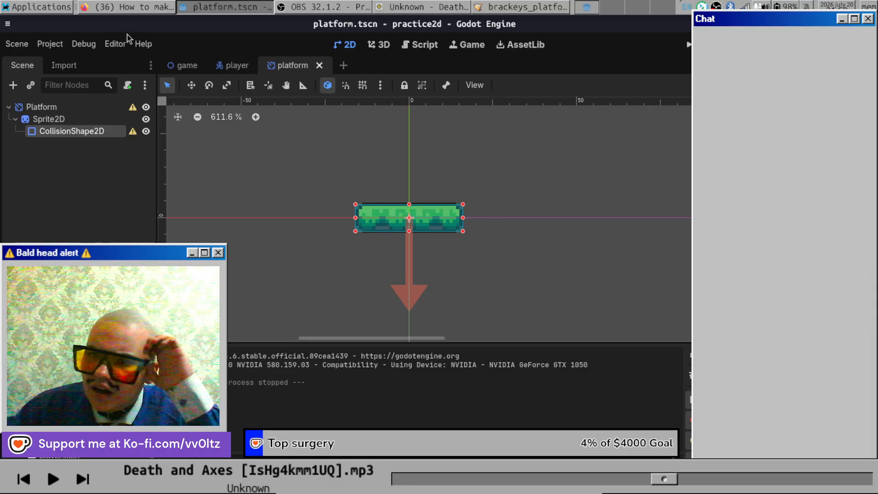
{"action": "left_click", "coordinate": [150, 6]}
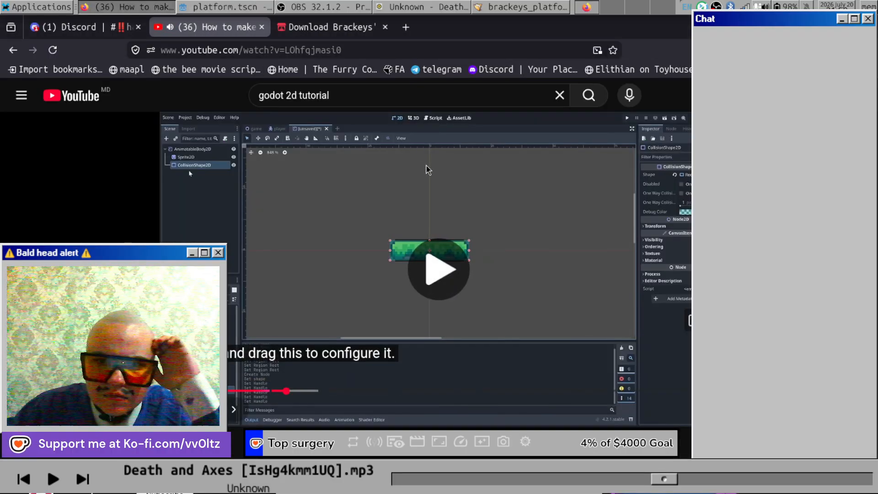
{"action": "left_click", "coordinate": [426, 166]}
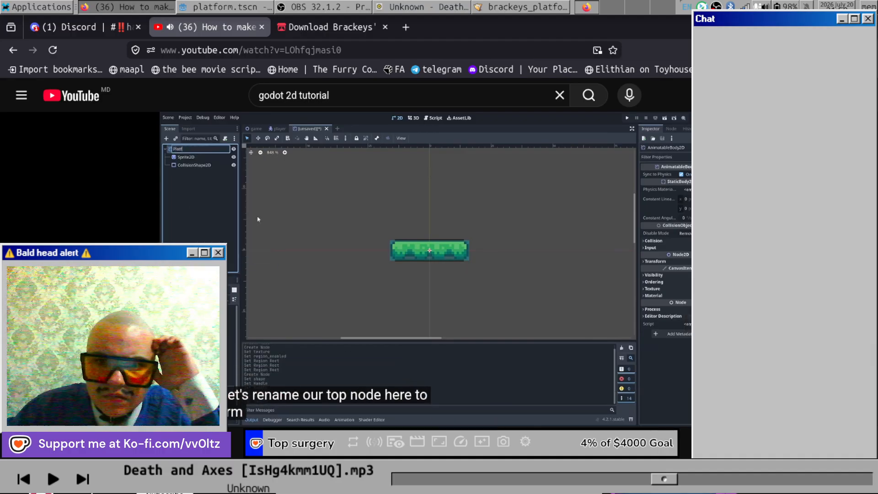
{"action": "left_click", "coordinate": [426, 165]}
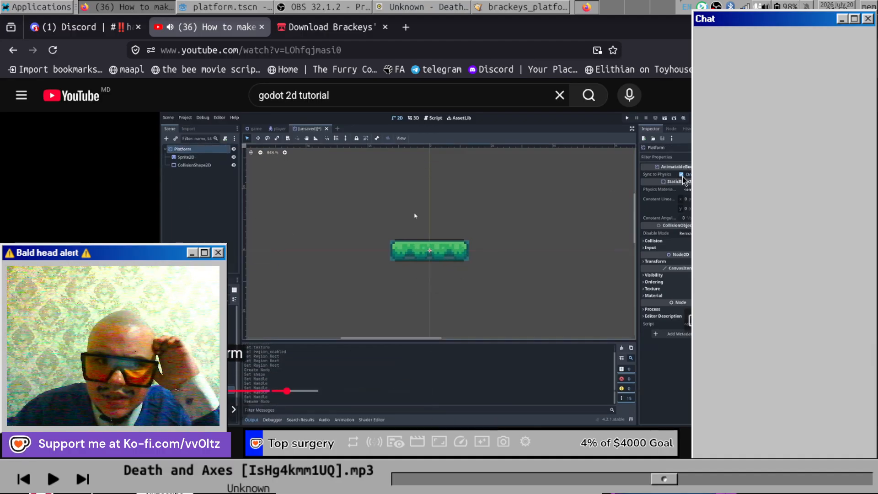
{"action": "left_click", "coordinate": [270, 6]}
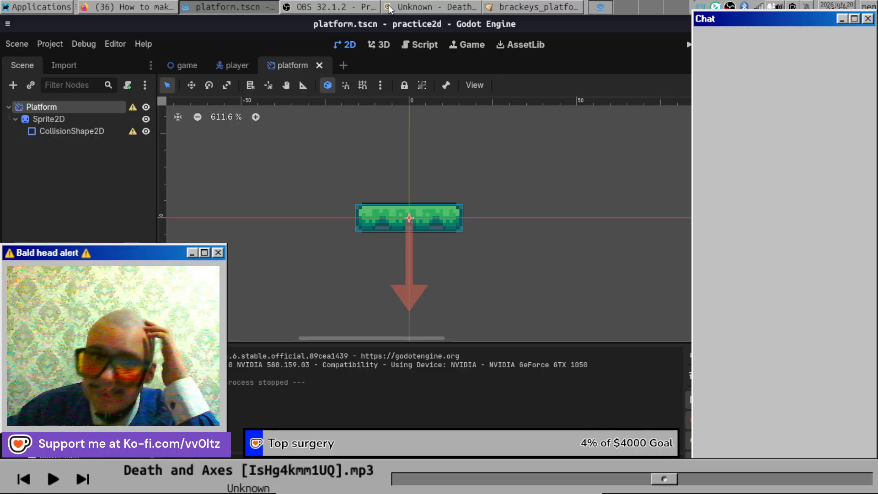
{"action": "left_click", "coordinate": [118, 5]}
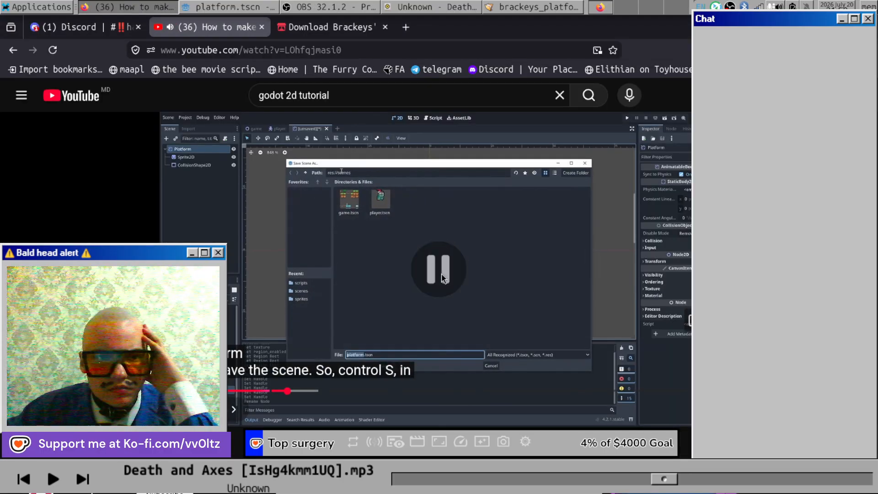
Switch back to Godot, move CollisionShape2D out of Sprite2D to sit directly under the Platform node, and save the scene.
{"action": "left_click", "coordinate": [228, 6]}
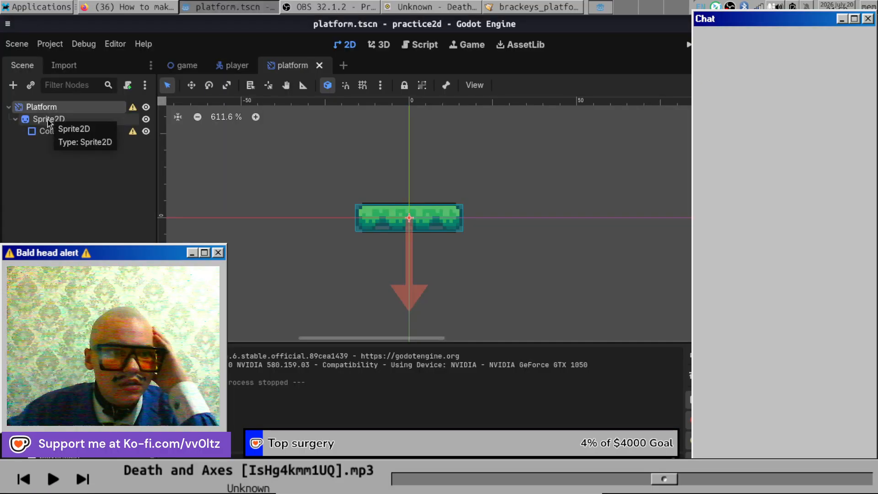
{"action": "mouse_move", "coordinate": [48, 132]}
{"action": "left_mouse_down"}
{"action": "mouse_move", "coordinate": [33, 142]}
{"action": "mouse_move", "coordinate": [28, 118]}
{"action": "mouse_move", "coordinate": [56, 117]}
{"action": "left_mouse_up"}
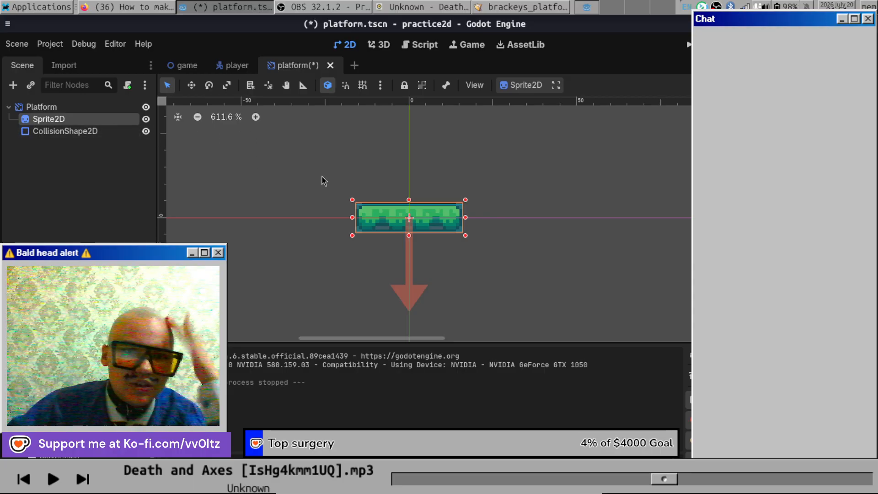
{"action": "key", "text": "ctrl+s"}
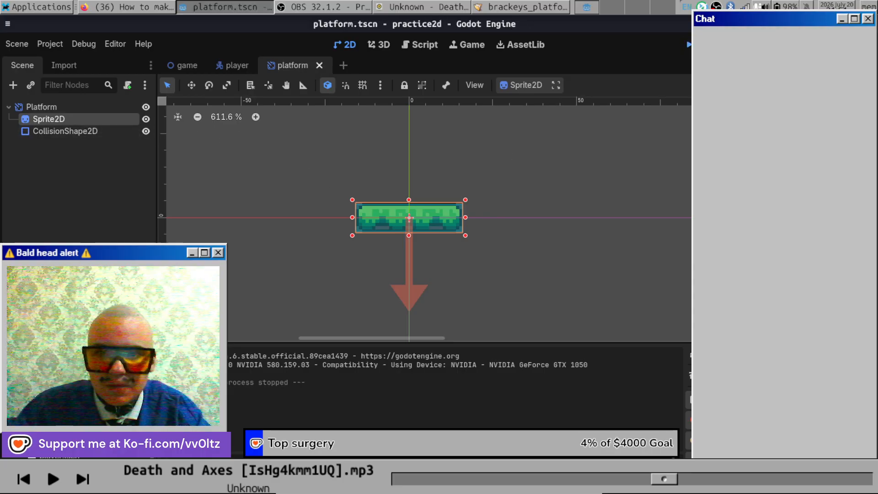
Run the project, test jumping through and landing on the platform while moving sideways, and close the game.
{"action": "key", "text": "F5"}
{"action": "key", "text": "space"}
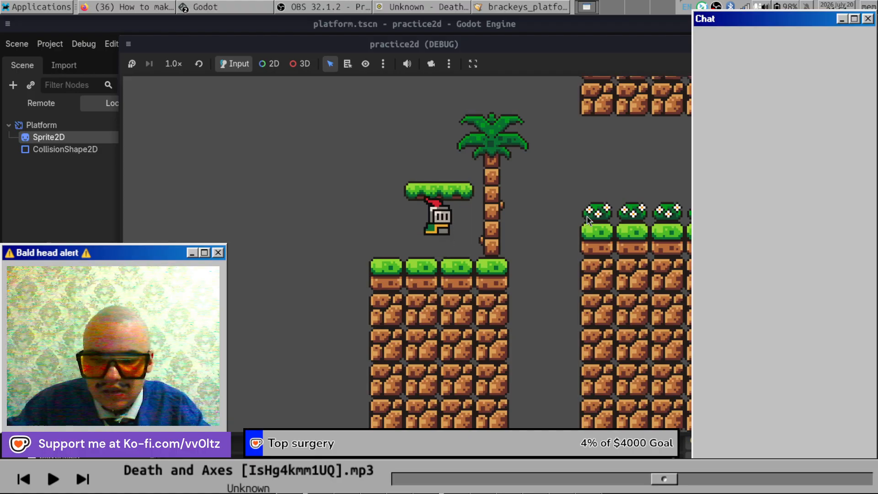
{"action": "key", "text": "space"}
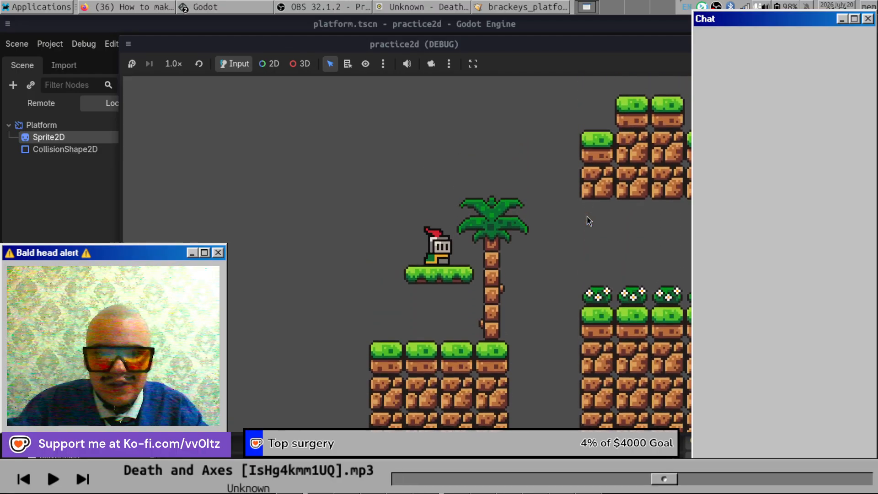
{"action": "key", "text": "Left"}
{"action": "key", "text": "Right"}
{"action": "key", "text": "space"}
{"action": "key", "text": "Left"}
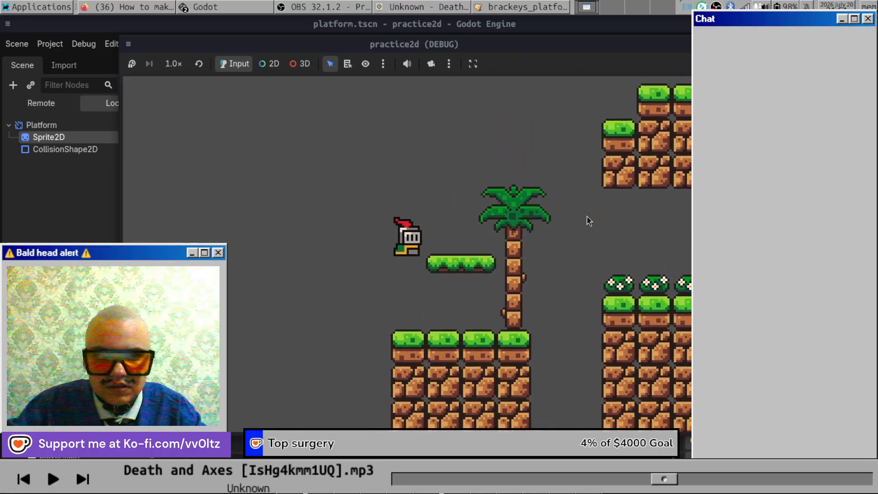
{"action": "key", "text": "Right"}
{"action": "key", "text": "space"}
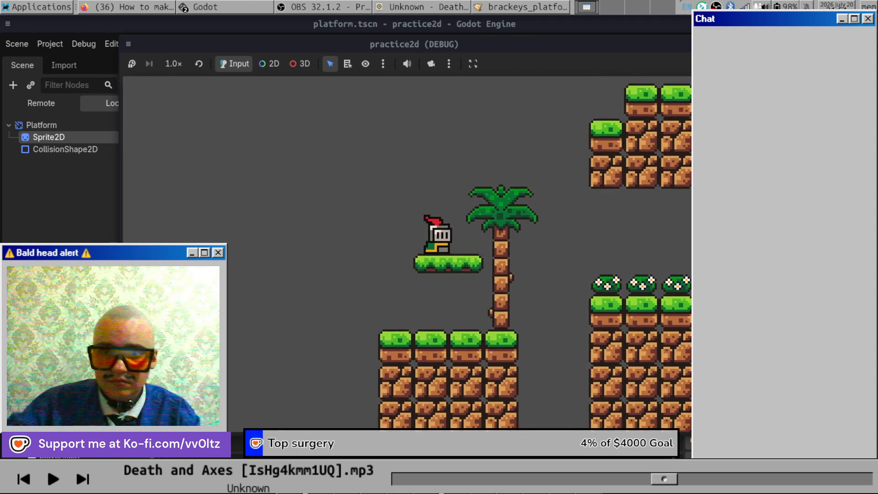
{"action": "left_click", "coordinate": [750, 44]}
Switch to the tutorial in Firefox, watch up to adding an AnimationPlayer node to the second platform, and pause it.
{"action": "left_click", "coordinate": [87, 9]}
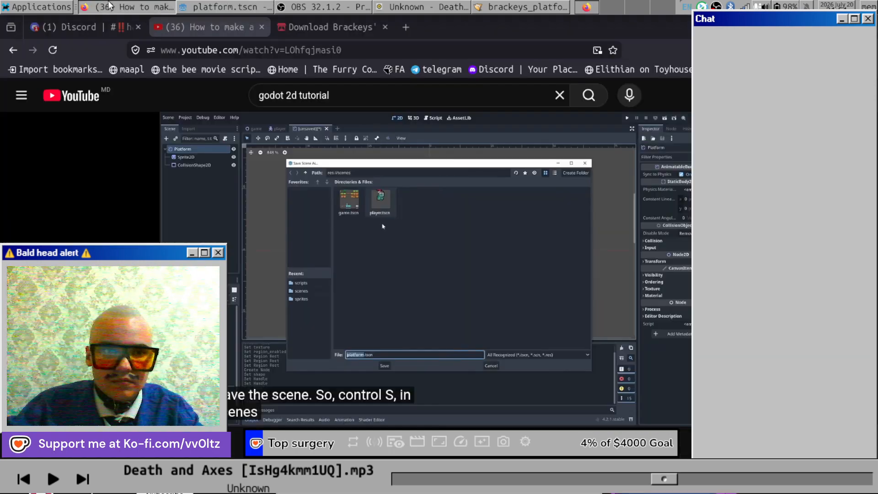
{"action": "left_click", "coordinate": [470, 300]}
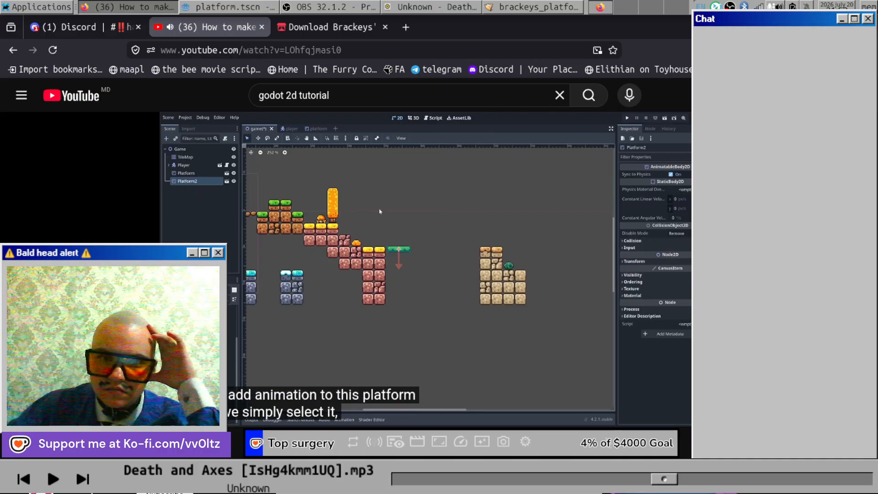
{"action": "left_click", "coordinate": [620, 279]}
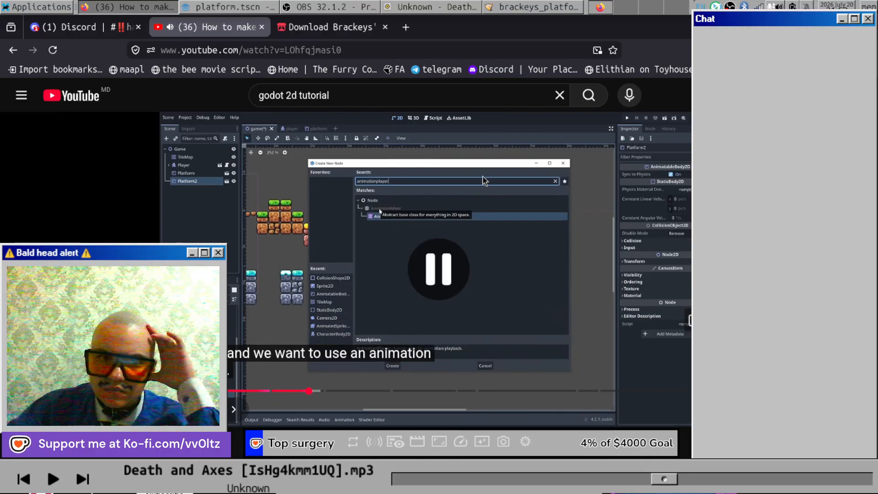
Switch back to Godot and, in the game scene's TileMap, move the rightmost ground block about 7 tiles farther right to widen the gap.
{"action": "key", "text": "alt+Tab"}
{"action": "scroll", "coordinate": [562, 188], "scroll_direction": "down", "scroll_amount": 4}
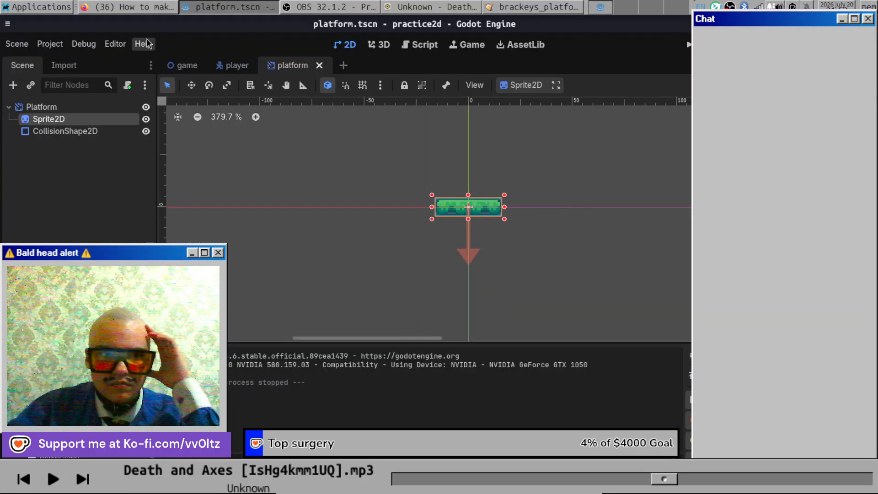
{"action": "left_click", "coordinate": [181, 65]}
{"action": "scroll", "coordinate": [416, 198], "scroll_direction": "down", "scroll_amount": 5}
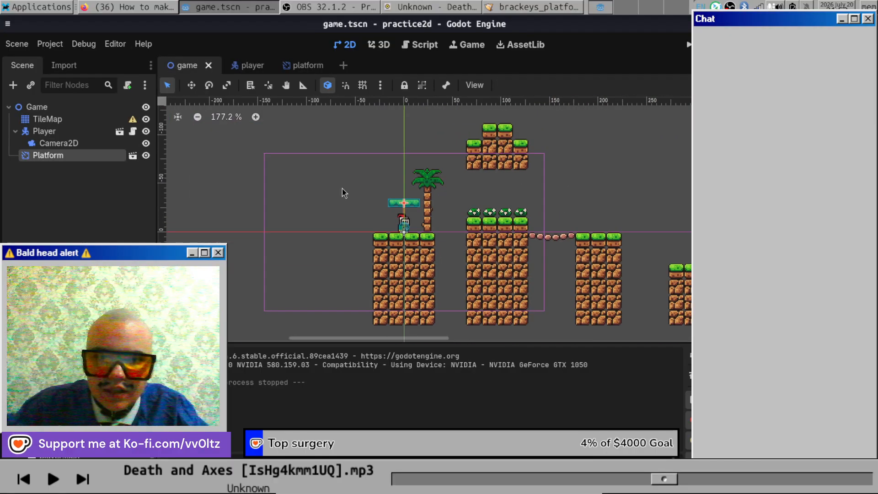
{"action": "scroll", "coordinate": [488, 246], "scroll_direction": "up", "scroll_amount": 2}
{"action": "left_click", "coordinate": [526, 191]}
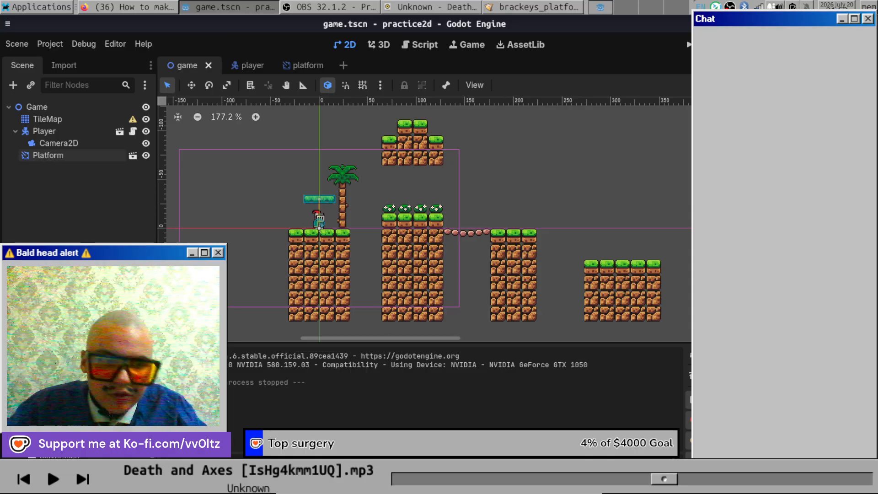
{"action": "left_click", "coordinate": [50, 119]}
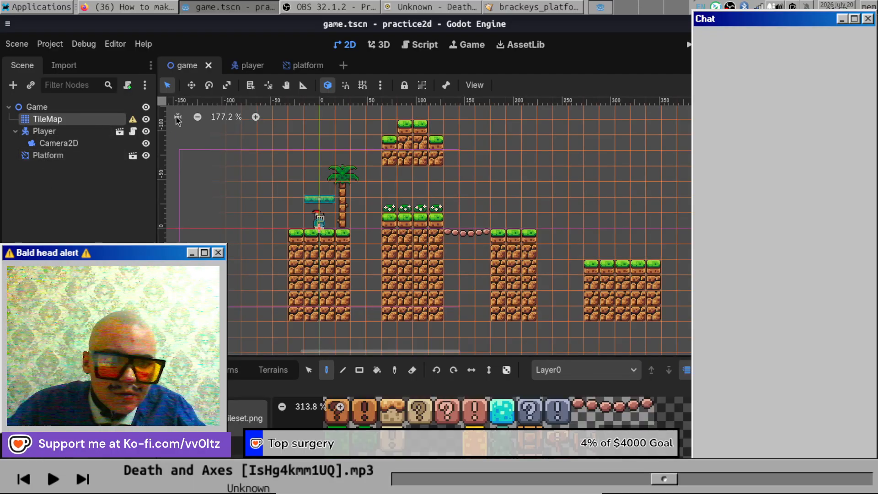
{"action": "mouse_move", "coordinate": [133, 118]}
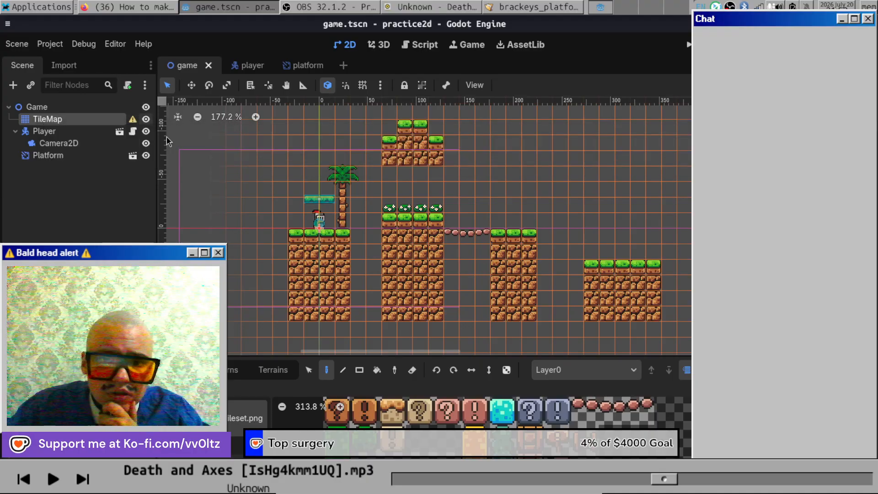
{"action": "scroll", "coordinate": [544, 240], "scroll_direction": "down", "scroll_amount": 2}
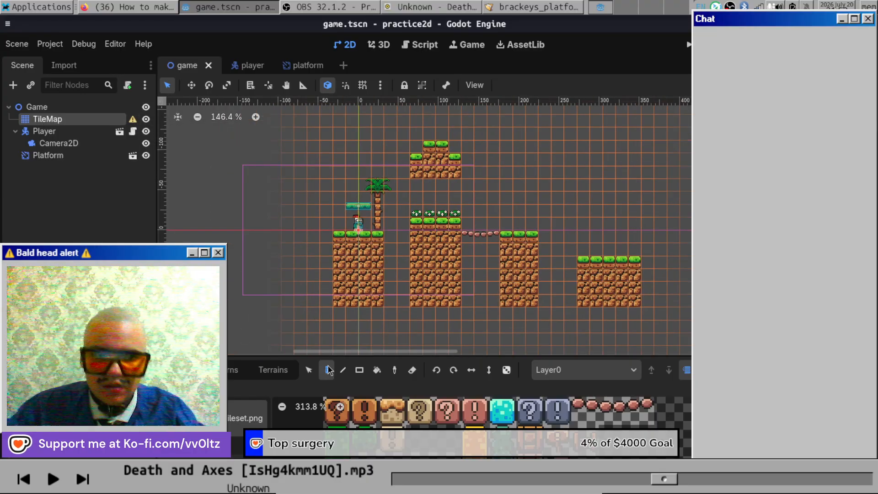
{"action": "left_click", "coordinate": [312, 370]}
{"action": "left_click_drag", "start_coordinate": [564, 235], "coordinate": [721, 282]}
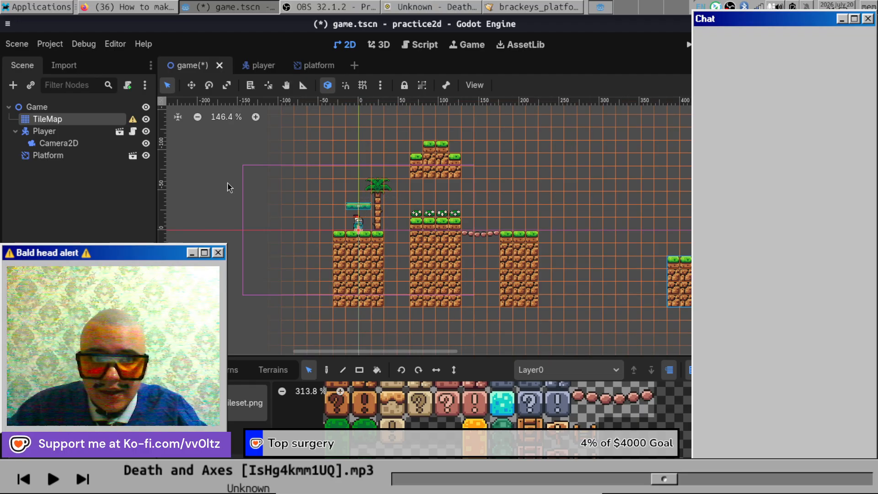
Duplicate the Platform node and place the copy in the wide gap, just beside the third ground column.
{"action": "left_click", "coordinate": [75, 158]}
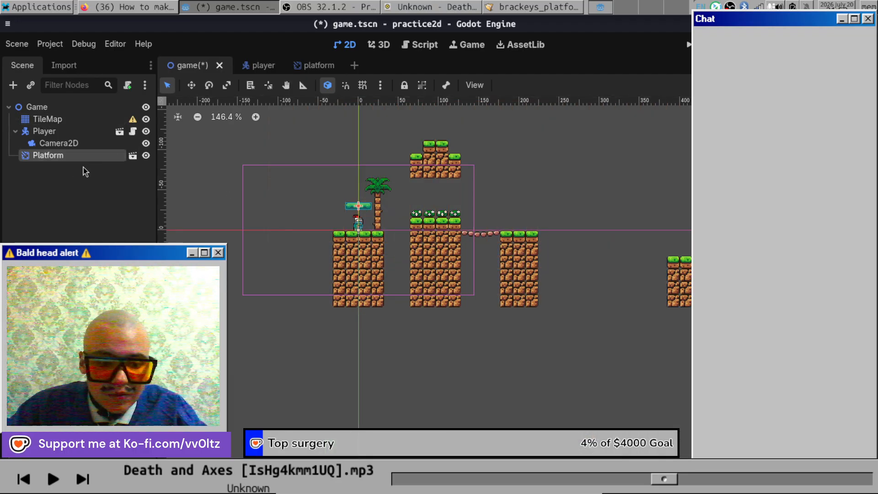
{"action": "key", "text": "ctrl+d"}
{"action": "left_click_drag", "start_coordinate": [83, 167], "coordinate": [603, 264]}
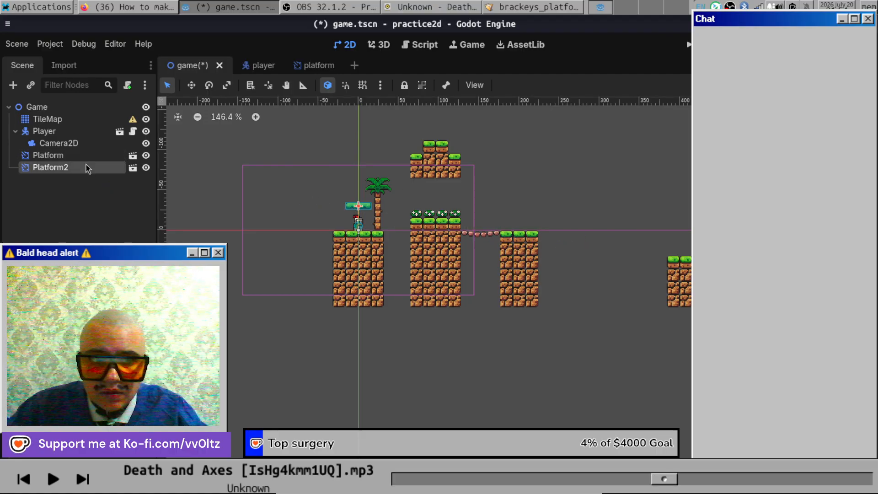
{"action": "left_click_drag", "start_coordinate": [351, 210], "coordinate": [558, 259]}
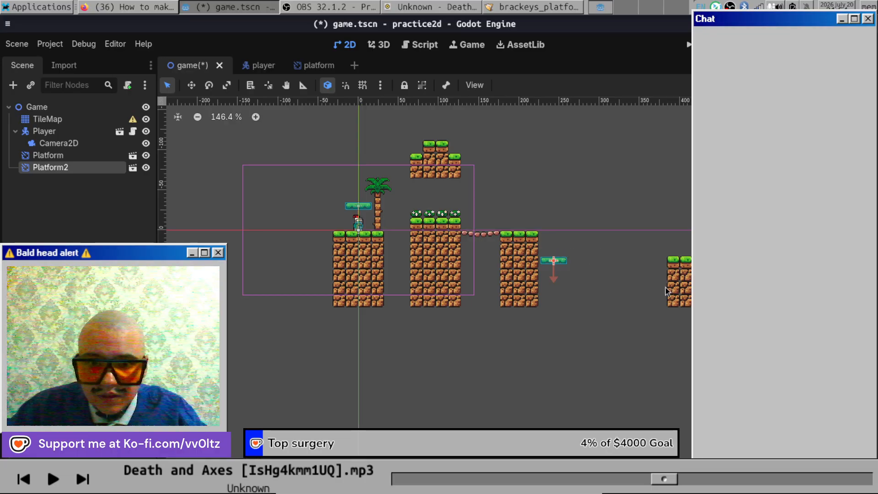
{"action": "left_click", "coordinate": [641, 278]}
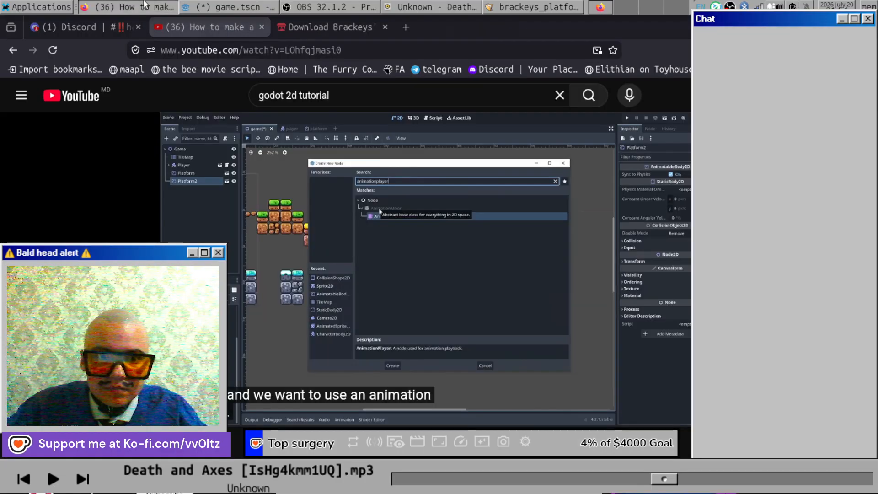
Switch to the tutorial in Firefox, watch the AnimationPlayer node being created, and pause the video.
{"action": "left_click", "coordinate": [148, 6]}
{"action": "left_click", "coordinate": [336, 186]}
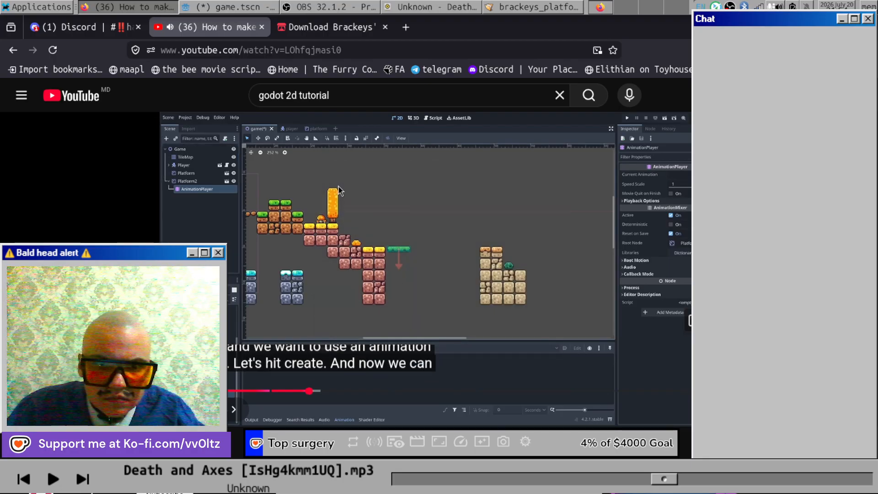
{"action": "left_click", "coordinate": [339, 187]}
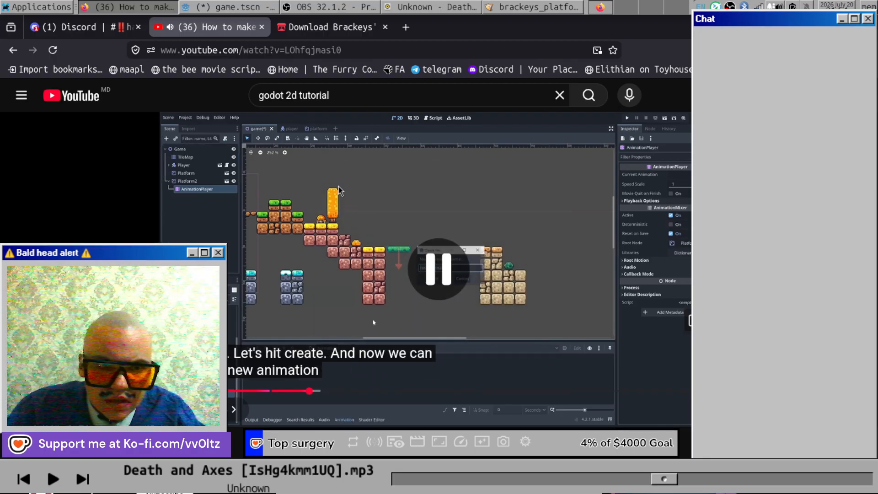
Switch back to Godot and add an AnimationPlayer node as a child of Platform2.
{"action": "key", "text": "alt+Tab"}
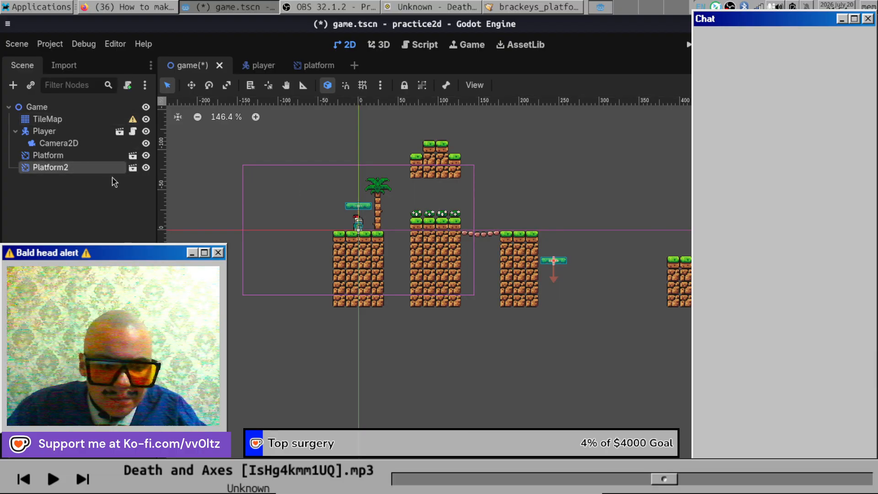
{"action": "key", "text": "ctrl+a"}
{"action": "type", "text": "ANI"}
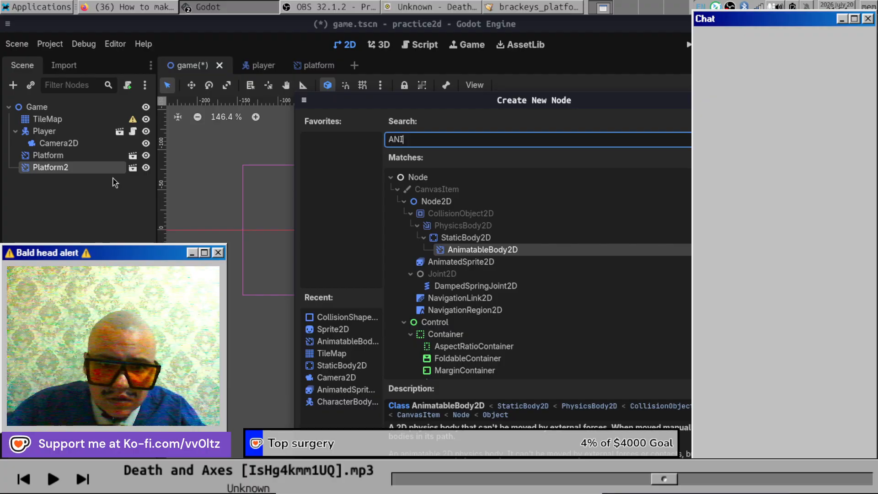
{"action": "key", "text": "BackSpace"}
{"action": "key", "text": "BackSpace"}
{"action": "key", "text": "BackSpace"}
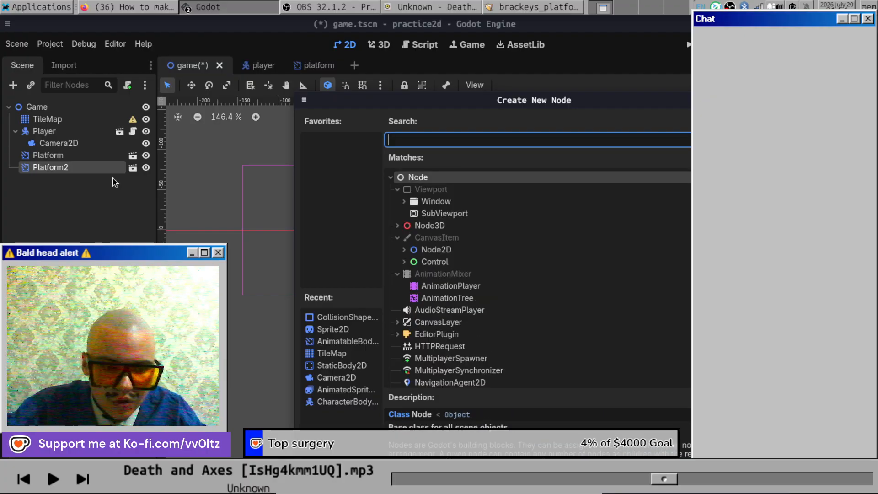
{"action": "type", "text": "animatio"}
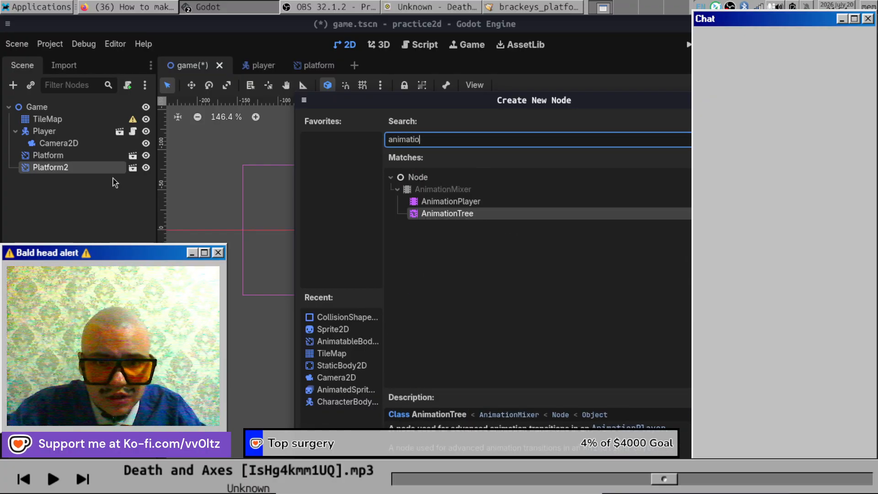
{"action": "key", "text": "Up"}
{"action": "key", "text": "Return"}
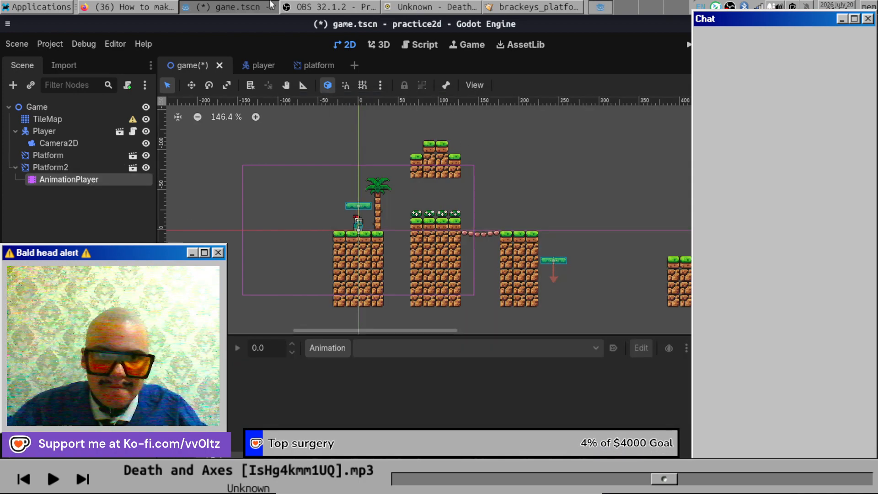
Switch to the tutorial in Firefox, watch up to the second position keyframe on the moving platform, and pause it.
{"action": "left_click", "coordinate": [80, 7]}
{"action": "left_click", "coordinate": [417, 226]}
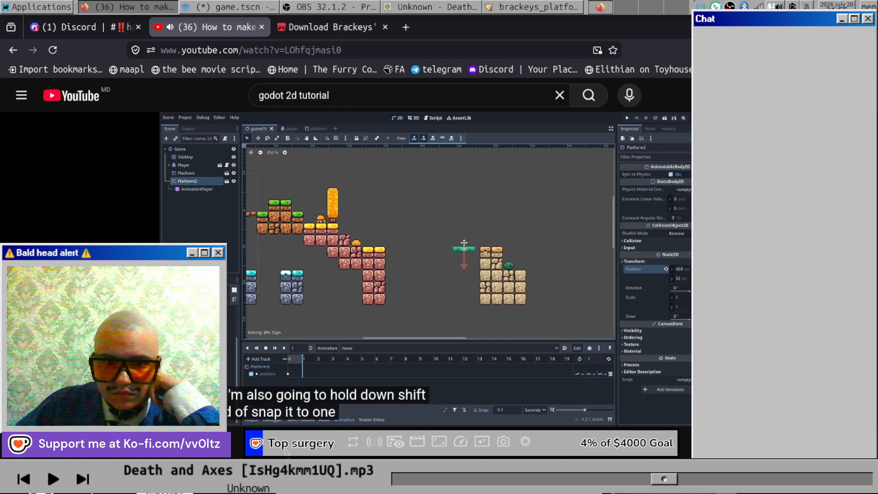
{"action": "mouse_move", "coordinate": [290, 418]}
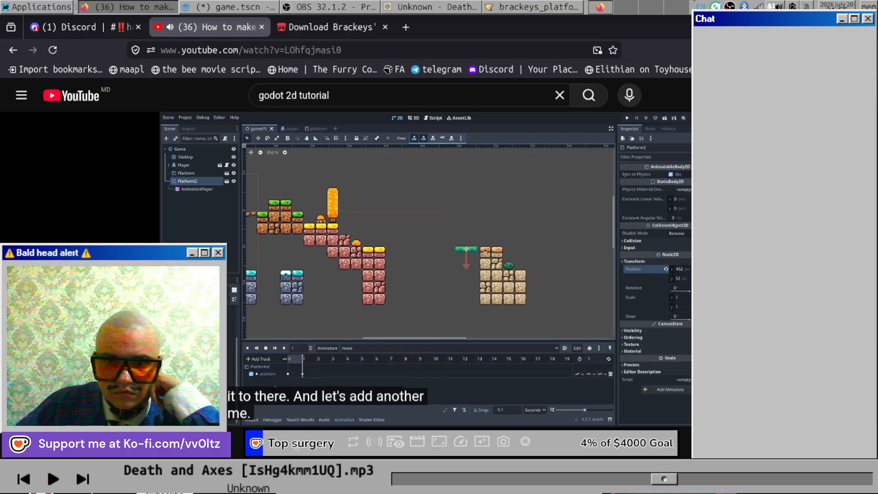
{"action": "left_click", "coordinate": [349, 237]}
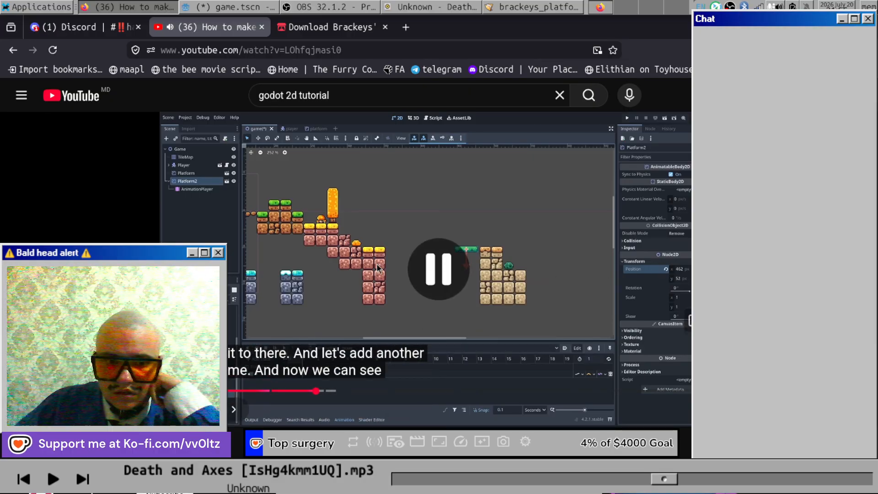
Switch back to Godot, activate the Move tool, and select the Platform2 node.
{"action": "left_click", "coordinate": [220, 9]}
{"action": "left_click", "coordinate": [77, 167]}
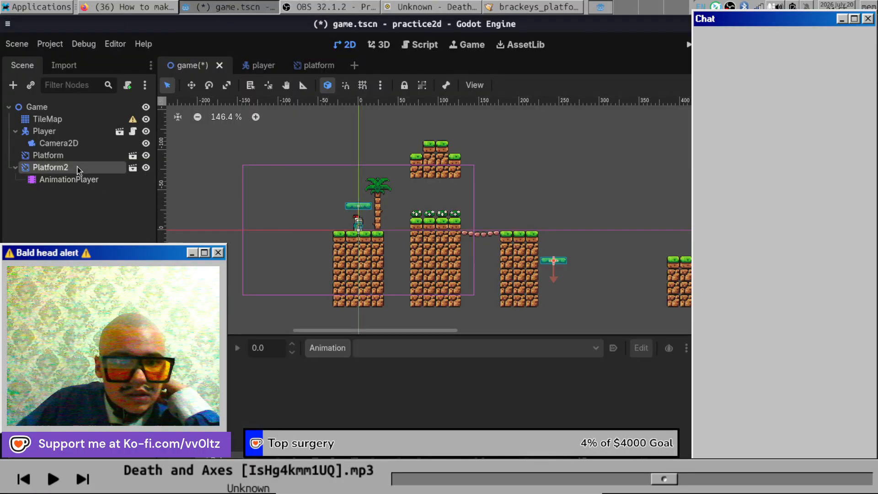
{"action": "scroll", "coordinate": [676, 291], "scroll_direction": "up", "scroll_amount": 6}
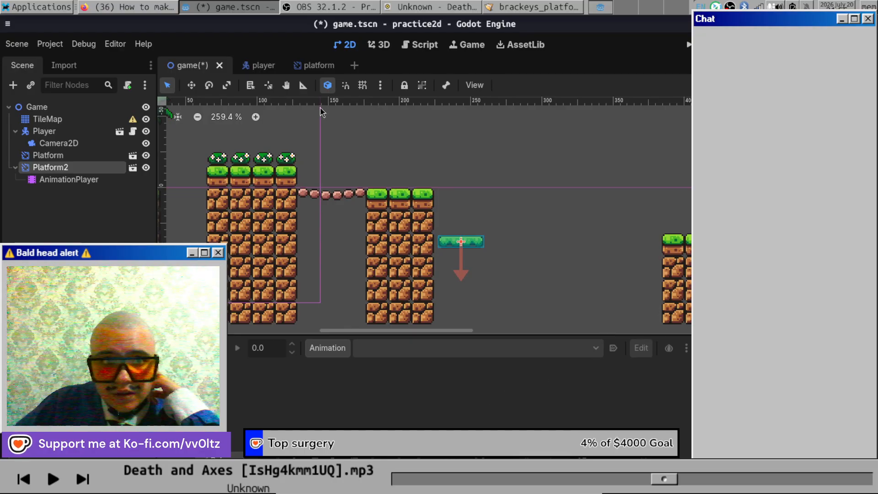
{"action": "left_click", "coordinate": [192, 87]}
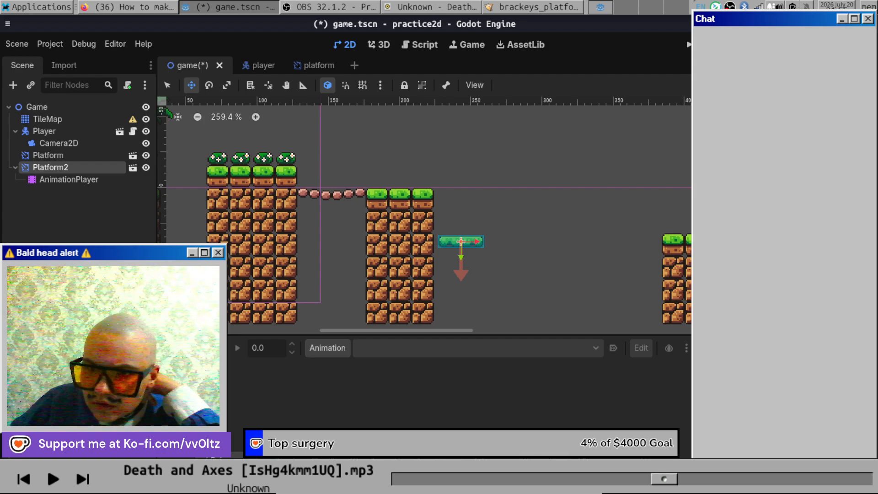
{"action": "left_click", "coordinate": [106, 180]}
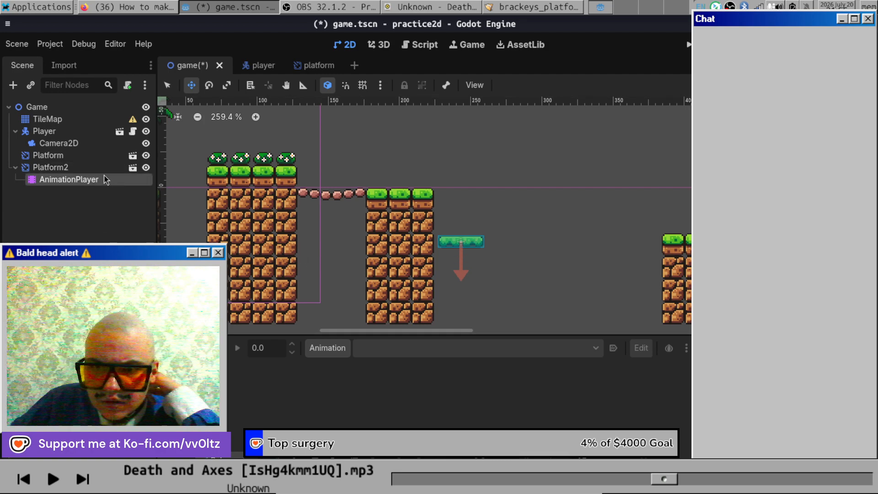
{"action": "left_click", "coordinate": [95, 168]}
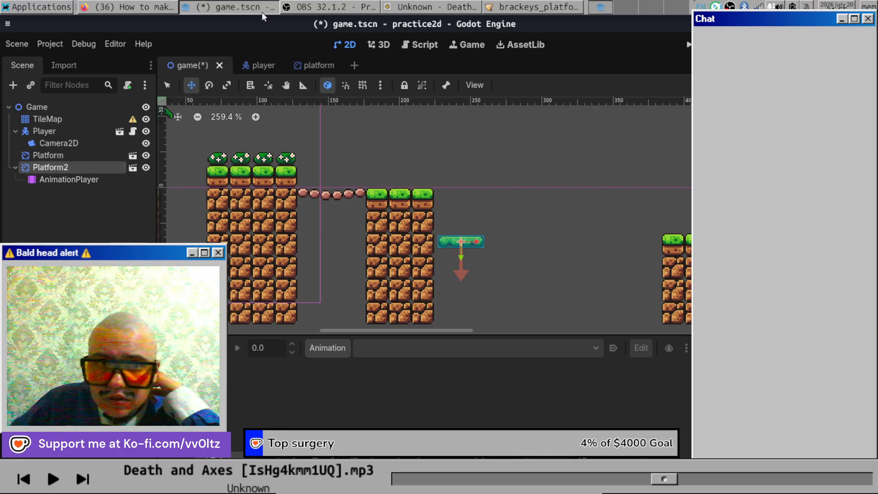
Switch to the tutorial in Firefox, rewind to where a track and key are created for Platform2's position, and pause it.
{"action": "left_click", "coordinate": [123, 6]}
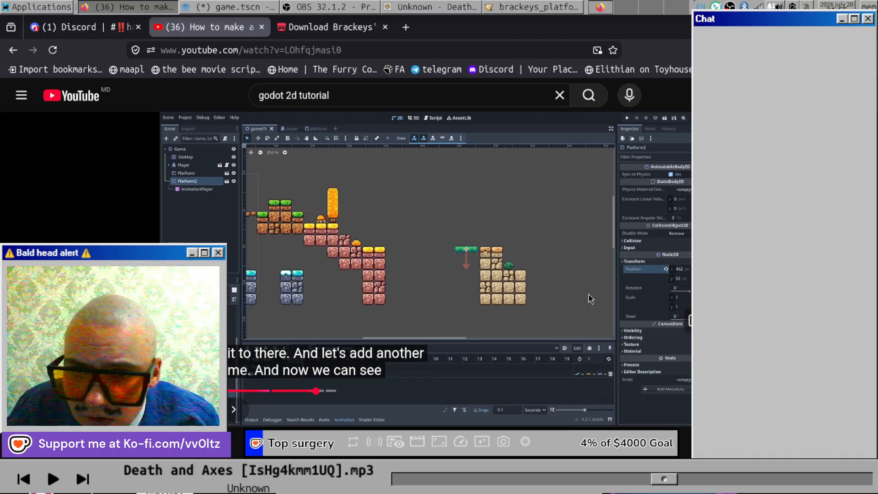
{"action": "left_click", "coordinate": [509, 304]}
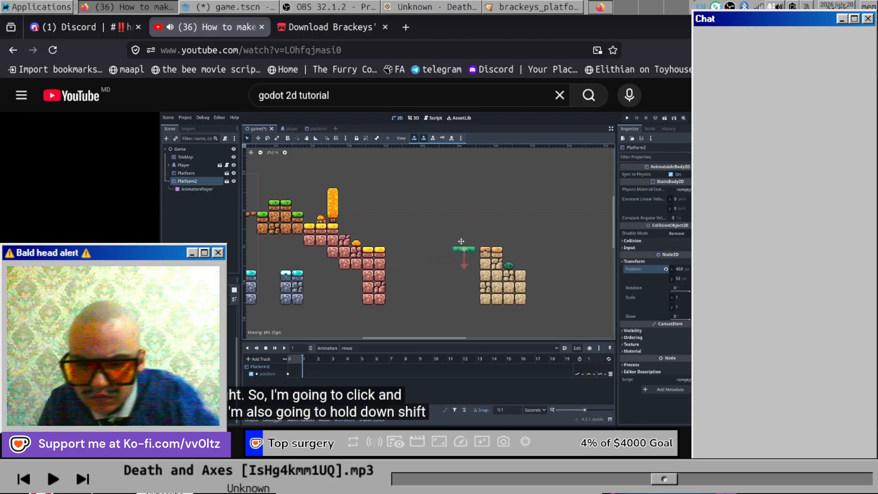
{"action": "key", "text": "Left"}
{"action": "key", "text": "Left"}
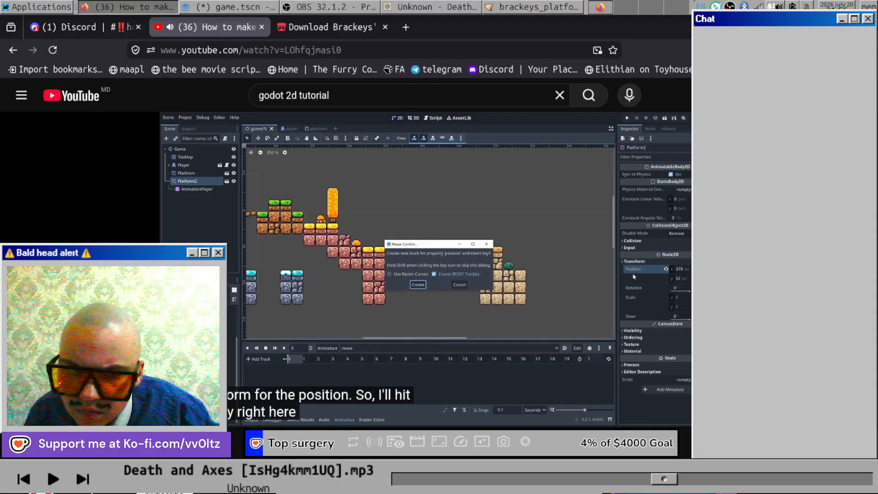
{"action": "left_click", "coordinate": [510, 308]}
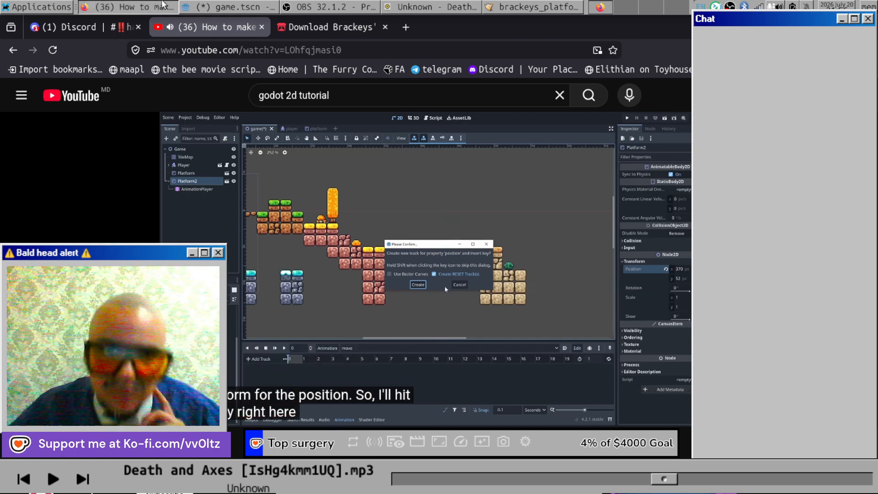
Compare the Godot scene with the tutorial's position keyframe in Firefox, then return to Godot and select the Player node.
{"action": "left_click", "coordinate": [206, 9]}
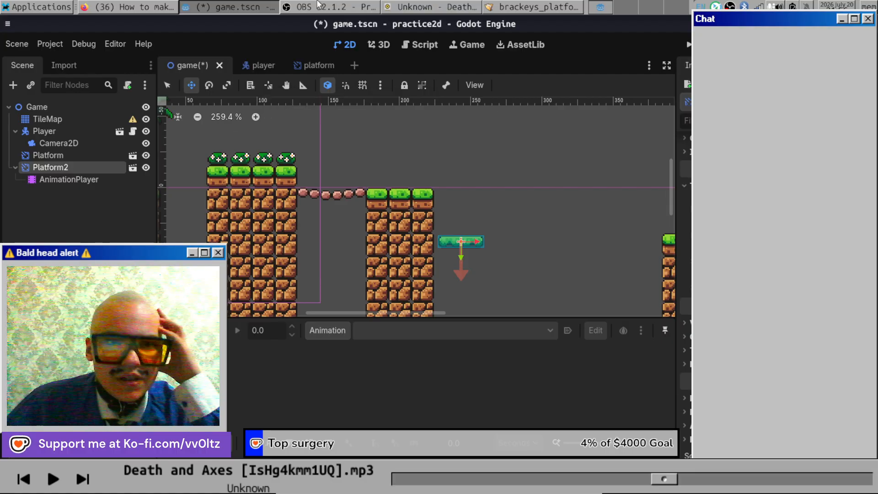
{"action": "left_click", "coordinate": [148, 6]}
{"action": "left_click", "coordinate": [372, 262]}
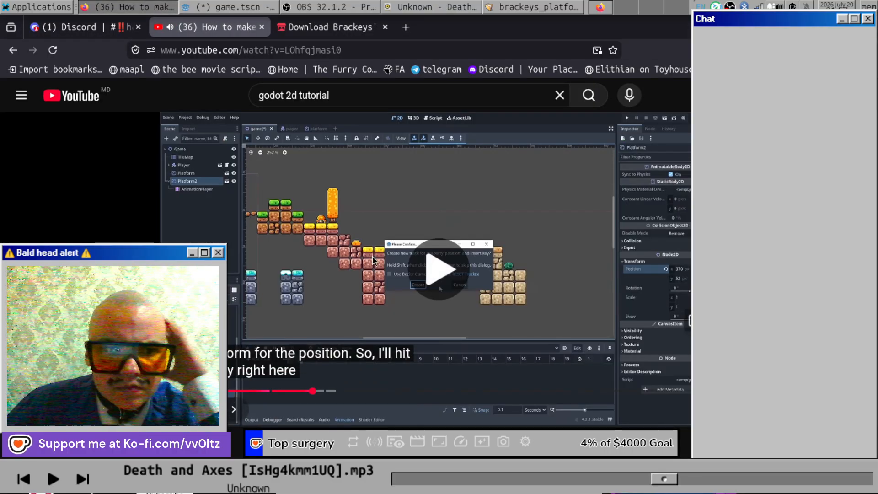
{"action": "left_click", "coordinate": [373, 257]}
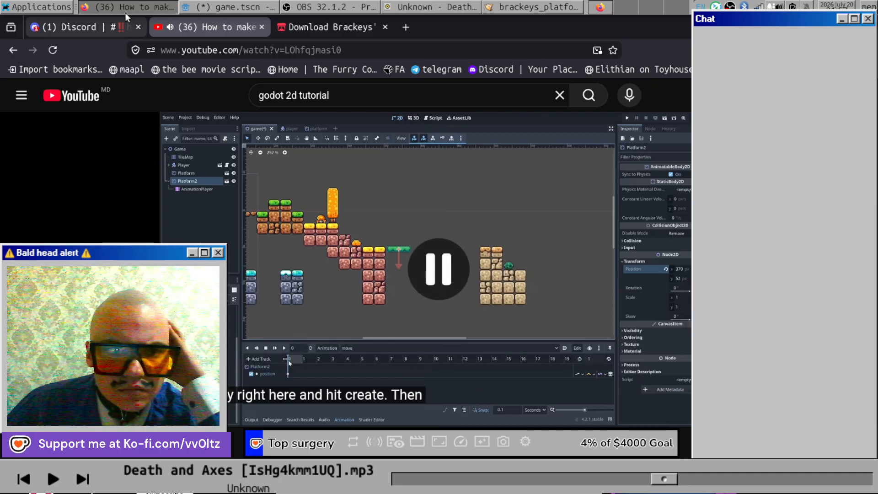
{"action": "left_click", "coordinate": [205, 9]}
{"action": "left_click", "coordinate": [44, 132]}
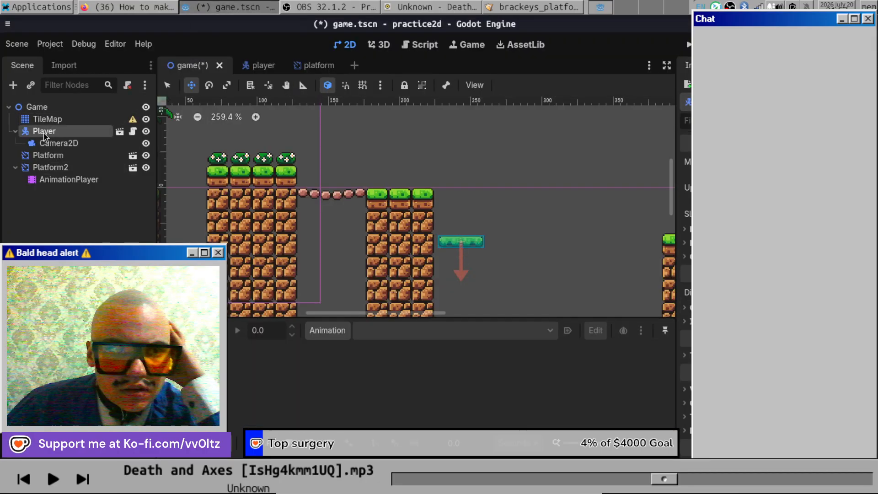
Switch to the tutorial in Firefox, rewind to the AnimationPlayer creation, watch up to the naming of the new animation, and pause it.
{"action": "left_click", "coordinate": [128, 6]}
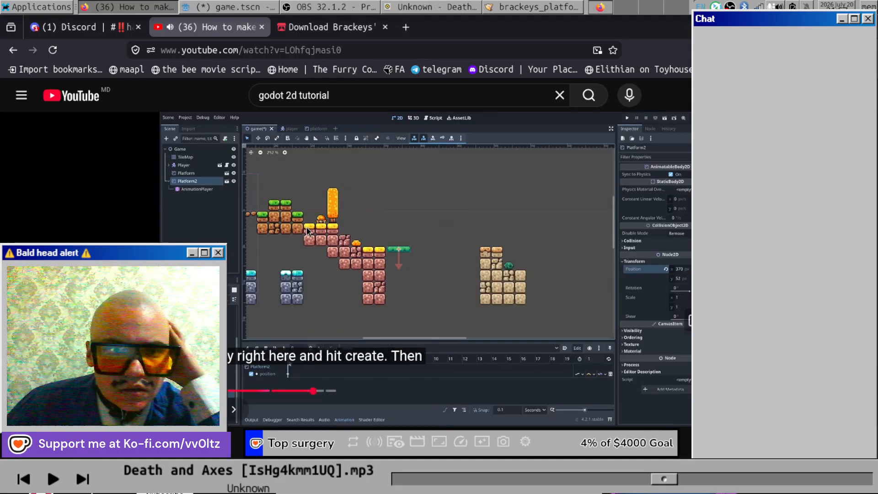
{"action": "left_click", "coordinate": [465, 326]}
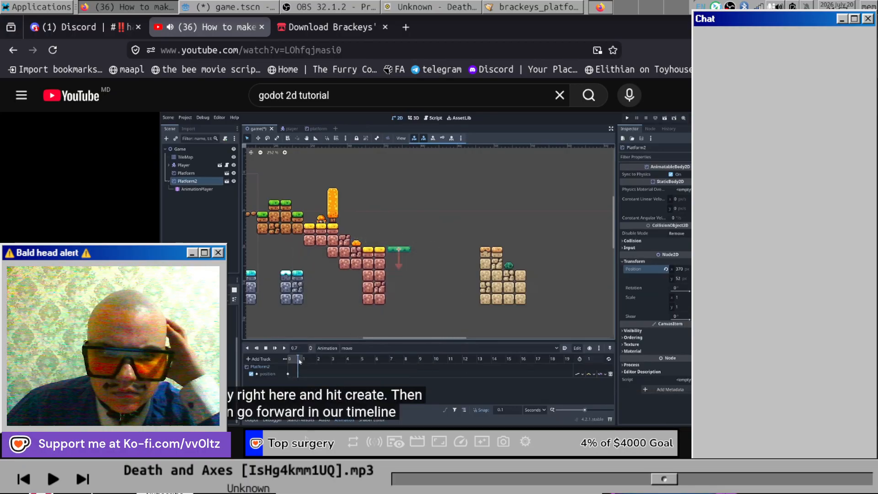
{"action": "left_click_drag", "start_coordinate": [303, 392], "coordinate": [310, 394]}
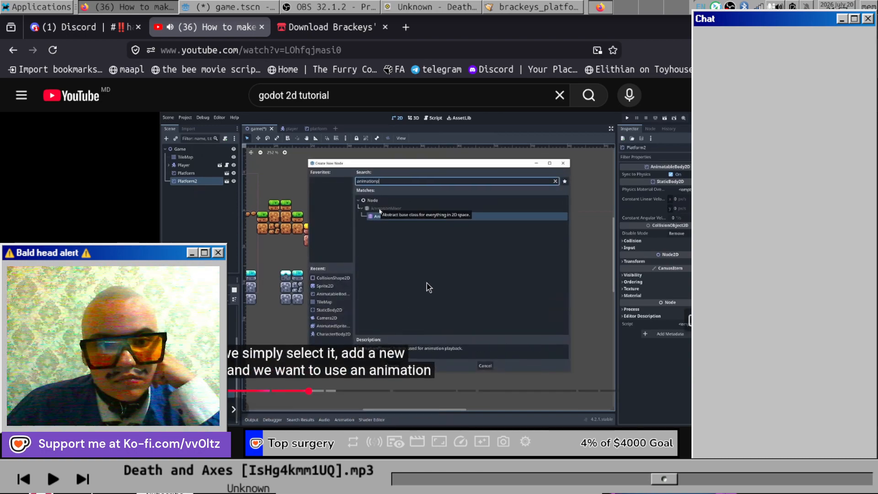
{"action": "left_click", "coordinate": [427, 283]}
{"action": "left_click", "coordinate": [427, 284]}
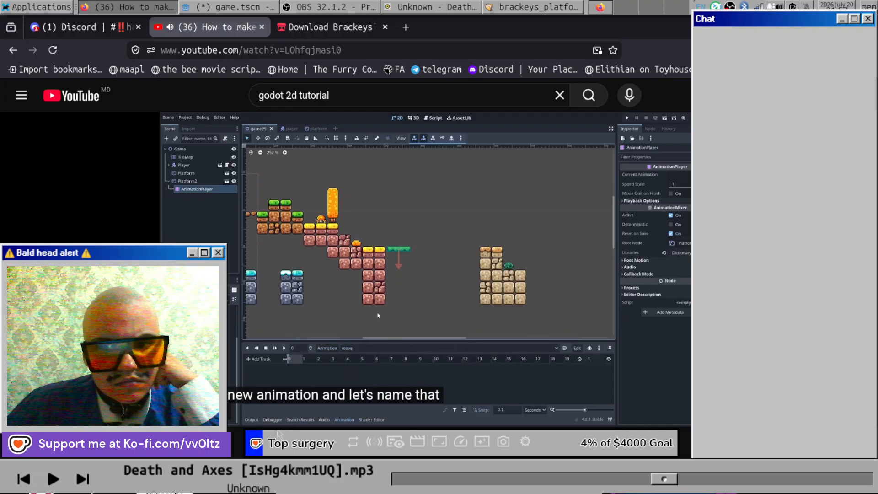
{"action": "left_click", "coordinate": [438, 258]}
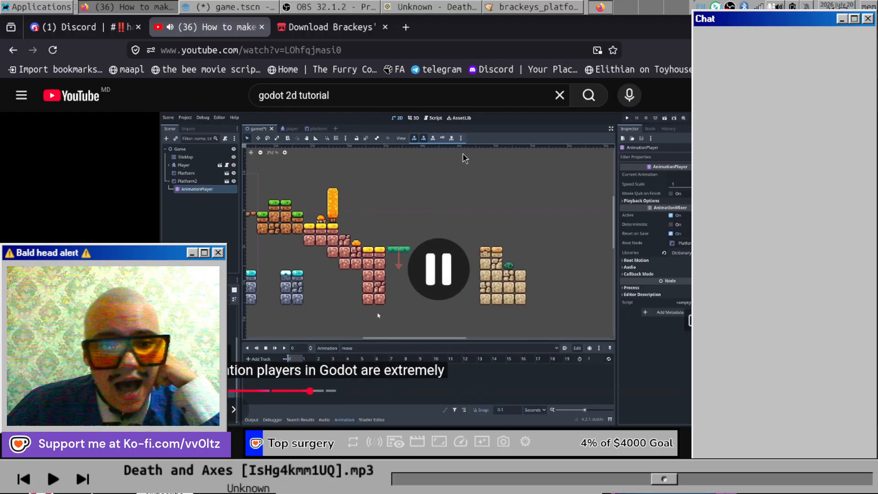
Switch back to Godot, select Platform2, and create a new animation named "move".
{"action": "left_click", "coordinate": [229, 7]}
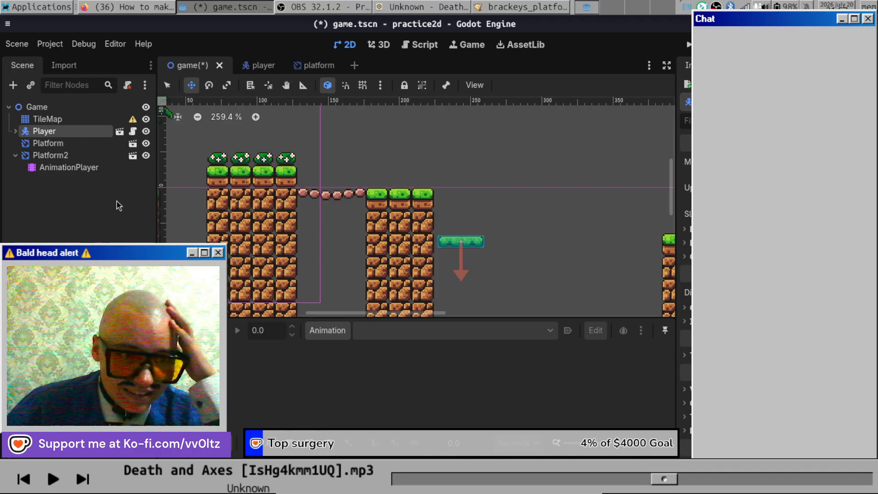
{"action": "left_click", "coordinate": [75, 156]}
{"action": "left_click", "coordinate": [318, 332]}
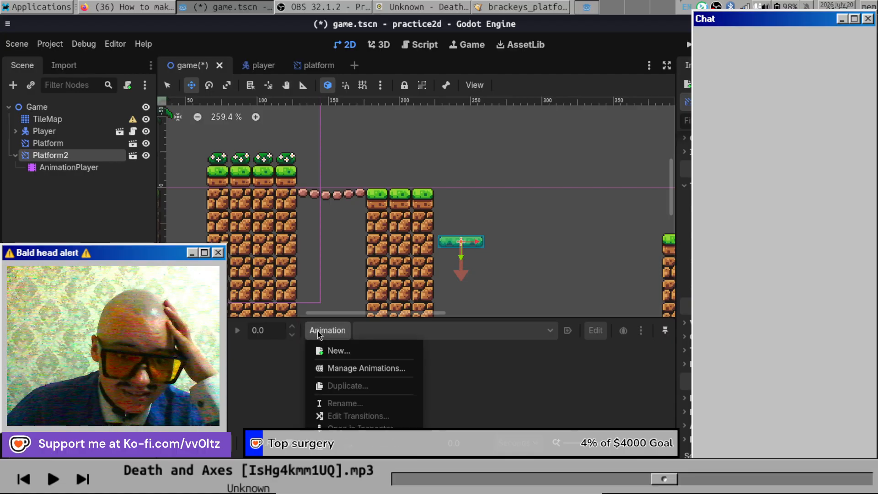
{"action": "left_click", "coordinate": [336, 350]}
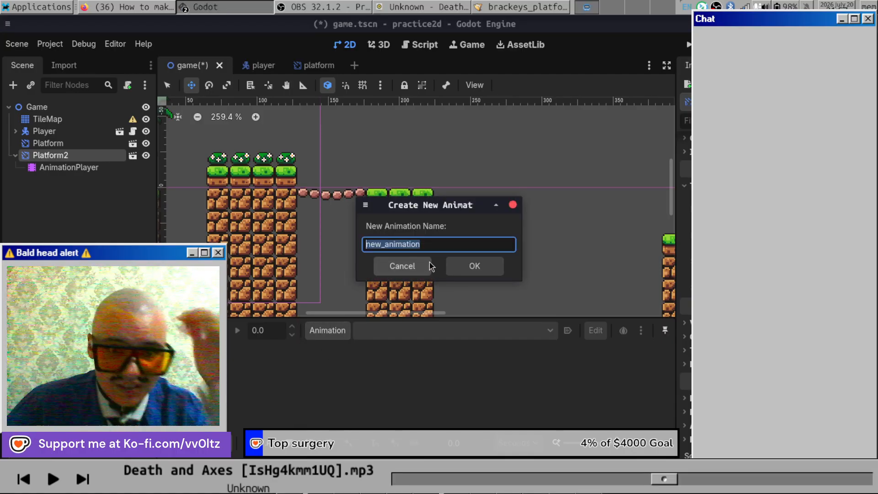
{"action": "type", "text": "move"}
{"action": "key", "text": "Return"}
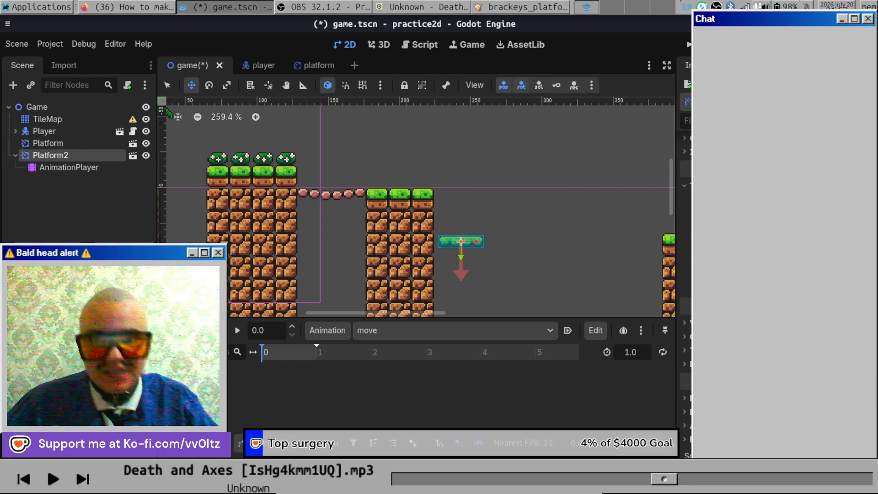
Key Platform2's position at time 0, creating a new position track along with a RESET track.
{"action": "scroll", "coordinate": [481, 194], "scroll_direction": "down", "scroll_amount": 3}
{"action": "scroll", "coordinate": [567, 241], "scroll_direction": "up", "scroll_amount": 2}
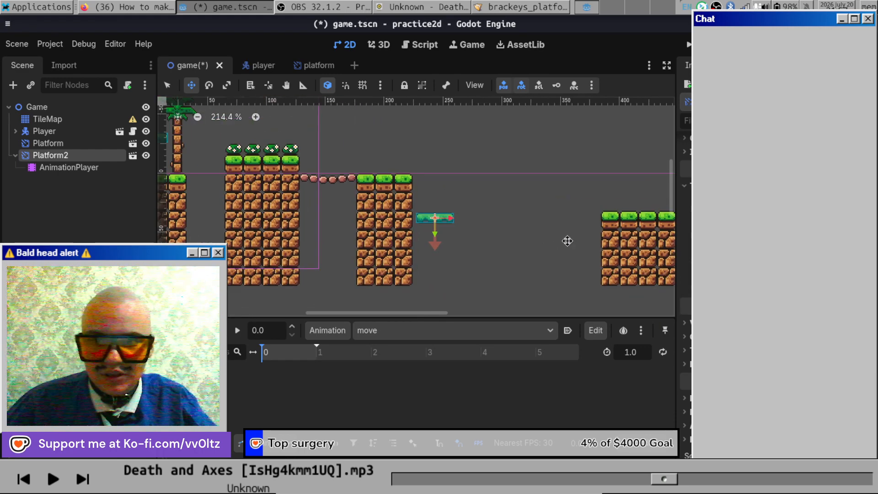
{"action": "scroll", "coordinate": [567, 241], "scroll_direction": "up", "scroll_amount": 1}
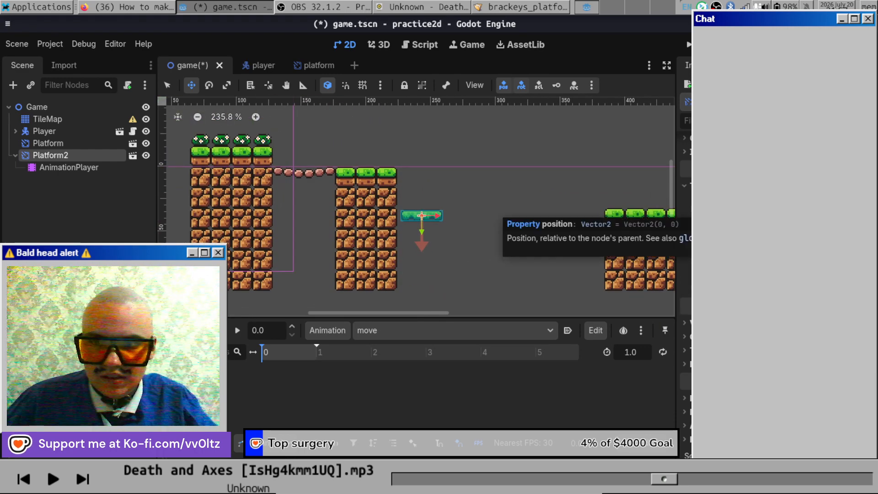
{"action": "left_click", "coordinate": [866, 207]}
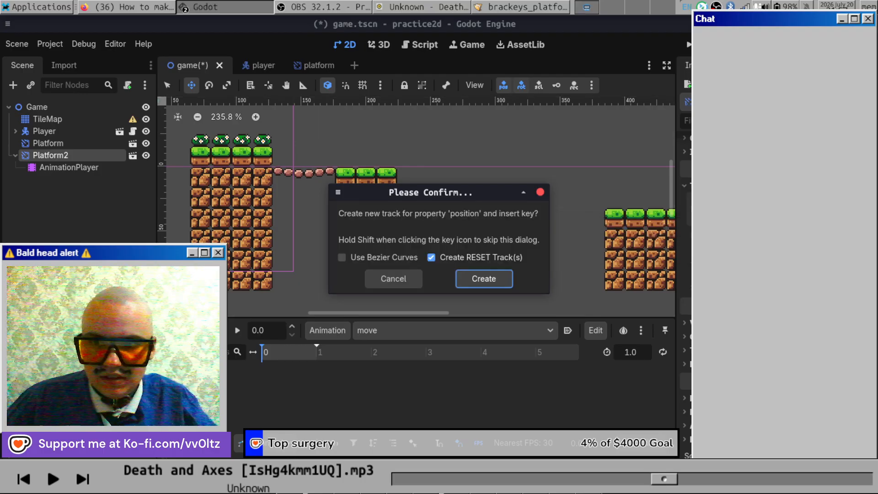
{"action": "left_click", "coordinate": [476, 279]}
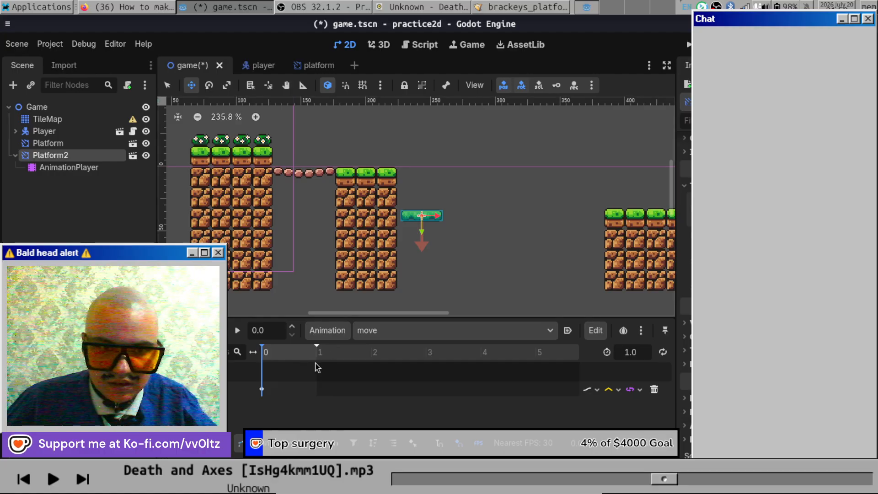
At 1.0 second, move Platform2 across the gap to just before the far ground block and key its position.
{"action": "left_click_drag", "start_coordinate": [263, 352], "coordinate": [274, 352]}
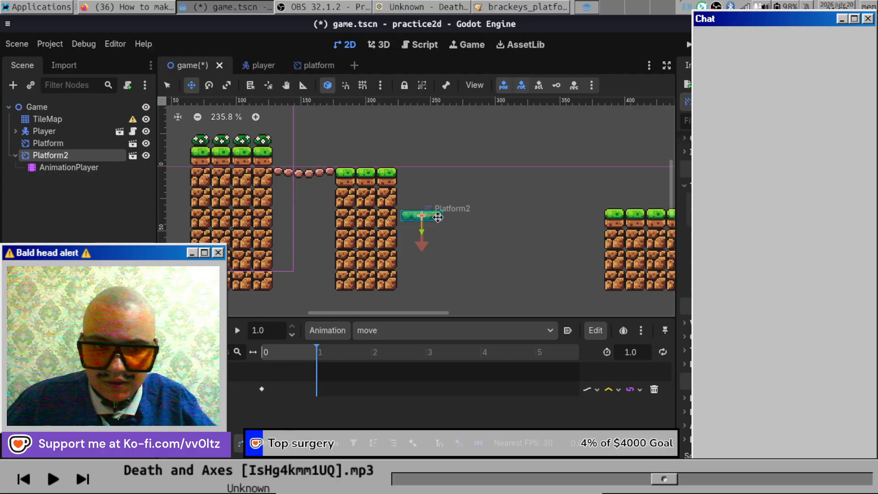
{"action": "left_click_drag", "start_coordinate": [438, 217], "coordinate": [594, 234]}
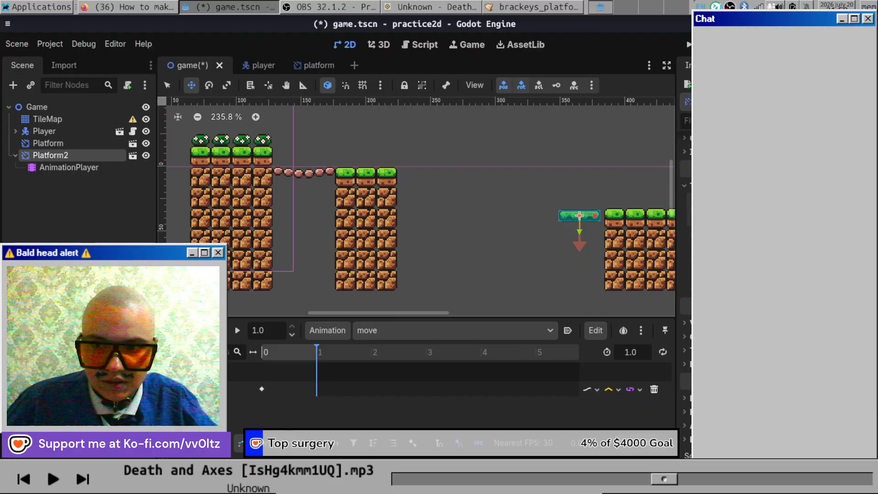
{"action": "left_click", "coordinate": [866, 208]}
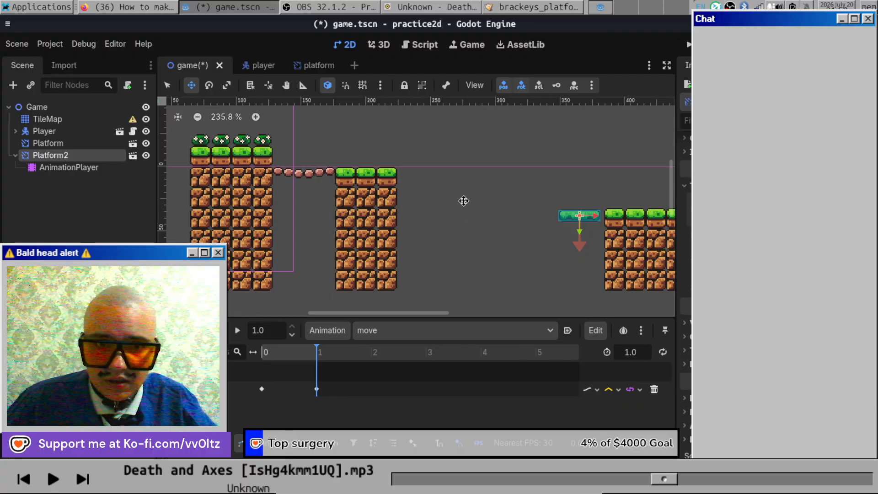
Switch to the tutorial in Firefox, watch the part on animation length and last keyframe, pause it, and return to Godot.
{"action": "left_click", "coordinate": [148, 5]}
{"action": "left_click", "coordinate": [448, 275]}
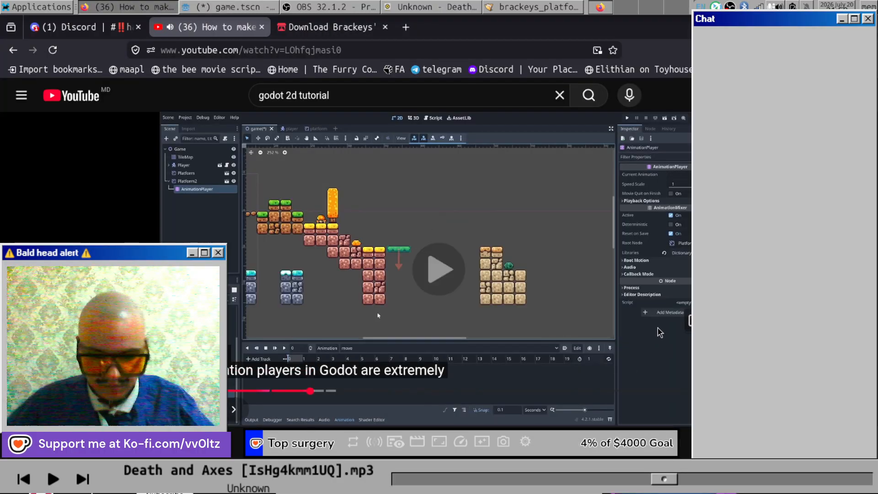
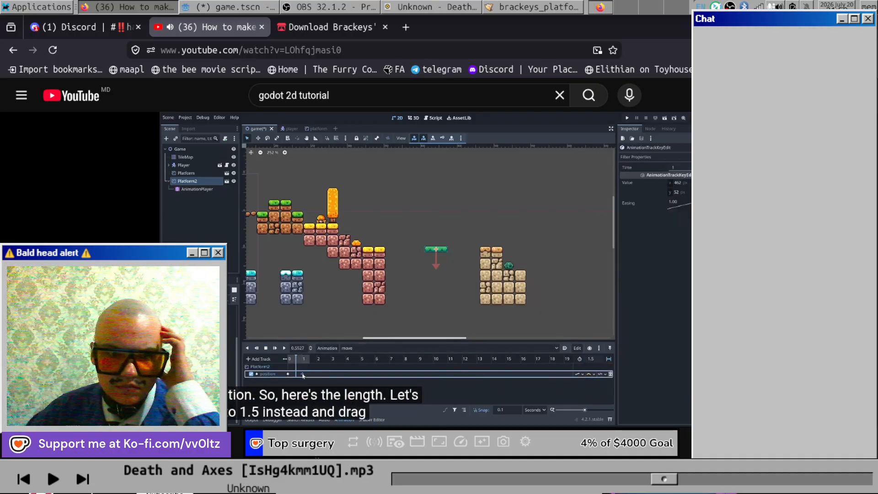
{"action": "left_click", "coordinate": [429, 337]}
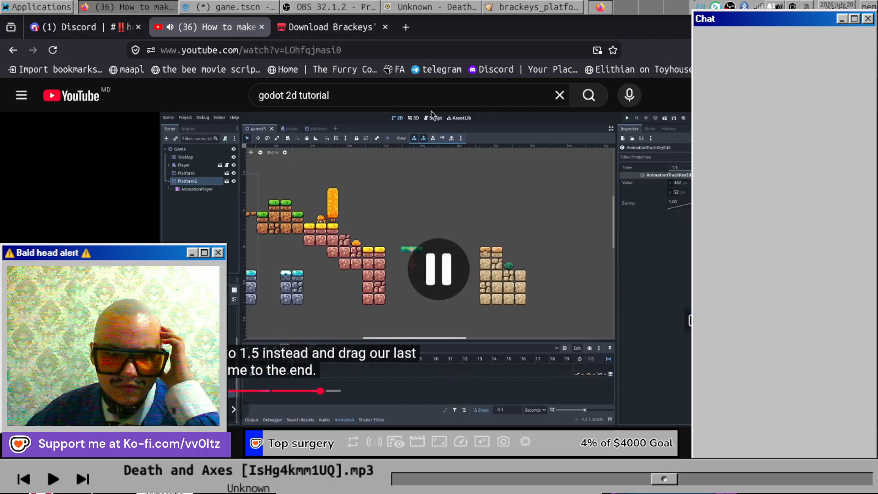
{"action": "left_click", "coordinate": [264, 6]}
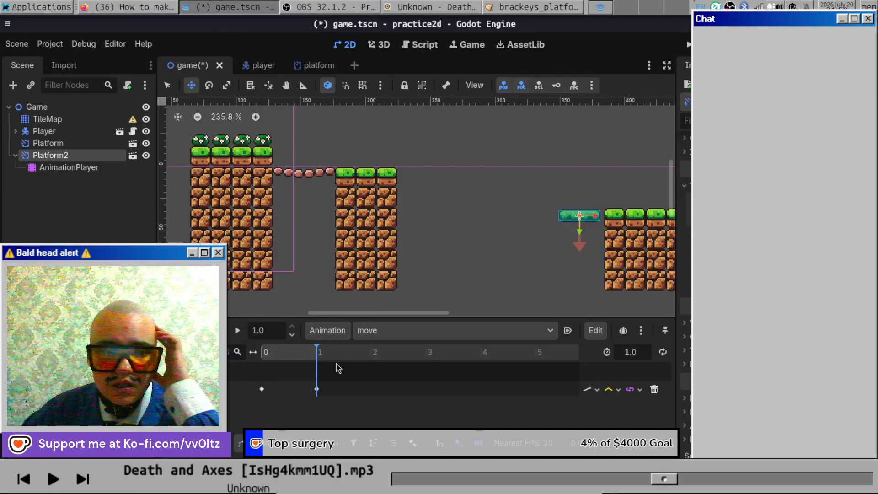
Set the move animation's length to 1.5 seconds and shift the last position keyframe to about its end.
{"action": "left_click", "coordinate": [317, 389]}
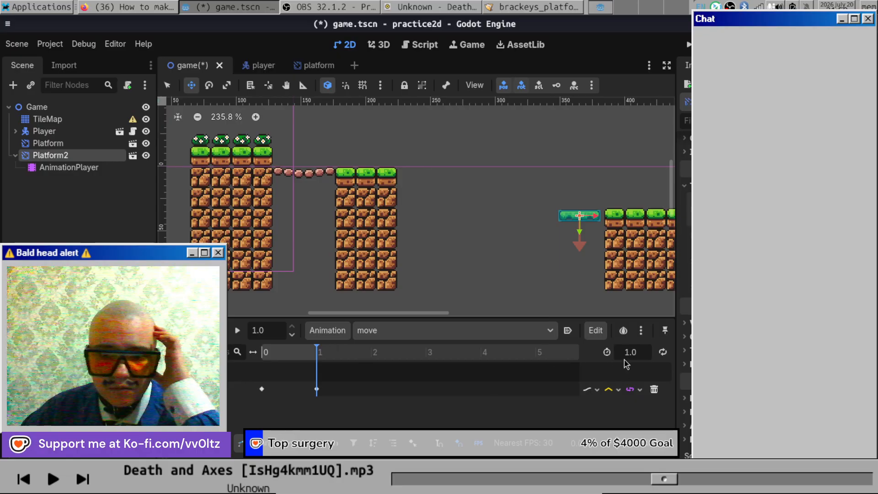
{"action": "left_click", "coordinate": [640, 351]}
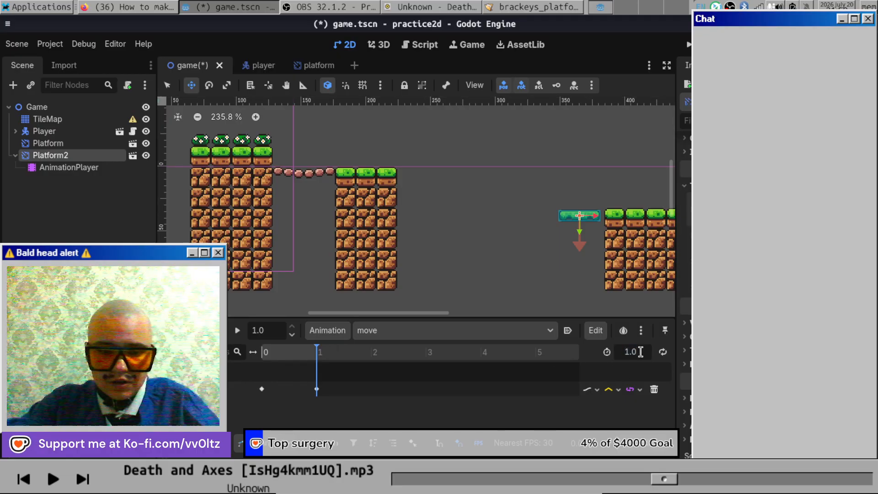
{"action": "type", "text": "1.5"}
{"action": "key", "text": "Return"}
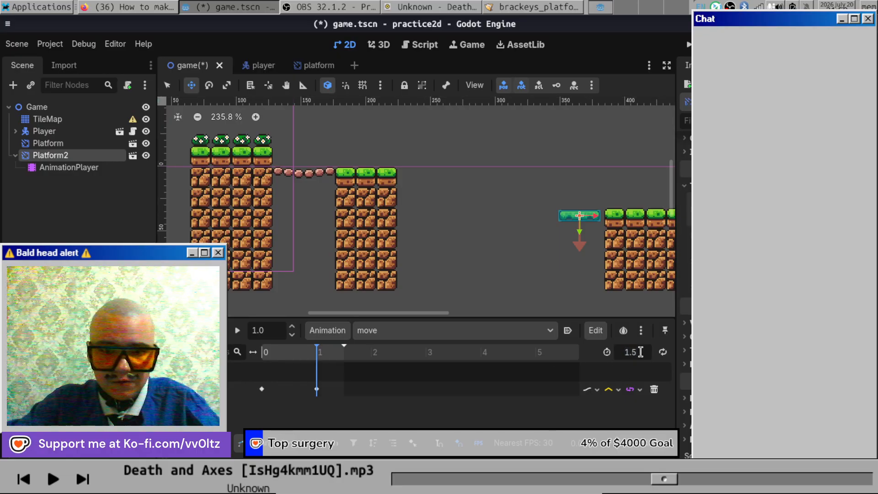
{"action": "left_click", "coordinate": [317, 389]}
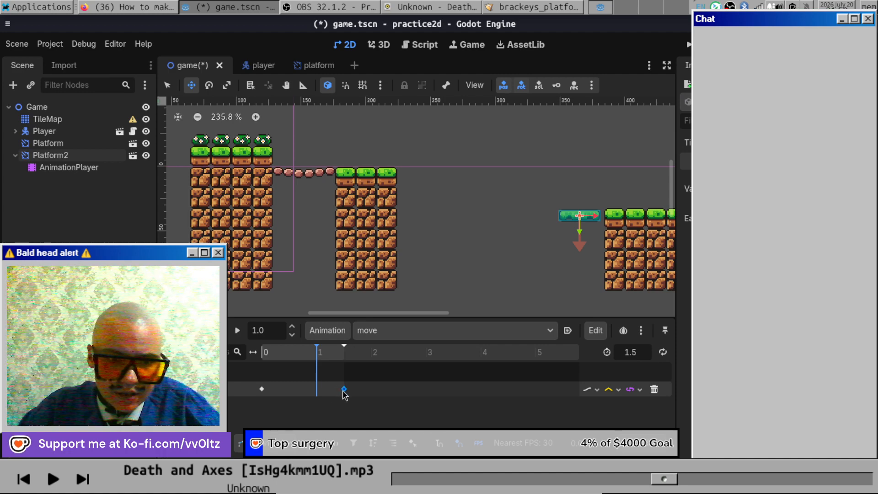
{"action": "left_click_drag", "start_coordinate": [342, 390], "coordinate": [342, 391]}
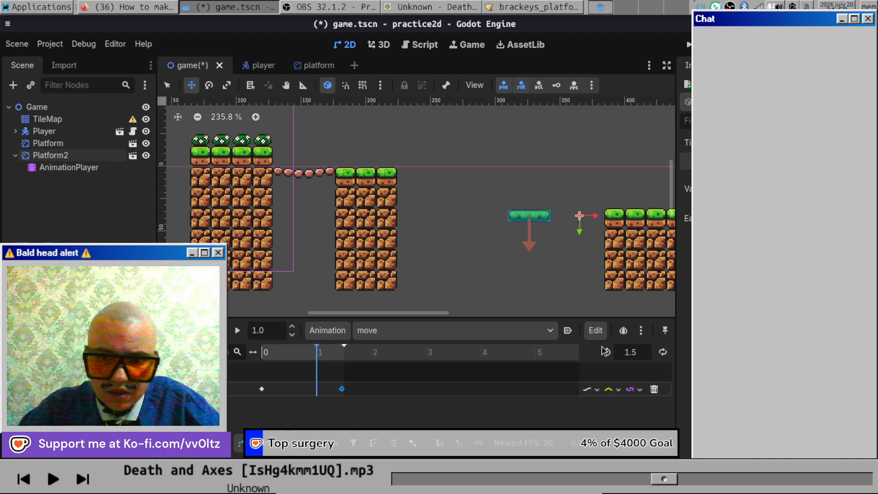
Set the move animation to ping-pong looping and preview it from the start.
{"action": "left_click", "coordinate": [663, 353]}
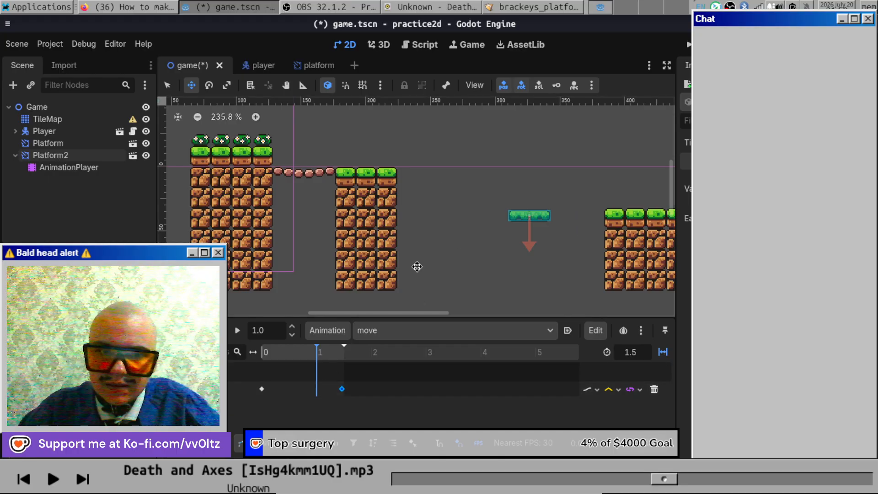
{"action": "key", "text": "s"}
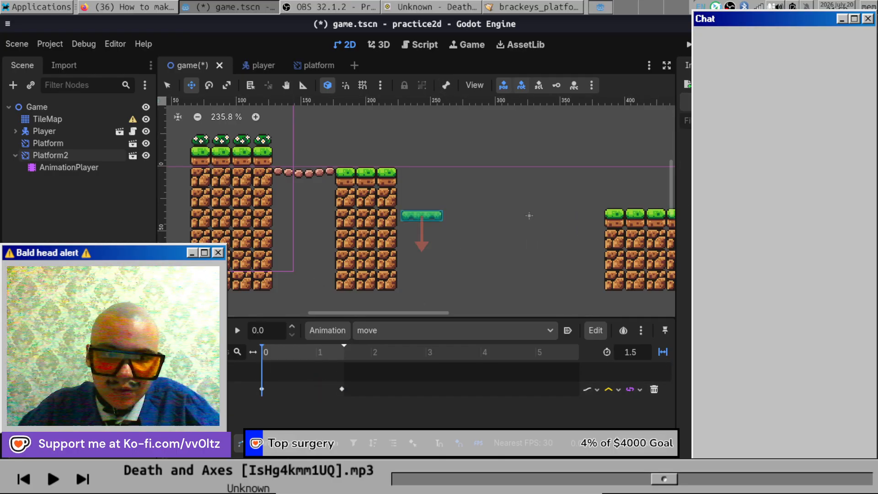
{"action": "key", "text": "d"}
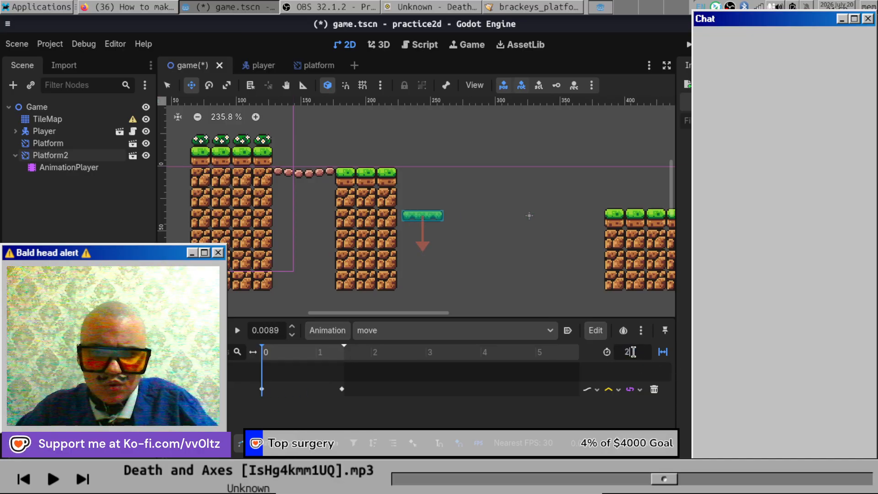
Extend the move animation to 2 seconds with its last keyframe shifted to about the end, and preview it from time 0.
{"action": "key", "text": "Return"}
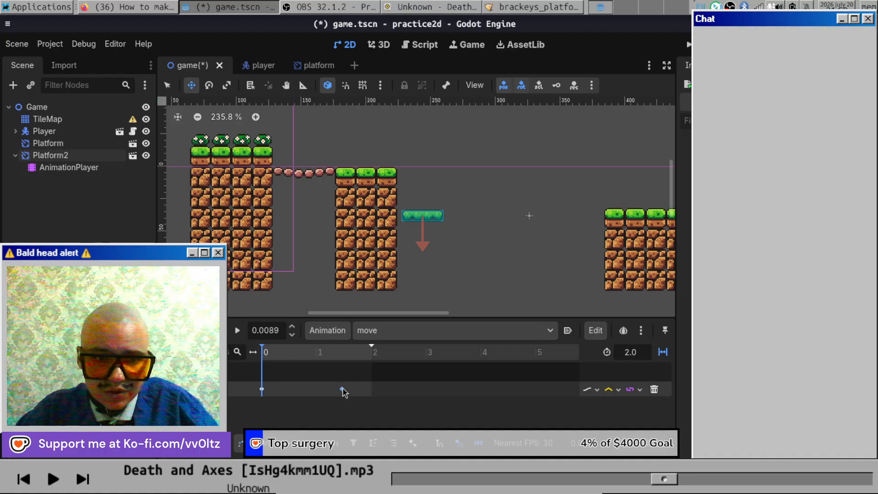
{"action": "left_click_drag", "start_coordinate": [344, 392], "coordinate": [373, 394]}
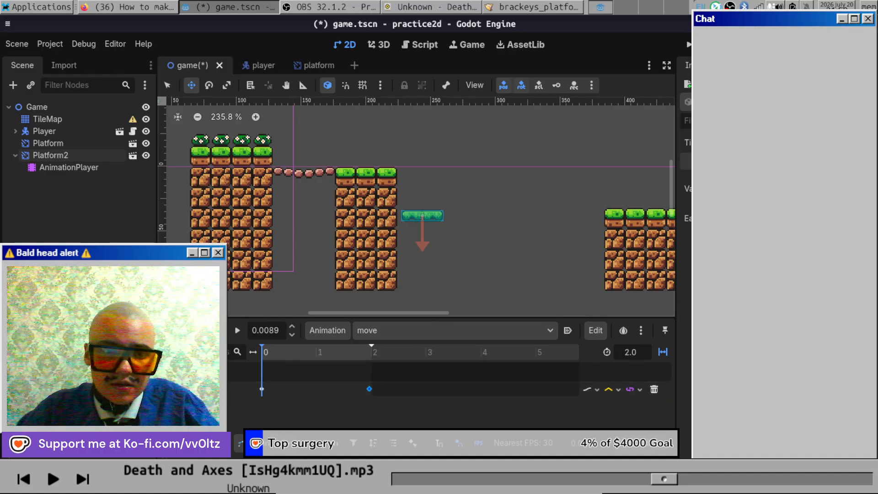
{"action": "left_click", "coordinate": [266, 352]}
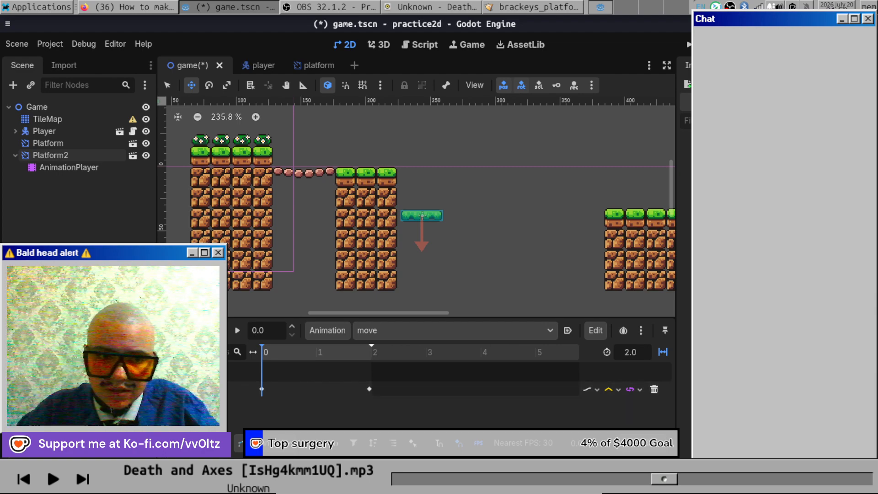
{"action": "left_click", "coordinate": [229, 335]}
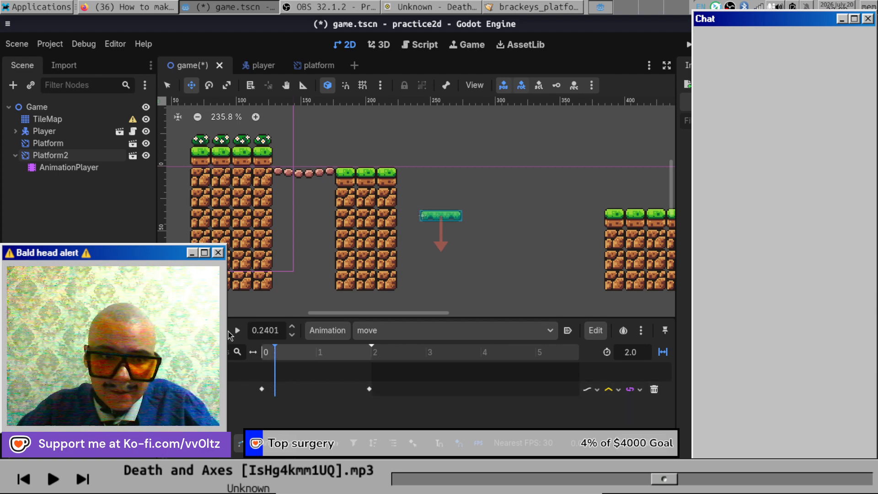
Run the project and steer the character over the rope bridge onto Platform2 and back to test the platform's movement.
{"action": "left_click", "coordinate": [687, 45]}
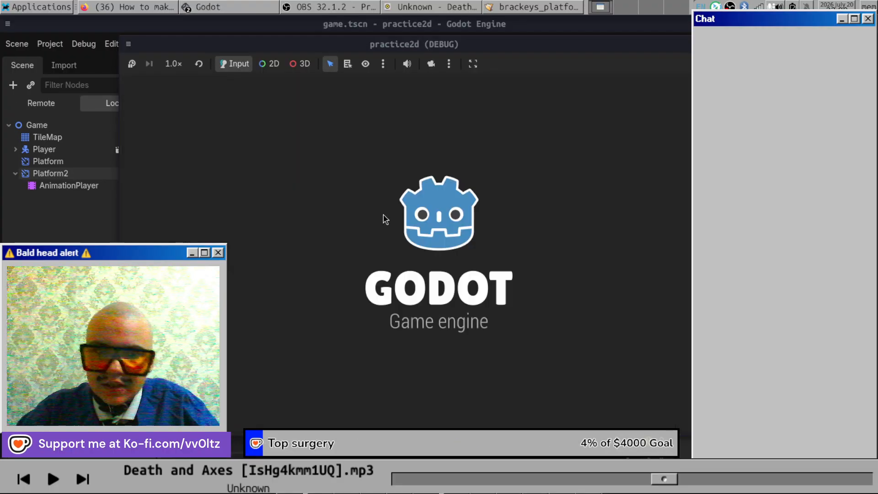
{"action": "key", "text": "space"}
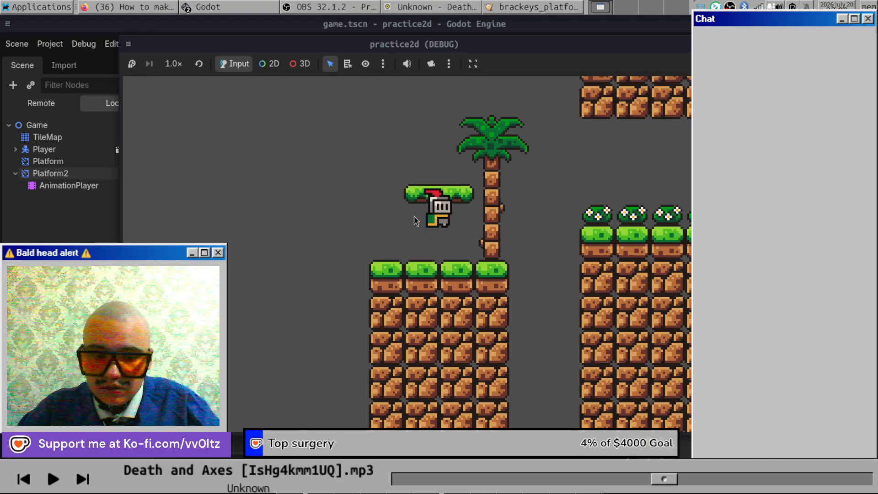
{"action": "key", "text": "Right"}
{"action": "key", "text": "Right"}
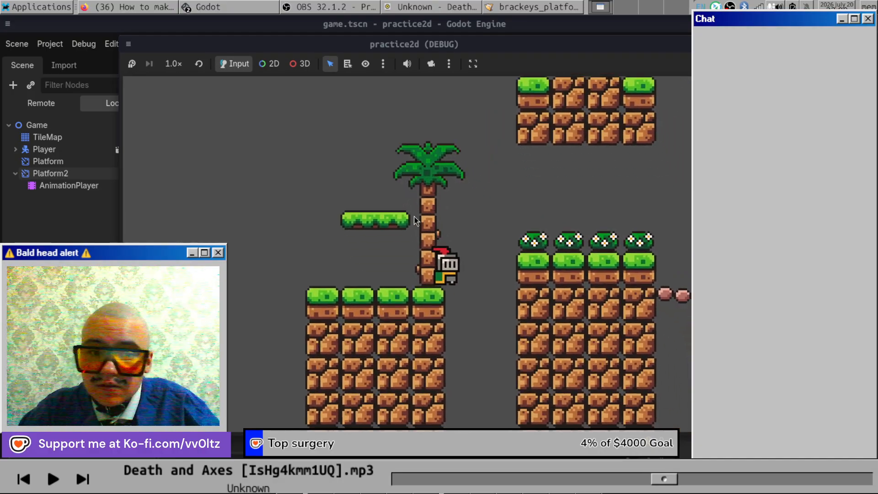
{"action": "key", "text": "space"}
{"action": "key", "text": "Right"}
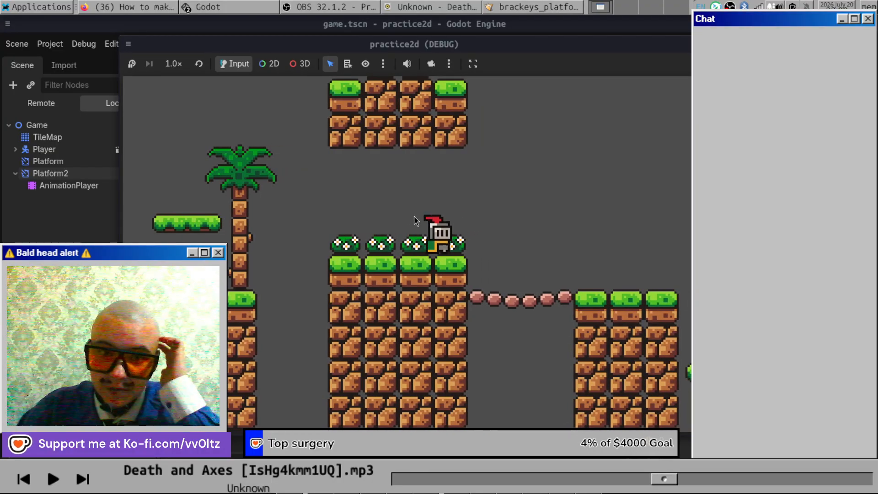
{"action": "key", "text": "Right"}
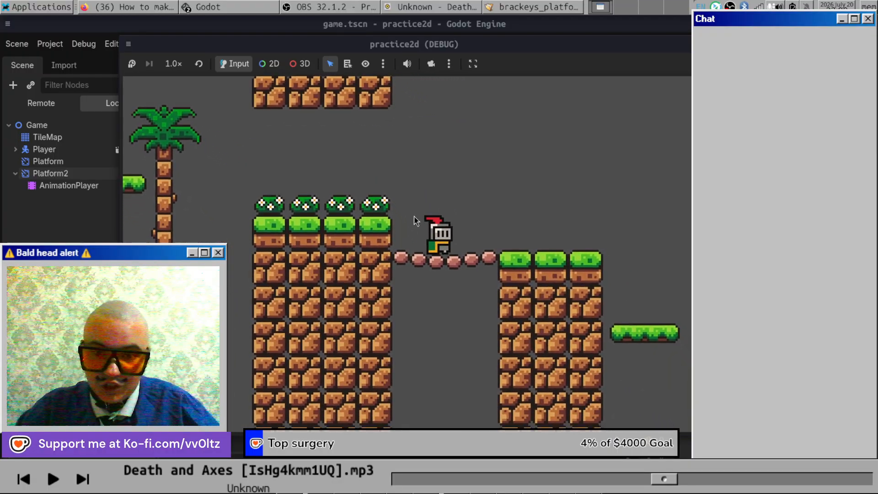
{"action": "key", "text": "Right"}
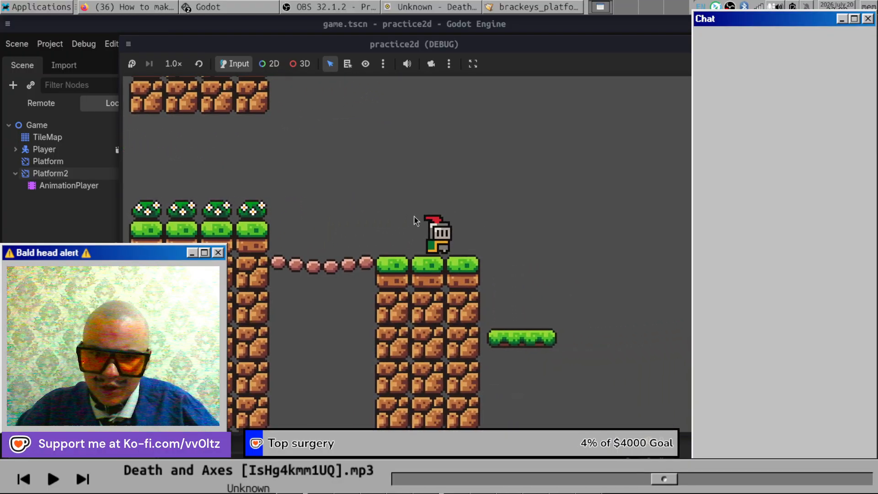
{"action": "key", "text": "Right"}
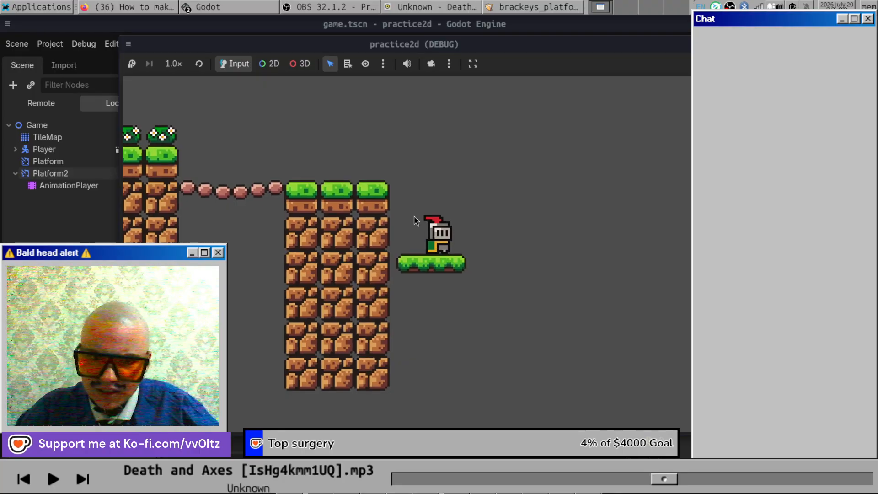
{"action": "key", "text": "space"}
{"action": "key", "text": "Left"}
{"action": "key", "text": "space"}
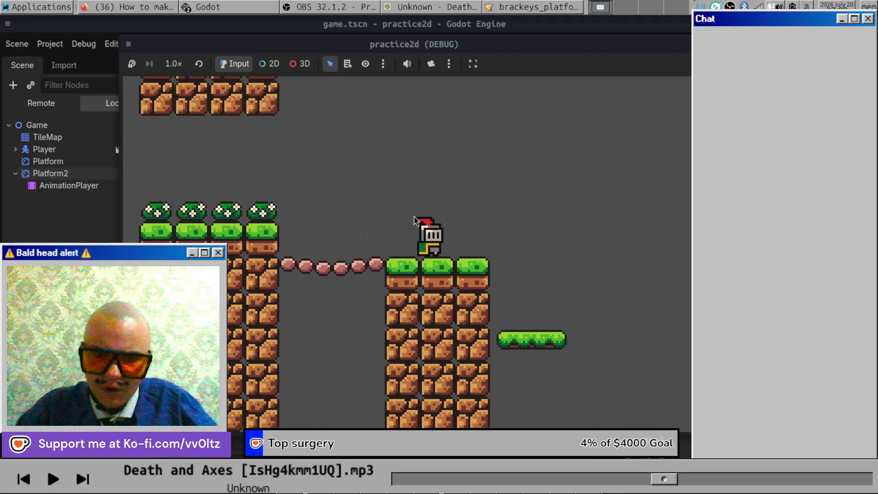
Stop the running game and check the tutorial video in the browser for the platform animation's autoplay instruction.
{"action": "left_click", "coordinate": [700, 45]}
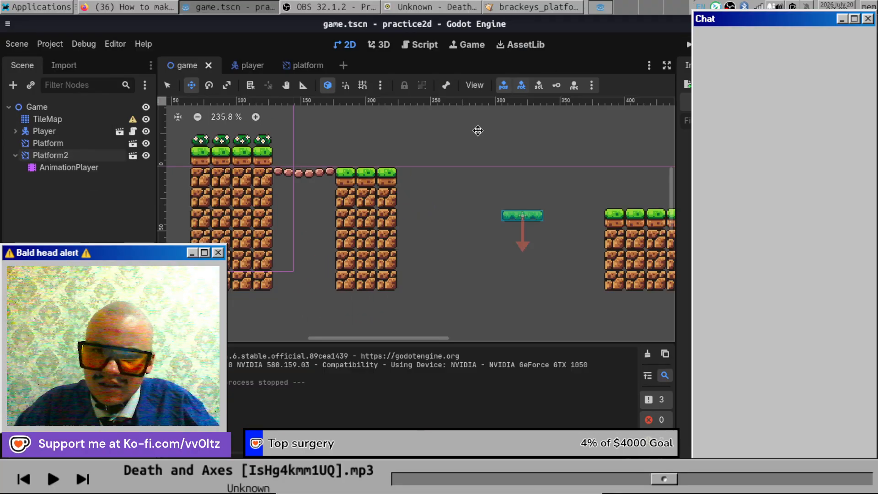
{"action": "left_click", "coordinate": [94, 4]}
{"action": "left_click", "coordinate": [547, 235]}
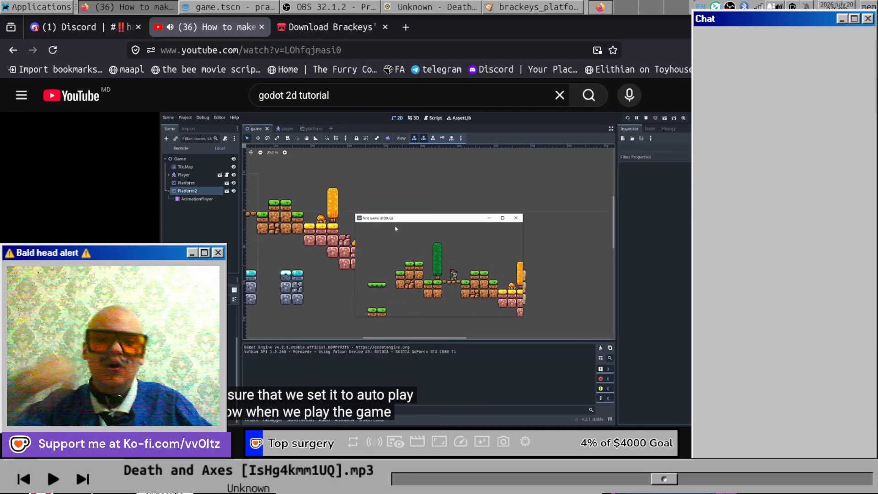
{"action": "key", "text": "space"}
{"action": "left_click_drag", "start_coordinate": [232, 3], "coordinate": [237, 22]}
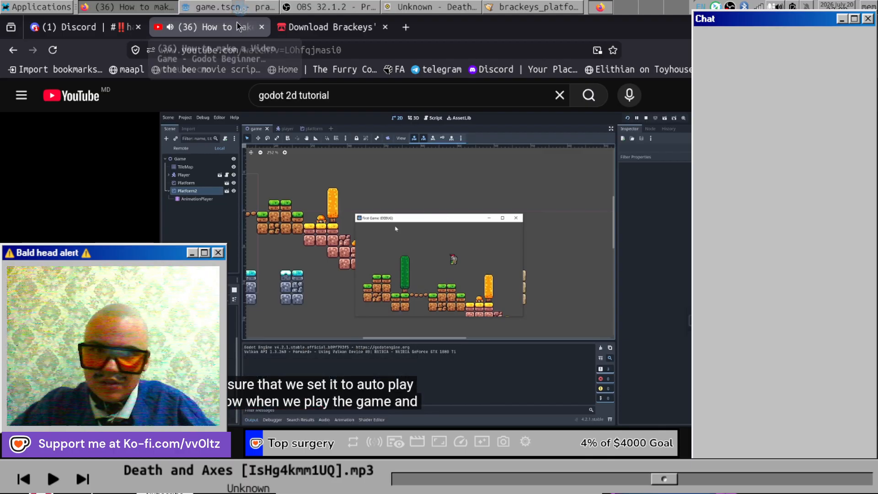
{"action": "left_click", "coordinate": [233, 6]}
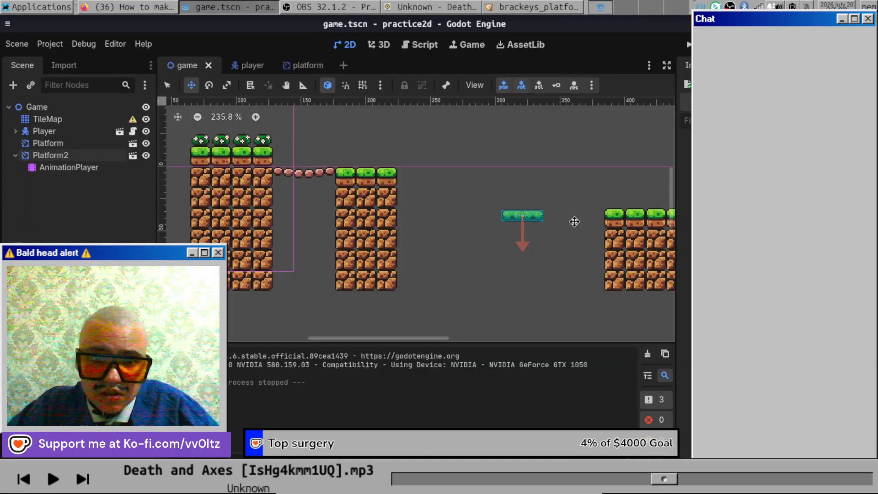
Enable autoplay on load for Platform2's move animation.
{"action": "left_click", "coordinate": [69, 155]}
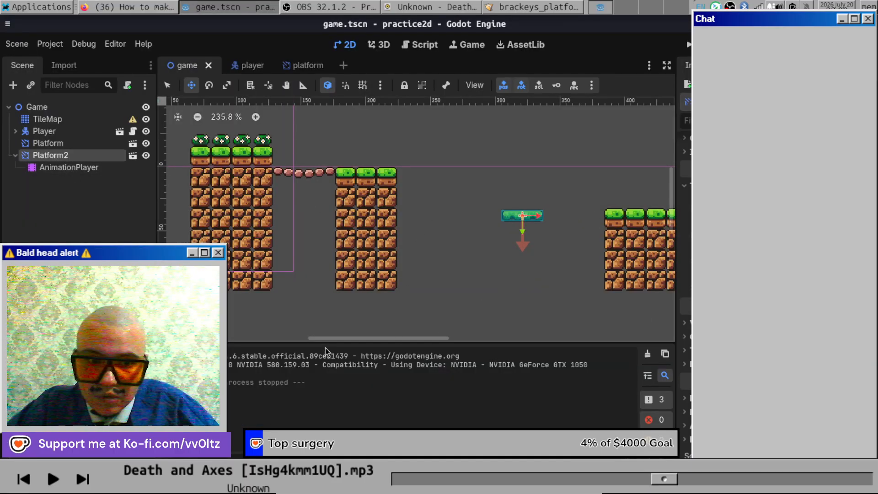
{"action": "left_click", "coordinate": [310, 483]}
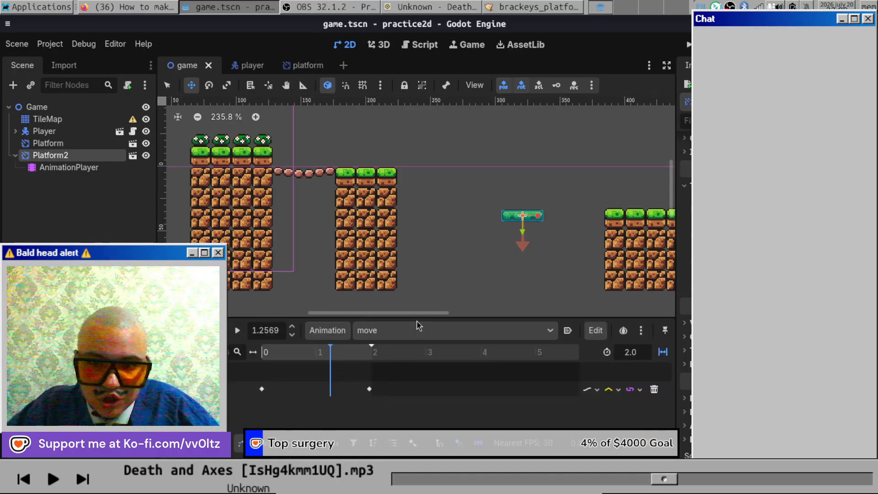
{"action": "left_click", "coordinate": [568, 330]}
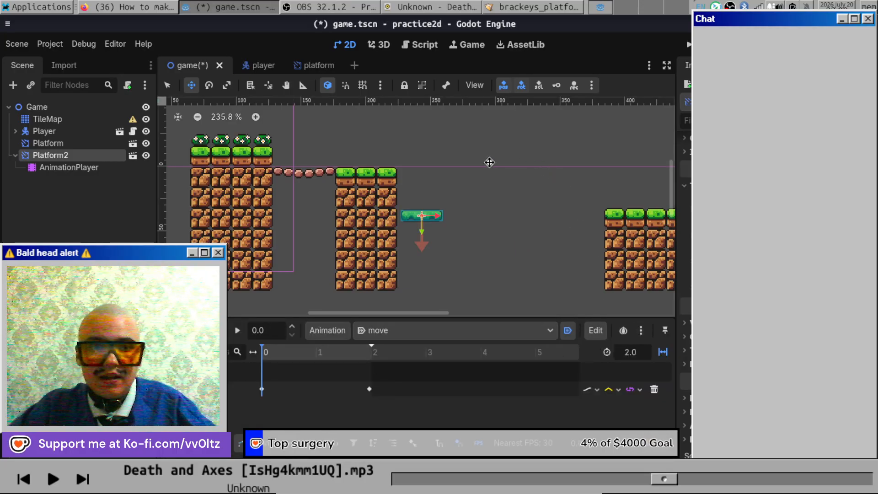
Run the project, steer the character over the rope bridge and jump towards the moving Platform2, and stop the game.
{"action": "left_click", "coordinate": [687, 44]}
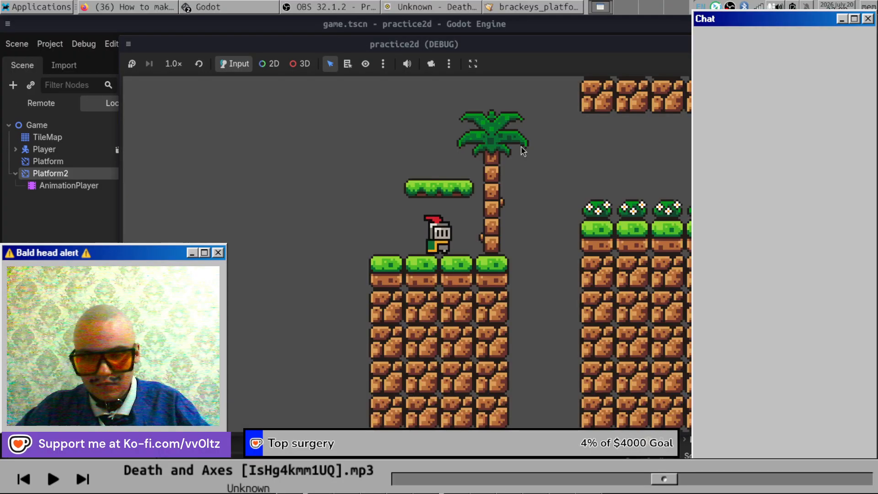
{"action": "key", "text": "Right"}
{"action": "key", "text": "space"}
{"action": "key", "text": "Right"}
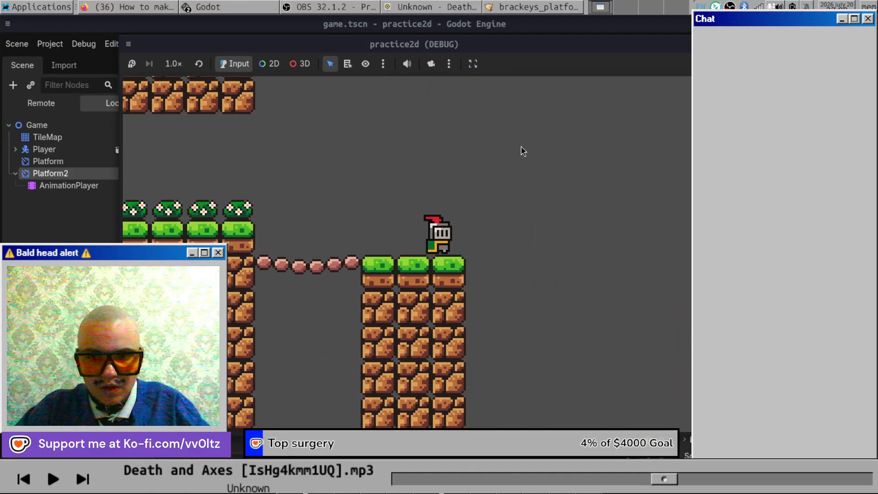
{"action": "key", "text": "Right"}
{"action": "key", "text": "space"}
{"action": "key", "text": "Right"}
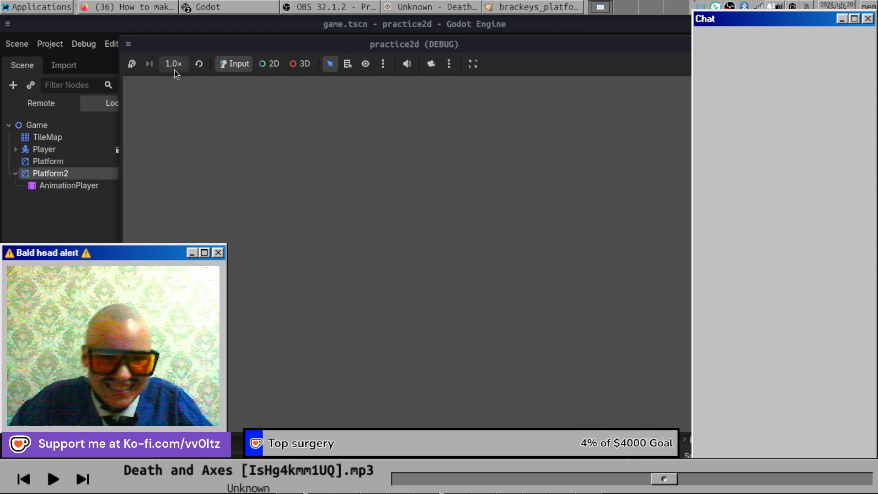
{"action": "left_click", "coordinate": [749, 44]}
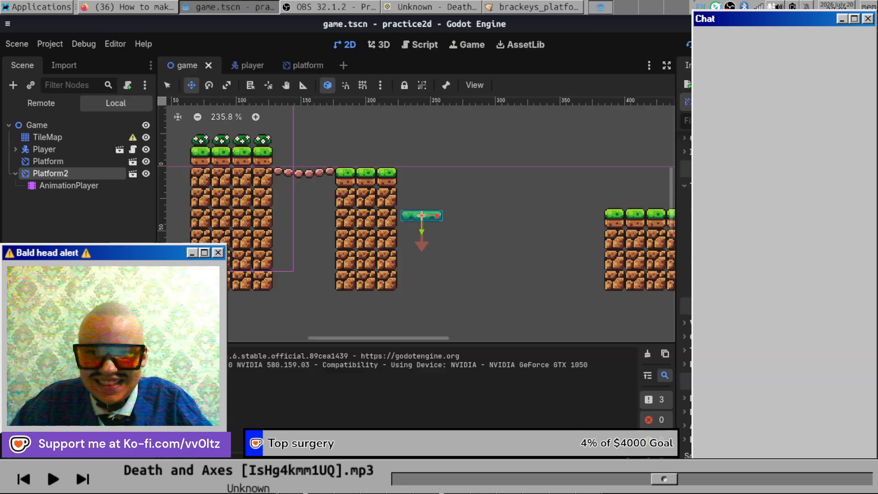
Rerun the project twice to try reaching Platform2 from the start ground, stopping the game after each attempt.
{"action": "left_click", "coordinate": [683, 44]}
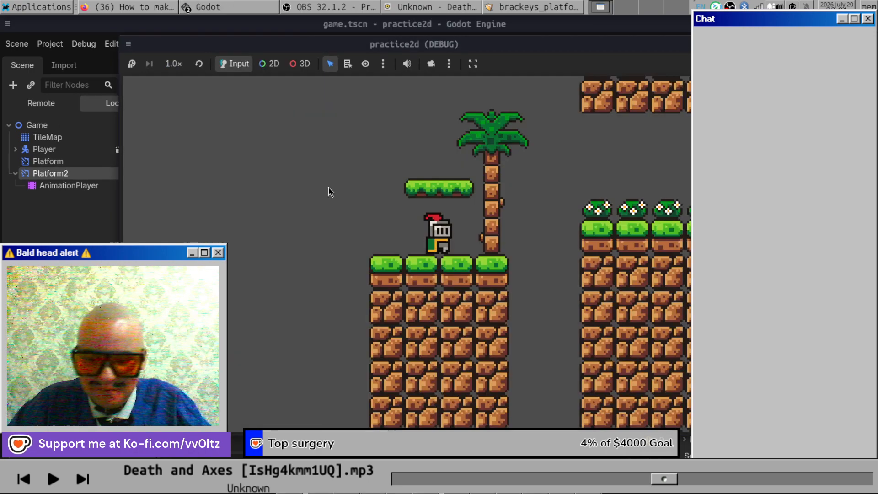
{"action": "key", "text": "Right"}
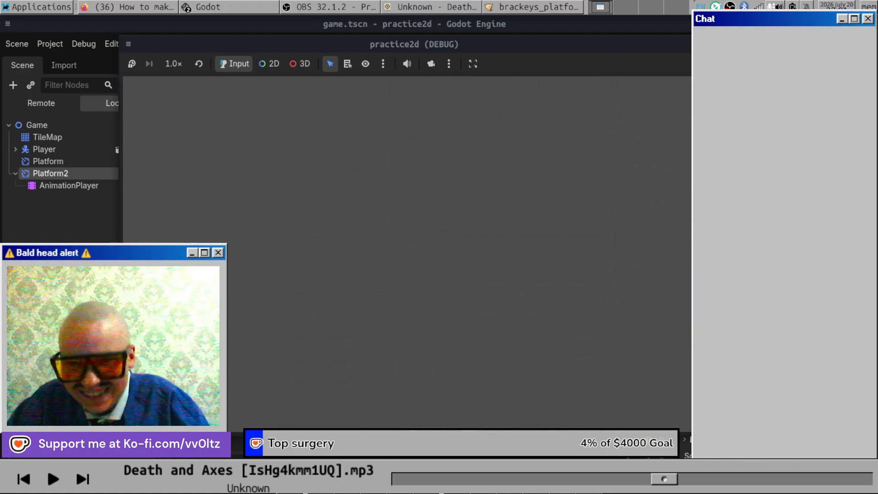
{"action": "left_click", "coordinate": [750, 44]}
{"action": "left_click", "coordinate": [688, 45]}
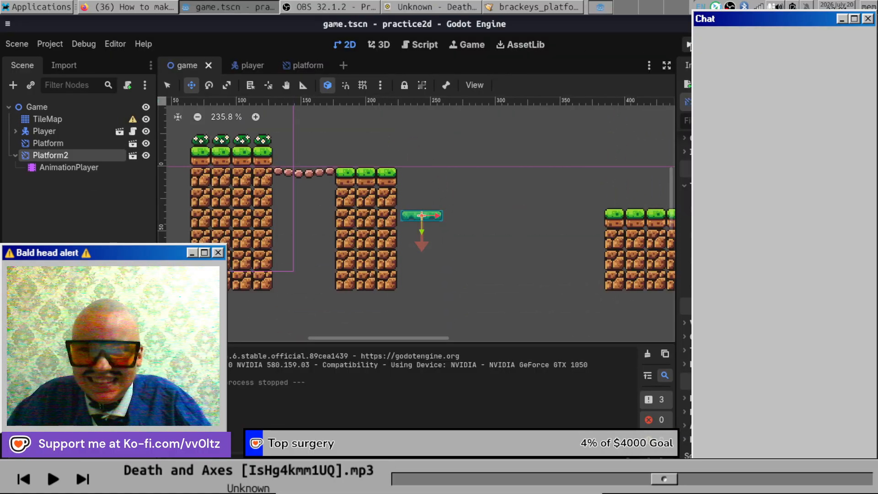
{"action": "key", "text": "Right"}
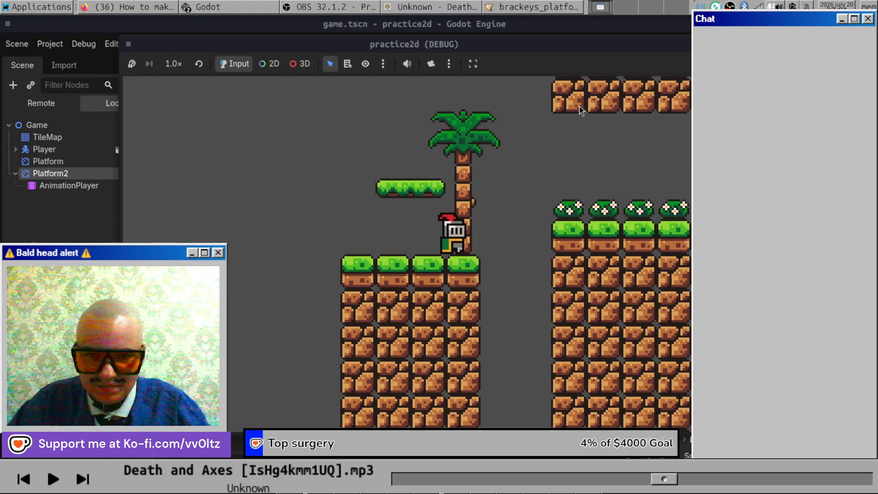
{"action": "key", "text": "space"}
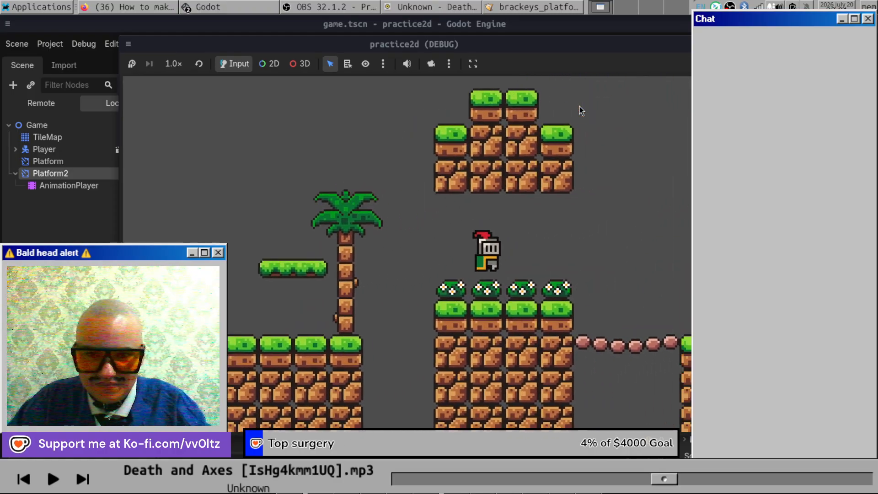
{"action": "key", "text": "Right"}
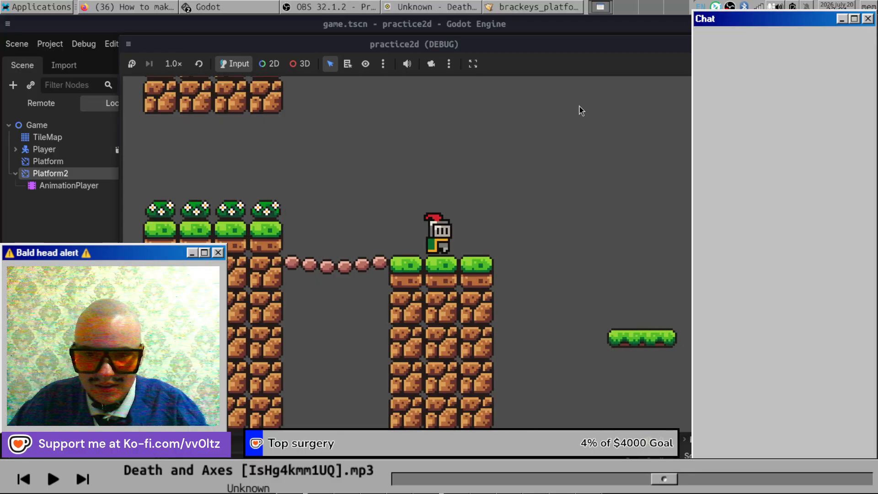
{"action": "key", "text": "Right"}
{"action": "key", "text": "space"}
{"action": "key", "text": "Right"}
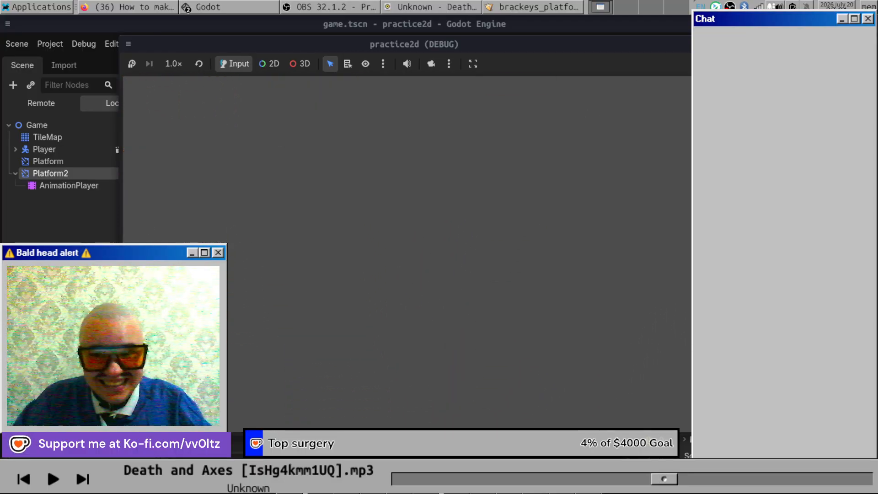
{"action": "left_click", "coordinate": [750, 44]}
Run the project again and take the character across the gap by way of Platform2 onto the far ground block.
{"action": "left_click", "coordinate": [686, 48]}
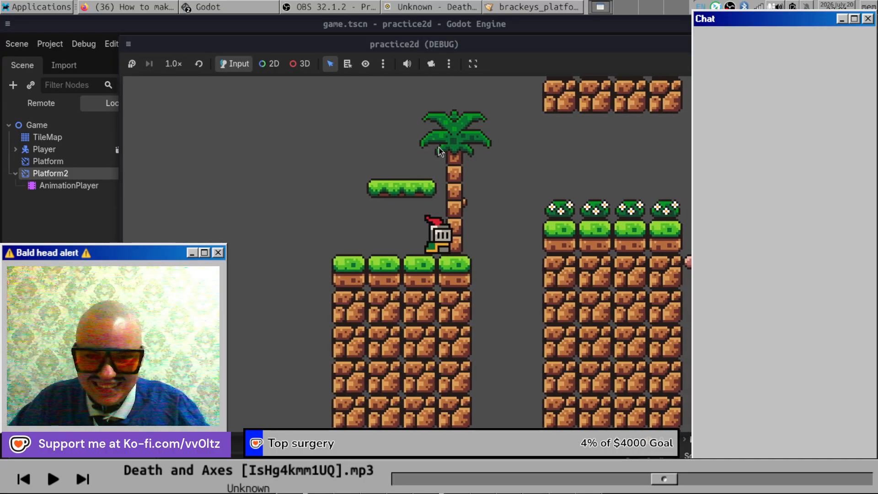
{"action": "key", "text": "Right"}
{"action": "key", "text": "space"}
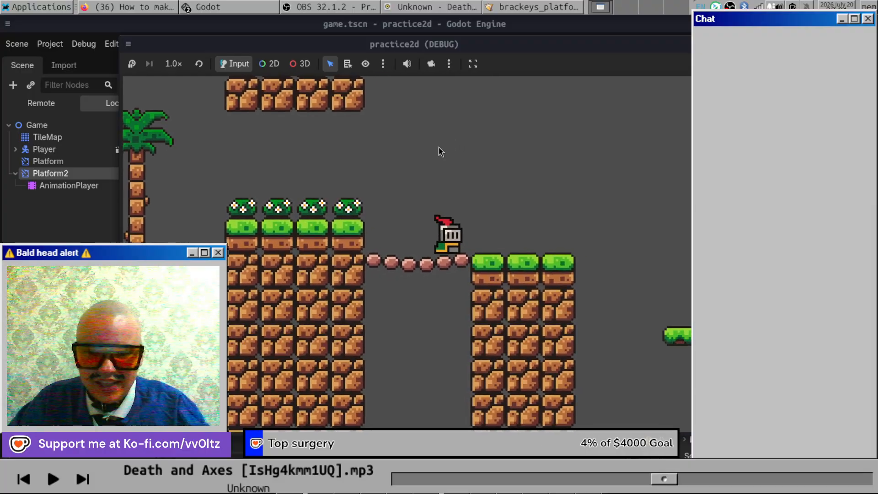
{"action": "key", "text": "Right"}
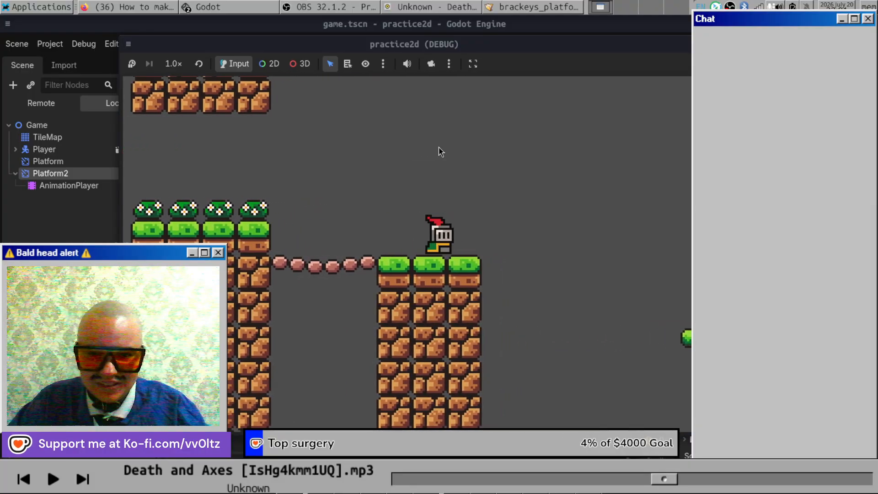
{"action": "key", "text": "Right"}
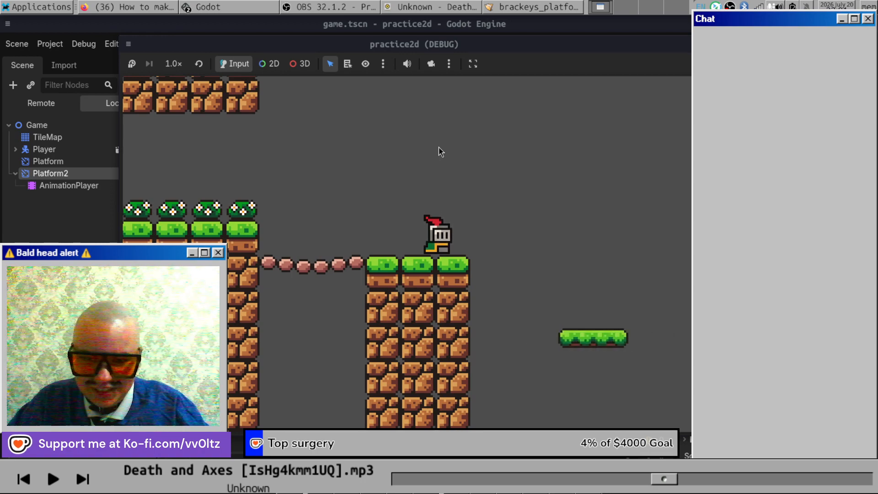
{"action": "key", "text": "Right"}
{"action": "key", "text": "space"}
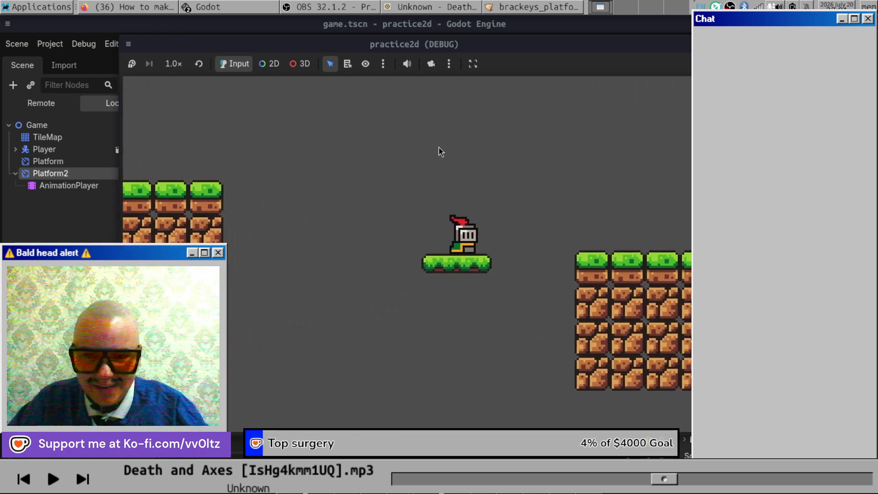
{"action": "key", "text": "Right"}
{"action": "key", "text": "space"}
{"action": "key", "text": "Left"}
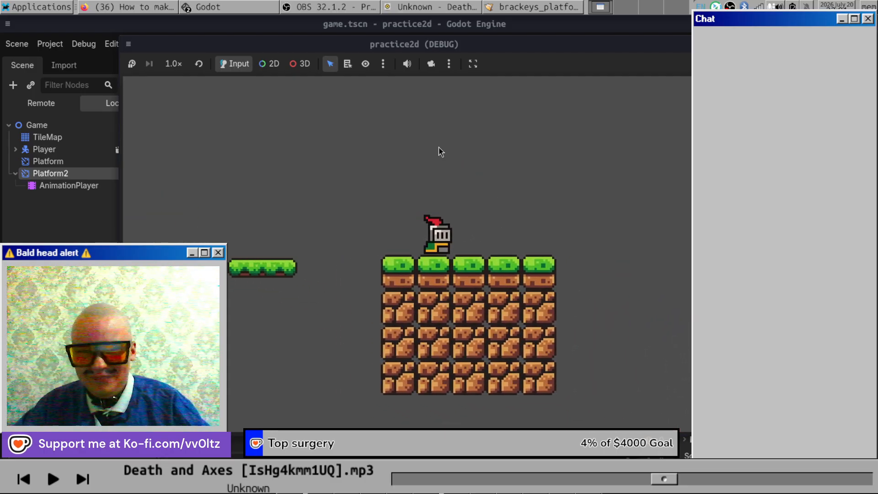
Jump the character back onto Platform2, try to return to the ground beside the rope bridge, and stop the game.
{"action": "key", "text": "Left"}
{"action": "key", "text": "space"}
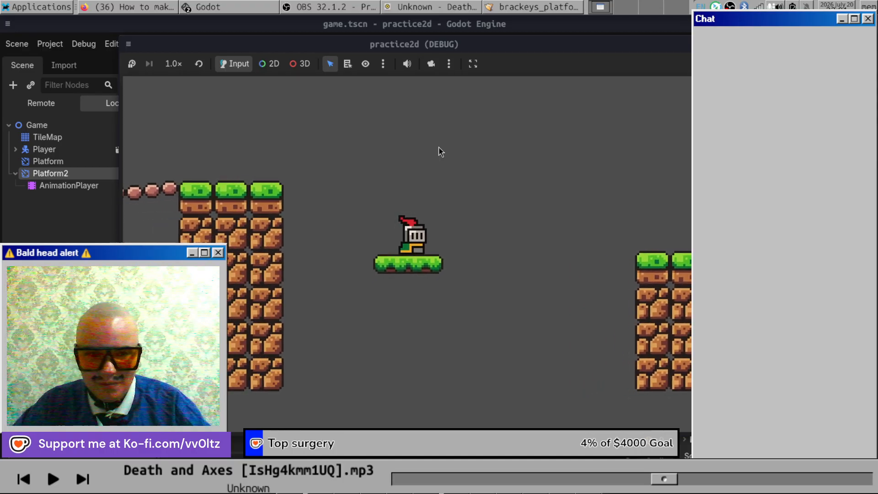
{"action": "key", "text": "Left"}
{"action": "key", "text": "space"}
{"action": "key", "text": "Left"}
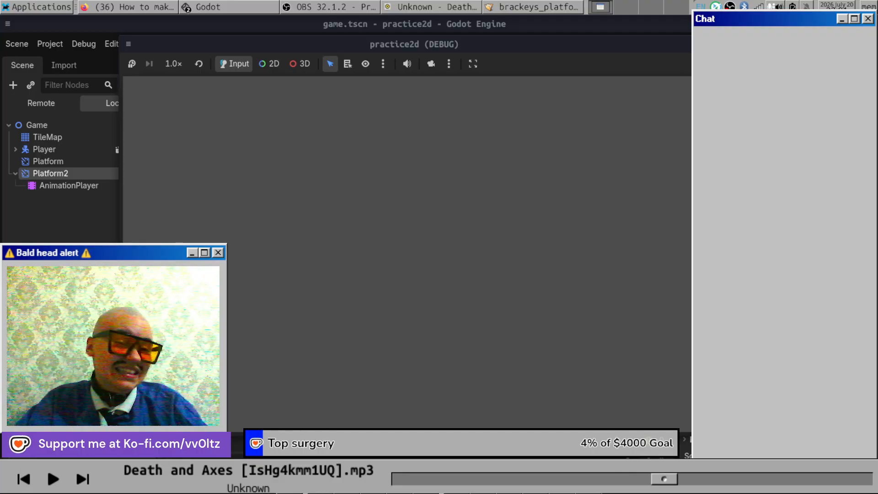
{"action": "key", "text": "F8"}
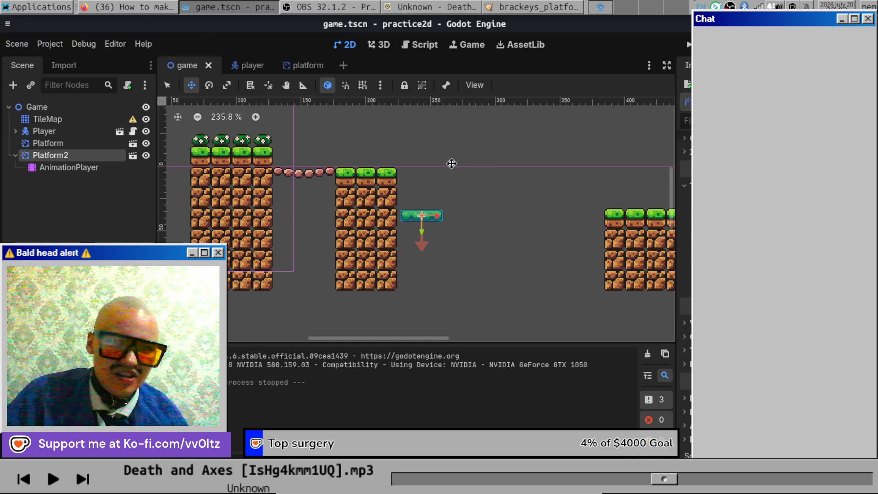
{"action": "left_click", "coordinate": [144, 7]}
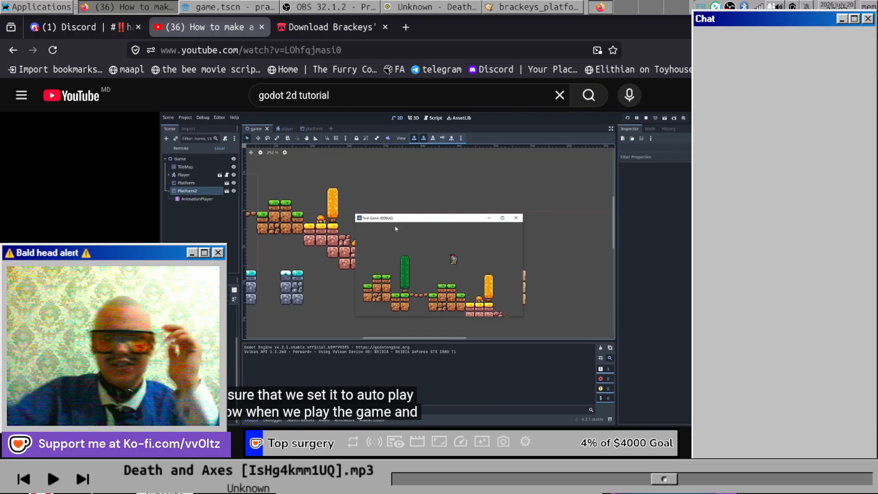
{"action": "left_click", "coordinate": [373, 4]}
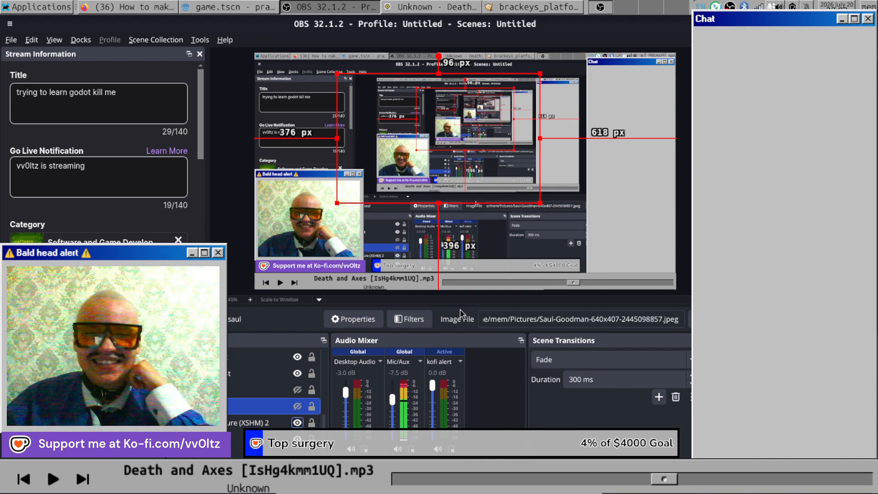
{"action": "left_click", "coordinate": [372, 125]}
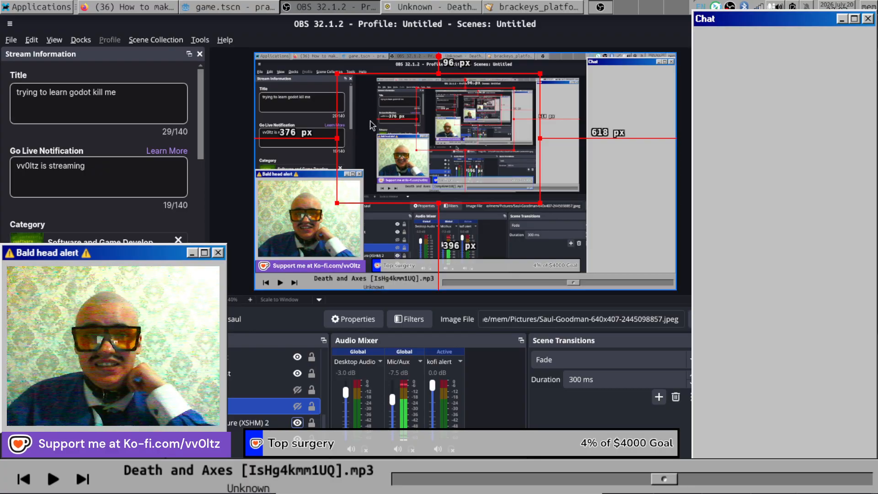
{"action": "key", "text": "alt+Tab"}
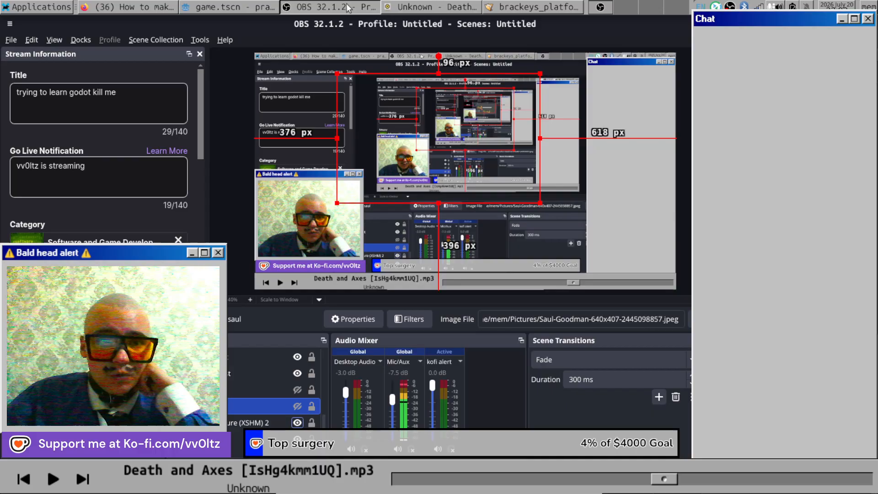
{"action": "left_click", "coordinate": [329, 7]}
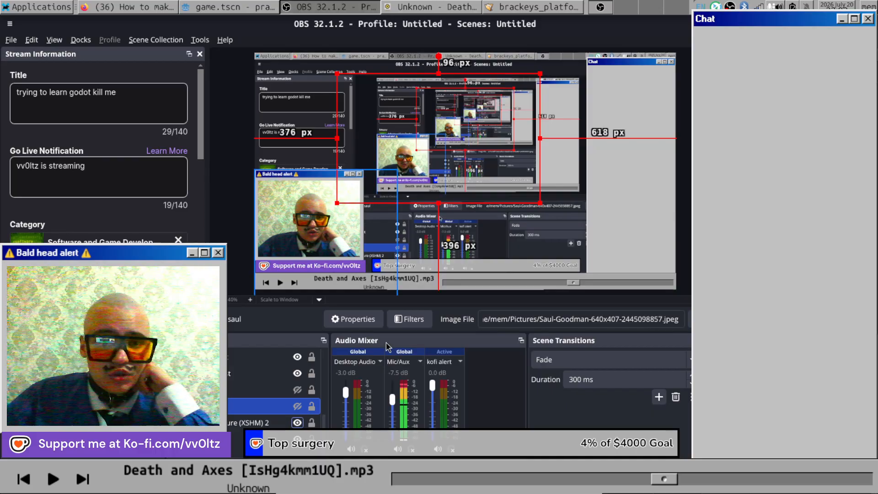